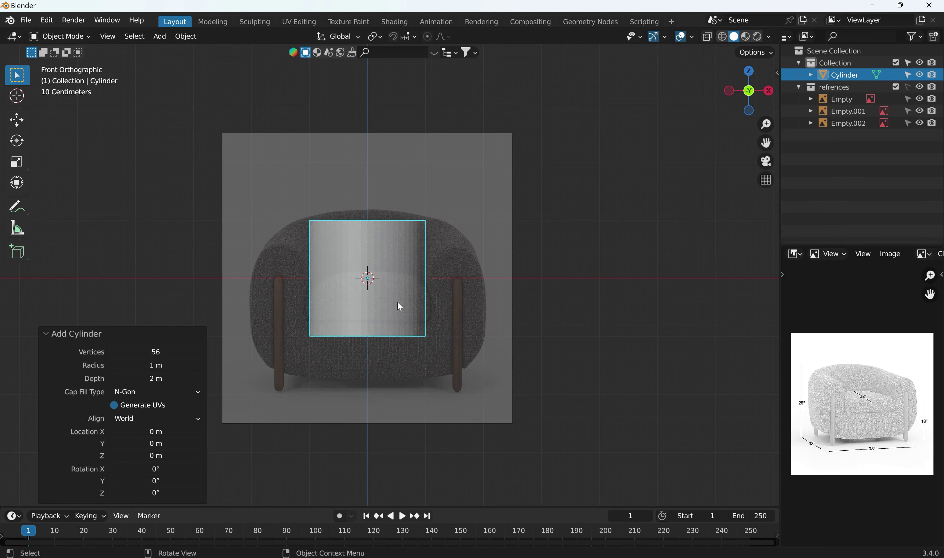
Scale the cylinder's mesh uniformly to about 0.108 in Edit Mode
{"action": "key", "text": "Tab"}
{"action": "key", "text": "alt+z"}
{"action": "key", "text": "alt+z"}
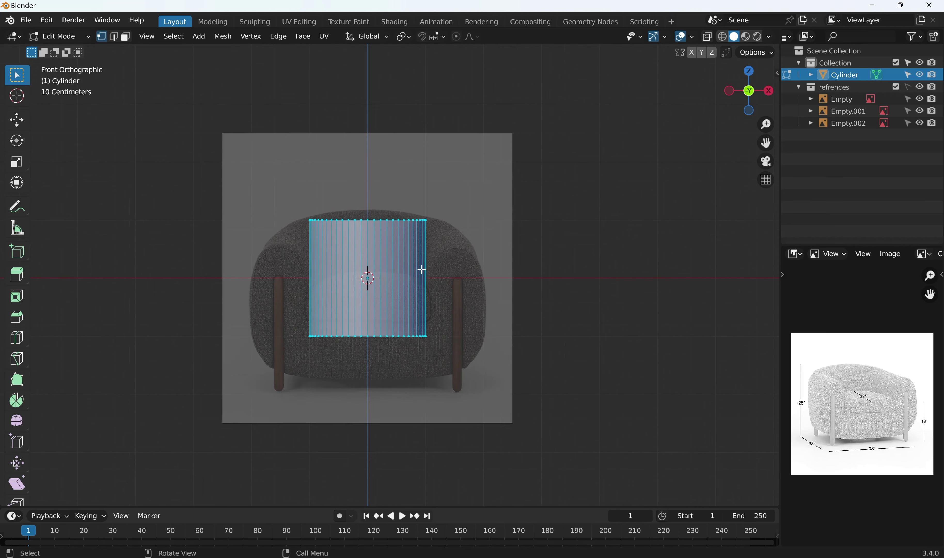
{"action": "scroll", "coordinate": [421, 269], "scroll_direction": "up", "scroll_amount": 1}
{"action": "key", "text": "s"}
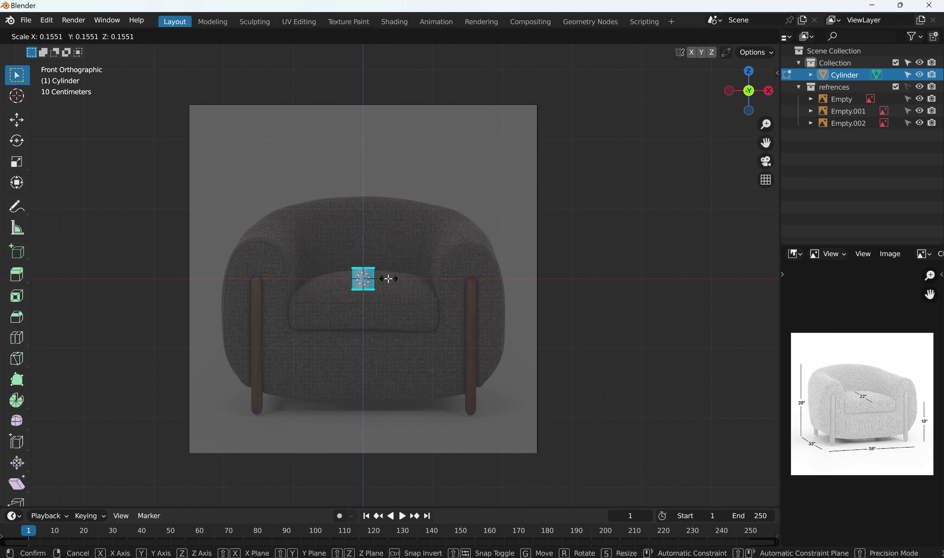
{"action": "left_click", "coordinate": [382, 279]}
Move the cylinder mesh about -1.84 m along Z and -1.54 m along X onto the foot of the reference's left leg
{"action": "key", "text": "g"}
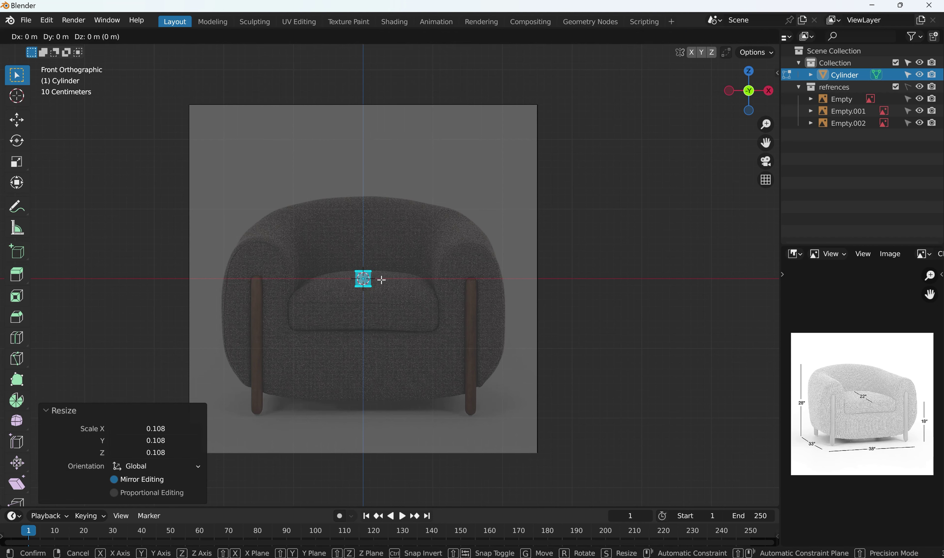
{"action": "key", "text": "y"}
{"action": "key", "text": "z"}
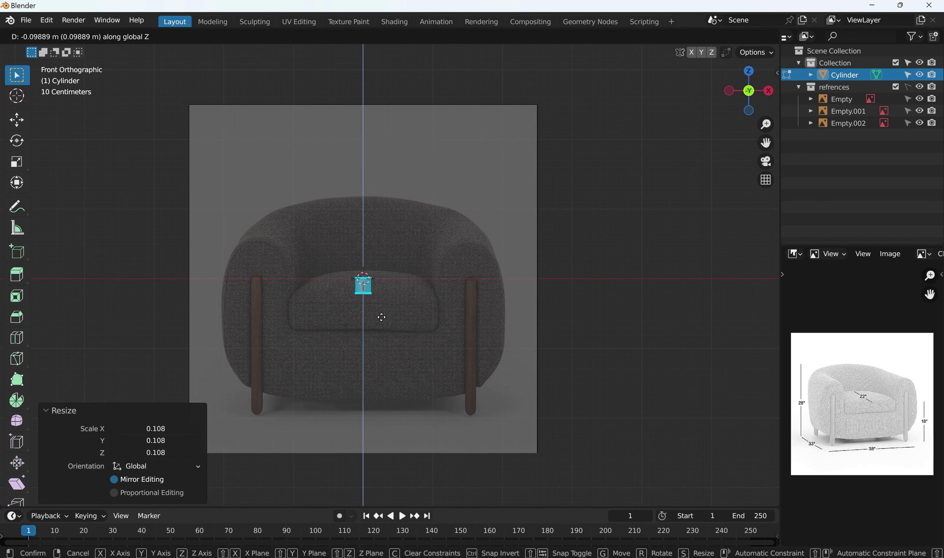
{"action": "left_click", "coordinate": [383, 409]}
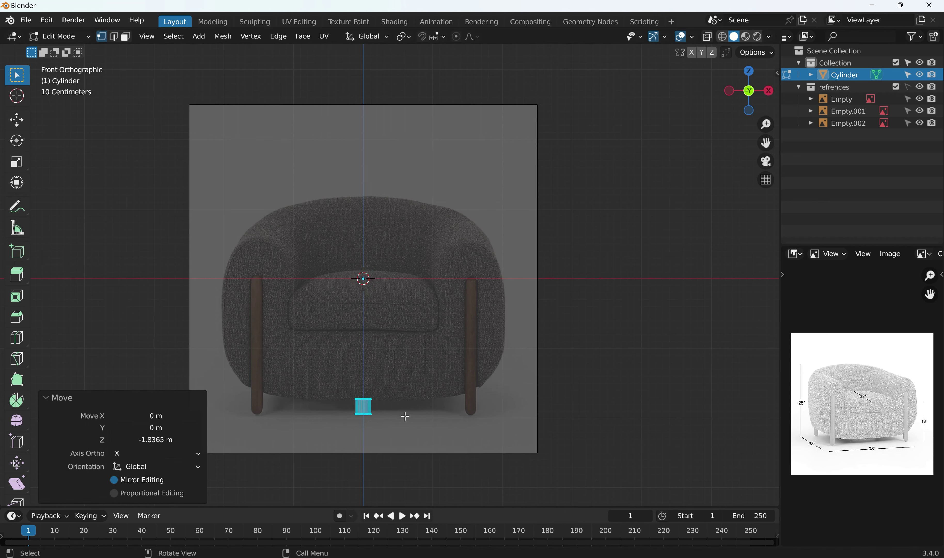
{"action": "key", "text": "g"}
{"action": "key", "text": "x"}
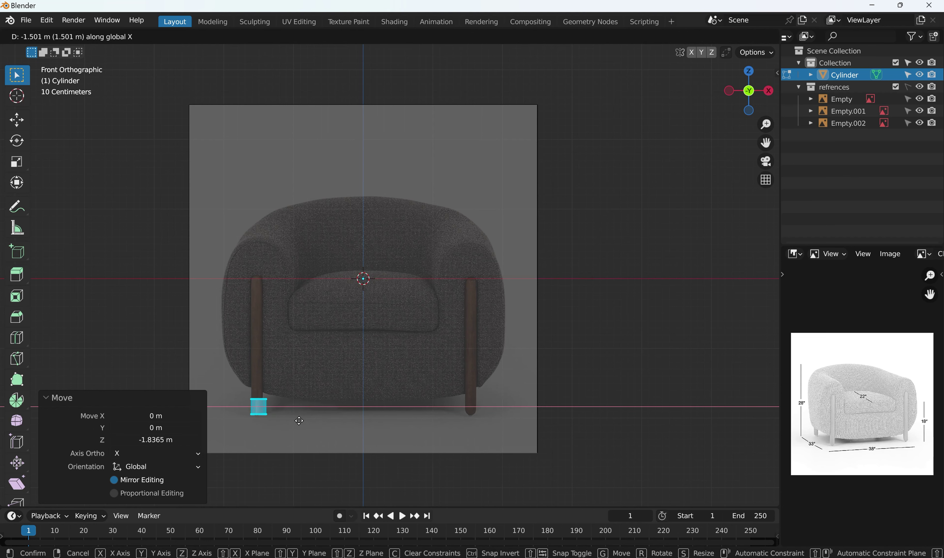
{"action": "left_click", "coordinate": [274, 407]}
Raise the cylinder's top vertices about 1.77 m along Z to the top of the reference leg, using X-ray to select them
{"action": "scroll", "coordinate": [273, 407], "scroll_direction": "up", "scroll_amount": 3}
{"action": "scroll", "coordinate": [273, 408], "scroll_direction": "down", "scroll_amount": 3}
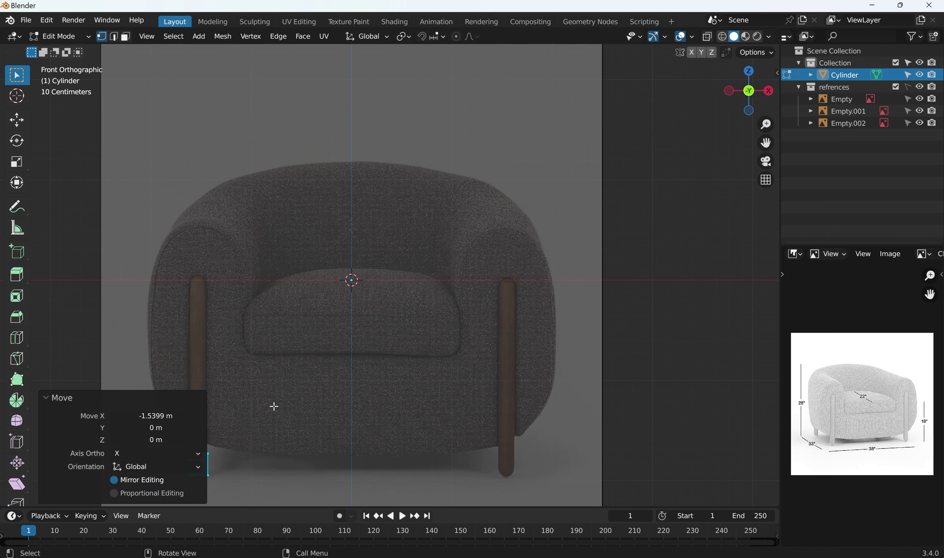
{"action": "scroll", "coordinate": [311, 397], "scroll_direction": "up", "scroll_amount": 1}
{"action": "middle_click_drag", "start_coordinate": [311, 396], "coordinate": [391, 348], "text": "shift"}
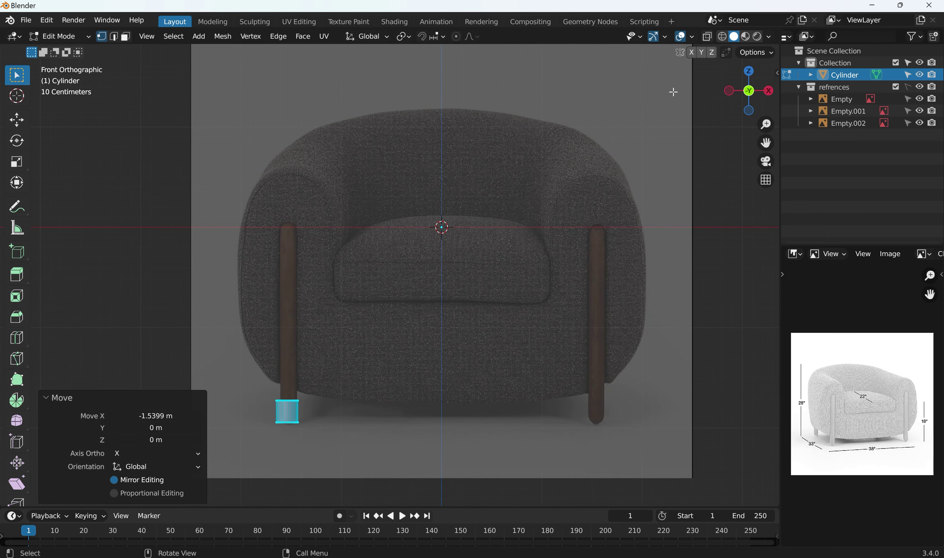
{"action": "left_click", "coordinate": [710, 38]}
{"action": "left_click", "coordinate": [321, 354]}
{"action": "left_click_drag", "start_coordinate": [238, 366], "coordinate": [337, 406]}
{"action": "key", "text": "g"}
{"action": "key", "text": "z"}
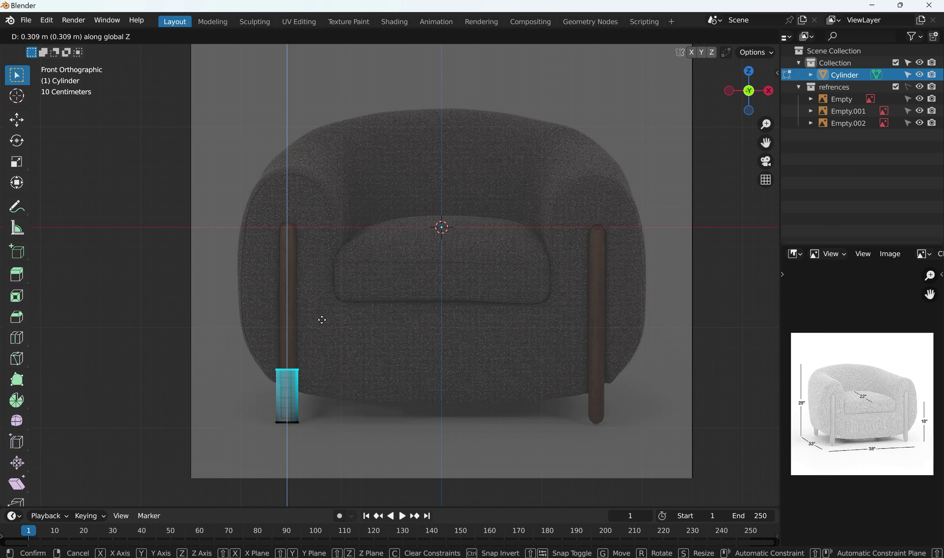
{"action": "left_click", "coordinate": [324, 243]}
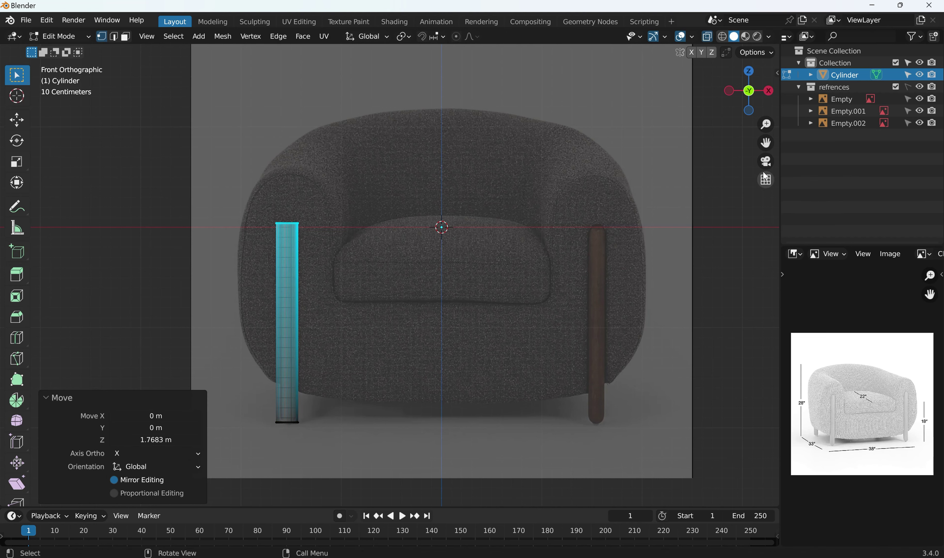
{"action": "left_click", "coordinate": [712, 39]}
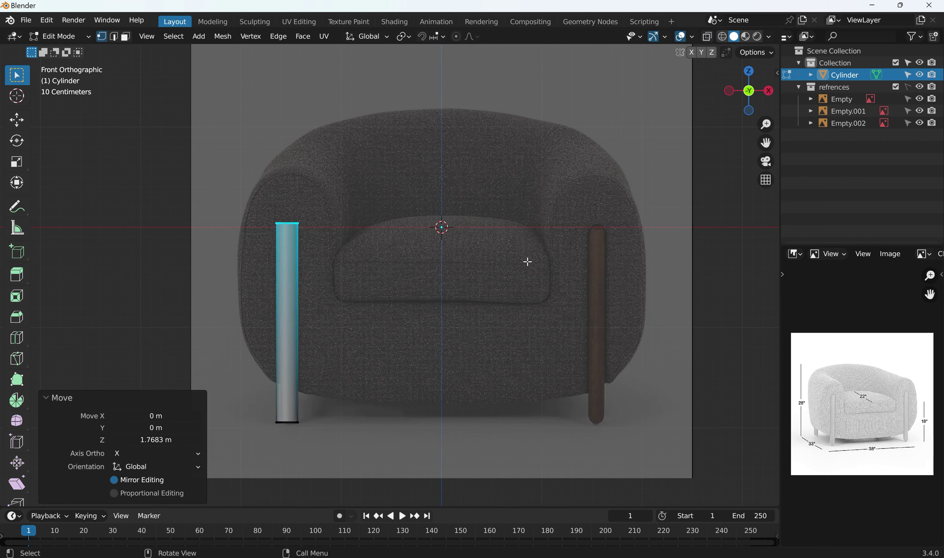
{"action": "left_click", "coordinate": [360, 296]}
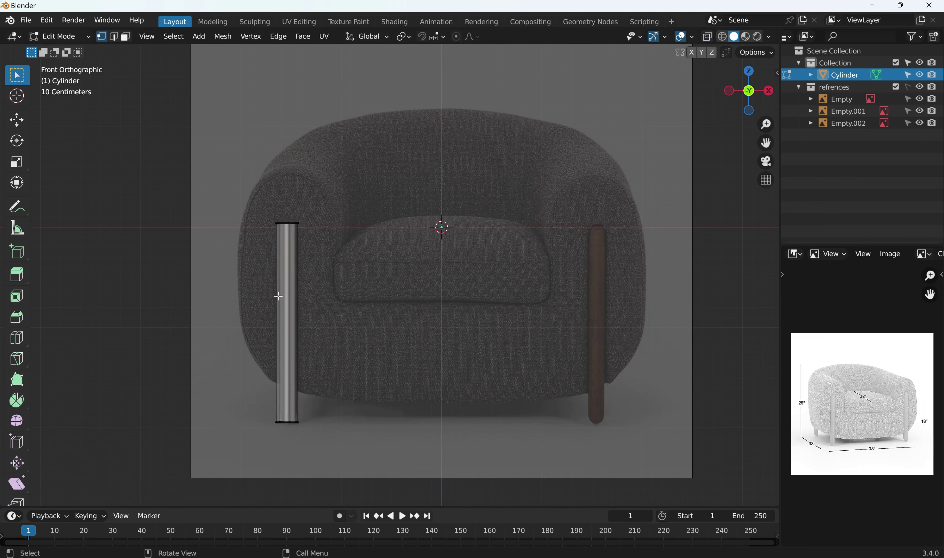
Return to Object Mode and apply Shade Smooth to the leg cylinder
{"action": "key", "text": "Tab"}
{"action": "right_click", "coordinate": [286, 281]}
{"action": "left_click", "coordinate": [286, 281]}
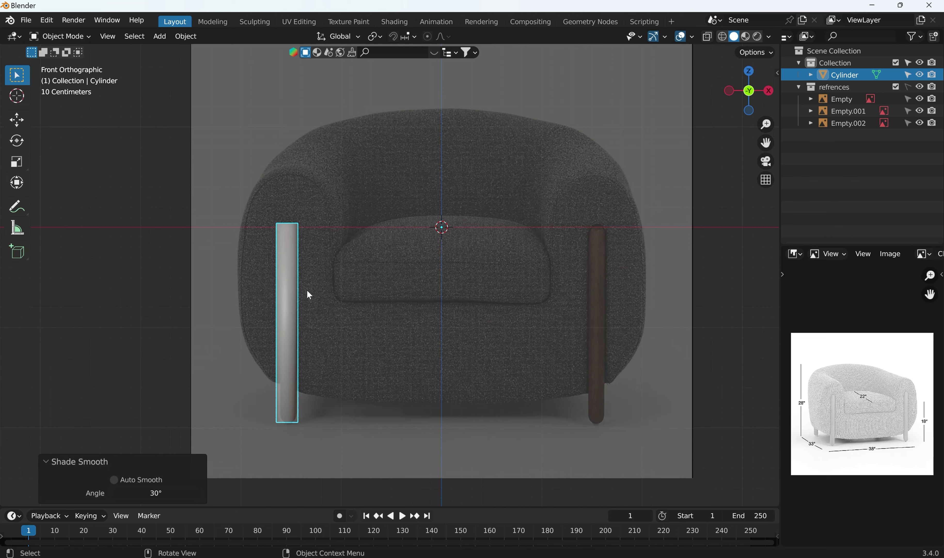
Move the leg about -1.27 m along Y to align with the front leg in the left side reference
{"action": "key", "text": "ctrl+KP_3"}
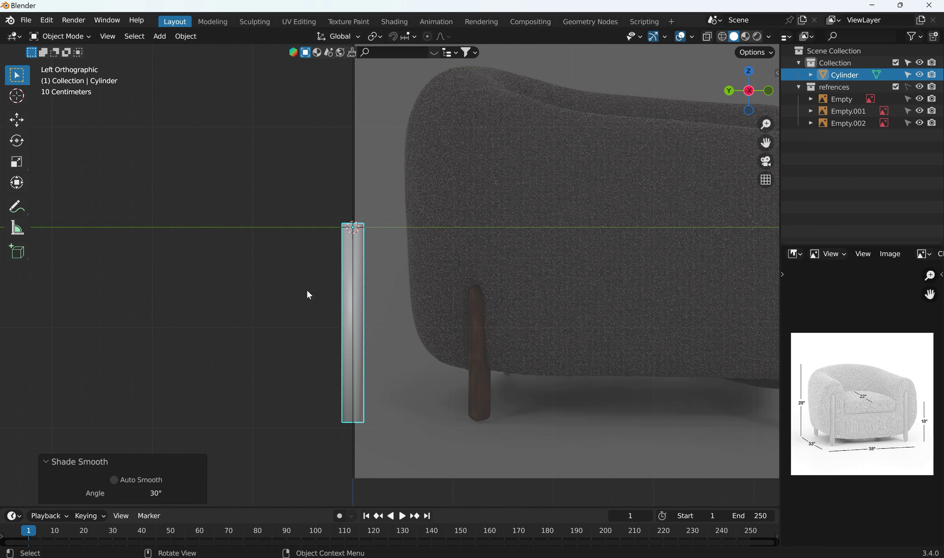
{"action": "scroll", "coordinate": [407, 275], "scroll_direction": "down", "scroll_amount": 4}
{"action": "scroll", "coordinate": [434, 275], "scroll_direction": "up", "scroll_amount": 1}
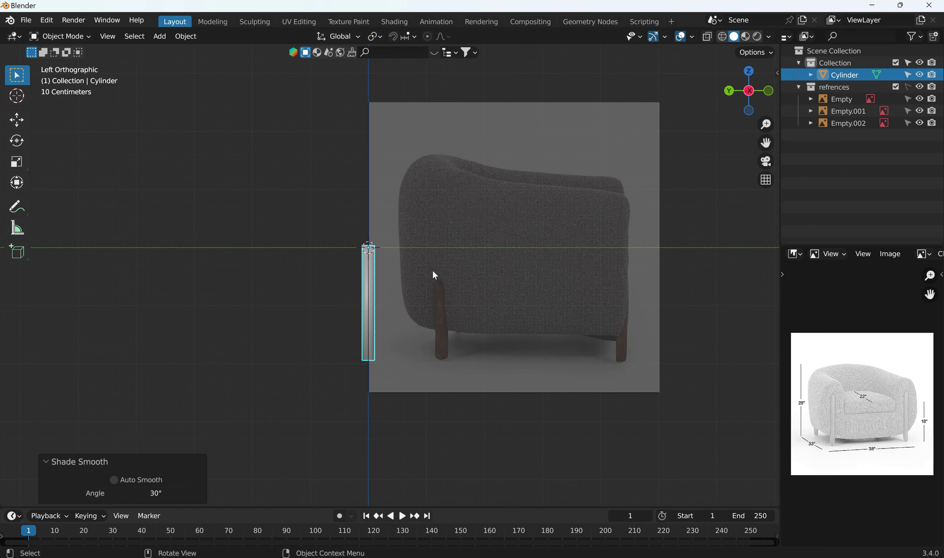
{"action": "key", "text": "g"}
{"action": "key", "text": "y"}
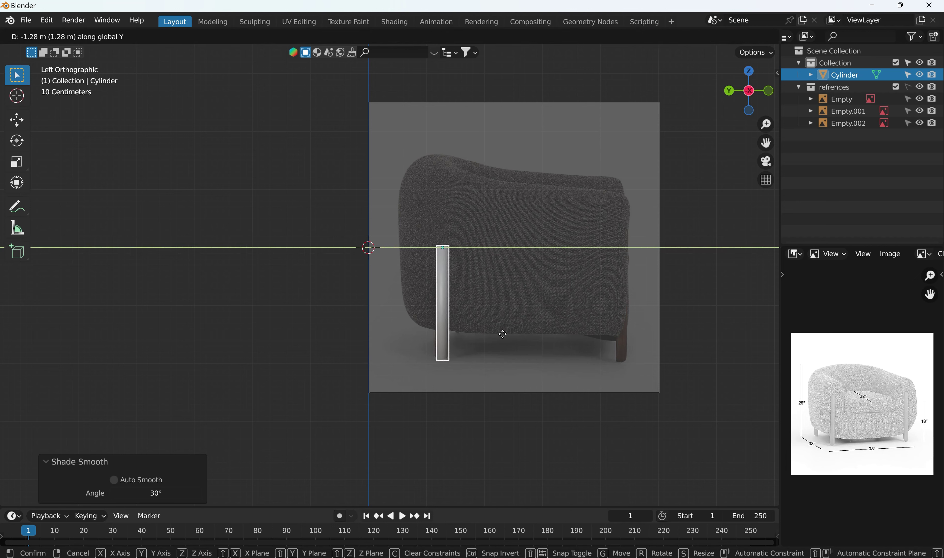
{"action": "left_click", "coordinate": [505, 338]}
Replace the reference image editor with the Properties editor and show the leg cylinder's modifier settings
{"action": "key", "text": "KP_1"}
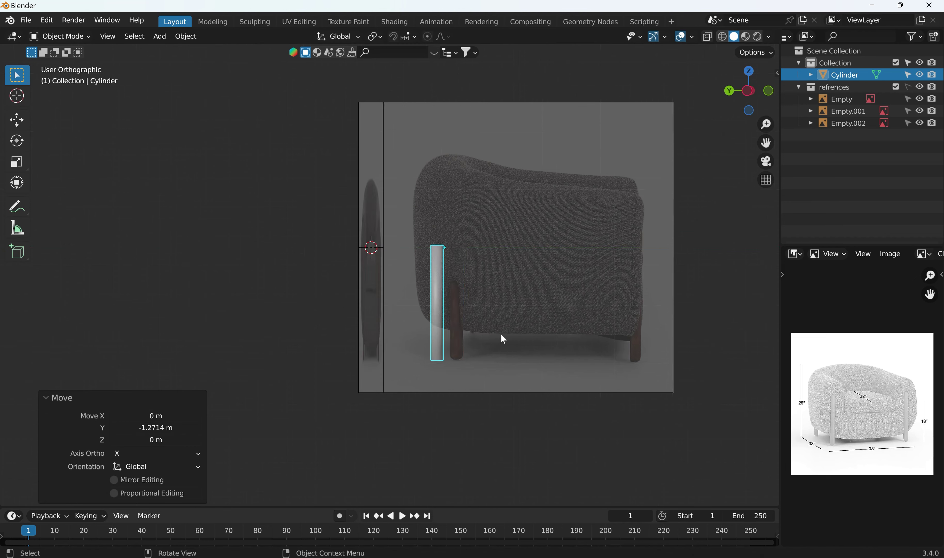
{"action": "scroll", "coordinate": [455, 332], "scroll_direction": "up", "scroll_amount": 1}
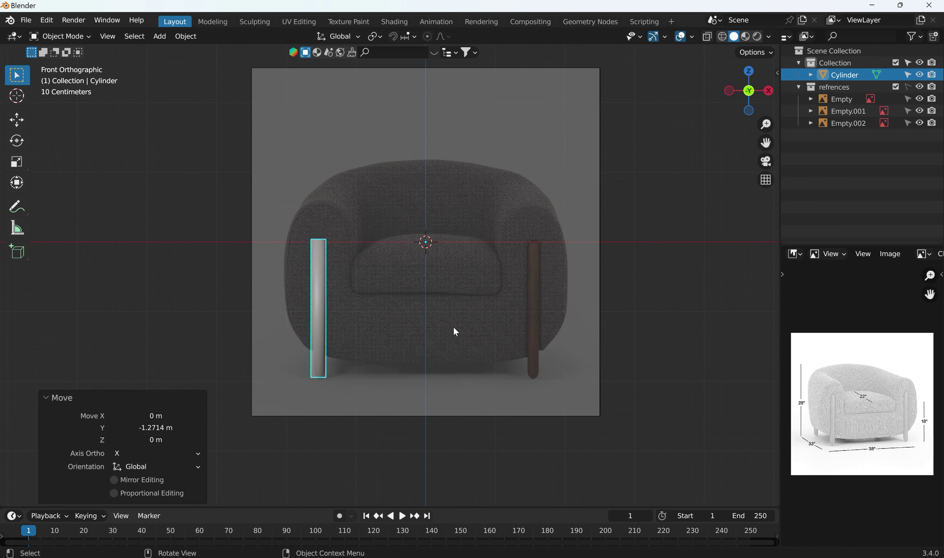
{"action": "left_click", "coordinate": [438, 344]}
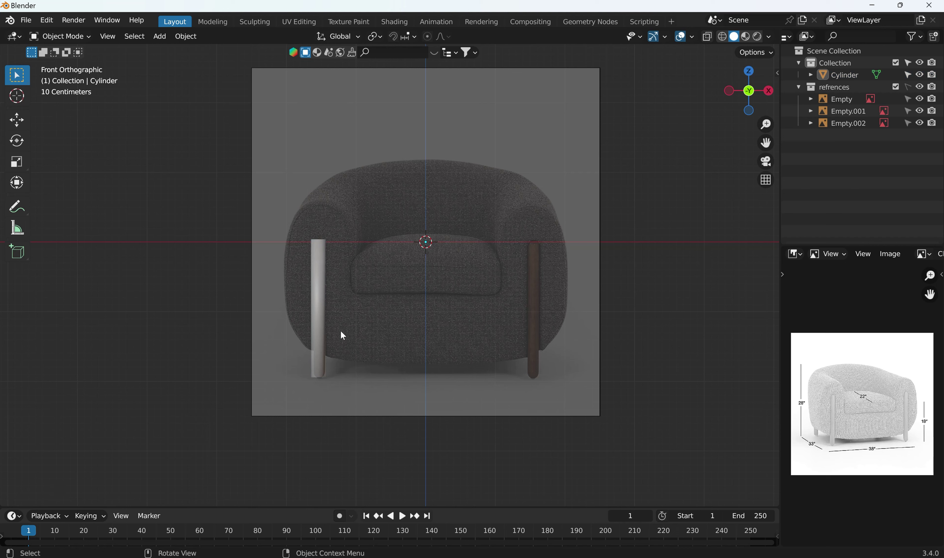
{"action": "left_click", "coordinate": [326, 332]}
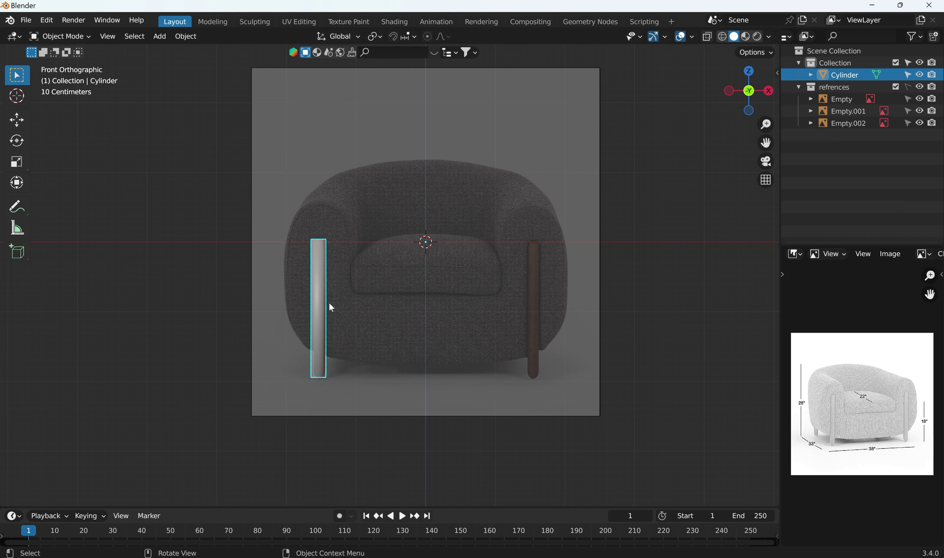
{"action": "left_click", "coordinate": [788, 37]}
{"action": "key", "text": "Escape"}
{"action": "left_click", "coordinate": [802, 251]}
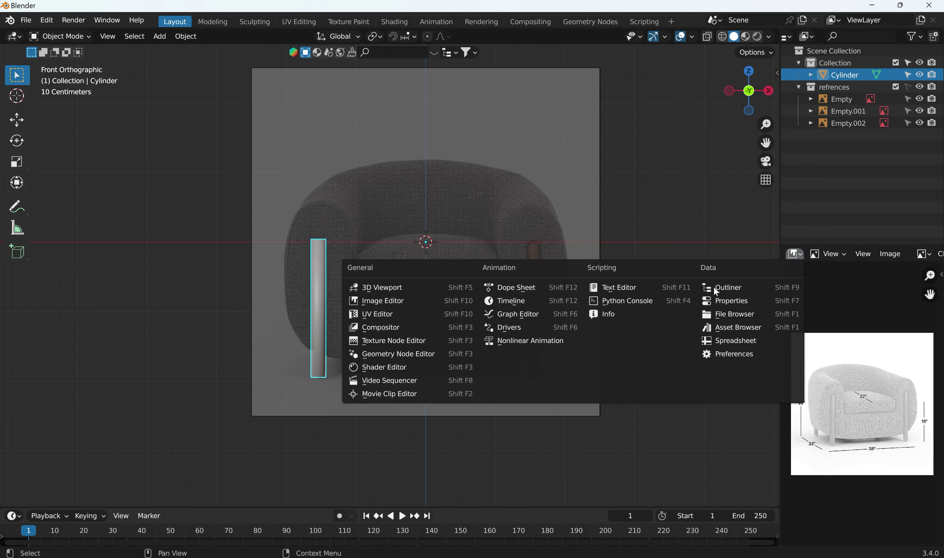
{"action": "left_click", "coordinate": [730, 301]}
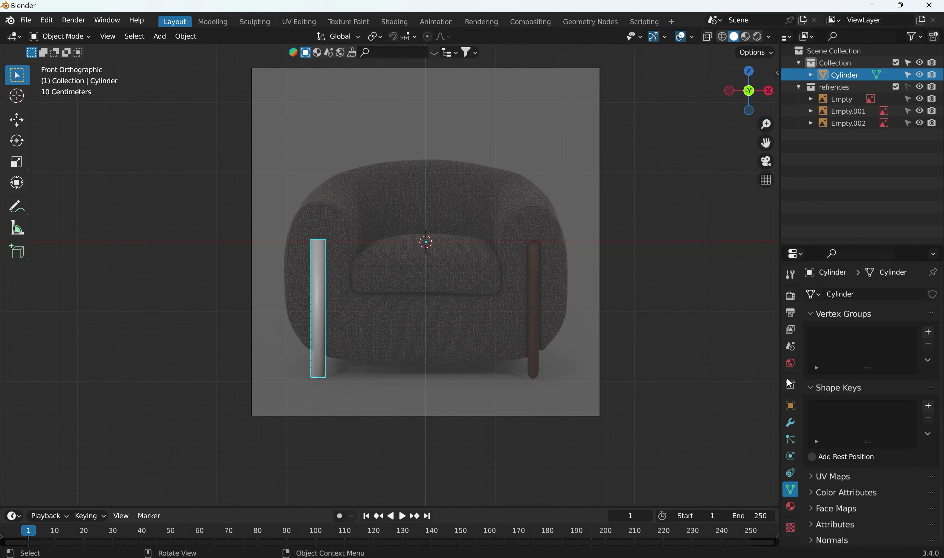
{"action": "left_click", "coordinate": [791, 422]}
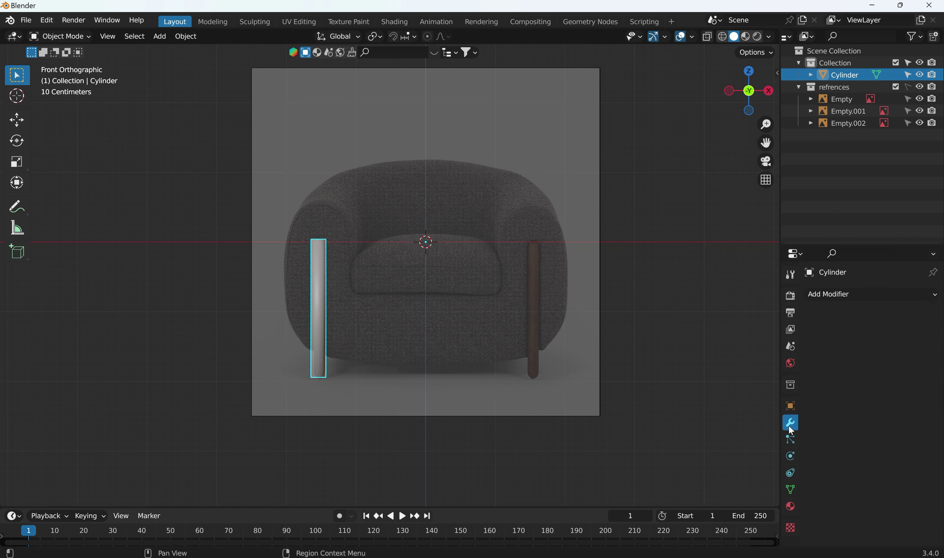
Add a Mirror modifier on the X axis to create the opposite front leg
{"action": "left_click", "coordinate": [843, 294]}
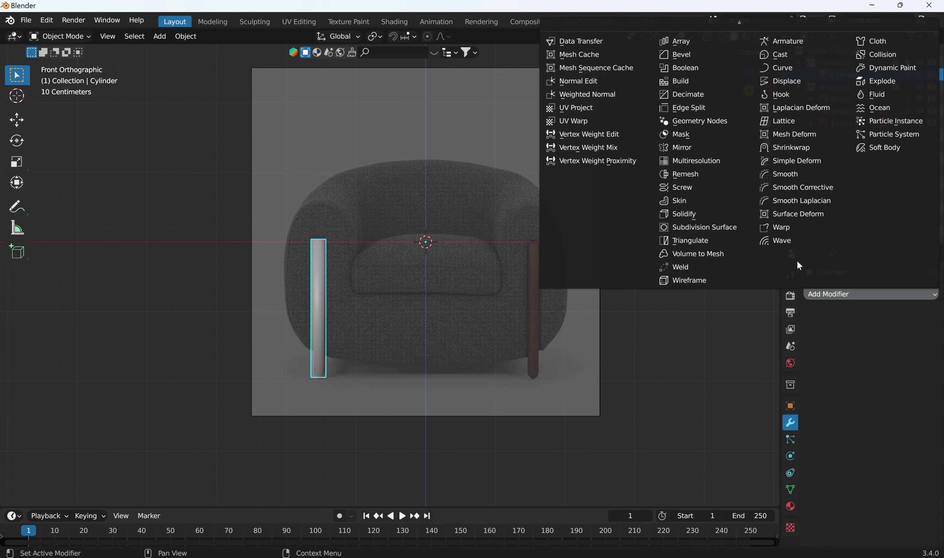
{"action": "left_click", "coordinate": [683, 147]}
{"action": "left_click", "coordinate": [656, 227]}
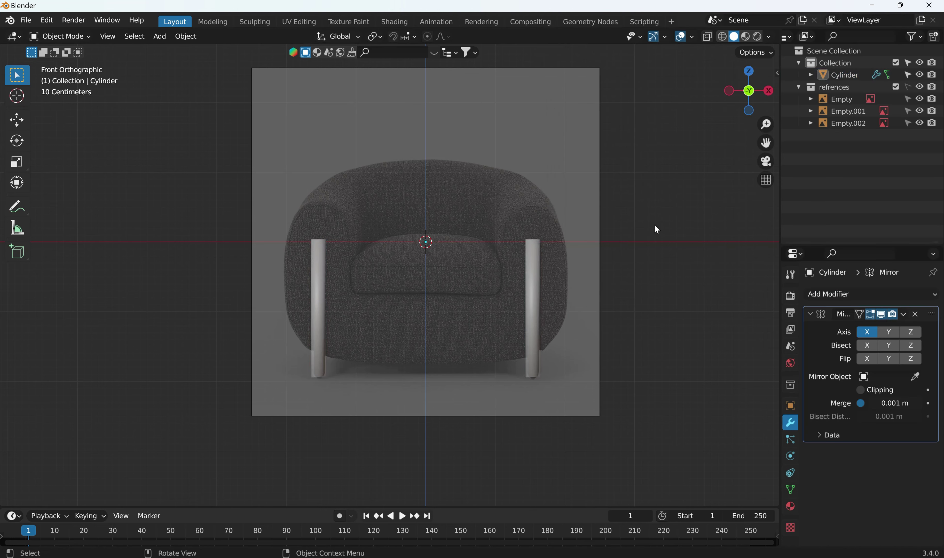
Try a second Mirror modifier on the legs with the Y axis, and remove it
{"action": "left_click", "coordinate": [533, 320]}
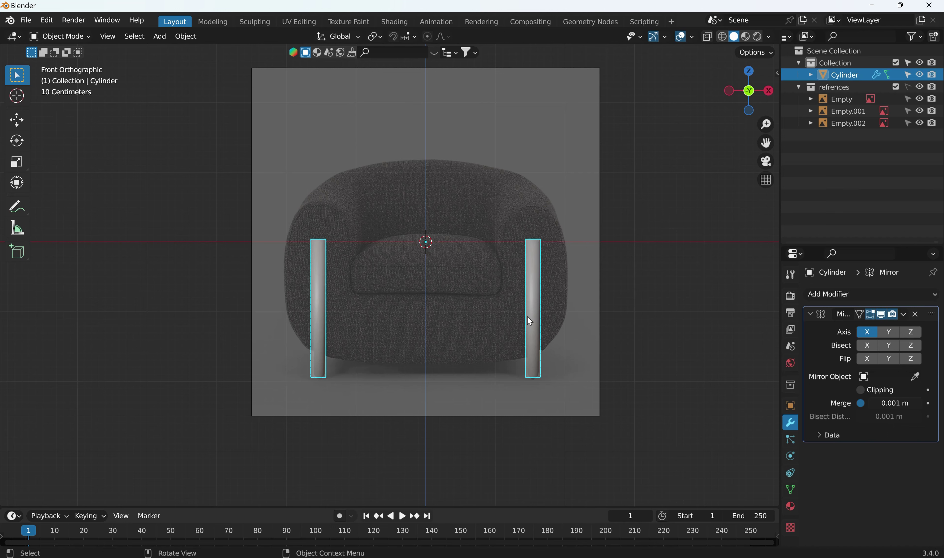
{"action": "key", "text": "KP_3"}
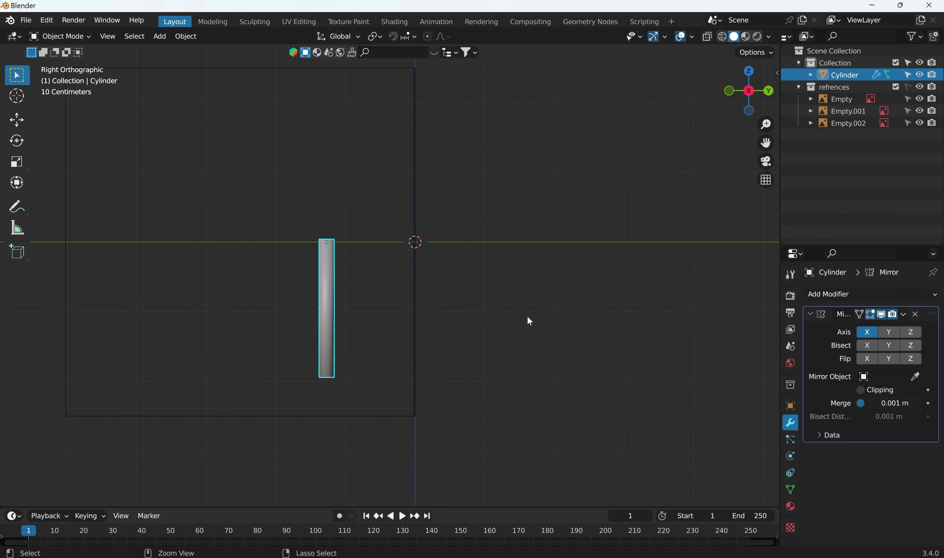
{"action": "key", "text": "ctrl+KP_3"}
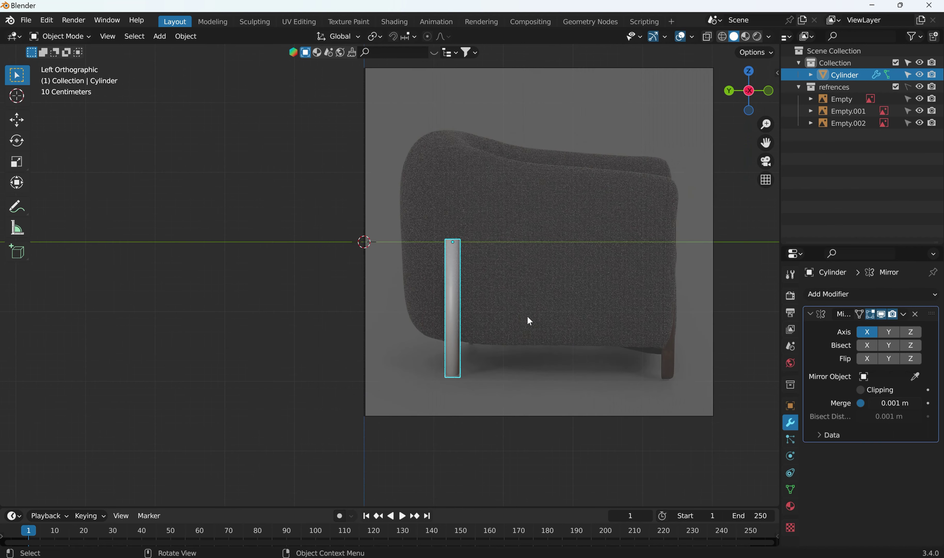
{"action": "left_click", "coordinate": [827, 296]}
{"action": "left_click", "coordinate": [689, 147]}
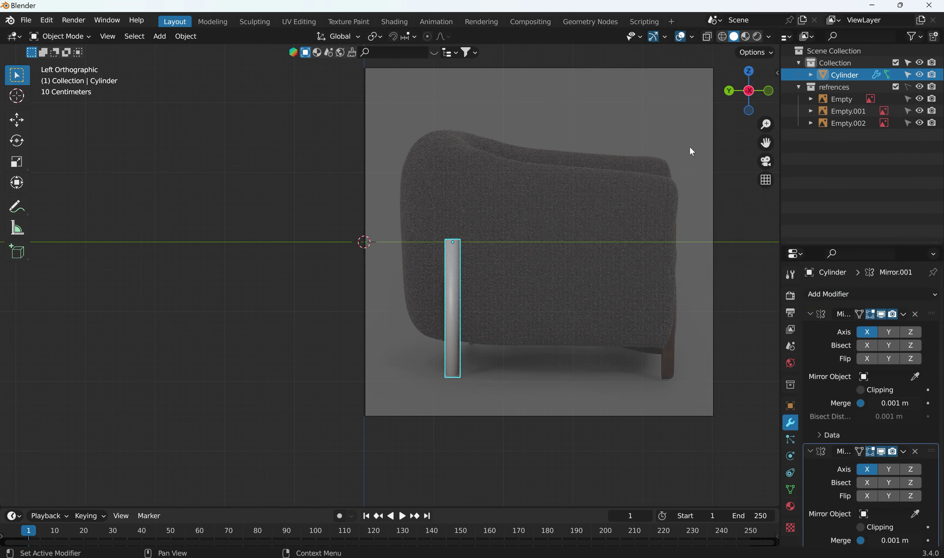
{"action": "left_click", "coordinate": [893, 470]}
{"action": "left_click", "coordinate": [914, 455]}
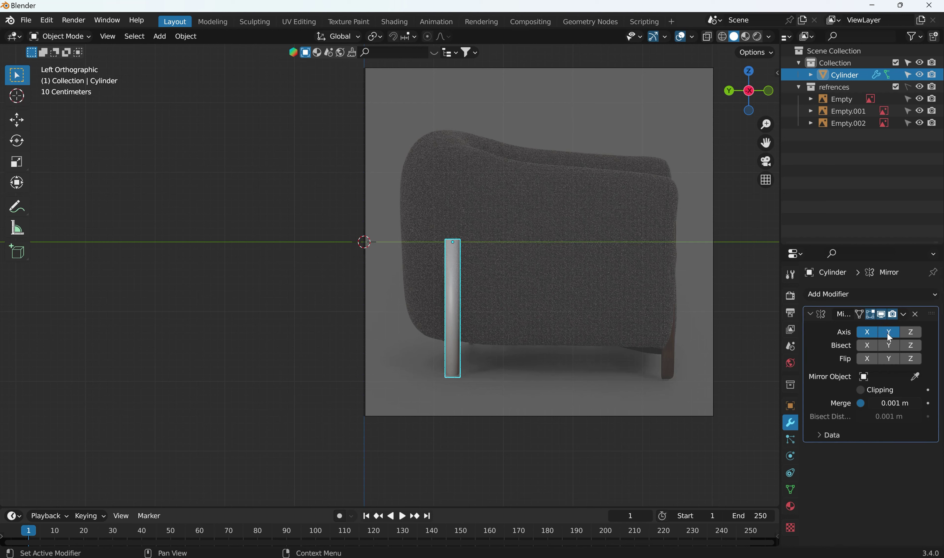
Try the Z and Y axes on the legs' Mirror modifier, checking from above, and return to the X axis only
{"action": "left_click", "coordinate": [911, 336]}
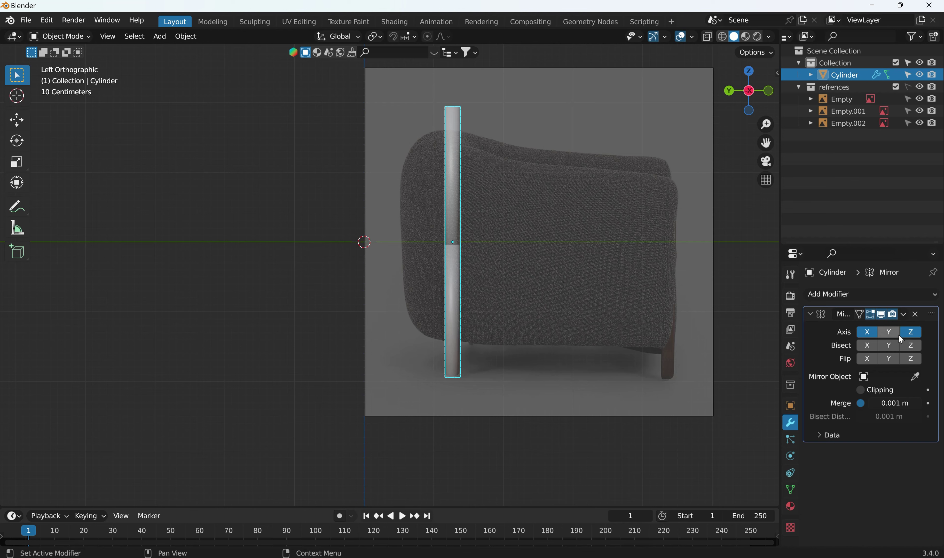
{"action": "left_click", "coordinate": [911, 332]}
{"action": "left_click", "coordinate": [890, 332]}
{"action": "middle_click_drag", "start_coordinate": [593, 339], "coordinate": [495, 317]}
{"action": "key", "text": "KP_7"}
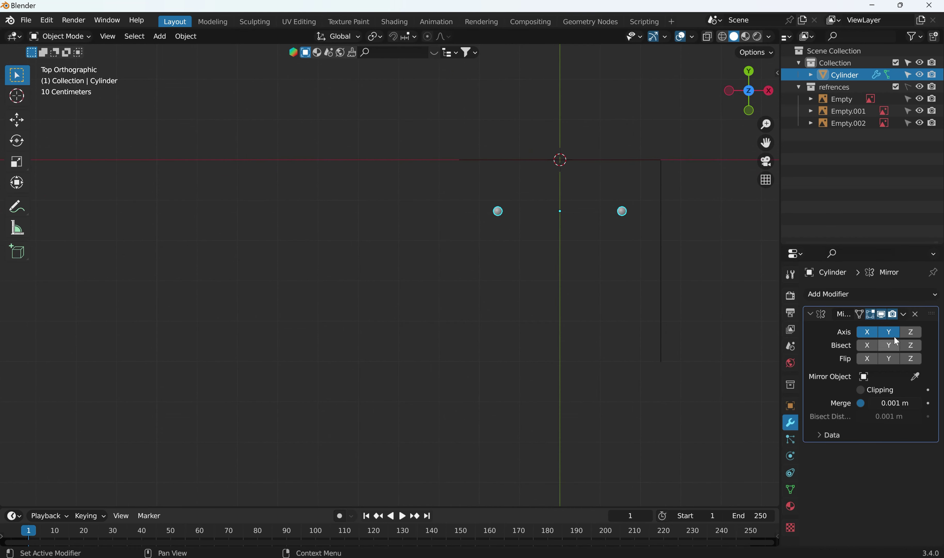
{"action": "left_click", "coordinate": [871, 333]}
{"action": "left_click", "coordinate": [866, 333]}
{"action": "scroll", "coordinate": [671, 324], "scroll_direction": "down", "scroll_amount": 6}
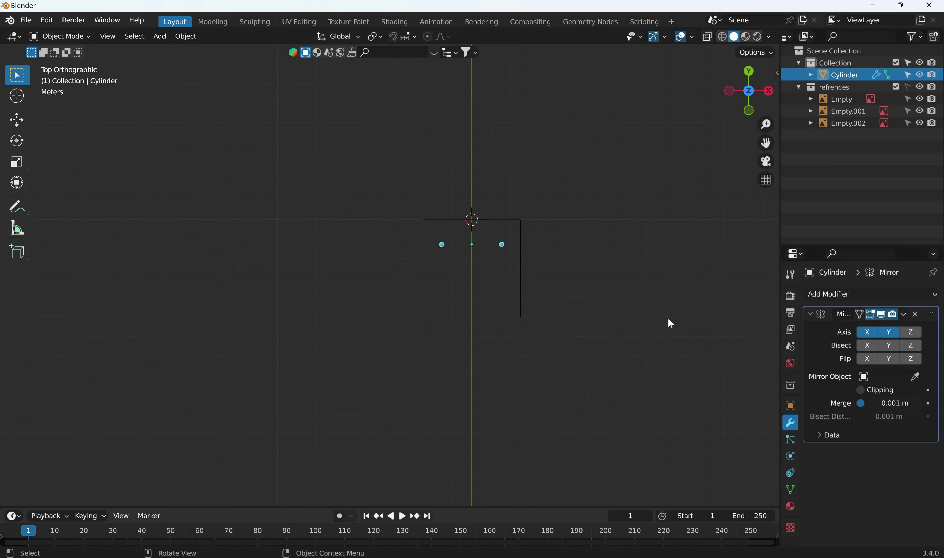
{"action": "scroll", "coordinate": [671, 324], "scroll_direction": "up", "scroll_amount": 5}
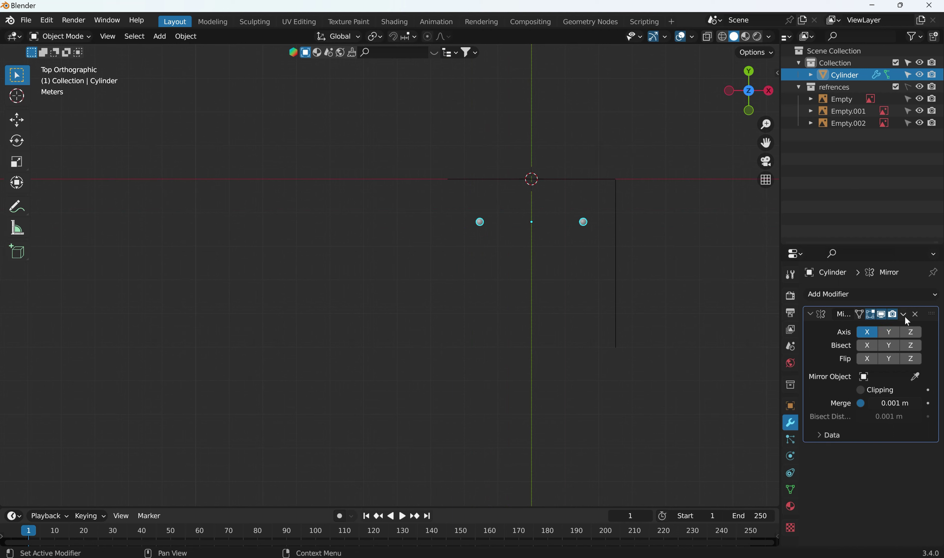
{"action": "left_click", "coordinate": [583, 265]}
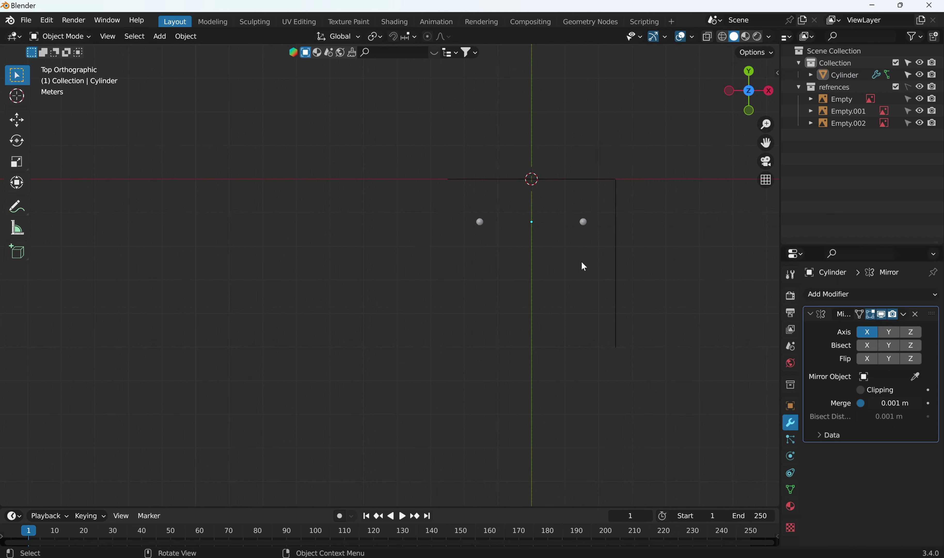
Try a second Mirror modifier set to Y on the legs with a test move, cancelling the move and removing the modifier
{"action": "left_click", "coordinate": [582, 227]}
{"action": "left_click", "coordinate": [841, 295]}
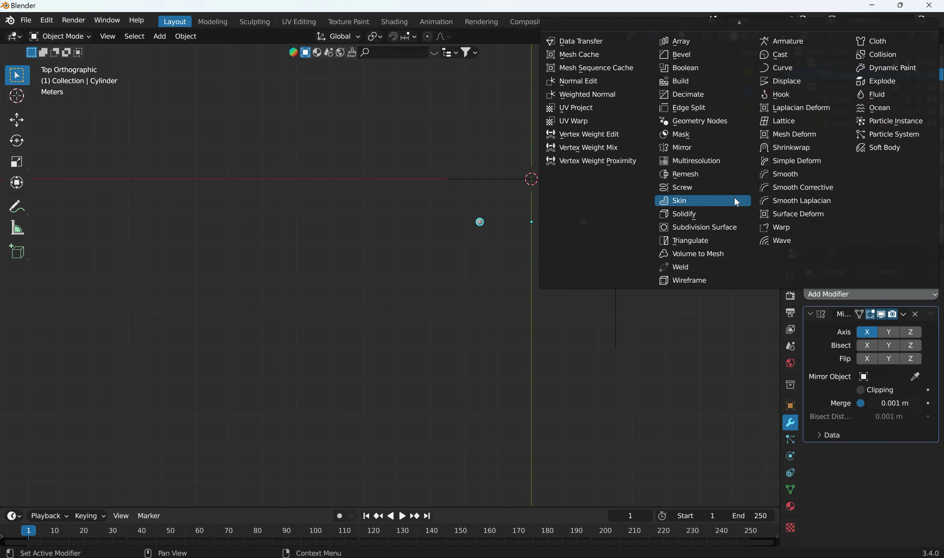
{"action": "left_click", "coordinate": [685, 148]}
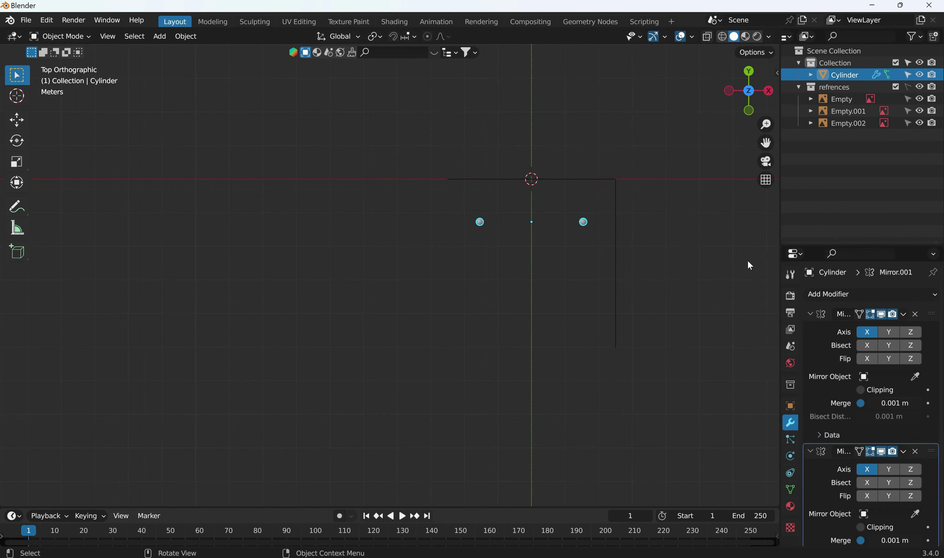
{"action": "scroll", "coordinate": [829, 314], "scroll_direction": "down", "scroll_amount": 3}
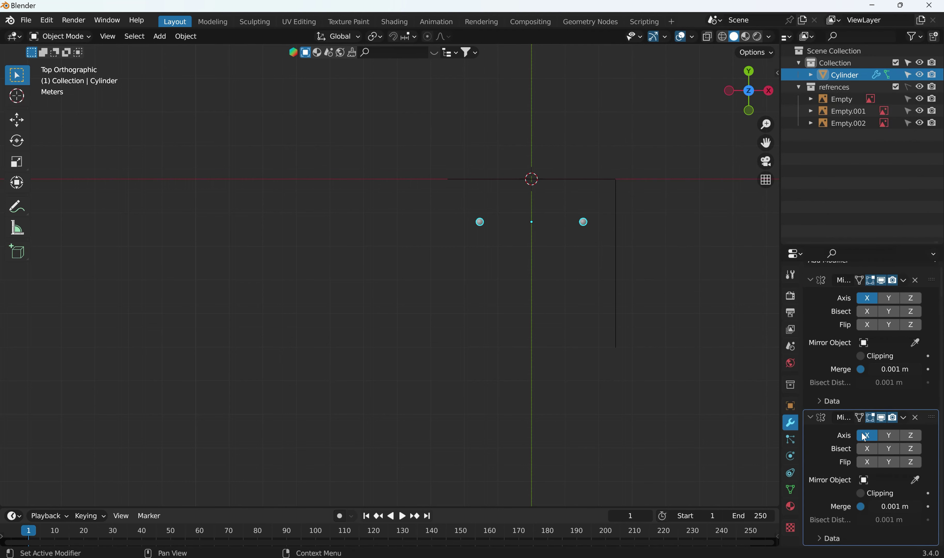
{"action": "left_click", "coordinate": [865, 436]}
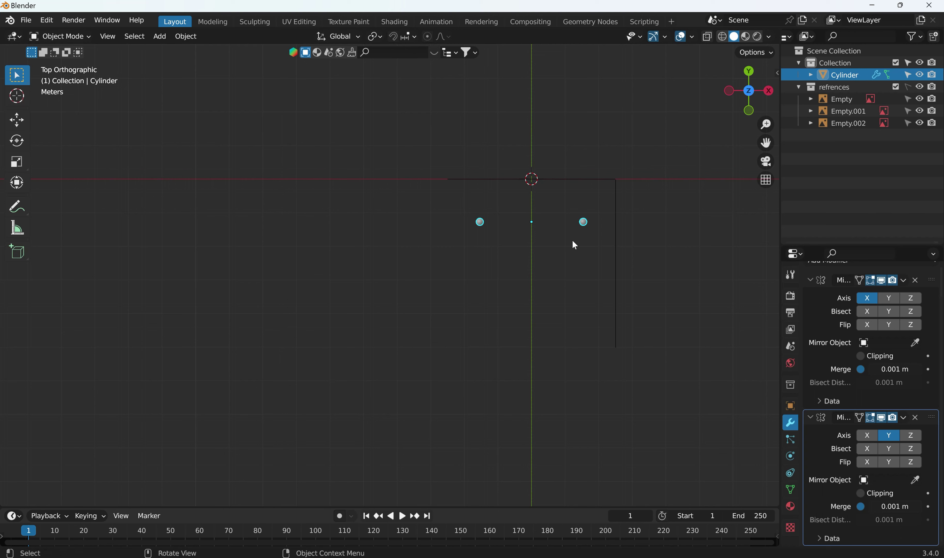
{"action": "key", "text": "g"}
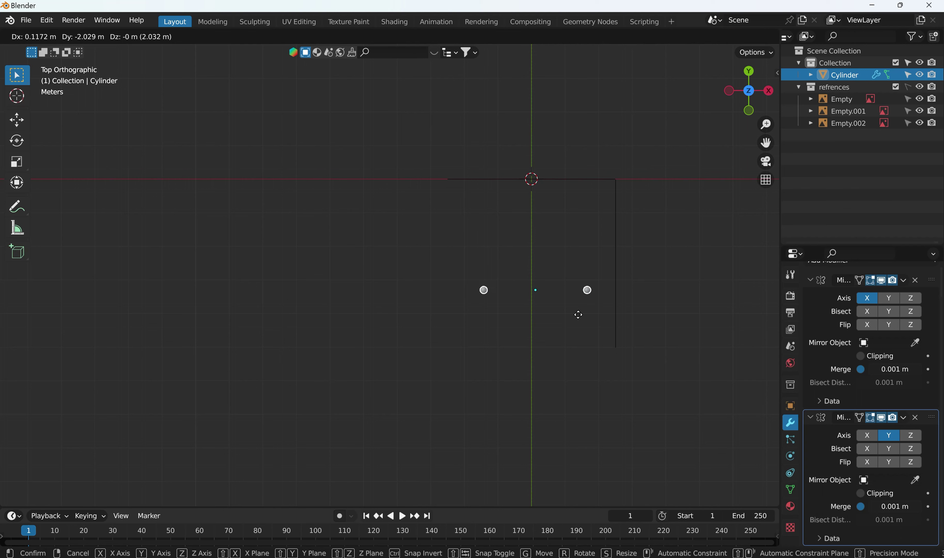
{"action": "key", "text": "Escape"}
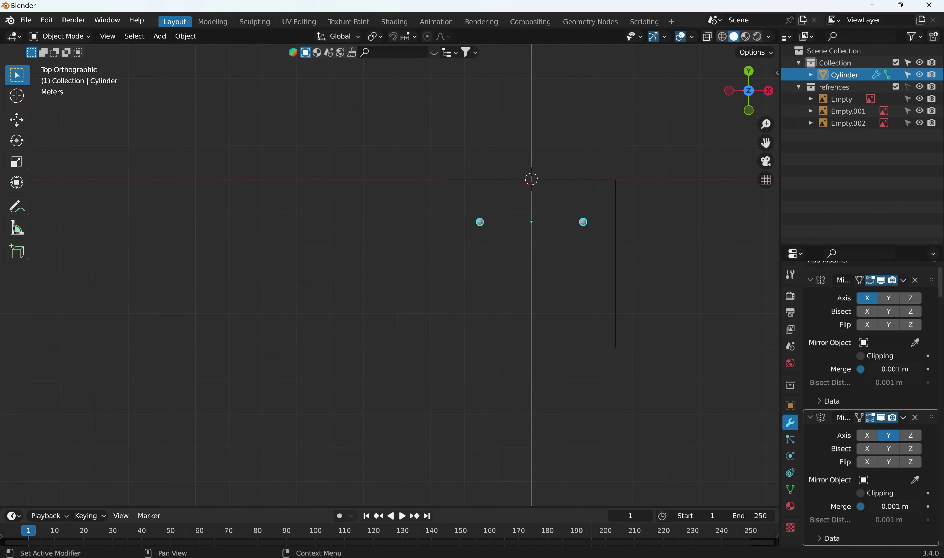
{"action": "left_click", "coordinate": [915, 417]}
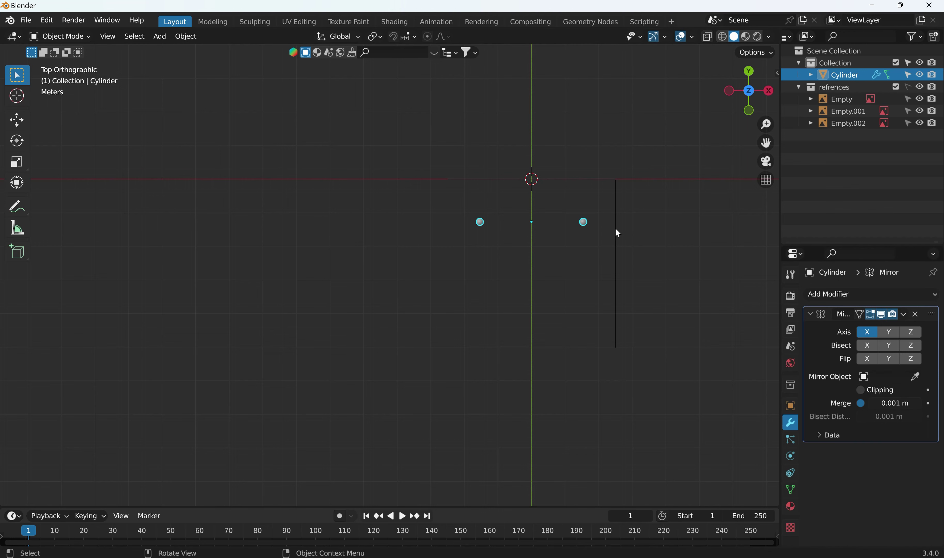
Duplicate the leg pair along Y by about -3.132 m, aligning the copy with the chair's front leg in the left reference view
{"action": "key", "text": "KP_1"}
{"action": "left_click", "coordinate": [642, 212]}
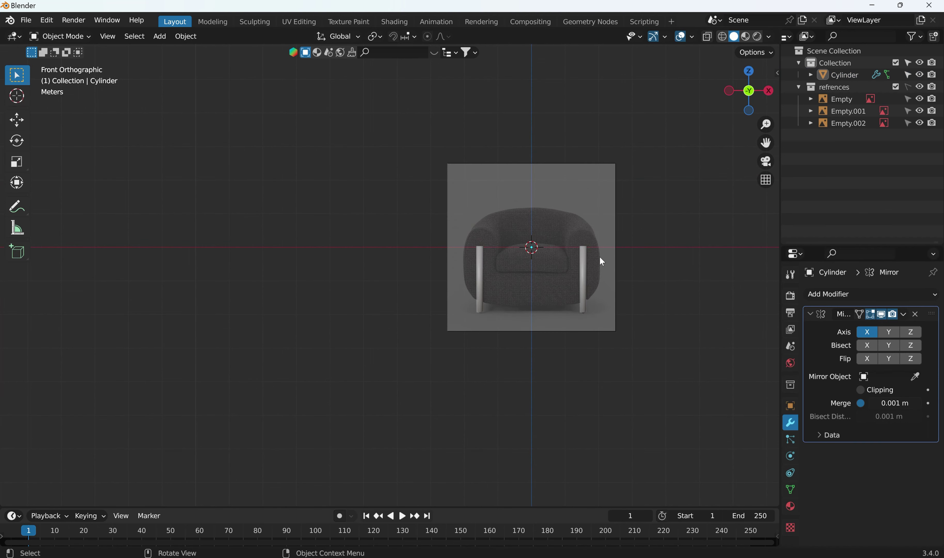
{"action": "key", "text": "ctrl+KP_1"}
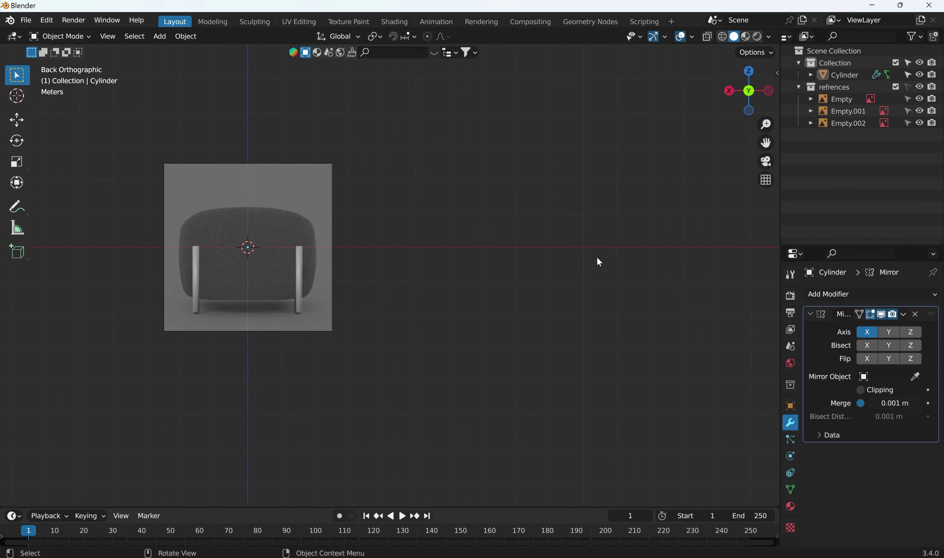
{"action": "key", "text": "ctrl+KP_3"}
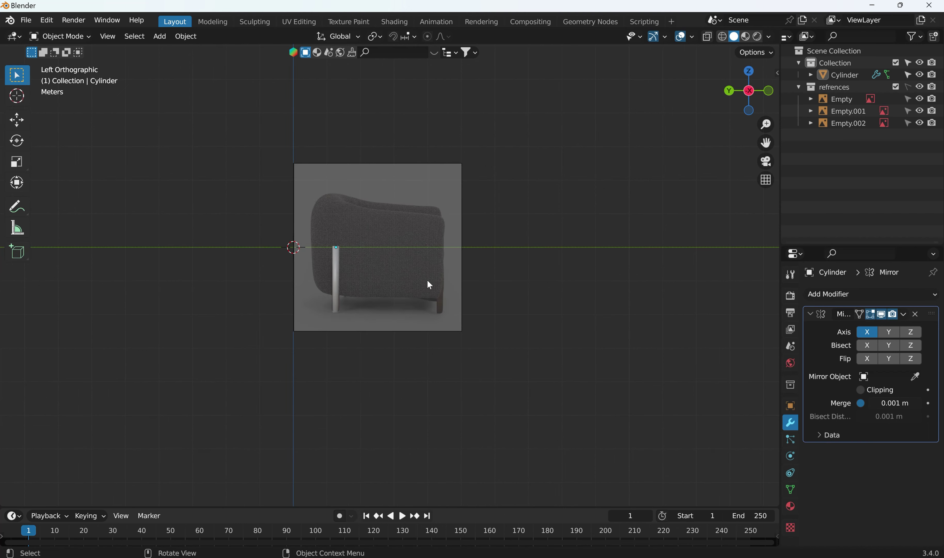
{"action": "scroll", "coordinate": [428, 281], "scroll_direction": "up", "scroll_amount": 3}
{"action": "left_click", "coordinate": [300, 268]}
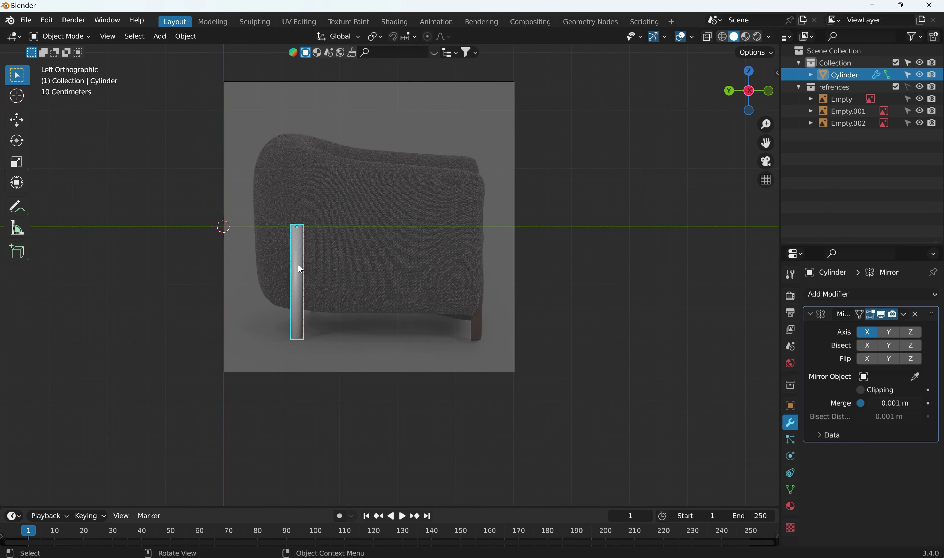
{"action": "key", "text": "shift+d"}
{"action": "key", "text": "x"}
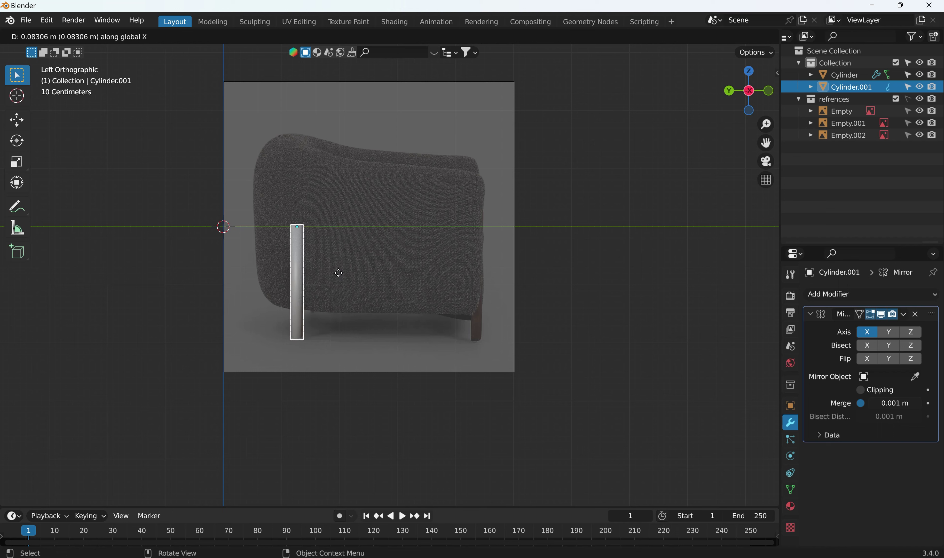
{"action": "key", "text": "y"}
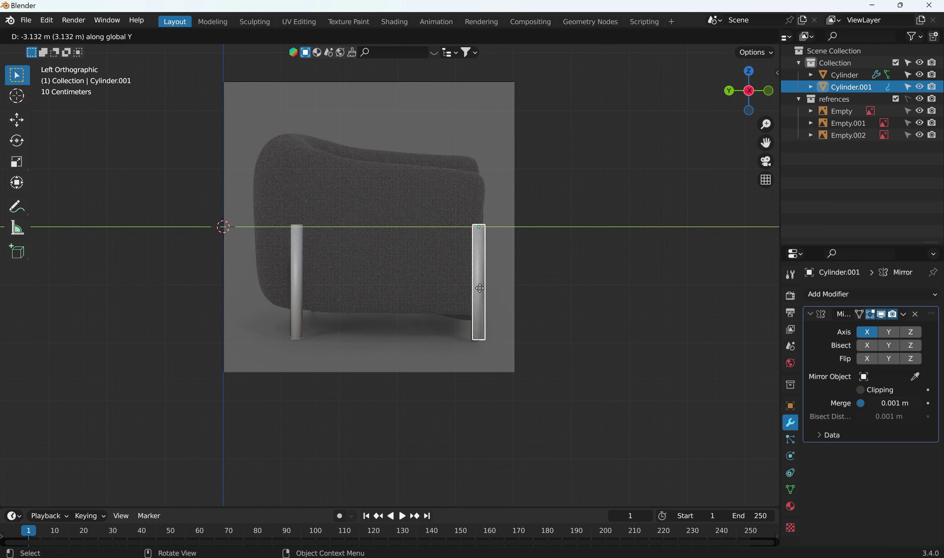
{"action": "left_click", "coordinate": [480, 287]}
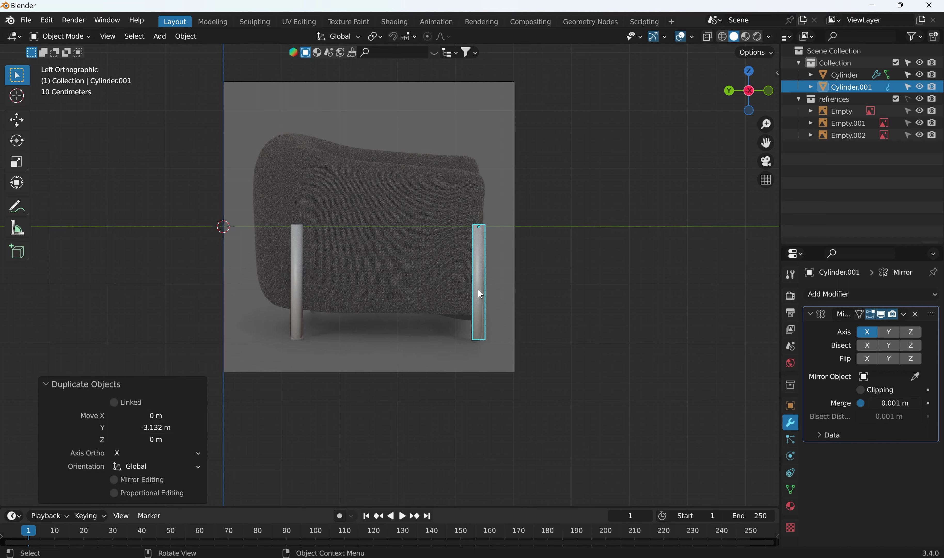
Move the duplicated leg pair about -0.0375 m along Z to match the feet in the front reference view
{"action": "key", "text": "KP_1"}
{"action": "scroll", "coordinate": [492, 252], "scroll_direction": "down", "scroll_amount": 1}
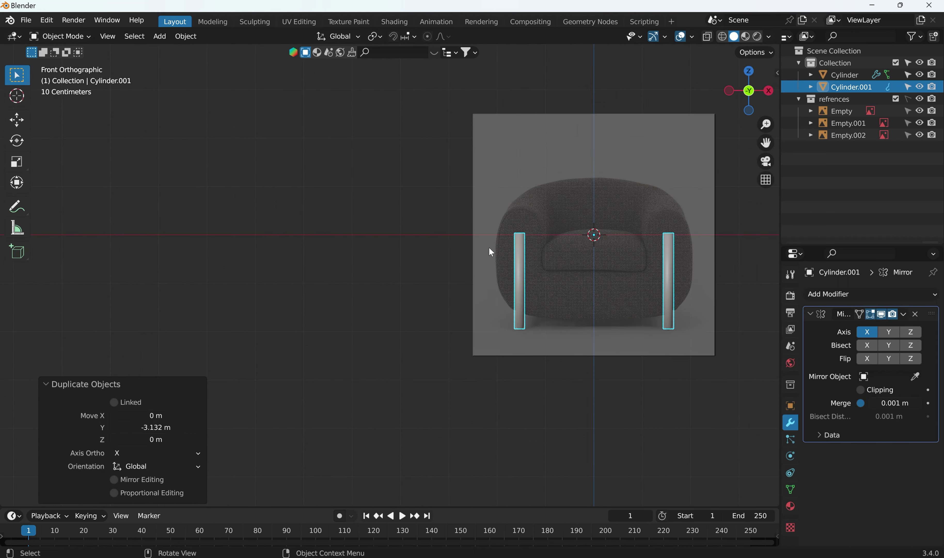
{"action": "left_click", "coordinate": [621, 207]}
{"action": "middle_click_drag", "start_coordinate": [606, 225], "coordinate": [543, 268], "text": "shift"}
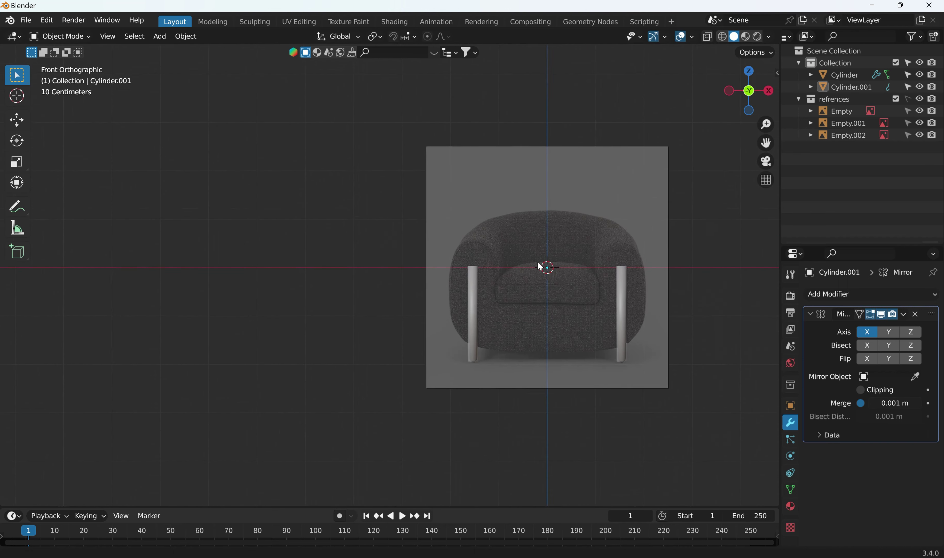
{"action": "scroll", "coordinate": [609, 306], "scroll_direction": "up", "scroll_amount": 2}
{"action": "middle_click_drag", "start_coordinate": [609, 305], "coordinate": [461, 275]}
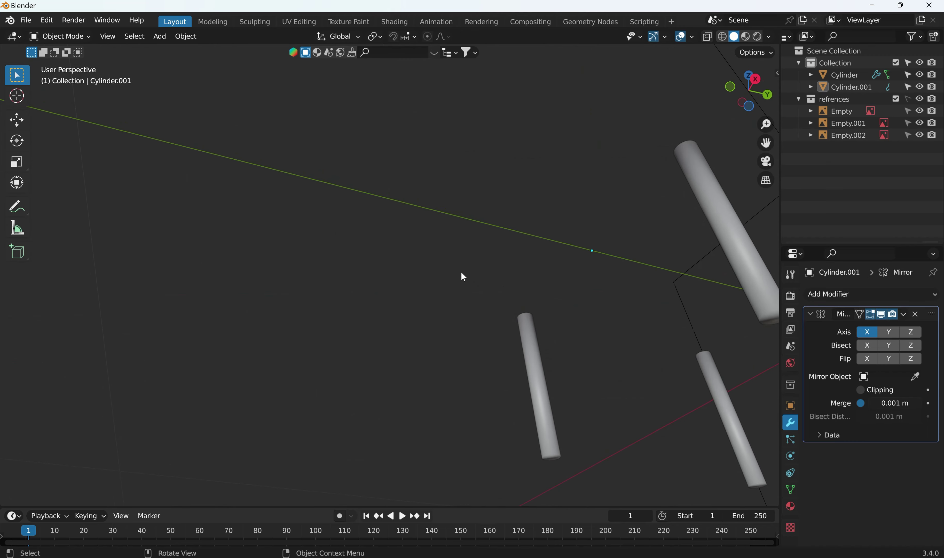
{"action": "key", "text": "KP_1"}
{"action": "middle_click_drag", "start_coordinate": [496, 325], "coordinate": [459, 240], "text": "shift"}
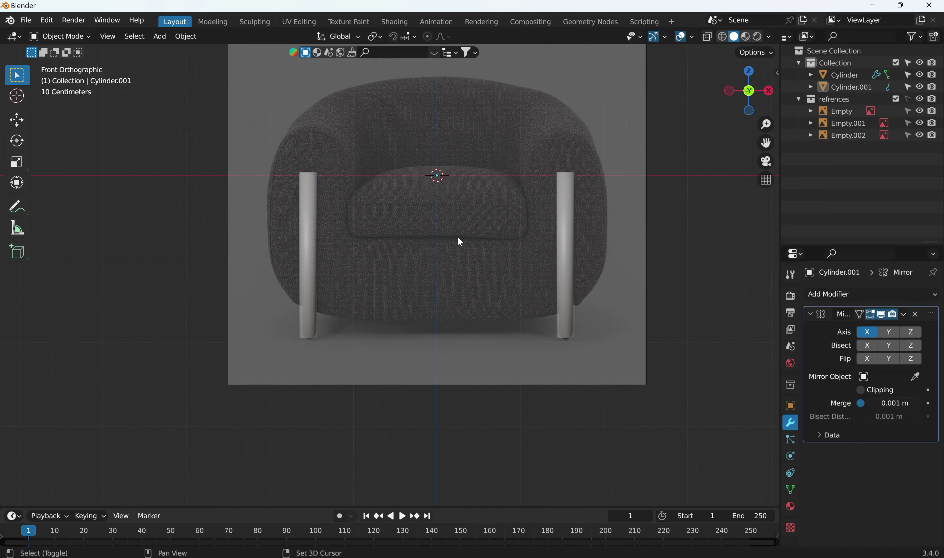
{"action": "scroll", "coordinate": [421, 268], "scroll_direction": "up", "scroll_amount": 3}
{"action": "middle_click_drag", "start_coordinate": [363, 285], "coordinate": [364, 272], "text": "shift"}
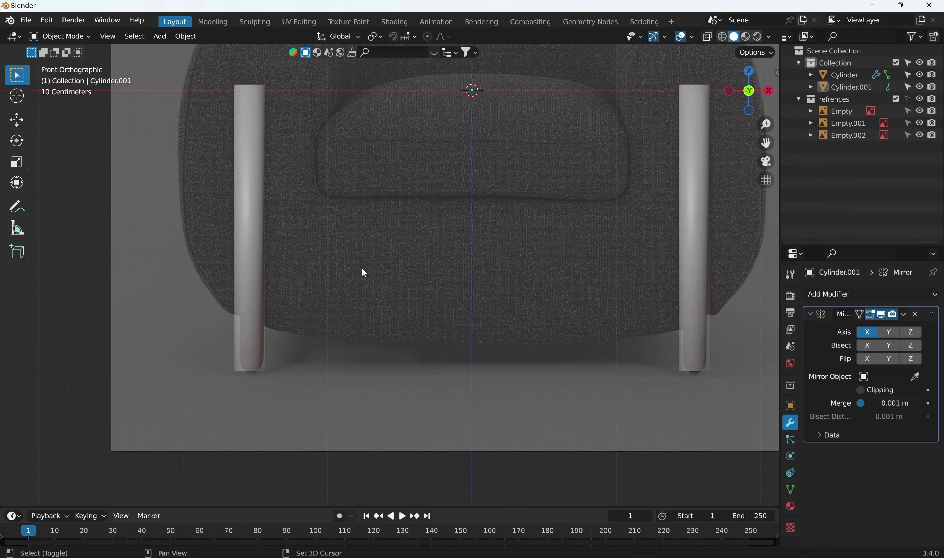
{"action": "left_click", "coordinate": [252, 264]}
{"action": "key", "text": "g"}
{"action": "key", "text": "z"}
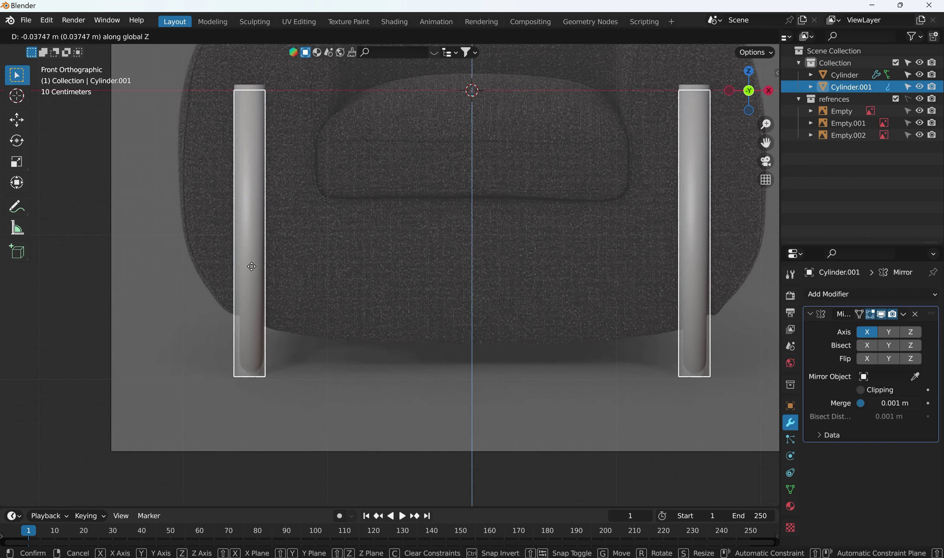
{"action": "left_click", "coordinate": [251, 266]}
{"action": "scroll", "coordinate": [389, 257], "scroll_direction": "down", "scroll_amount": 2}
{"action": "middle_click_drag", "start_coordinate": [436, 238], "coordinate": [437, 267], "text": "shift"}
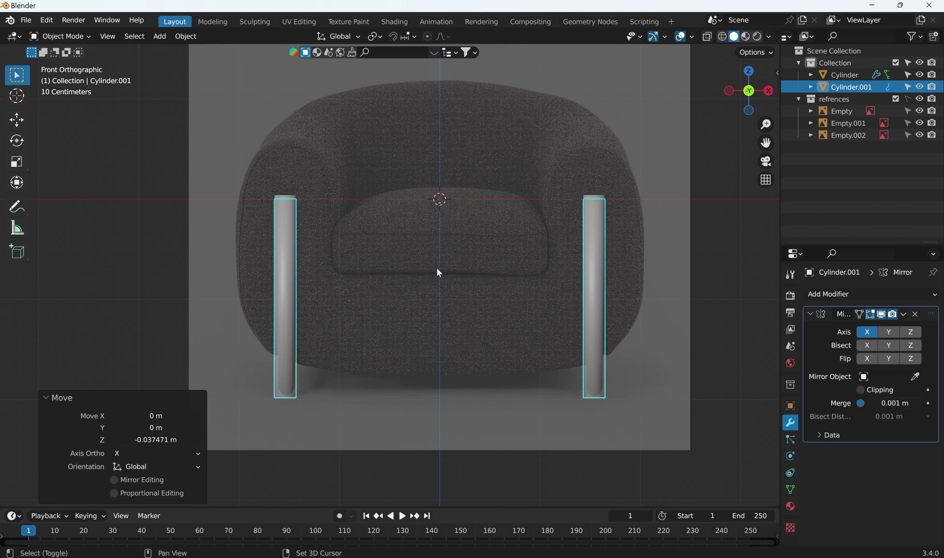
Compare the two leg pairs with the chair reference images from the left side and the front
{"action": "left_click", "coordinate": [457, 231]}
{"action": "left_click", "coordinate": [289, 276]}
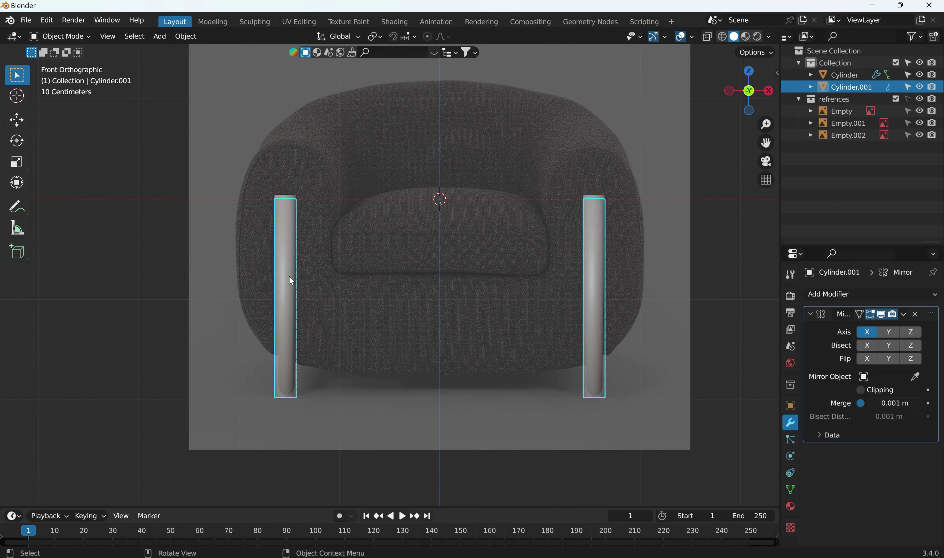
{"action": "left_click", "coordinate": [356, 260]}
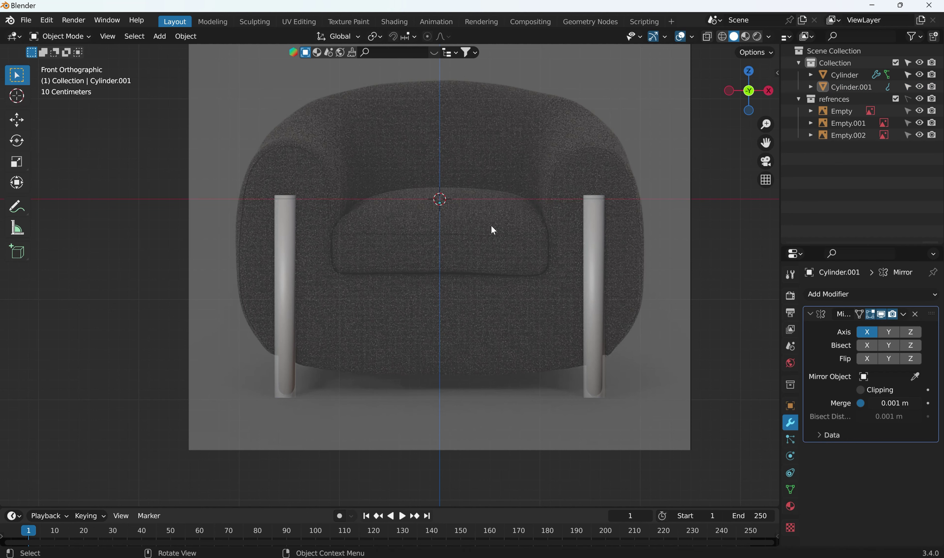
{"action": "scroll", "coordinate": [492, 226], "scroll_direction": "up", "scroll_amount": 1}
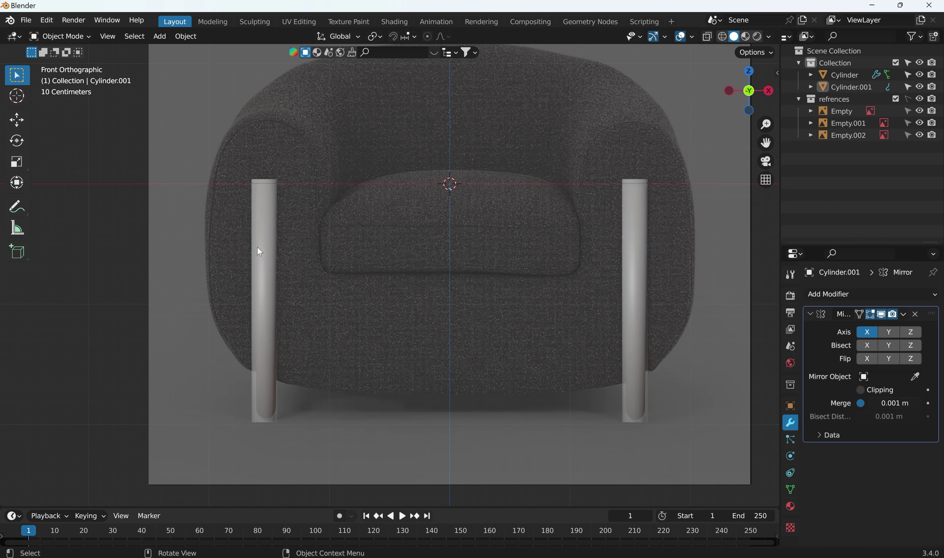
{"action": "left_click", "coordinate": [265, 252]}
{"action": "middle_click_drag", "start_coordinate": [265, 252], "coordinate": [266, 274]}
{"action": "key", "text": "ctrl+KP_3"}
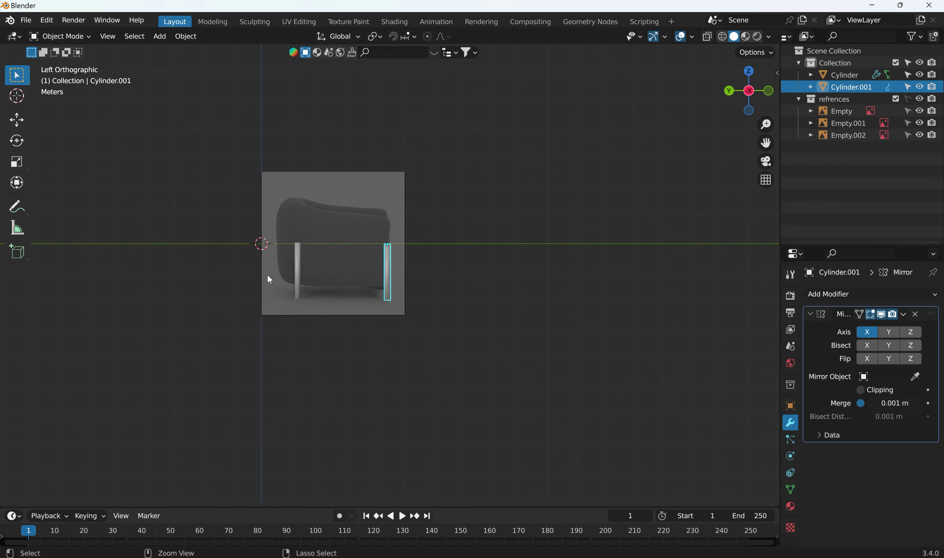
{"action": "scroll", "coordinate": [364, 260], "scroll_direction": "up", "scroll_amount": 6}
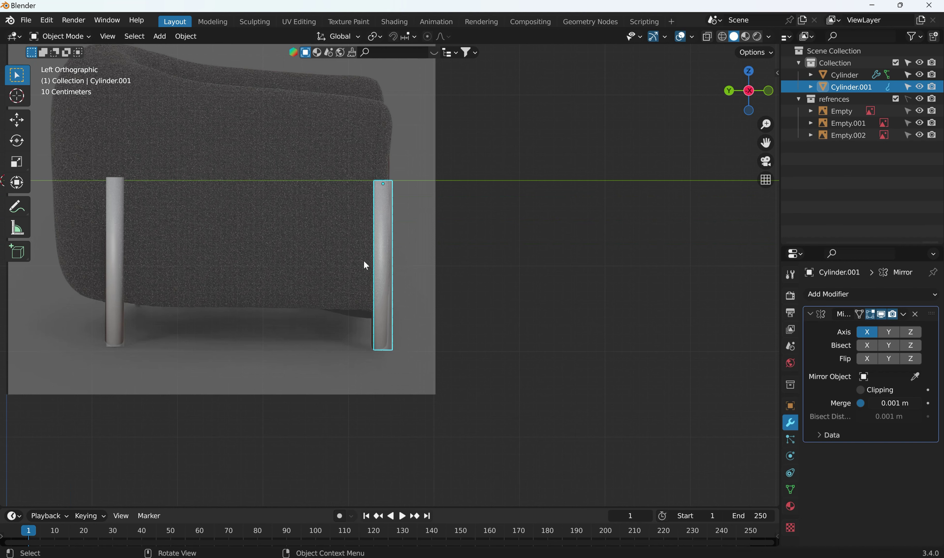
{"action": "key", "text": "KP_1"}
{"action": "left_click", "coordinate": [400, 218]}
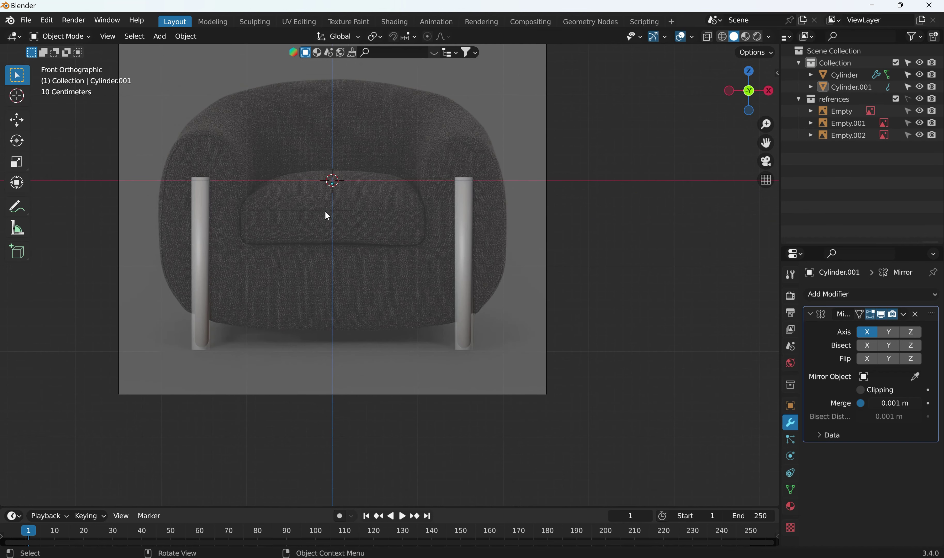
{"action": "middle_click_drag", "start_coordinate": [350, 238], "coordinate": [380, 298], "text": "shift"}
{"action": "scroll", "coordinate": [374, 290], "scroll_direction": "up", "scroll_amount": 1}
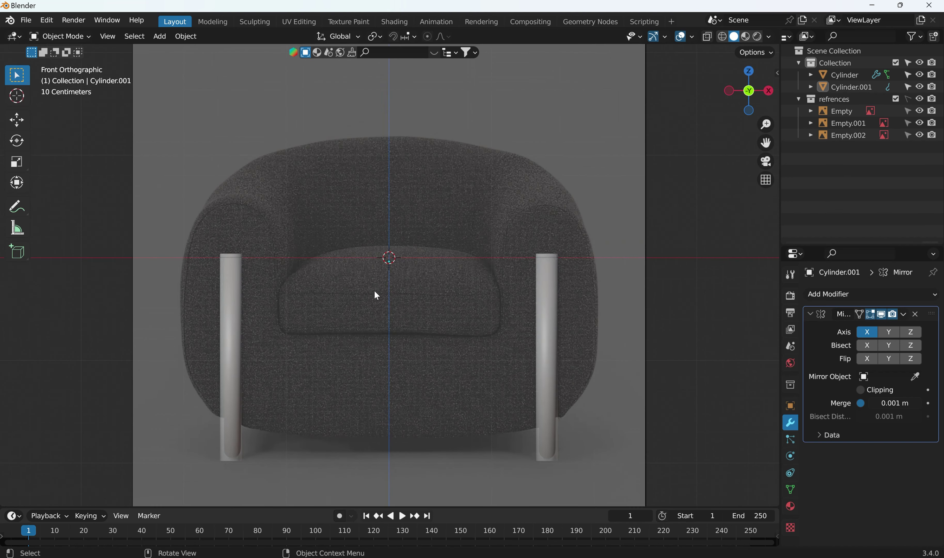
Try to move the duplicated leg pair into a new collection named "legs"
{"action": "left_click", "coordinate": [843, 87]}
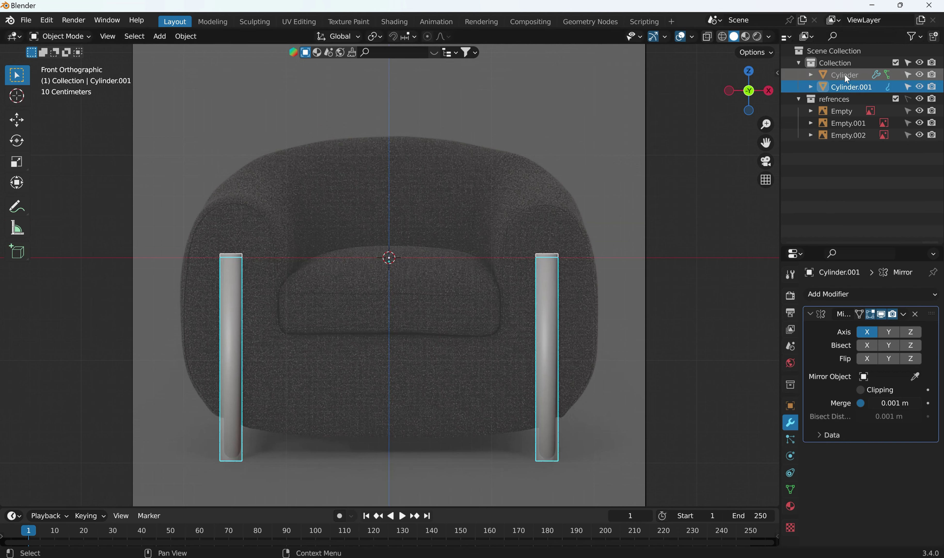
{"action": "key", "text": "m"}
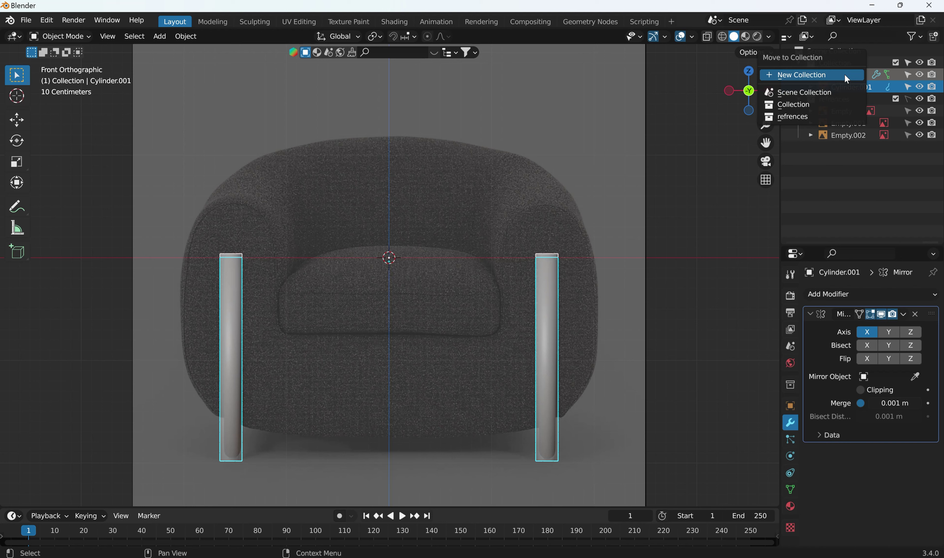
{"action": "left_click", "coordinate": [846, 75]}
{"action": "key", "text": "BackSpace"}
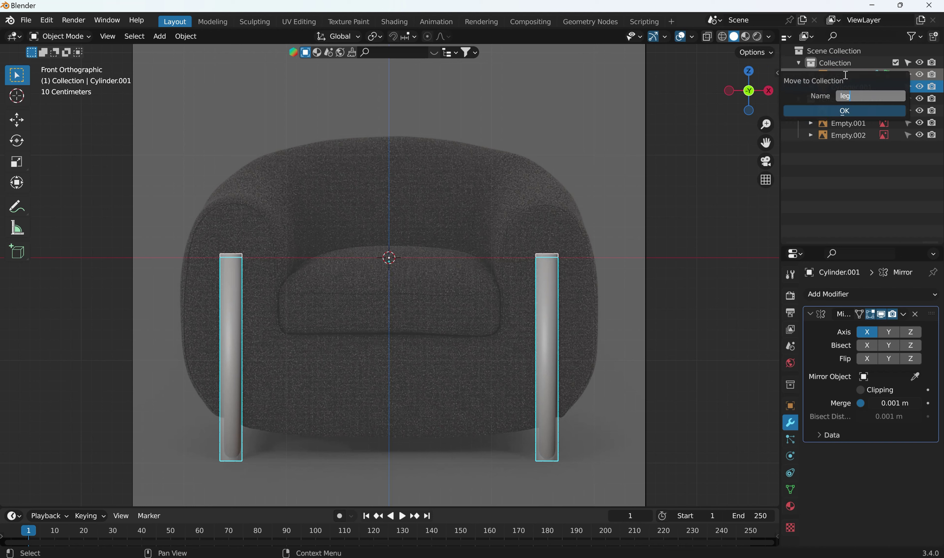
{"action": "key", "text": "Return"}
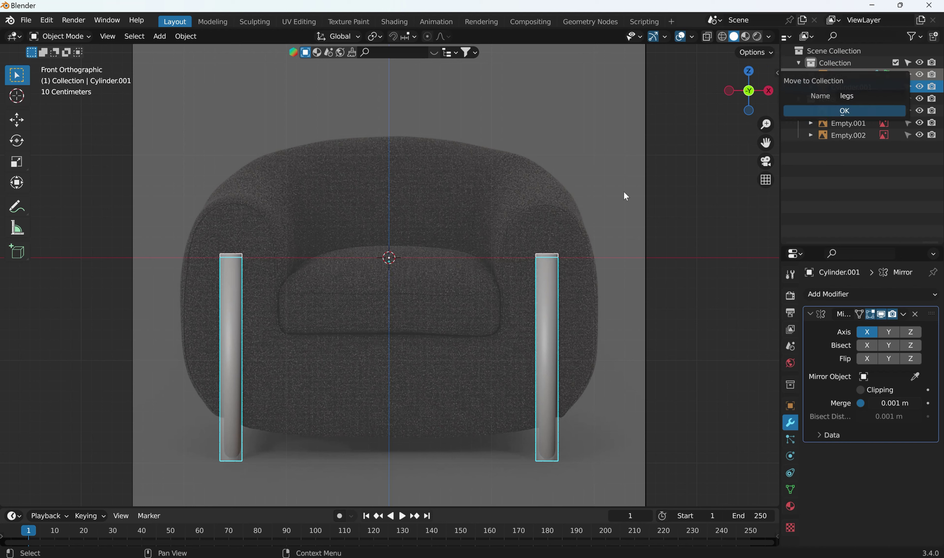
{"action": "left_click", "coordinate": [444, 226]}
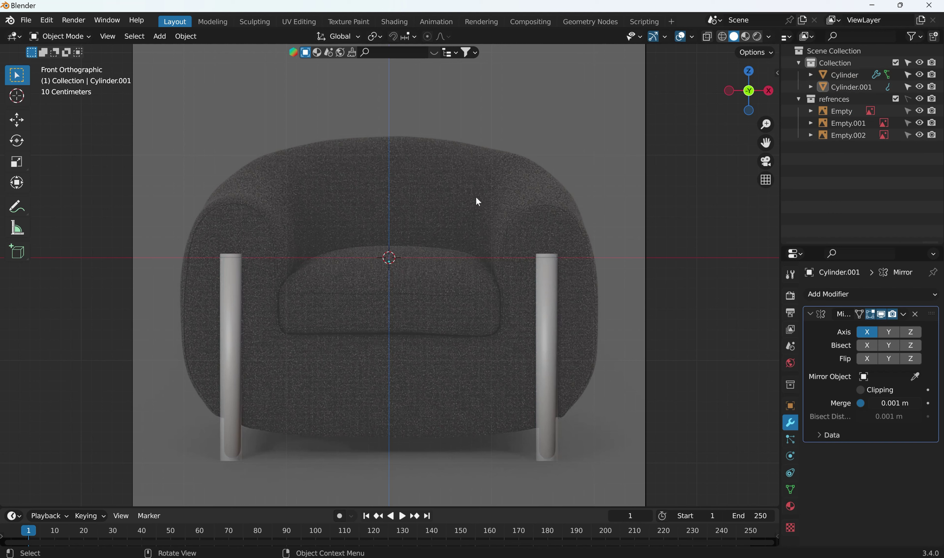
{"action": "key", "text": "shift"}
{"action": "scroll", "coordinate": [302, 209], "scroll_direction": "down", "scroll_amount": 3}
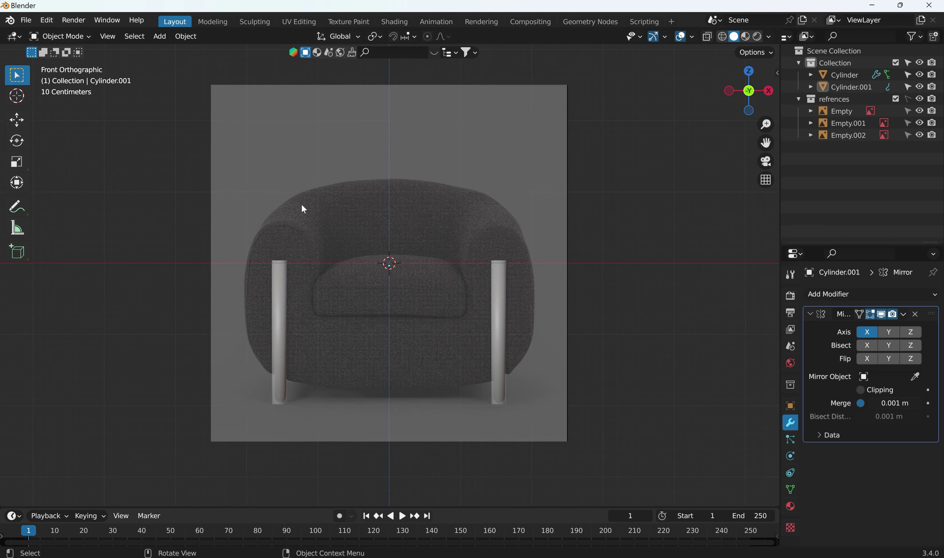
{"action": "middle_click_drag", "start_coordinate": [301, 209], "coordinate": [412, 249]}
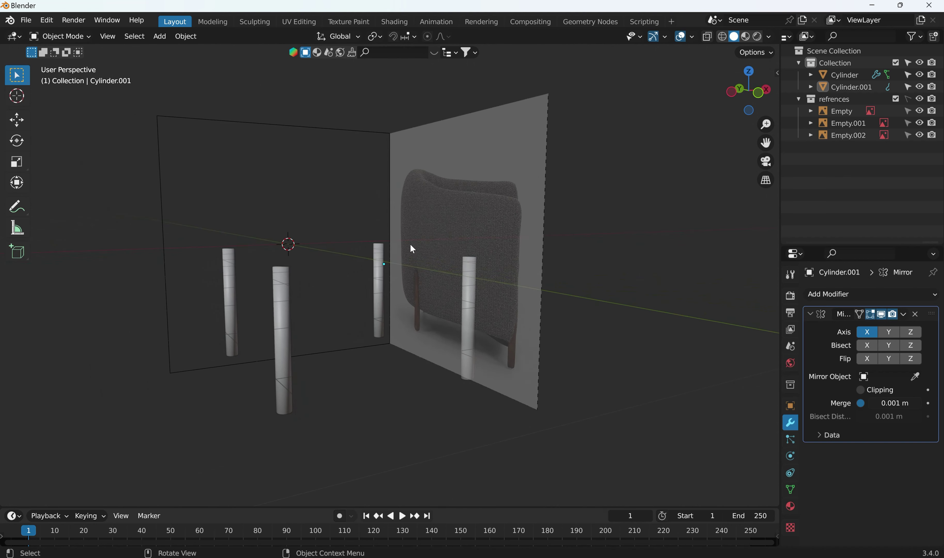
Add a cube mesh at the world origin while viewing the chair reference from the front
{"action": "key", "text": "KP_1"}
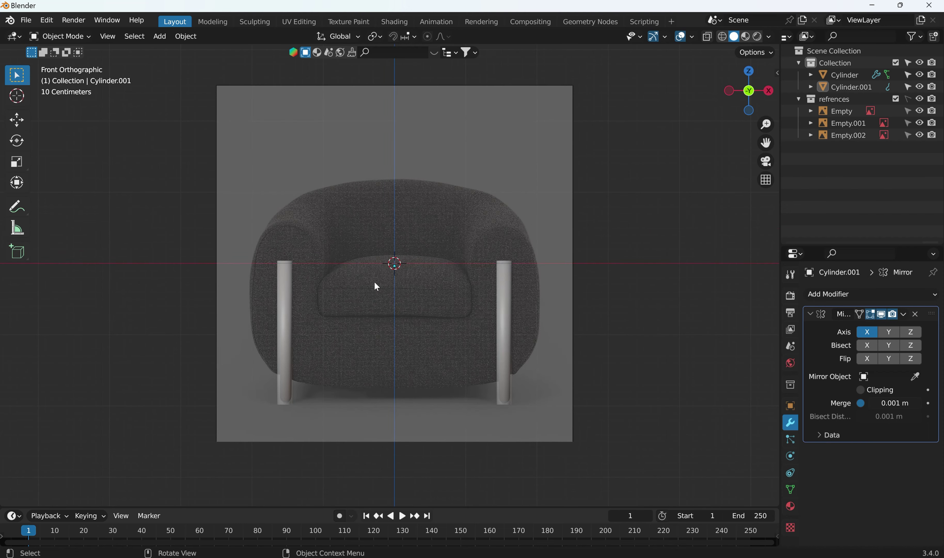
{"action": "key", "text": "shift+a"}
{"action": "mouse_move", "coordinate": [368, 279]}
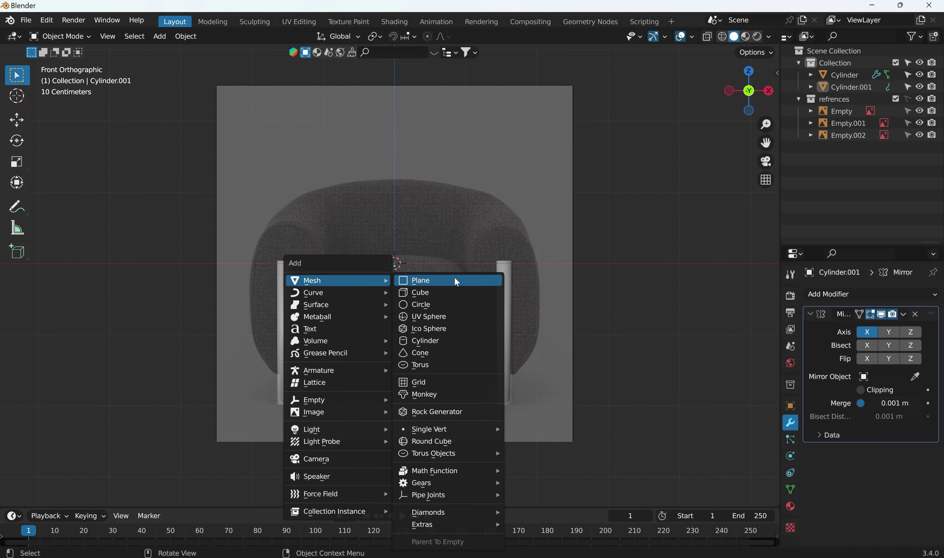
{"action": "left_click", "coordinate": [431, 293]}
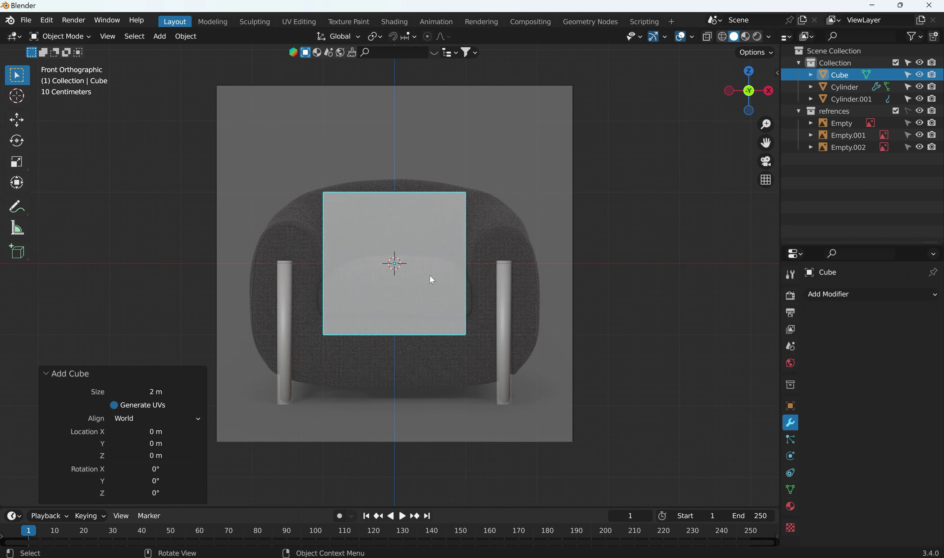
Scale the cube's mesh uniformly by about 1.825 in Edit Mode
{"action": "scroll", "coordinate": [429, 276], "scroll_direction": "up", "scroll_amount": 1}
{"action": "key", "text": "Tab"}
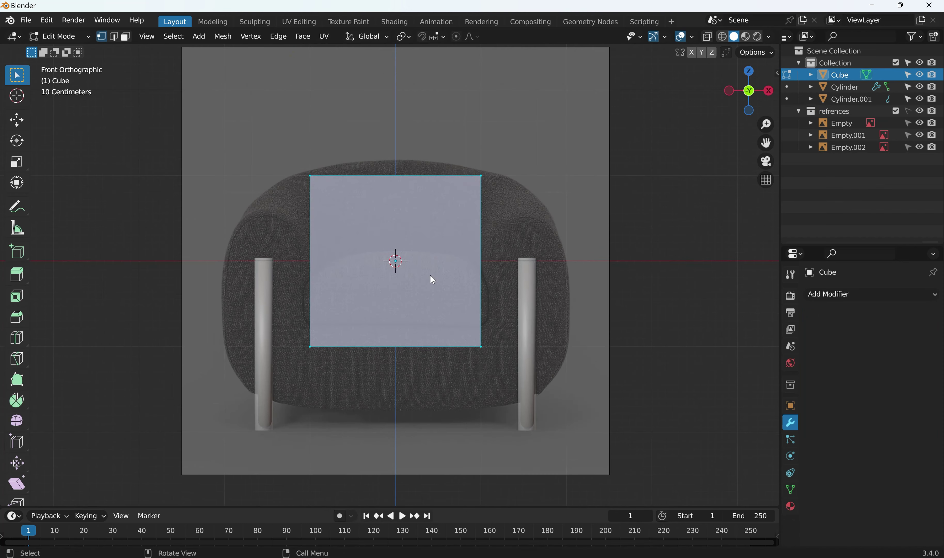
{"action": "scroll", "coordinate": [430, 275], "scroll_direction": "down", "scroll_amount": 2}
{"action": "key", "text": "s"}
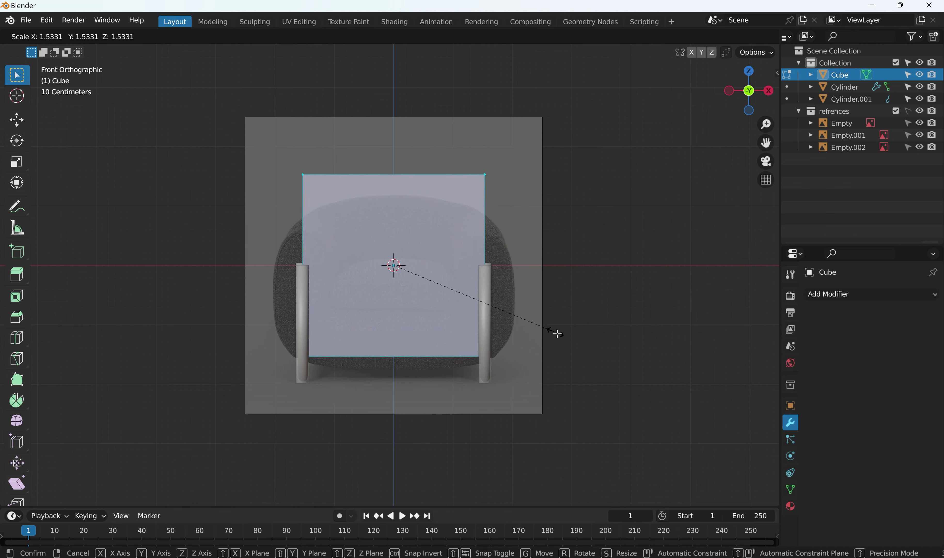
{"action": "left_click", "coordinate": [582, 351]}
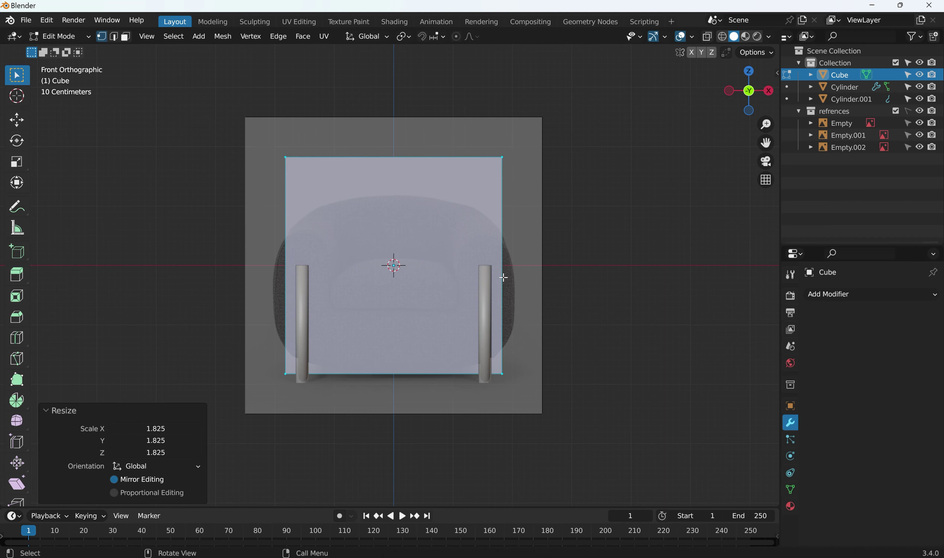
Turn on X-ray and lower the cube's top vertices along Z to the top of the chair in the front reference
{"action": "scroll", "coordinate": [504, 276], "scroll_direction": "up", "scroll_amount": 1}
{"action": "left_click", "coordinate": [583, 135]}
{"action": "left_click", "coordinate": [707, 36]}
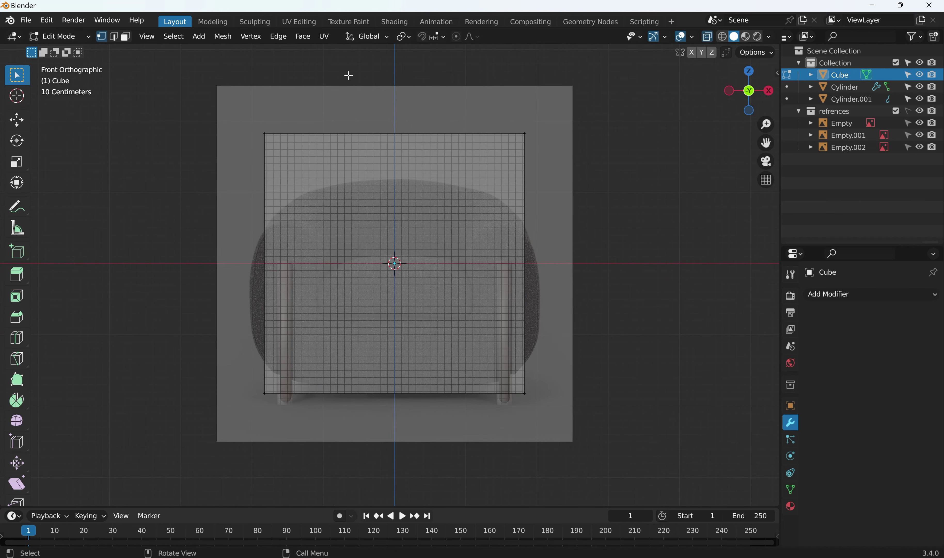
{"action": "left_click_drag", "start_coordinate": [204, 108], "coordinate": [597, 181]}
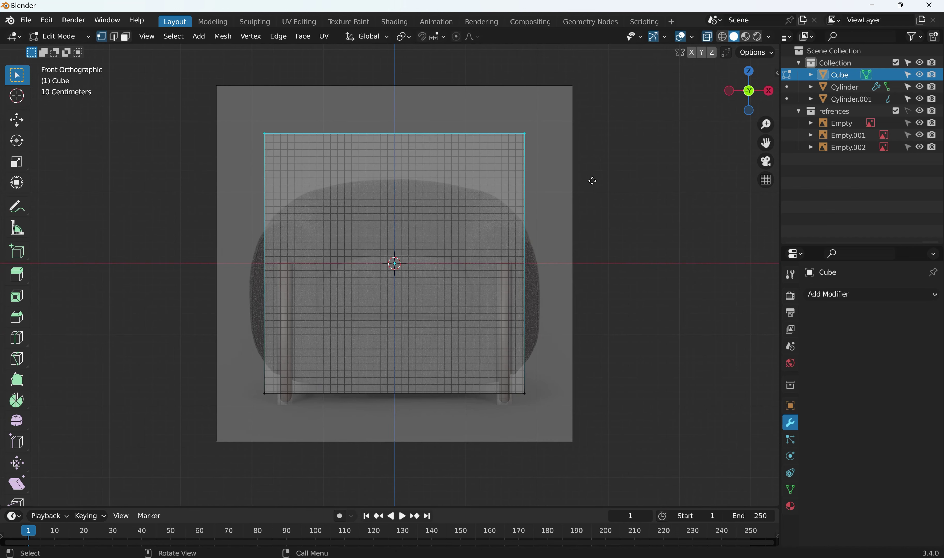
{"action": "key", "text": "g"}
{"action": "key", "text": "z"}
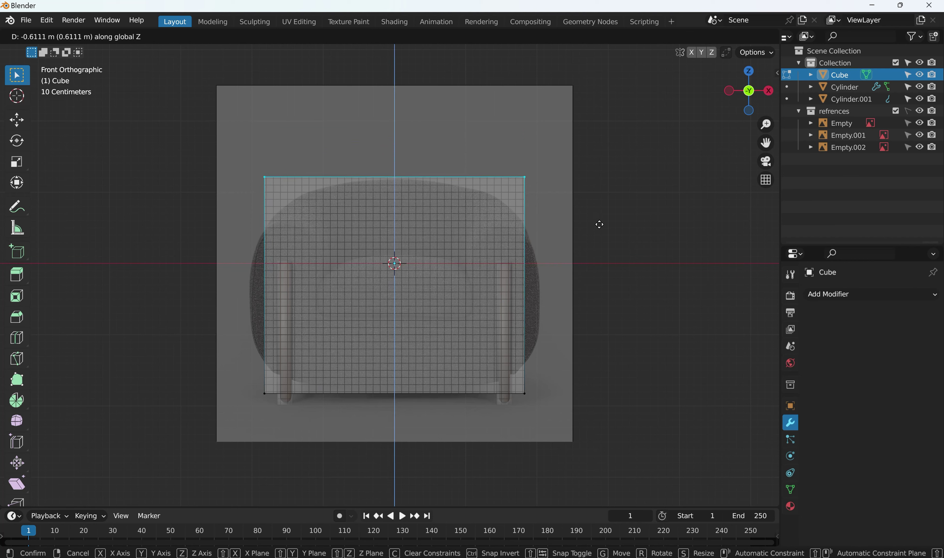
{"action": "left_click", "coordinate": [596, 222]}
{"action": "left_click_drag", "start_coordinate": [463, 134], "coordinate": [601, 436]}
{"action": "key", "text": "g"}
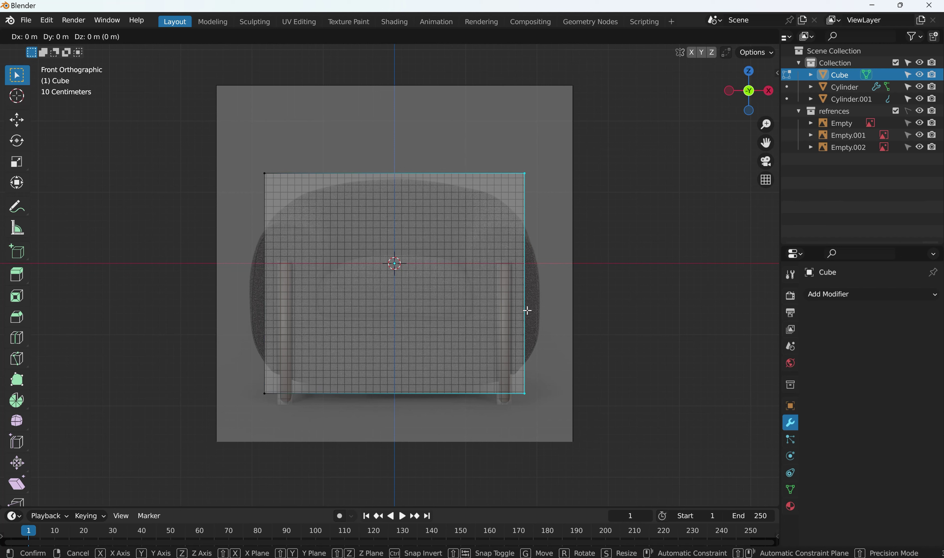
{"action": "right_click", "coordinate": [527, 310]}
Scale the whole cube mesh by about 1.14 along X to span the chair's width in the front reference
{"action": "key", "text": "a"}
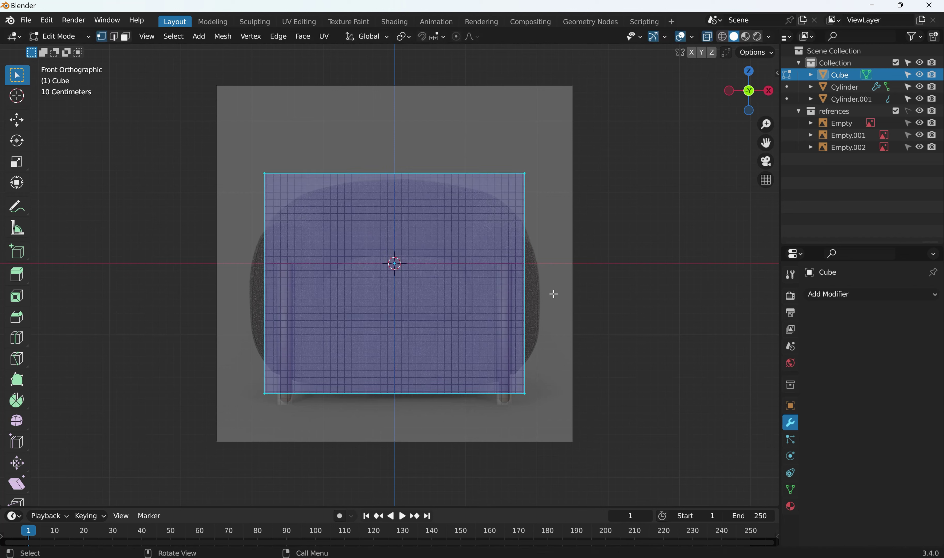
{"action": "key", "text": "s"}
{"action": "key", "text": "x"}
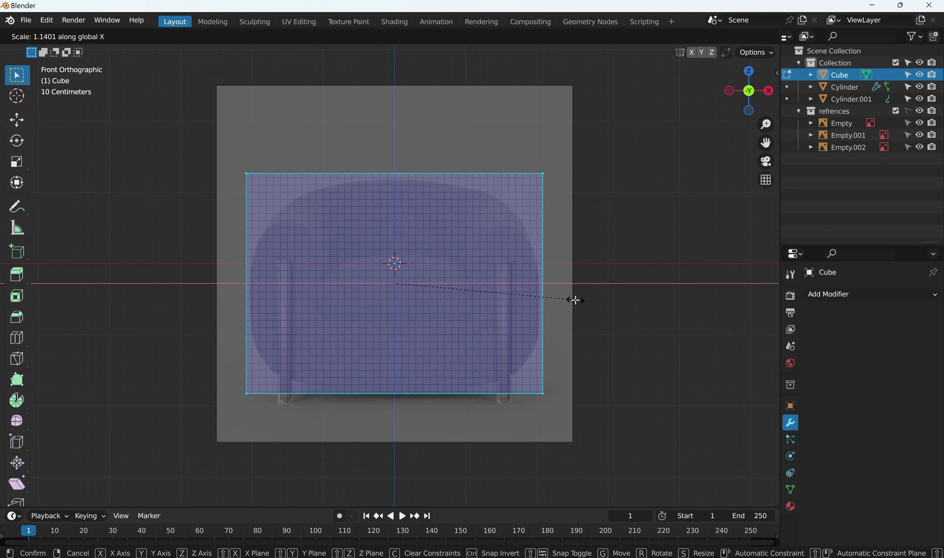
{"action": "left_click", "coordinate": [575, 300]}
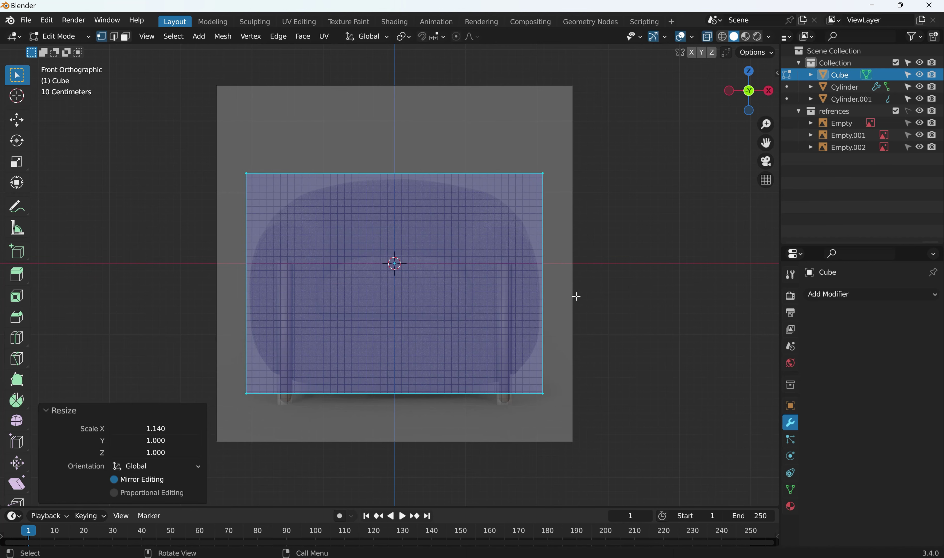
Move the whole cube mesh about -2.664 m along Y, aligning its front face with the chair in the left reference view
{"action": "key", "text": "ctrl+KP_3"}
{"action": "scroll", "coordinate": [516, 252], "scroll_direction": "down", "scroll_amount": 1}
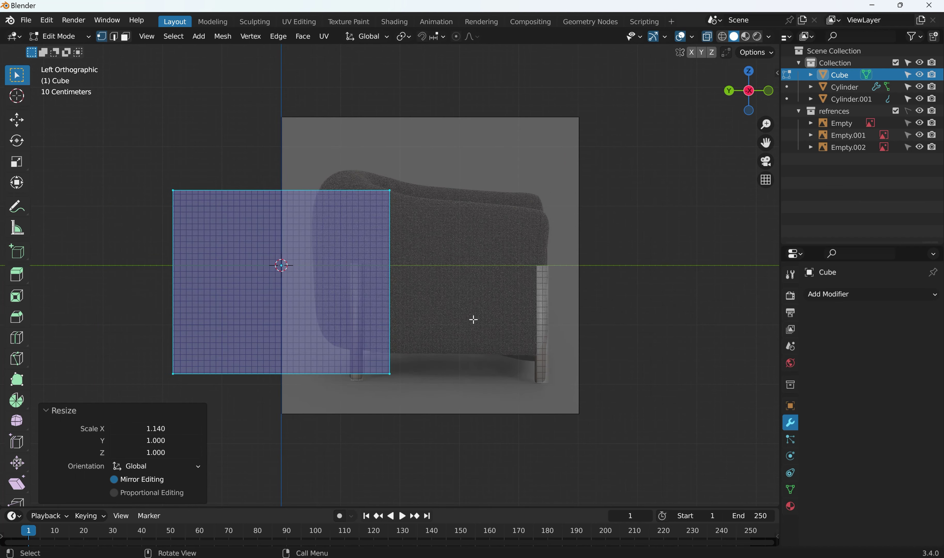
{"action": "key", "text": "g"}
{"action": "key", "text": "y"}
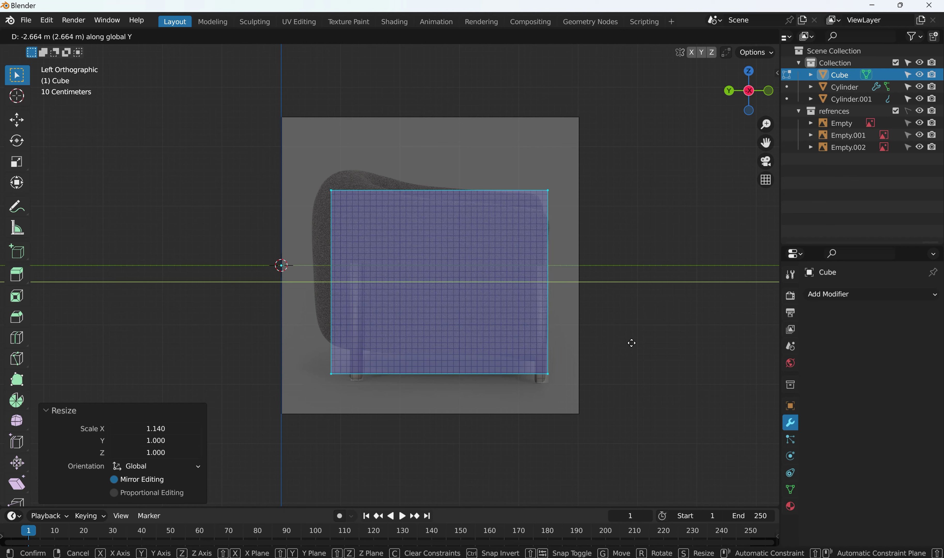
{"action": "left_click", "coordinate": [632, 343]}
Raise the cube's bottom vertices about 0.273 m along Z to the underside of the chair body
{"action": "left_click", "coordinate": [595, 380]}
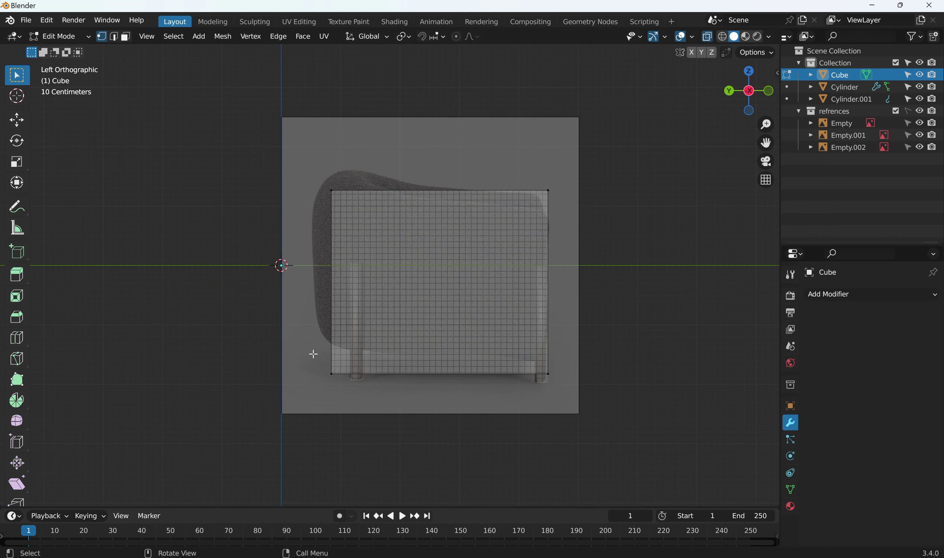
{"action": "key", "text": "b"}
{"action": "left_click_drag", "start_coordinate": [310, 348], "coordinate": [599, 422]}
{"action": "key", "text": "g"}
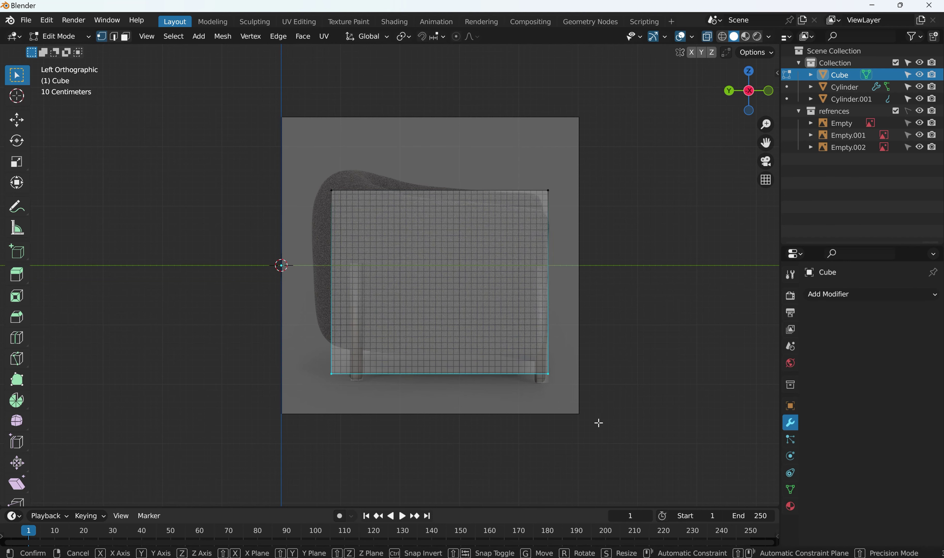
{"action": "key", "text": "z"}
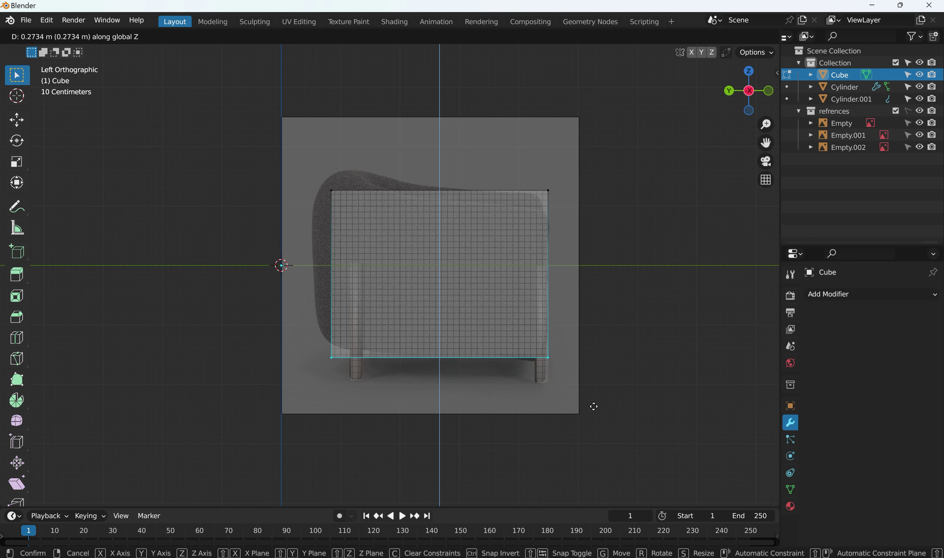
{"action": "left_click", "coordinate": [594, 406]}
Move the cube's rear vertices about 0.307 m along Y to the back of the chair in the left reference
{"action": "key", "text": "b"}
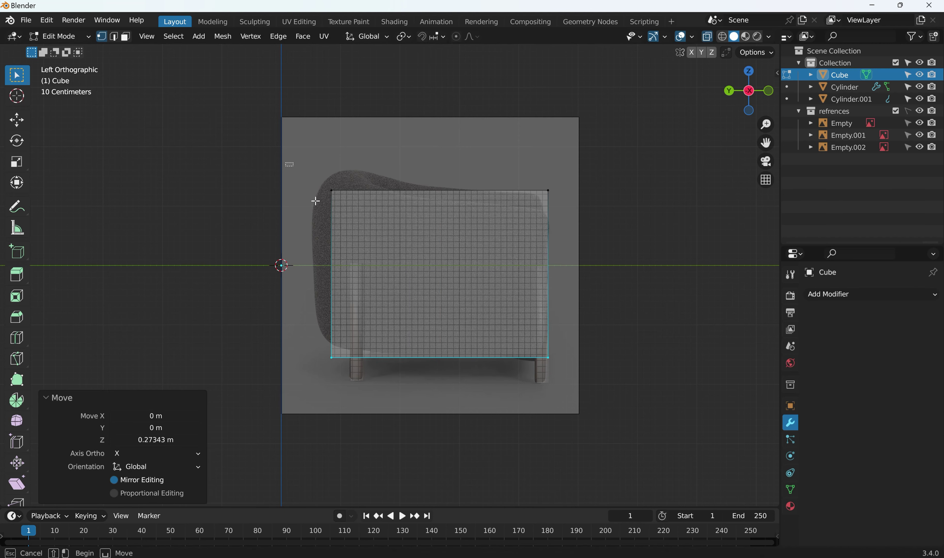
{"action": "left_click_drag", "start_coordinate": [285, 164], "coordinate": [378, 389]}
{"action": "key", "text": "g"}
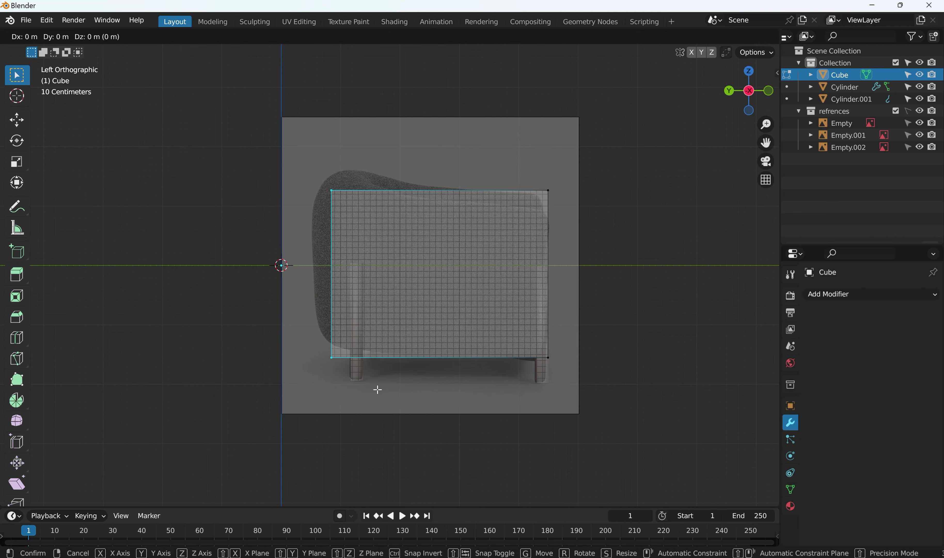
{"action": "key", "text": "y"}
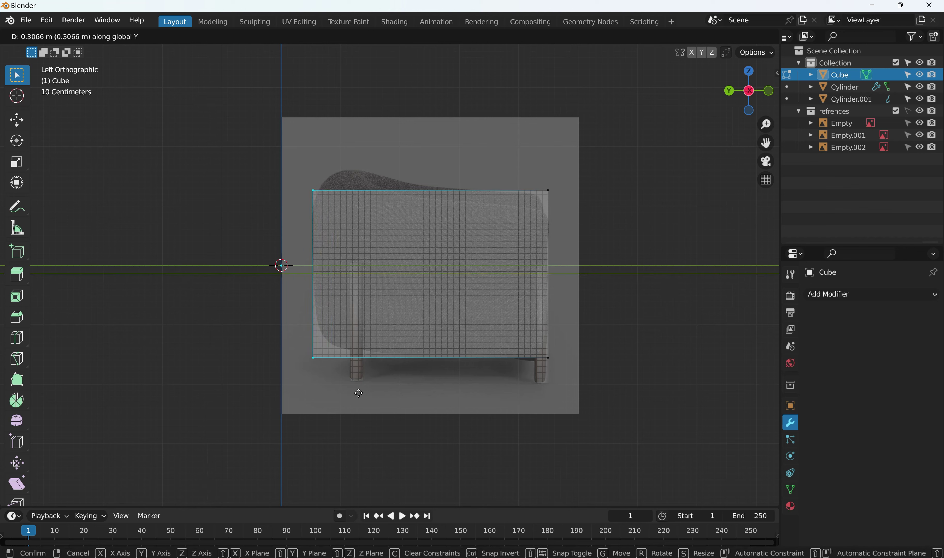
{"action": "left_click", "coordinate": [359, 393]}
Raise the cube's top vertices about 0.215 m along Z toward the chair's backrest height
{"action": "left_click_drag", "start_coordinate": [235, 158], "coordinate": [571, 229]}
{"action": "key", "text": "g"}
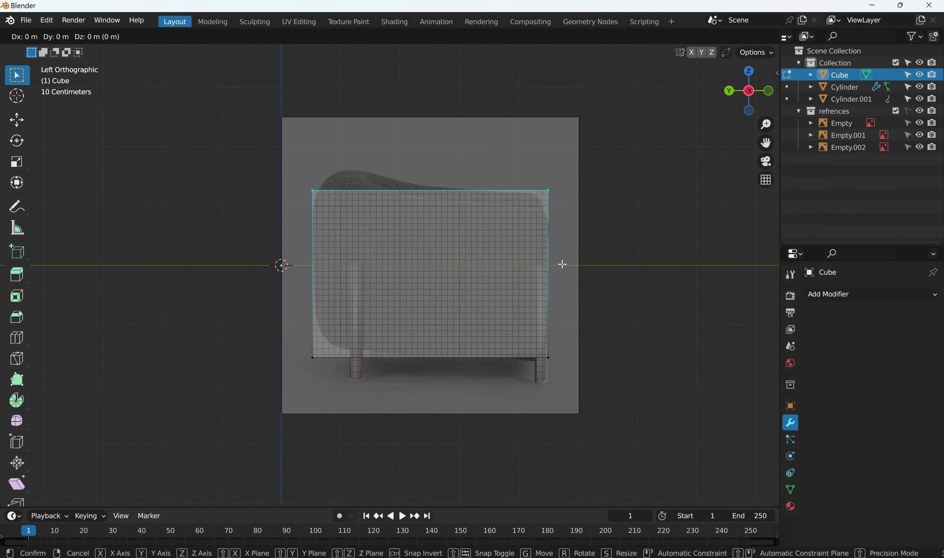
{"action": "key", "text": "y"}
{"action": "key", "text": "z"}
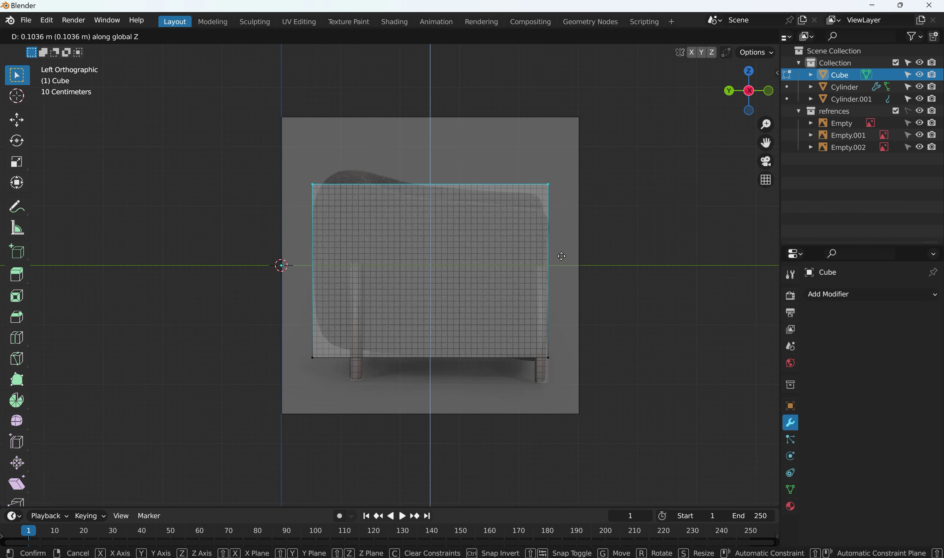
{"action": "left_click", "coordinate": [561, 252]}
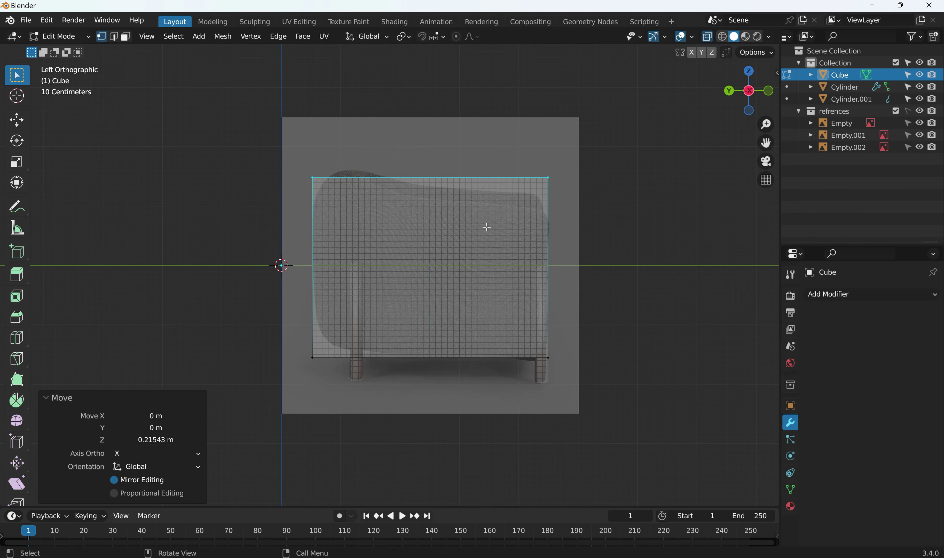
Show the dimensioned chair image in an Image Editor replacing the Properties editor and examine its measurements alongside the cube
{"action": "middle_click_drag", "start_coordinate": [456, 224], "coordinate": [429, 253]}
{"action": "key", "text": "KP_7"}
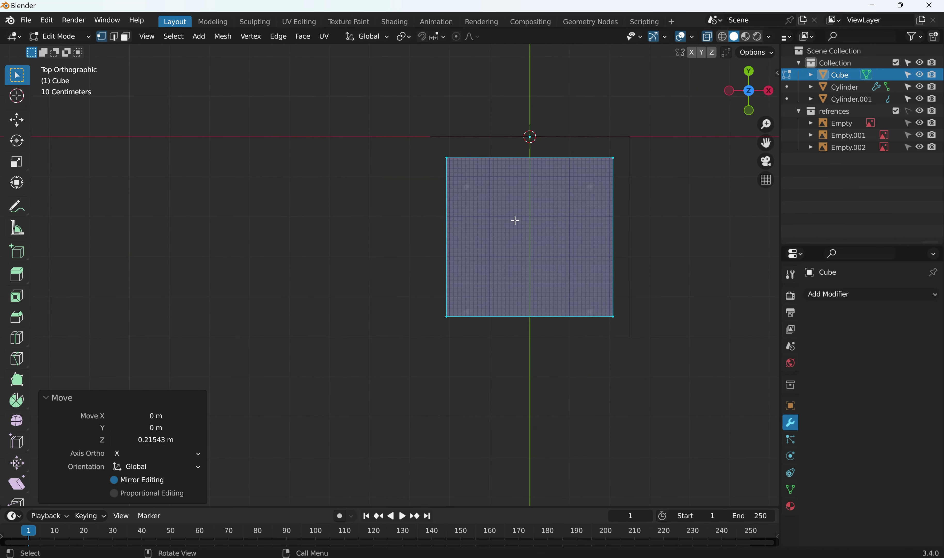
{"action": "scroll", "coordinate": [512, 220], "scroll_direction": "up", "scroll_amount": 1}
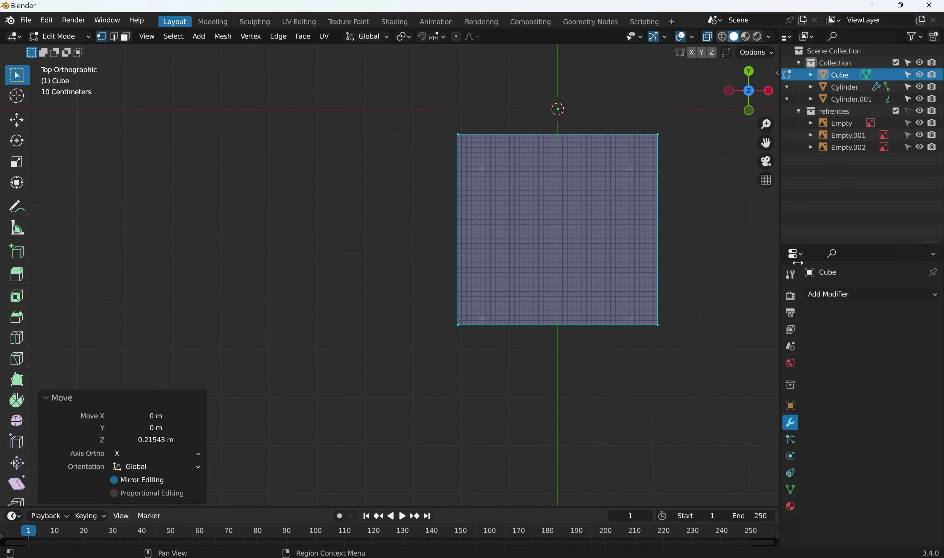
{"action": "left_click", "coordinate": [797, 254]}
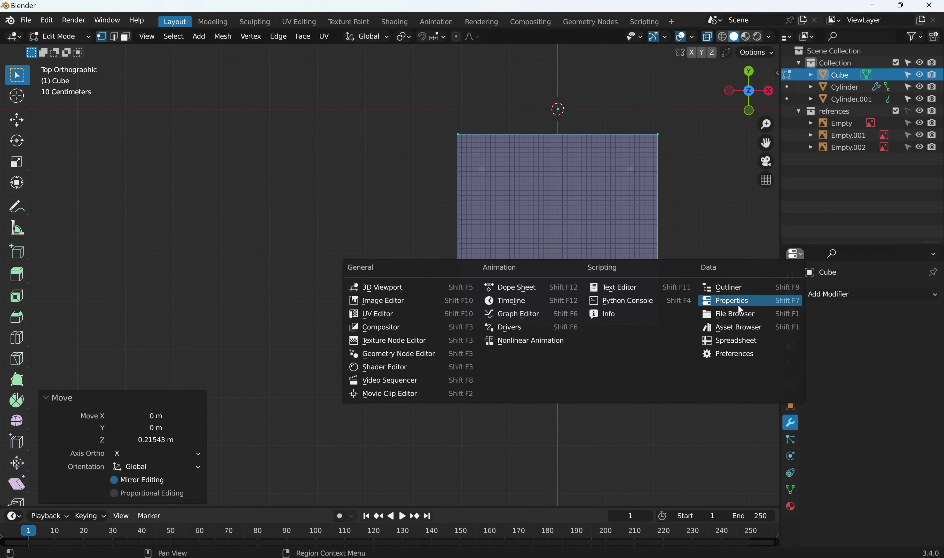
{"action": "left_click", "coordinate": [397, 302]}
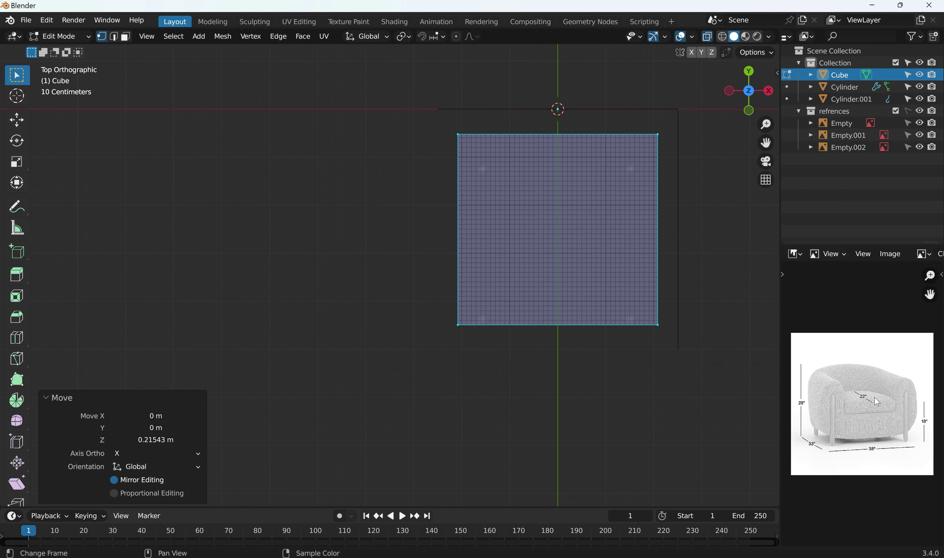
{"action": "scroll", "coordinate": [868, 375], "scroll_direction": "up", "scroll_amount": 5}
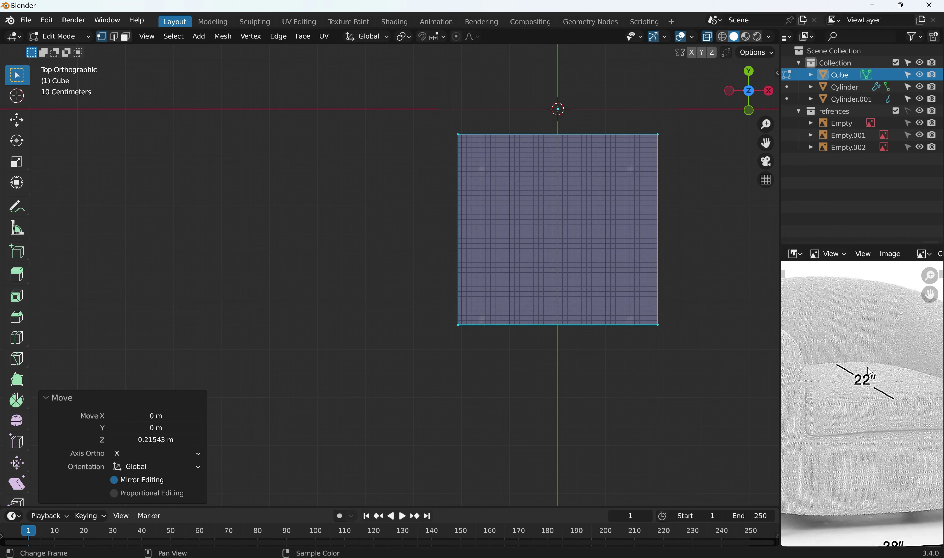
{"action": "scroll", "coordinate": [833, 363], "scroll_direction": "down", "scroll_amount": 1}
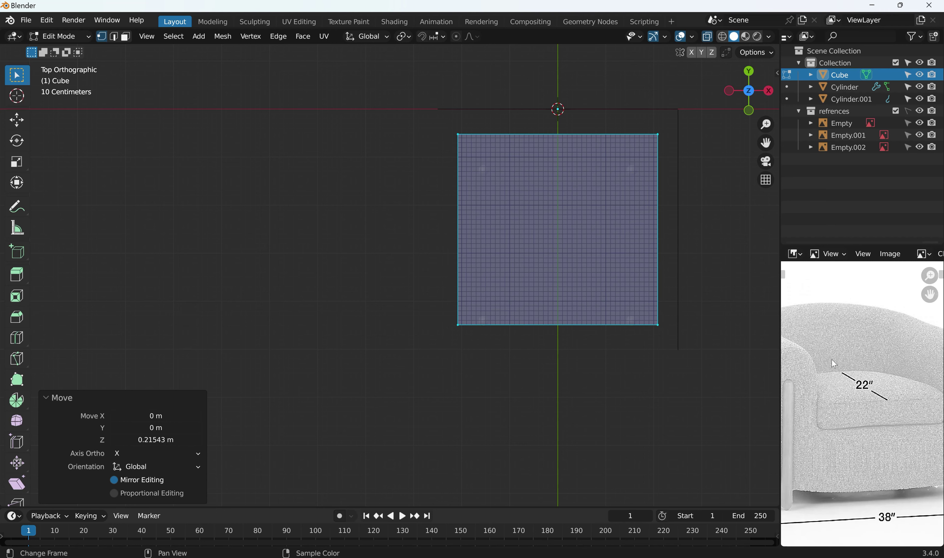
{"action": "key", "text": "Tab"}
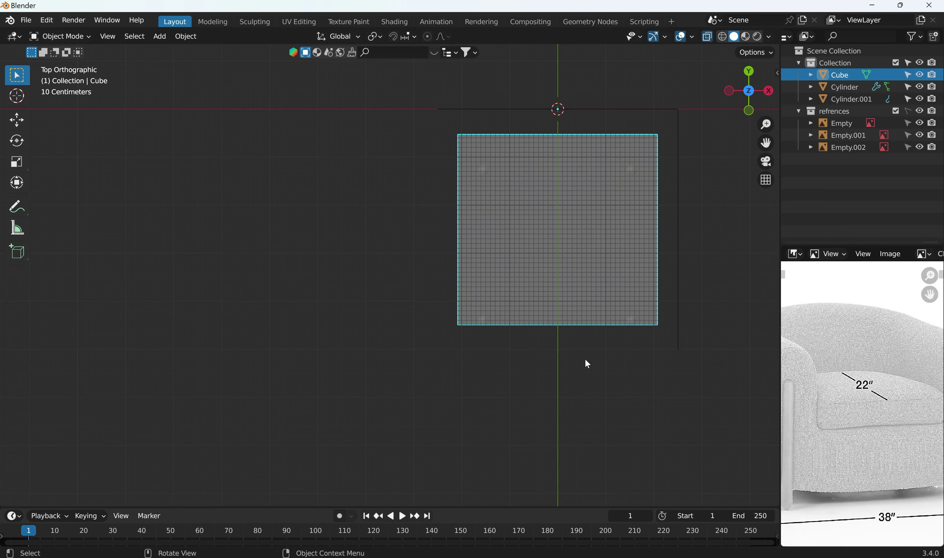
{"action": "middle_click_drag", "start_coordinate": [588, 364], "coordinate": [537, 255]}
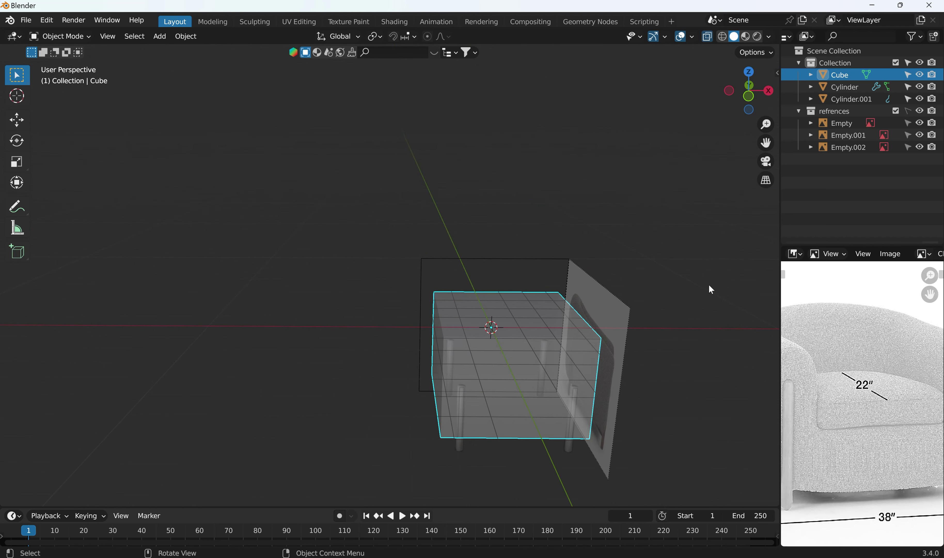
{"action": "key", "text": "Home"}
{"action": "scroll", "coordinate": [824, 328], "scroll_direction": "up", "scroll_amount": 2}
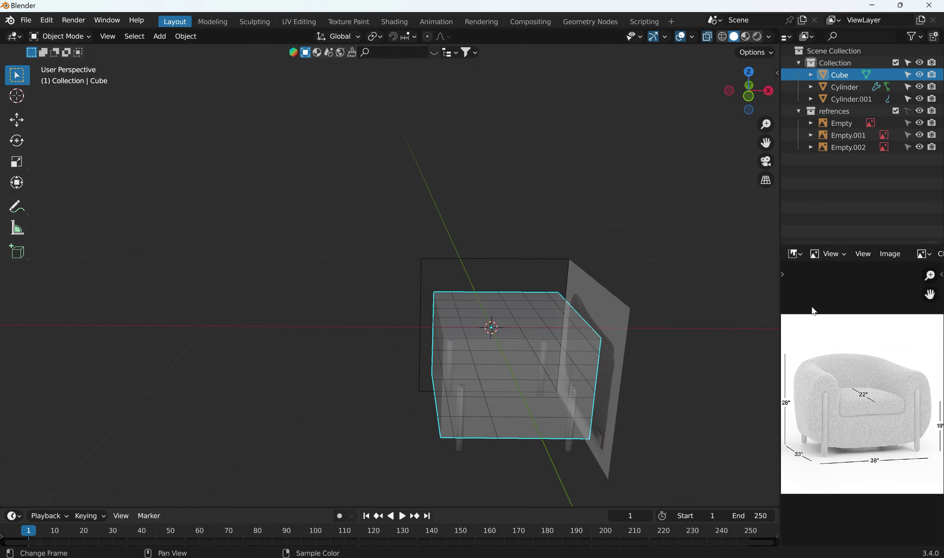
Restore the Properties editor to set the scene's unit system to Imperial, and show the cube's dimensions in the viewport sidebar
{"action": "left_click", "coordinate": [799, 256]}
{"action": "left_click", "coordinate": [743, 300]}
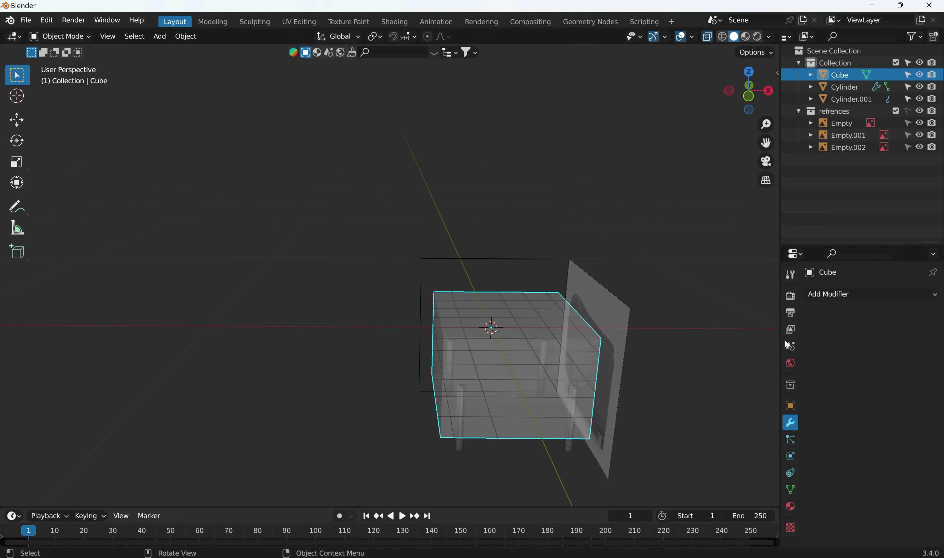
{"action": "left_click", "coordinate": [790, 346]}
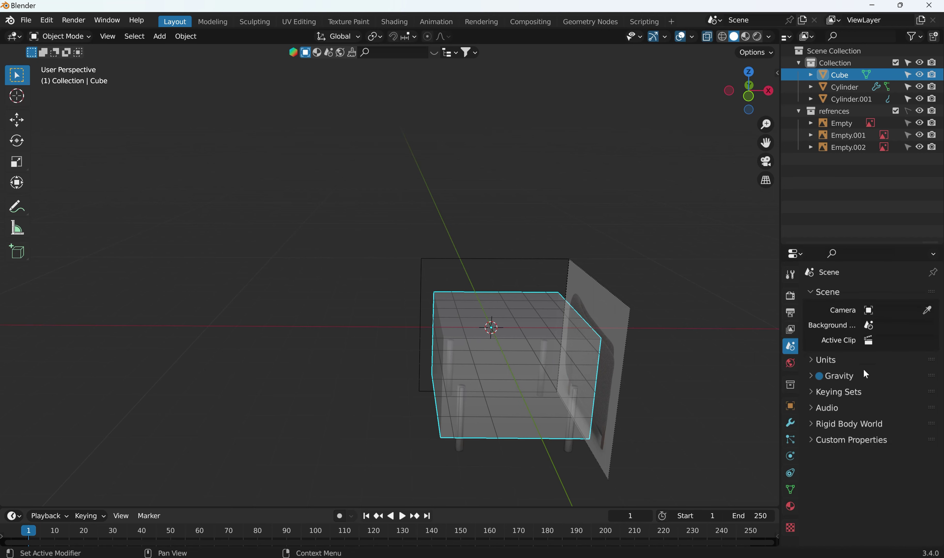
{"action": "left_click", "coordinate": [843, 361]}
{"action": "left_click", "coordinate": [878, 380]}
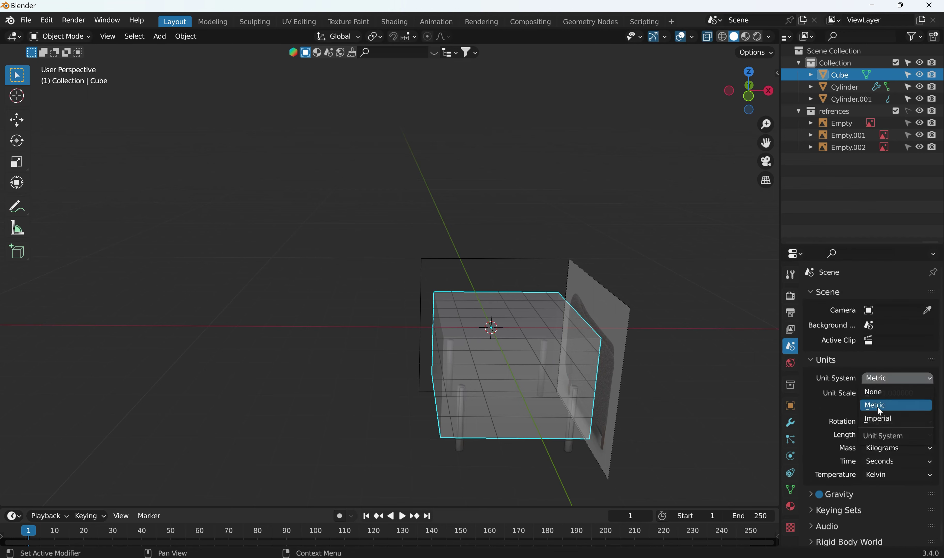
{"action": "left_click", "coordinate": [878, 418]}
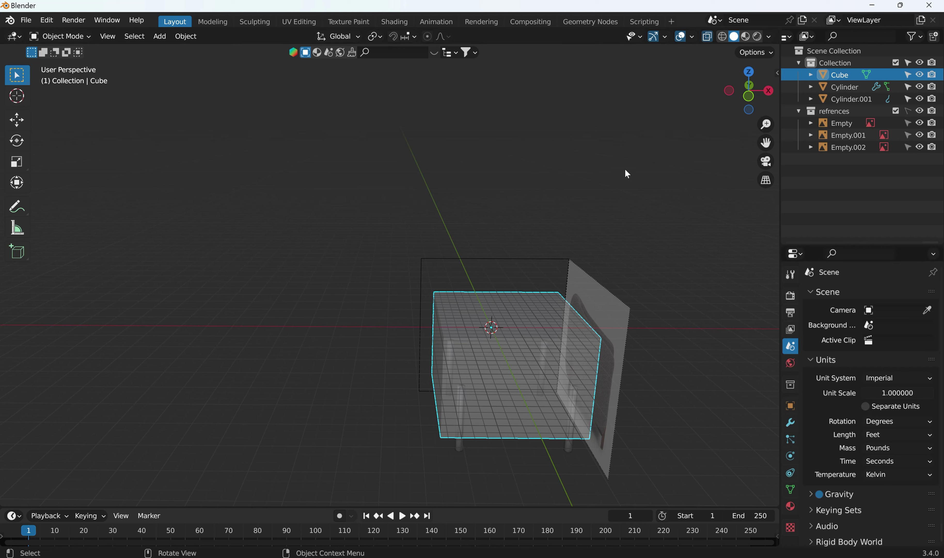
{"action": "key", "text": "n"}
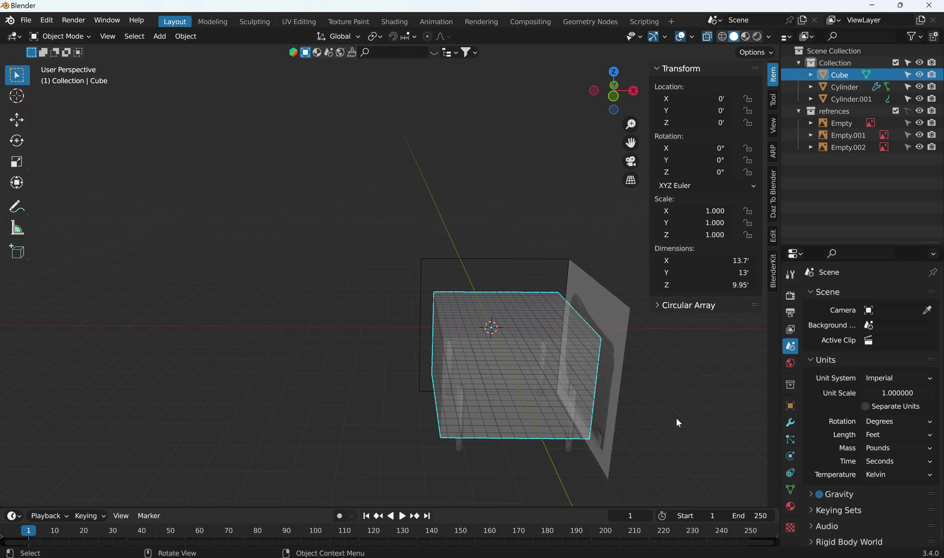
Compare the measurements in the dimensioned chair image with the cube's dimensions
{"action": "left_click", "coordinate": [795, 253]}
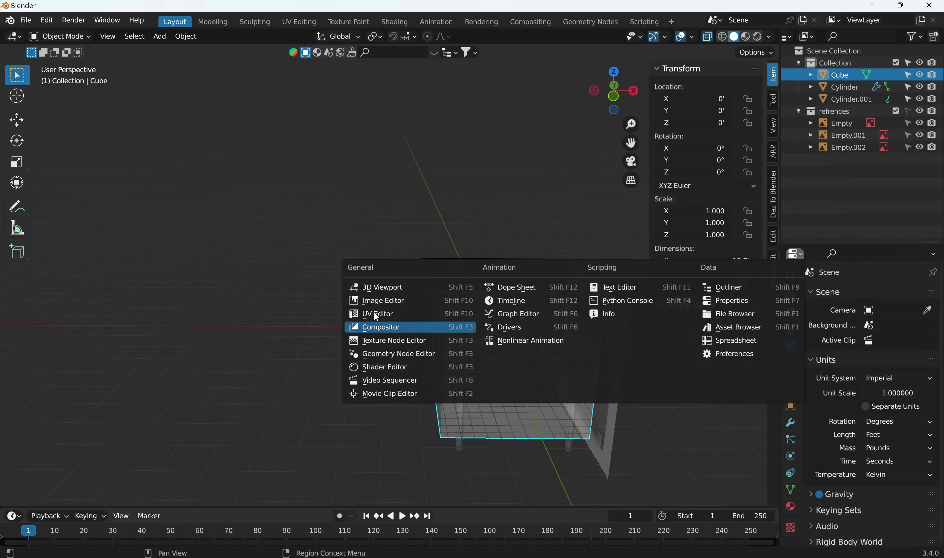
{"action": "left_click", "coordinate": [385, 301]}
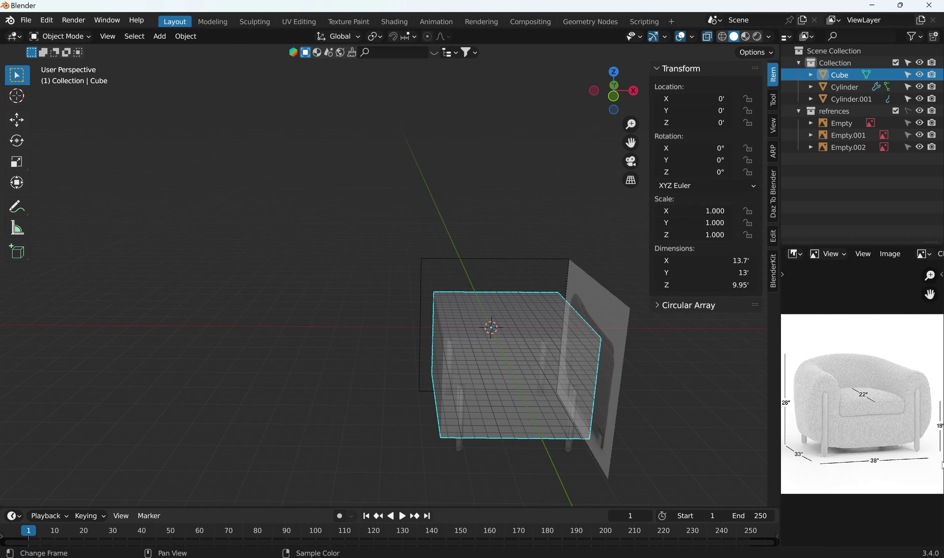
{"action": "left_click", "coordinate": [804, 258]}
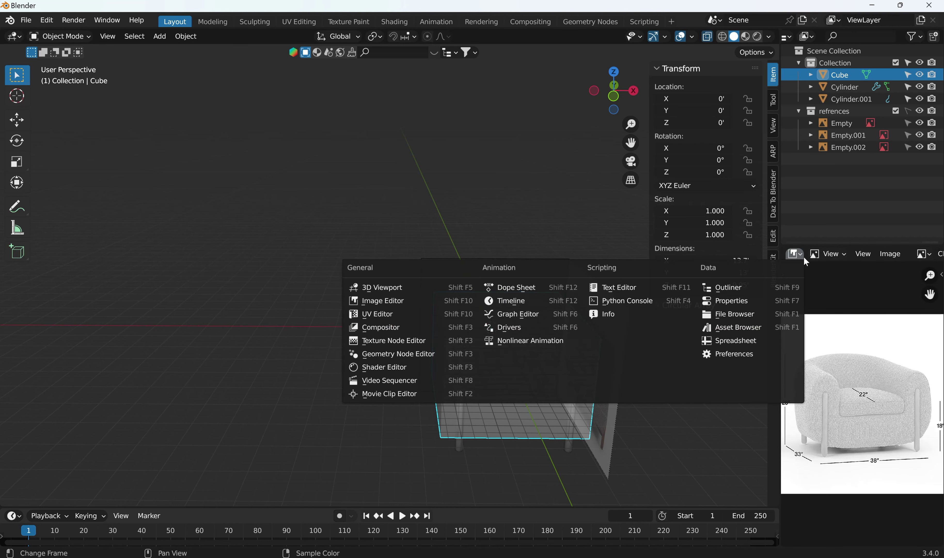
{"action": "left_click", "coordinate": [741, 301]}
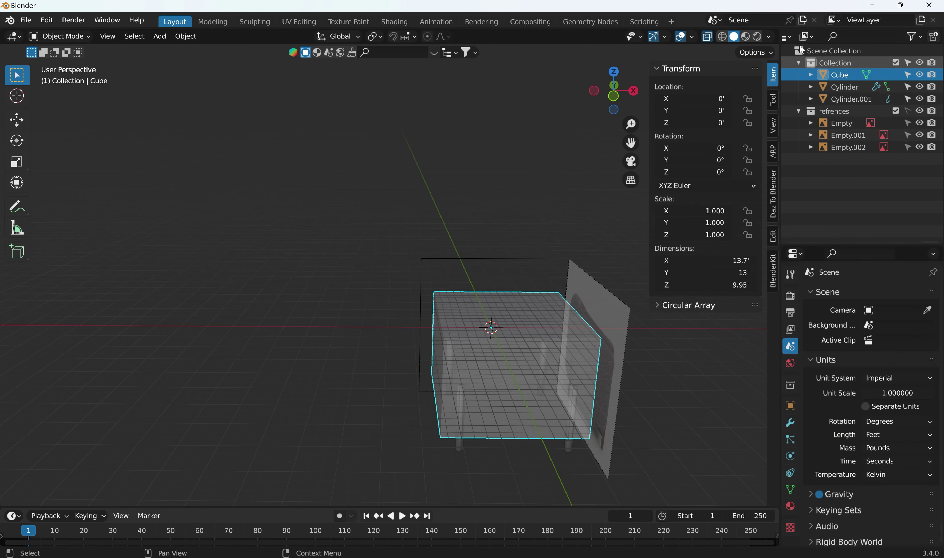
Turn the Outliner area into an Image Editor
{"action": "left_click", "coordinate": [786, 37]}
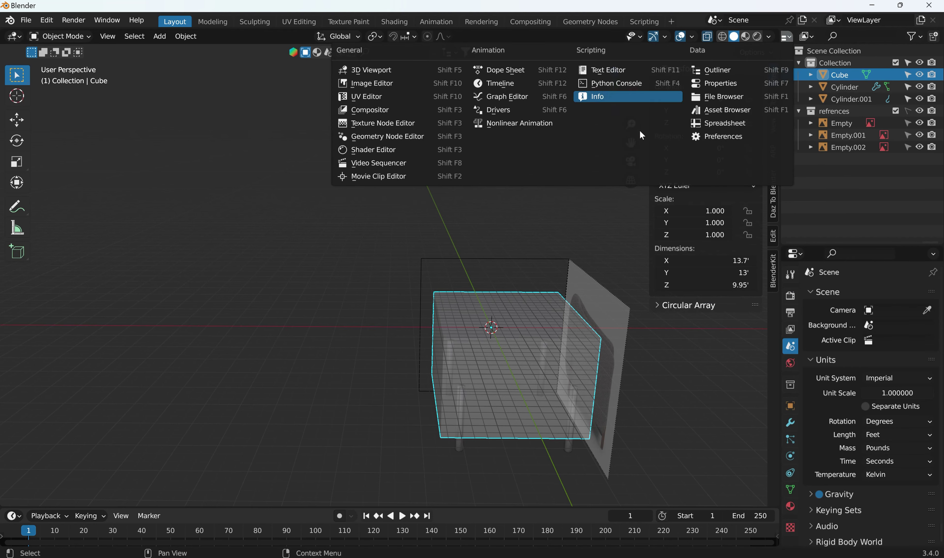
{"action": "left_click", "coordinate": [400, 86]}
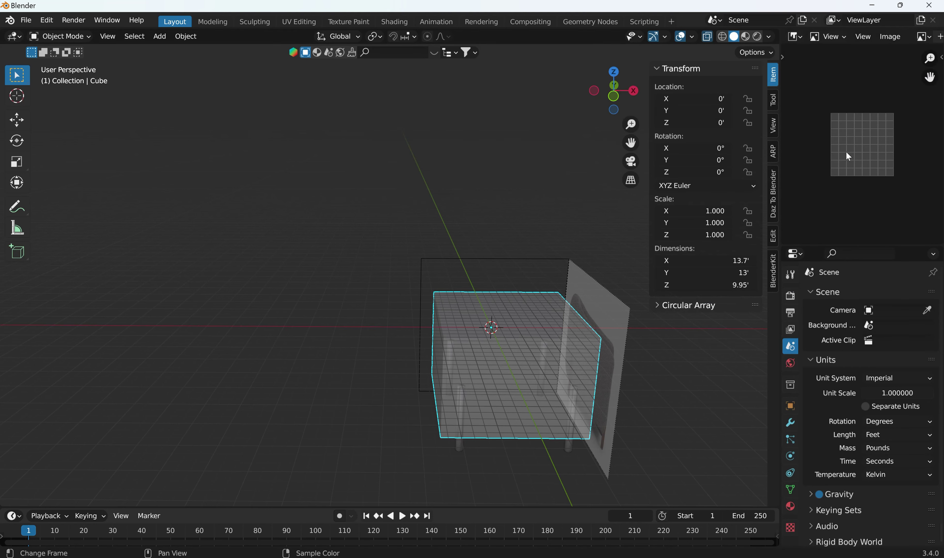
{"action": "scroll", "coordinate": [872, 141], "scroll_direction": "down", "scroll_amount": 4}
{"action": "scroll", "coordinate": [873, 141], "scroll_direction": "up", "scroll_amount": 6}
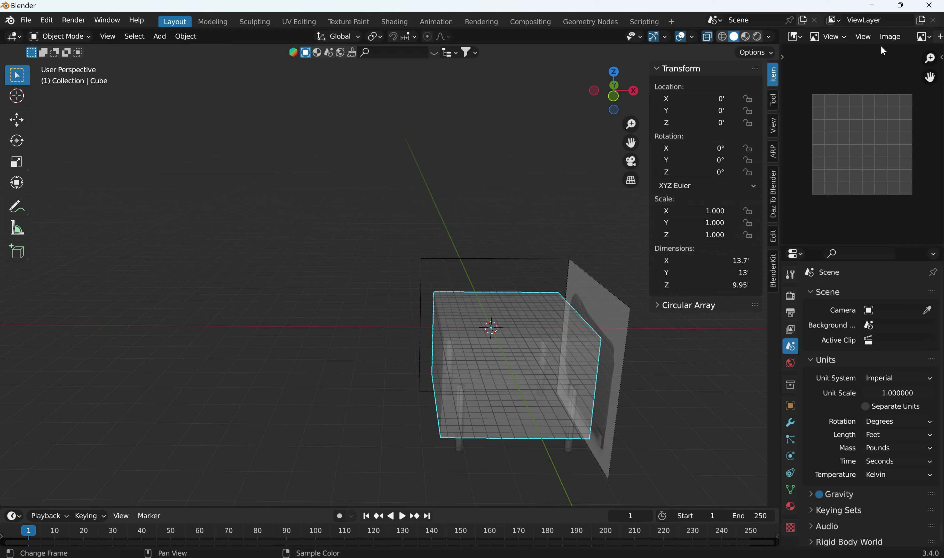
Open Chair model- 1.jpg from the Downloads folder in the Image Editor and enlarge its area to fit the whole image
{"action": "left_click", "coordinate": [890, 36]}
{"action": "left_click", "coordinate": [898, 39]}
{"action": "left_click", "coordinate": [900, 41]}
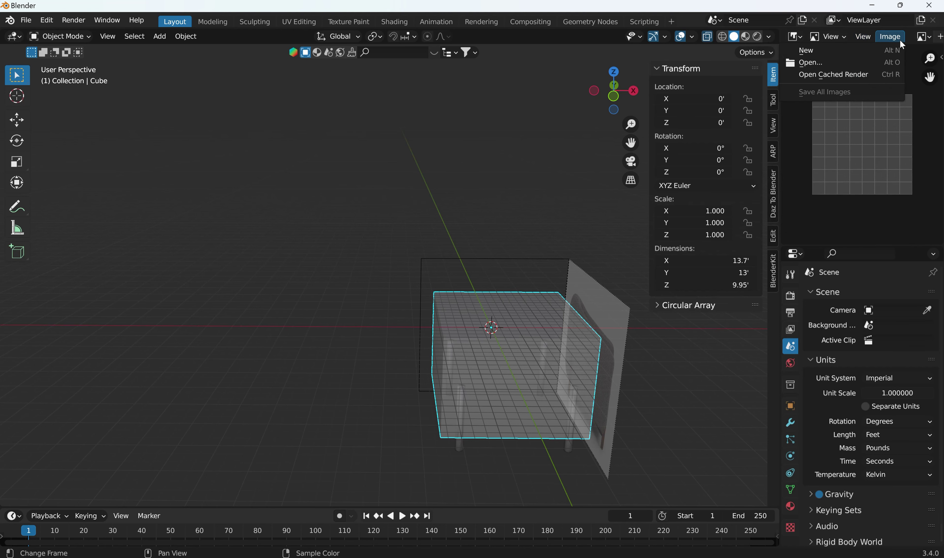
{"action": "left_click", "coordinate": [862, 63]}
{"action": "left_click", "coordinate": [201, 257]}
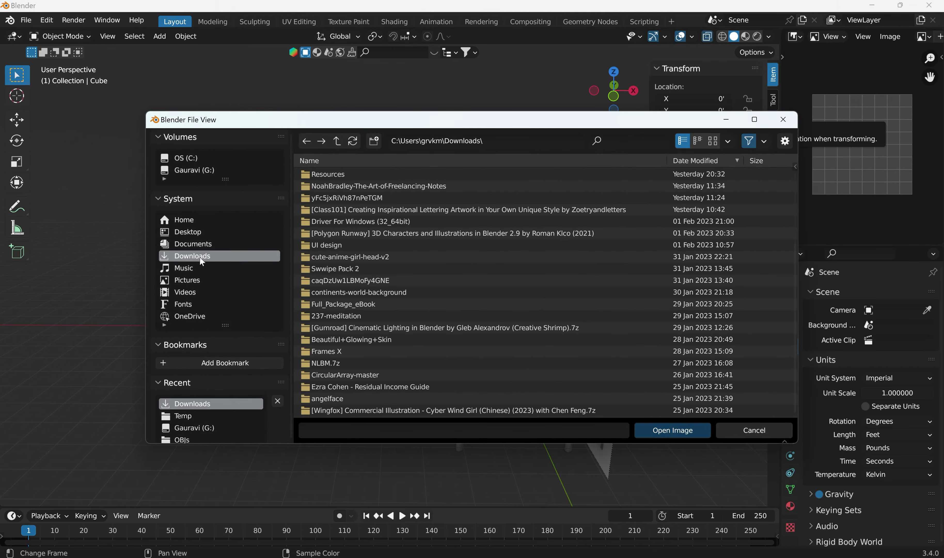
{"action": "scroll", "coordinate": [400, 251], "scroll_direction": "down", "scroll_amount": 12}
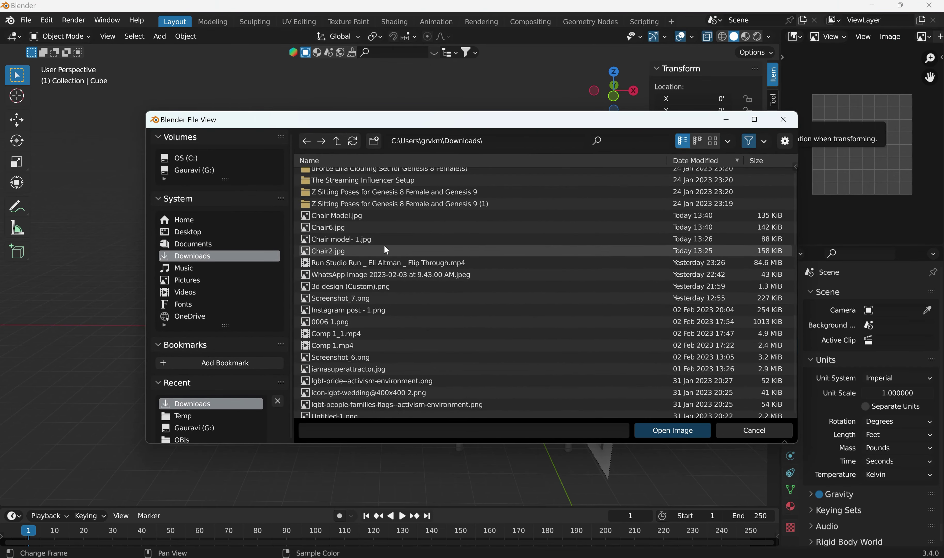
{"action": "double_click", "coordinate": [337, 239]}
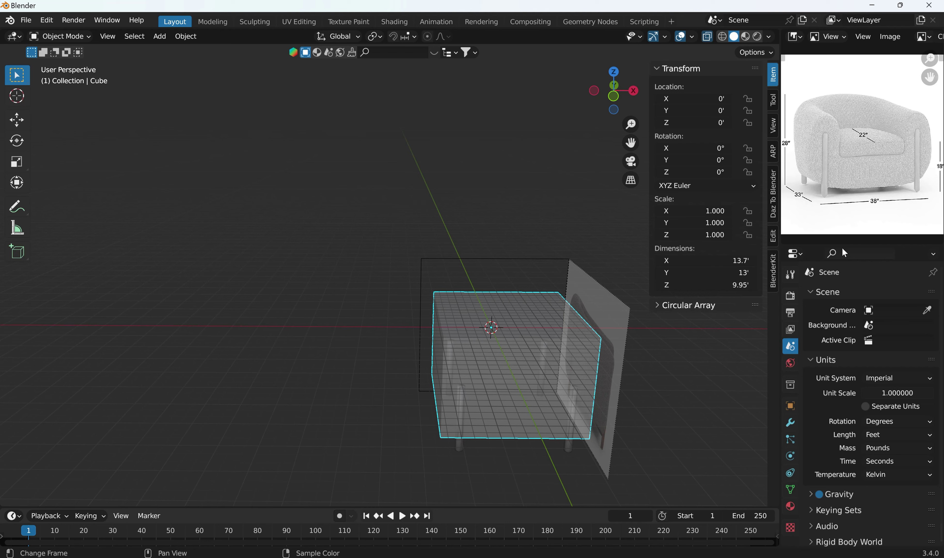
{"action": "left_click_drag", "start_coordinate": [840, 246], "coordinate": [844, 275]}
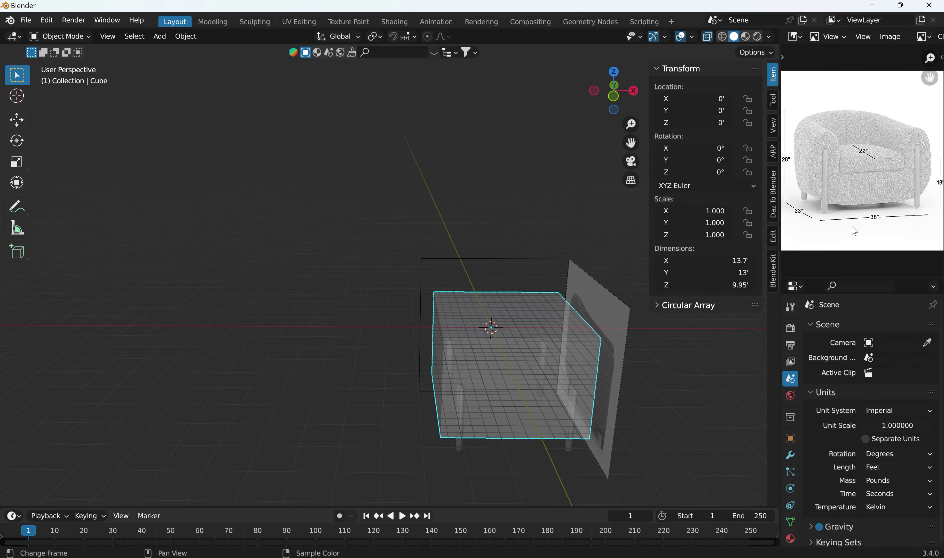
{"action": "scroll", "coordinate": [855, 216], "scroll_direction": "up", "scroll_amount": 2}
{"action": "scroll", "coordinate": [853, 214], "scroll_direction": "down", "scroll_amount": 1}
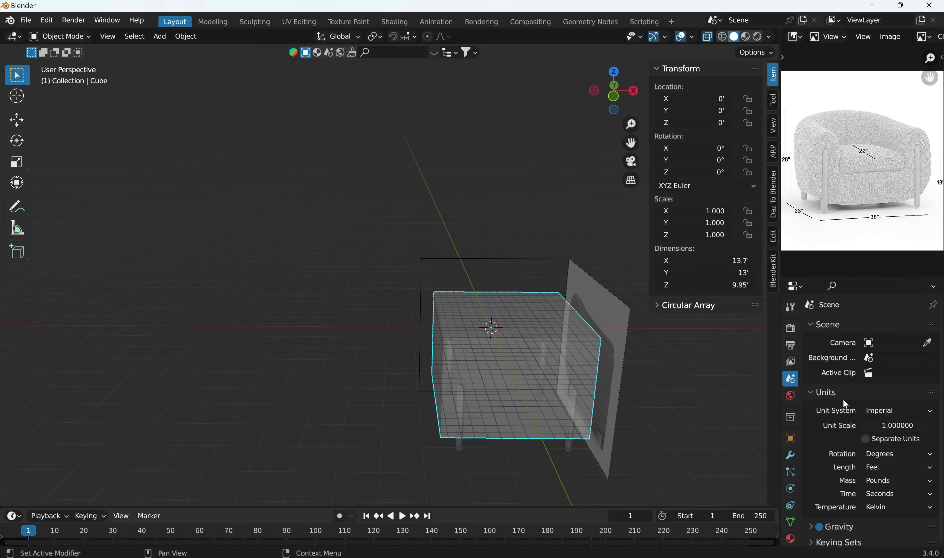
Set the scene's length unit to Inches
{"action": "scroll", "coordinate": [843, 394], "scroll_direction": "down", "scroll_amount": 3}
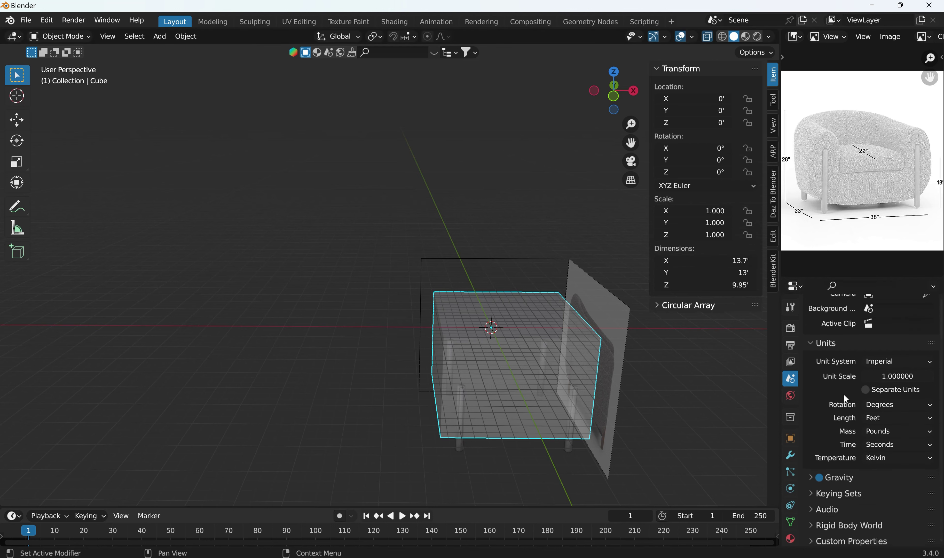
{"action": "left_click", "coordinate": [884, 419]}
{"action": "left_click", "coordinate": [879, 477]}
Replace the Properties editor with an Outliner and clear the selection of the cube and leg cylinders
{"action": "left_click", "coordinate": [796, 288]}
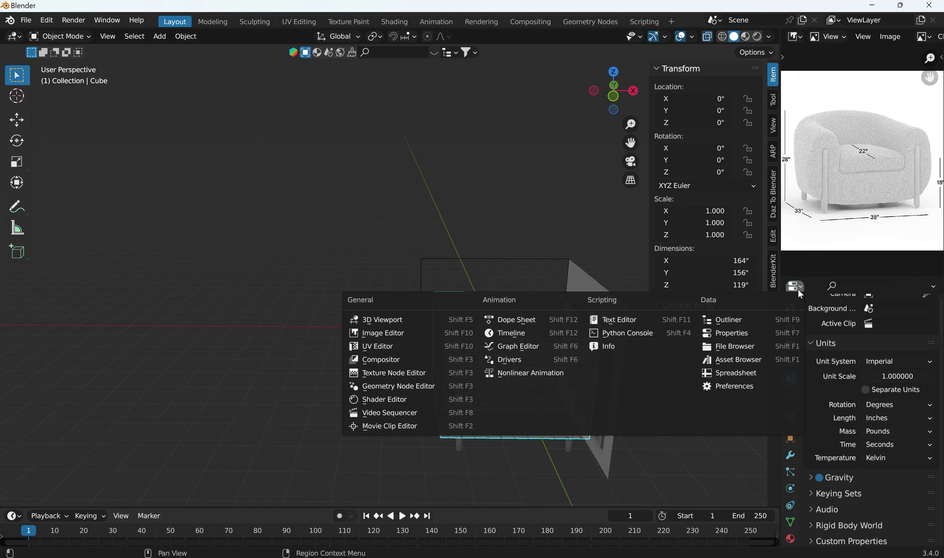
{"action": "left_click", "coordinate": [720, 320]}
{"action": "left_click", "coordinate": [856, 349]}
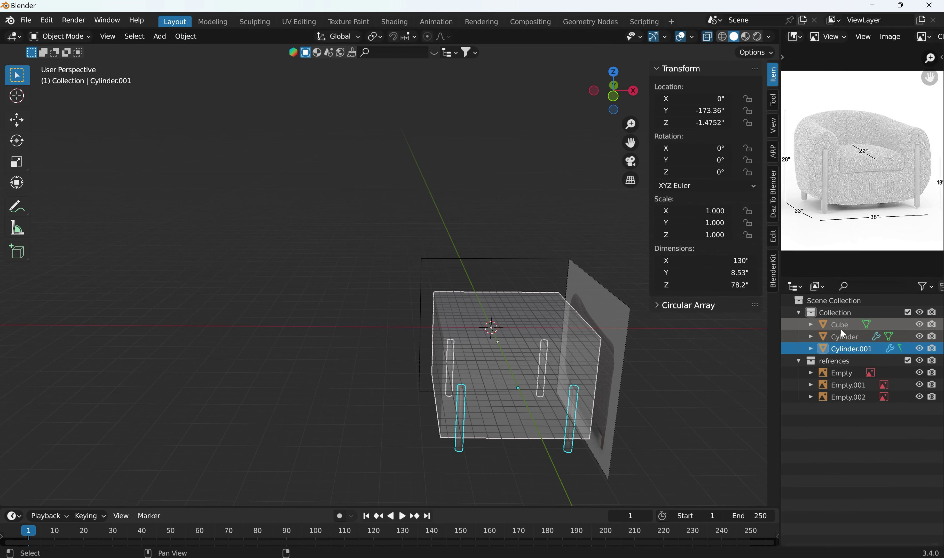
{"action": "left_click", "coordinate": [697, 374]}
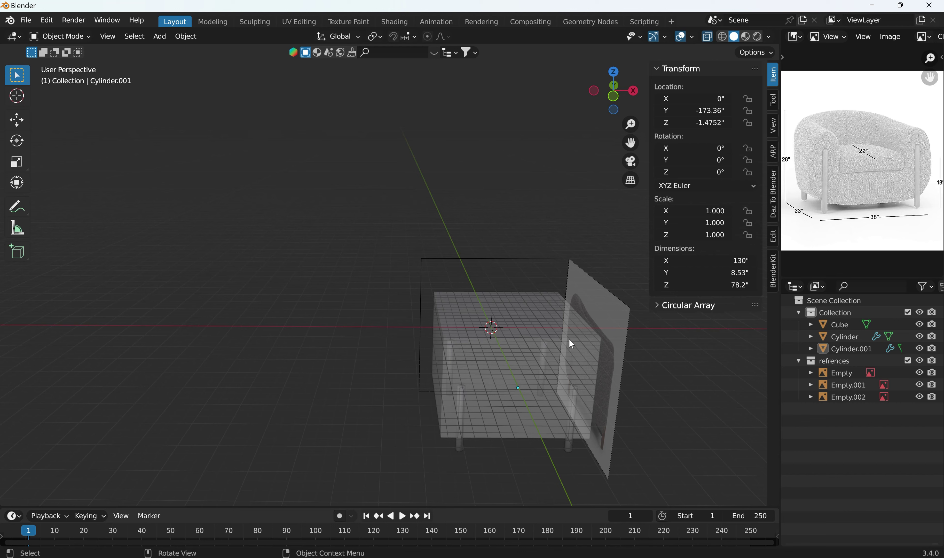
Set the cube's X dimension to 38 inches in front view, matching the chair's width
{"action": "left_click", "coordinate": [499, 377]}
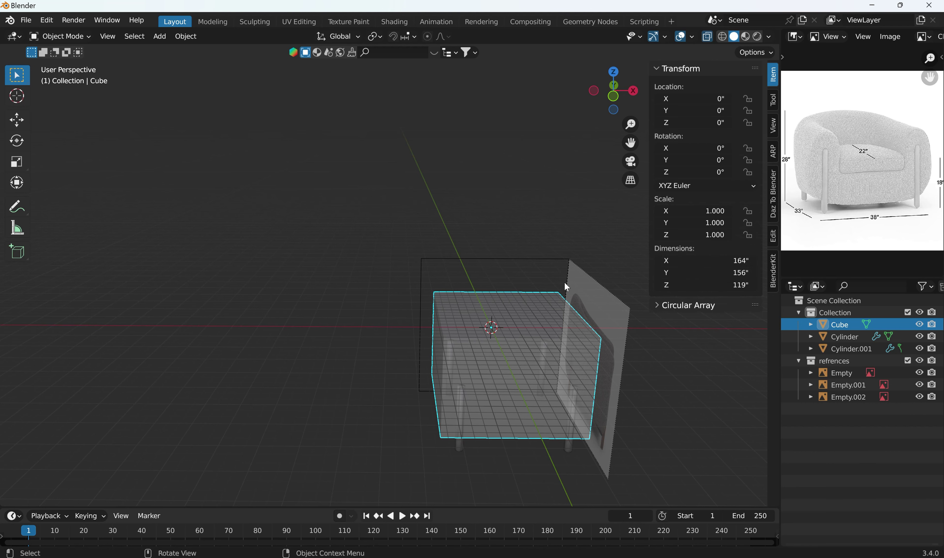
{"action": "key", "text": "KP_1"}
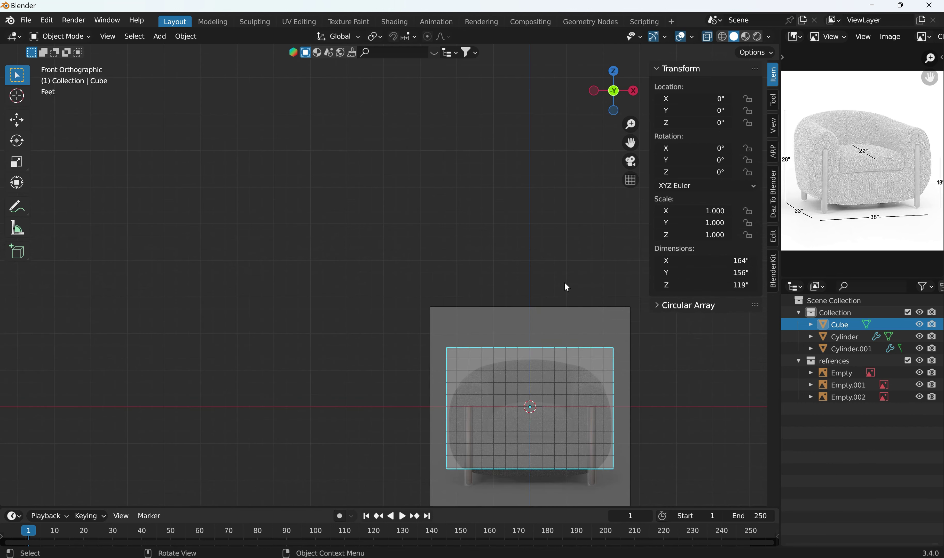
{"action": "left_click", "coordinate": [724, 263]}
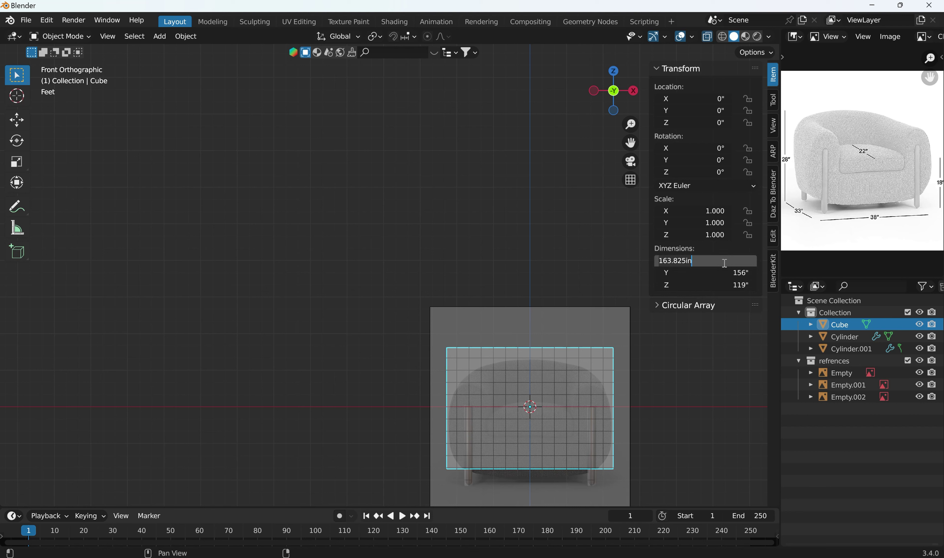
{"action": "type", "text": "38"}
{"action": "key", "text": "Return"}
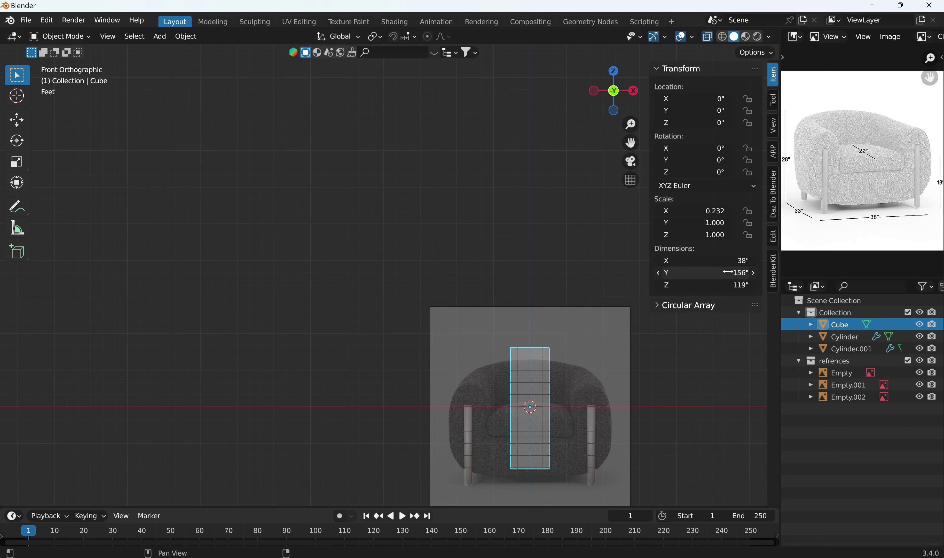
Set the cube's Z dimension to 28 inches and its Y dimension to 33 inches, matching the chair's height and depth
{"action": "left_click", "coordinate": [728, 271]}
{"action": "left_click", "coordinate": [728, 272]}
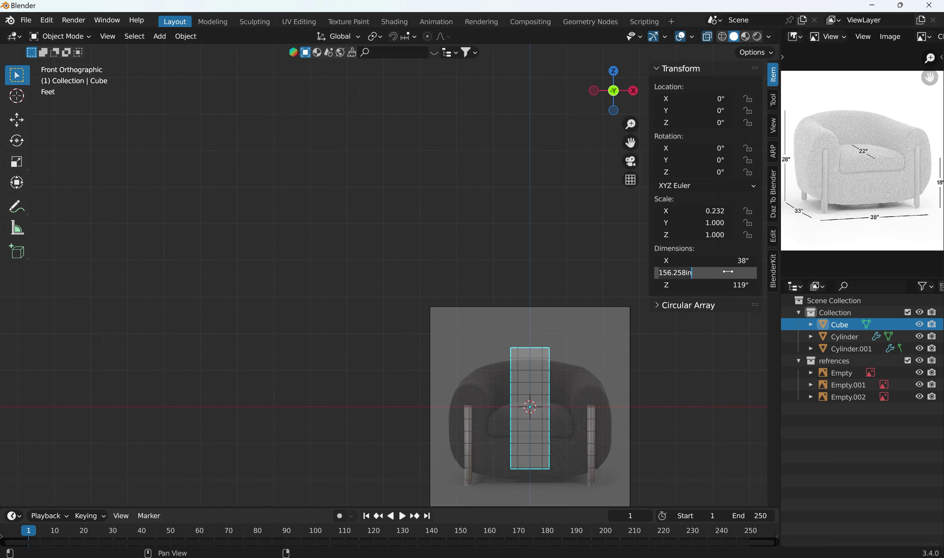
{"action": "key", "text": "Tab"}
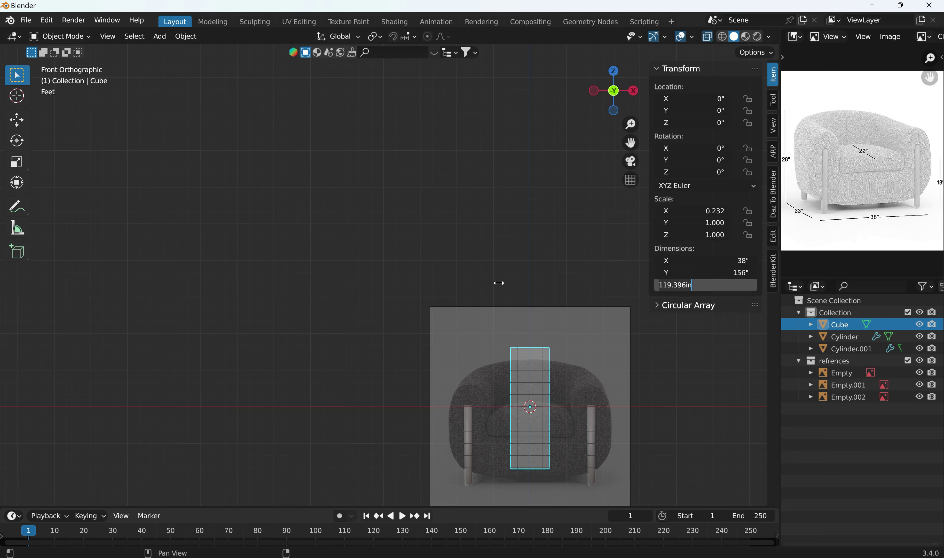
{"action": "type", "text": "28"}
{"action": "key", "text": "Return"}
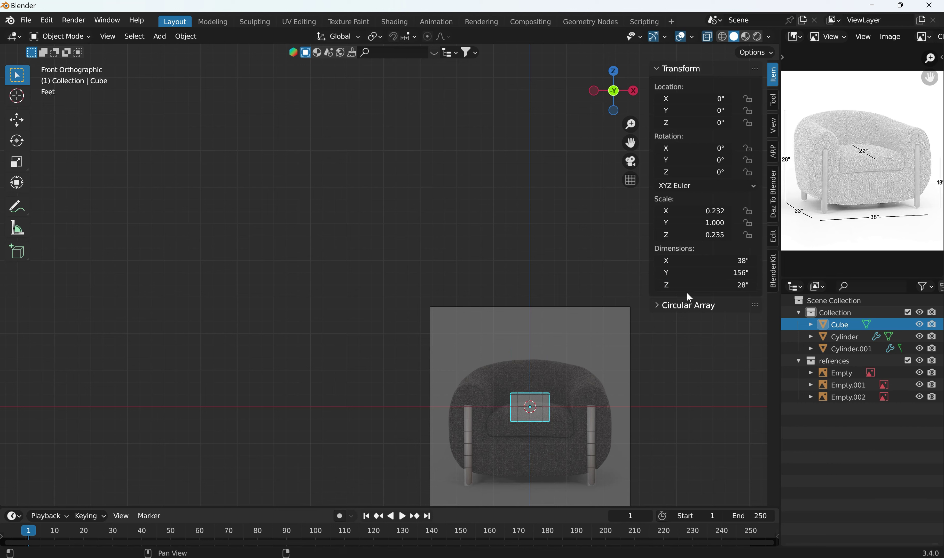
{"action": "left_click", "coordinate": [702, 272]}
{"action": "type", "text": "33"}
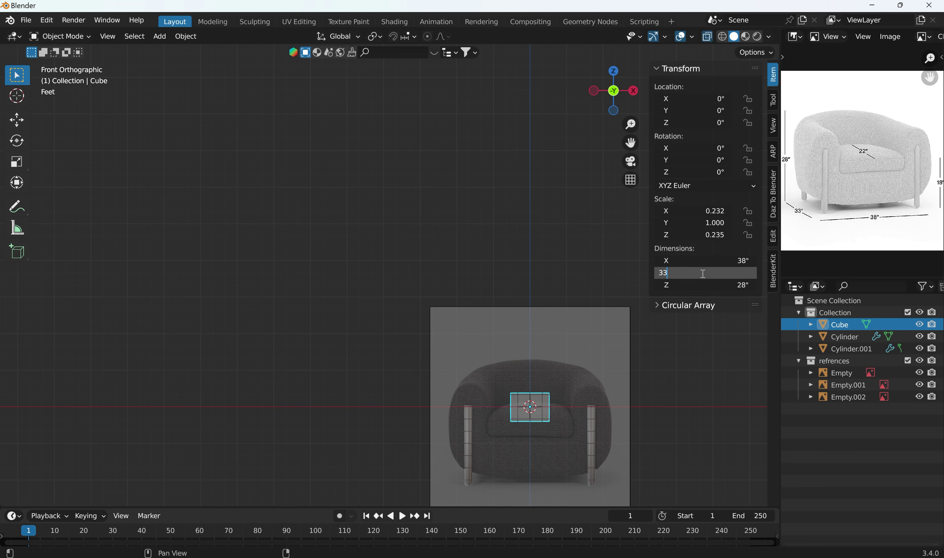
{"action": "key", "text": "Return"}
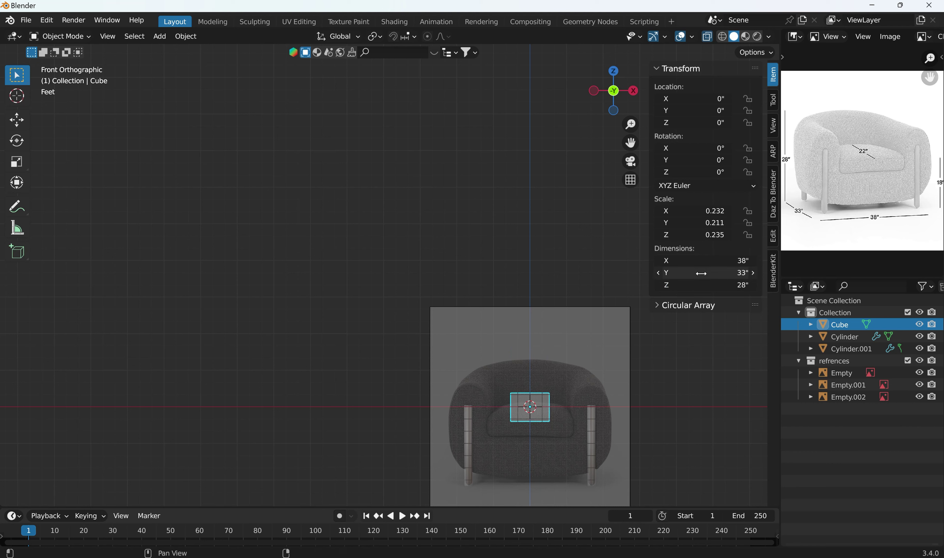
{"action": "left_click", "coordinate": [694, 335]}
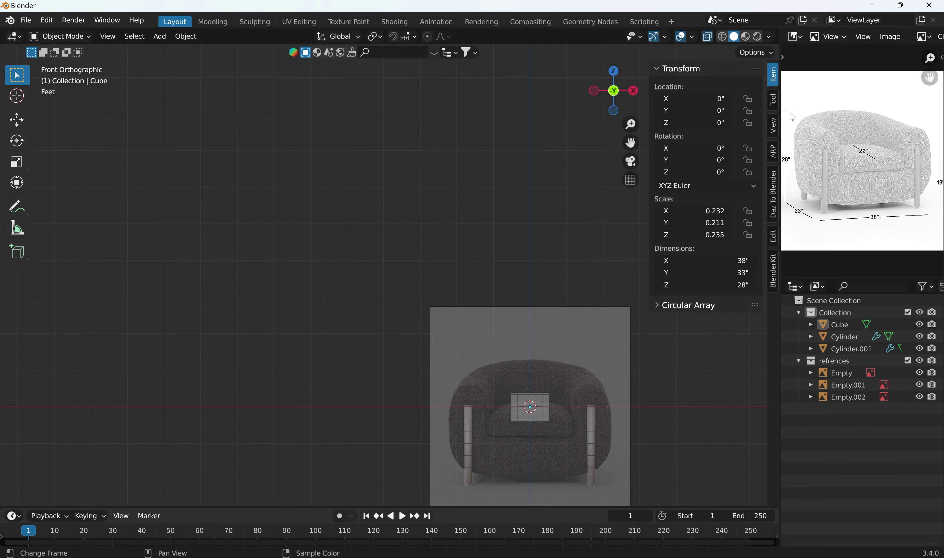
Select the front reference image Empty in the refrences collection, and collapse both collections in the Outliner
{"action": "left_click", "coordinate": [833, 361]}
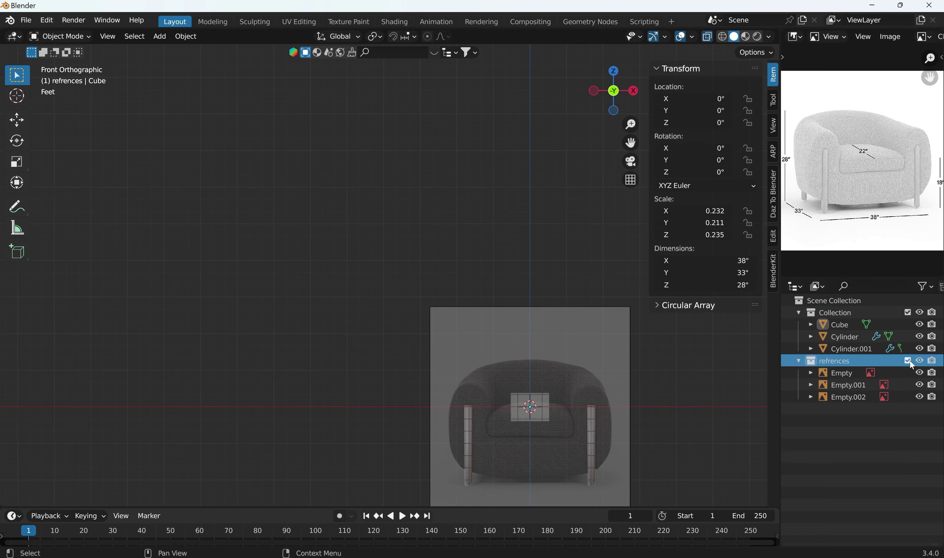
{"action": "left_click", "coordinate": [853, 374]}
{"action": "left_click", "coordinate": [843, 385]}
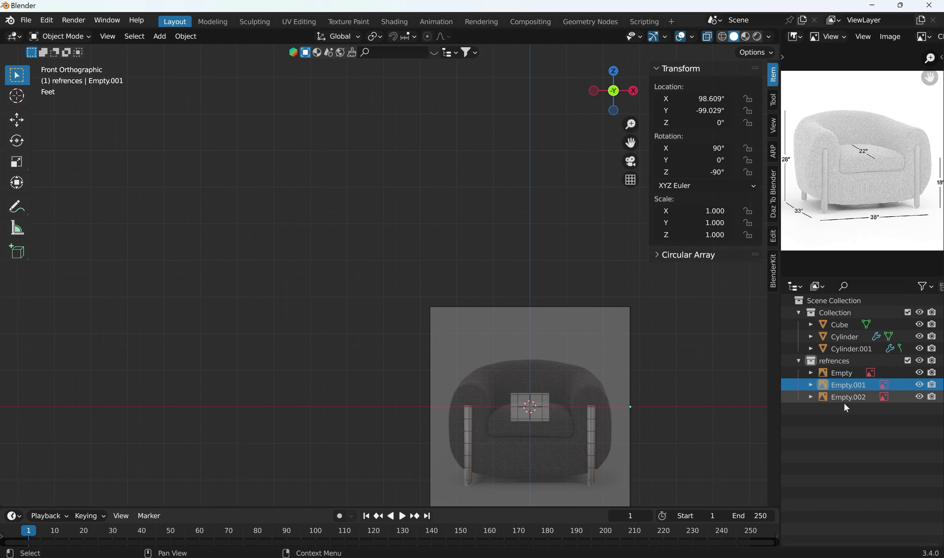
{"action": "key", "text": "alt+a"}
{"action": "left_click", "coordinate": [847, 375]}
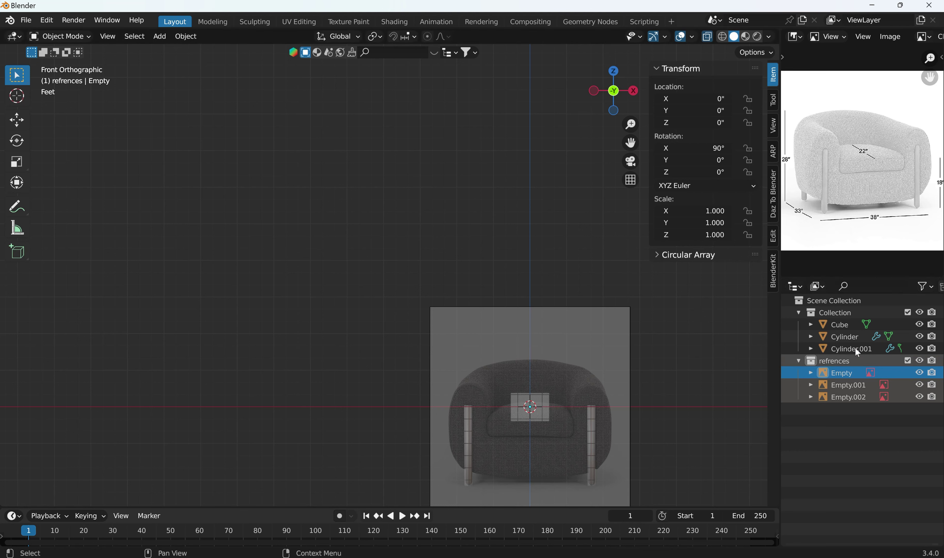
{"action": "left_click", "coordinate": [798, 313]}
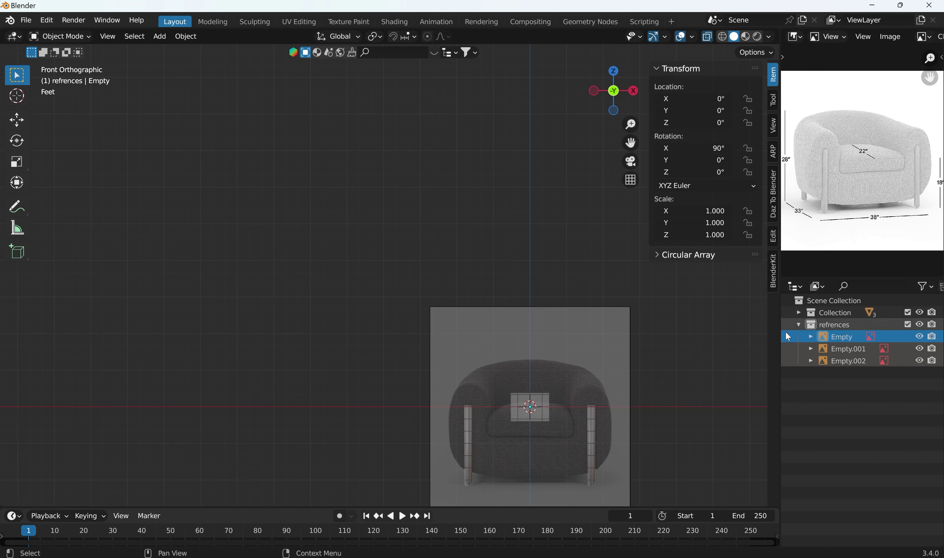
{"action": "left_click", "coordinate": [799, 325]}
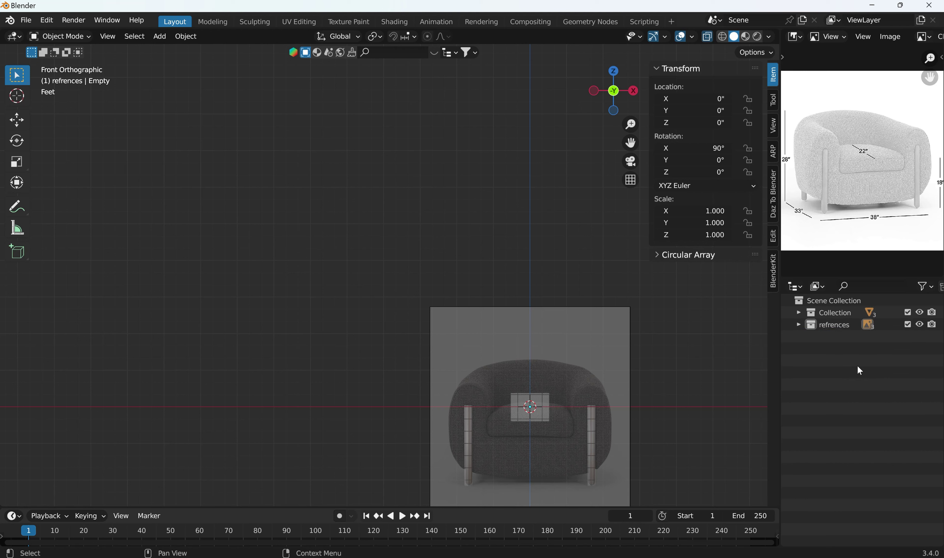
Resize the side editors to fit the full dimension image, and change the lower Outliner to a Properties editor
{"action": "left_click", "coordinate": [931, 287]}
{"action": "left_click_drag", "start_coordinate": [780, 321], "coordinate": [659, 319]}
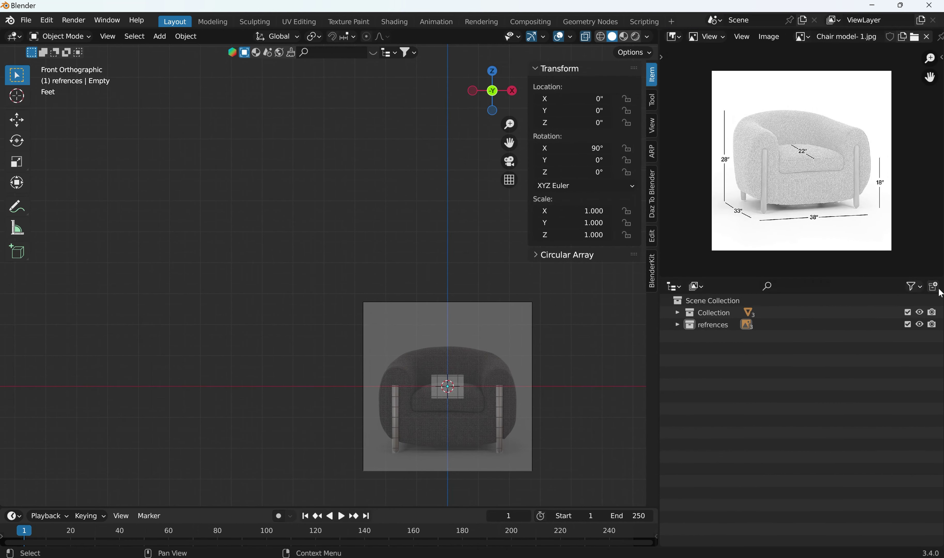
{"action": "left_click", "coordinate": [922, 287]}
{"action": "left_click_drag", "start_coordinate": [658, 319], "coordinate": [753, 359]}
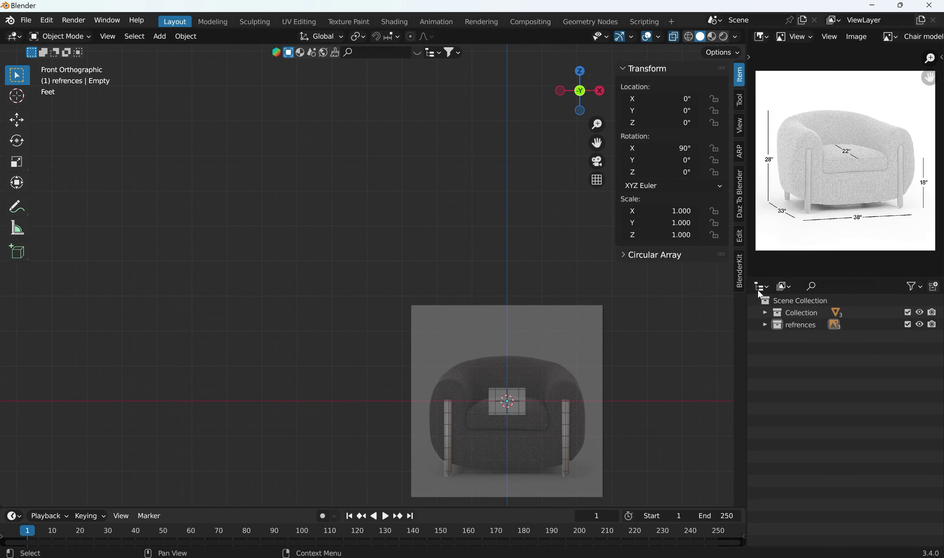
{"action": "left_click", "coordinate": [770, 288]}
{"action": "left_click", "coordinate": [698, 333]}
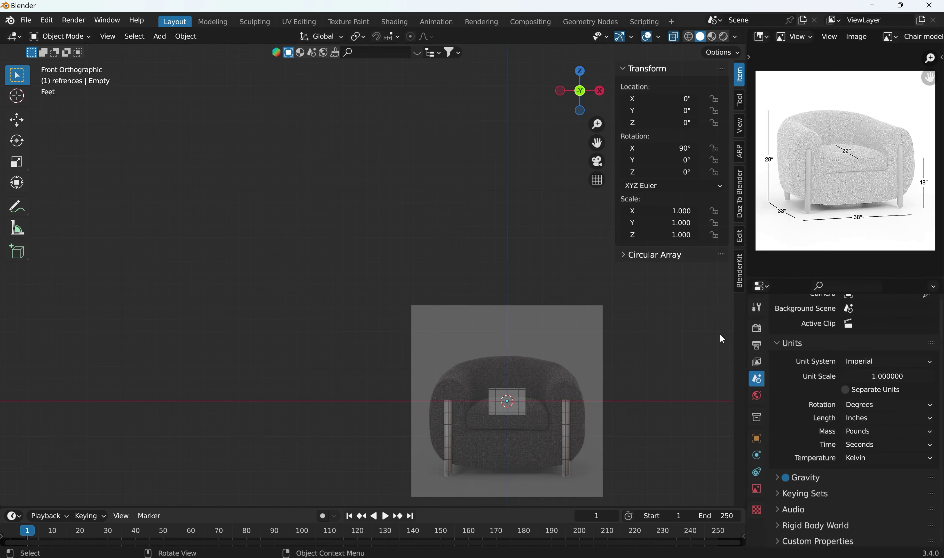
Change the Image Editor to an Outliner and use the Selectable restriction toggle to make the refrences collection selectable
{"action": "left_click", "coordinate": [762, 37]}
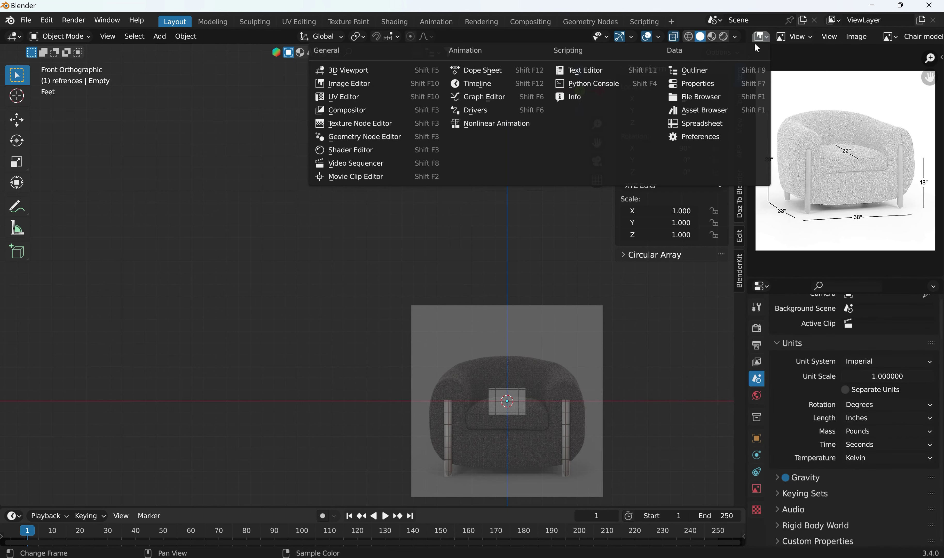
{"action": "left_click", "coordinate": [718, 72]}
{"action": "left_click", "coordinate": [914, 36]}
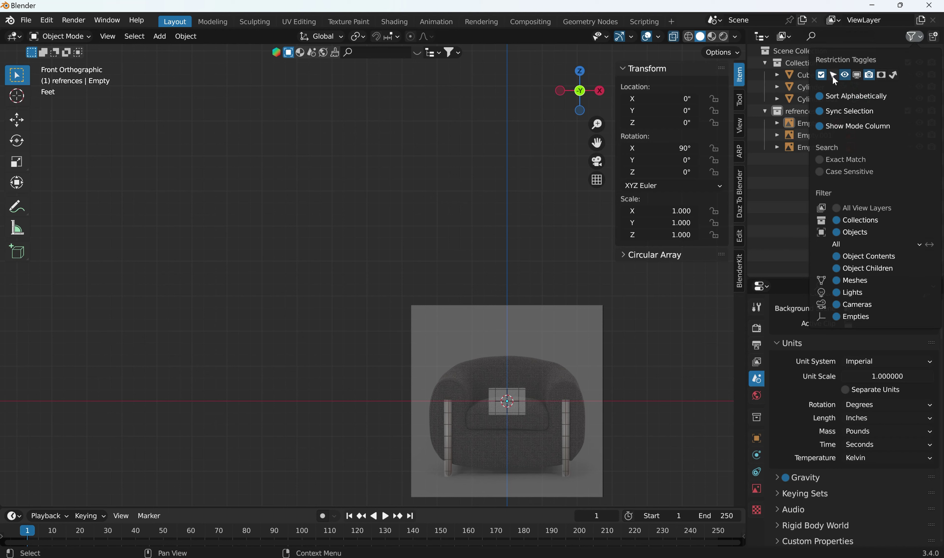
{"action": "left_click", "coordinate": [908, 111]}
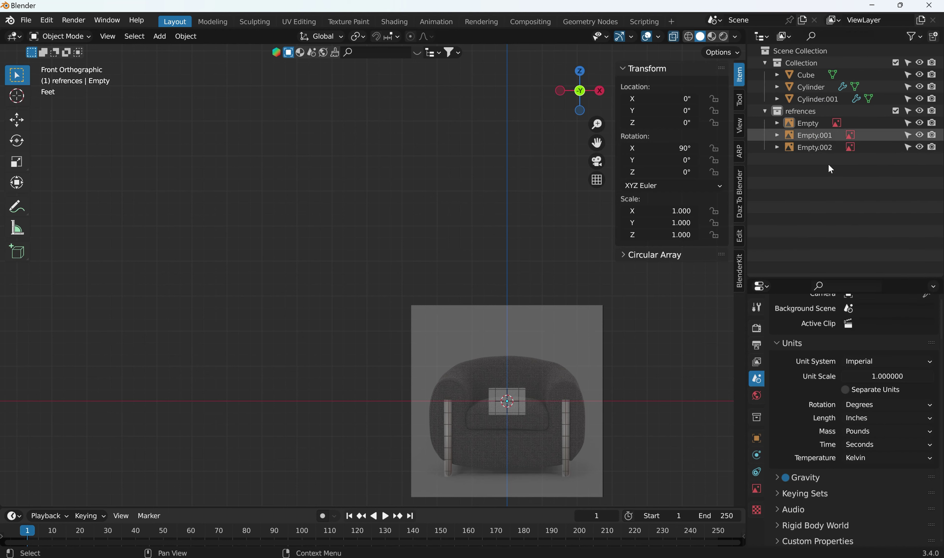
Scale the front reference image Empty down to about 0.305 around the 3D Cursor as pivot point
{"action": "left_click", "coordinate": [799, 122]}
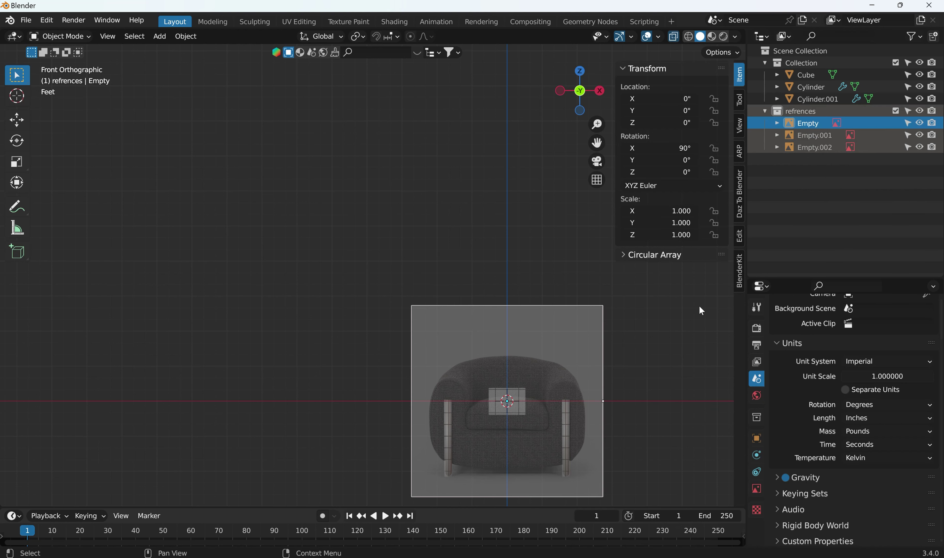
{"action": "scroll", "coordinate": [574, 281], "scroll_direction": "down", "scroll_amount": 2}
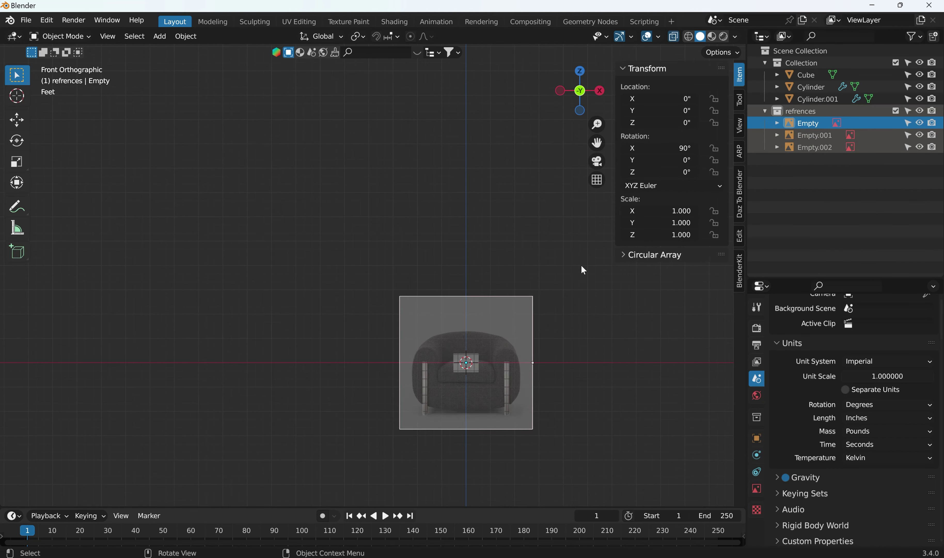
{"action": "key", "text": "s"}
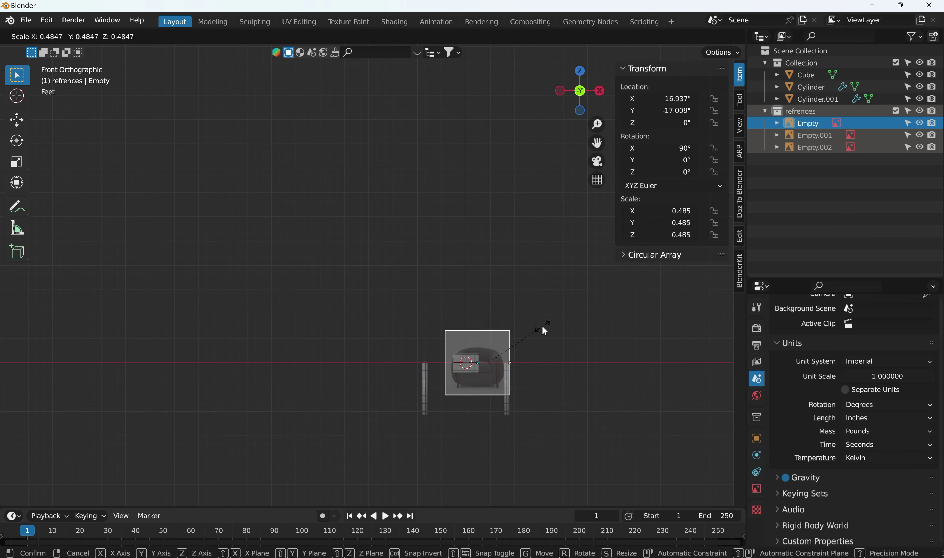
{"action": "key", "text": "Escape"}
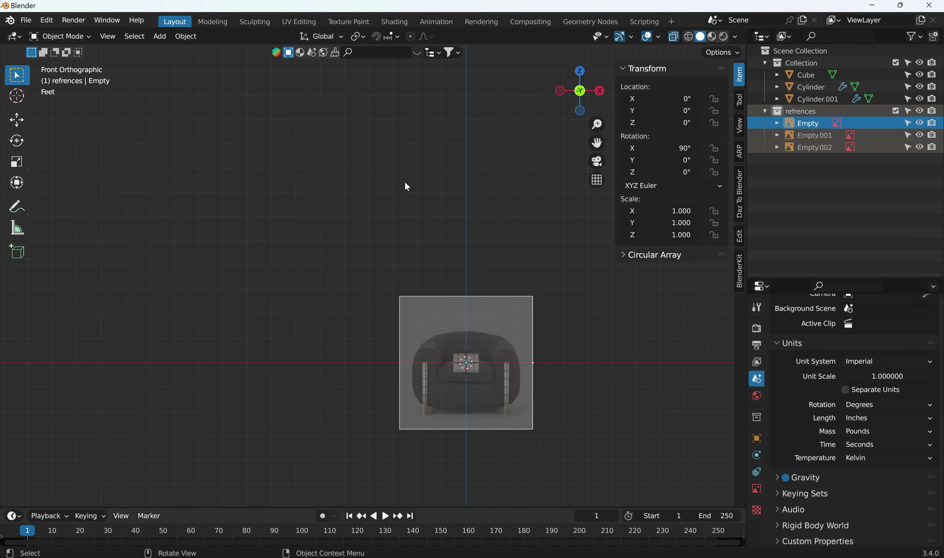
{"action": "left_click", "coordinate": [359, 37]}
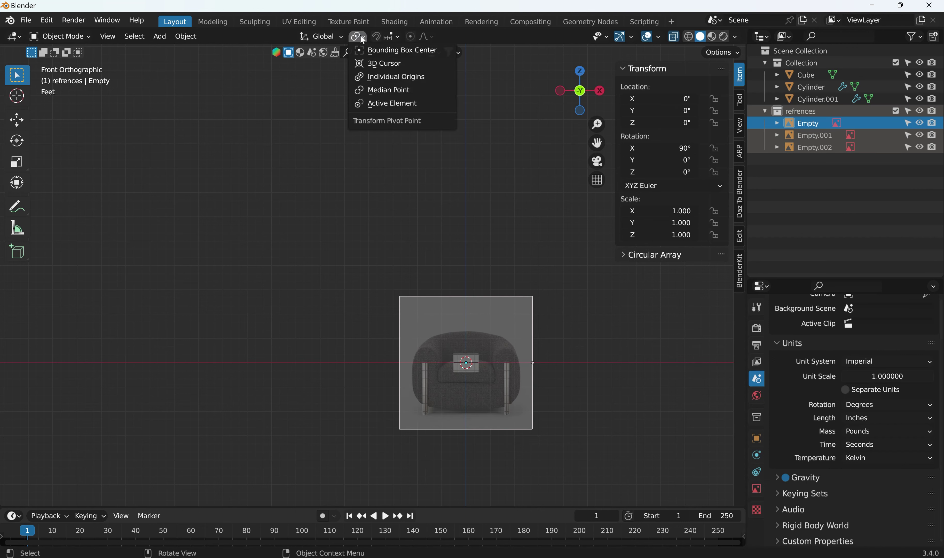
{"action": "left_click", "coordinate": [373, 64]}
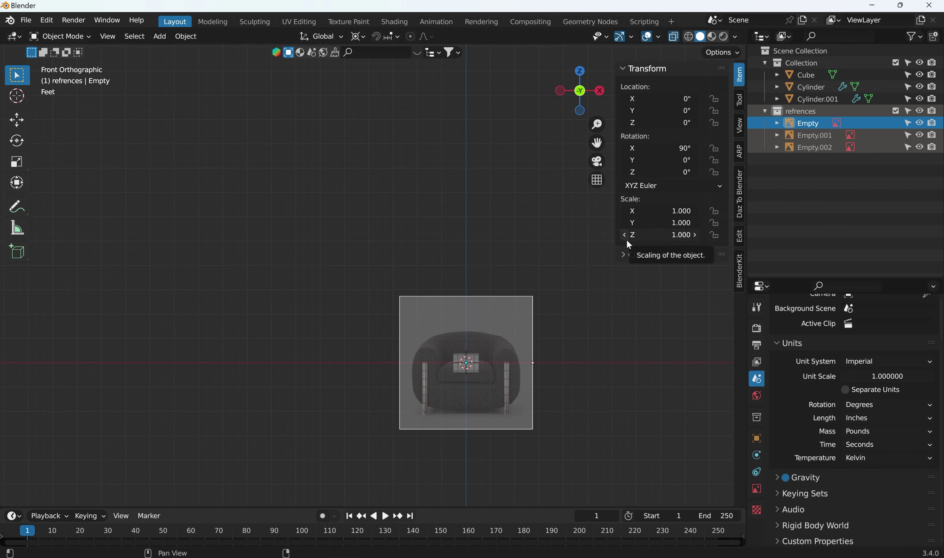
{"action": "key", "text": "s"}
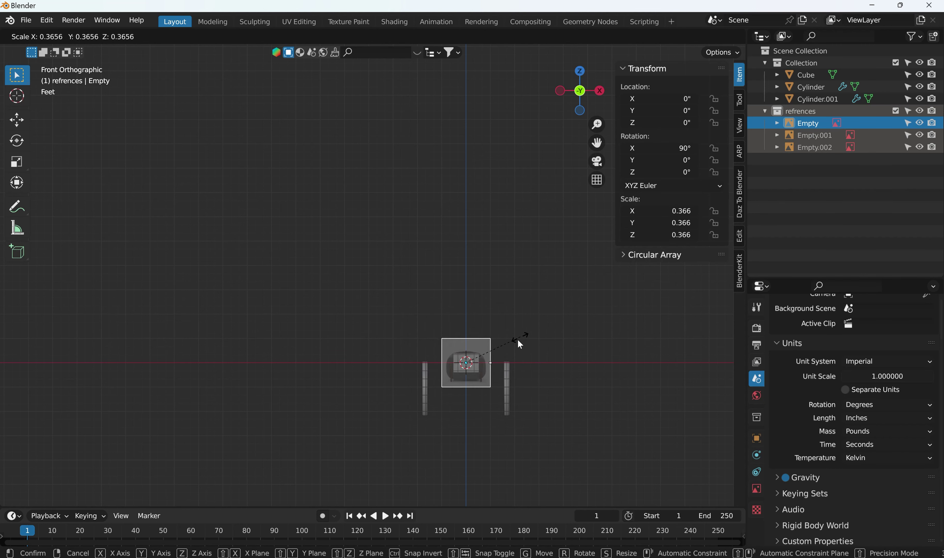
{"action": "left_click", "coordinate": [513, 344]}
Scale the front reference image down to about 0.232 so the chair's width matches the cube
{"action": "scroll", "coordinate": [499, 368], "scroll_direction": "up", "scroll_amount": 1}
{"action": "scroll", "coordinate": [549, 367], "scroll_direction": "up", "scroll_amount": 1}
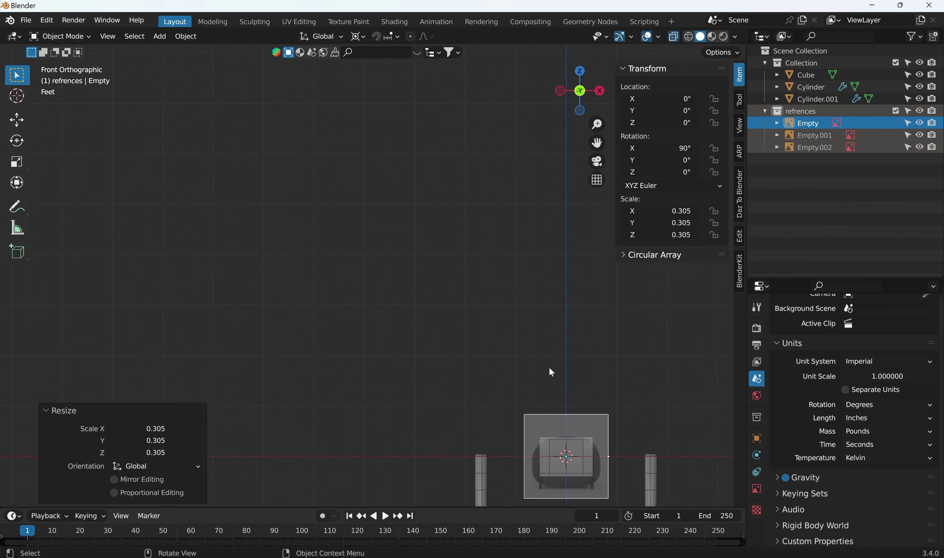
{"action": "middle_click_drag", "start_coordinate": [547, 360], "coordinate": [375, 258], "text": "shift"}
{"action": "scroll", "coordinate": [438, 255], "scroll_direction": "up", "scroll_amount": 4}
{"action": "scroll", "coordinate": [375, 258], "scroll_direction": "up", "scroll_amount": 1}
{"action": "scroll", "coordinate": [378, 253], "scroll_direction": "up", "scroll_amount": 2}
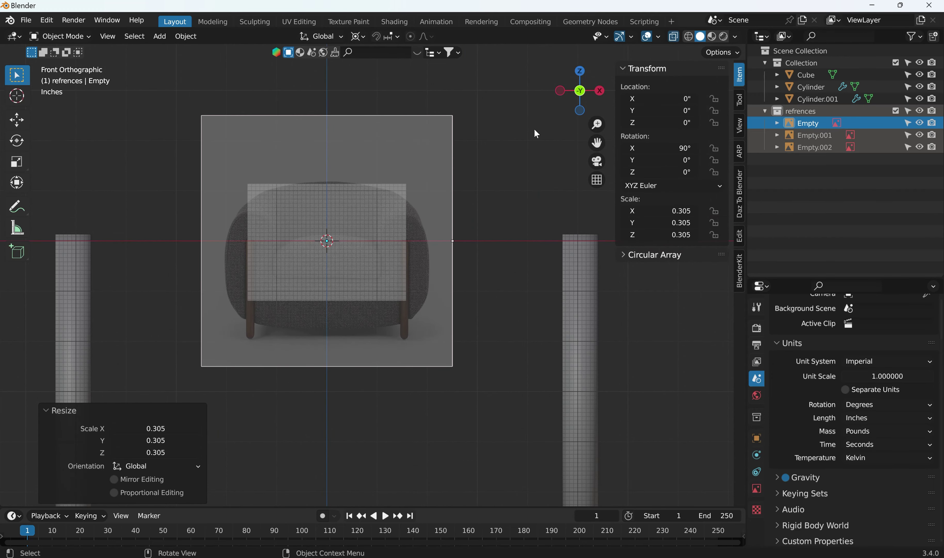
{"action": "key", "text": "s"}
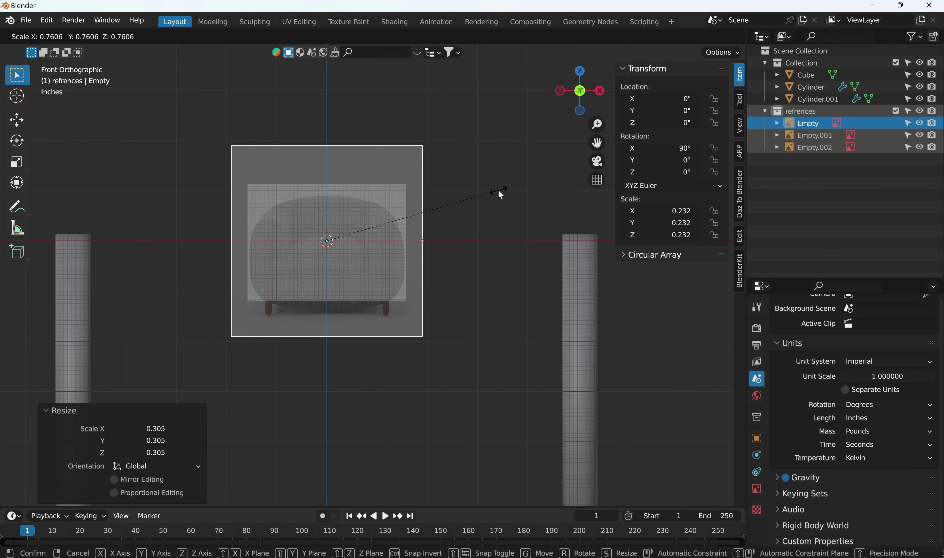
{"action": "left_click", "coordinate": [498, 188]}
{"action": "scroll", "coordinate": [411, 221], "scroll_direction": "up", "scroll_amount": 2}
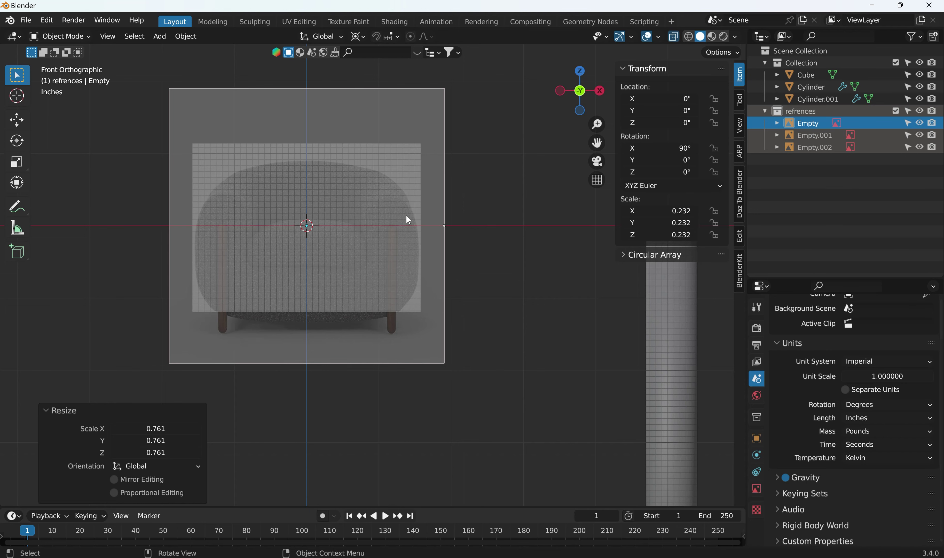
Select both leg cylinder objects and scale them down together to about 0.236 to fit the reduced reference
{"action": "scroll", "coordinate": [406, 215], "scroll_direction": "down", "scroll_amount": 3}
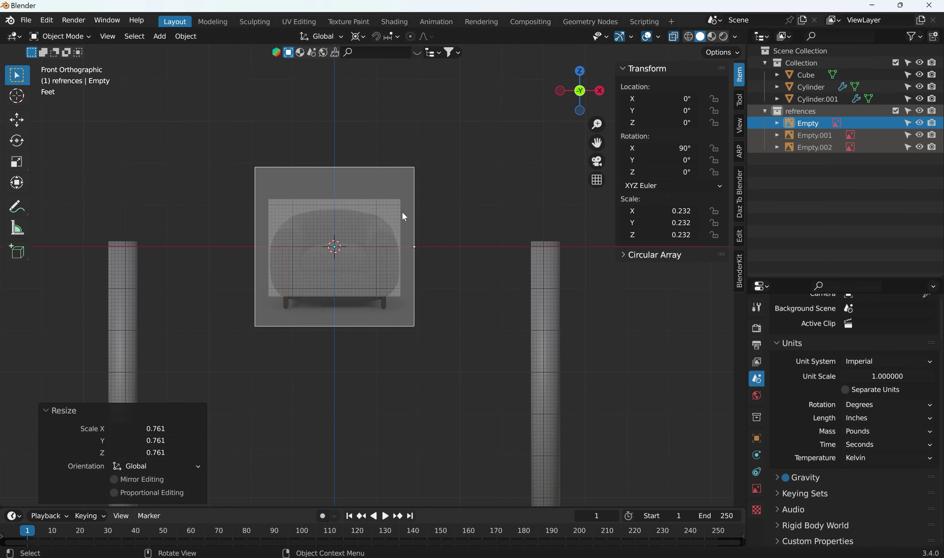
{"action": "scroll", "coordinate": [405, 217], "scroll_direction": "down", "scroll_amount": 2}
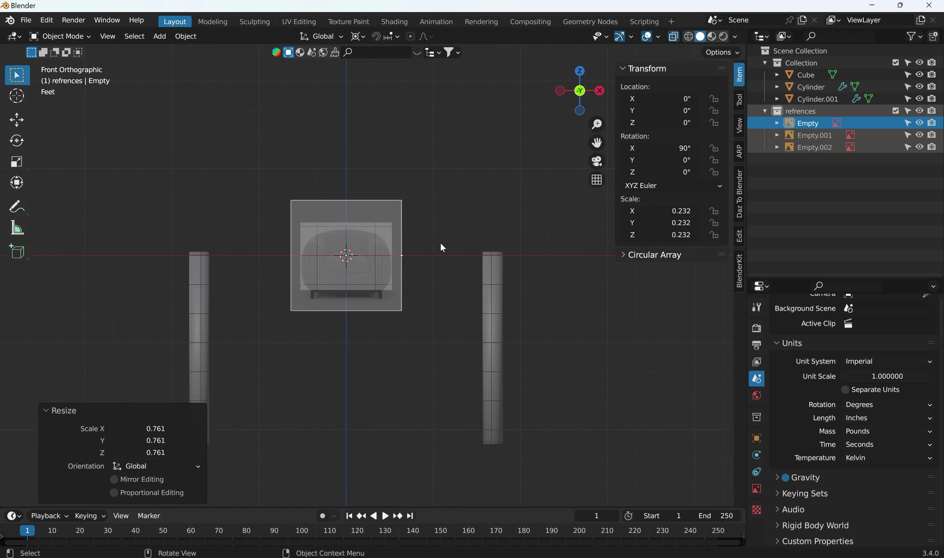
{"action": "left_click", "coordinate": [494, 294]}
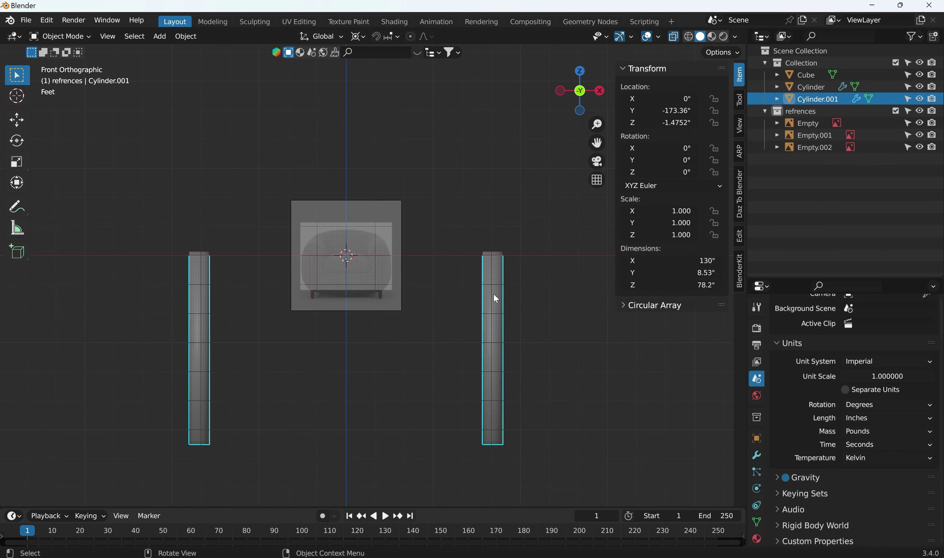
{"action": "left_click", "coordinate": [811, 86], "text": "shift"}
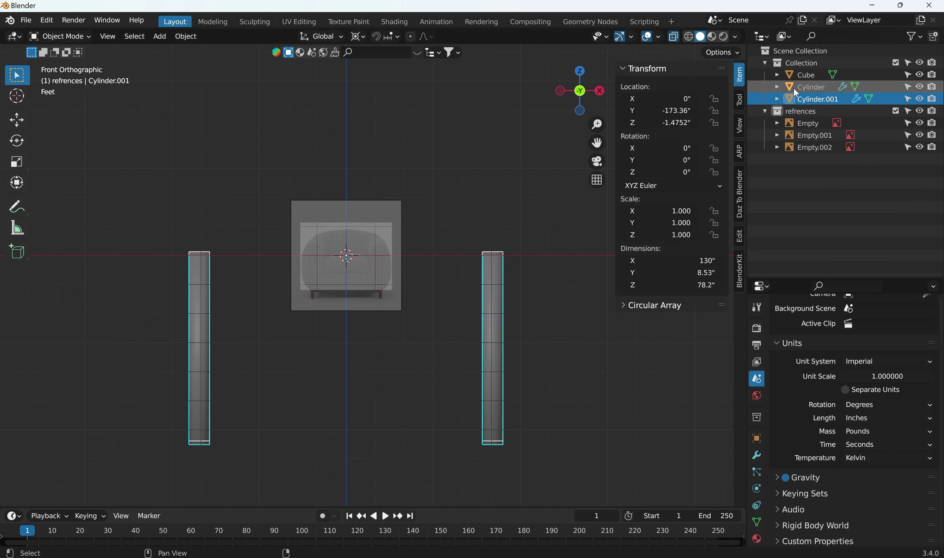
{"action": "key", "text": "s"}
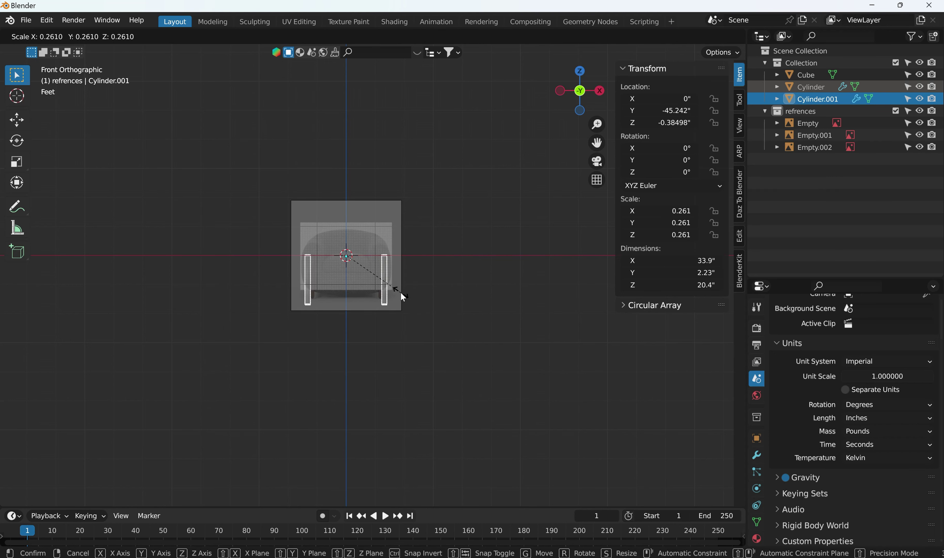
{"action": "left_click", "coordinate": [370, 291]}
Turn off X-ray and scale the front leg cylinders down slightly to about 0.235
{"action": "scroll", "coordinate": [358, 289], "scroll_direction": "up", "scroll_amount": 7}
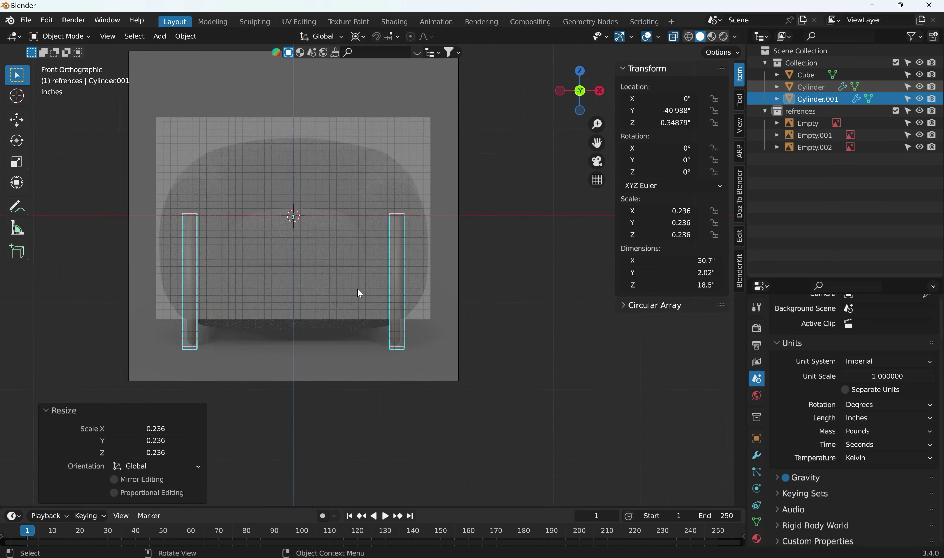
{"action": "left_click", "coordinate": [520, 301]}
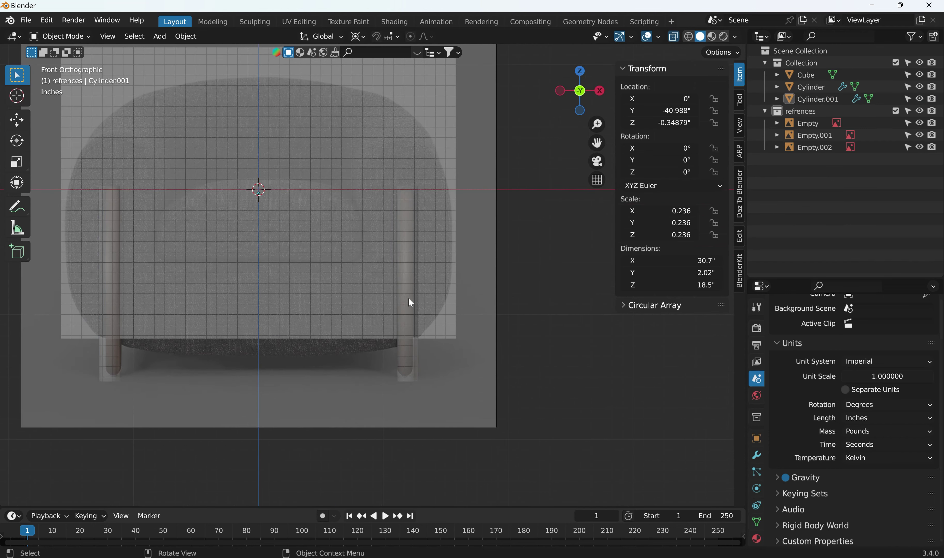
{"action": "key", "text": "alt+z"}
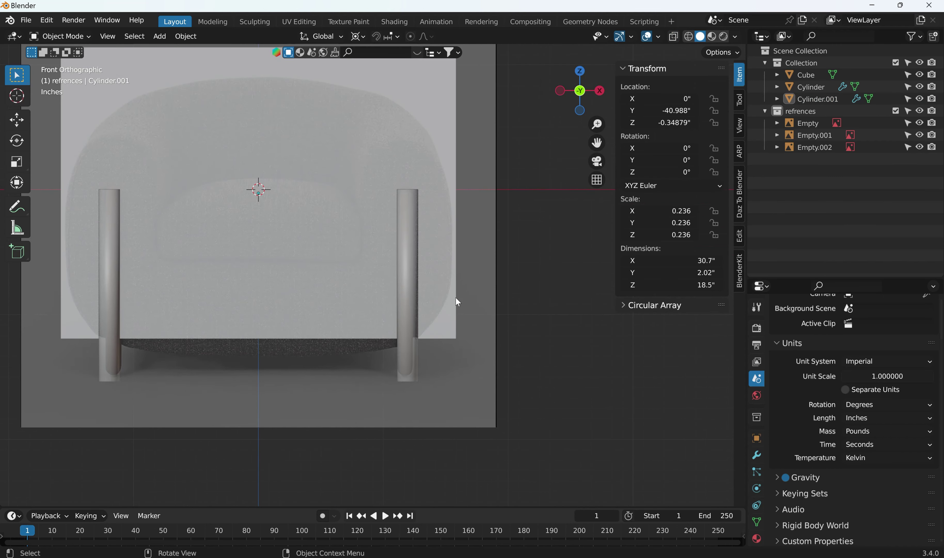
{"action": "left_click", "coordinate": [413, 296]}
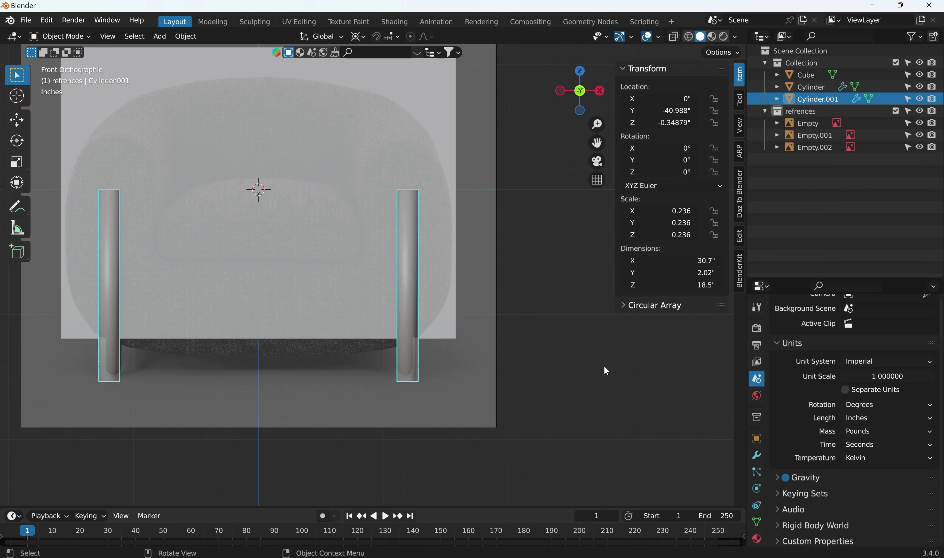
{"action": "key", "text": "s"}
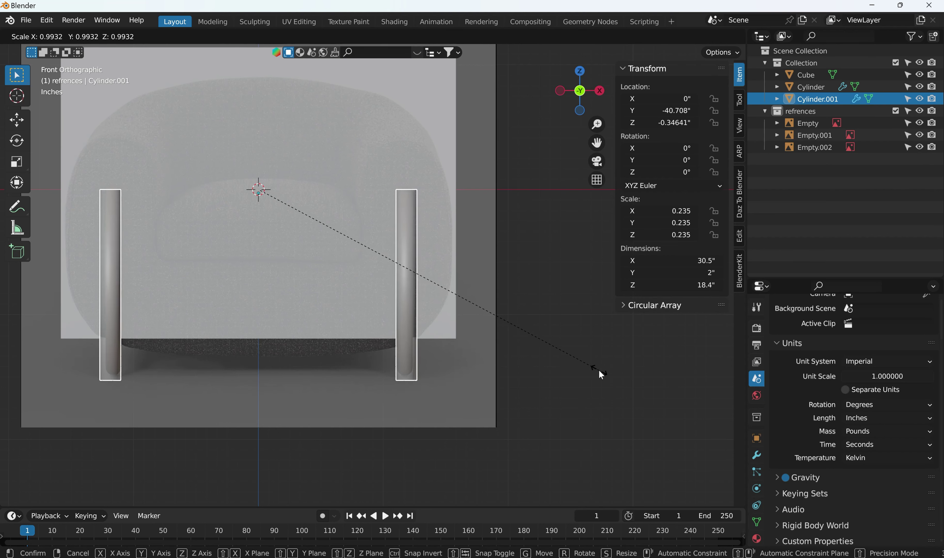
{"action": "left_click", "coordinate": [600, 370]}
{"action": "left_click", "coordinate": [569, 327]}
Scale the front leg cylinders to about 0.217 in X and Y only, bringing them against the cube's front face
{"action": "middle_click_drag", "start_coordinate": [569, 326], "coordinate": [573, 268]}
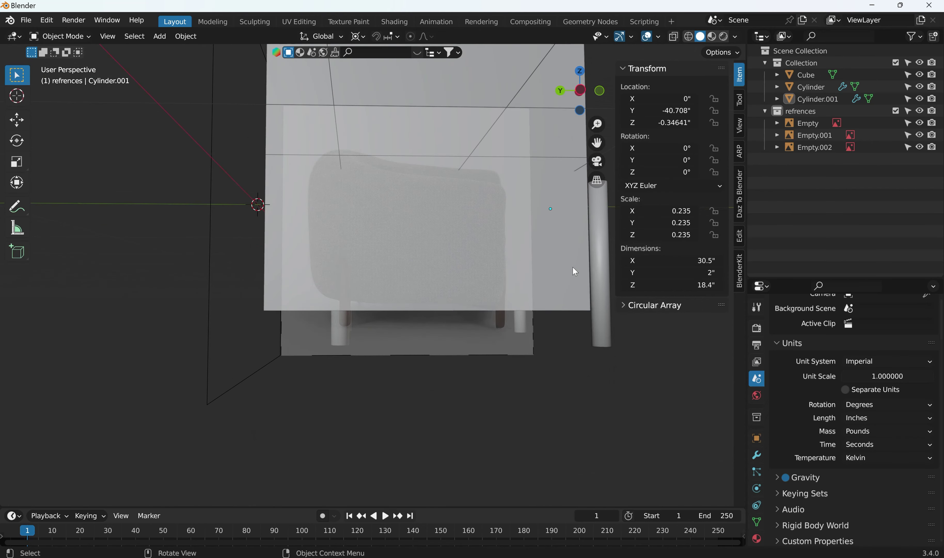
{"action": "middle_click_drag", "start_coordinate": [488, 271], "coordinate": [356, 268]}
{"action": "left_click", "coordinate": [476, 191]}
{"action": "key", "text": "KP_7"}
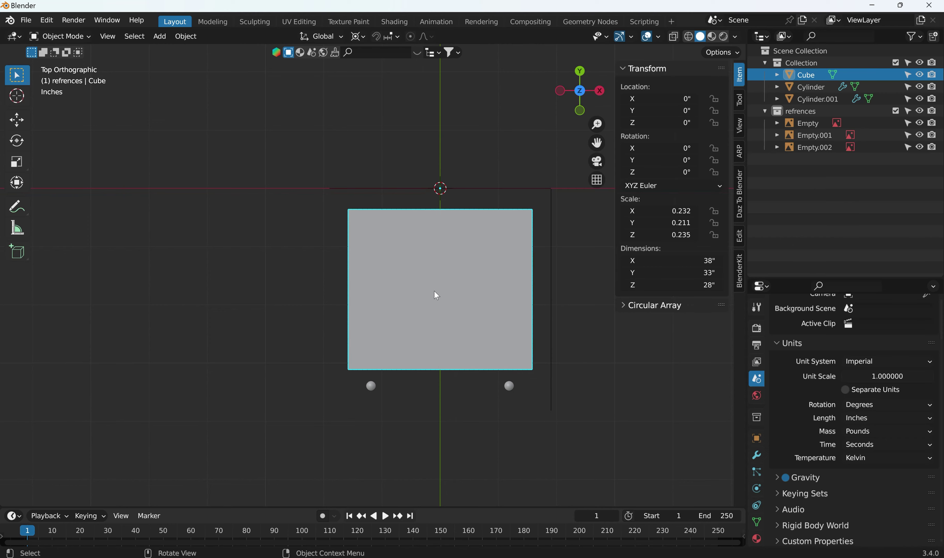
{"action": "middle_click_drag", "start_coordinate": [435, 291], "coordinate": [293, 222], "text": "shift"}
{"action": "left_click", "coordinate": [424, 343]}
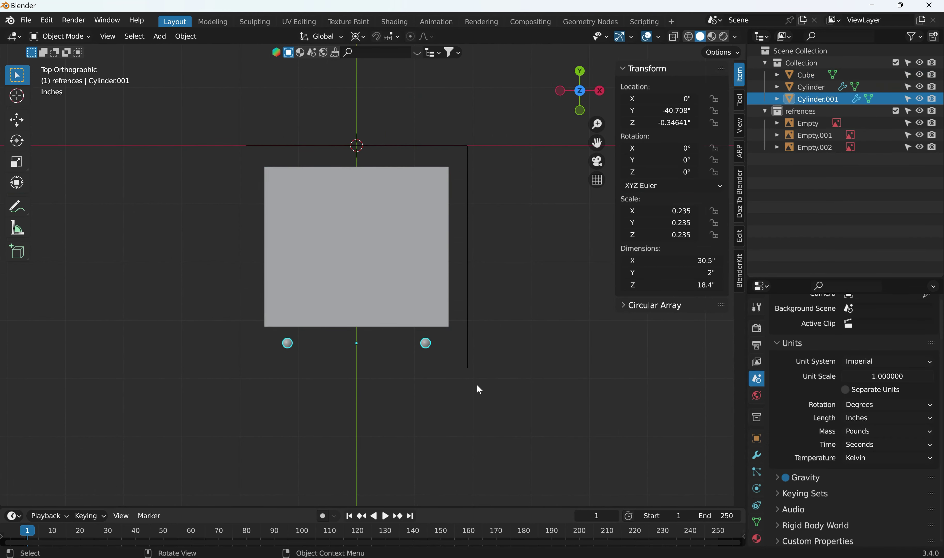
{"action": "key", "text": "s"}
{"action": "key", "text": "shift+z"}
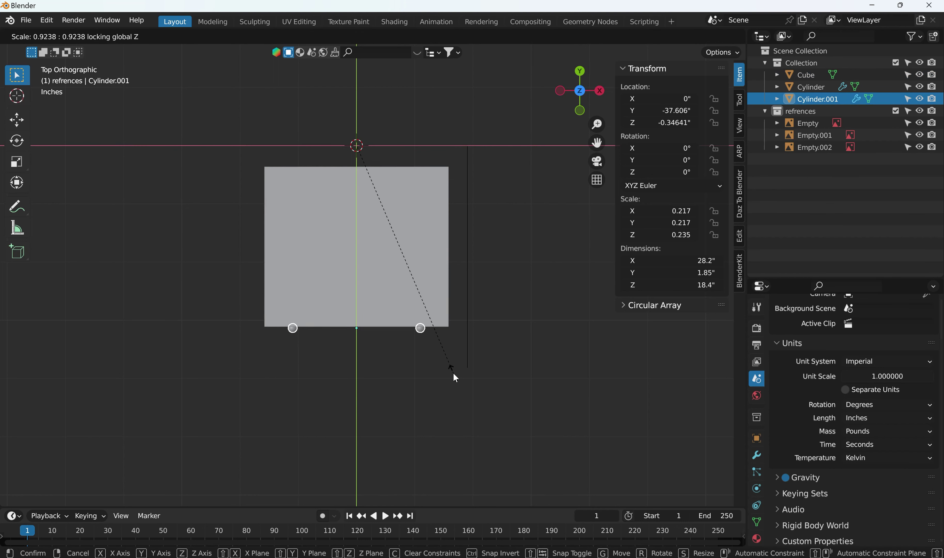
{"action": "left_click", "coordinate": [453, 373]}
{"action": "left_click", "coordinate": [511, 327]}
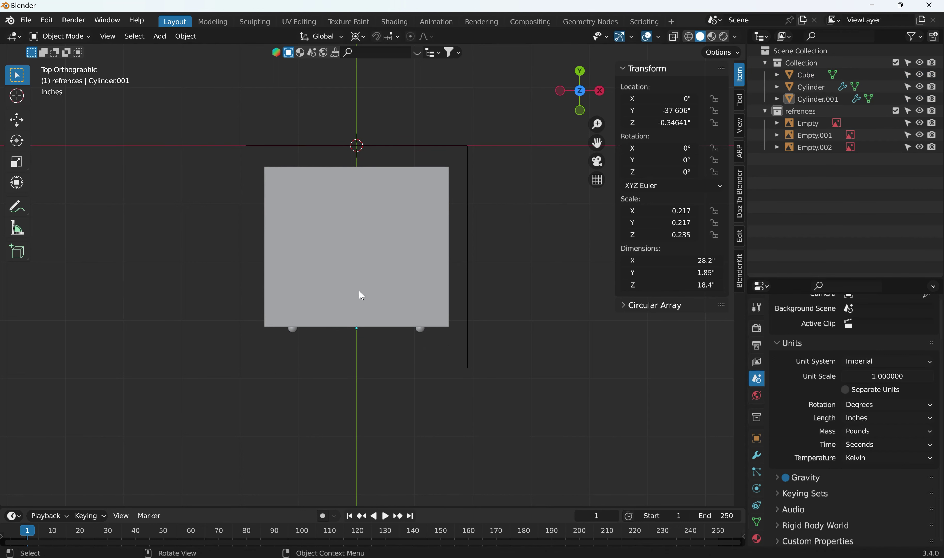
Switch the Outliner area to an Image Editor and fit the whole chair dimension image in it
{"action": "left_click", "coordinate": [344, 276]}
{"action": "middle_click_drag", "start_coordinate": [352, 312], "coordinate": [331, 259]}
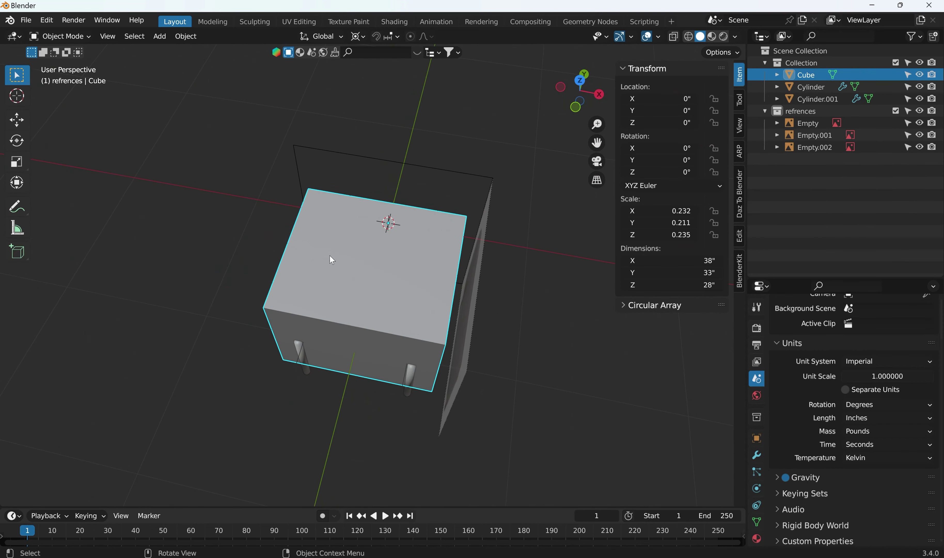
{"action": "key", "text": "KP_7"}
{"action": "left_click", "coordinate": [525, 198]}
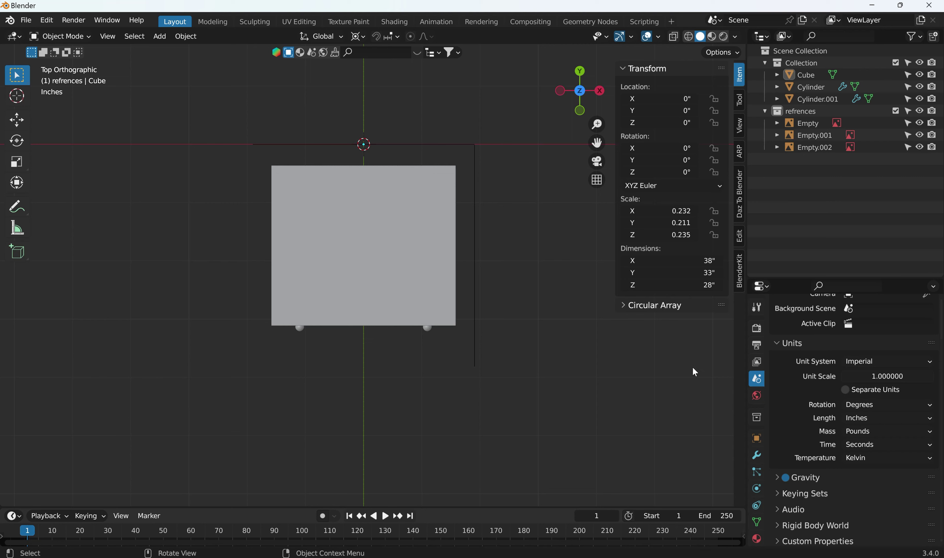
{"action": "left_click", "coordinate": [763, 36]}
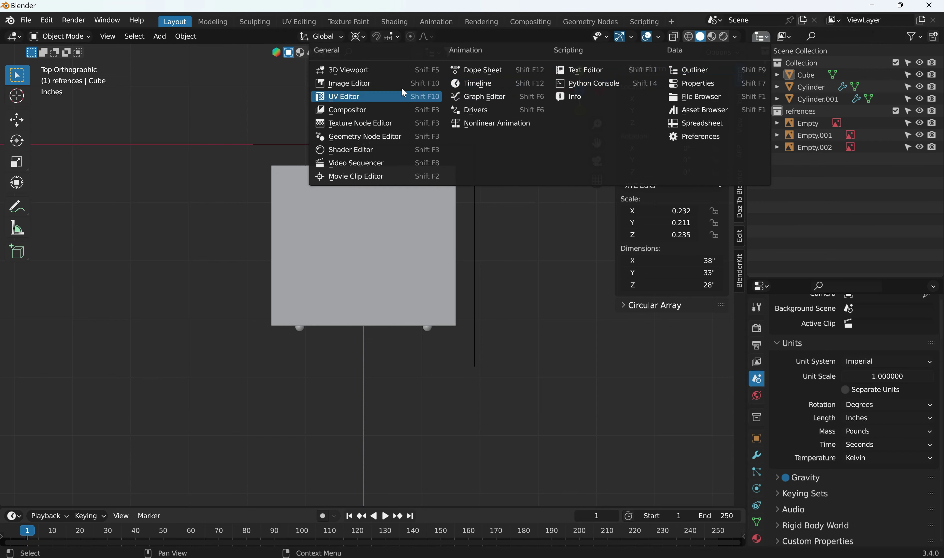
{"action": "left_click", "coordinate": [392, 85]}
{"action": "scroll", "coordinate": [894, 175], "scroll_direction": "up", "scroll_amount": 5}
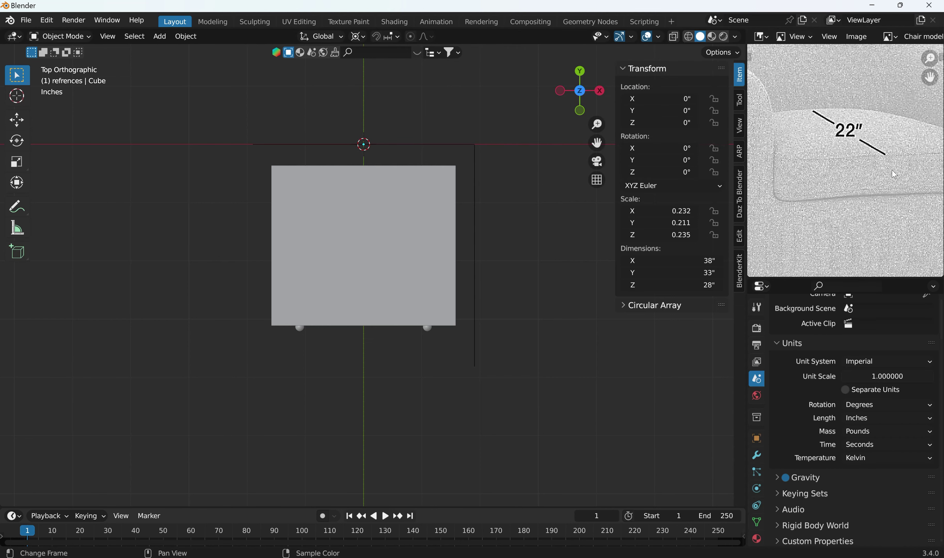
{"action": "key", "text": "Home"}
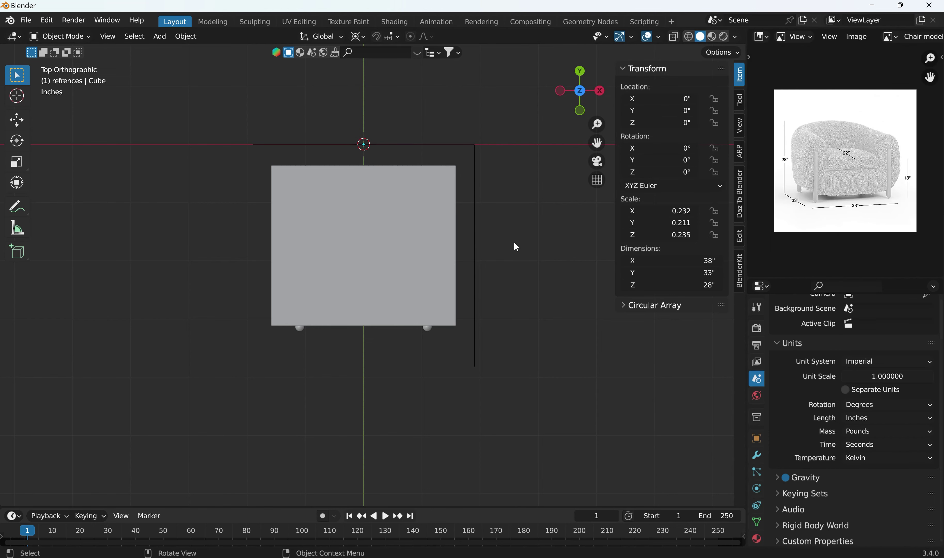
Add a new cube mesh at the 3D Cursor and view it from the right side
{"action": "key", "text": "shift+a"}
{"action": "mouse_move", "coordinate": [476, 273]}
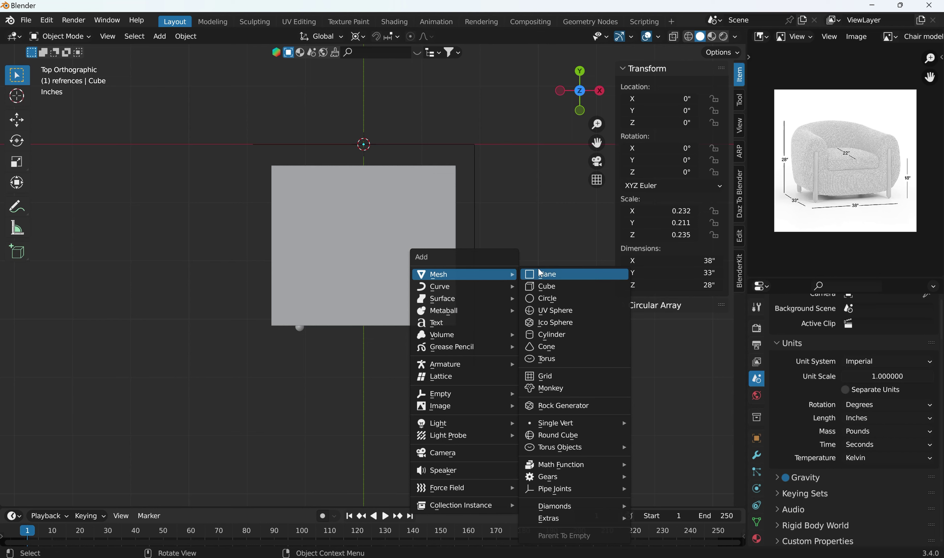
{"action": "left_click", "coordinate": [545, 286]}
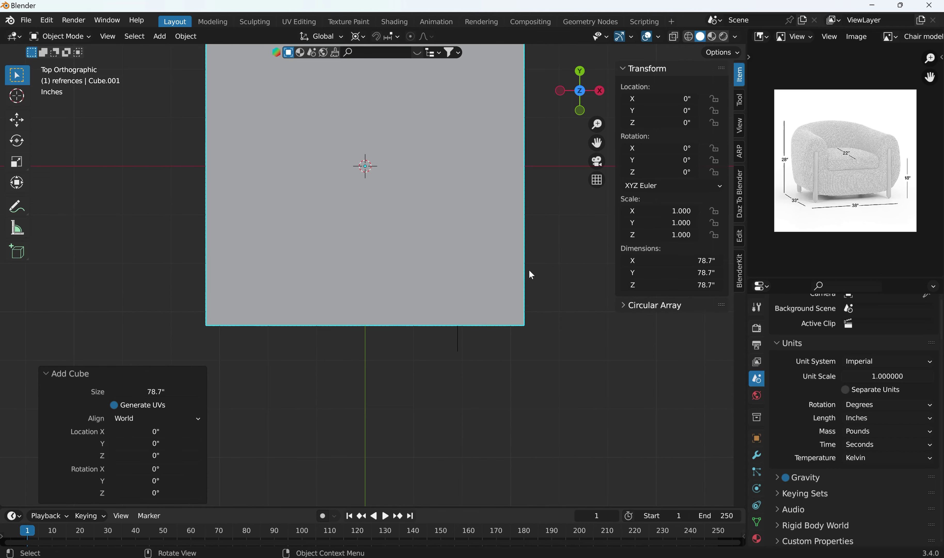
{"action": "key", "text": "KP_3"}
{"action": "scroll", "coordinate": [530, 274], "scroll_direction": "down", "scroll_amount": 2}
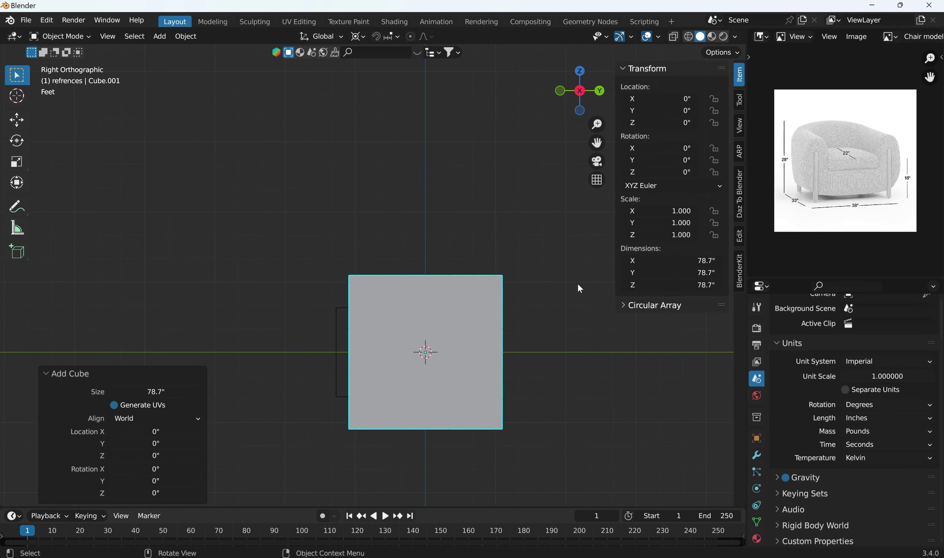
Set the new cube's X, Y and Z dimensions to 22 inches each
{"action": "left_click", "coordinate": [694, 262]}
{"action": "type", "text": "22"}
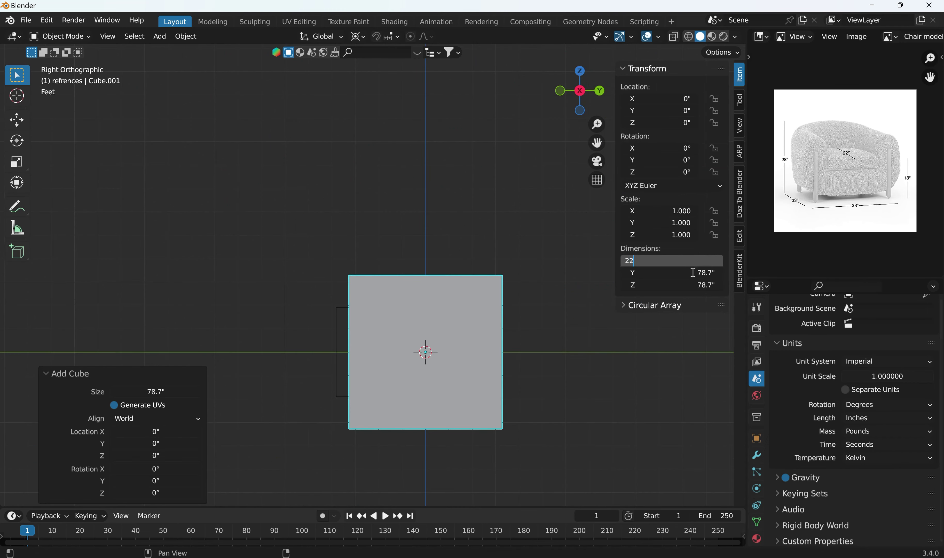
{"action": "left_click", "coordinate": [693, 272]}
{"action": "type", "text": "22"}
{"action": "key", "text": "Return"}
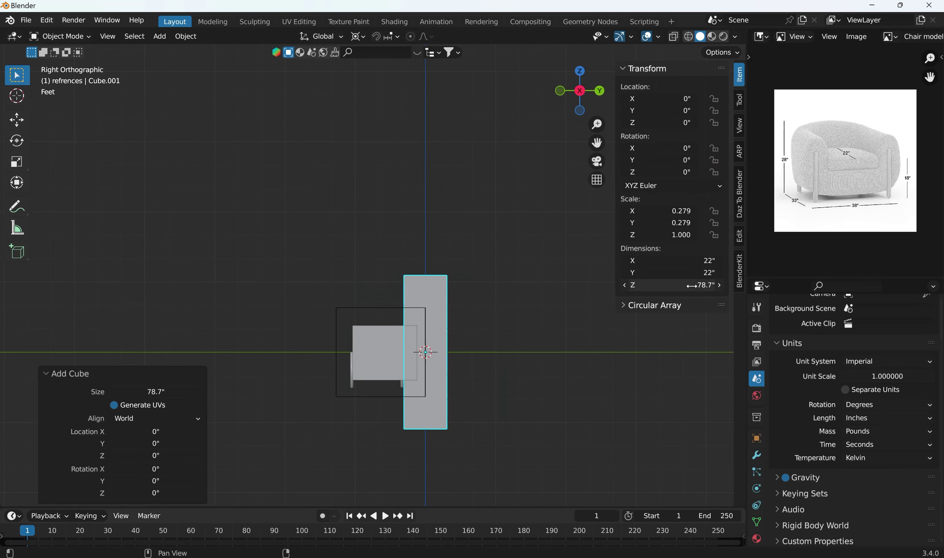
{"action": "left_click", "coordinate": [693, 285]}
{"action": "type", "text": "22"}
{"action": "key", "text": "Return"}
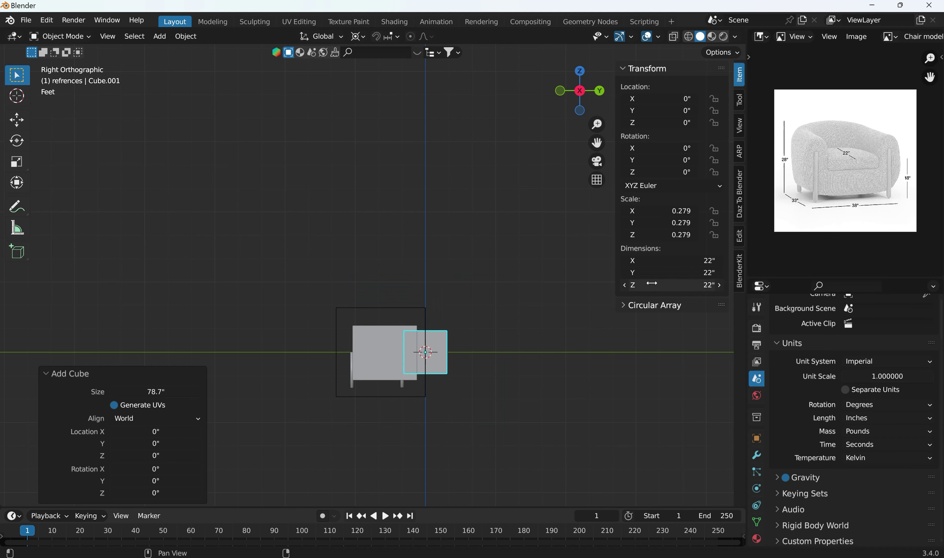
Move the 22-inch cube about -34.4 inches along Y toward the front of the large cube
{"action": "key", "text": "KP_1"}
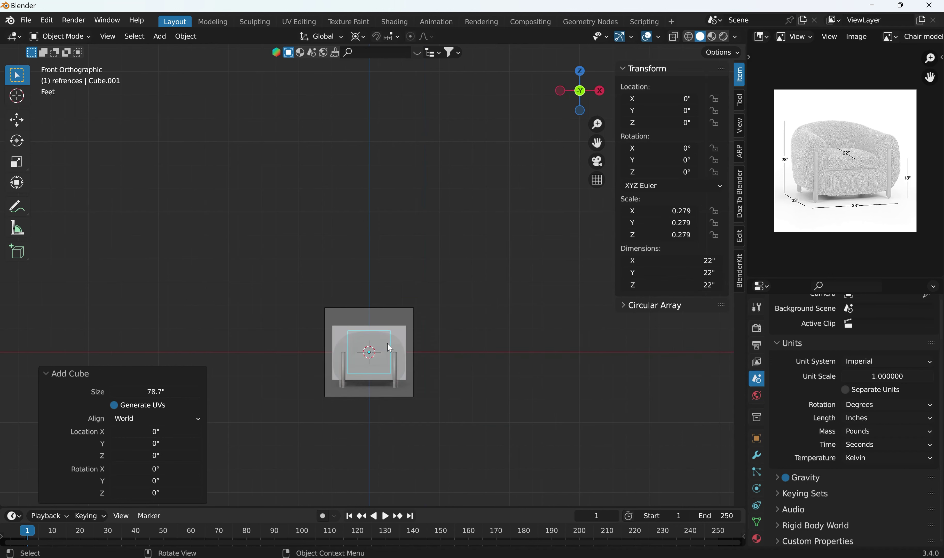
{"action": "key", "text": "KP_3"}
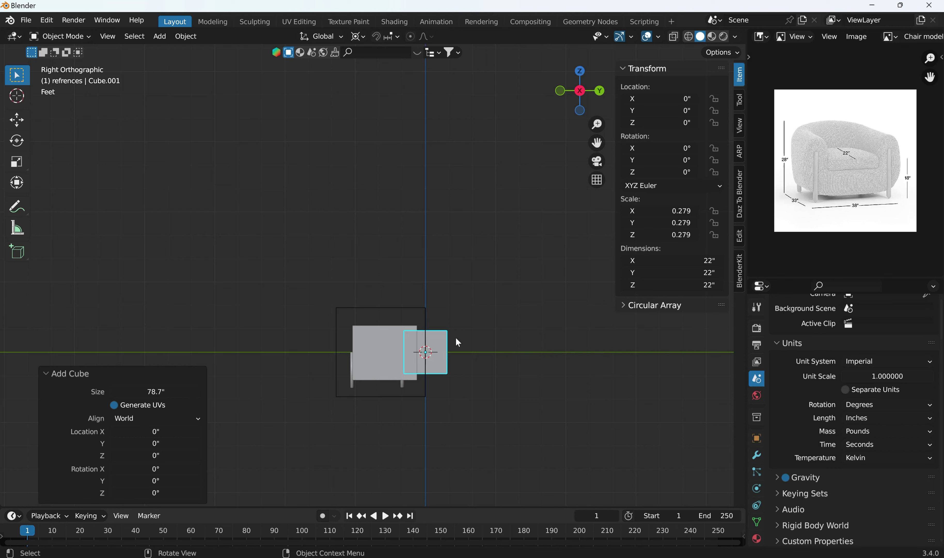
{"action": "key", "text": "g"}
{"action": "key", "text": "y"}
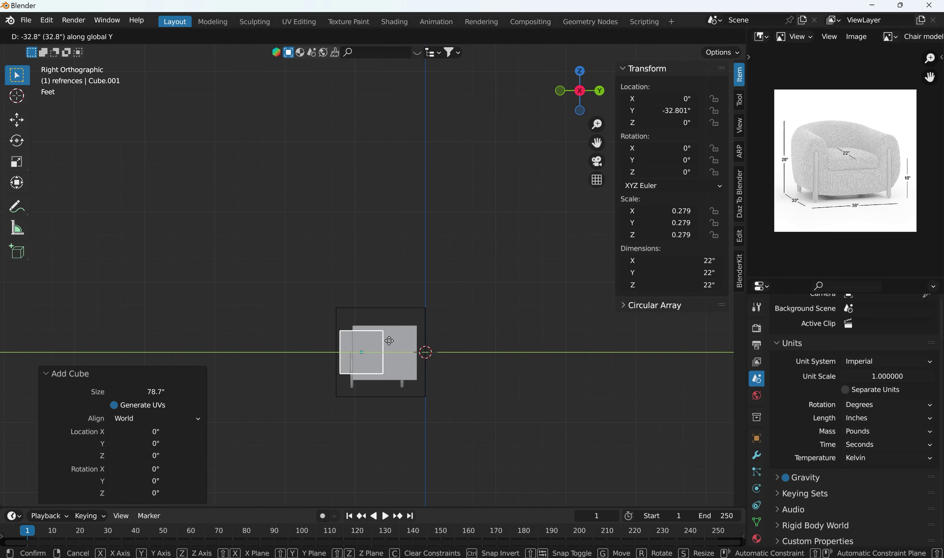
{"action": "left_click", "coordinate": [384, 340]}
{"action": "middle_click_drag", "start_coordinate": [385, 340], "coordinate": [523, 324]}
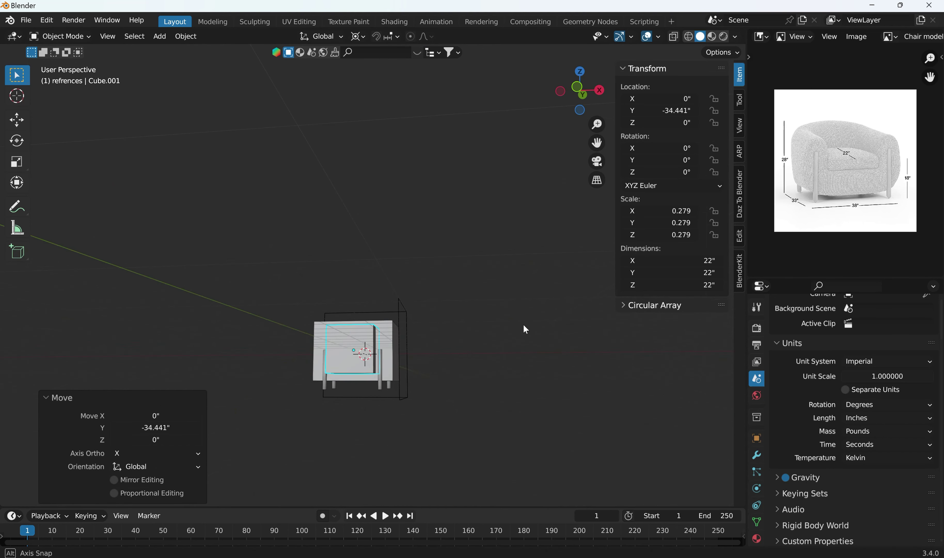
Raise the 22-inch cube about 5 inches along Z so it extends above the large cube's top
{"action": "key", "text": "KP_1"}
{"action": "scroll", "coordinate": [363, 341], "scroll_direction": "up", "scroll_amount": 3}
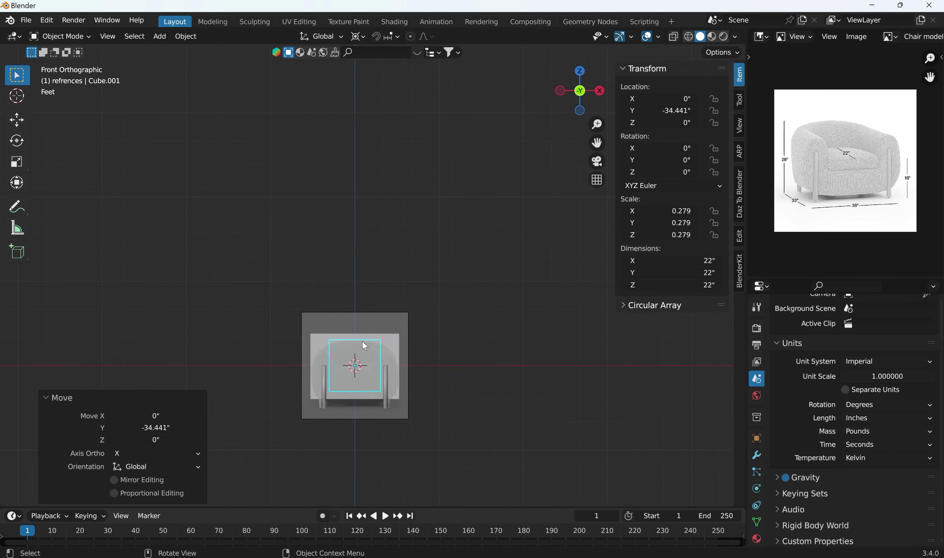
{"action": "scroll", "coordinate": [355, 388], "scroll_direction": "up", "scroll_amount": 2}
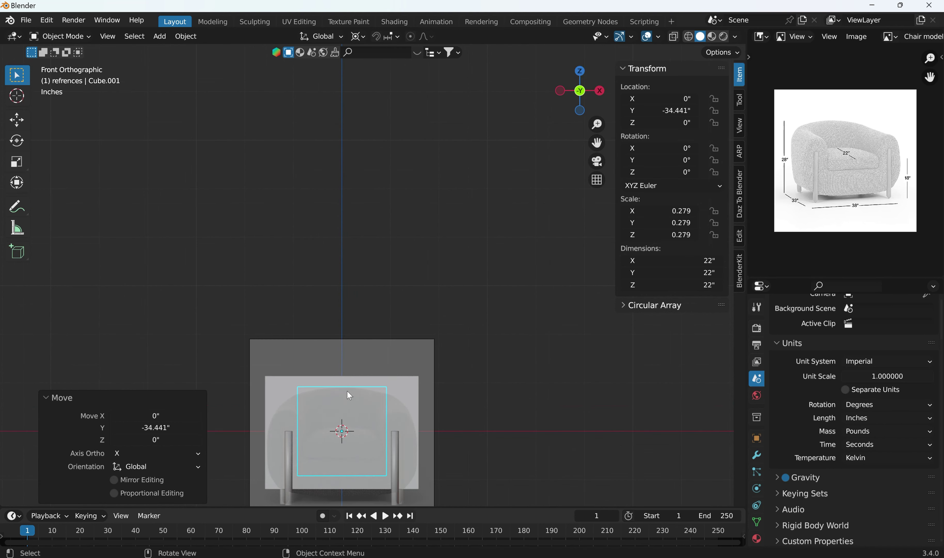
{"action": "middle_click_drag", "start_coordinate": [346, 396], "coordinate": [363, 353], "text": "shift"}
{"action": "scroll", "coordinate": [350, 388], "scroll_direction": "up", "scroll_amount": 1}
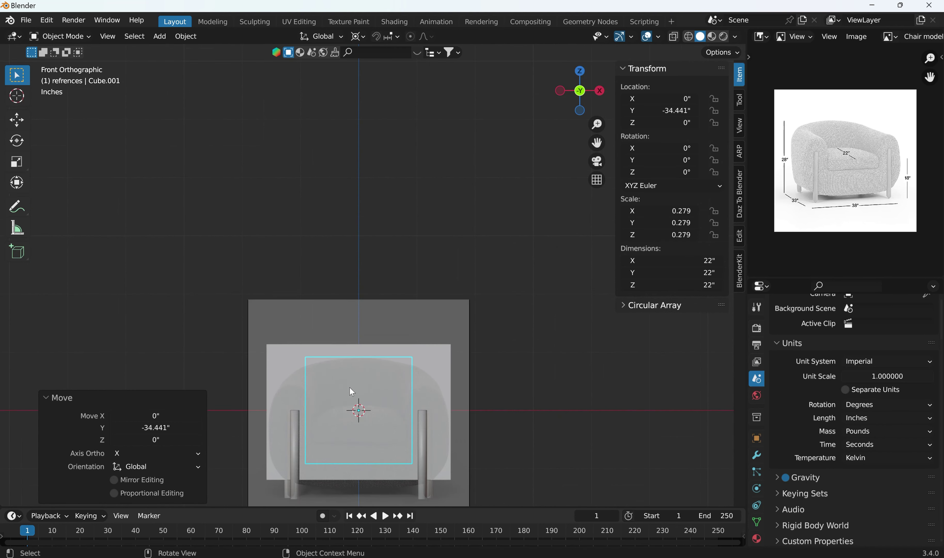
{"action": "key", "text": "g"}
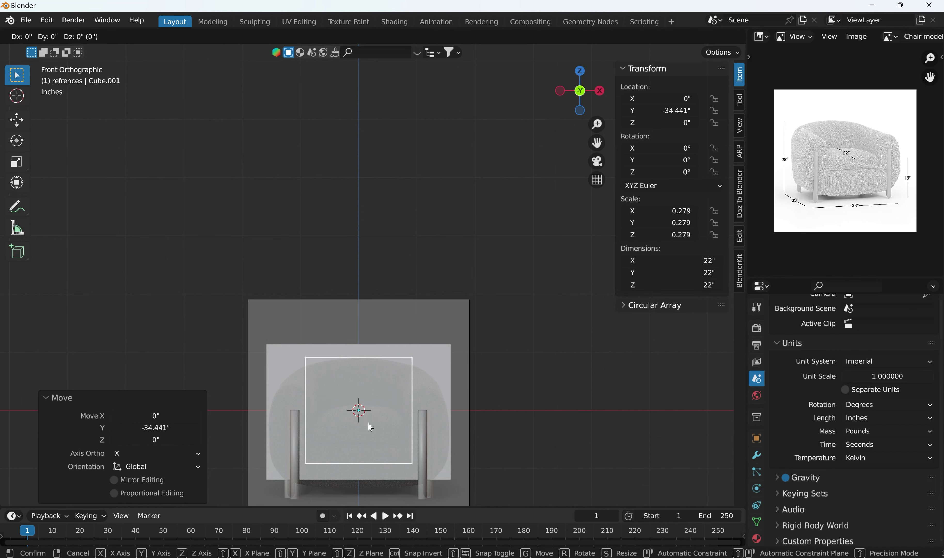
{"action": "key", "text": "z"}
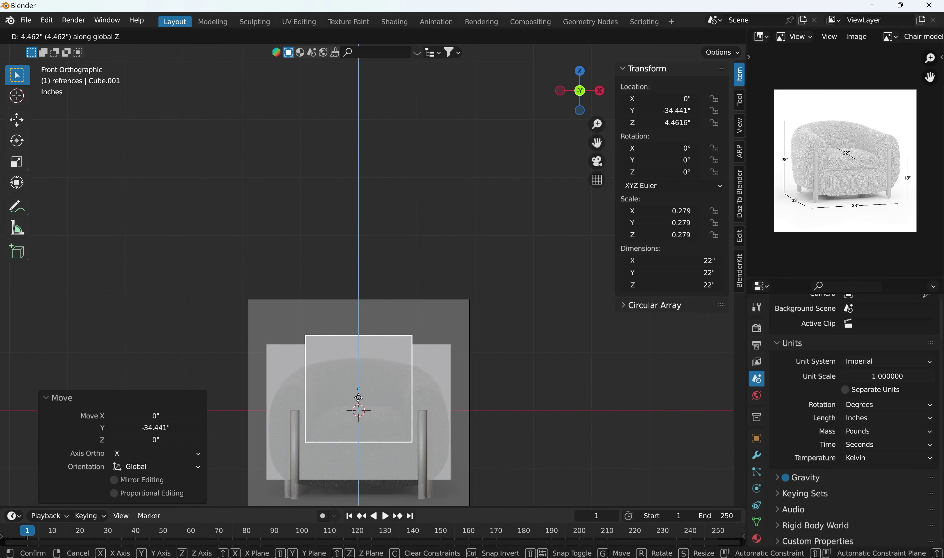
{"action": "left_click", "coordinate": [359, 397]}
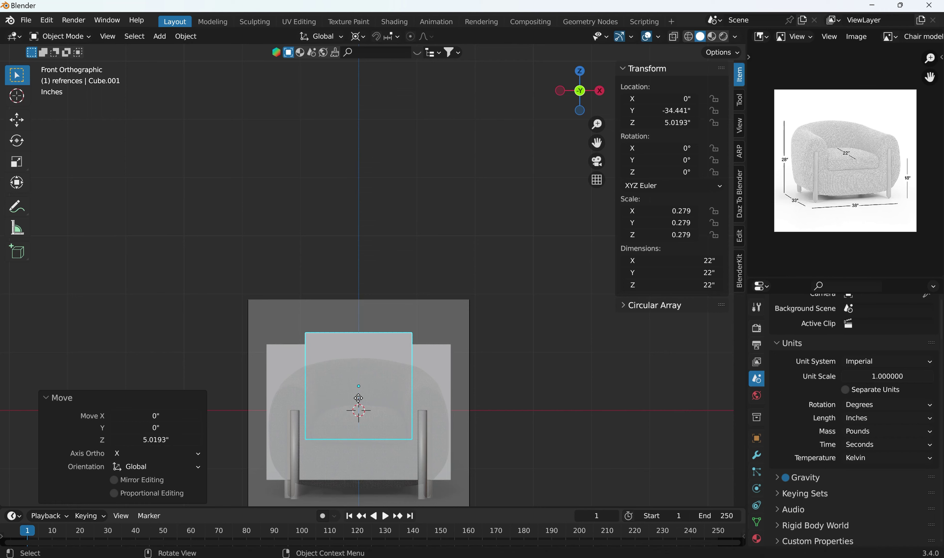
{"action": "left_click", "coordinate": [534, 333]}
Move the 22-inch cube back about 7.9 inches along Y to line up its front with the large cube's front face
{"action": "middle_click_drag", "start_coordinate": [531, 331], "coordinate": [487, 293]}
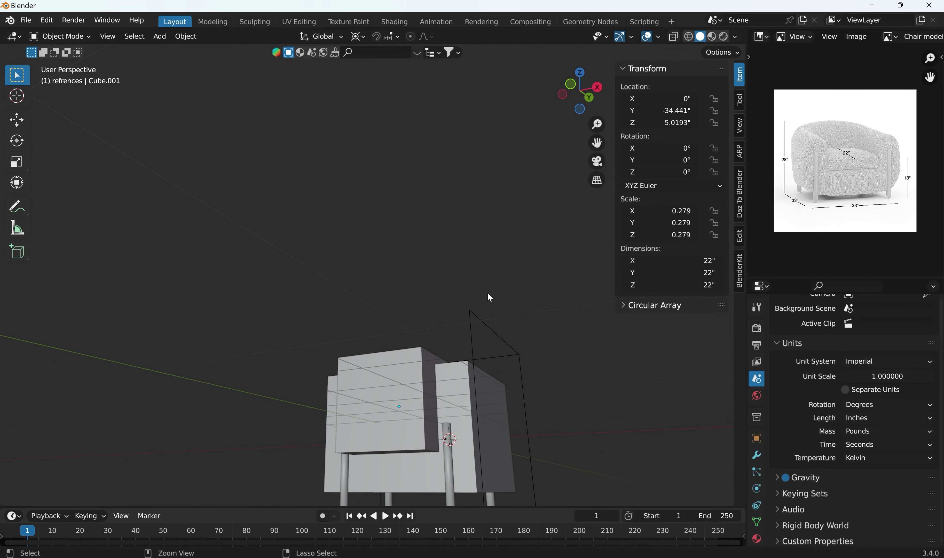
{"action": "key", "text": "ctrl+KP_3"}
{"action": "left_click", "coordinate": [265, 348]}
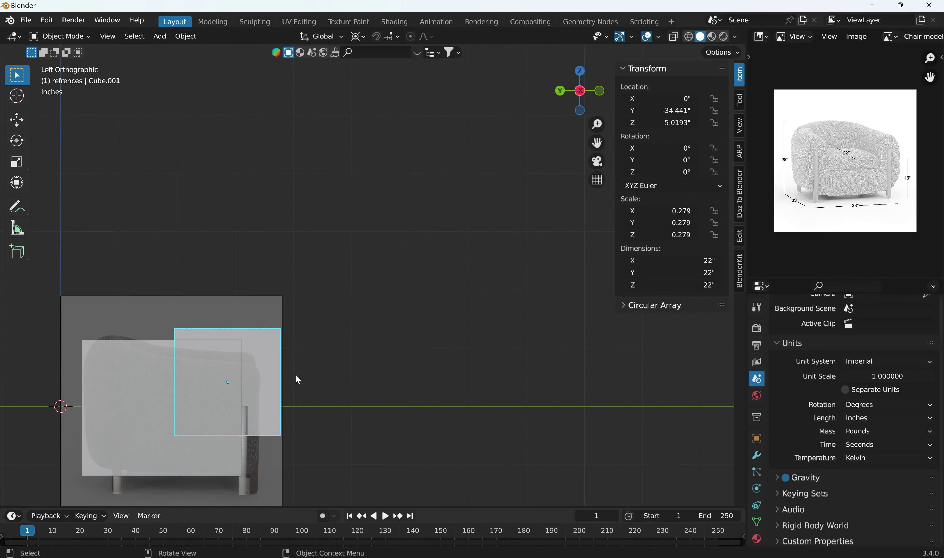
{"action": "key", "text": "g"}
{"action": "key", "text": "y"}
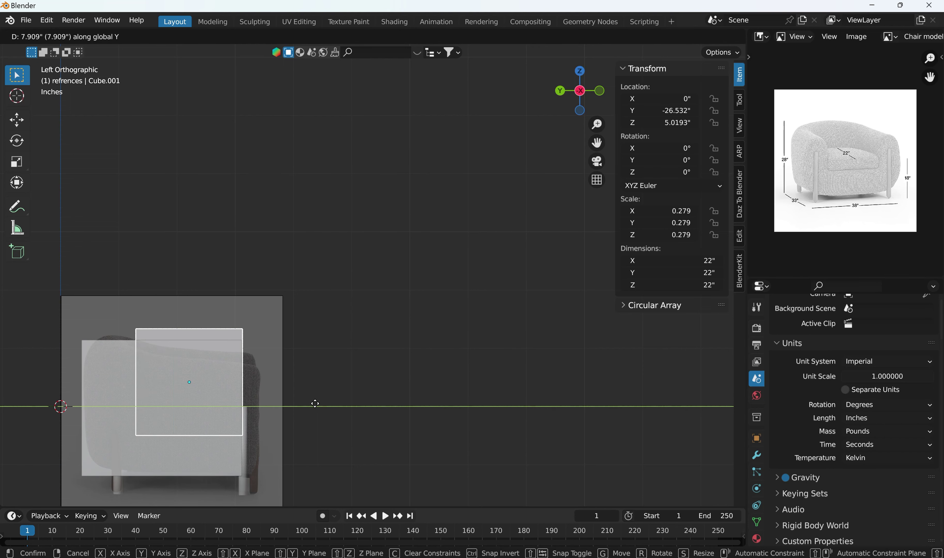
{"action": "left_click", "coordinate": [316, 401]}
{"action": "middle_click_drag", "start_coordinate": [290, 378], "coordinate": [189, 375]}
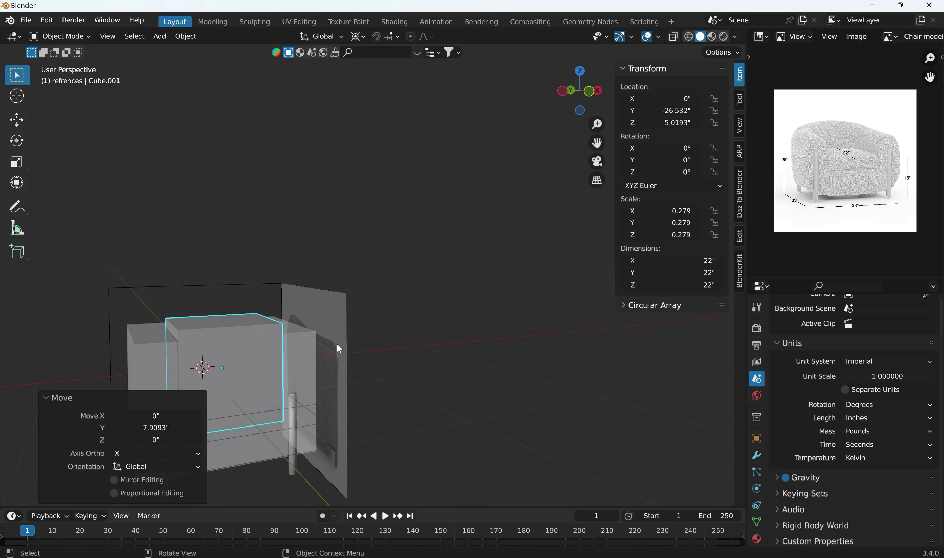
{"action": "key", "text": "KP_7"}
{"action": "middle_click_drag", "start_coordinate": [396, 204], "coordinate": [481, 386], "text": "shift"}
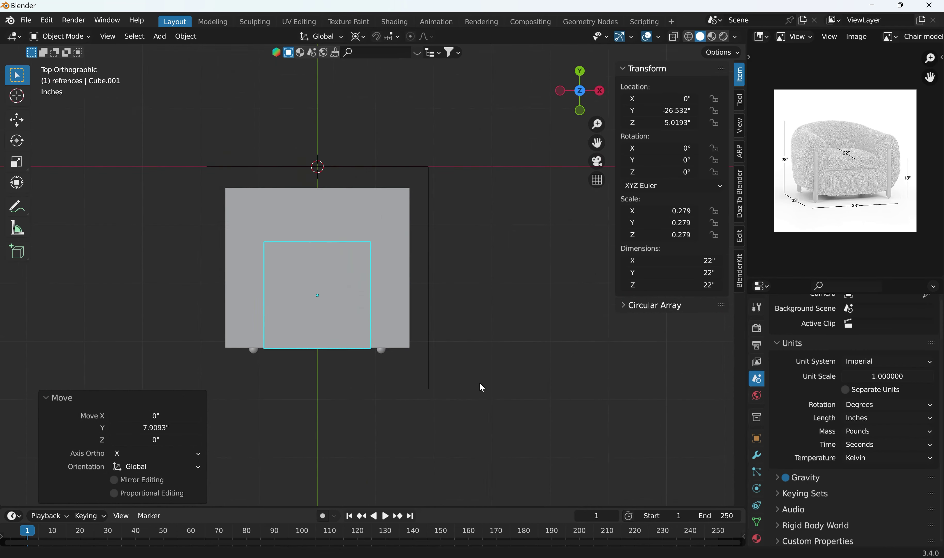
{"action": "middle_click_drag", "start_coordinate": [490, 282], "coordinate": [289, 349]}
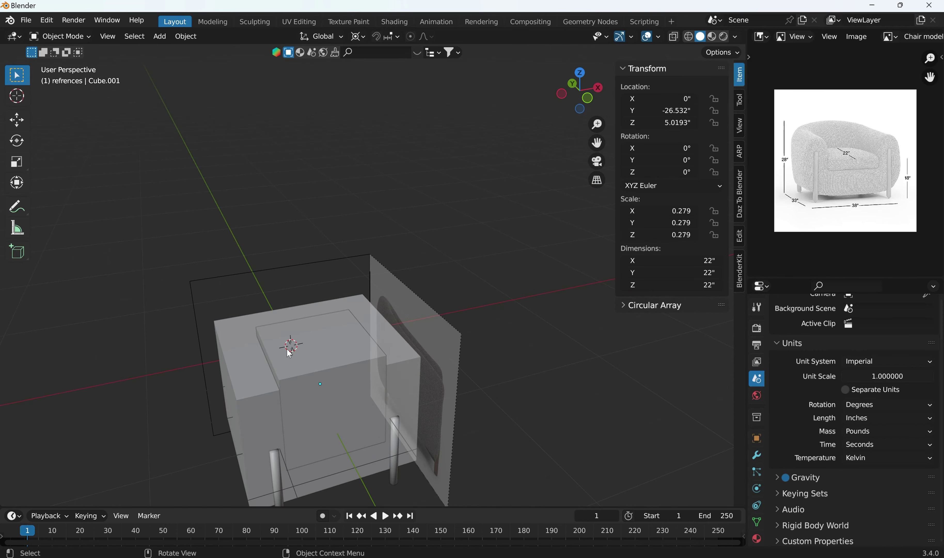
Try a Boolean difference on the two cubes with the 22-inch cube as the active object
{"action": "left_click", "coordinate": [245, 378]}
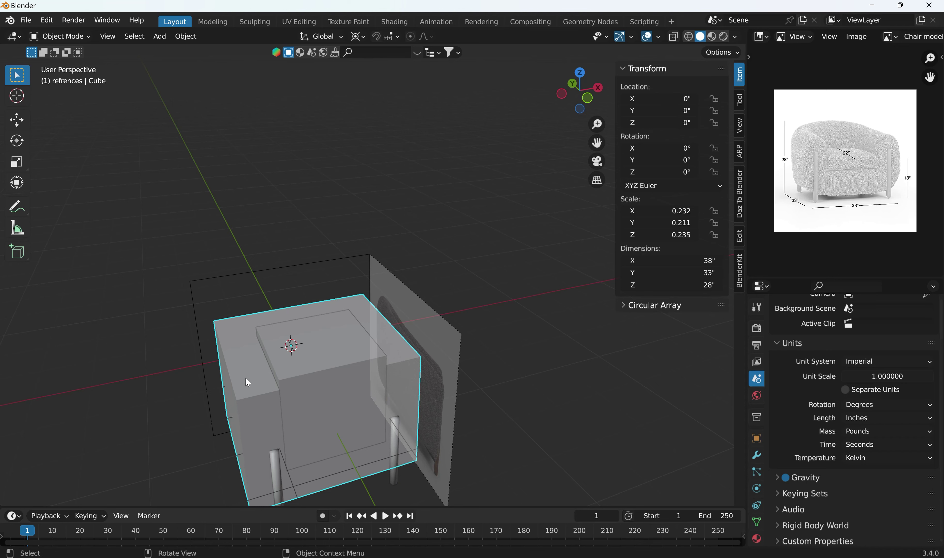
{"action": "left_click", "coordinate": [302, 377], "text": "shift"}
{"action": "mouse_move", "coordinate": [308, 418]}
{"action": "middle_mouse_down"}
{"action": "mouse_move", "coordinate": [293, 354]}
{"action": "mouse_move", "coordinate": [303, 404]}
{"action": "middle_mouse_up"}
{"action": "left_click", "coordinate": [506, 348]}
{"action": "left_click", "coordinate": [340, 346]}
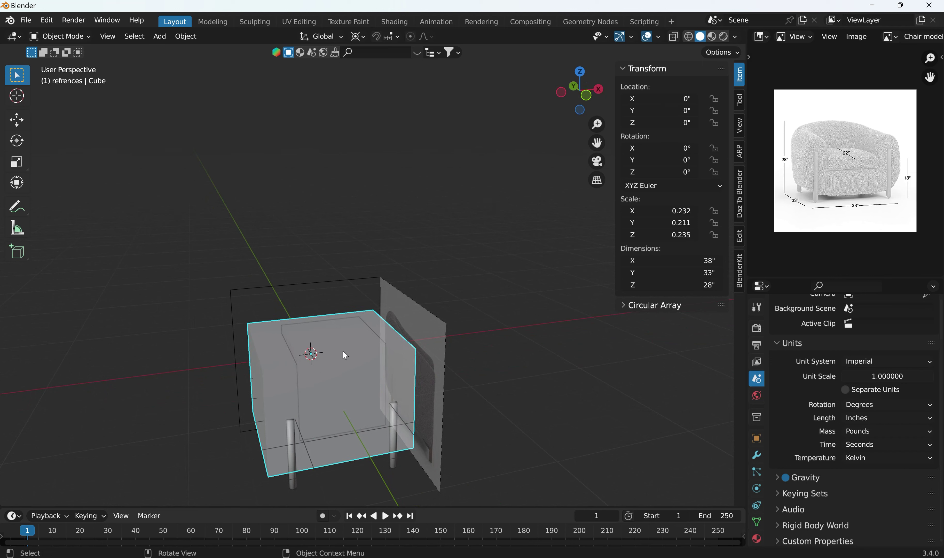
{"action": "left_click", "coordinate": [345, 354], "text": "shift"}
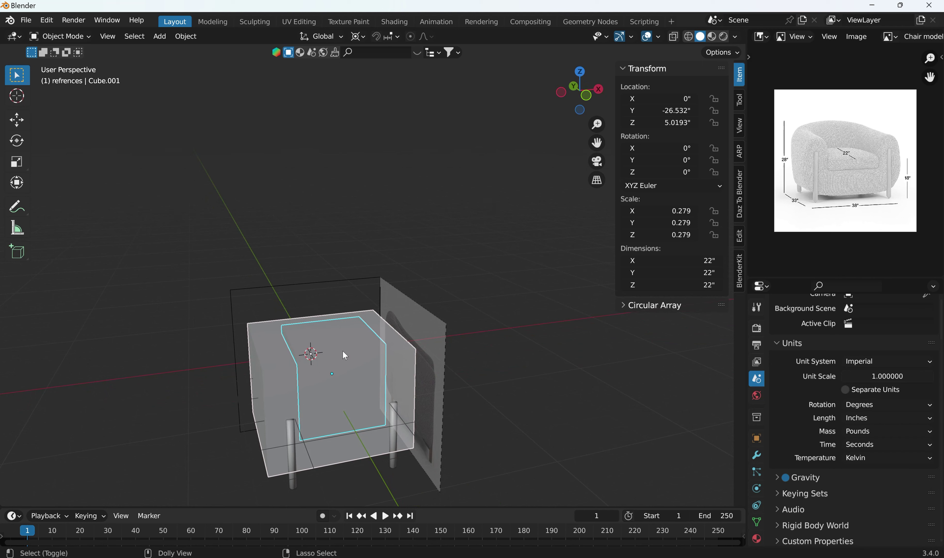
{"action": "key", "text": "shift+ctrl+b"}
{"action": "key", "text": "Return"}
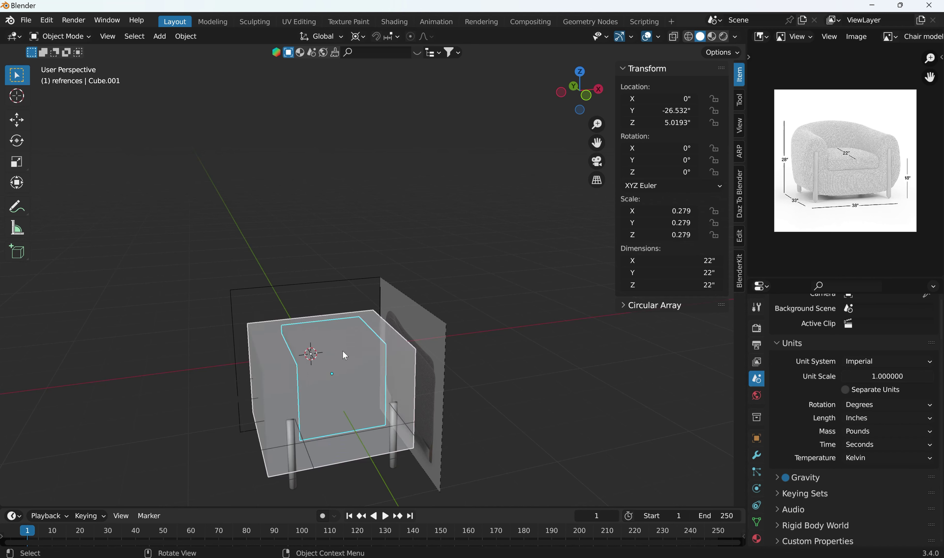
Subtract the 22-inch cube from the large cube with a Boolean difference to hollow out the seat opening
{"action": "left_click", "coordinate": [532, 274]}
{"action": "left_click", "coordinate": [268, 370]}
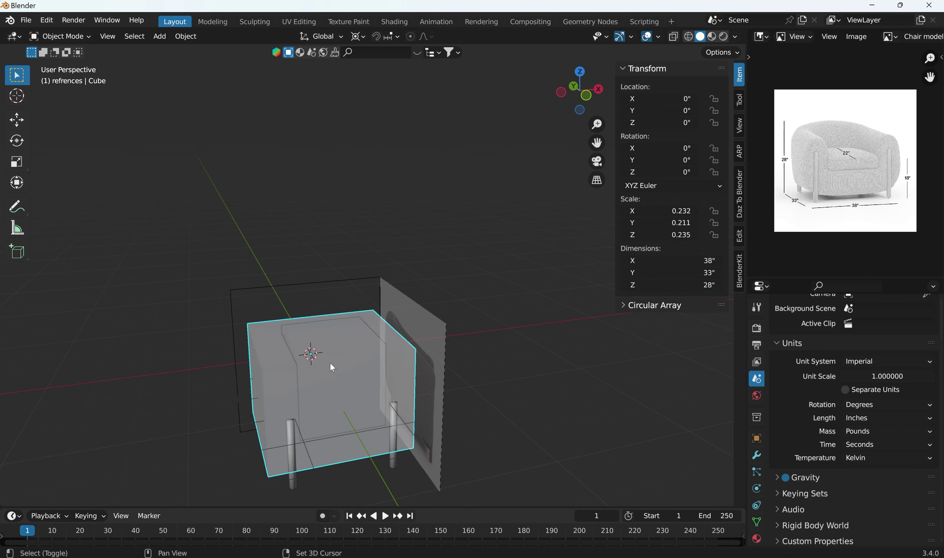
{"action": "left_click", "coordinate": [330, 363]}
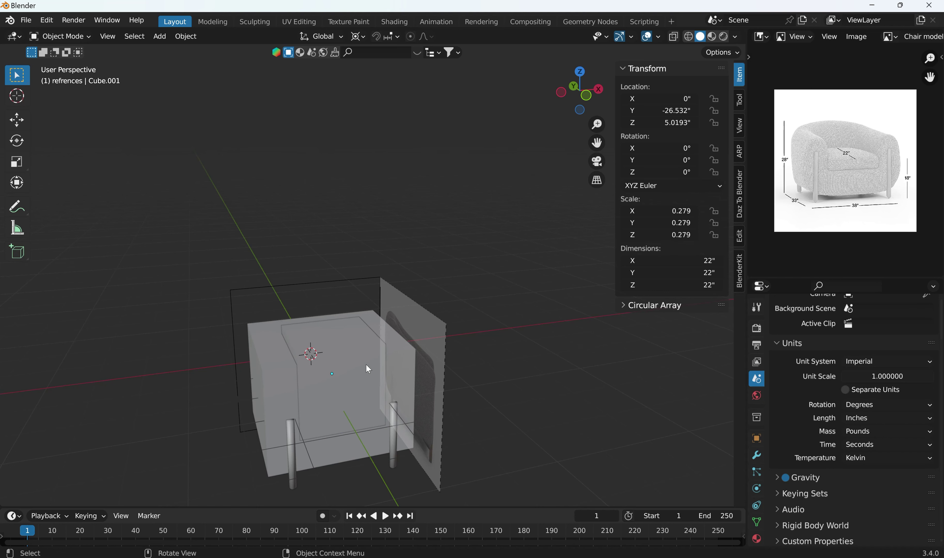
{"action": "left_click", "coordinate": [283, 364], "text": "shift"}
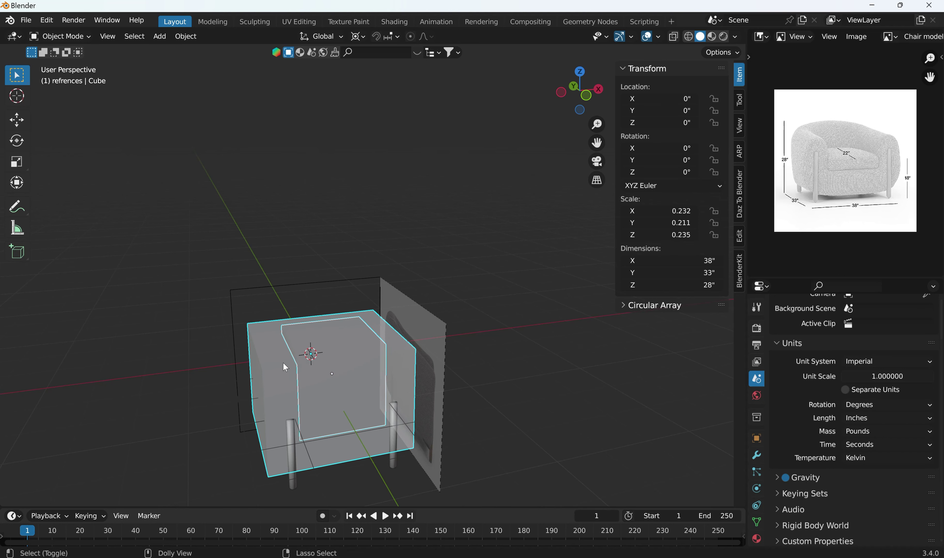
{"action": "key", "text": "ctrl+shift+b"}
{"action": "left_click", "coordinate": [283, 362]}
{"action": "mouse_move", "coordinate": [342, 368]}
{"action": "middle_mouse_down"}
{"action": "mouse_move", "coordinate": [266, 407]}
{"action": "mouse_move", "coordinate": [358, 376]}
{"action": "middle_mouse_up"}
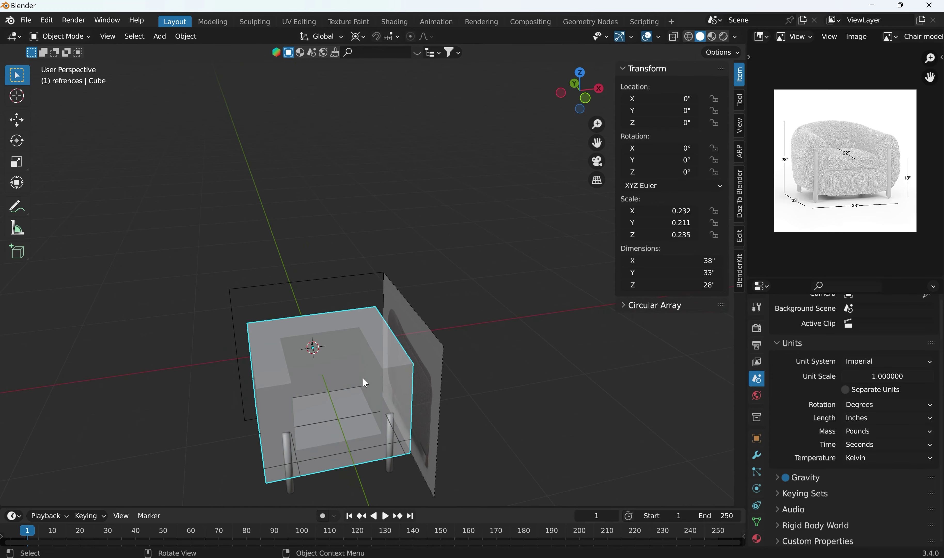
Switch the editor area showing the chair reference photo to the Outliner
{"action": "key", "text": "KP_1"}
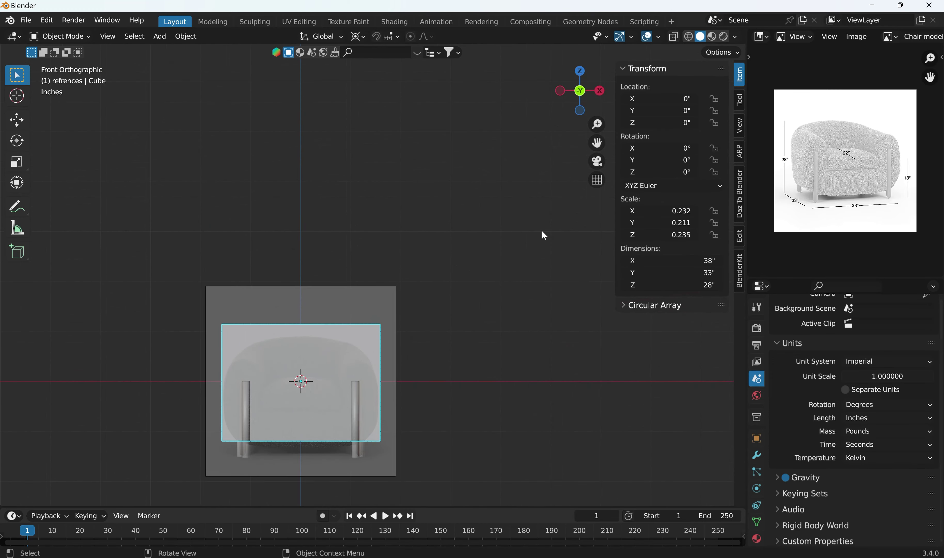
{"action": "scroll", "coordinate": [442, 194], "scroll_direction": "down", "scroll_amount": 1}
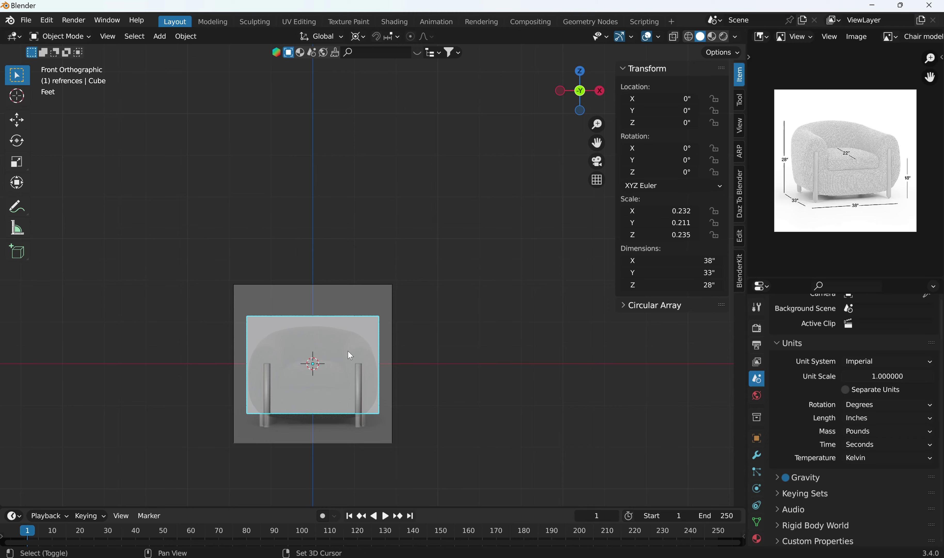
{"action": "middle_click_drag", "start_coordinate": [347, 350], "coordinate": [490, 284], "text": "shift"}
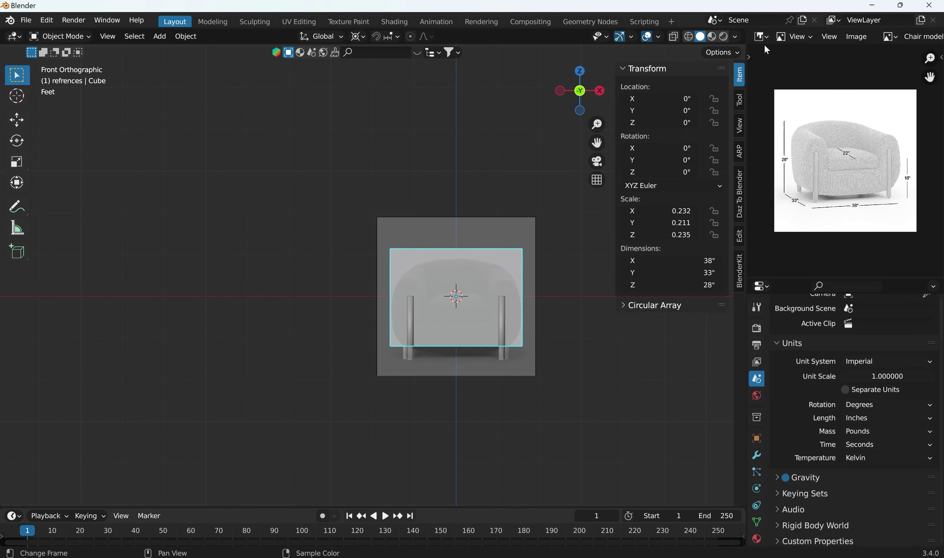
{"action": "left_click", "coordinate": [761, 36]}
{"action": "left_click", "coordinate": [695, 70]}
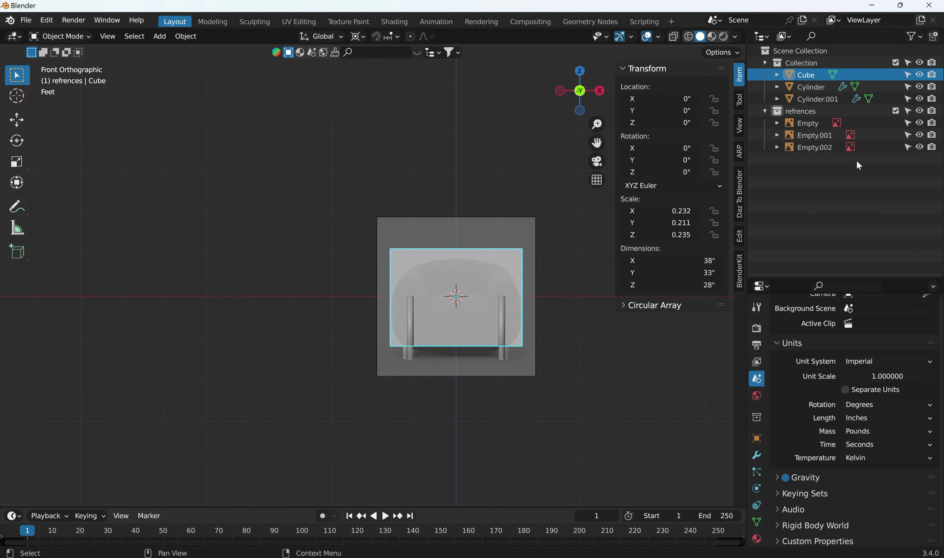
Make the refrences collection unselectable in the viewport and clear the selection
{"action": "left_click", "coordinate": [907, 109]}
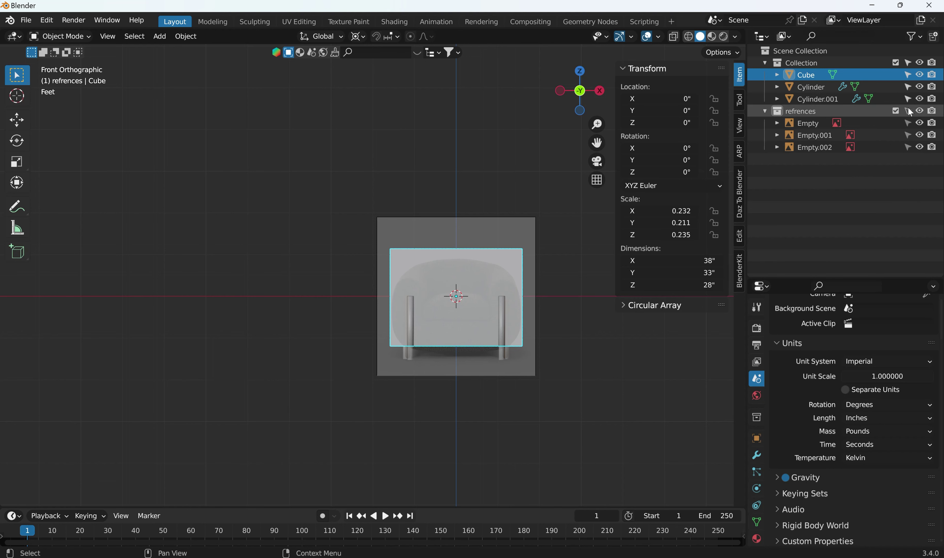
{"action": "middle_click_drag", "start_coordinate": [556, 251], "coordinate": [437, 293]}
{"action": "left_click", "coordinate": [427, 148]}
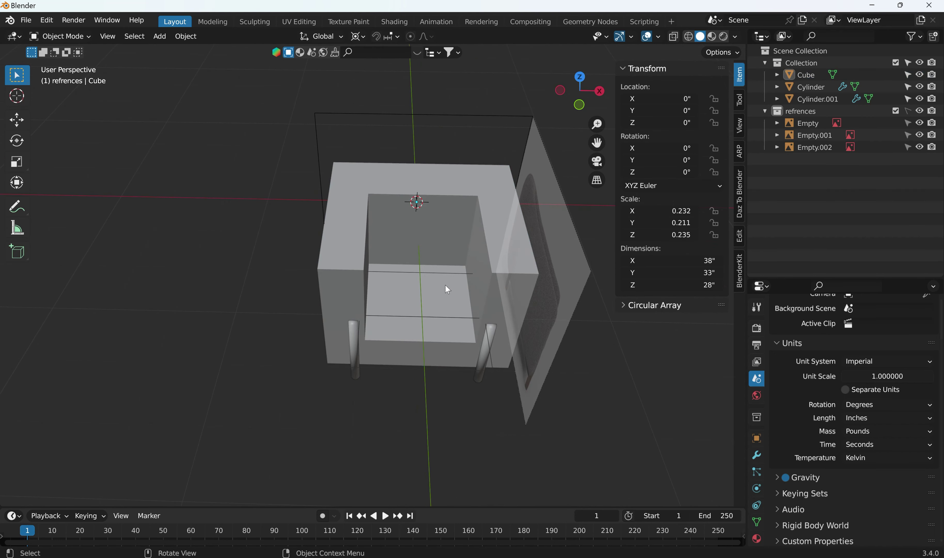
Try a Subdivision Surface modifier with viewport level 2 on the hollowed-out cube and remove it
{"action": "left_click", "coordinate": [444, 297]}
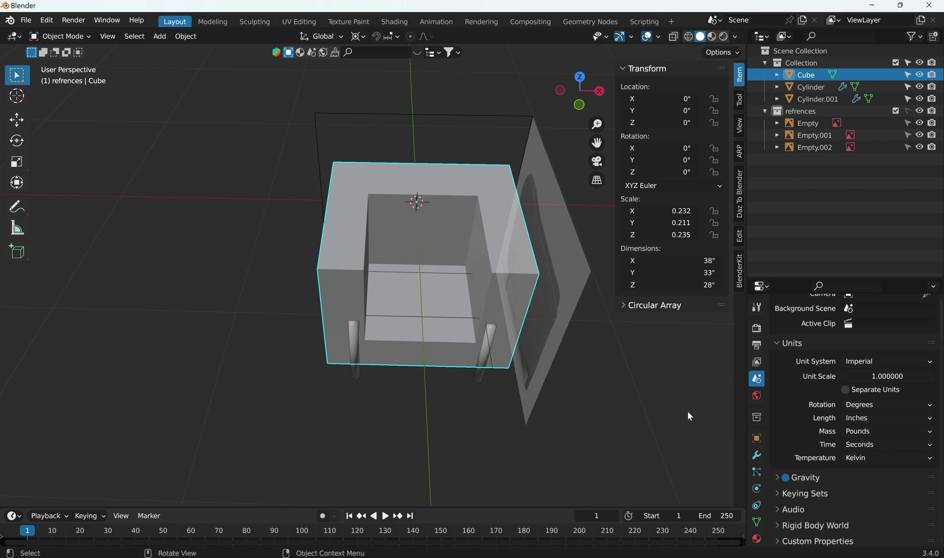
{"action": "left_click", "coordinate": [756, 455]}
{"action": "left_click", "coordinate": [799, 328]}
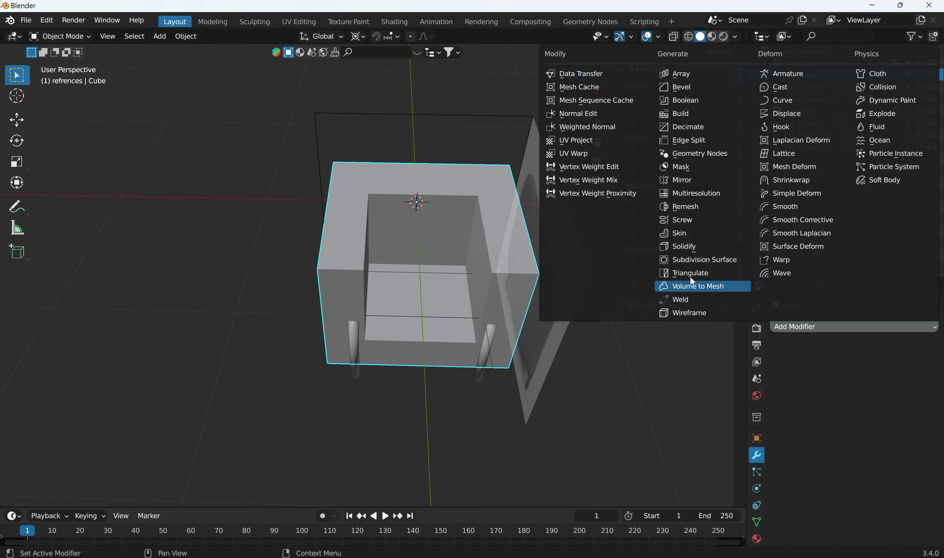
{"action": "left_click", "coordinate": [688, 260]}
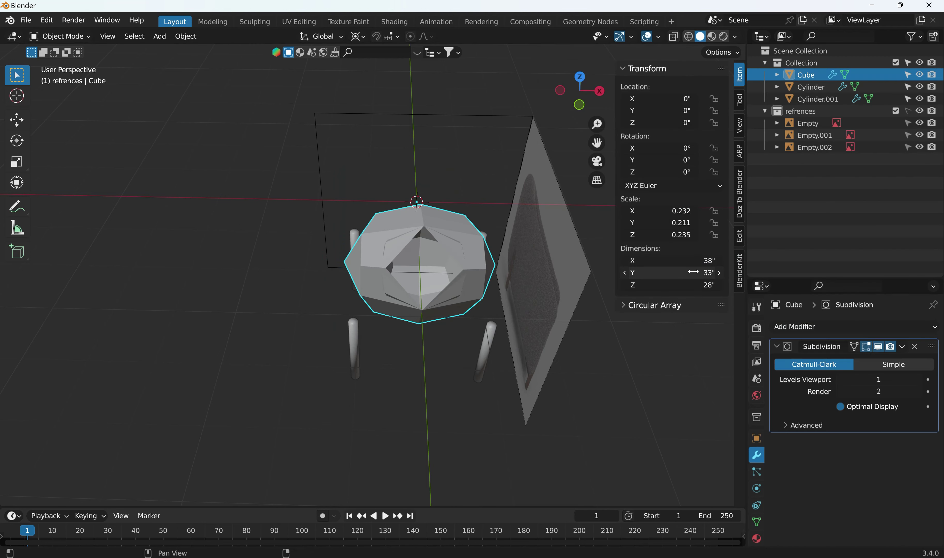
{"action": "middle_click_drag", "start_coordinate": [499, 330], "coordinate": [494, 268]}
{"action": "left_click", "coordinate": [918, 380]}
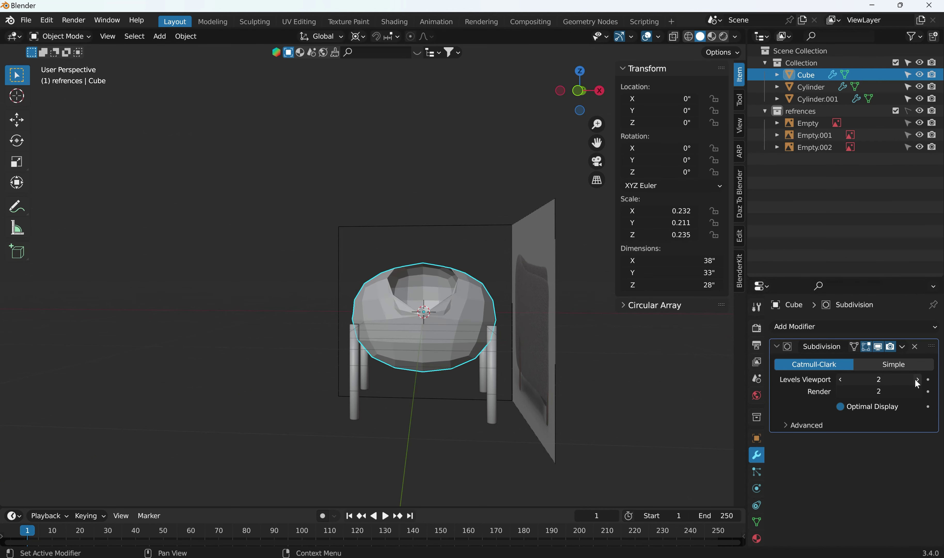
{"action": "middle_click_drag", "start_coordinate": [510, 381], "coordinate": [556, 361]}
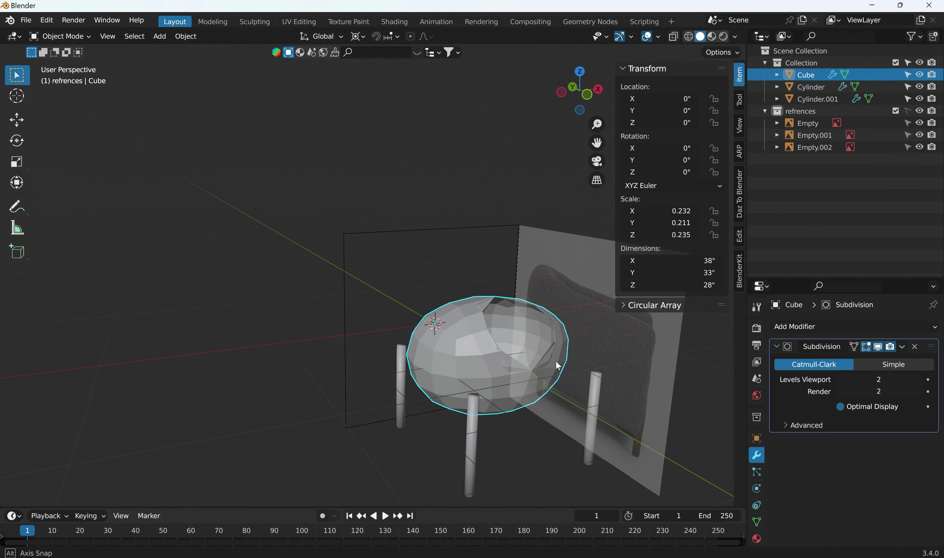
{"action": "left_click", "coordinate": [914, 347]}
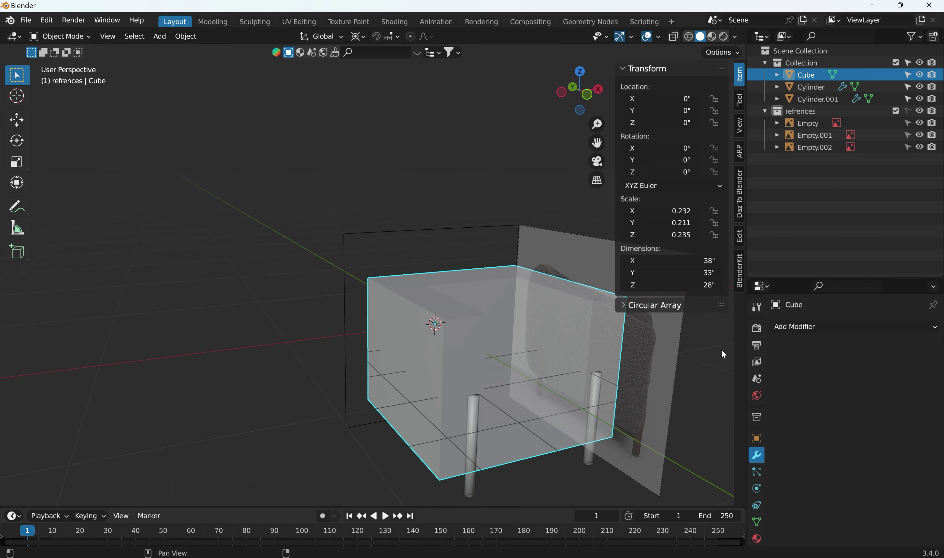
Examine the hollowed-out cube's mesh in Edit Mode
{"action": "middle_click_drag", "start_coordinate": [722, 348], "coordinate": [487, 347]}
{"action": "key", "text": "Tab"}
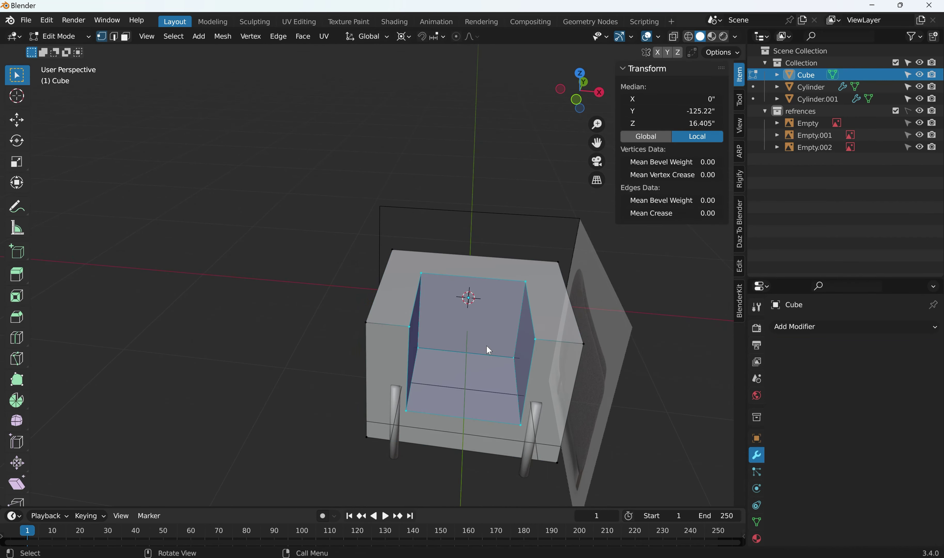
{"action": "key", "text": "a"}
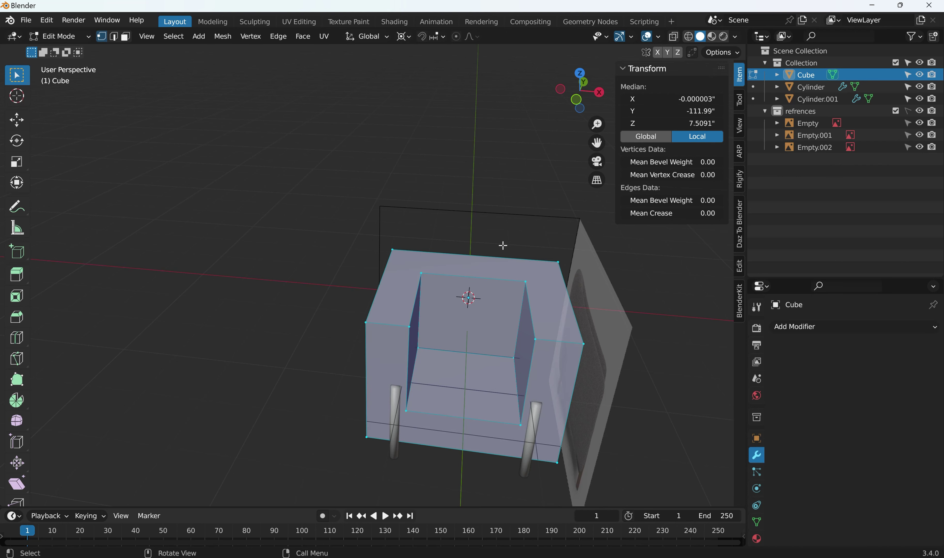
{"action": "key", "text": "alt+a"}
{"action": "middle_click_drag", "start_coordinate": [481, 297], "coordinate": [482, 317]}
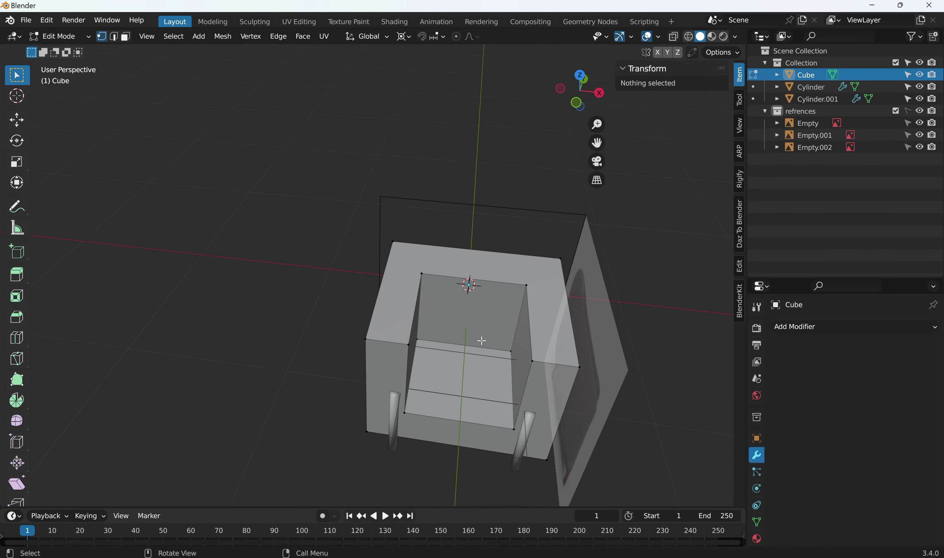
{"action": "scroll", "coordinate": [480, 339], "scroll_direction": "up", "scroll_amount": 2}
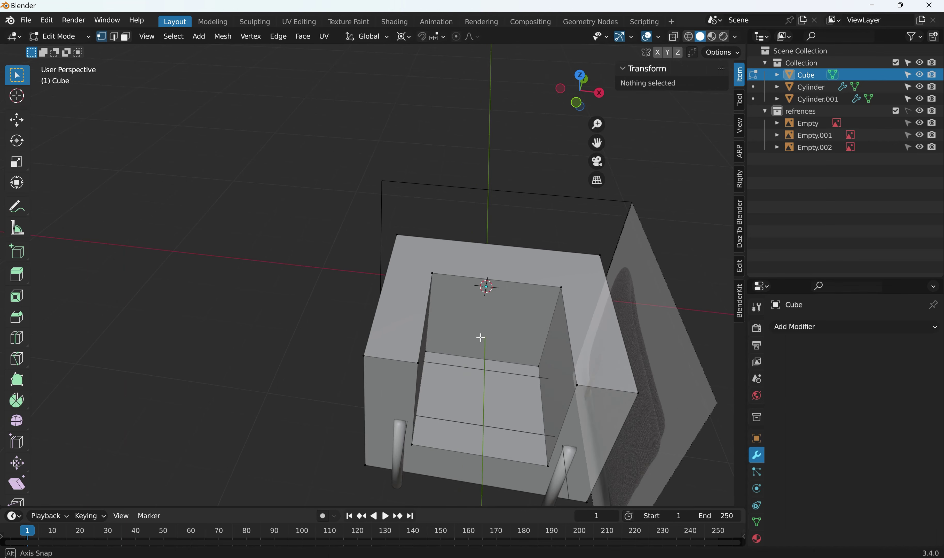
{"action": "mouse_move", "coordinate": [481, 337]}
{"action": "middle_mouse_down"}
{"action": "mouse_move", "coordinate": [486, 347]}
{"action": "mouse_move", "coordinate": [477, 330]}
{"action": "middle_mouse_up"}
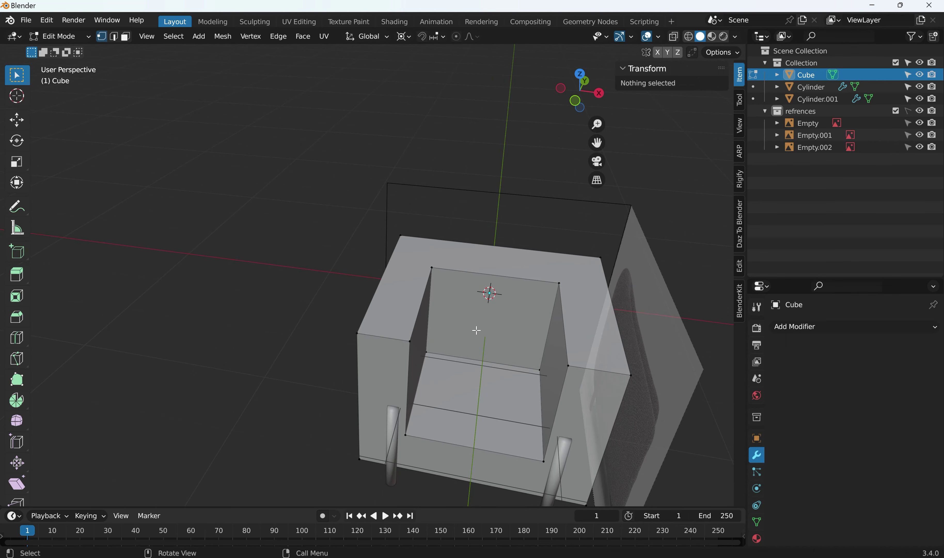
{"action": "key", "text": "Tab"}
{"action": "key", "text": "Tab"}
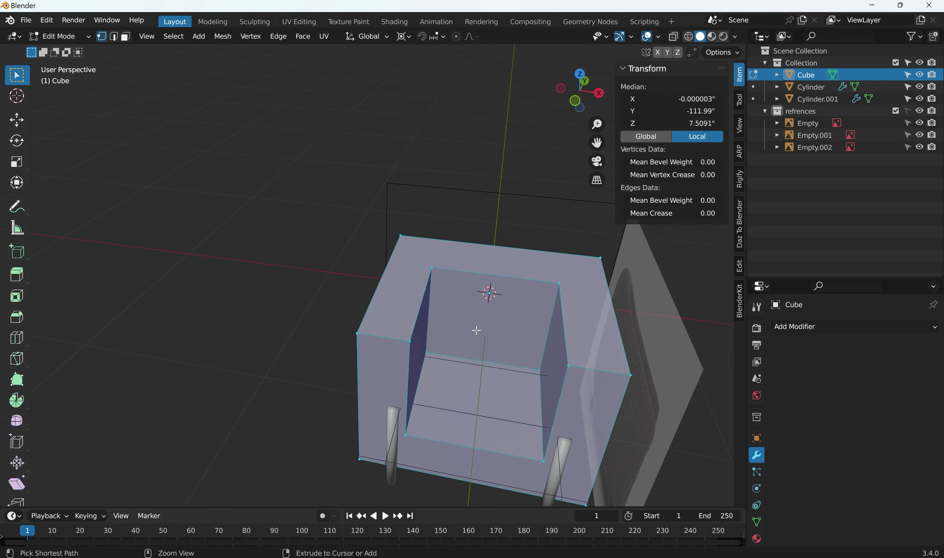
Try a level 1 Subdivision Surface on the hollowed-out cube
{"action": "key", "text": "Tab"}
{"action": "key", "text": "ctrl+2"}
{"action": "key", "text": "ctrl+1"}
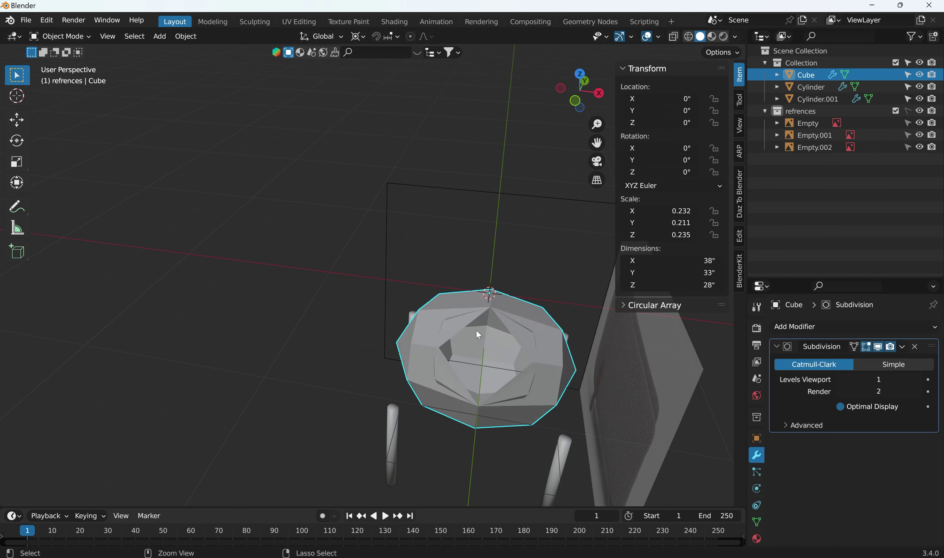
Undo the subdivision, the reference collection's selection lock and the Boolean cut to restore the separate 22-inch cube
{"action": "key", "text": "ctrl+z"}
{"action": "key", "text": "ctrl+z"}
{"action": "key", "text": "alt+a"}
{"action": "key", "text": "a"}
{"action": "key", "text": "alt+a"}
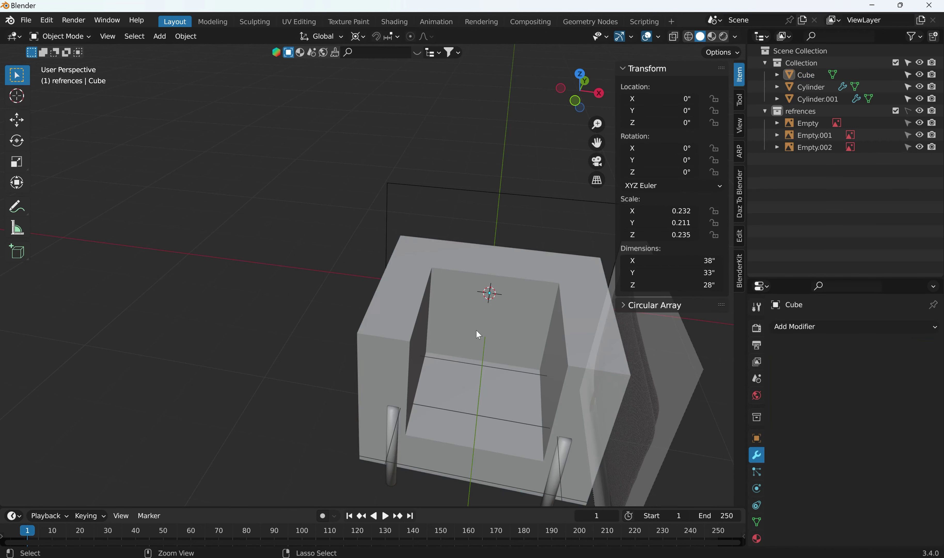
{"action": "key", "text": "a"}
{"action": "key", "text": "ctrl+v"}
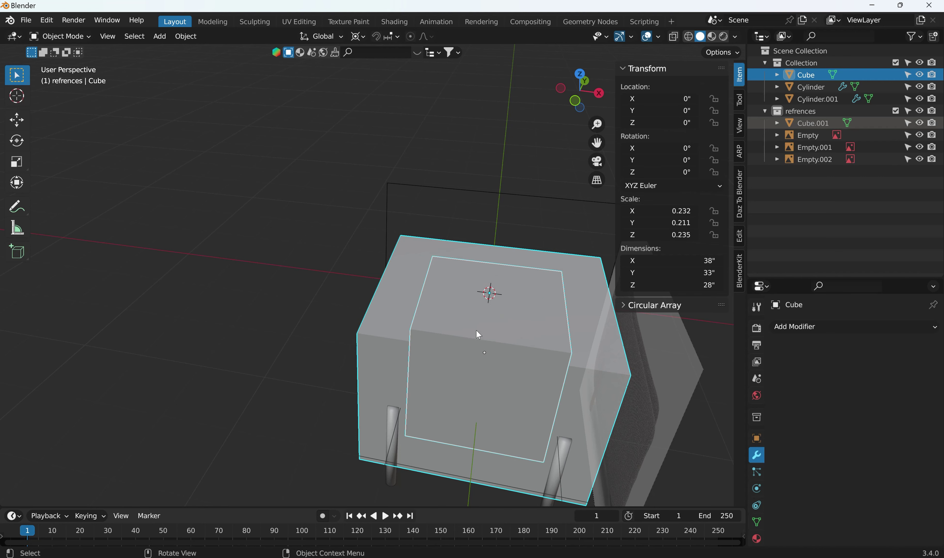
{"action": "middle_click_drag", "start_coordinate": [479, 334], "coordinate": [436, 169]}
{"action": "key", "text": "alt+a"}
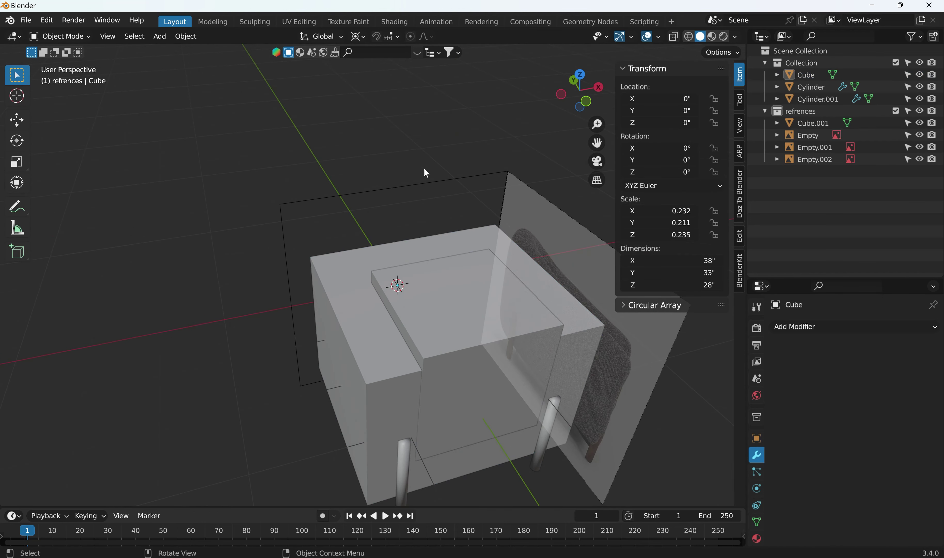
Open the large cube in Edit Mode from the top view and select its top face in face-select mode
{"action": "left_click", "coordinate": [352, 307]}
{"action": "key", "text": "KP_7"}
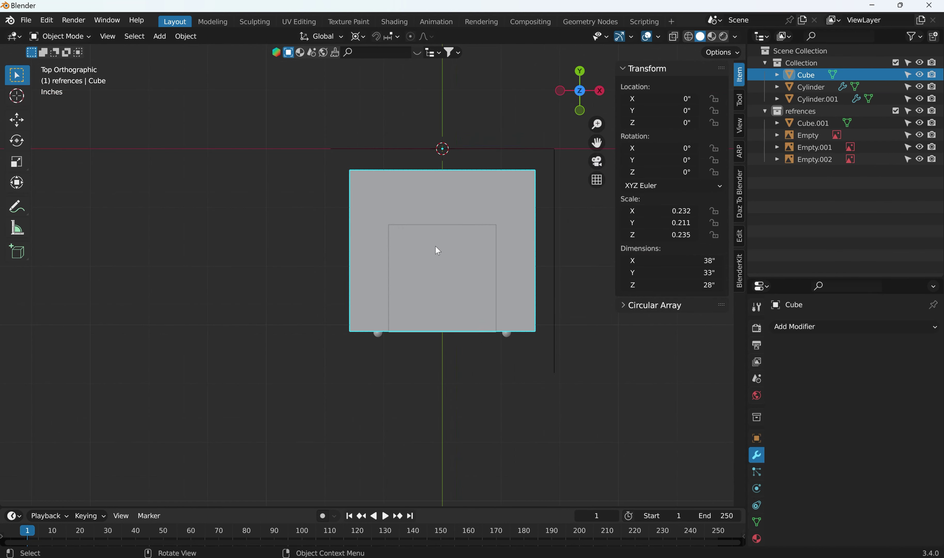
{"action": "middle_click_drag", "start_coordinate": [426, 258], "coordinate": [367, 275], "text": "shift"}
{"action": "scroll", "coordinate": [366, 273], "scroll_direction": "up", "scroll_amount": 2}
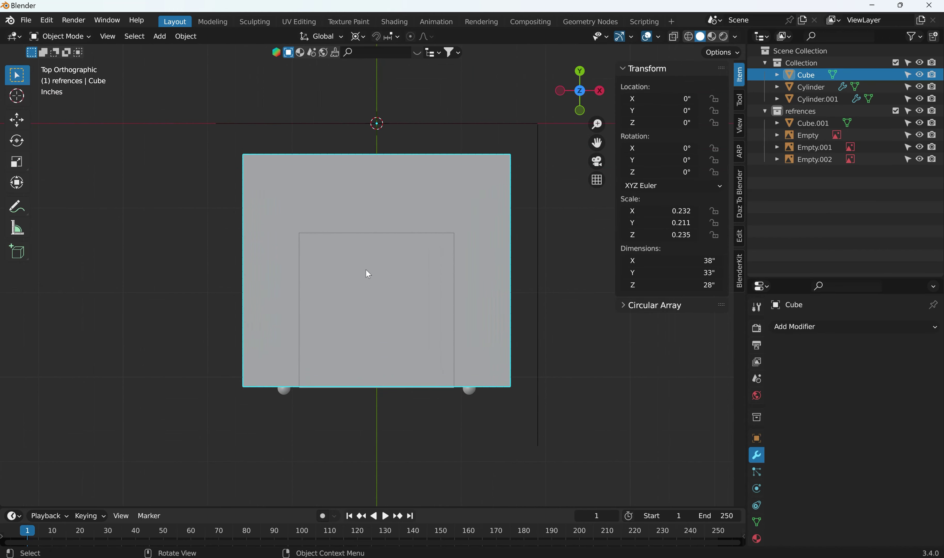
{"action": "key", "text": "Tab"}
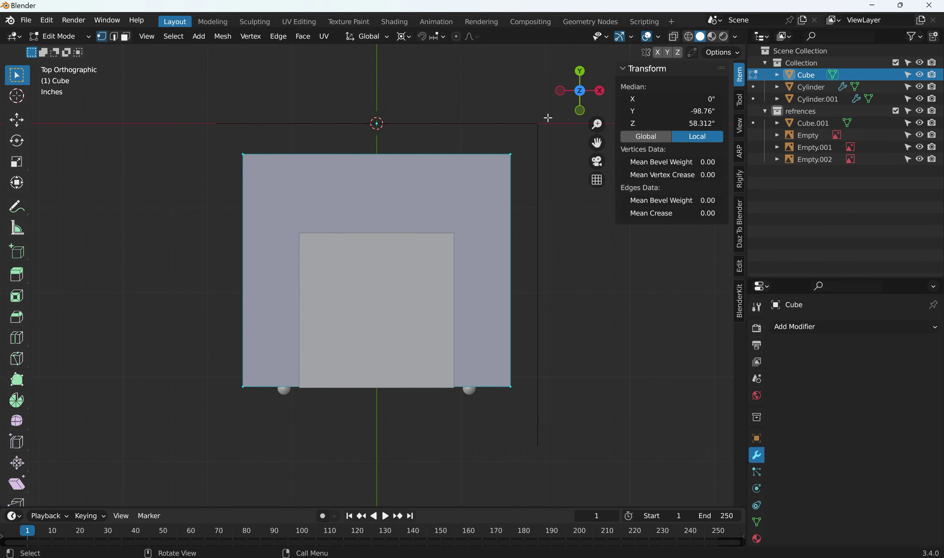
{"action": "left_click", "coordinate": [487, 108]}
{"action": "left_click", "coordinate": [126, 36]}
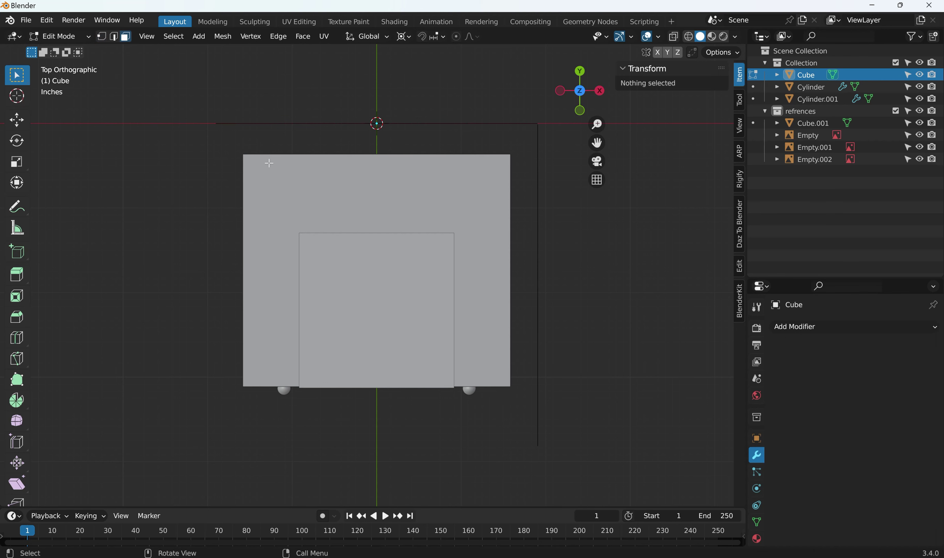
{"action": "left_click", "coordinate": [291, 185]}
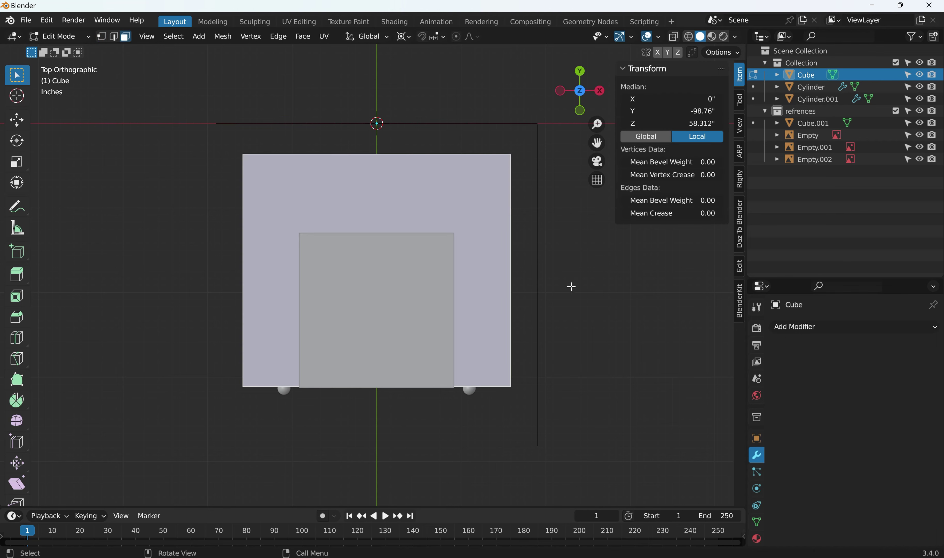
Try insetting the large cube's top face by 34.57" and moving the inset face -6.8102" along Y
{"action": "key", "text": "i"}
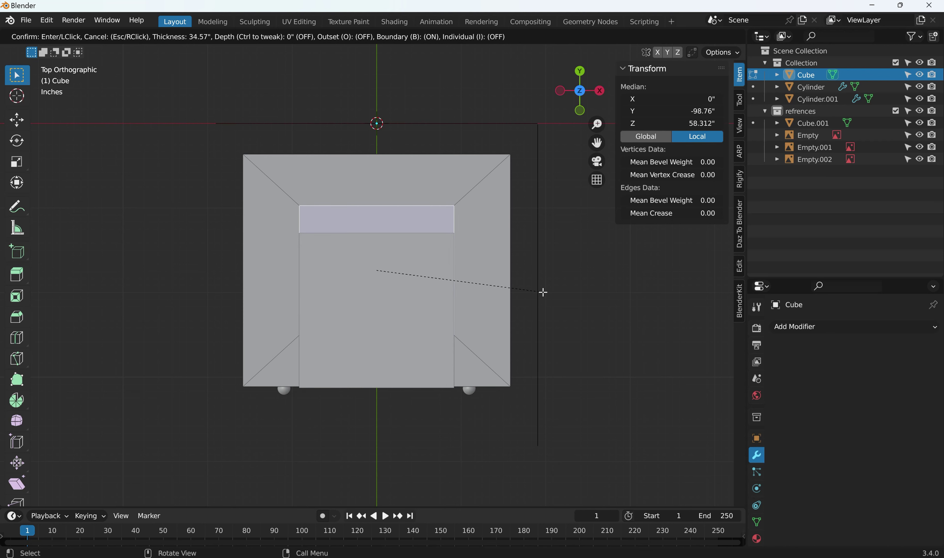
{"action": "left_click", "coordinate": [543, 291]}
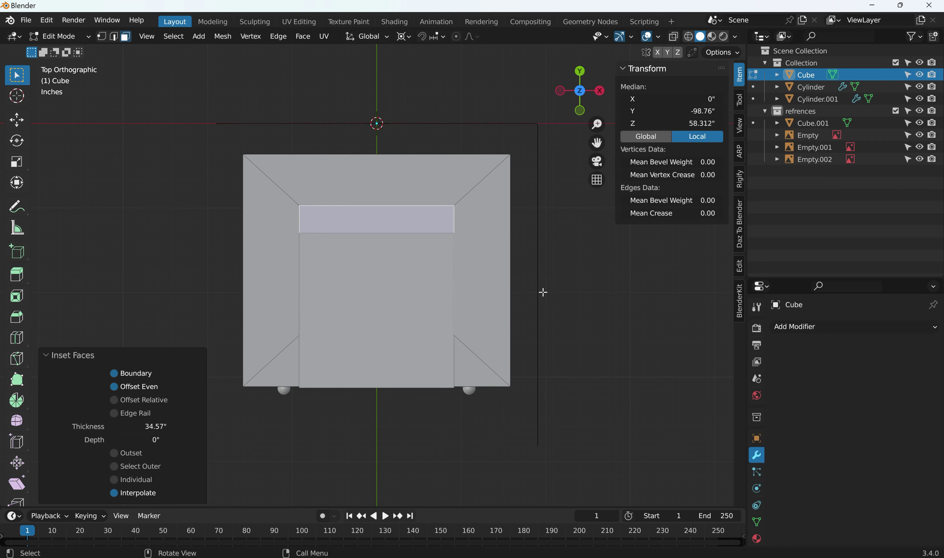
{"action": "left_click", "coordinate": [674, 36]}
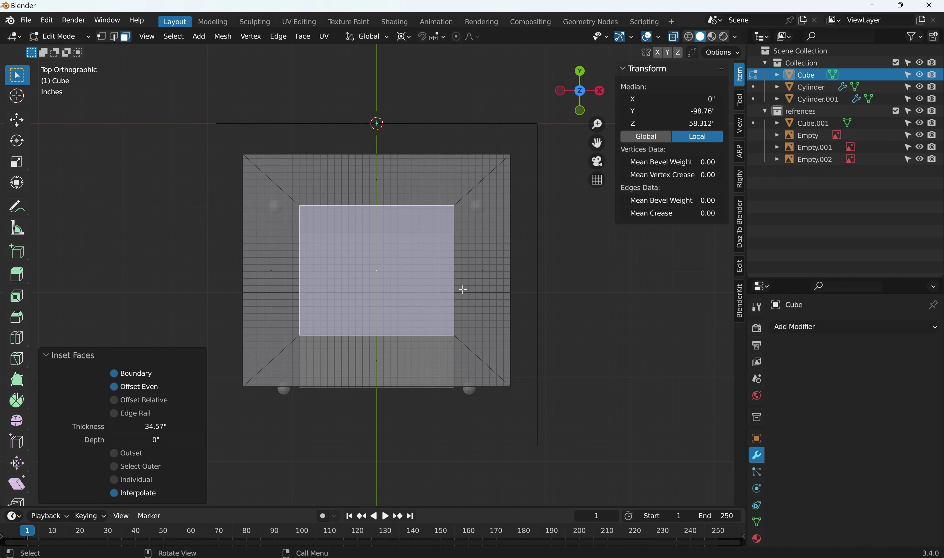
{"action": "key", "text": "g"}
{"action": "key", "text": "y"}
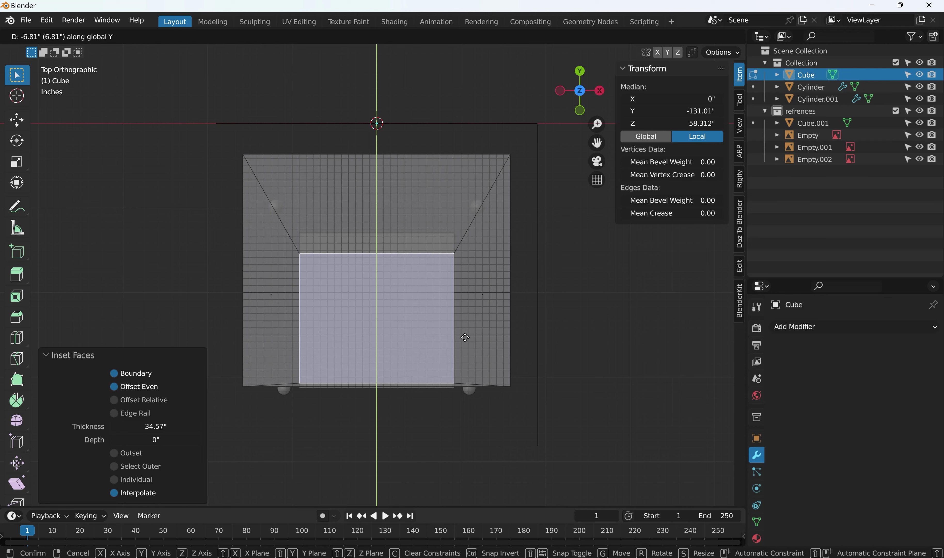
{"action": "left_click", "coordinate": [465, 337]}
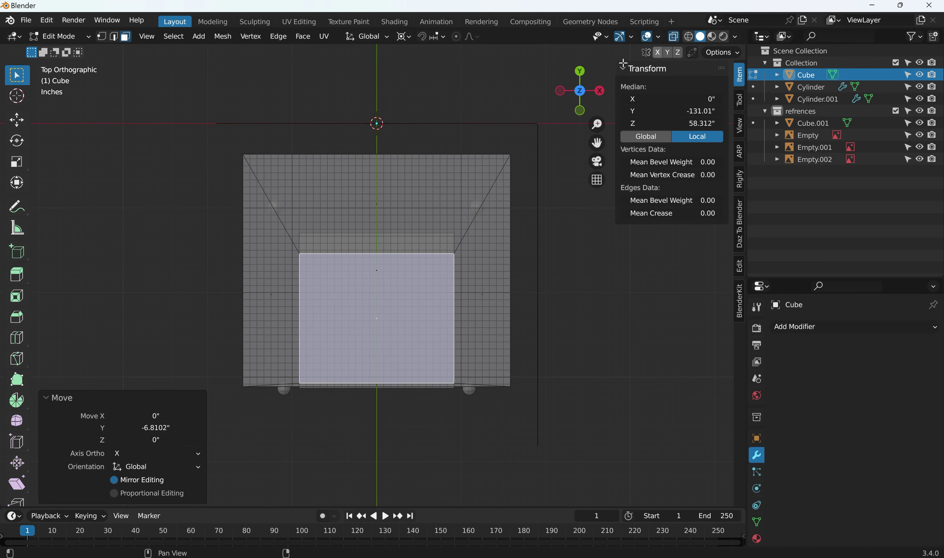
{"action": "key", "text": "Tab"}
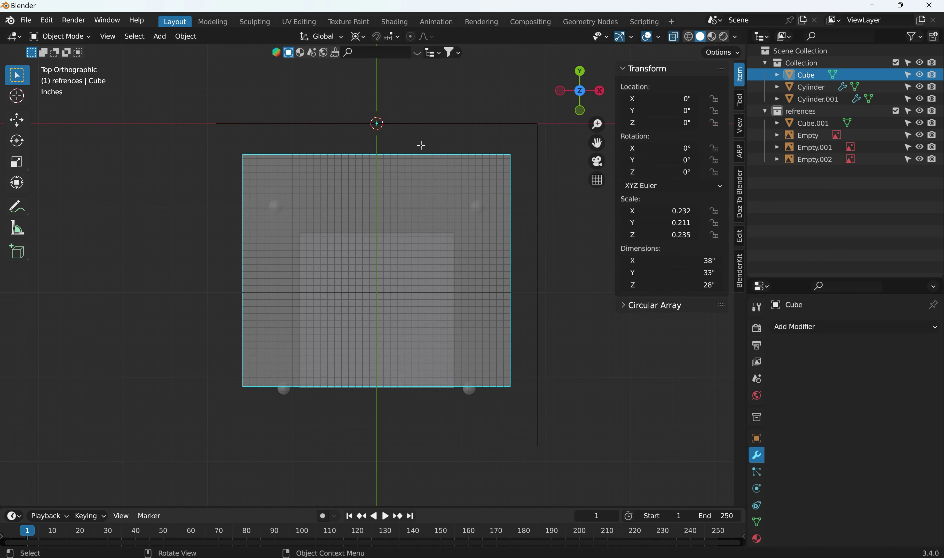
{"action": "key", "text": "Tab"}
{"action": "key", "text": "a"}
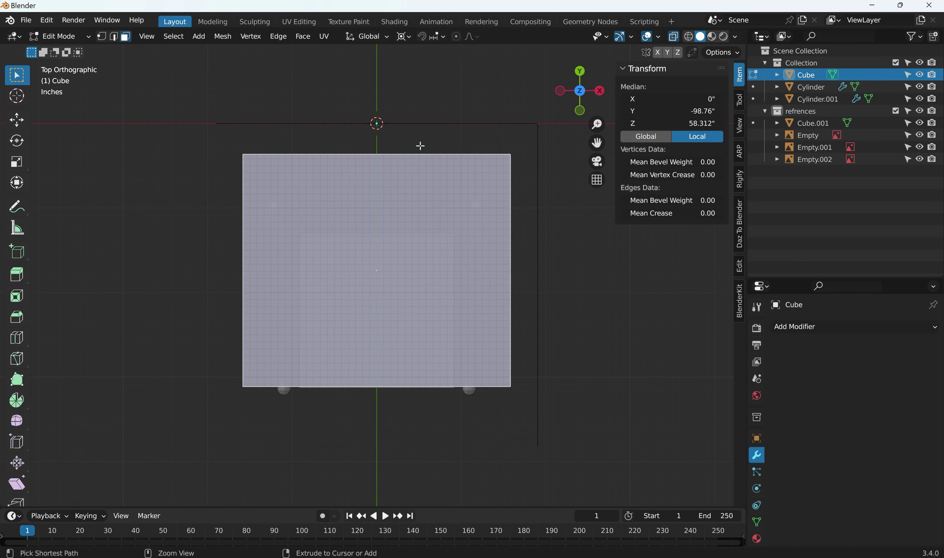
{"action": "key", "text": "alt+a"}
{"action": "key", "text": "Tab"}
{"action": "left_click", "coordinate": [470, 187]}
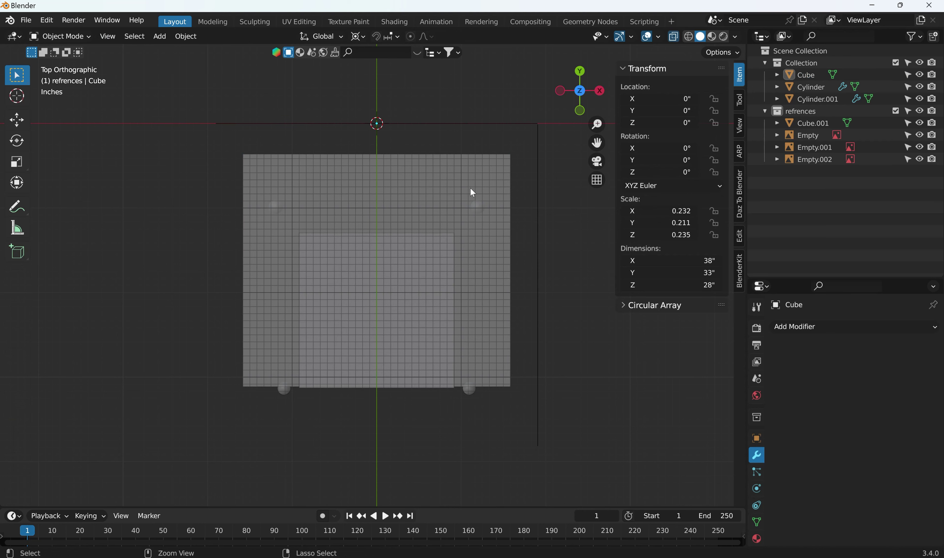
{"action": "left_click", "coordinate": [470, 187]}
{"action": "left_click", "coordinate": [470, 186]}
{"action": "key", "text": "alt+a"}
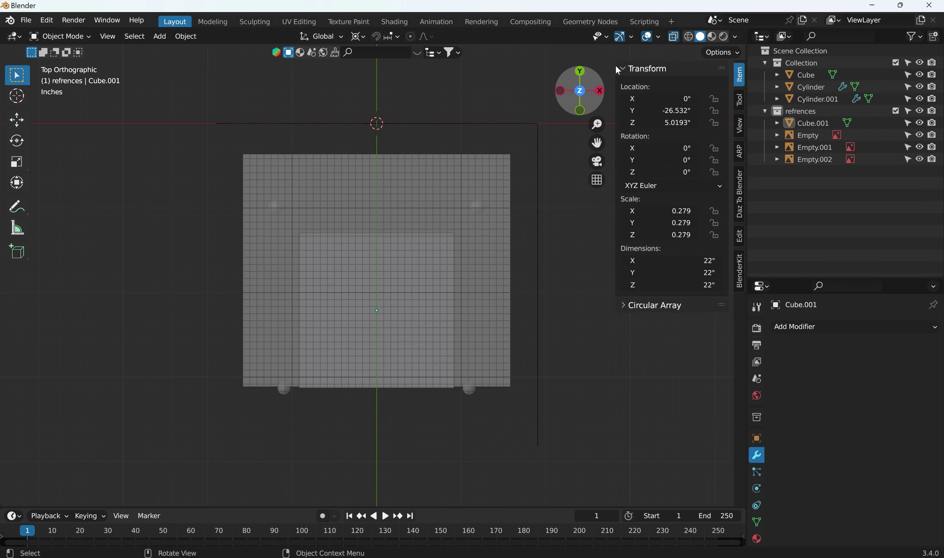
Turn off X-ray and try an Auto Boolean Difference on both cubes with the 22-inch cube active
{"action": "left_click", "coordinate": [672, 37]}
{"action": "left_click", "coordinate": [489, 157]}
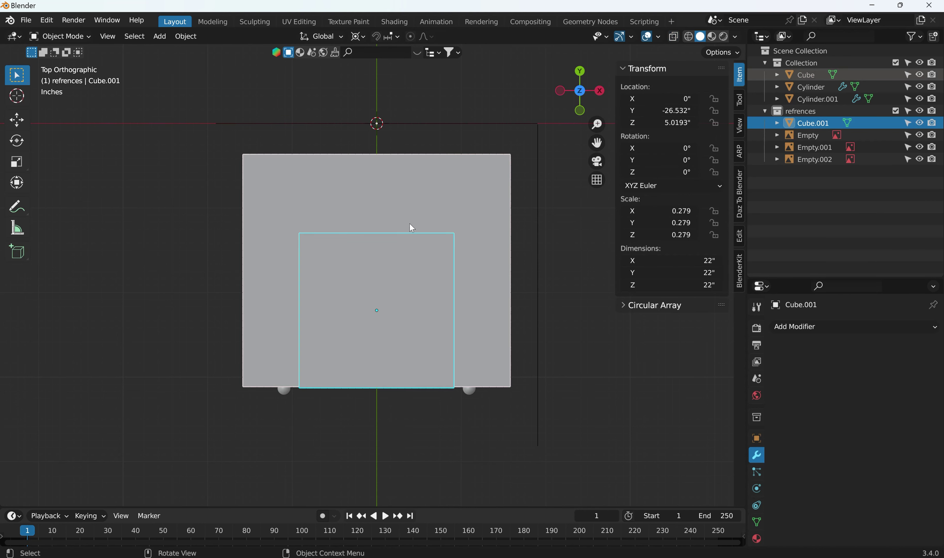
{"action": "middle_click_drag", "start_coordinate": [409, 223], "coordinate": [310, 282]}
{"action": "left_click", "coordinate": [309, 282]}
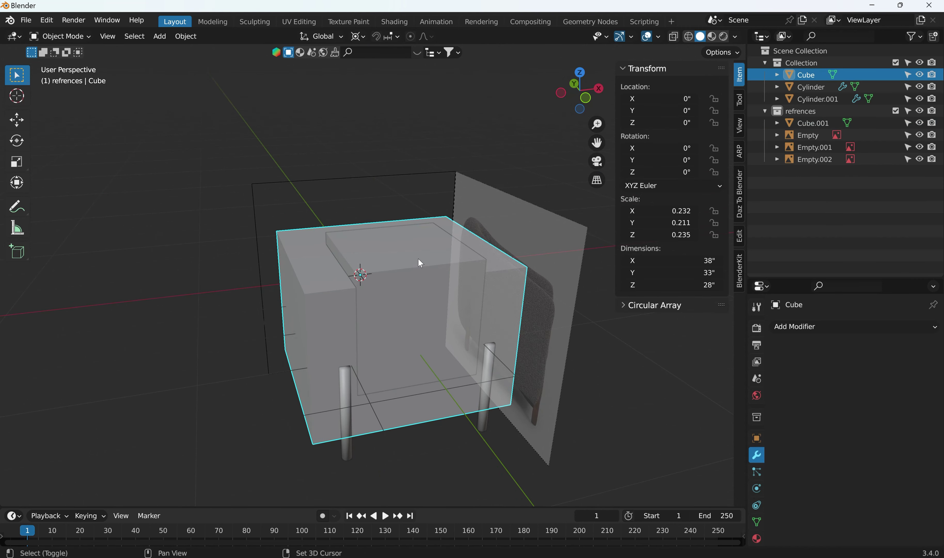
{"action": "left_click", "coordinate": [419, 260], "text": "shift"}
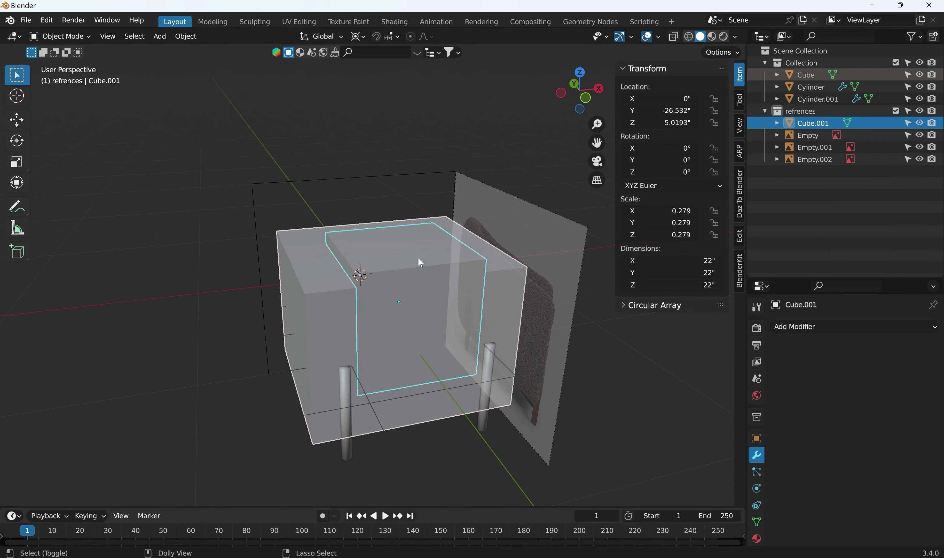
{"action": "key", "text": "shift+ctrl+b"}
{"action": "left_click", "coordinate": [419, 261]}
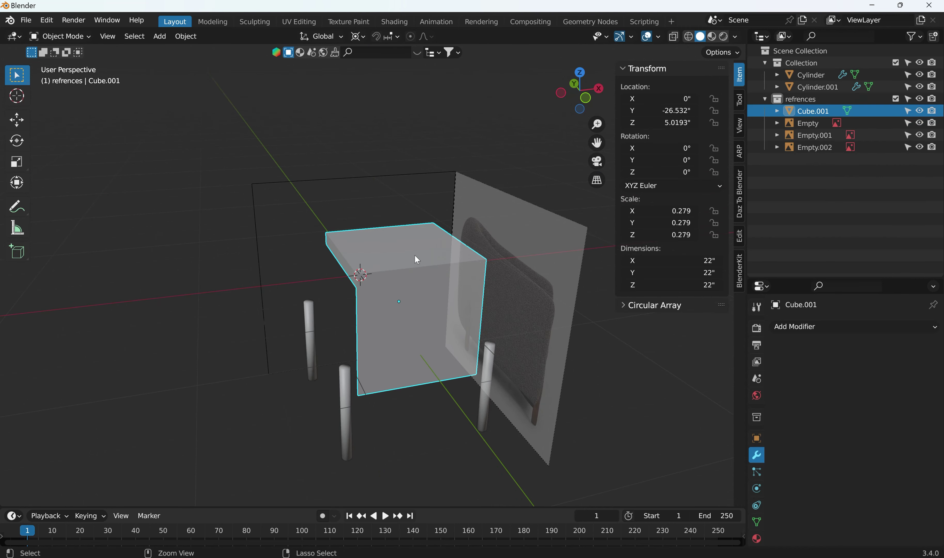
{"action": "key", "text": "ctrl+z"}
Reselect both cubes, retry the Auto Boolean Difference with the small cube active, and undo it
{"action": "key", "text": "alt+a"}
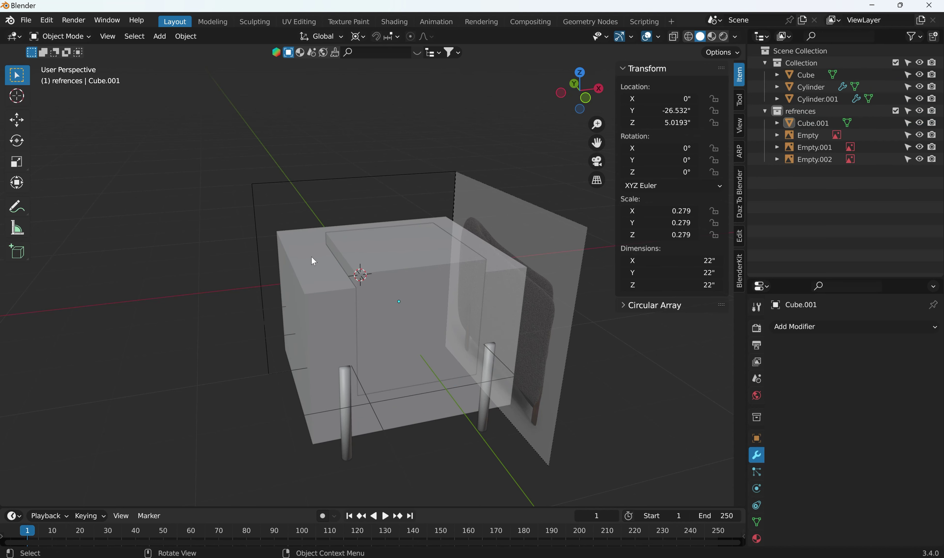
{"action": "left_click", "coordinate": [396, 252]}
{"action": "left_click", "coordinate": [397, 252], "text": "shift"}
{"action": "key", "text": "shift+ctrl+b"}
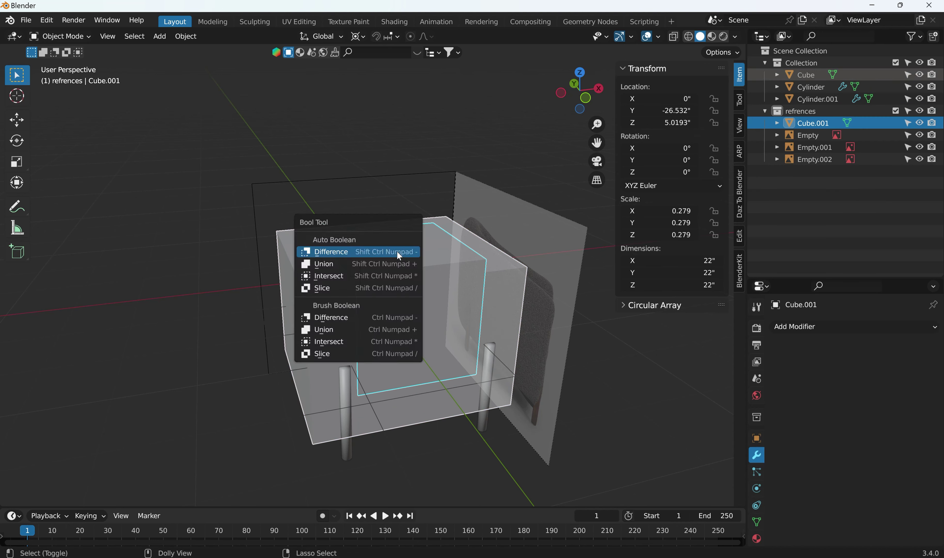
{"action": "left_click", "coordinate": [397, 255]}
{"action": "key", "text": "ctrl+z"}
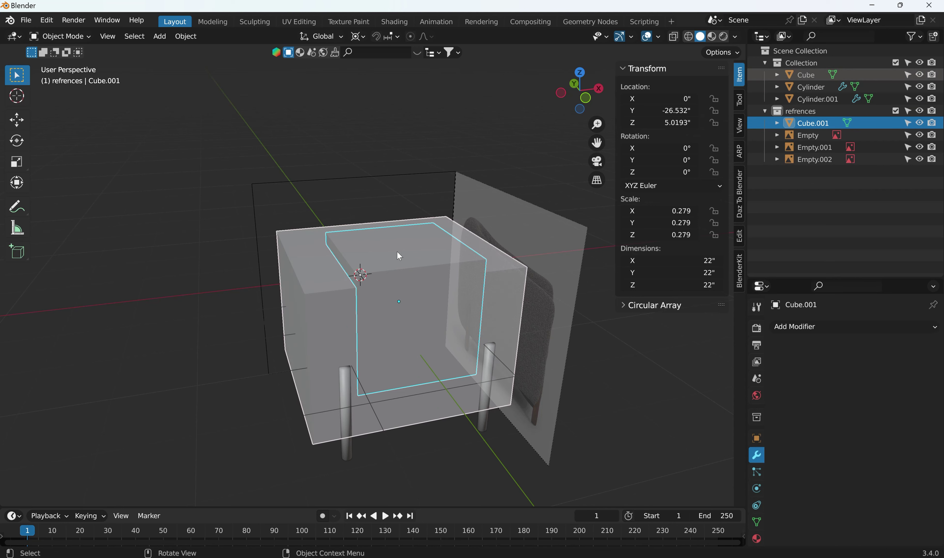
{"action": "key", "text": "ctrl+z"}
{"action": "key", "text": "ctrl+shift+z"}
Make the large cube the active object and subtract the 22-inch cube from it with Auto Boolean Difference
{"action": "left_click", "coordinate": [315, 263], "text": "shift"}
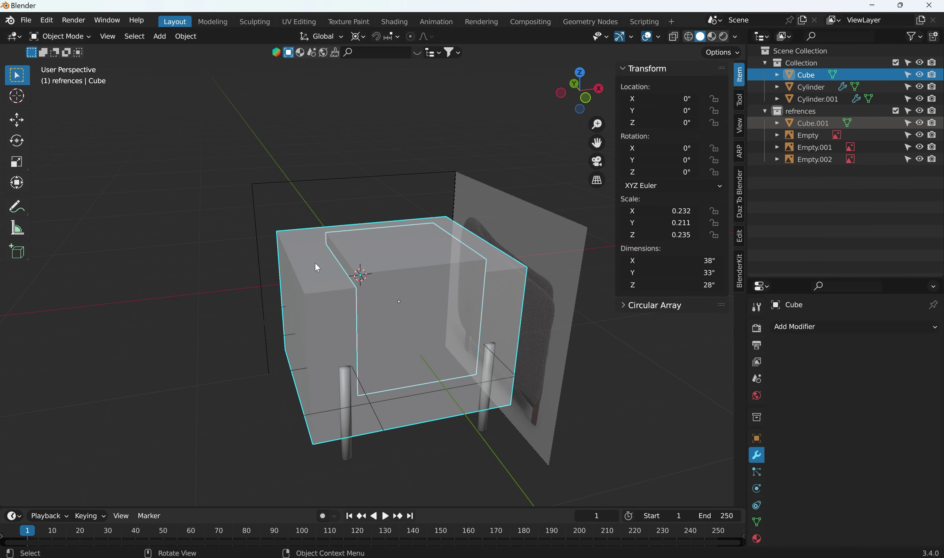
{"action": "key", "text": "ctrl+shift+b"}
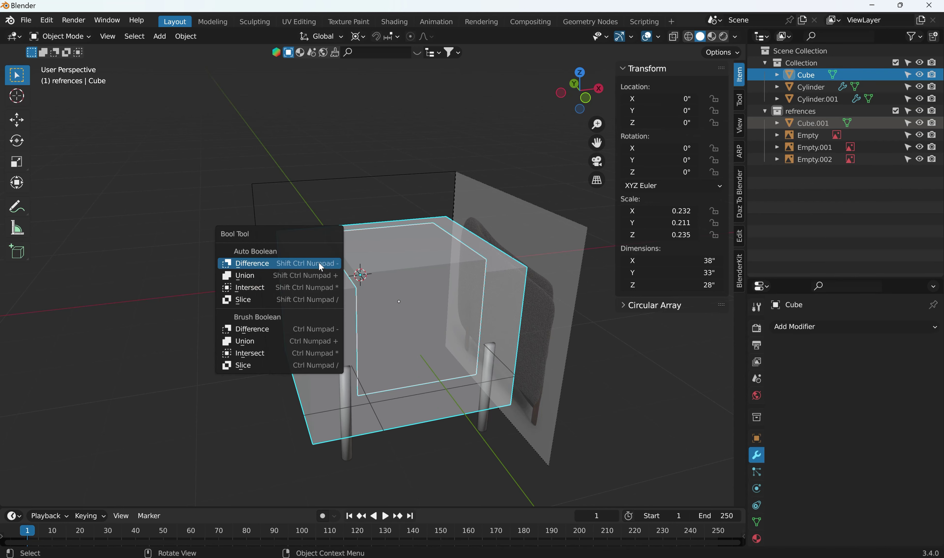
{"action": "left_click", "coordinate": [321, 264]}
{"action": "mouse_move", "coordinate": [320, 262]}
{"action": "middle_mouse_down"}
{"action": "mouse_move", "coordinate": [267, 273]}
{"action": "mouse_move", "coordinate": [328, 274]}
{"action": "middle_mouse_up"}
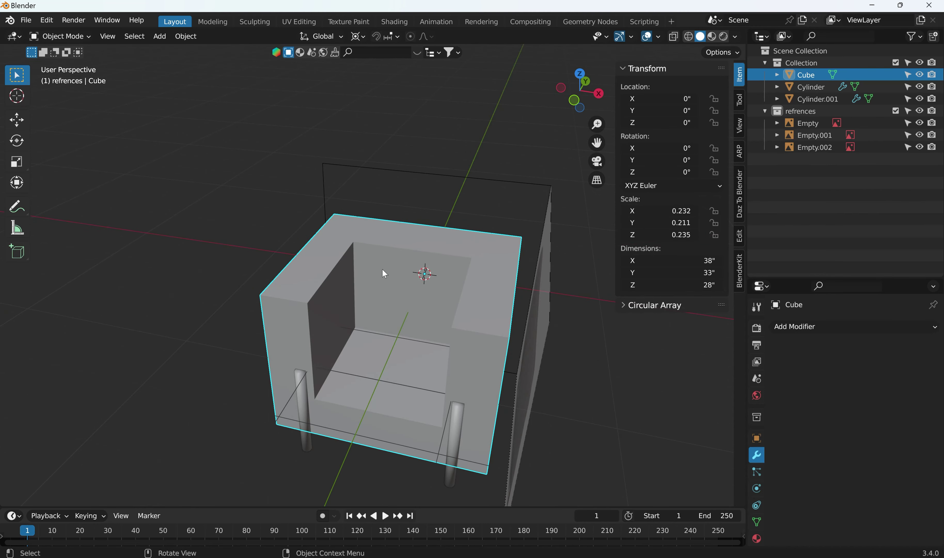
Inspect the hollowed-out cube's vertices and edges in Edit Mode with the whole mesh selected
{"action": "left_click", "coordinate": [411, 184]}
{"action": "left_click", "coordinate": [372, 253]}
{"action": "key", "text": "Tab"}
{"action": "key", "text": "alt+z"}
{"action": "middle_click_drag", "start_coordinate": [373, 251], "coordinate": [454, 250]}
{"action": "key", "text": "a"}
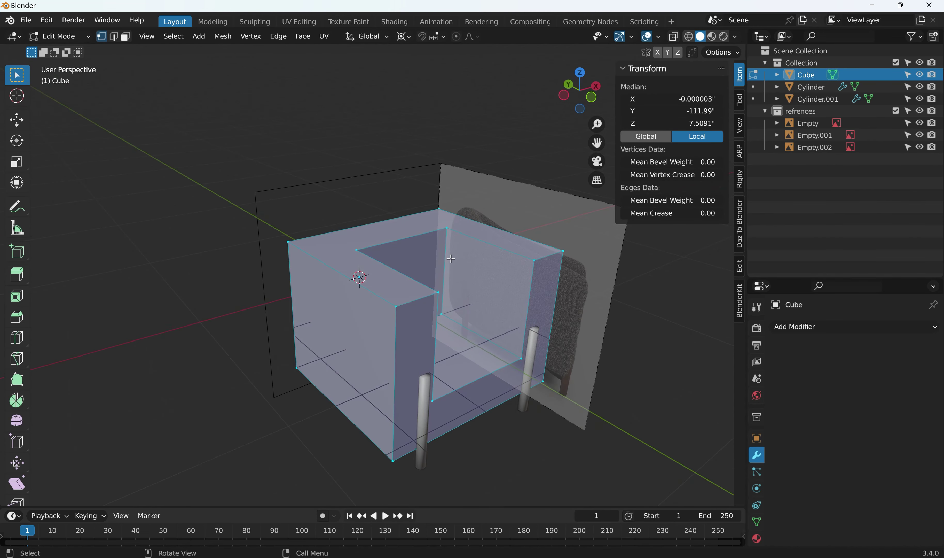
{"action": "left_click", "coordinate": [392, 184]}
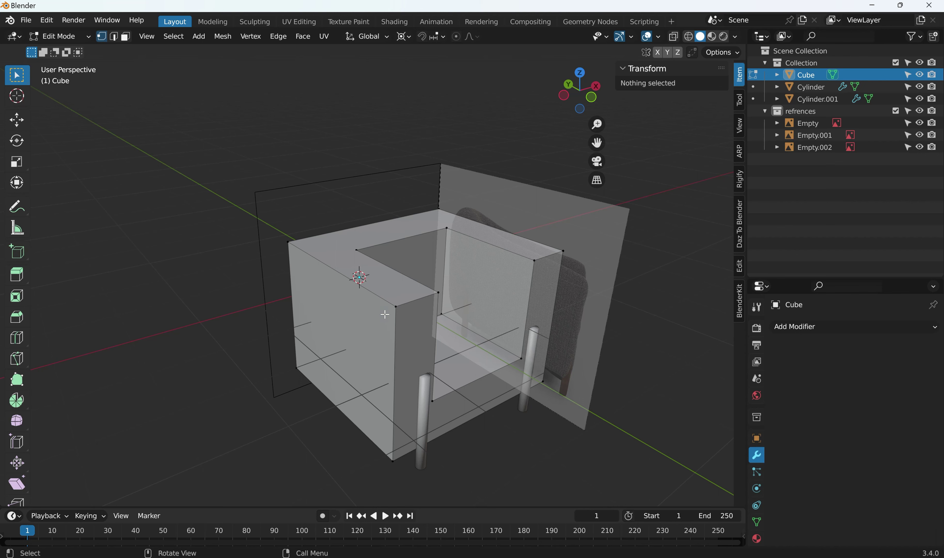
{"action": "key", "text": "a"}
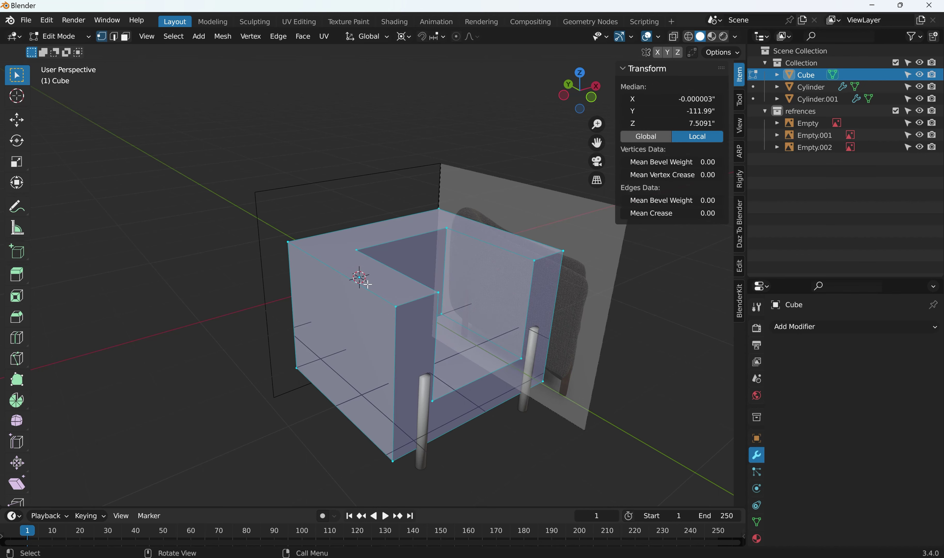
Try a vertical loop cut near the middle of the hollowed-out cube from the left orthographic view
{"action": "key", "text": "ctrl+KP_3"}
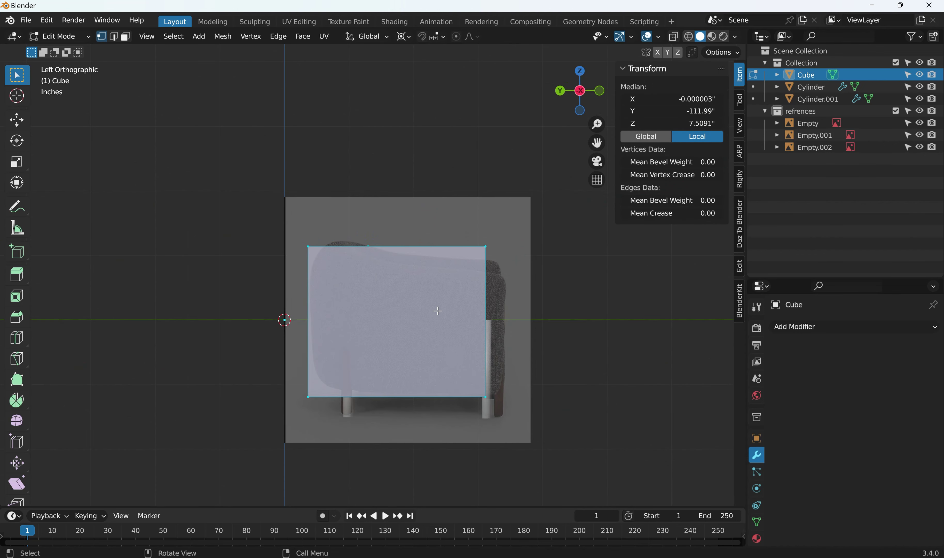
{"action": "key", "text": "ctrl+r"}
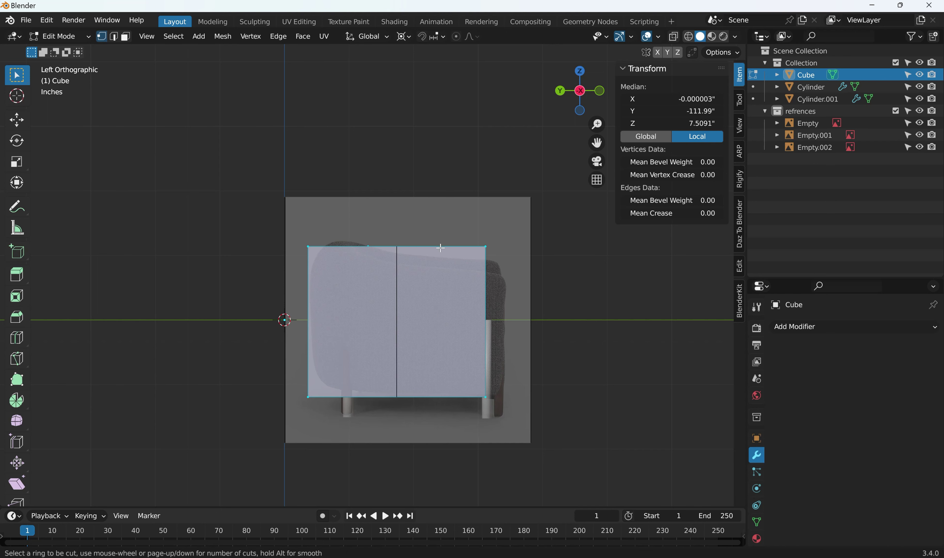
{"action": "left_click", "coordinate": [440, 248]}
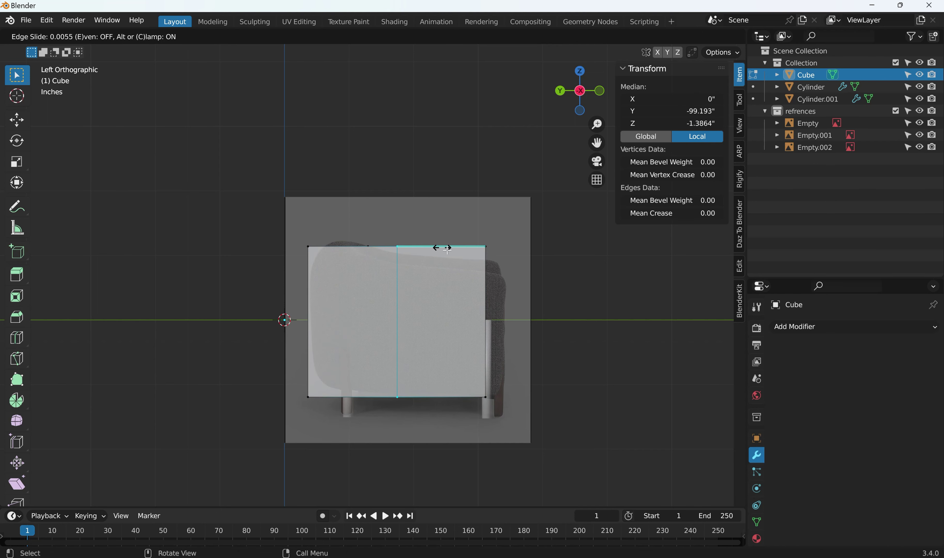
{"action": "left_click", "coordinate": [506, 285]}
{"action": "middle_click_drag", "start_coordinate": [457, 264], "coordinate": [252, 304]}
{"action": "key", "text": "a"}
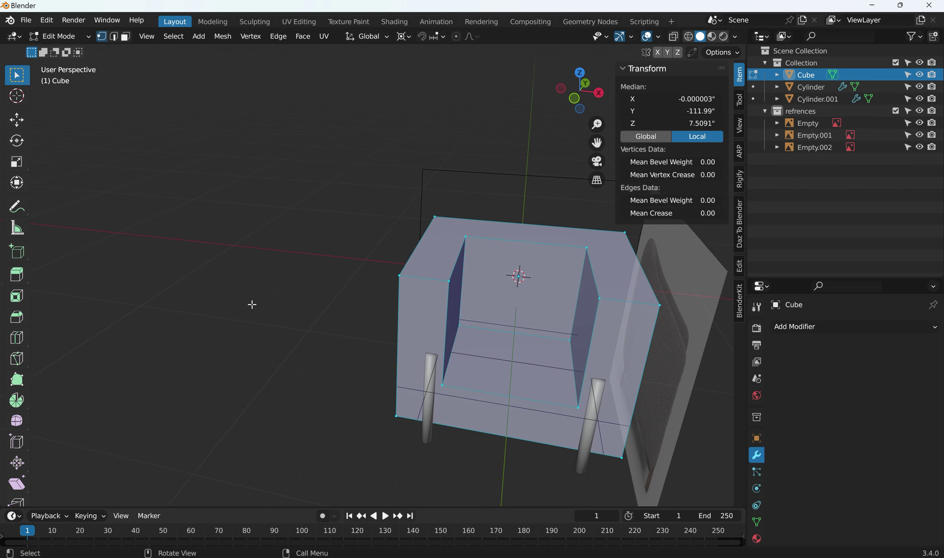
{"action": "key", "text": "alt+a"}
Try a single centred loop cut across the hollowed-out cube's outer side with slide factor 0
{"action": "middle_click_drag", "start_coordinate": [312, 206], "coordinate": [419, 258]}
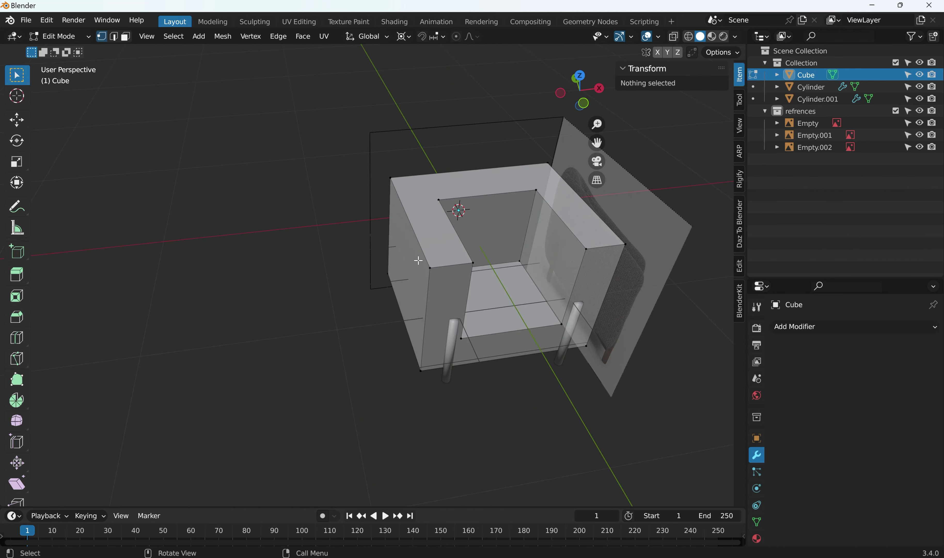
{"action": "key", "text": "ctrl+r"}
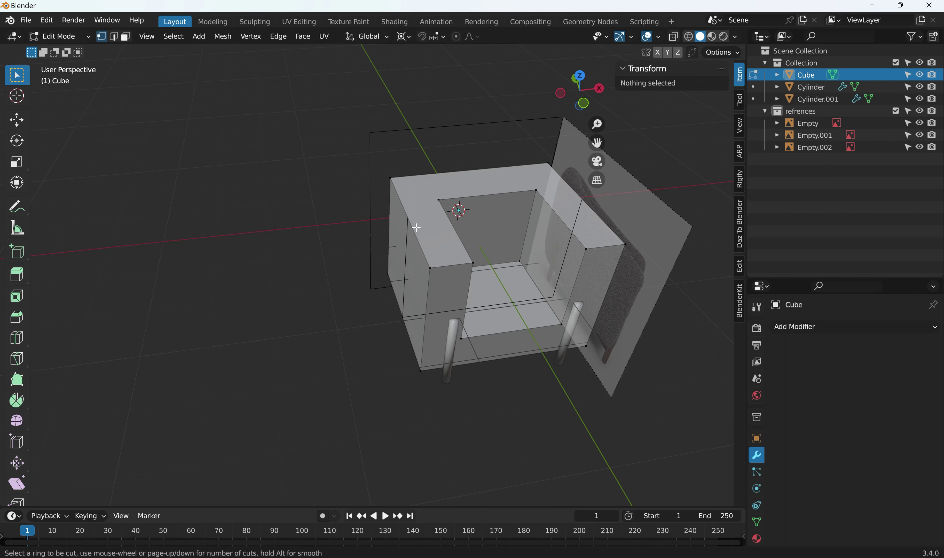
{"action": "left_click", "coordinate": [429, 222]}
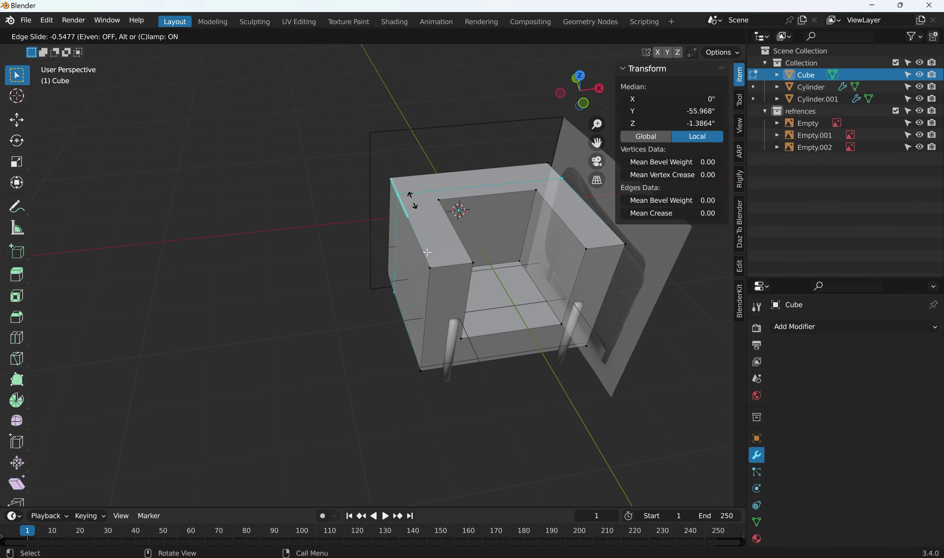
{"action": "right_click", "coordinate": [434, 247]}
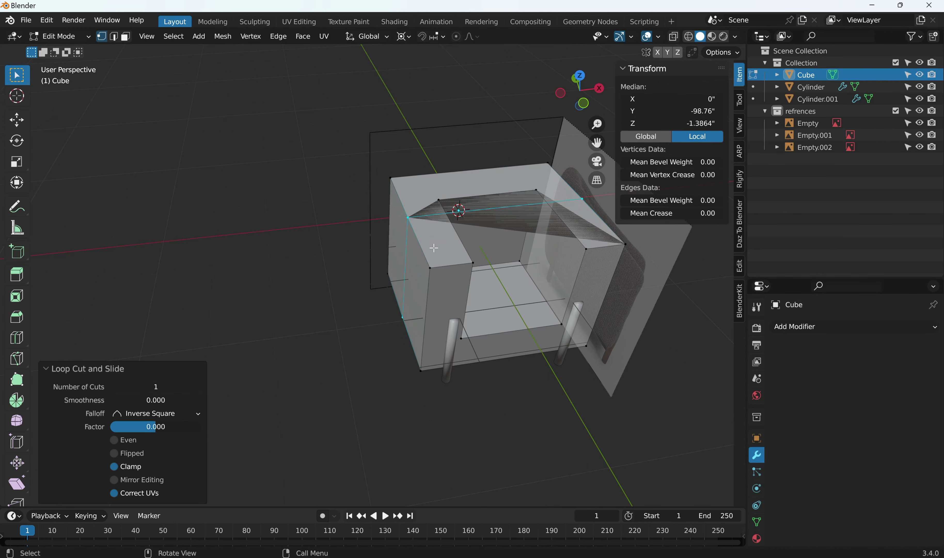
{"action": "left_click", "coordinate": [412, 171]}
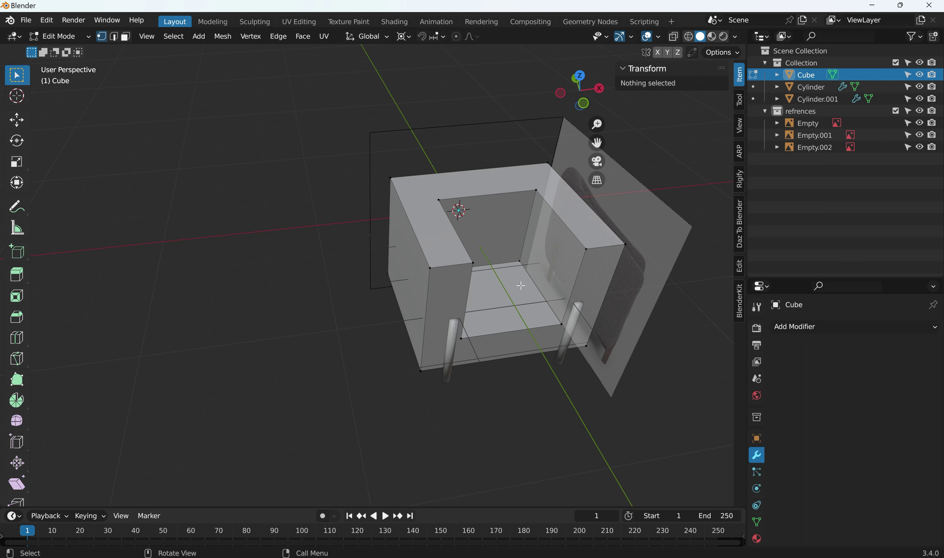
Undo the Boolean Difference to restore the separate 22-inch cube inside the large cube
{"action": "key", "text": "Tab"}
{"action": "key", "text": "Tab"}
{"action": "key", "text": "Tab"}
{"action": "key", "text": "Tab"}
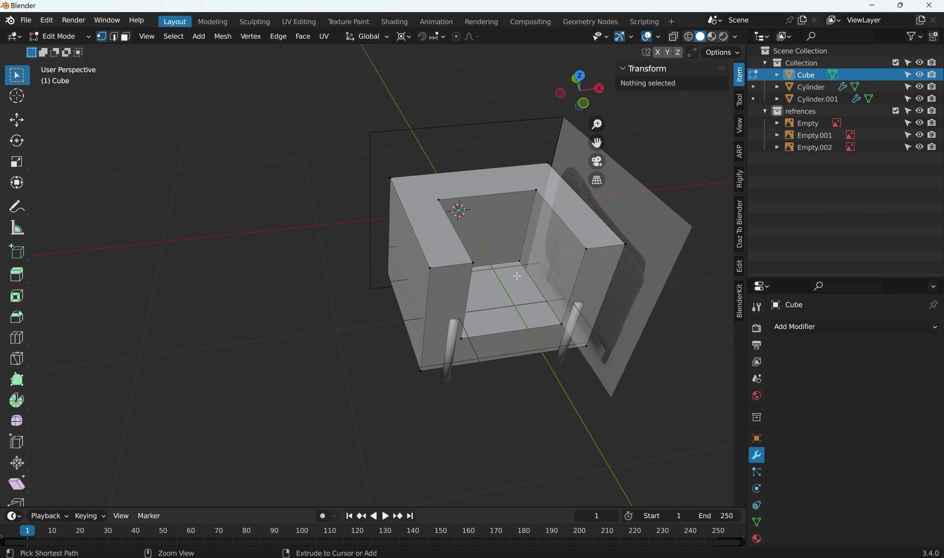
{"action": "key", "text": "a"}
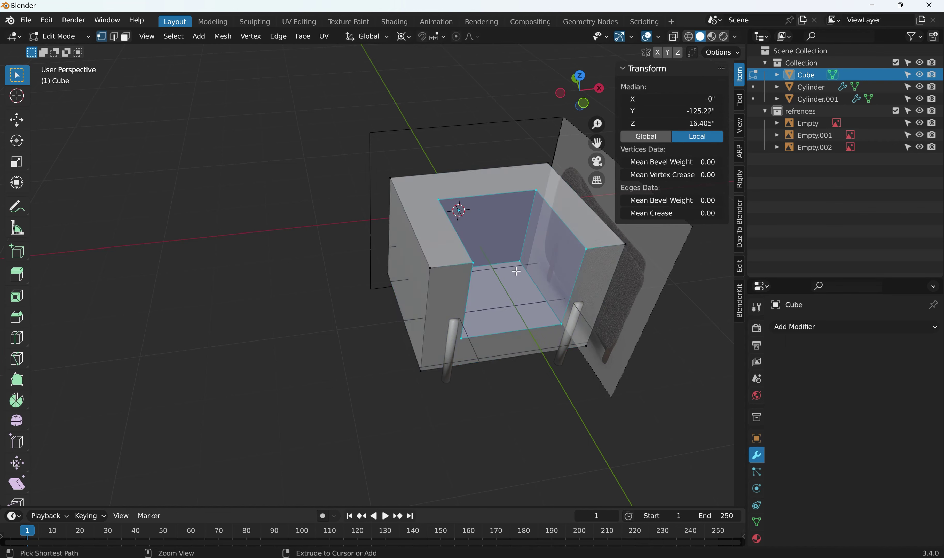
{"action": "key", "text": "Tab"}
{"action": "key", "text": "ctrl+c"}
{"action": "key", "text": "ctrl+v"}
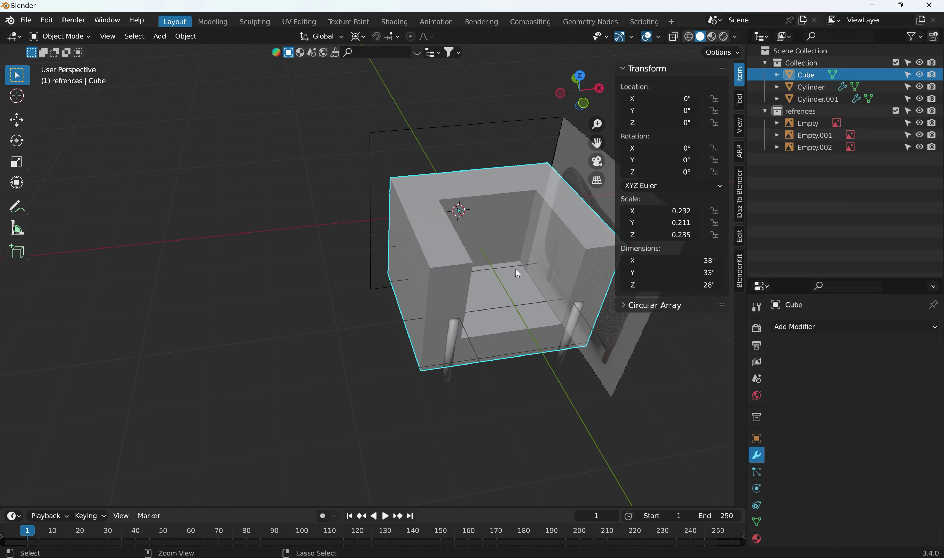
{"action": "middle_click_drag", "start_coordinate": [411, 205], "coordinate": [379, 247]}
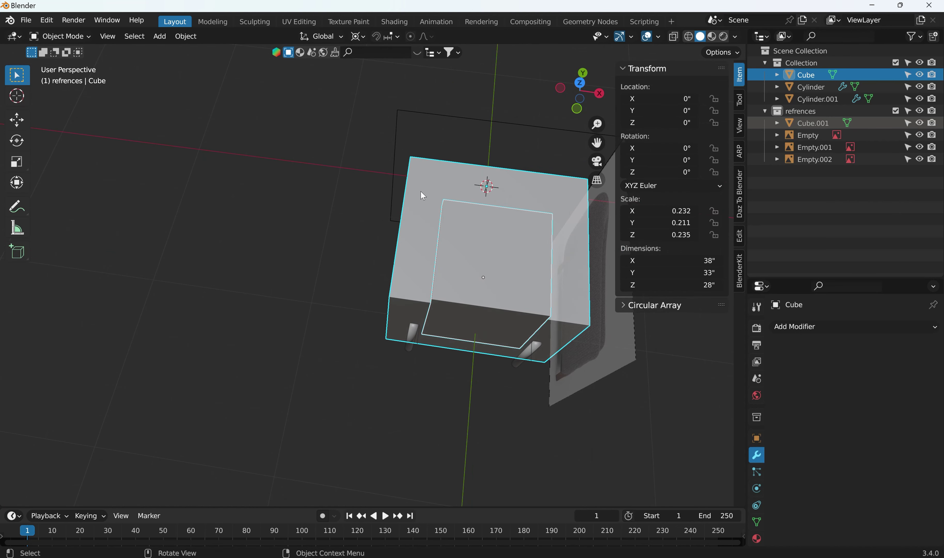
Try insetting the large cube's top face by 36.5" in Edit Mode from the top orthographic view
{"action": "left_click", "coordinate": [421, 177]}
{"action": "left_click", "coordinate": [430, 132]}
{"action": "left_click", "coordinate": [427, 176]}
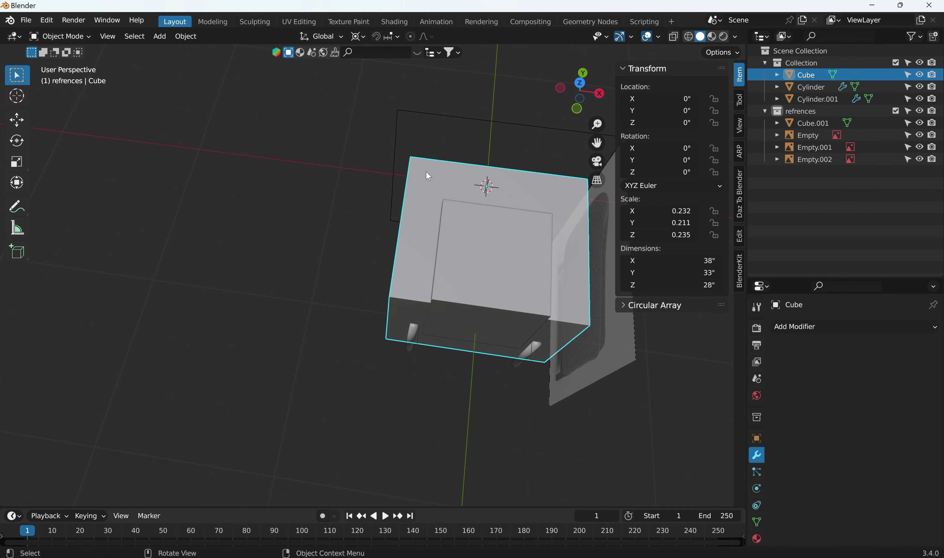
{"action": "key", "text": "Tab"}
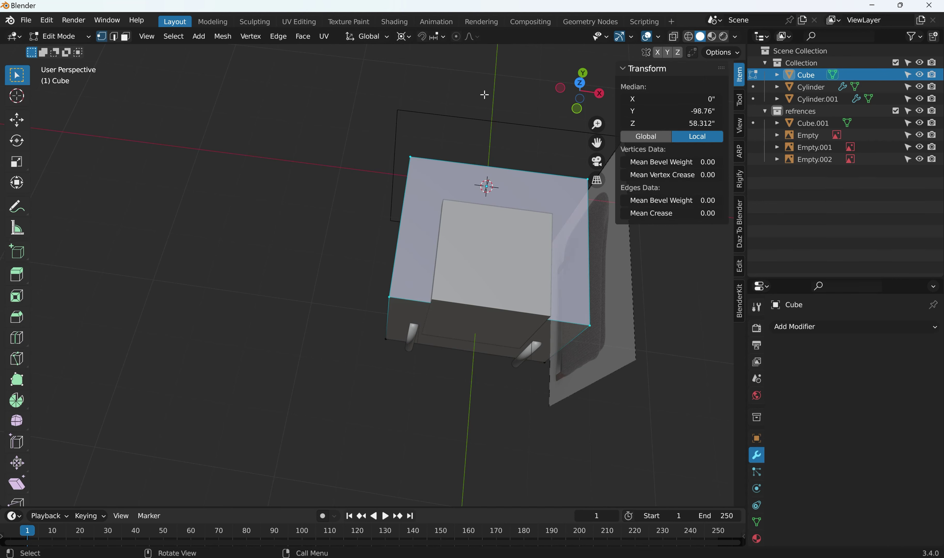
{"action": "left_click", "coordinate": [458, 167]}
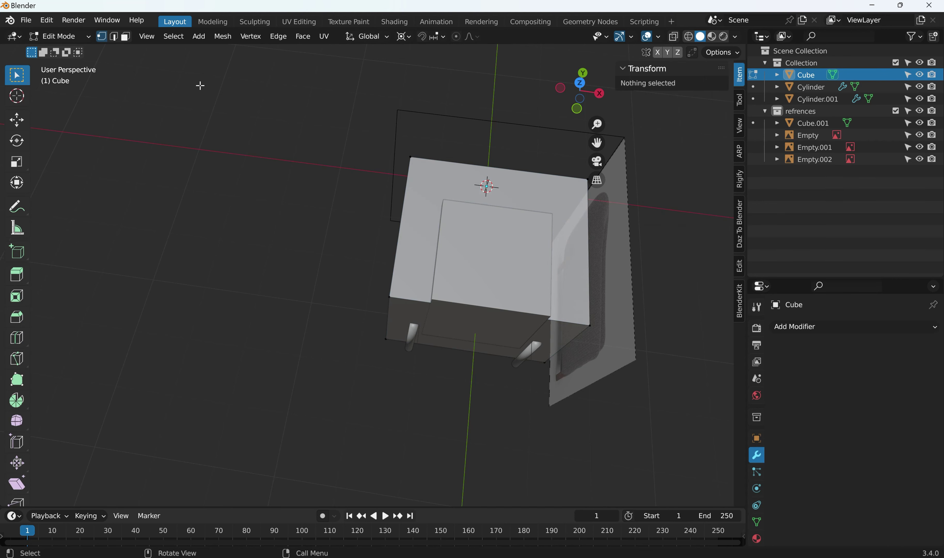
{"action": "left_click", "coordinate": [125, 36]}
{"action": "key", "text": "KP_7"}
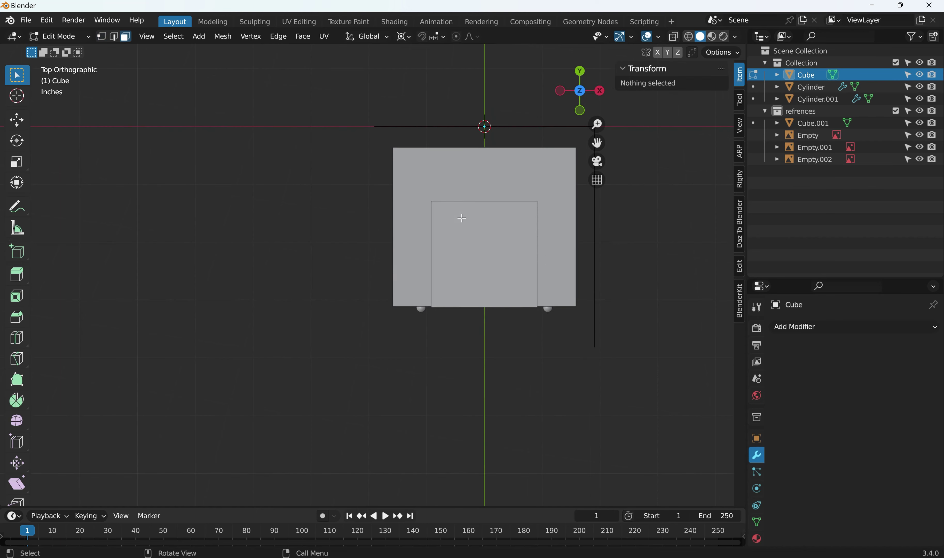
{"action": "left_click", "coordinate": [461, 205]}
{"action": "middle_click_drag", "start_coordinate": [471, 184], "coordinate": [317, 232], "text": "shift"}
{"action": "scroll", "coordinate": [329, 230], "scroll_direction": "up", "scroll_amount": 1}
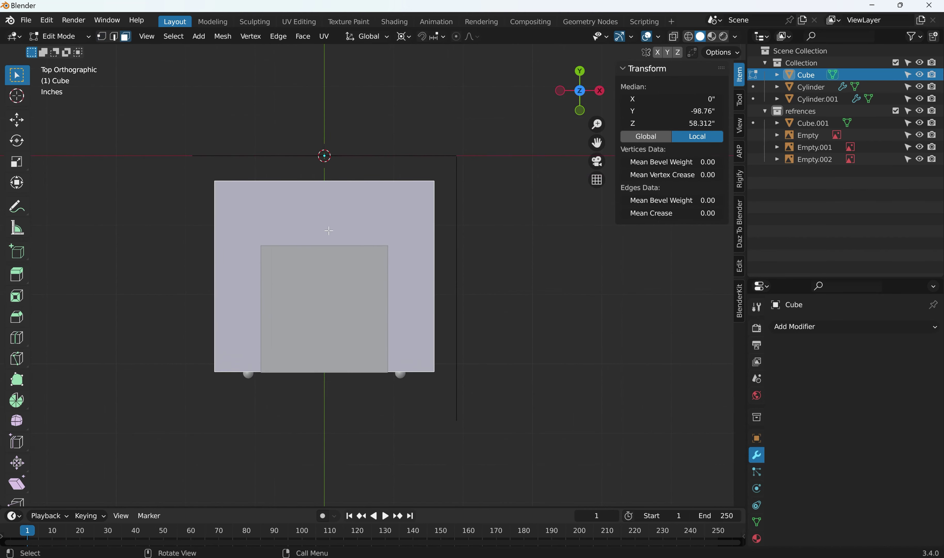
{"action": "key", "text": "i"}
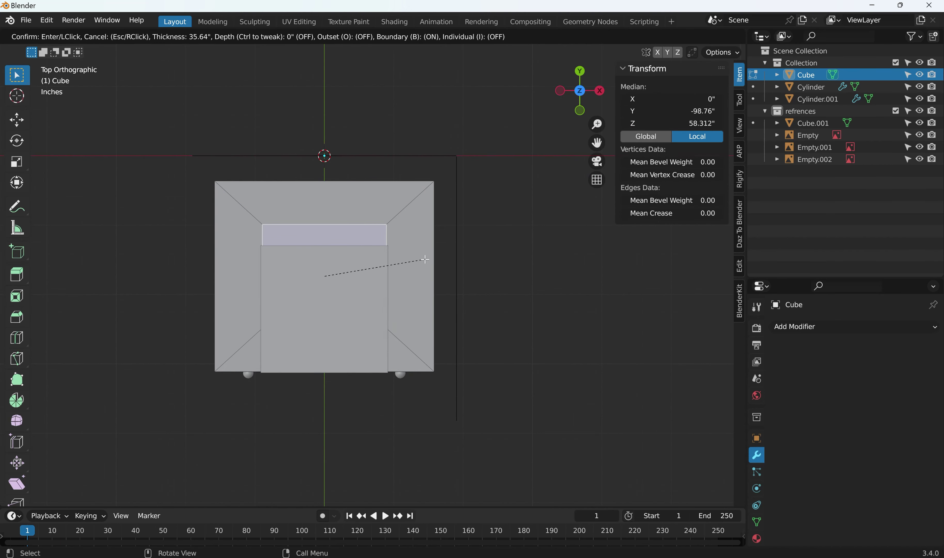
{"action": "left_click", "coordinate": [424, 260]}
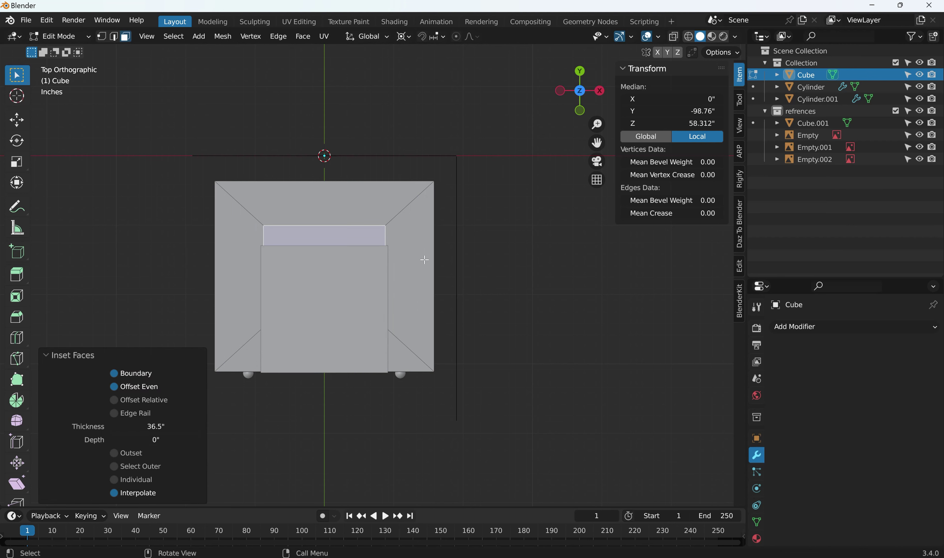
Scale the inset face by 1.042 in X and Y, excluding Z, to match the small cube's width
{"action": "key", "text": "s"}
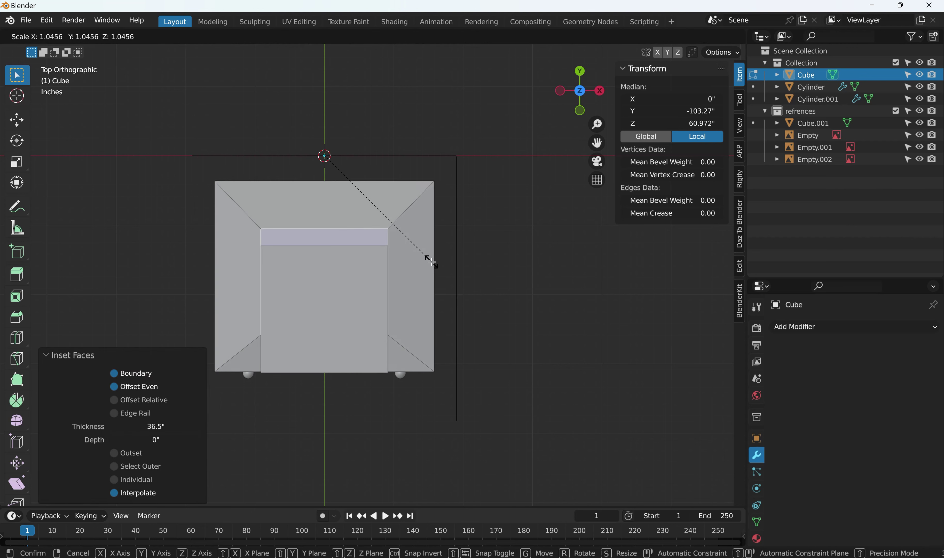
{"action": "left_click", "coordinate": [397, 286]}
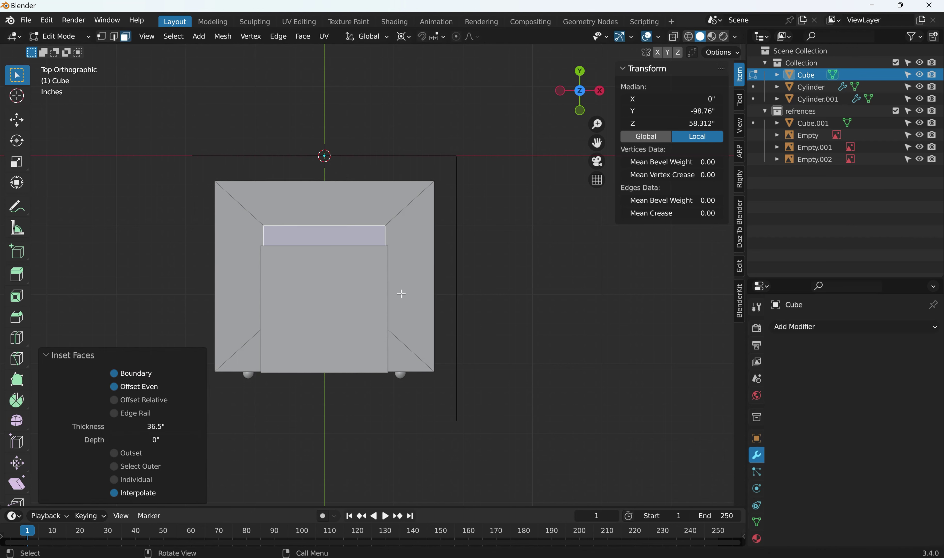
{"action": "key", "text": "s"}
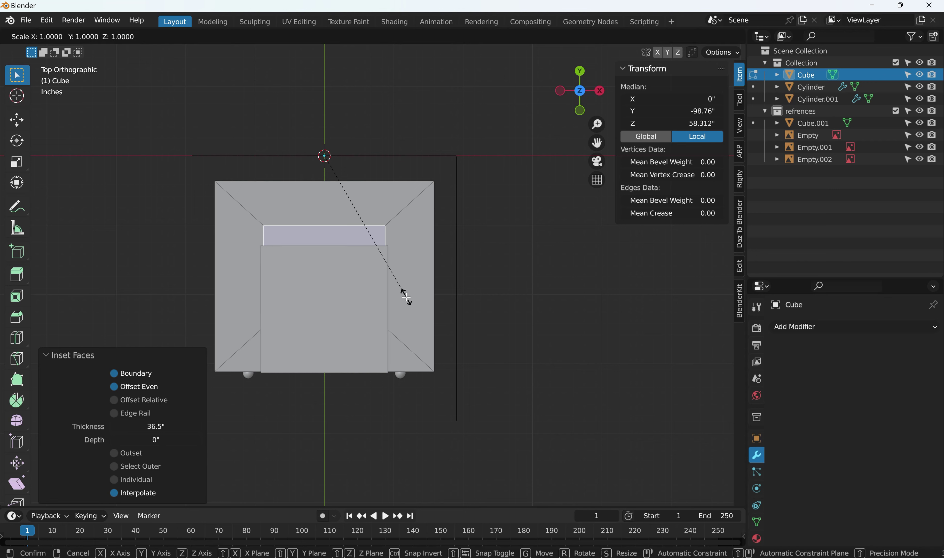
{"action": "left_click", "coordinate": [411, 303]}
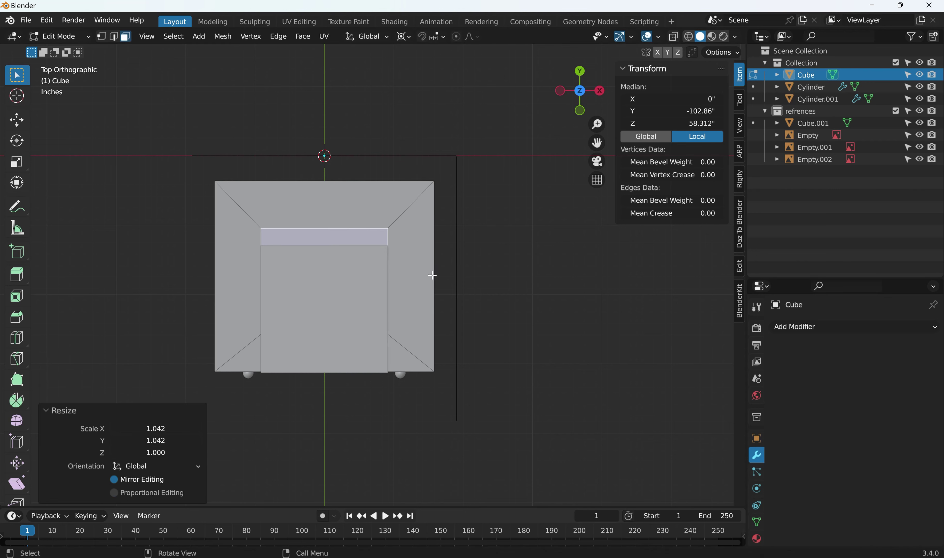
With X-ray enabled, move the inset face -2.8506" along Y to line up with the small cube's back edge
{"action": "left_click", "coordinate": [674, 37]}
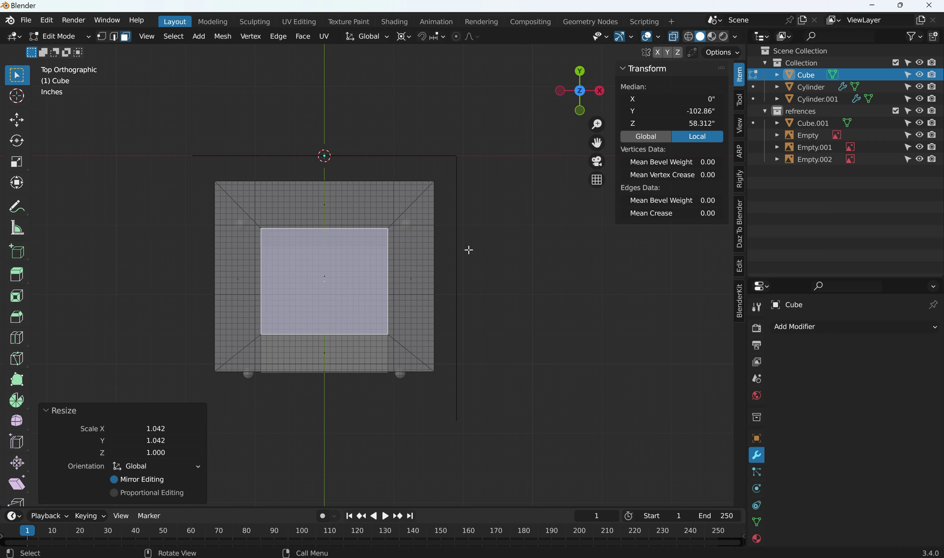
{"action": "left_click", "coordinate": [481, 265]}
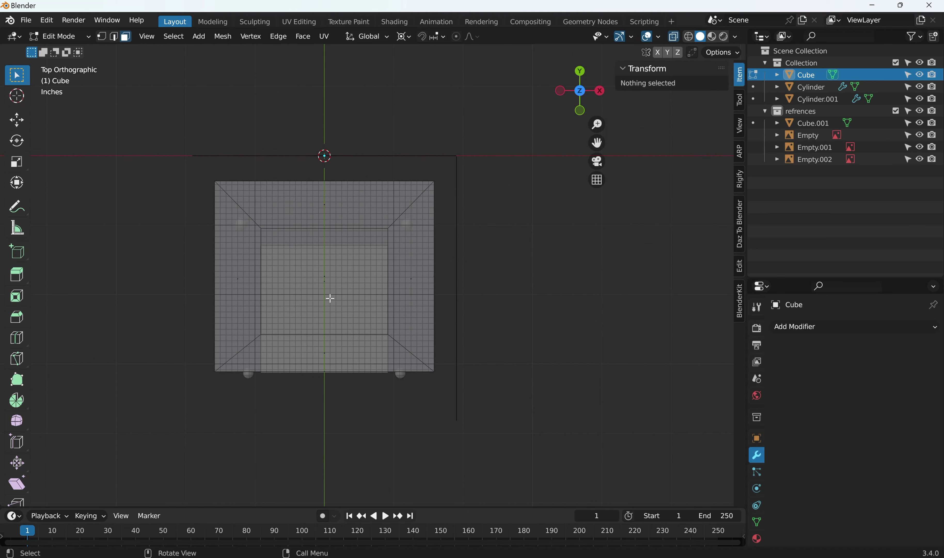
{"action": "left_click", "coordinate": [339, 299]}
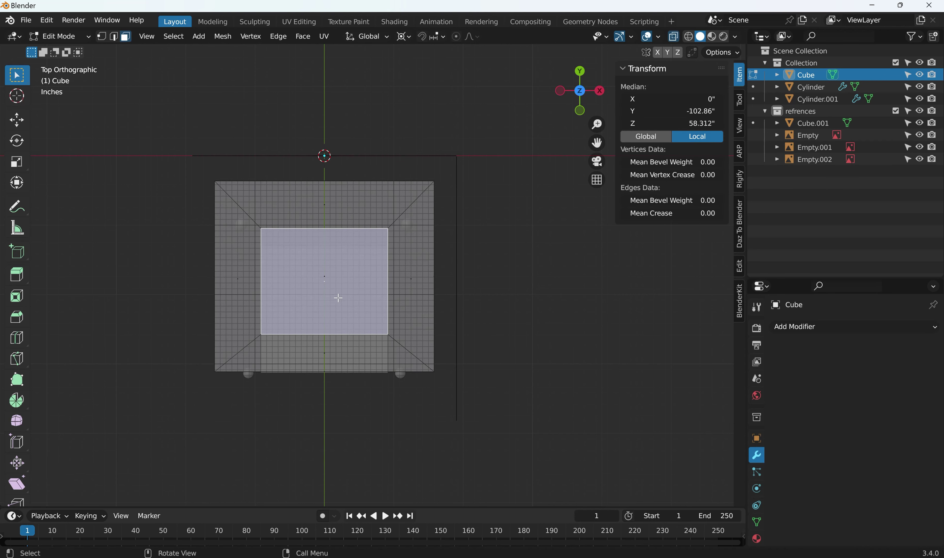
{"action": "left_click_drag", "start_coordinate": [338, 298], "coordinate": [338, 297]}
{"action": "left_click", "coordinate": [527, 230]}
{"action": "left_click", "coordinate": [674, 38]}
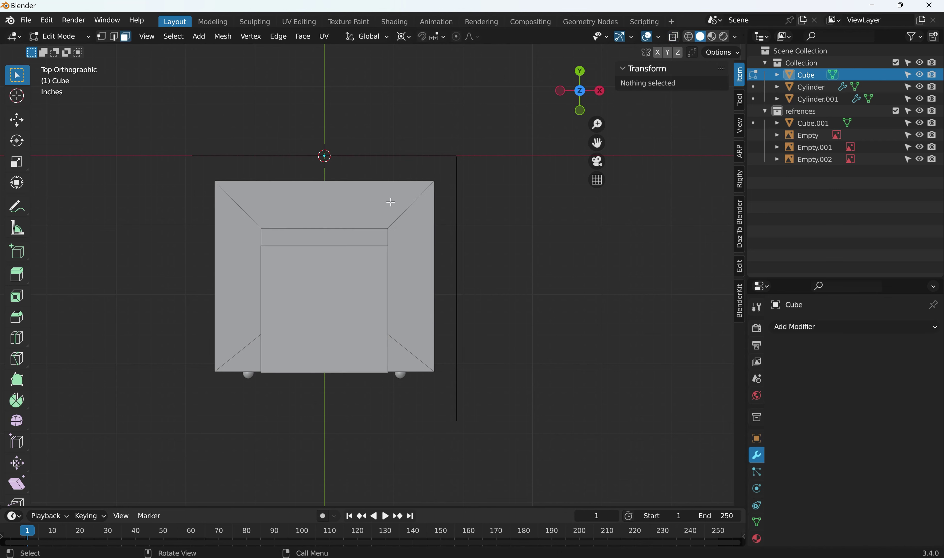
{"action": "left_click", "coordinate": [321, 236]}
{"action": "left_click", "coordinate": [678, 39]}
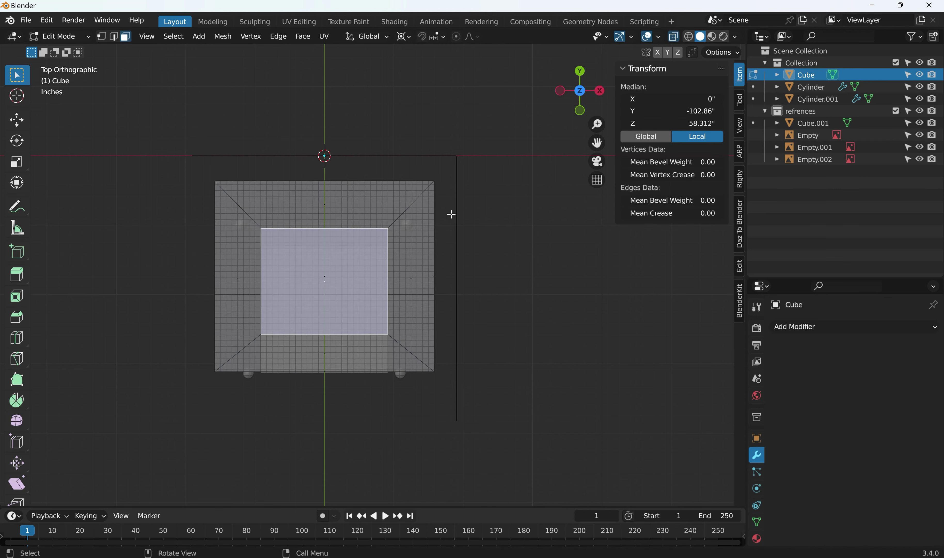
{"action": "left_click_drag", "start_coordinate": [390, 253], "coordinate": [384, 283]}
{"action": "key", "text": "y"}
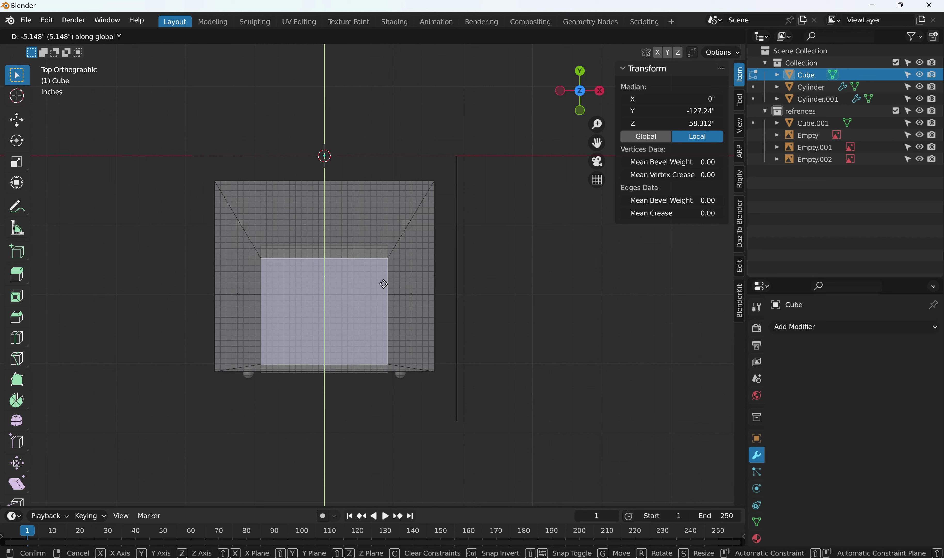
{"action": "left_click_drag", "start_coordinate": [384, 284], "coordinate": [379, 268]}
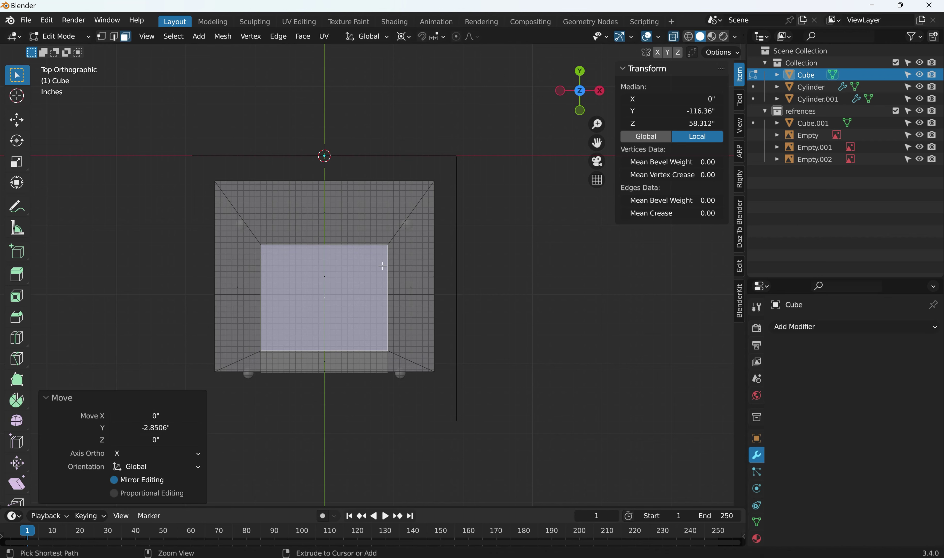
Extrude the inset face -18.992" along Z from the left orthographic view to try forming the seat recess
{"action": "middle_click_drag", "start_coordinate": [379, 268], "coordinate": [383, 265]}
{"action": "key", "text": "ctrl+KP_3"}
{"action": "scroll", "coordinate": [383, 265], "scroll_direction": "down", "scroll_amount": 1}
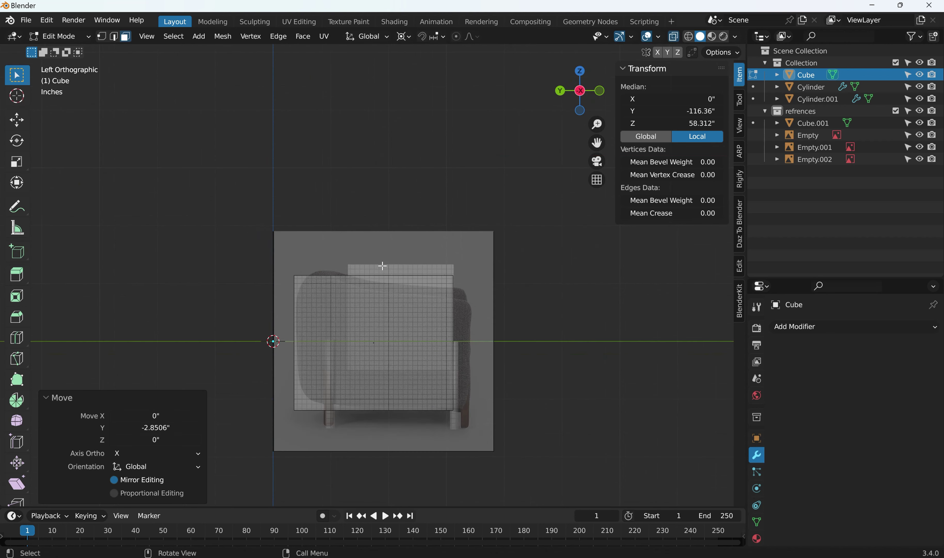
{"action": "key", "text": "g"}
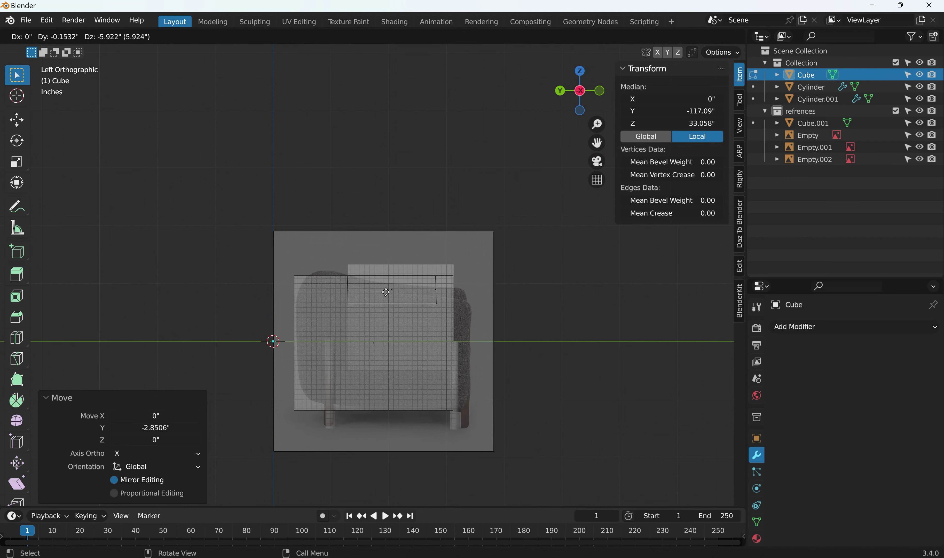
{"action": "key", "text": "z"}
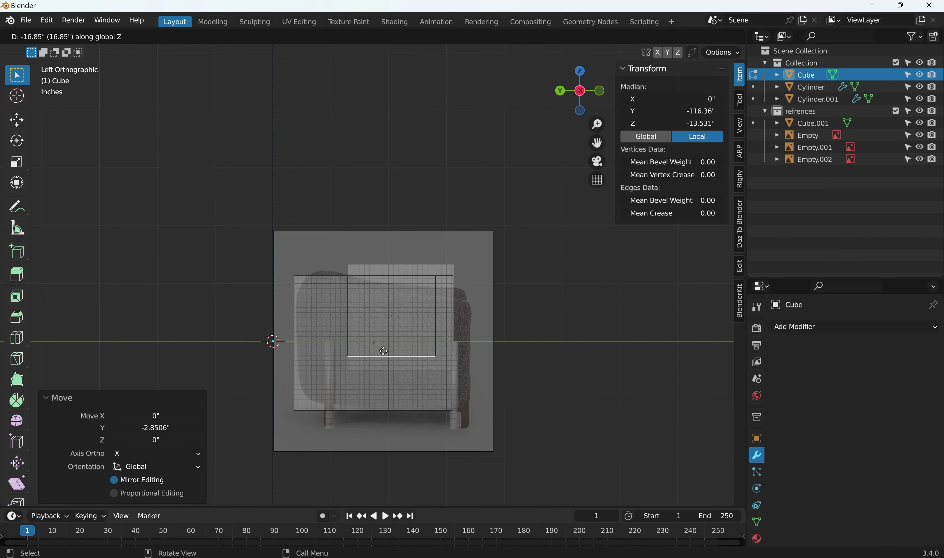
{"action": "left_click", "coordinate": [383, 355]}
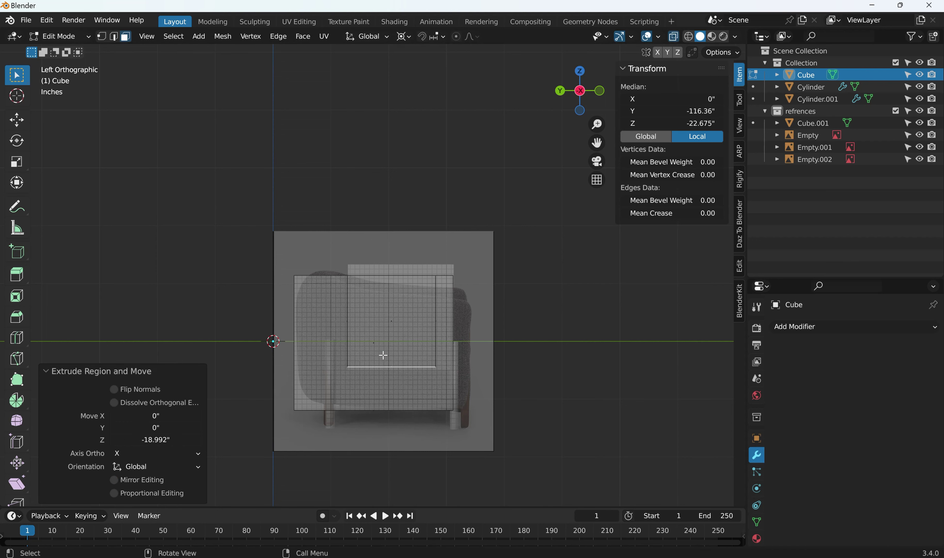
Inspect the extruded recess and the 22-inch cube in Object Mode, with X-ray and with solid display
{"action": "middle_click_drag", "start_coordinate": [357, 327], "coordinate": [266, 356]}
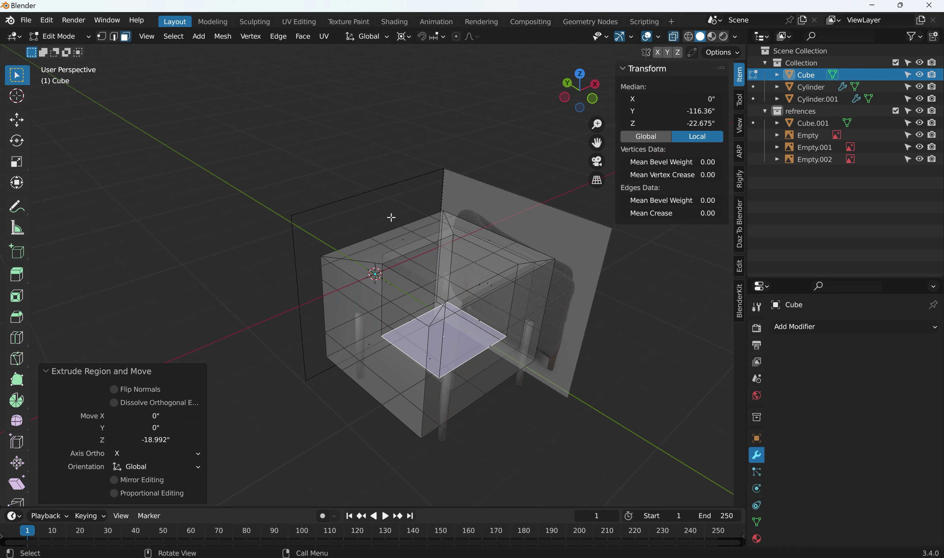
{"action": "left_click", "coordinate": [375, 150]}
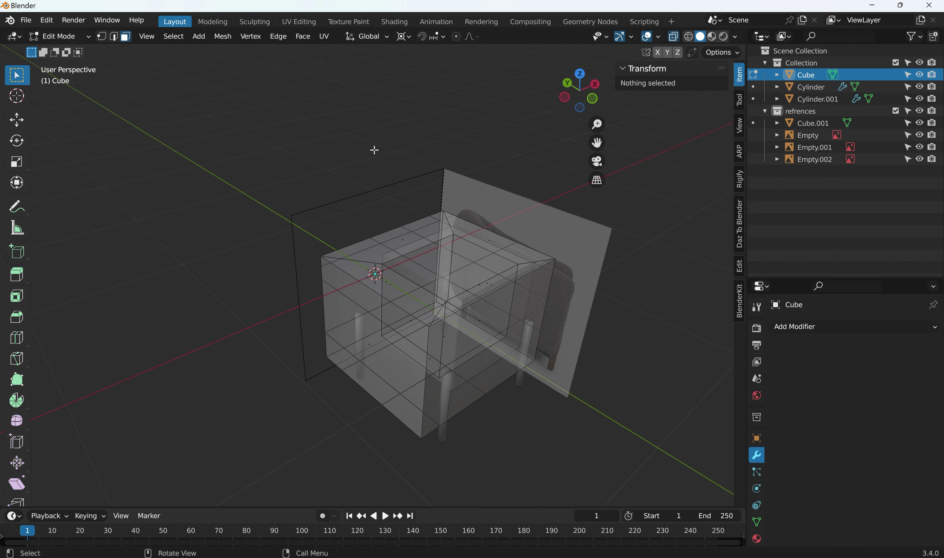
{"action": "key", "text": "Tab"}
{"action": "left_click", "coordinate": [457, 274]}
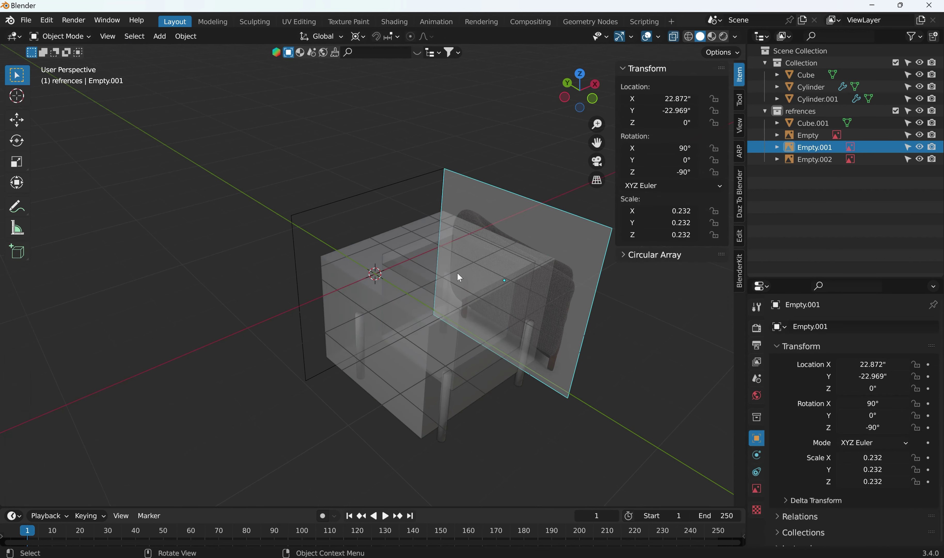
{"action": "left_click", "coordinate": [457, 273]}
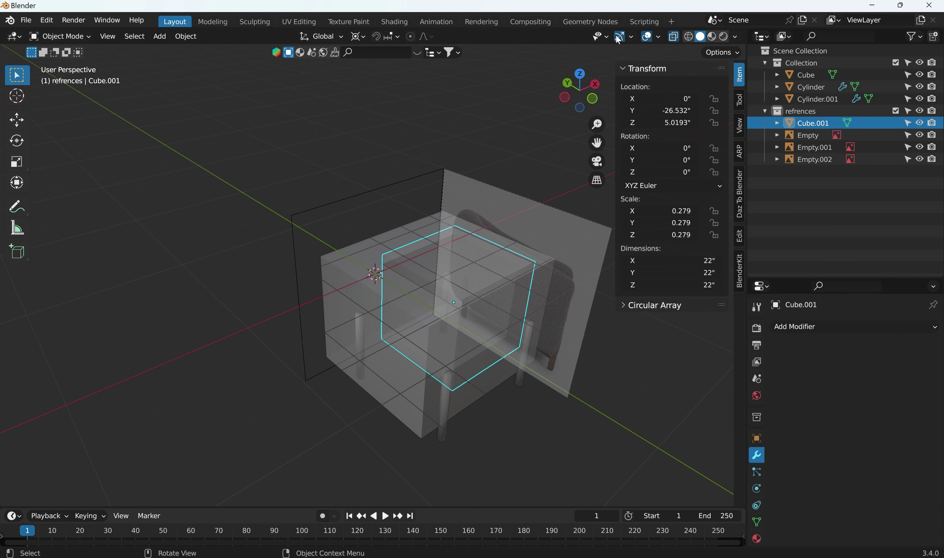
{"action": "middle_click_drag", "start_coordinate": [441, 184], "coordinate": [310, 232]}
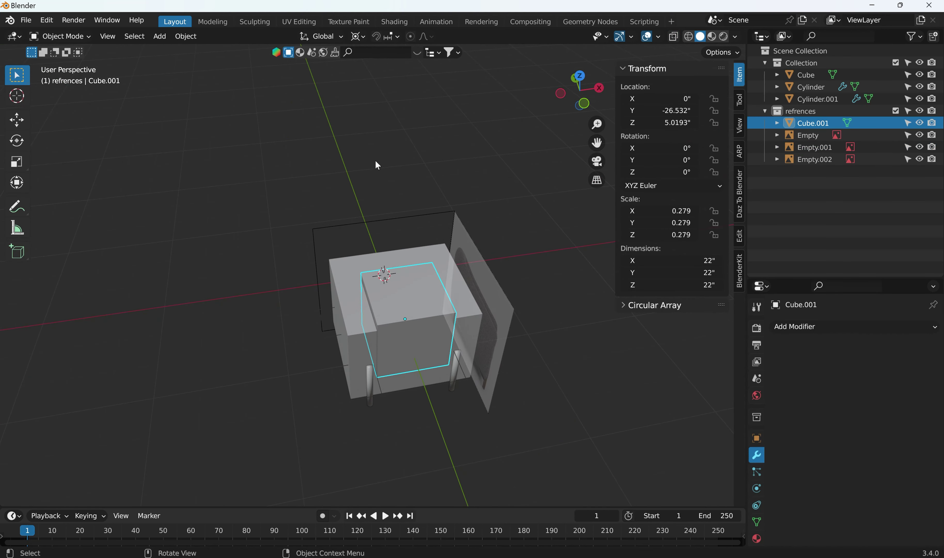
Undo the recess extrusion, face move, scaling and inset back to the plain large cube in Object Mode
{"action": "key", "text": "ctrl+z"}
{"action": "key", "text": "ctrl+z"}
{"action": "key", "text": "ctrl+z"}
{"action": "key", "text": "ctrl+z"}
{"action": "key", "text": "ctrl+z"}
{"action": "key", "text": "ctrl+z"}
{"action": "key", "text": "ctrl+z"}
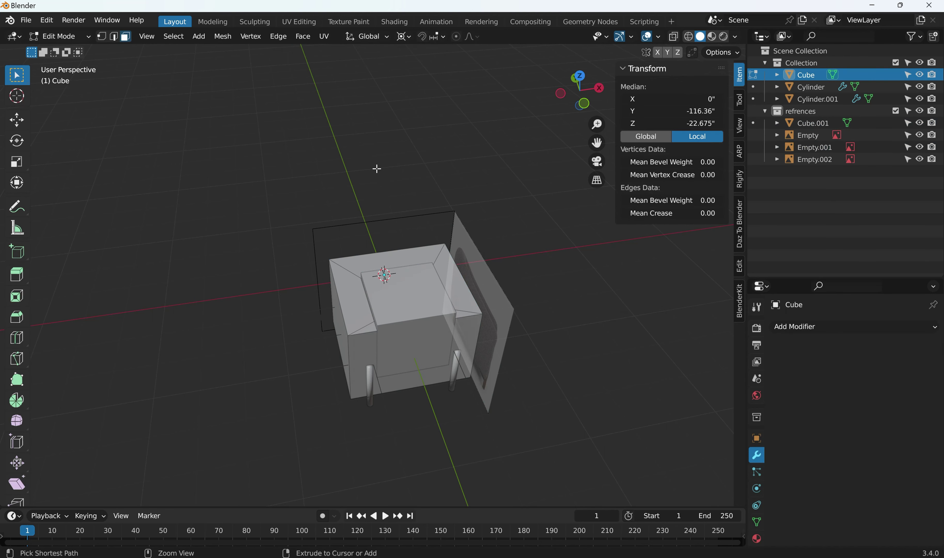
{"action": "key", "text": "ctrl+z"}
{"action": "key", "text": "ctrl+z"}
{"action": "key", "text": "ctrl+z"}
{"action": "key", "text": "ctrl+z"}
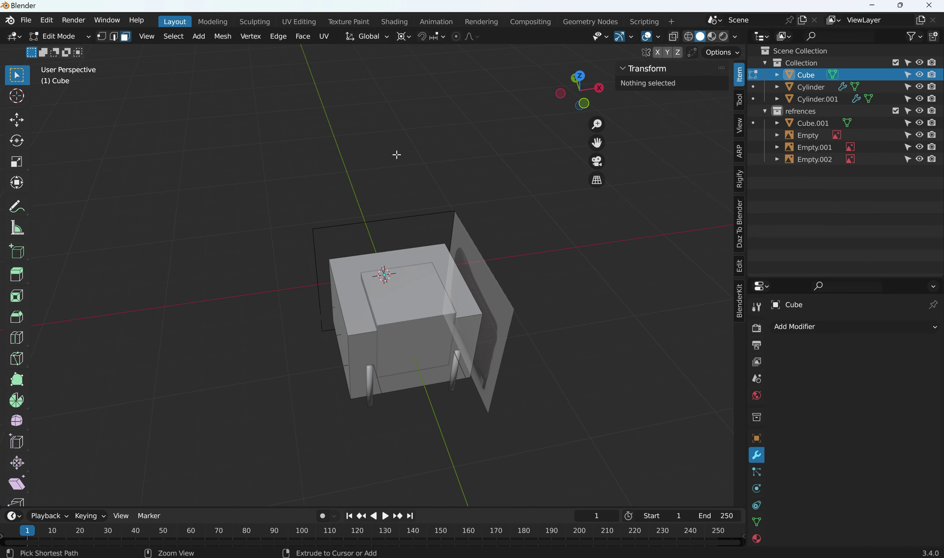
{"action": "key", "text": "ctrl+z"}
{"action": "key", "text": "ctrl+z"}
{"action": "key", "text": "ctrl+z"}
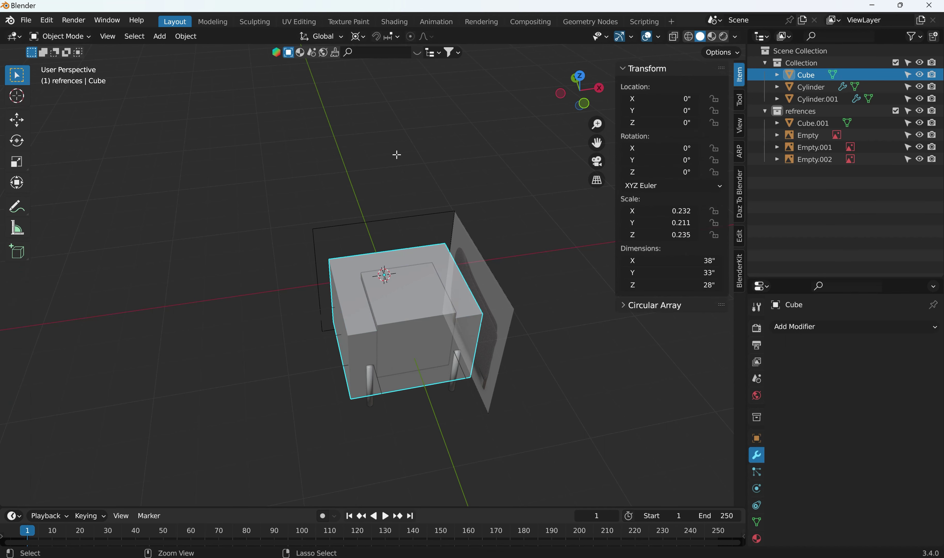
Try a Boolean Difference that subtracts the 22-inch cube from the large cube
{"action": "left_click", "coordinate": [392, 295]}
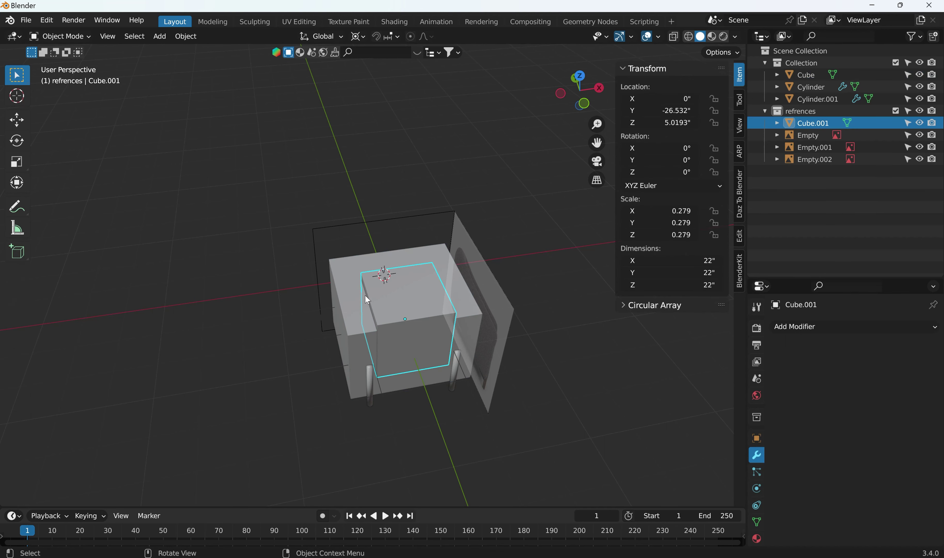
{"action": "left_click", "coordinate": [348, 286], "text": "shift"}
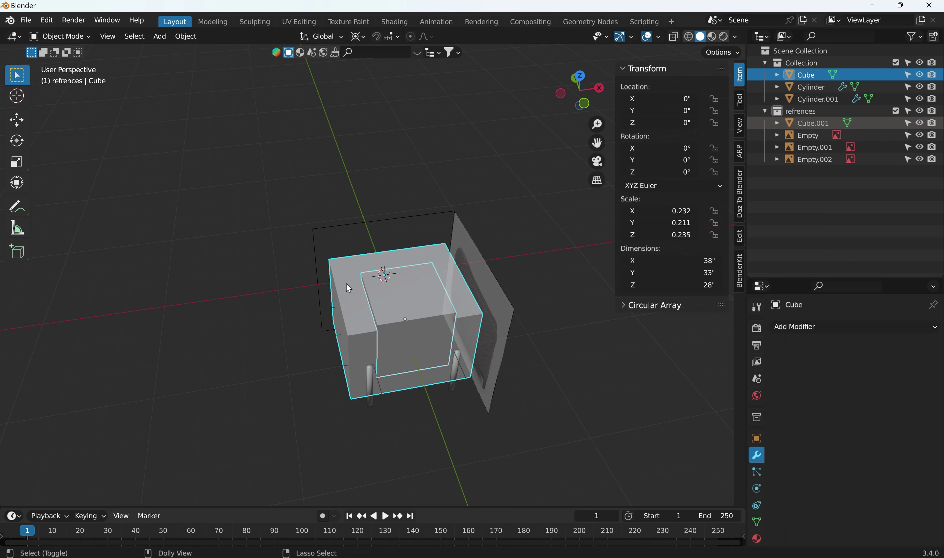
{"action": "key", "text": "ctrl+shift+b"}
{"action": "left_click", "coordinate": [346, 284]}
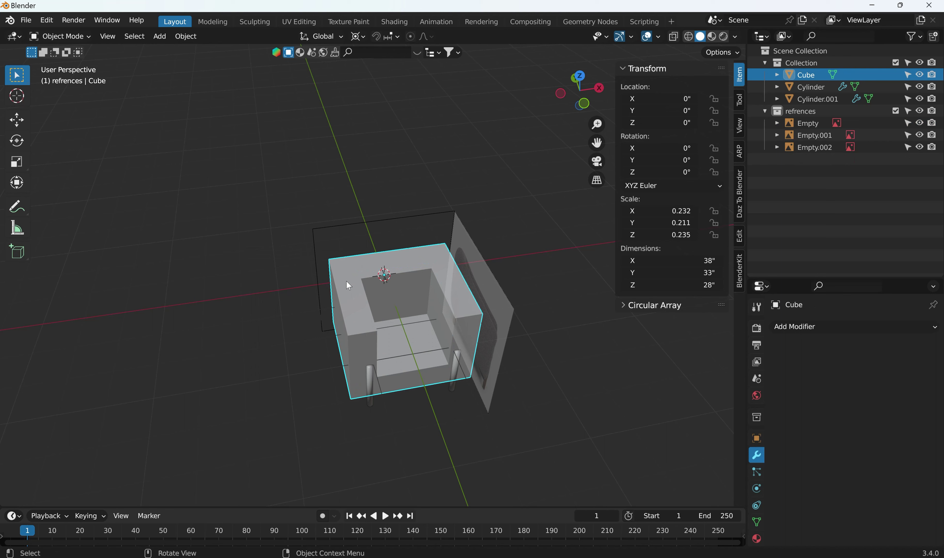
Undo the Boolean subtraction and select only the large cube
{"action": "key", "text": "ctrl+z"}
{"action": "left_click", "coordinate": [323, 278]}
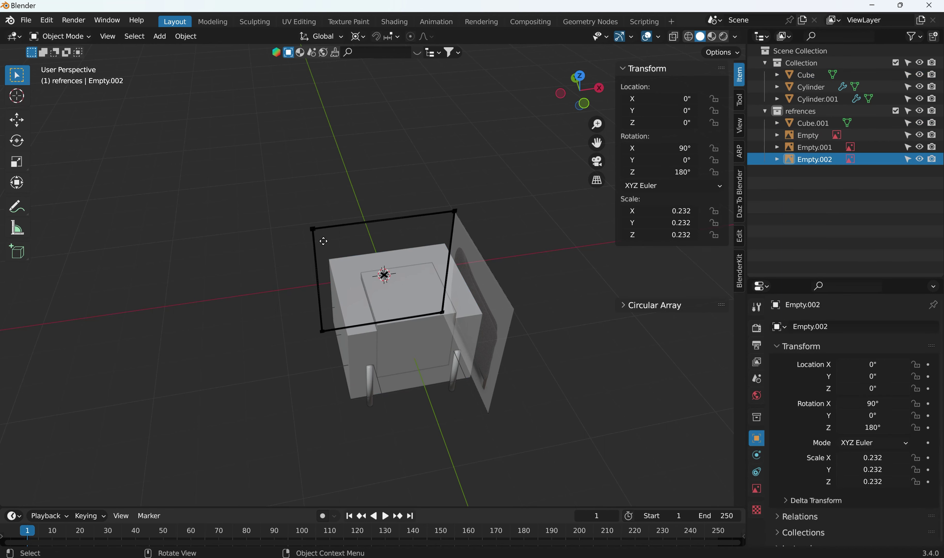
{"action": "left_click", "coordinate": [351, 276]}
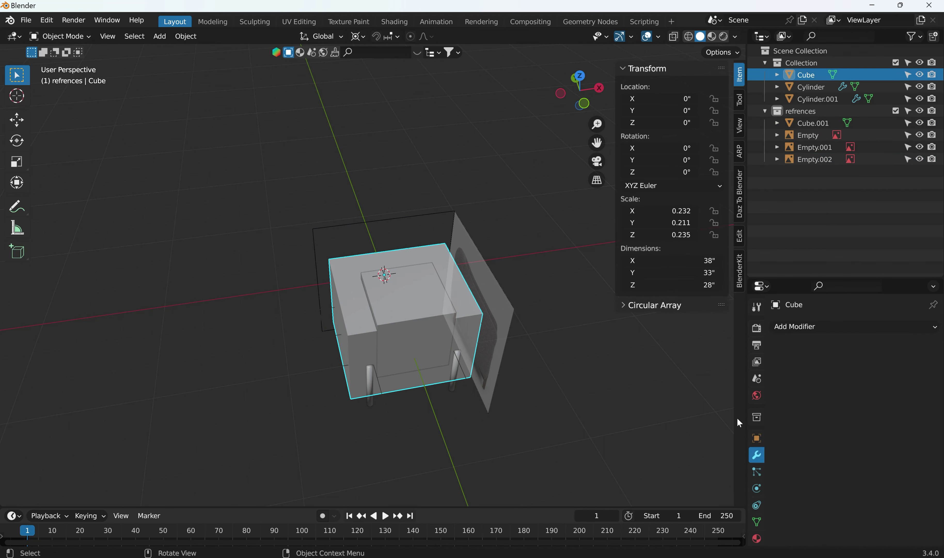
Try a Boolean Difference modifier on the large cube with the 22-inch cube as its object, and remove the modifier
{"action": "left_click", "coordinate": [829, 328]}
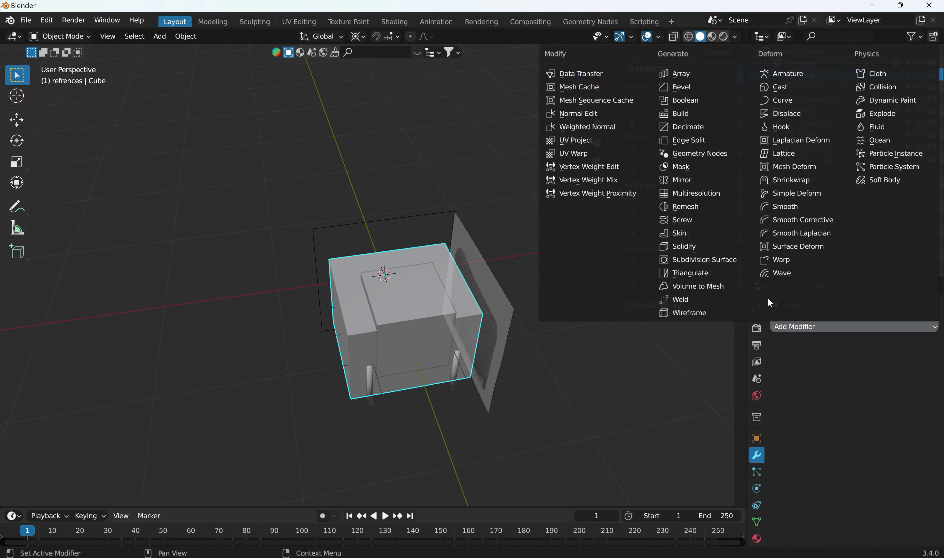
{"action": "left_click", "coordinate": [675, 101]}
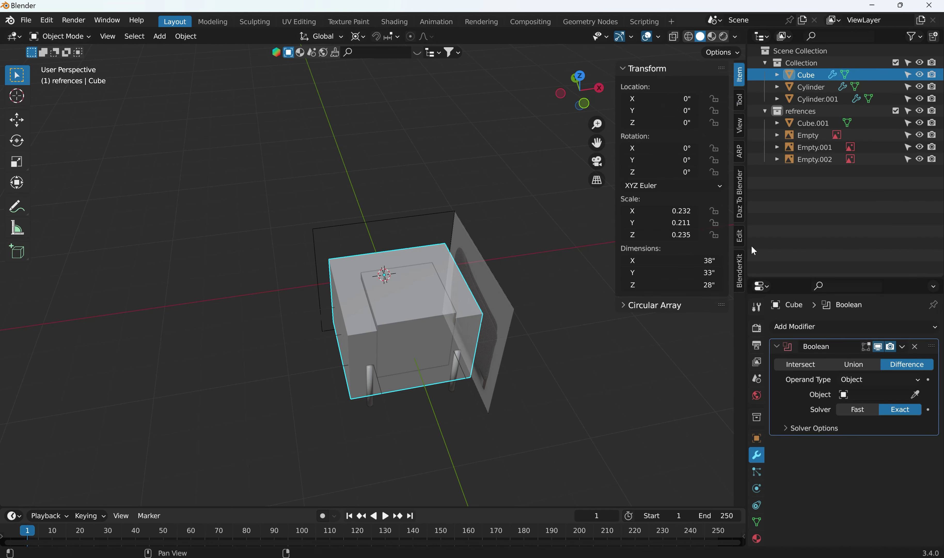
{"action": "left_click", "coordinate": [915, 395]}
{"action": "left_click", "coordinate": [423, 300]}
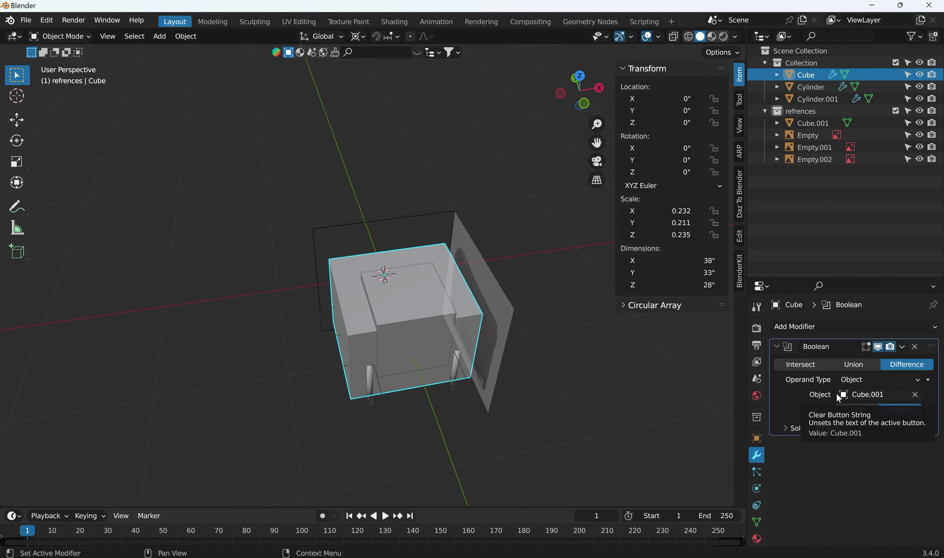
{"action": "left_click", "coordinate": [915, 347]}
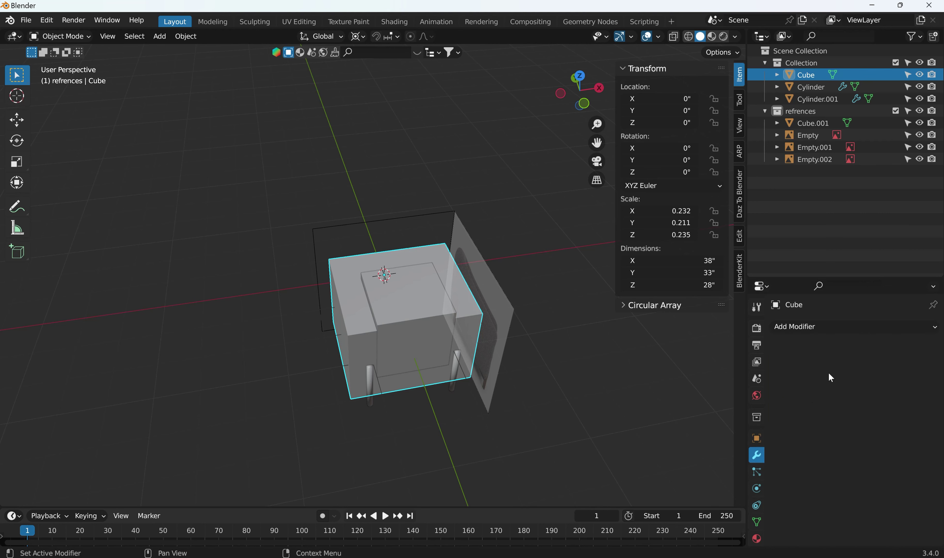
Try a Boolean Difference modifier on the 22-inch cube with the large cube as its object
{"action": "left_click", "coordinate": [411, 312]}
{"action": "left_click", "coordinate": [808, 327]}
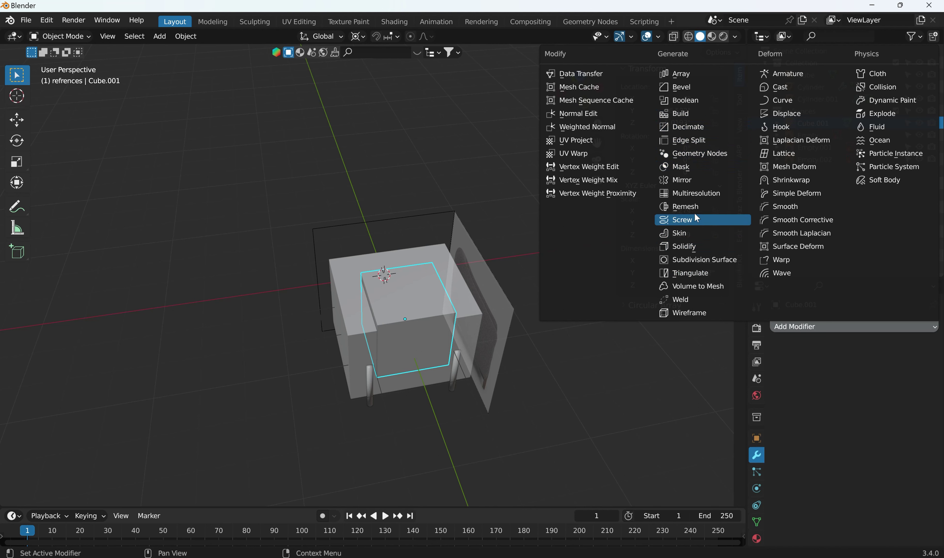
{"action": "left_click", "coordinate": [683, 101]}
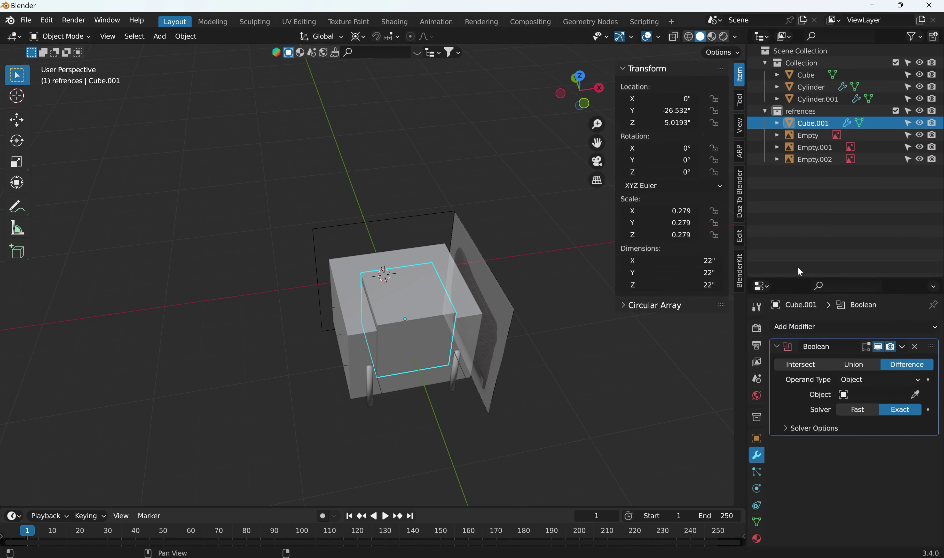
{"action": "left_click", "coordinate": [873, 394]}
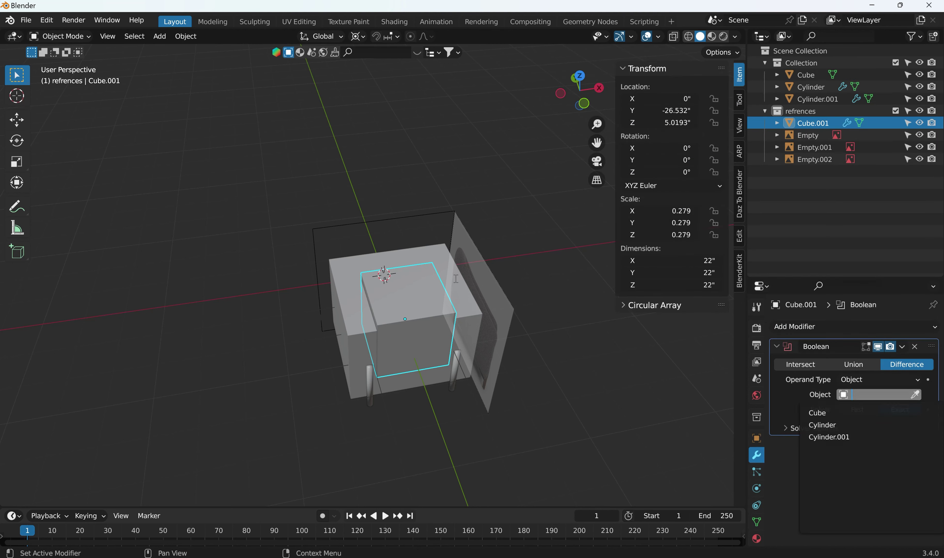
{"action": "left_click", "coordinate": [878, 404]}
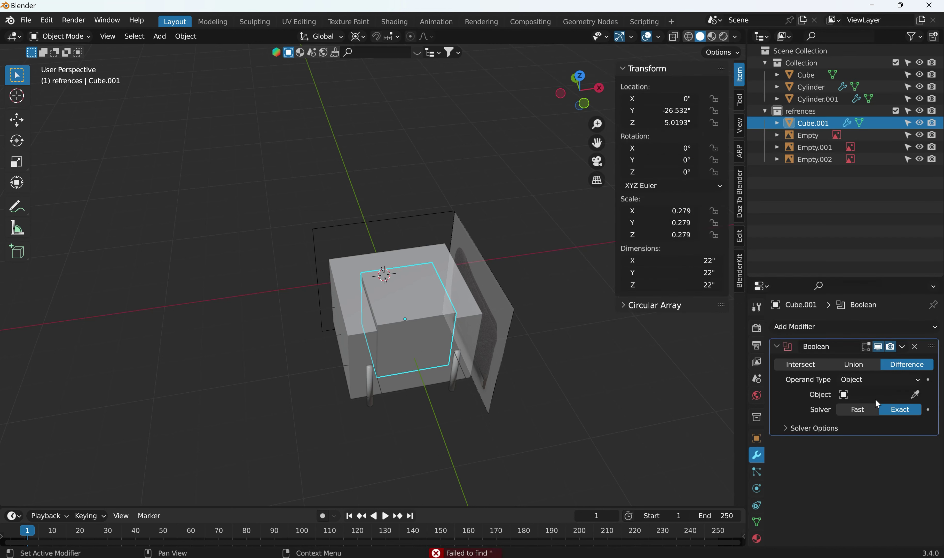
{"action": "left_click", "coordinate": [897, 396]}
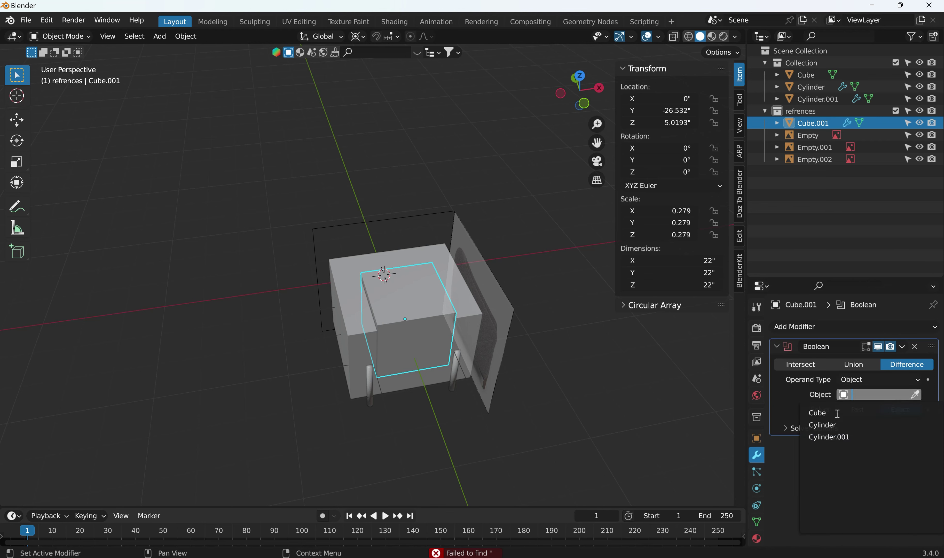
{"action": "left_click", "coordinate": [823, 413]}
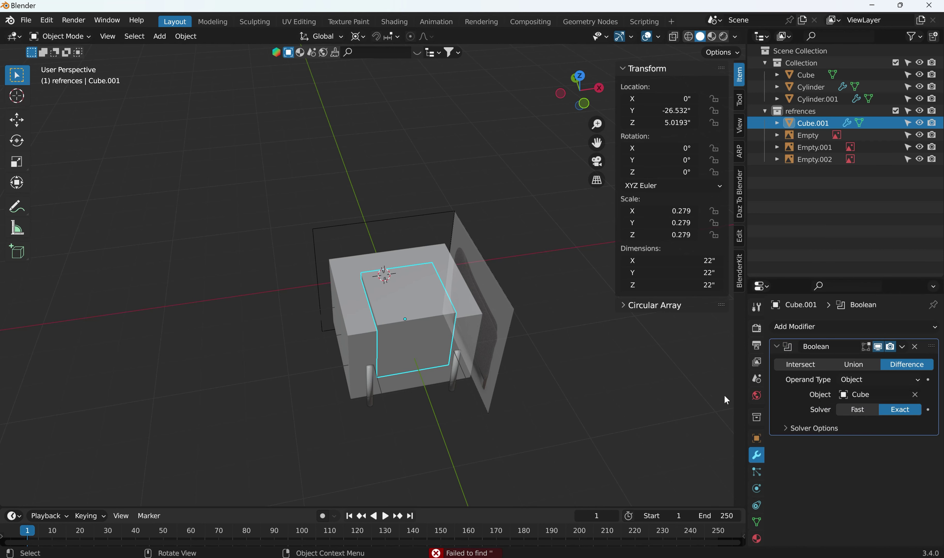
Move the 22-inch cube from the refrences collection into Collection and deselect it
{"action": "middle_click_drag", "start_coordinate": [625, 384], "coordinate": [583, 349]}
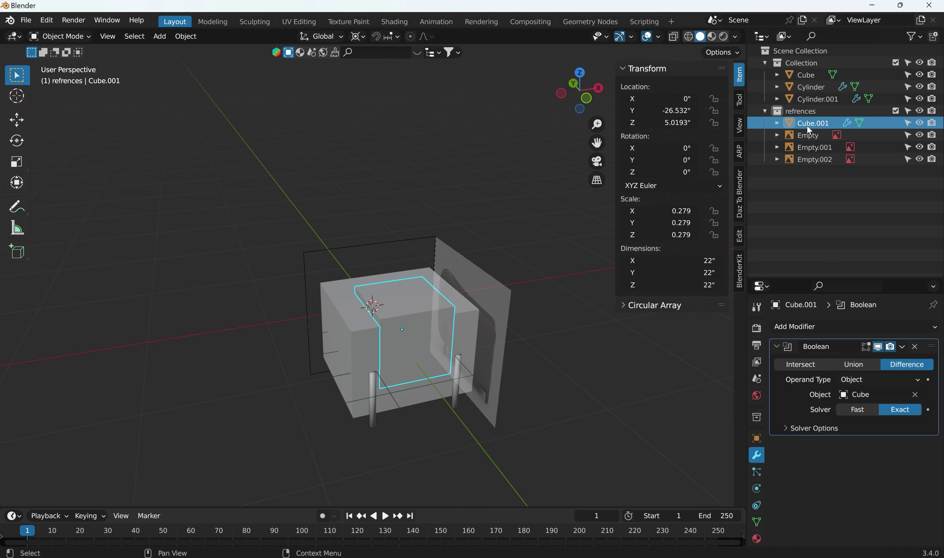
{"action": "left_click_drag", "start_coordinate": [807, 125], "coordinate": [803, 92]}
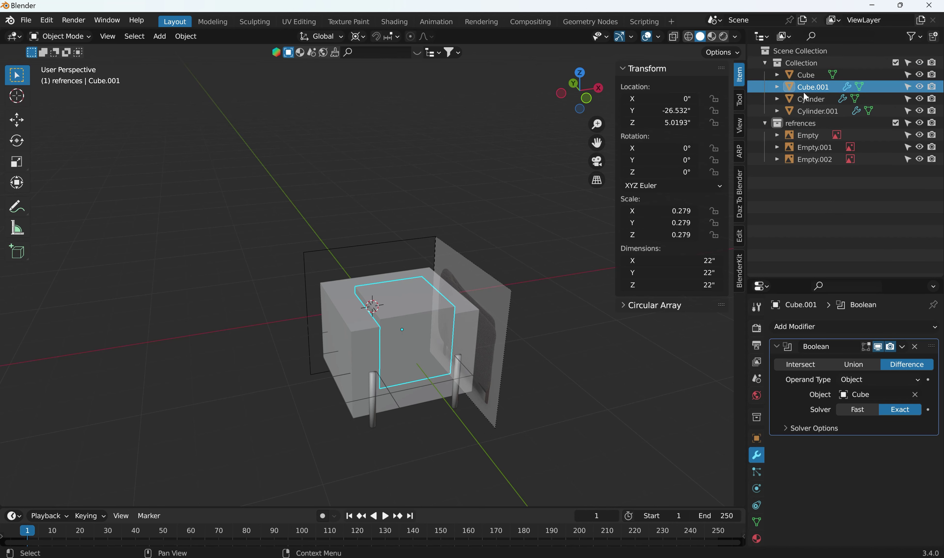
{"action": "left_click", "coordinate": [539, 209]}
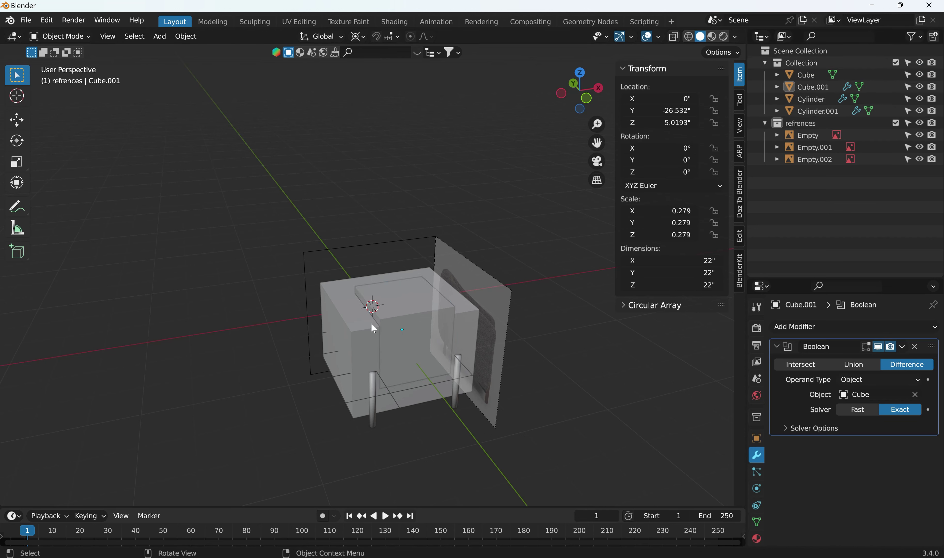
Try deleting and then hiding the 22-inch cube, restoring it each time
{"action": "left_click", "coordinate": [397, 318]}
{"action": "key", "text": "Delete"}
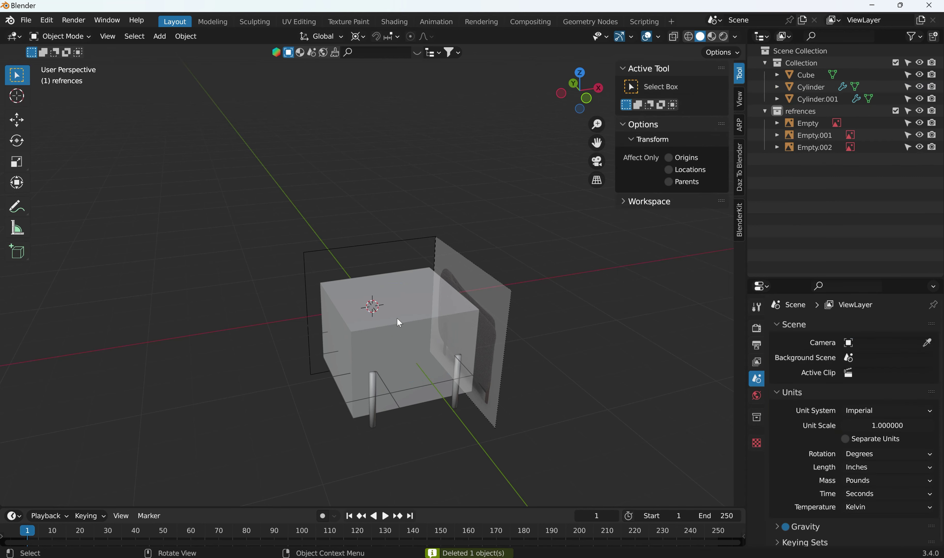
{"action": "key", "text": "ctrl+z"}
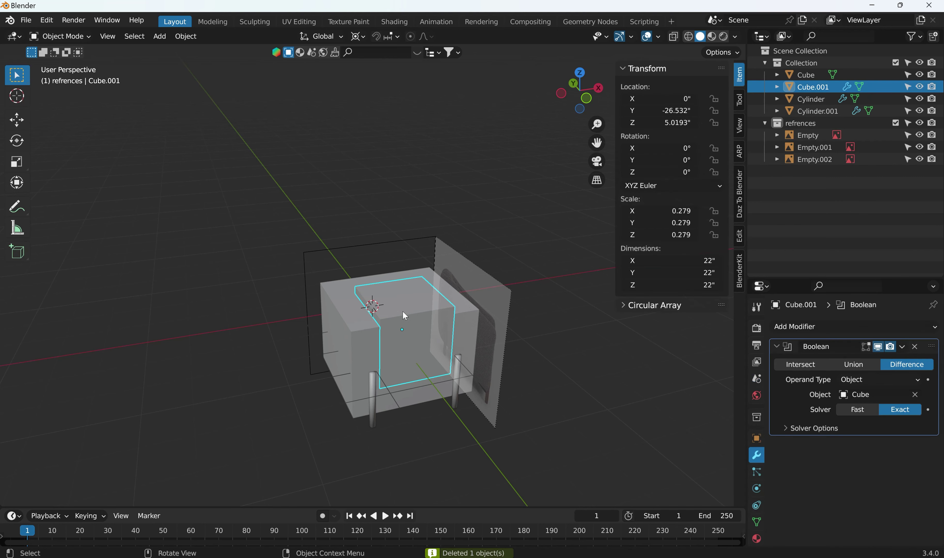
{"action": "left_click", "coordinate": [473, 198]}
{"action": "left_click", "coordinate": [406, 315]}
{"action": "key", "text": "h"}
{"action": "key", "text": "alt+h"}
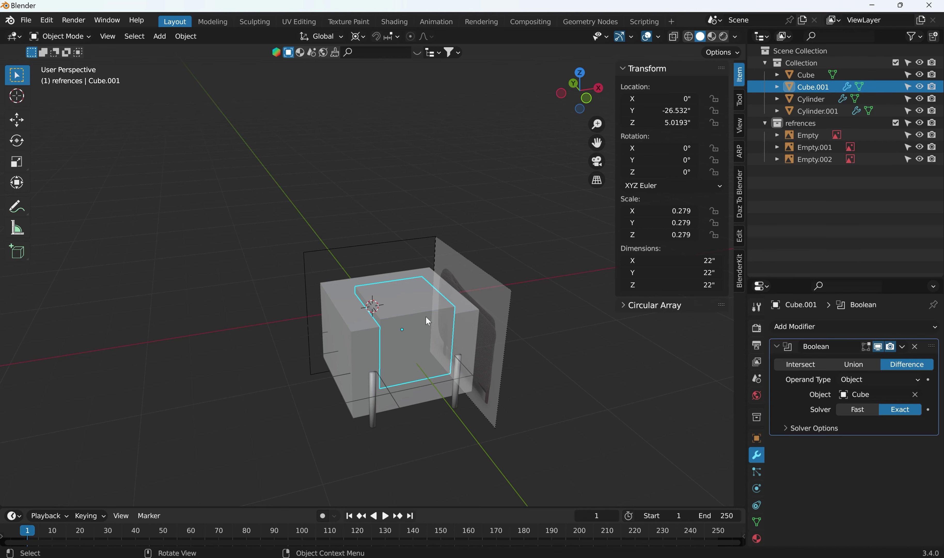
Try the Union, Intersect and Difference operations of the 22-inch cube's Boolean, and remove the modifier
{"action": "left_click", "coordinate": [856, 366]}
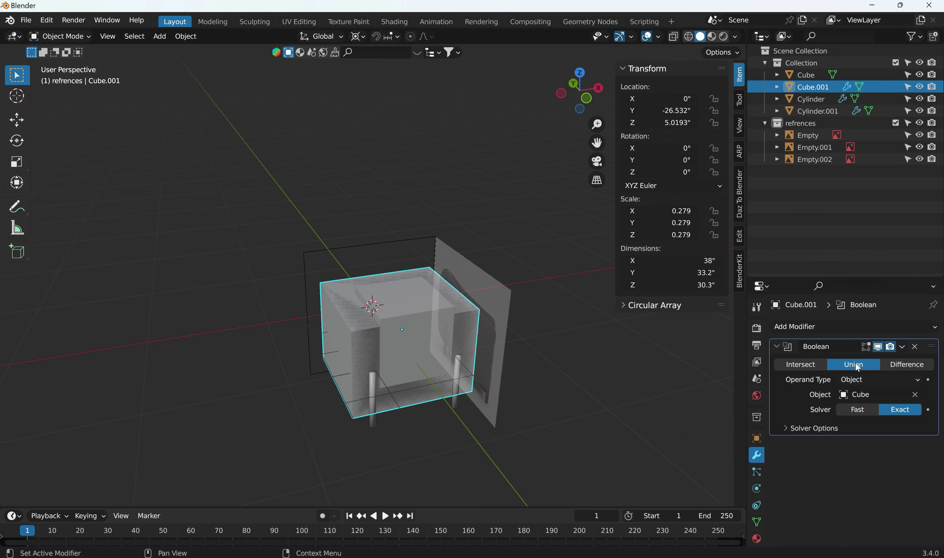
{"action": "middle_click_drag", "start_coordinate": [465, 392], "coordinate": [454, 406]}
{"action": "left_click", "coordinate": [790, 369]}
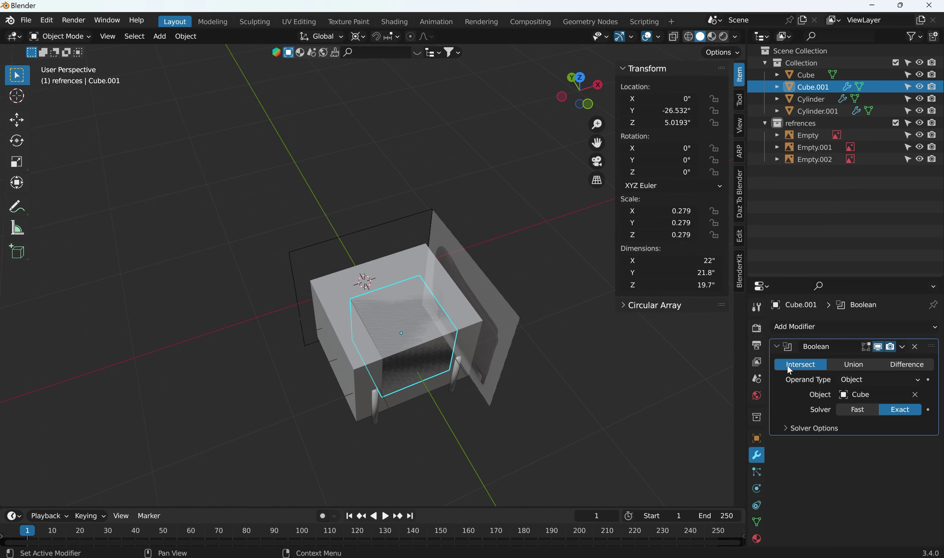
{"action": "middle_click_drag", "start_coordinate": [491, 375], "coordinate": [475, 291]}
{"action": "left_click", "coordinate": [906, 366]}
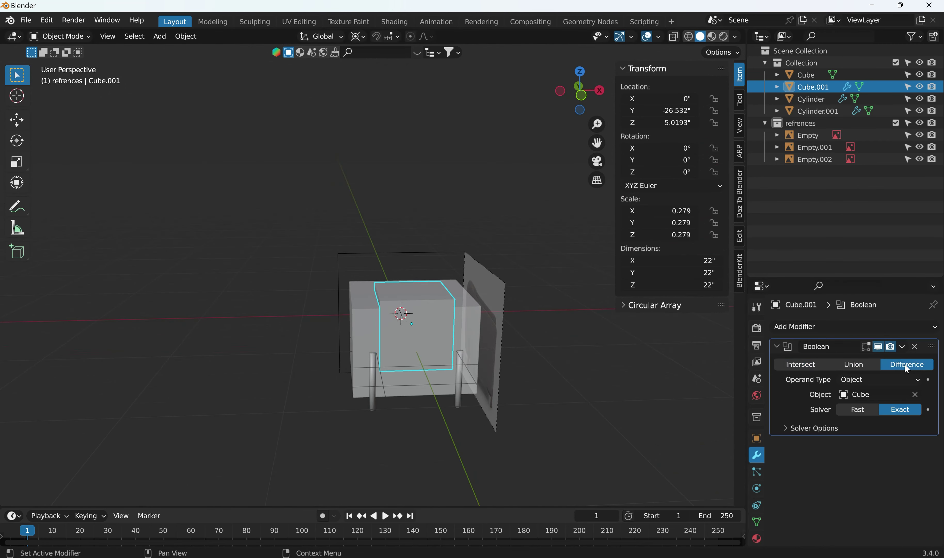
{"action": "middle_click_drag", "start_coordinate": [563, 374], "coordinate": [541, 424]}
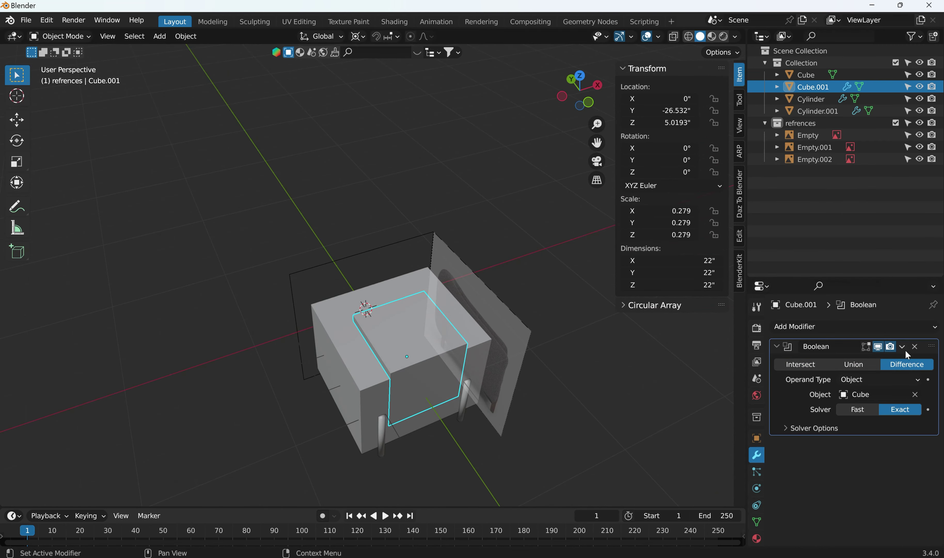
{"action": "left_click", "coordinate": [915, 346]}
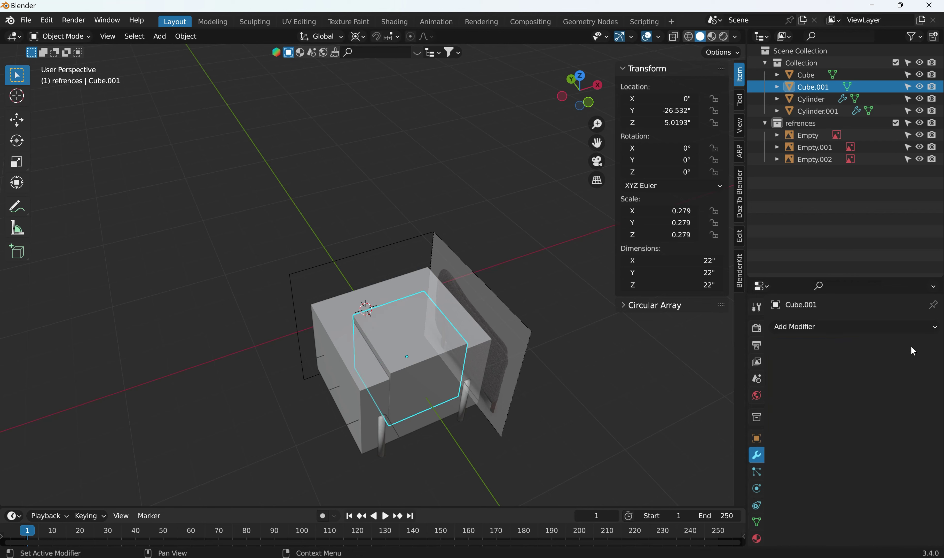
Subtract the 22-inch cube from the large cube with a Boolean Difference modifier and hide the 22-inch cube
{"action": "left_click", "coordinate": [344, 310]}
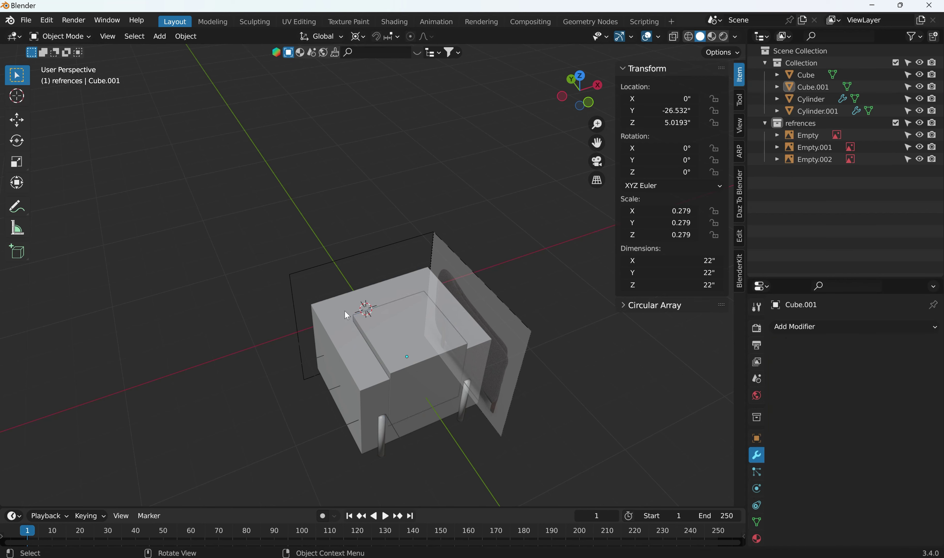
{"action": "left_click", "coordinate": [836, 329]}
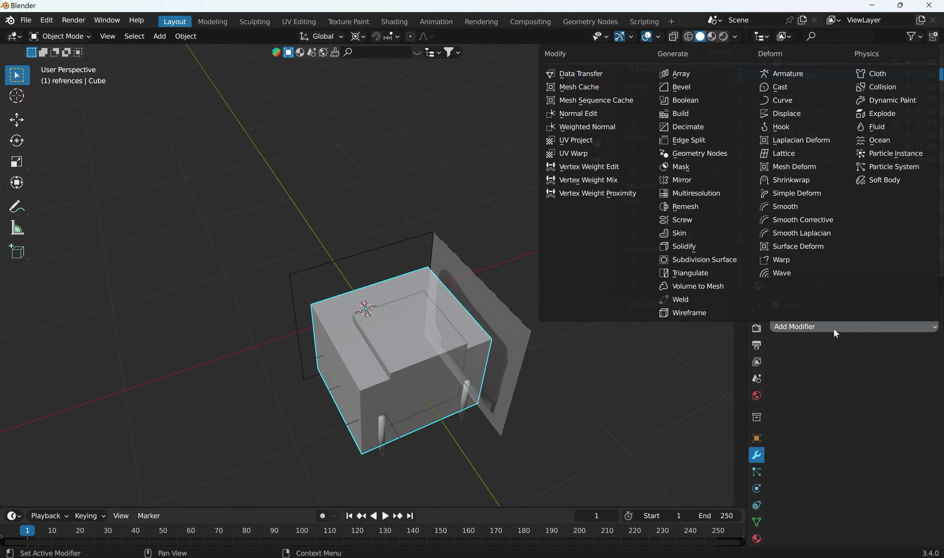
{"action": "left_click", "coordinate": [688, 101]}
{"action": "left_click", "coordinate": [915, 395]}
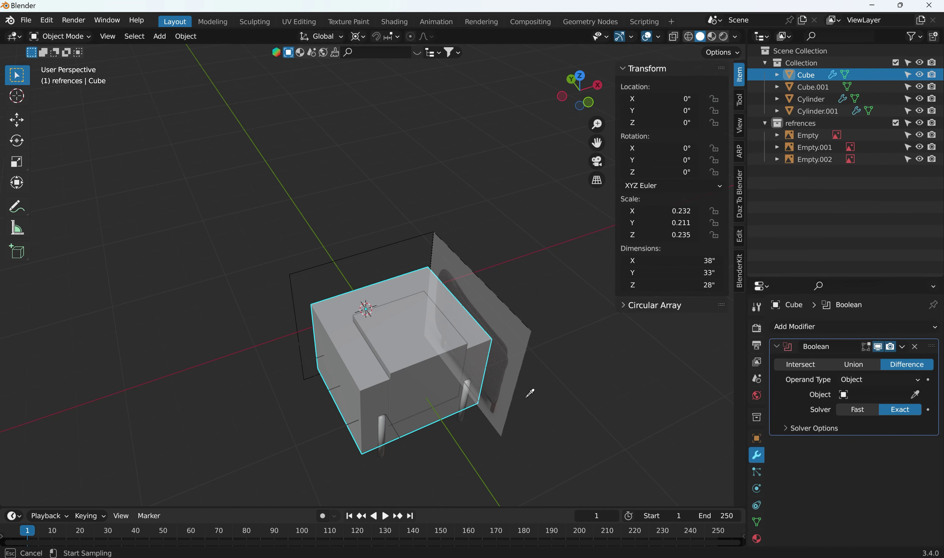
{"action": "left_click", "coordinate": [408, 343]}
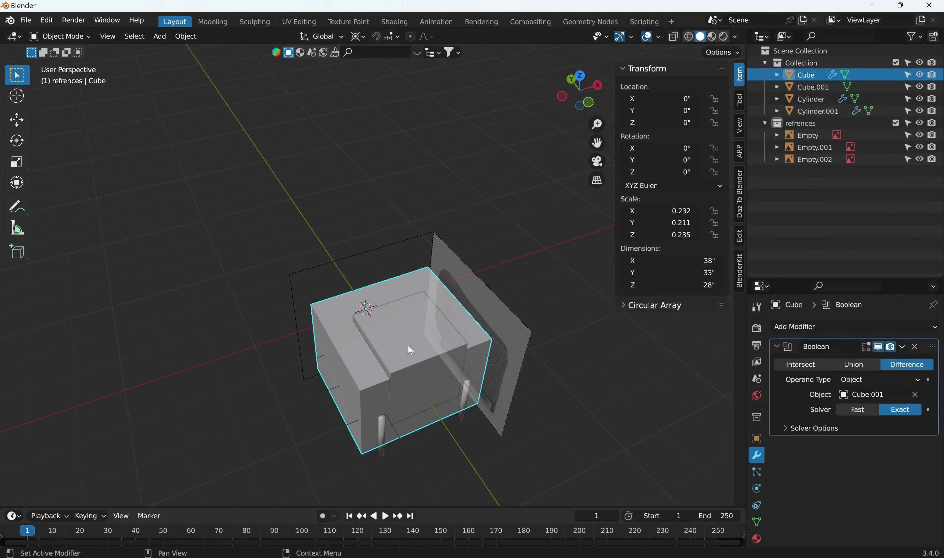
{"action": "left_click", "coordinate": [410, 352]}
{"action": "key", "text": "h"}
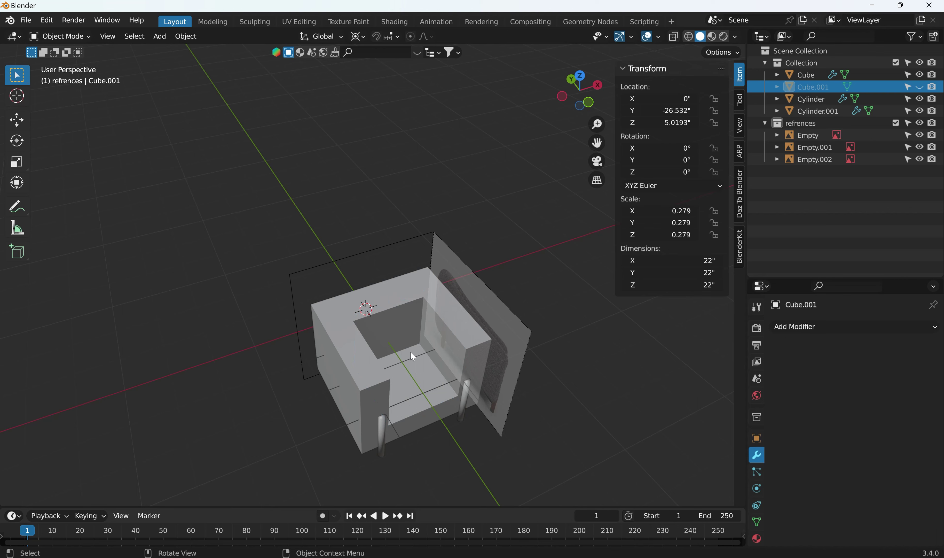
{"action": "middle_click_drag", "start_coordinate": [527, 367], "coordinate": [499, 316]}
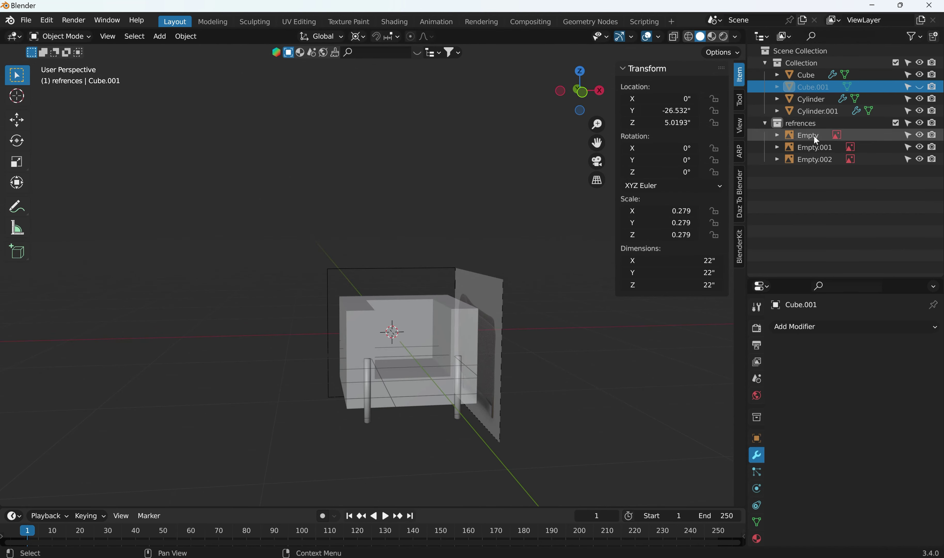
Apply the Boolean modifier on the large cube and delete the hidden 22-inch cube
{"action": "left_click", "coordinate": [371, 335]}
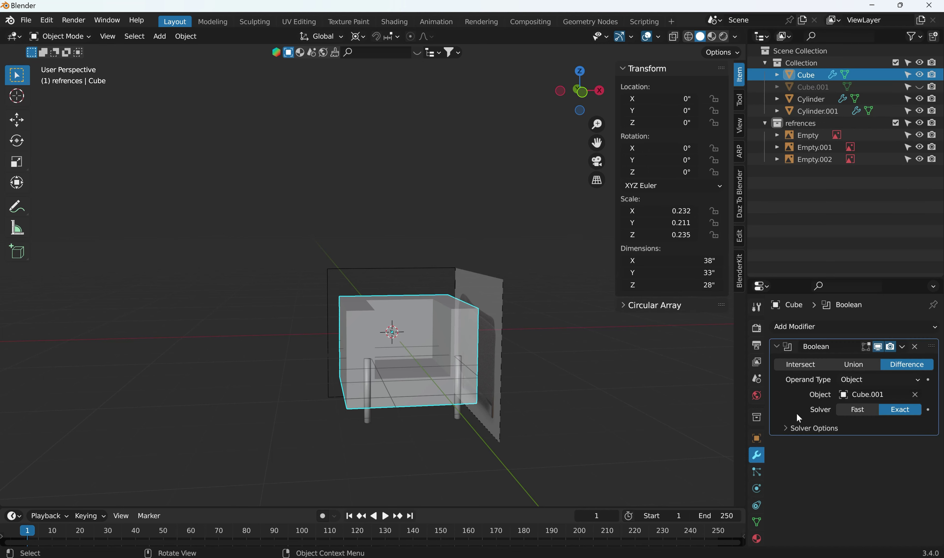
{"action": "left_click", "coordinate": [903, 347]}
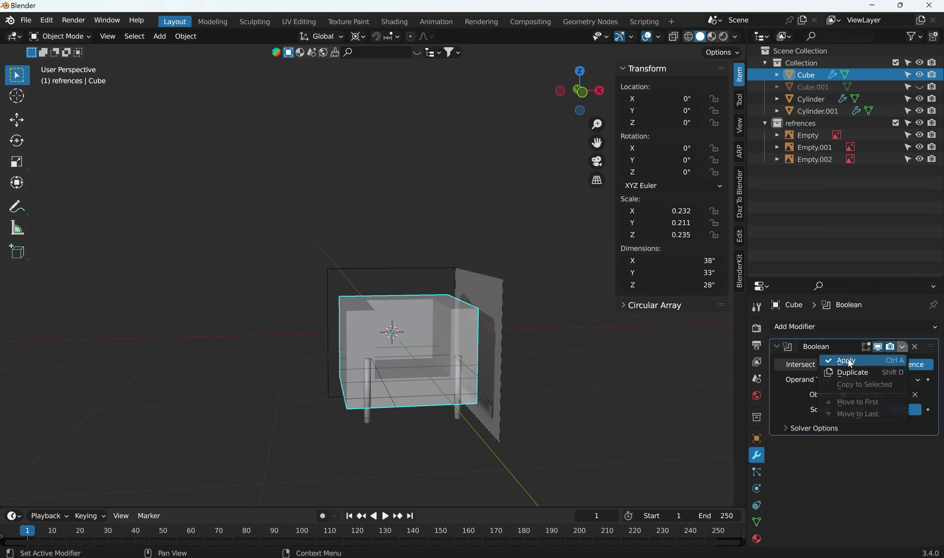
{"action": "left_click", "coordinate": [849, 361]}
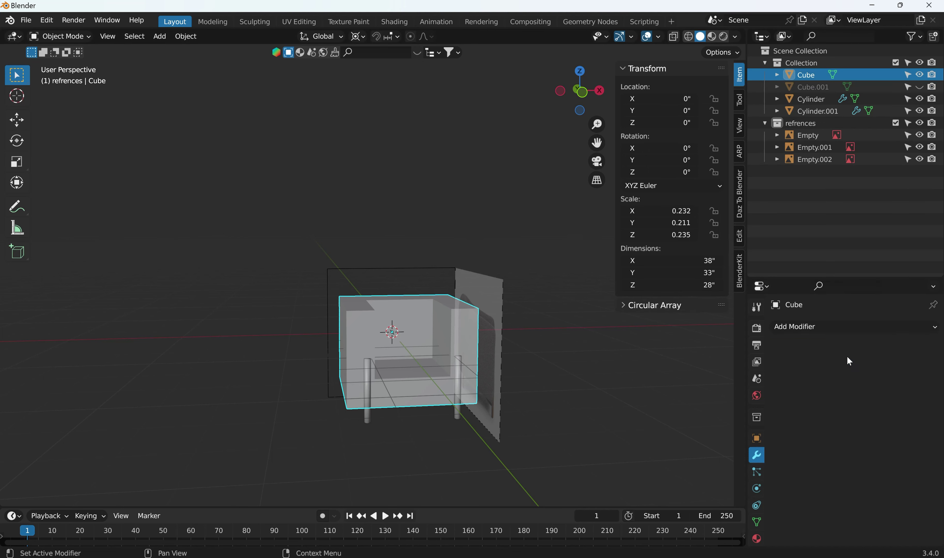
{"action": "left_click", "coordinate": [804, 90]}
{"action": "key", "text": "Delete"}
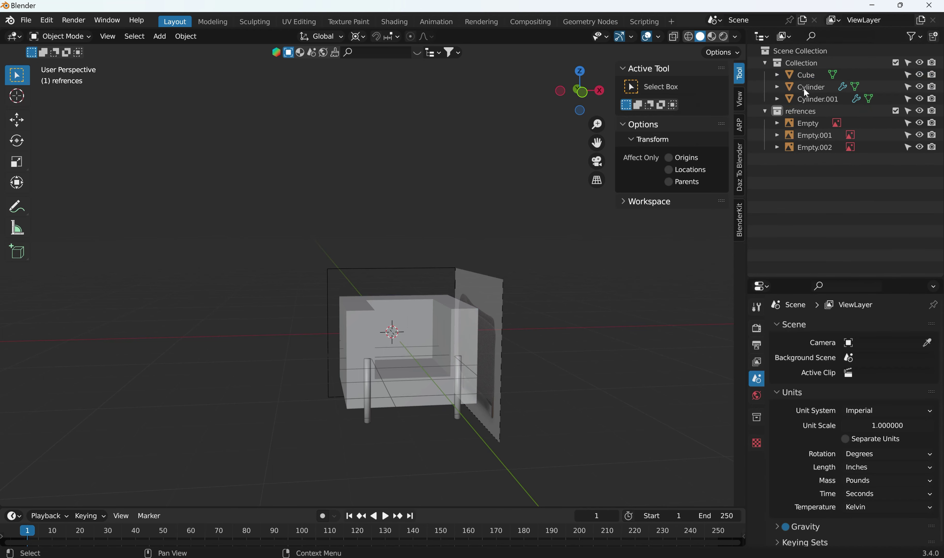
Try a Subdivision Surface modifier on the chair body, inspect its shape and remove the modifier
{"action": "left_click", "coordinate": [450, 327]}
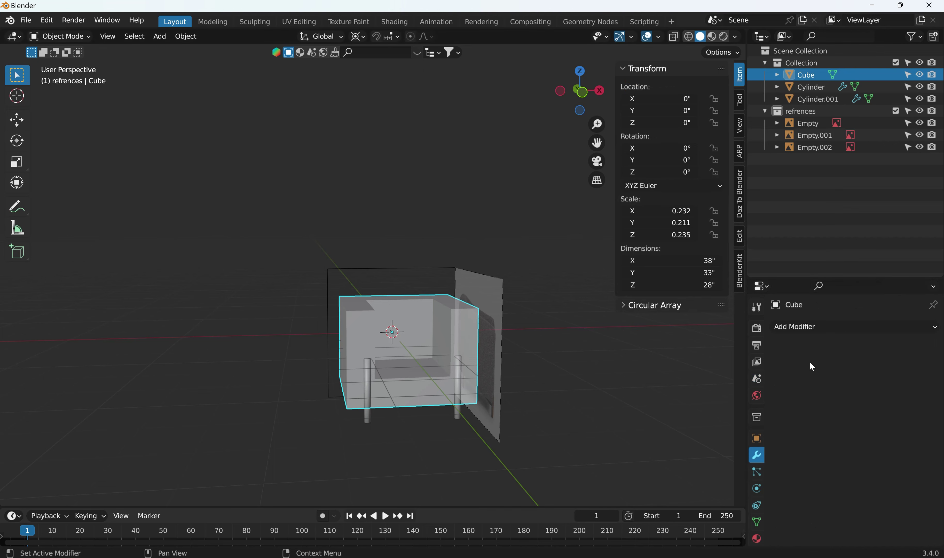
{"action": "left_click", "coordinate": [805, 330]}
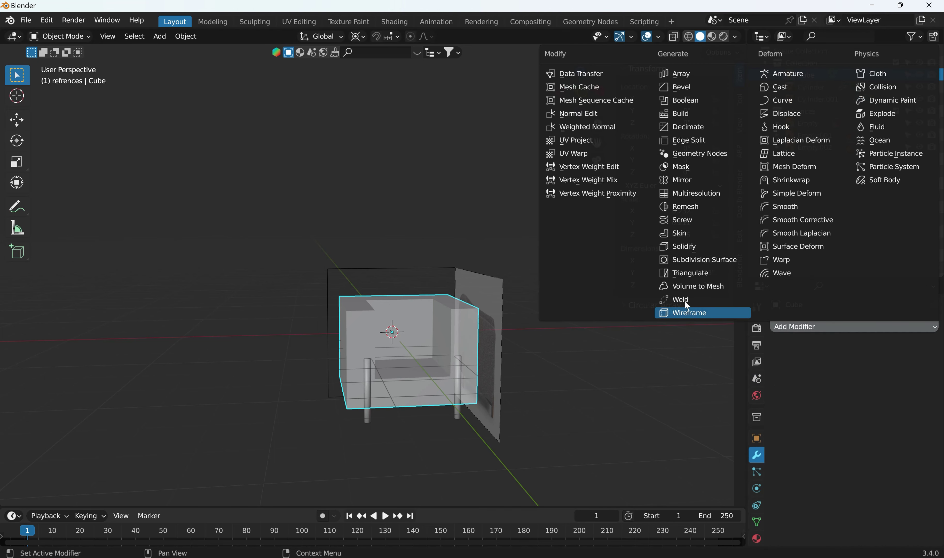
{"action": "left_click", "coordinate": [696, 260]}
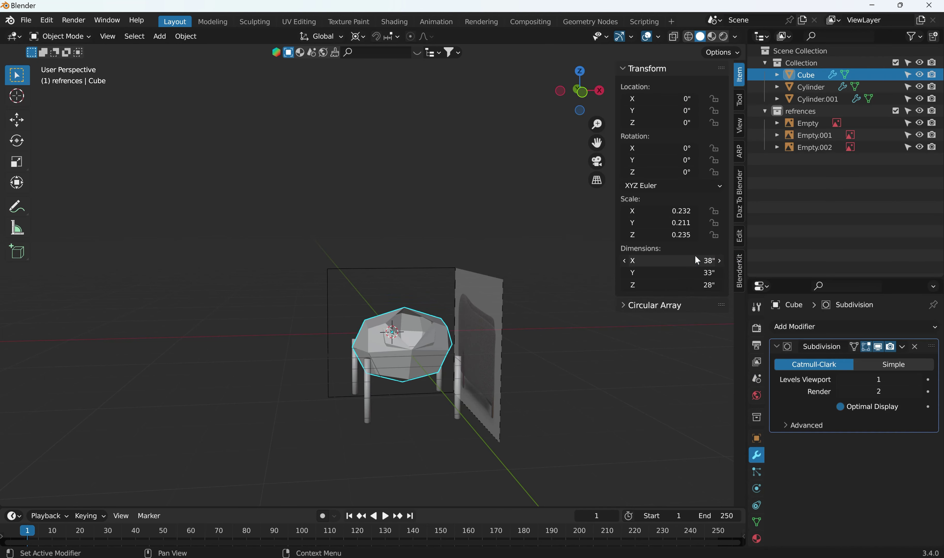
{"action": "middle_click_drag", "start_coordinate": [536, 302], "coordinate": [380, 362]}
{"action": "left_click", "coordinate": [914, 346]}
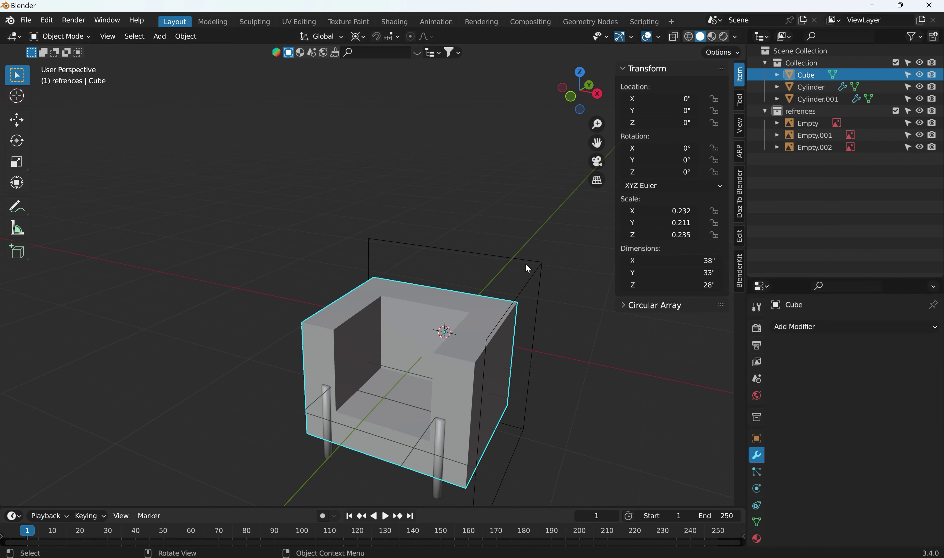
Undo the recent changes back to the unapplied Boolean, restoring the 22-inch cube
{"action": "key", "text": "ctrl+z"}
{"action": "key", "text": "ctrl+z"}
{"action": "key", "text": "ctrl+z"}
{"action": "key", "text": "ctrl+z"}
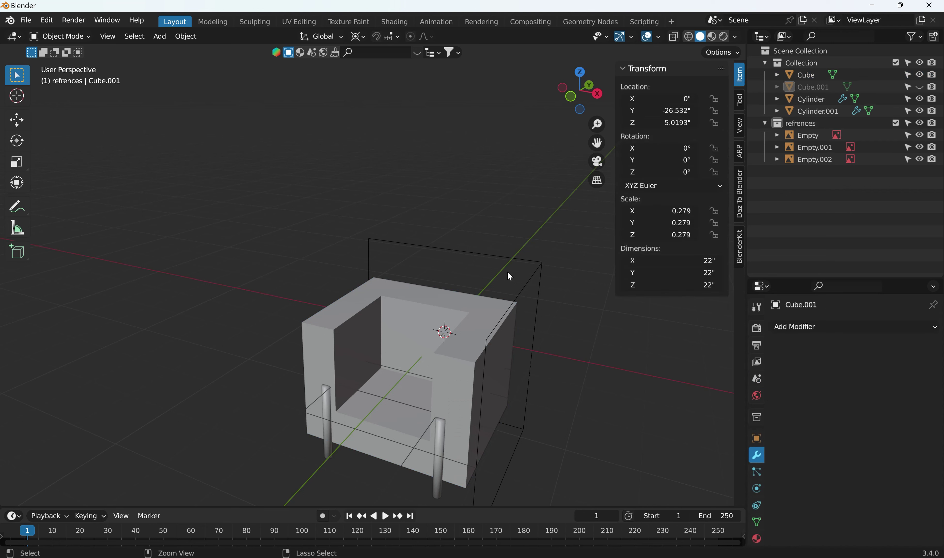
{"action": "key", "text": "ctrl+z"}
{"action": "key", "text": "ctrl+z"}
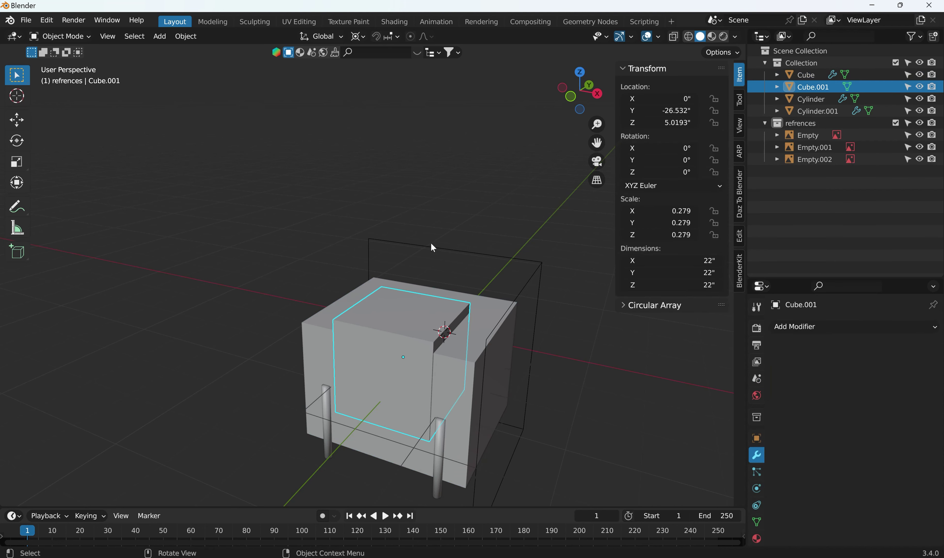
In Edit Mode, inset the large cube's top face by about 34.8 inches
{"action": "scroll", "coordinate": [430, 235], "scroll_direction": "down", "scroll_amount": 2}
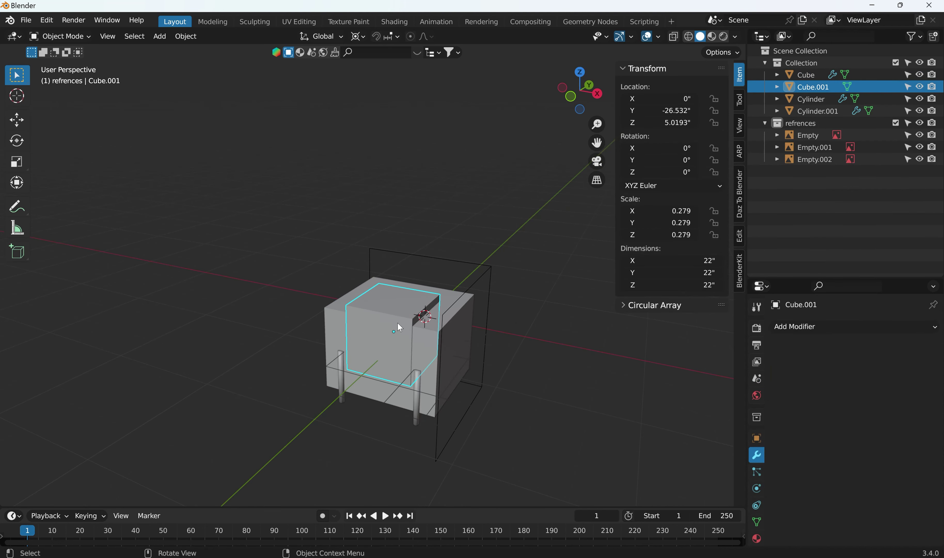
{"action": "middle_click_drag", "start_coordinate": [402, 324], "coordinate": [421, 337]}
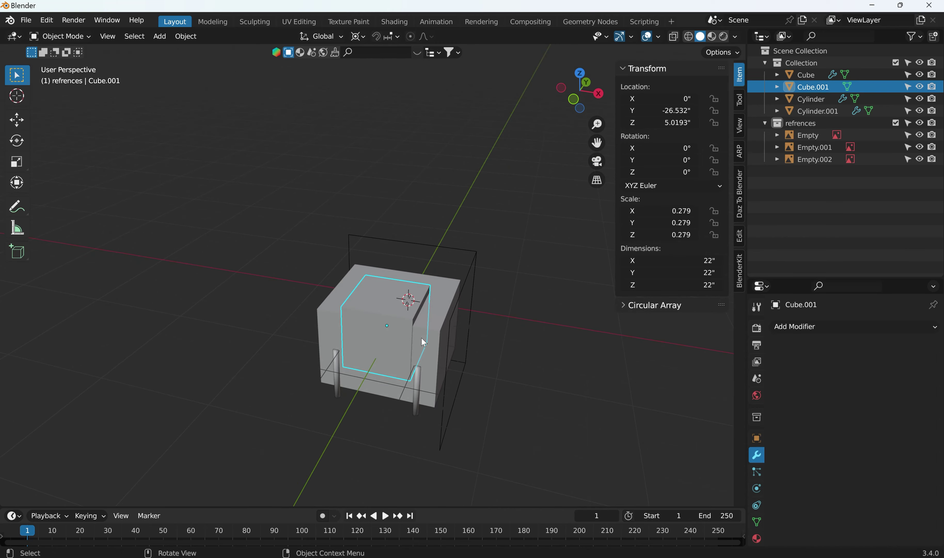
{"action": "key", "text": "KP_7"}
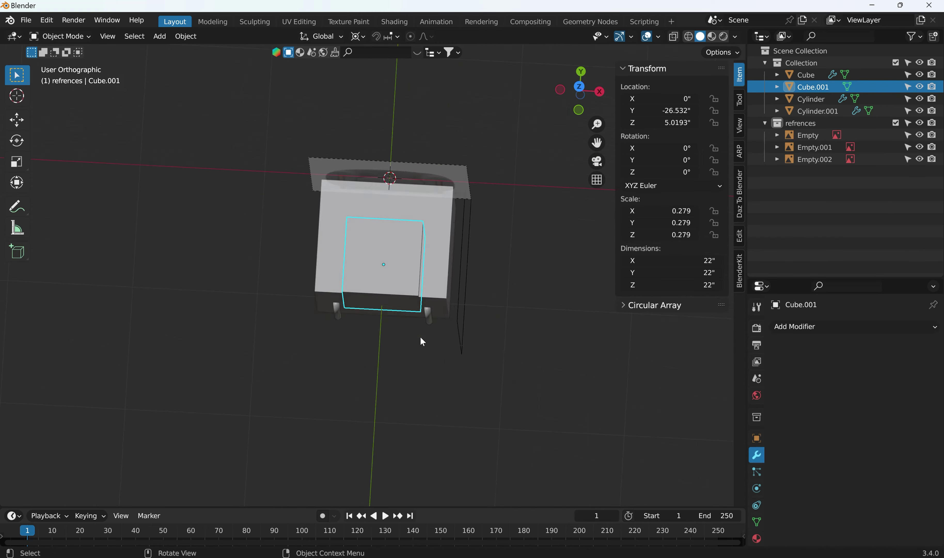
{"action": "left_click", "coordinate": [447, 210]}
{"action": "key", "text": "Tab"}
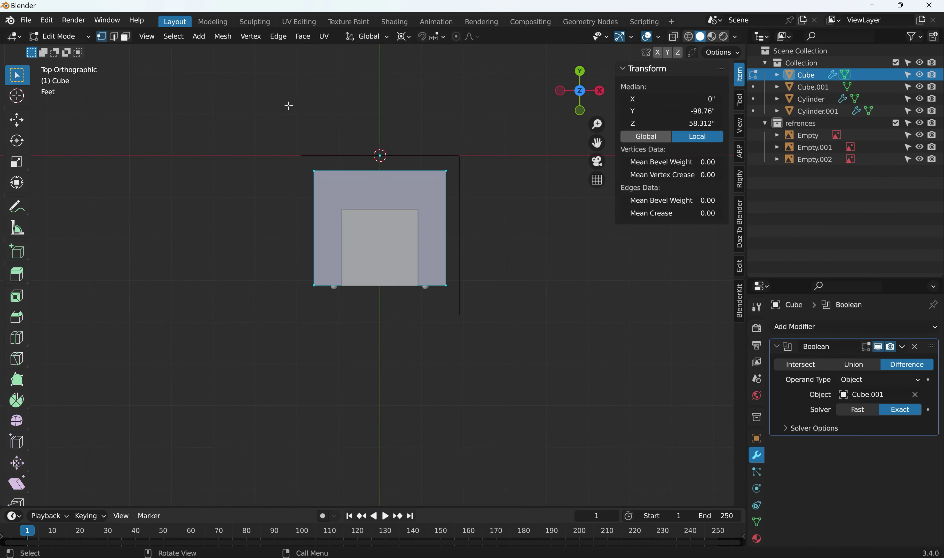
{"action": "key", "text": "alt+a"}
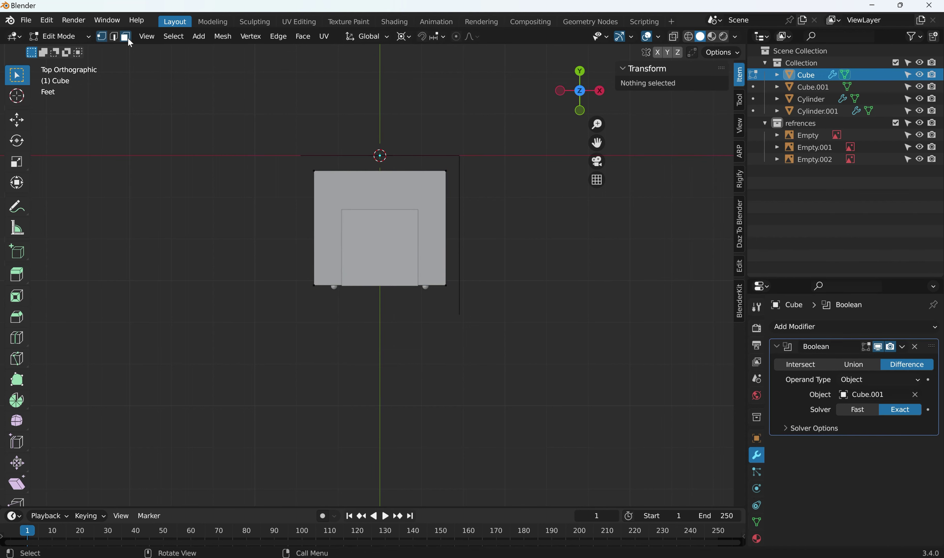
{"action": "left_click", "coordinate": [126, 36]}
{"action": "left_click", "coordinate": [425, 201]}
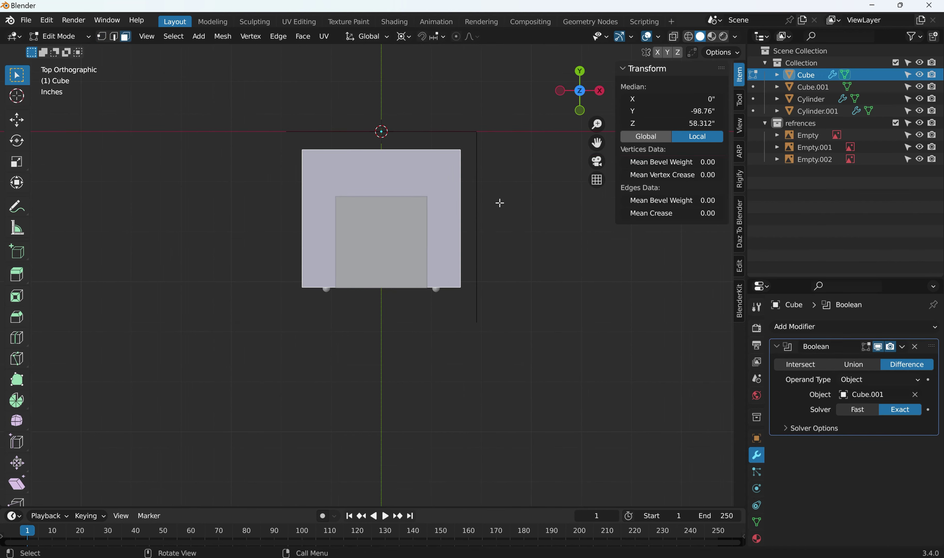
{"action": "scroll", "coordinate": [497, 203], "scroll_direction": "up", "scroll_amount": 1}
{"action": "key", "text": "i"}
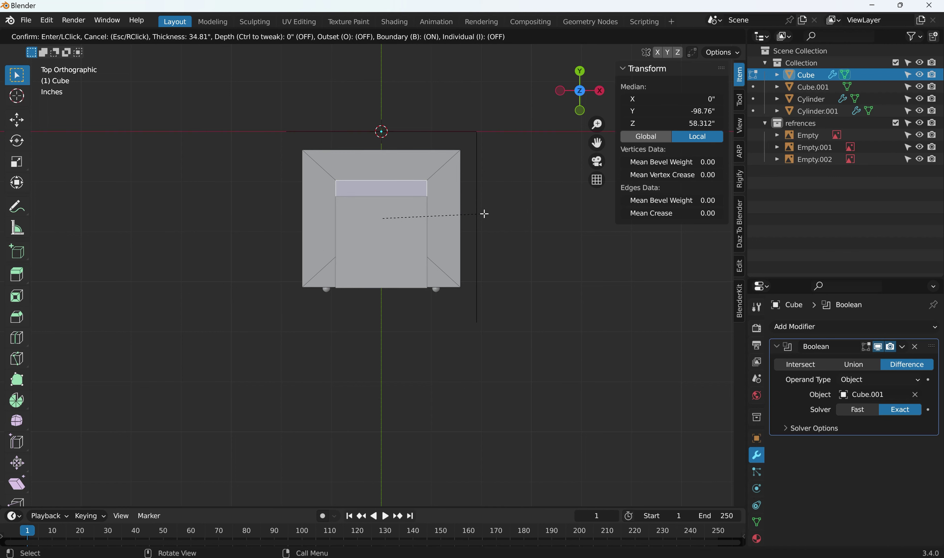
{"action": "left_click", "coordinate": [484, 213]}
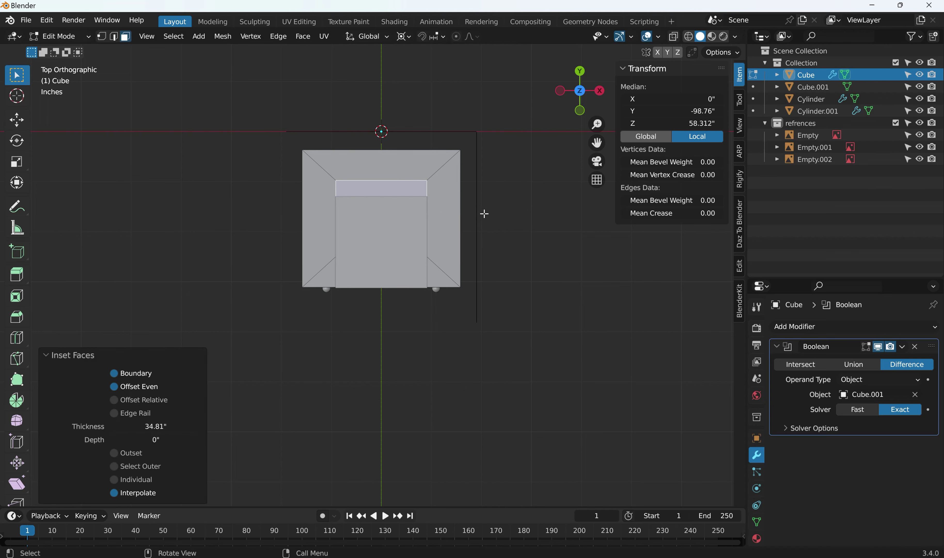
Move the inset face about 4.3 inches toward the chair's front and extrude it about 19.2 inches down into the body
{"action": "key", "text": "g"}
{"action": "key", "text": "y"}
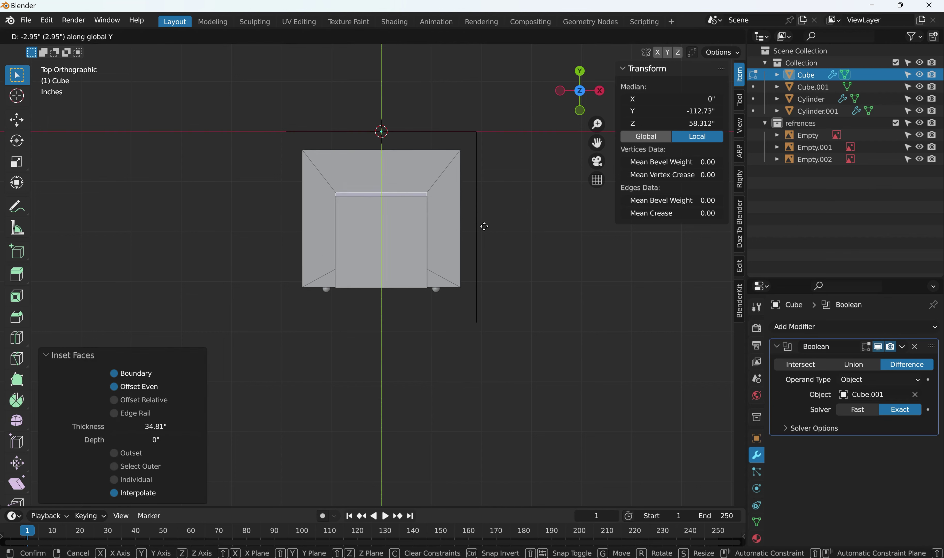
{"action": "left_click", "coordinate": [484, 232]}
{"action": "key", "text": "KP_3"}
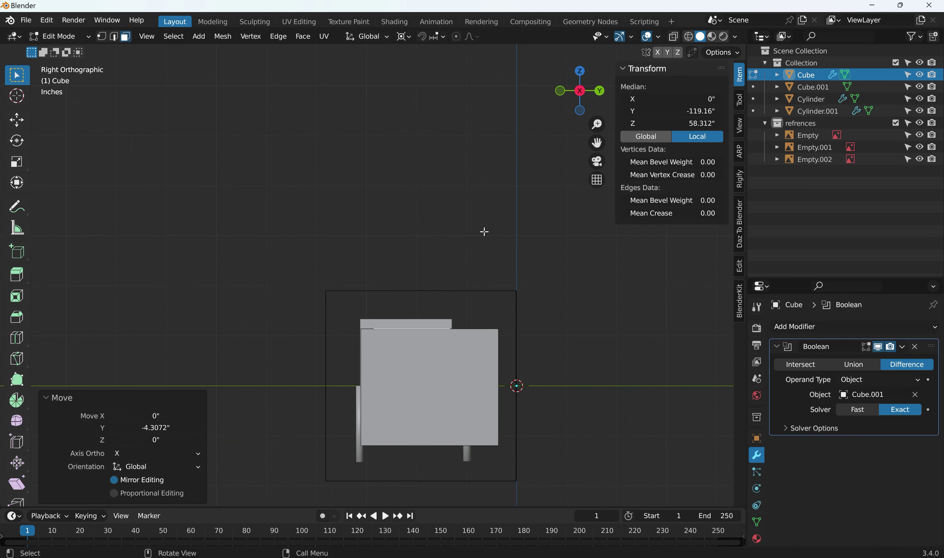
{"action": "left_click", "coordinate": [672, 37]}
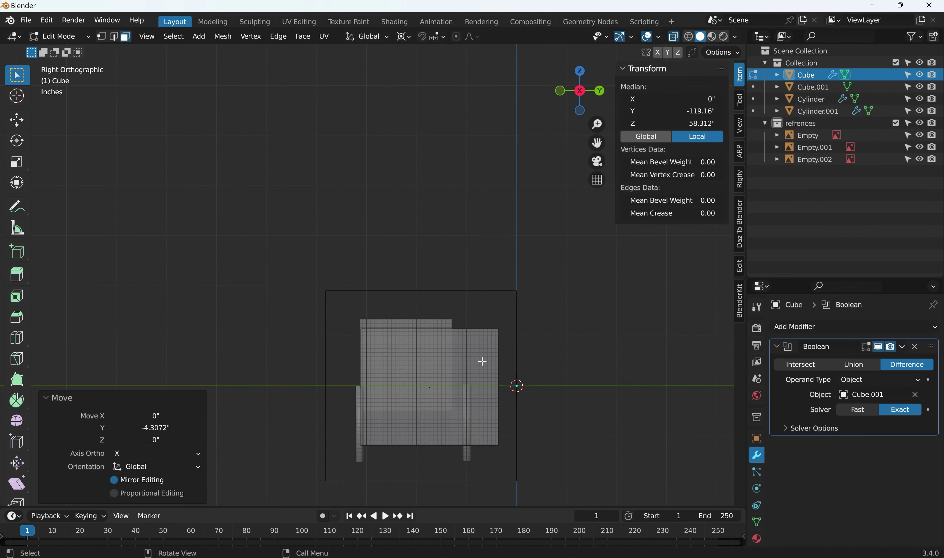
{"action": "key", "text": "e"}
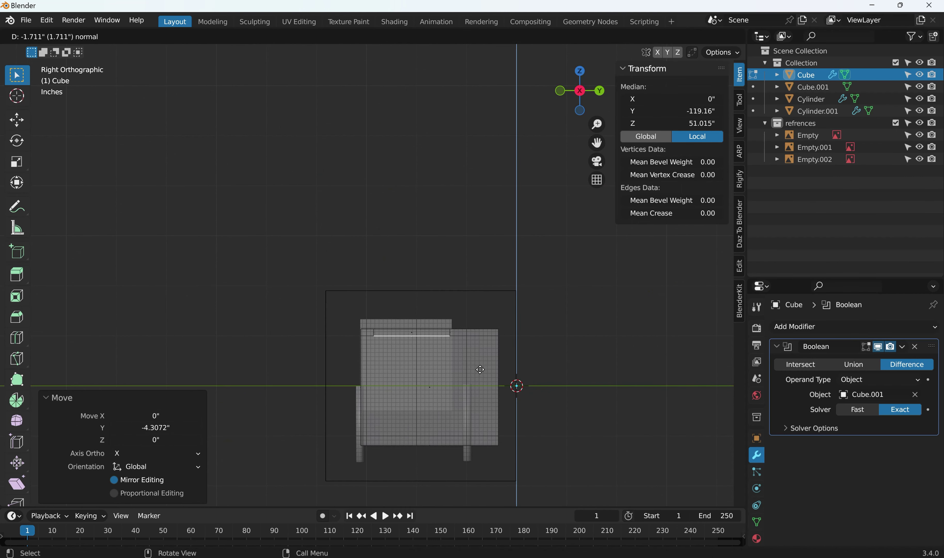
{"action": "left_click", "coordinate": [479, 441]}
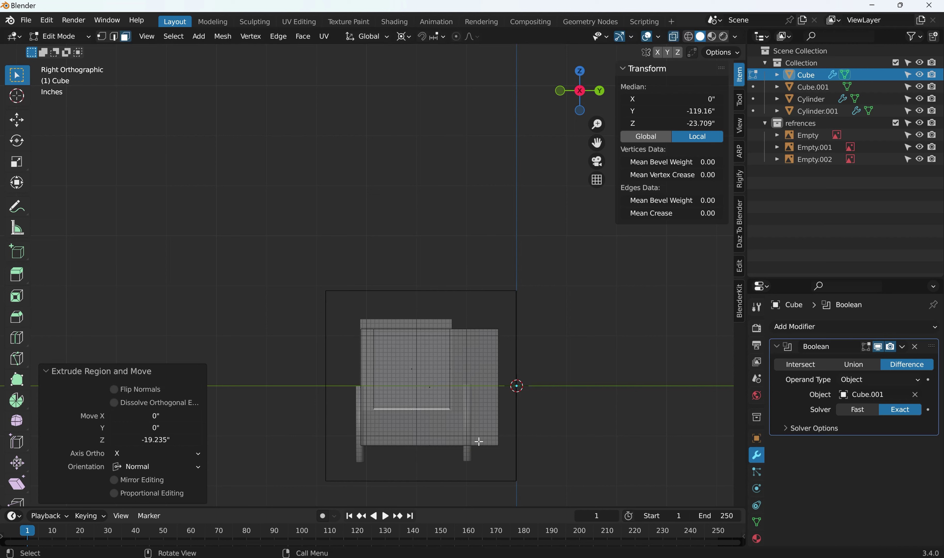
{"action": "left_click", "coordinate": [673, 36]}
Delete the 22-inch cube, inspect the recess in the chair body and clear the face selection
{"action": "middle_click_drag", "start_coordinate": [474, 245], "coordinate": [567, 268]}
{"action": "left_click", "coordinate": [820, 92]}
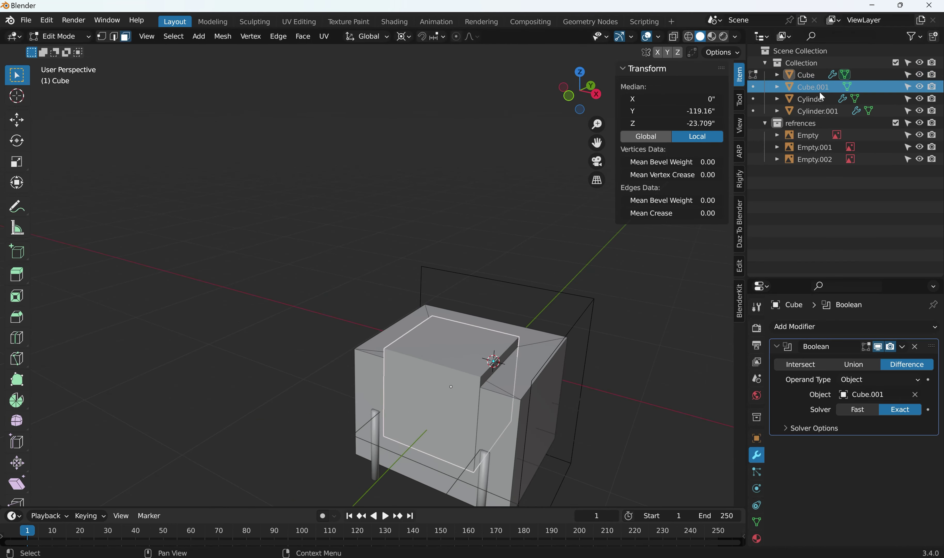
{"action": "key", "text": "Delete"}
{"action": "middle_click_drag", "start_coordinate": [522, 237], "coordinate": [563, 279]}
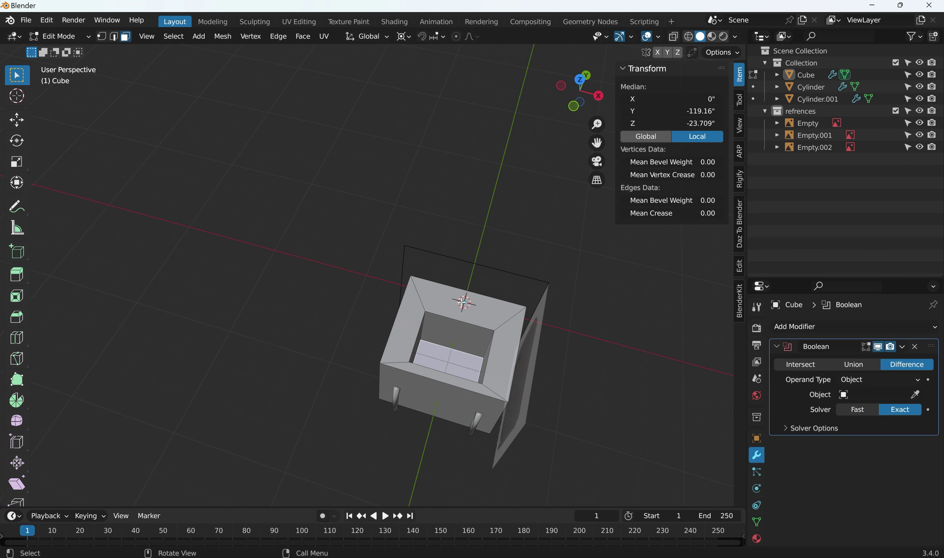
{"action": "middle_click_drag", "start_coordinate": [462, 301], "coordinate": [377, 291]}
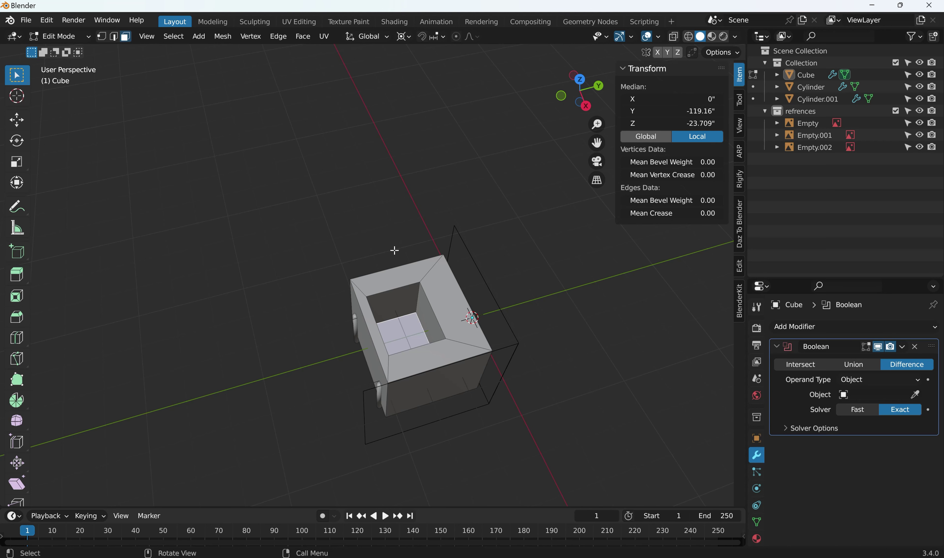
{"action": "left_click", "coordinate": [446, 304]}
{"action": "left_click", "coordinate": [494, 263]}
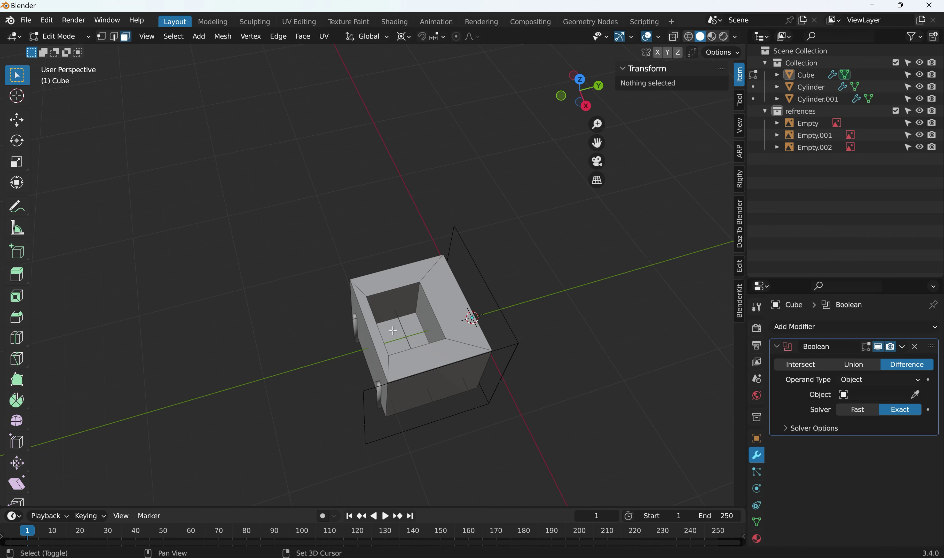
Return to Object Mode and add a new cube mesh
{"action": "key", "text": "shift+a"}
{"action": "key", "text": "Tab"}
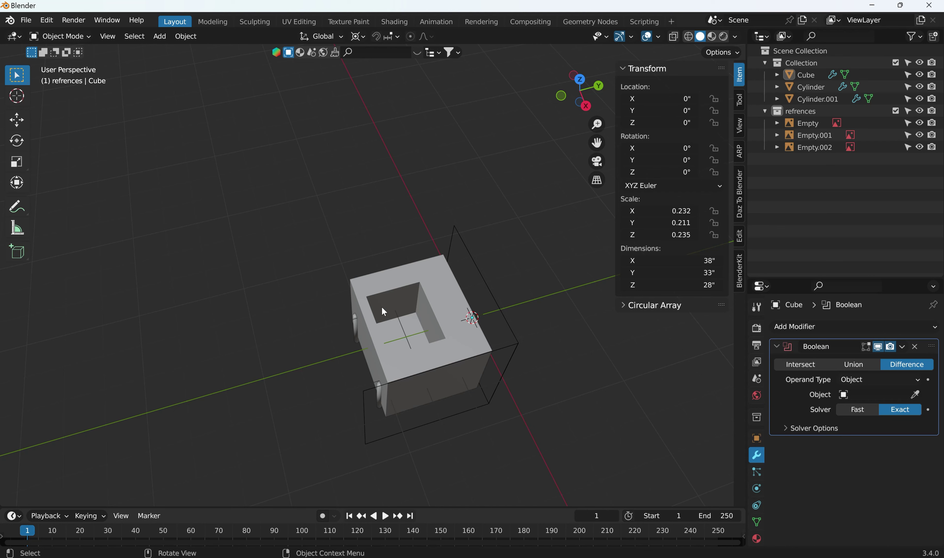
{"action": "key", "text": "shift+a"}
{"action": "mouse_move", "coordinate": [382, 309]}
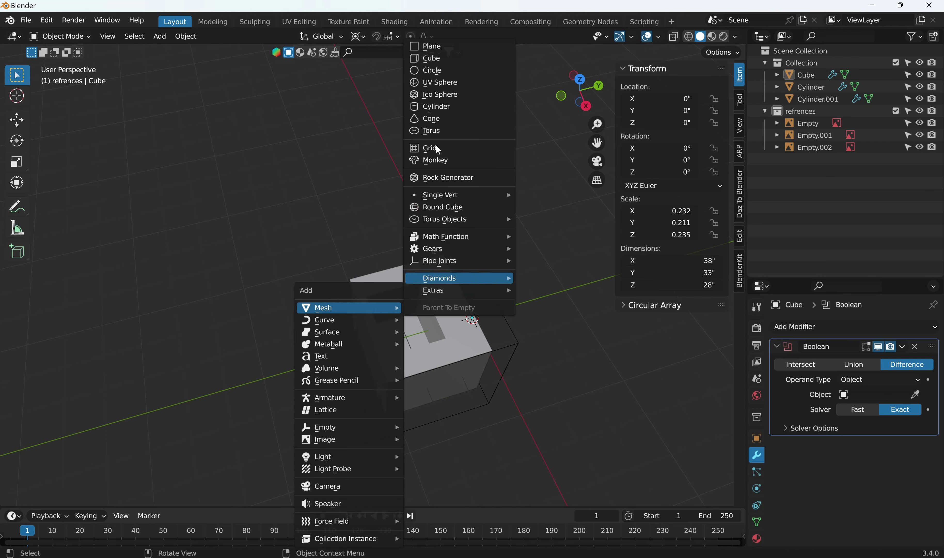
{"action": "left_click", "coordinate": [439, 57]}
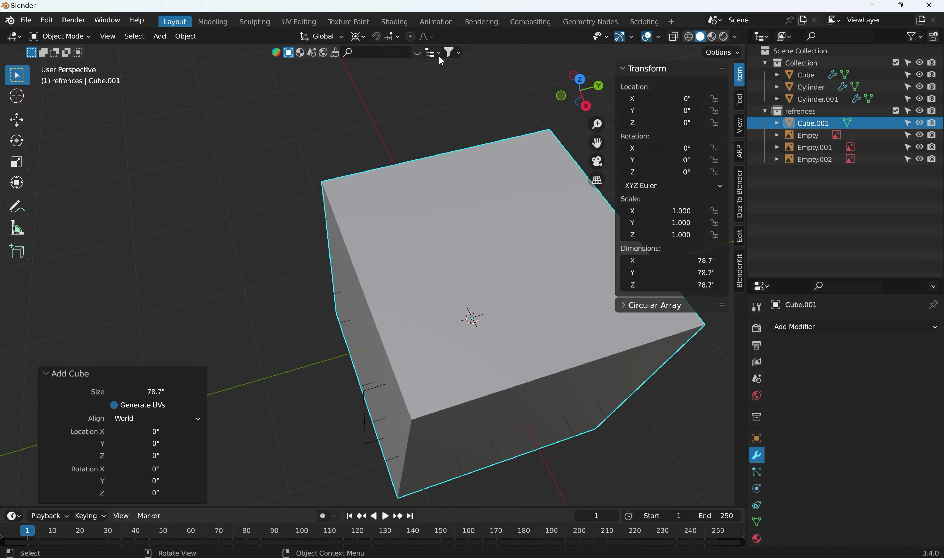
In Edit Mode with X-ray on, scale the new cube uniformly to about 0.473, close to the chair body's width
{"action": "key", "text": "KP_7"}
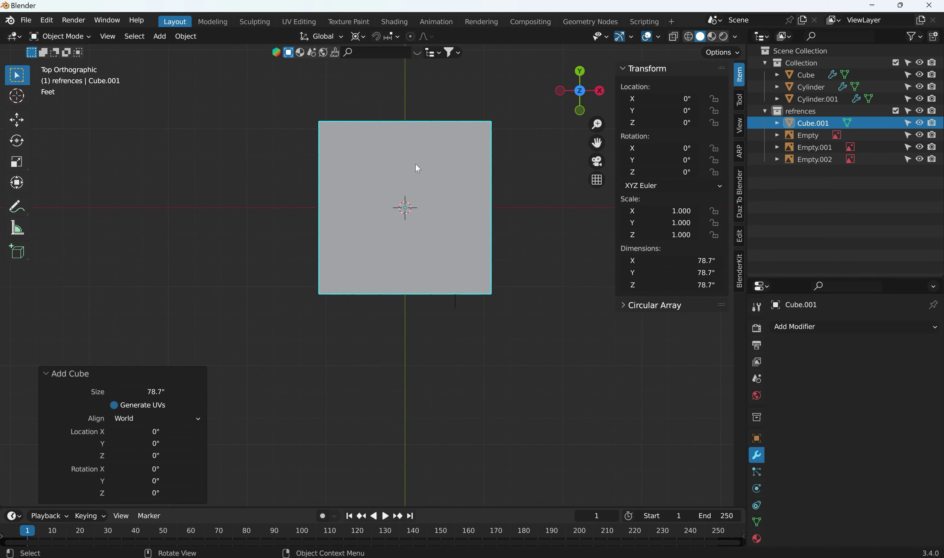
{"action": "key", "text": "Tab"}
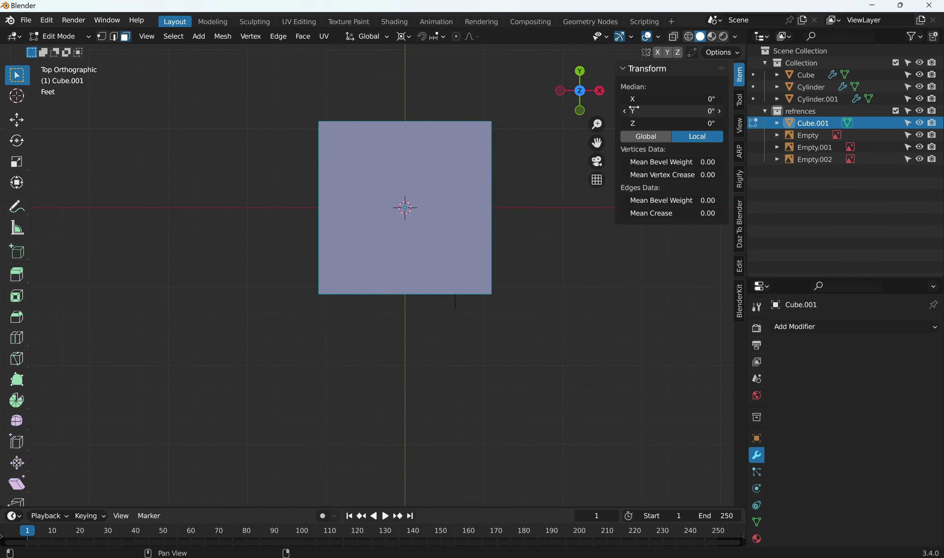
{"action": "left_click", "coordinate": [674, 38]}
{"action": "key", "text": "s"}
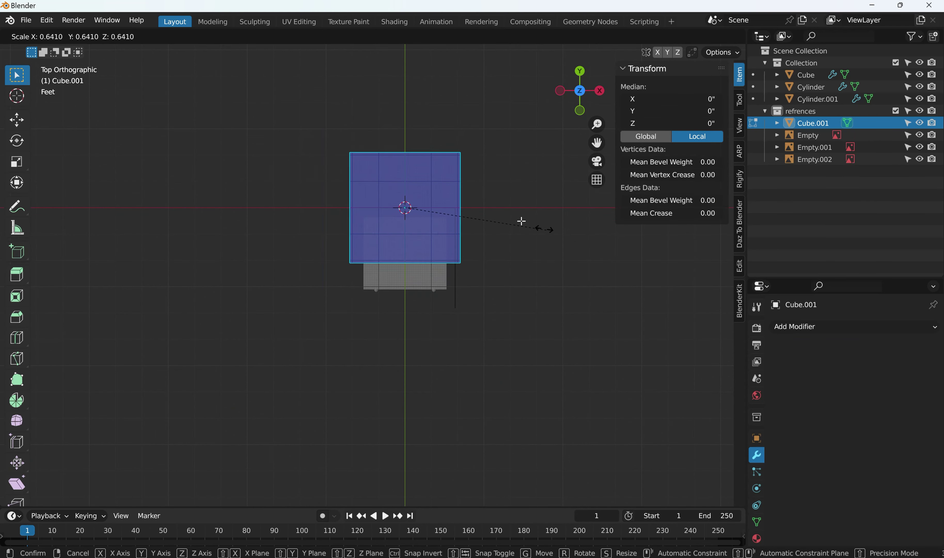
{"action": "left_click", "coordinate": [504, 239]}
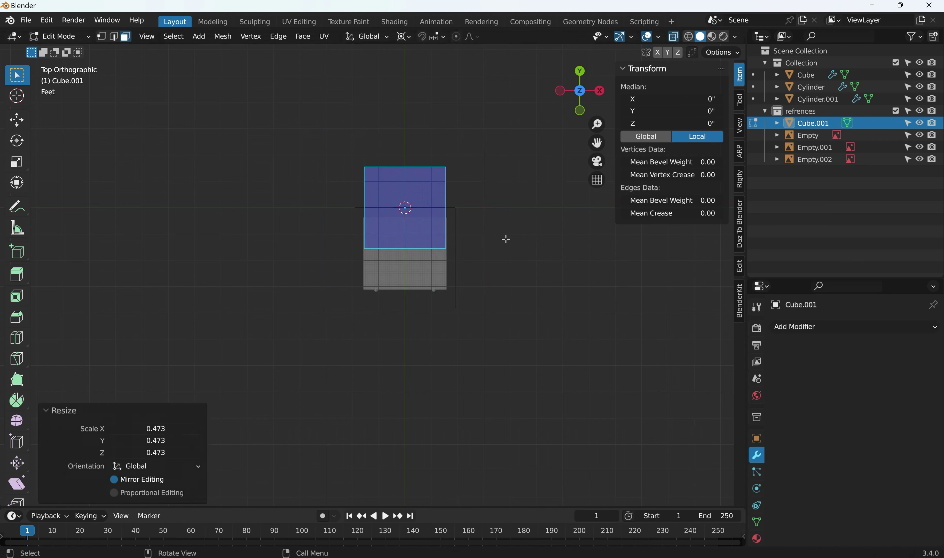
Scale the new cube to about 0.224 along Y to form a thin back slab
{"action": "scroll", "coordinate": [477, 253], "scroll_direction": "up", "scroll_amount": 3}
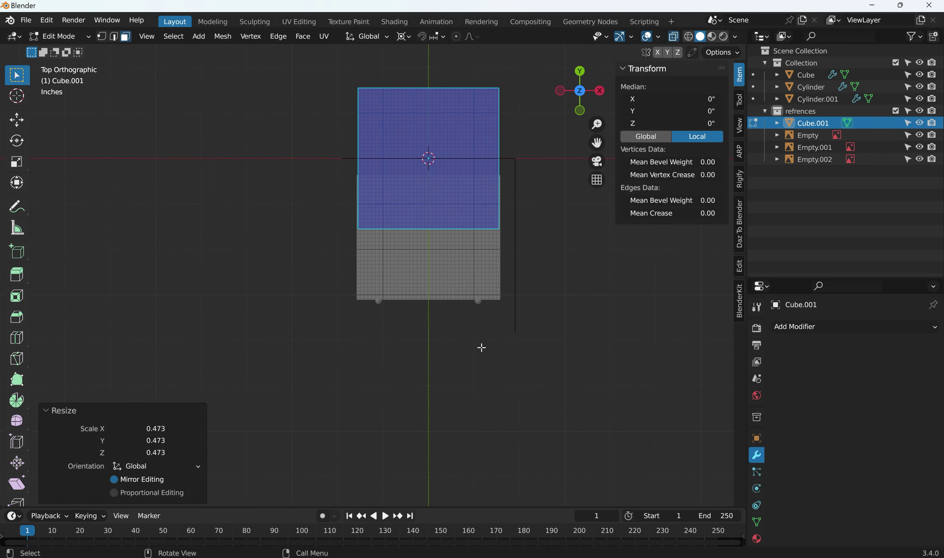
{"action": "key", "text": "s"}
{"action": "key", "text": "y"}
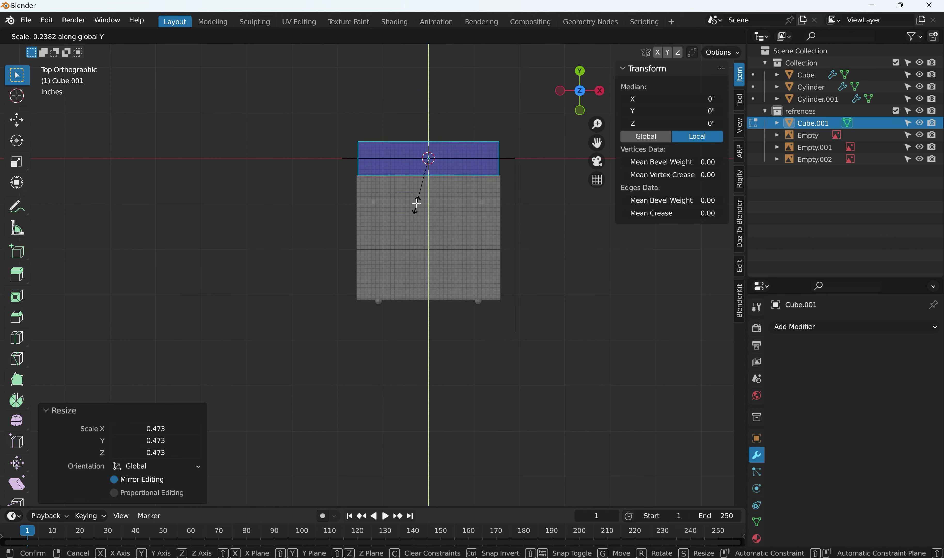
{"action": "left_click", "coordinate": [416, 203]}
Scale the back slab along Z to about 0.78 and again by 0.985 to match the chair body's height
{"action": "middle_click_drag", "start_coordinate": [446, 200], "coordinate": [316, 126]}
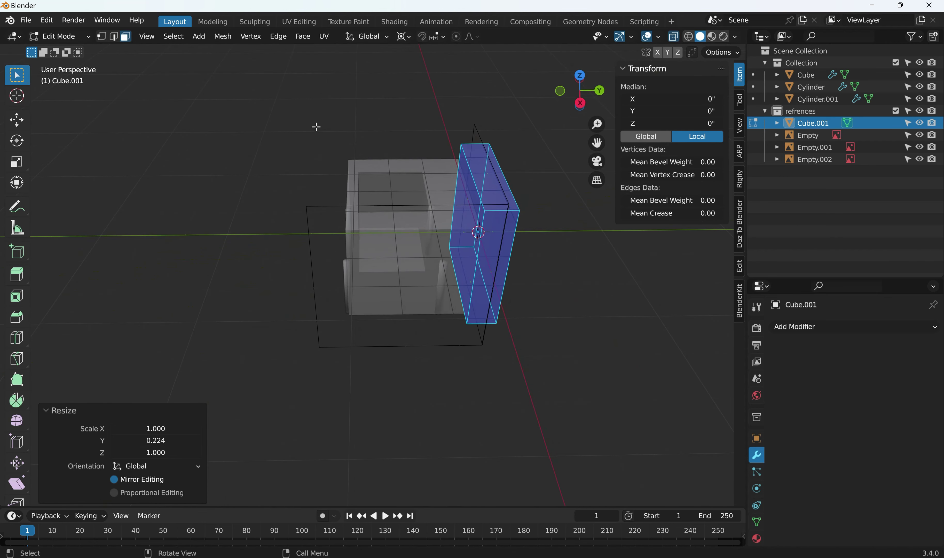
{"action": "key", "text": "KP_3"}
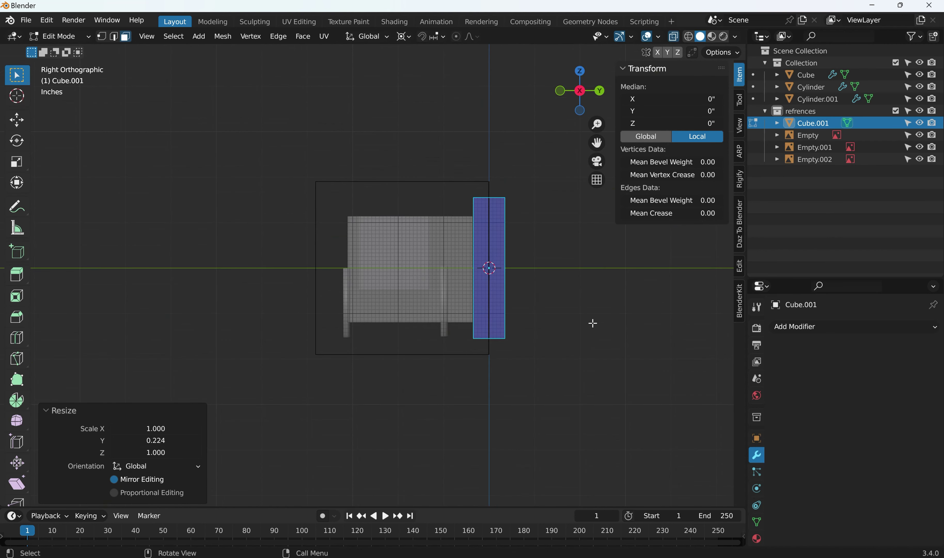
{"action": "scroll", "coordinate": [585, 303], "scroll_direction": "up", "scroll_amount": 1}
{"action": "key", "text": "s"}
{"action": "key", "text": "z"}
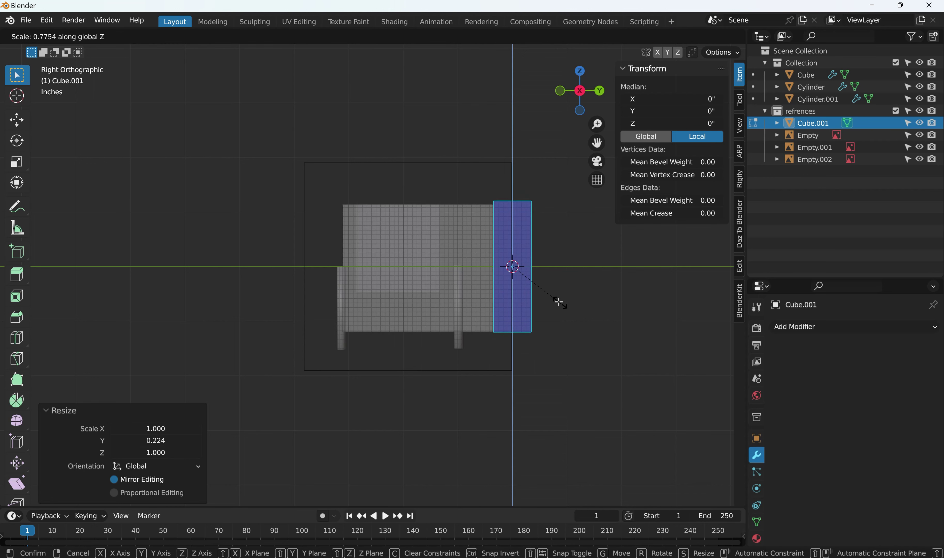
{"action": "left_click", "coordinate": [557, 308]}
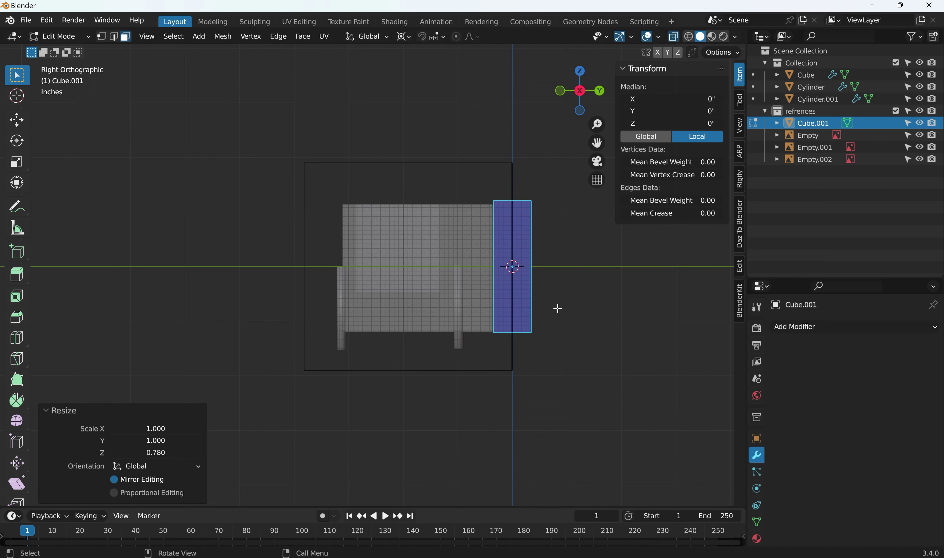
{"action": "key", "text": "s"}
{"action": "key", "text": "z"}
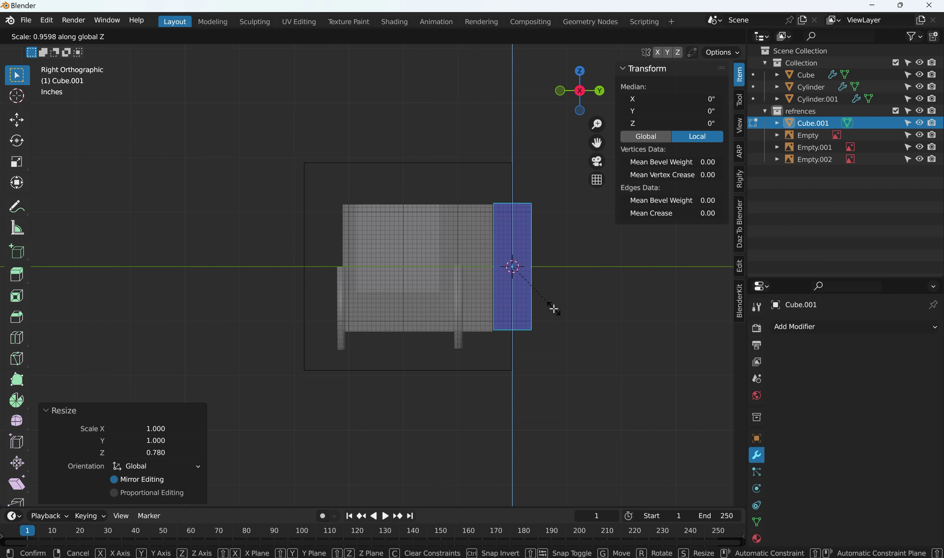
{"action": "left_click", "coordinate": [555, 310]}
Move the back slab about -8.82 inches along Y to align its rear face with the back of the existing chair body
{"action": "key", "text": "g"}
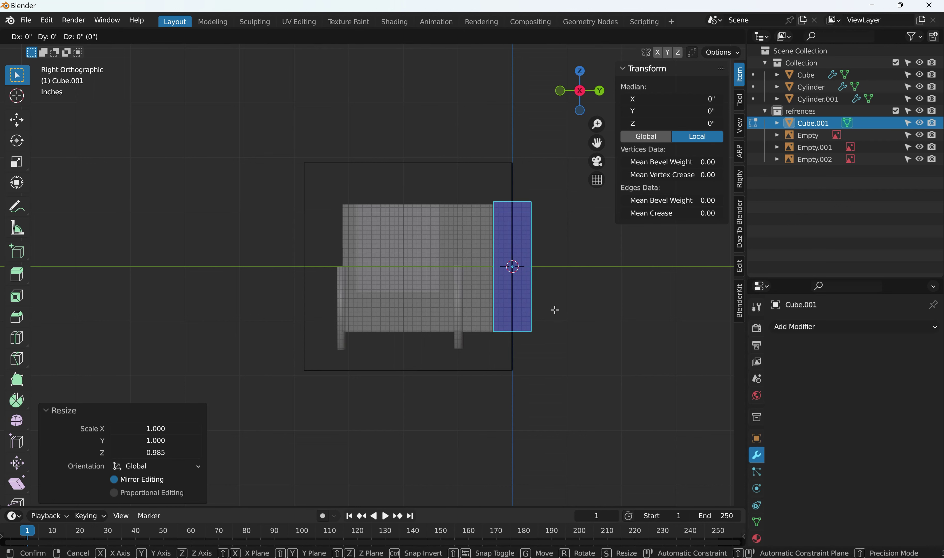
{"action": "key", "text": "y"}
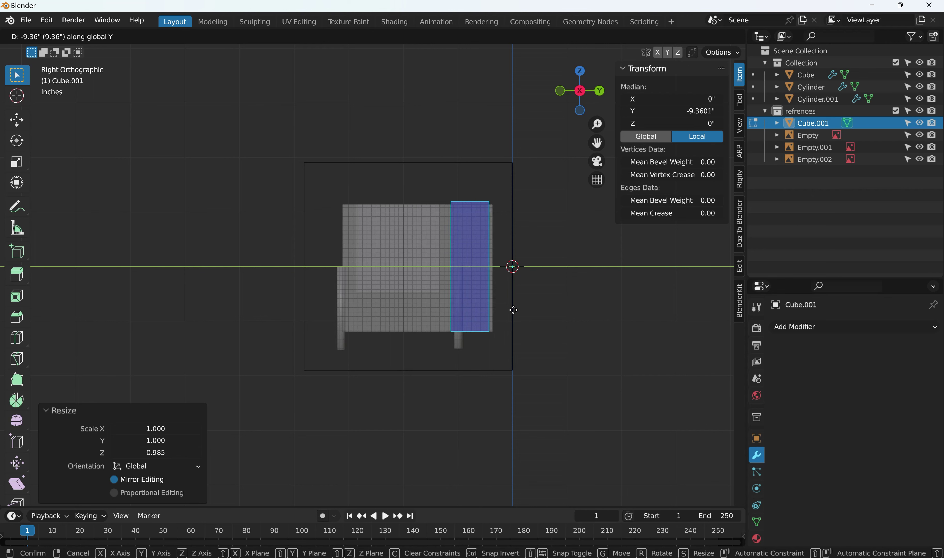
{"action": "left_click", "coordinate": [515, 310]}
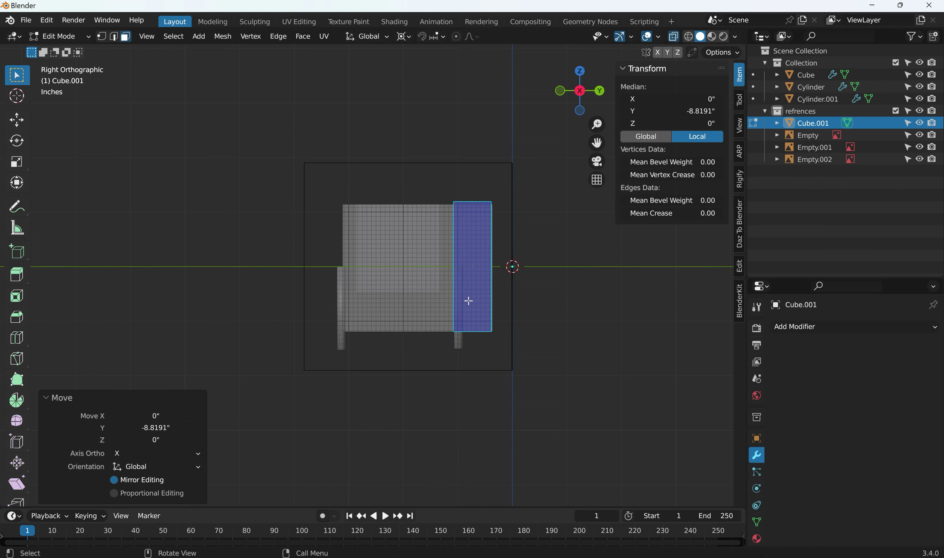
Select only the back slab's front face and move it about 3 inches along negative Y, toward the chair's front
{"action": "middle_click_drag", "start_coordinate": [468, 302], "coordinate": [556, 415]}
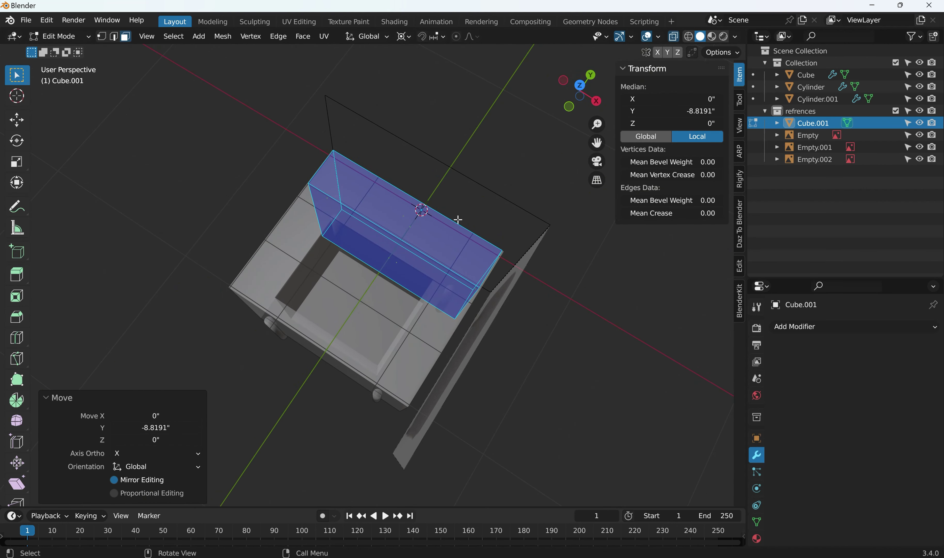
{"action": "left_click", "coordinate": [483, 158]}
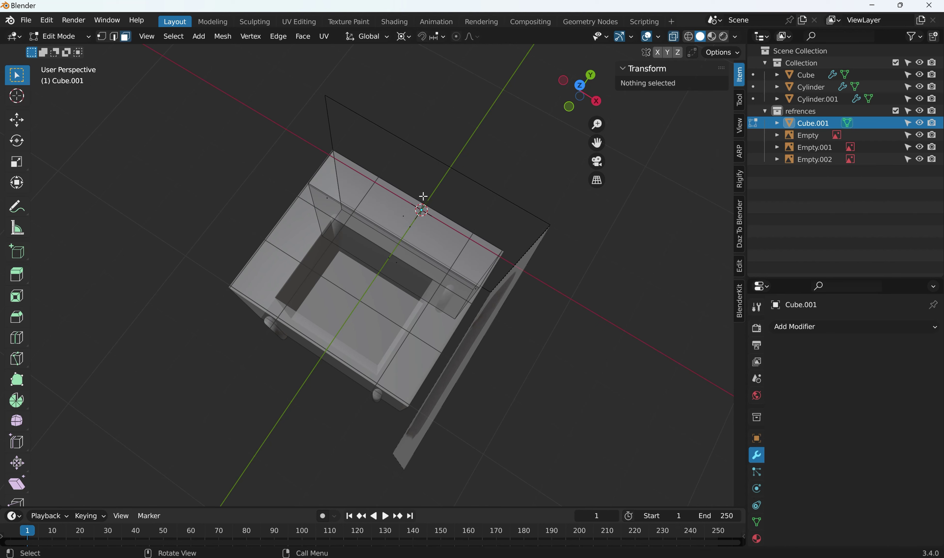
{"action": "left_click", "coordinate": [377, 236]}
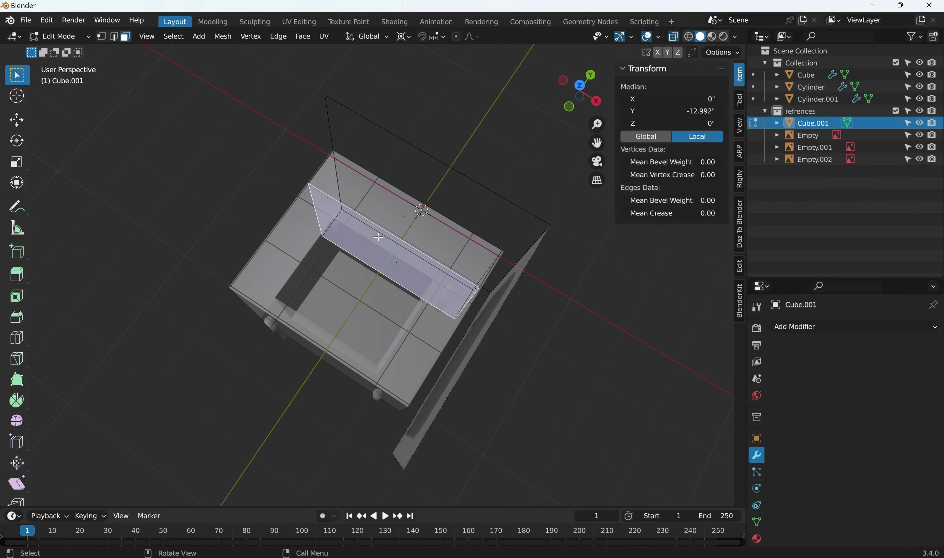
{"action": "middle_click_drag", "start_coordinate": [379, 237], "coordinate": [395, 277], "text": "alt"}
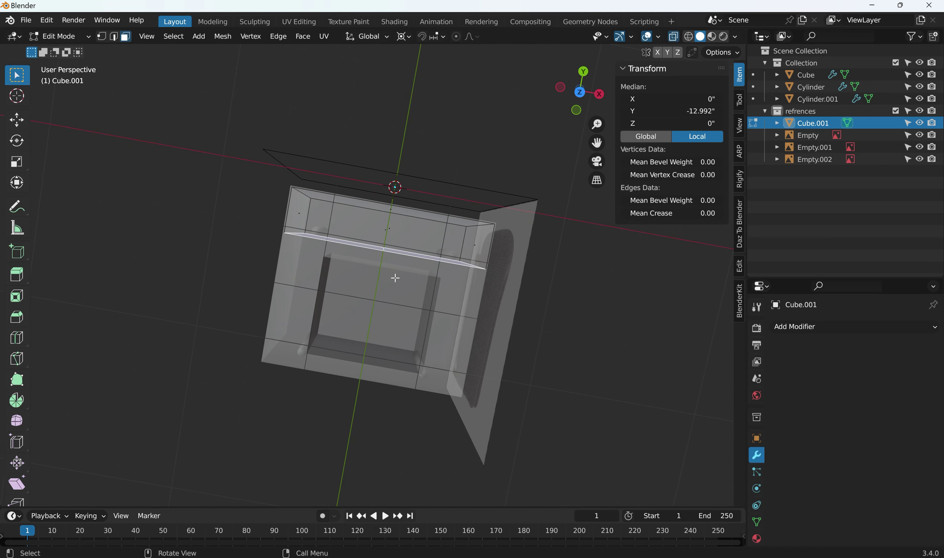
{"action": "key", "text": "g"}
{"action": "key", "text": "y"}
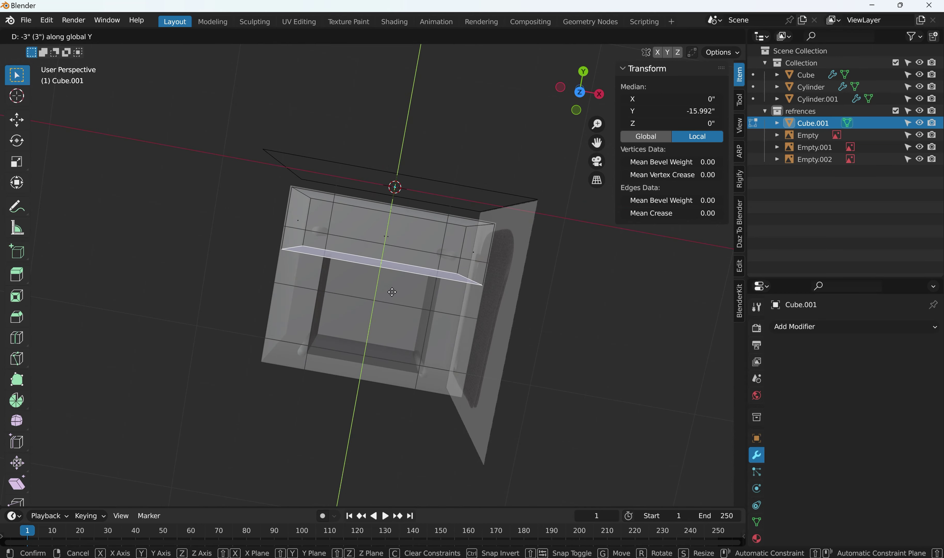
Move the selected front face of Cube.001 by -3" along the global Y axis and clear the selection
{"action": "left_click", "coordinate": [392, 292]}
{"action": "middle_click_drag", "start_coordinate": [418, 306], "coordinate": [414, 260]}
{"action": "left_click", "coordinate": [555, 228]}
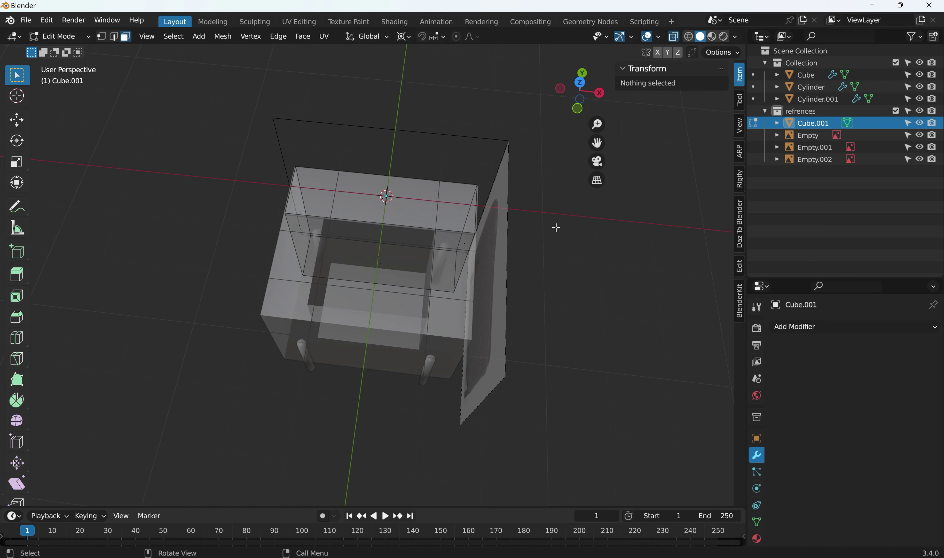
Turn off X-ray and add two centred vertical loop cuts across the width of the back block, Cube.001
{"action": "key", "text": "ctrl+r"}
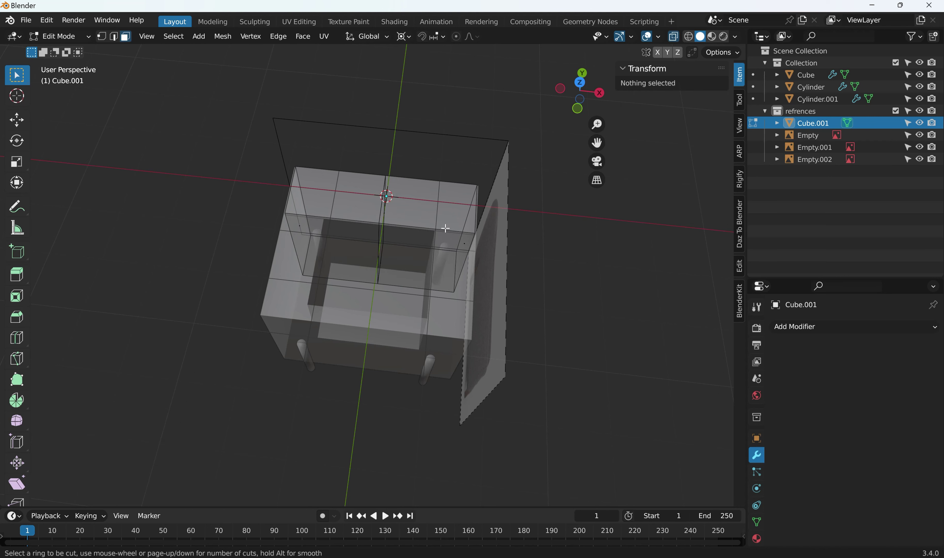
{"action": "key", "text": "Escape"}
{"action": "left_click", "coordinate": [675, 35]}
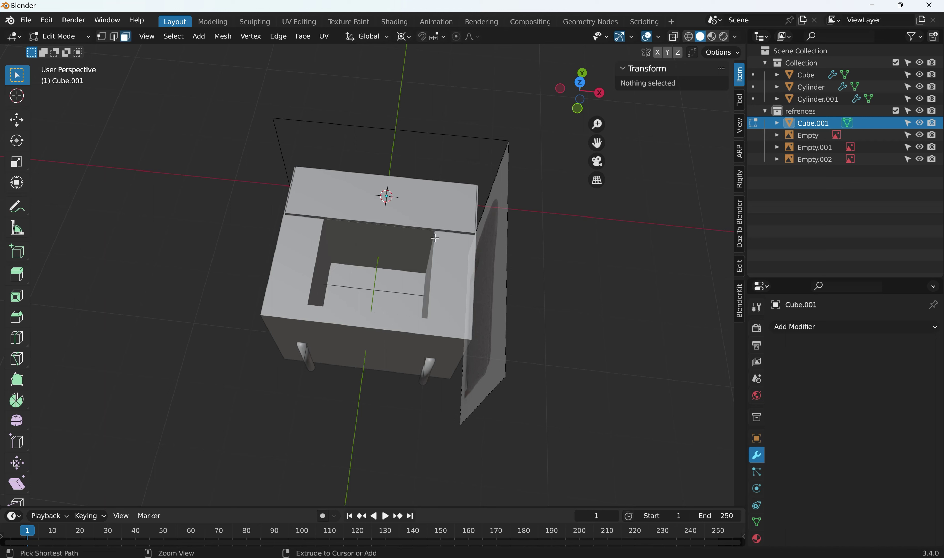
{"action": "key", "text": "ctrl+r"}
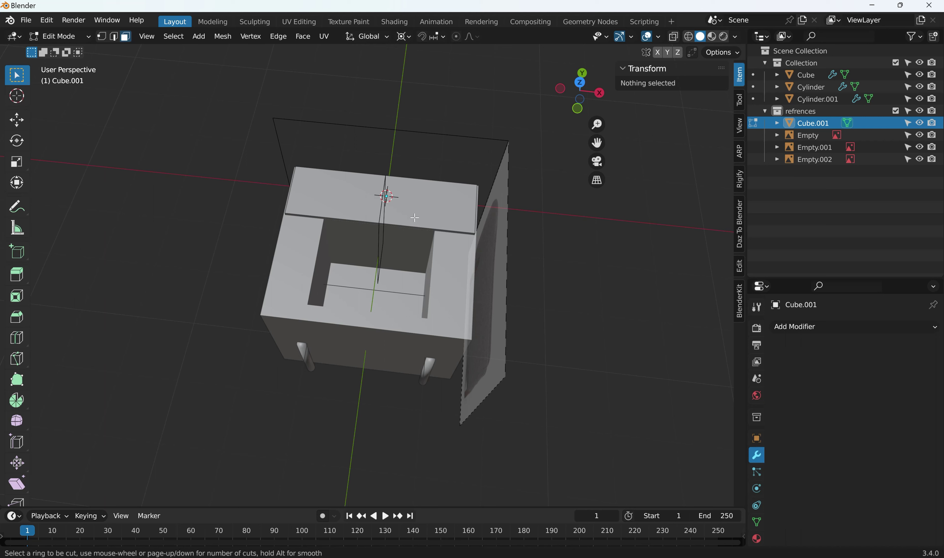
{"action": "scroll", "coordinate": [414, 217], "scroll_direction": "up", "scroll_amount": 1}
{"action": "left_click", "coordinate": [415, 217]}
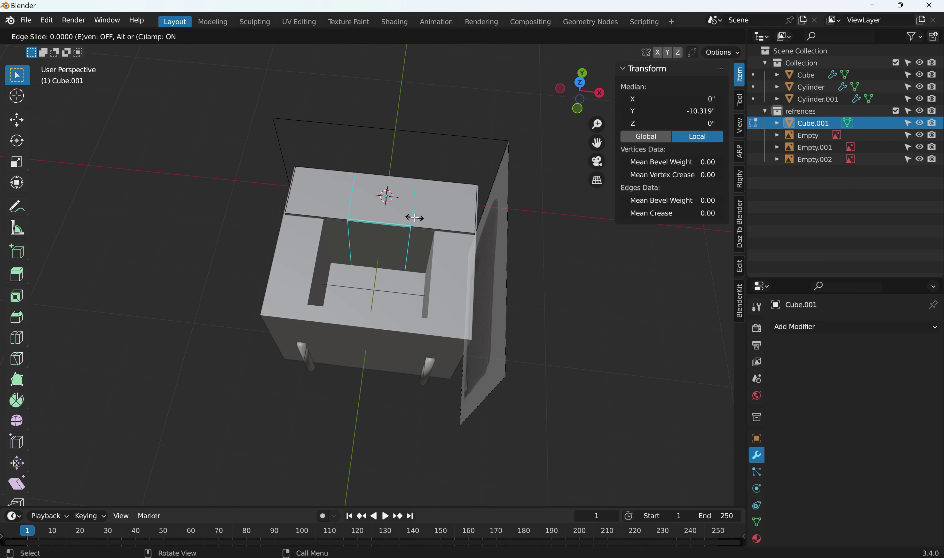
{"action": "left_click", "coordinate": [414, 217]}
Spread the two loop cuts apart by scaling them about 1.772 along X to match the sides of the seat opening
{"action": "key", "text": "s"}
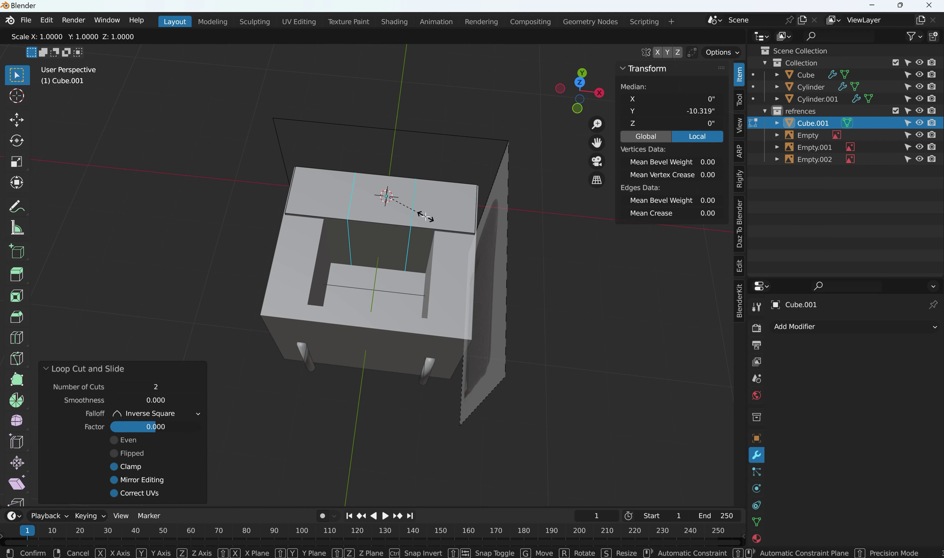
{"action": "key", "text": "x"}
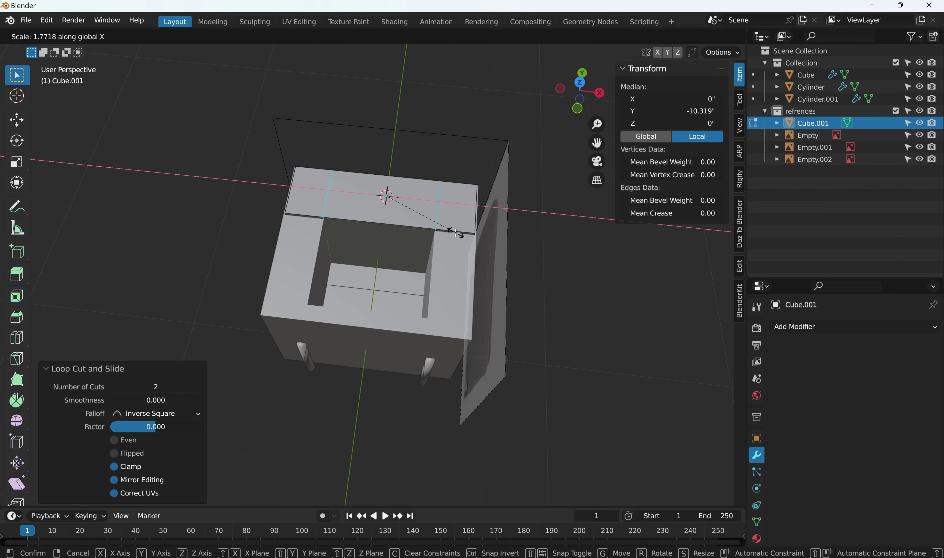
{"action": "left_click", "coordinate": [456, 232]}
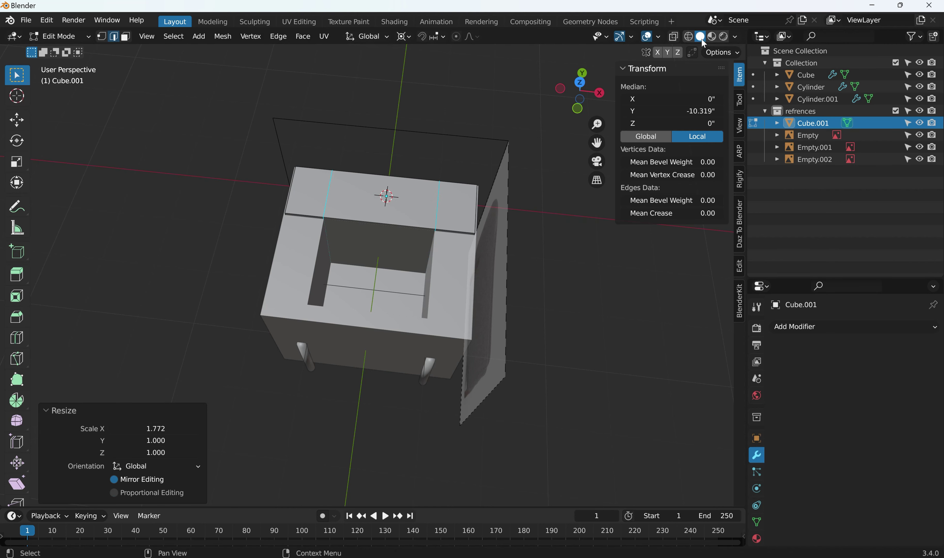
Try a horizontal loop cut around the back block in the right side view, slid downward by a factor of about 0.38
{"action": "left_click", "coordinate": [673, 37]}
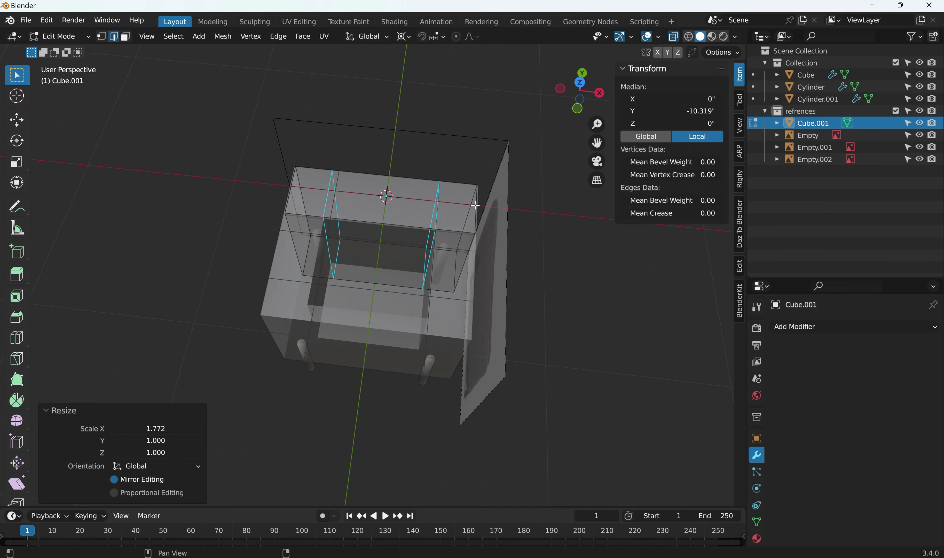
{"action": "middle_click_drag", "start_coordinate": [386, 245], "coordinate": [600, 353]}
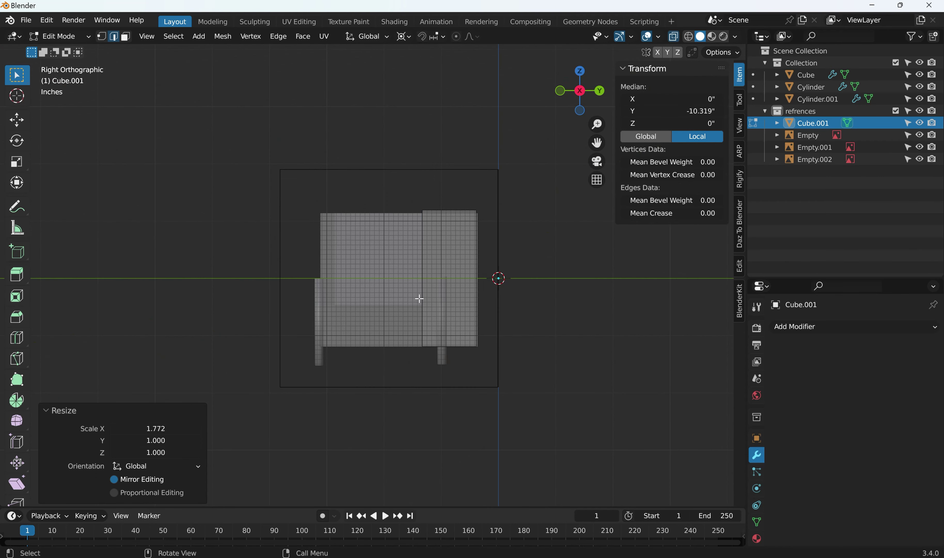
{"action": "key", "text": "ctrl+r"}
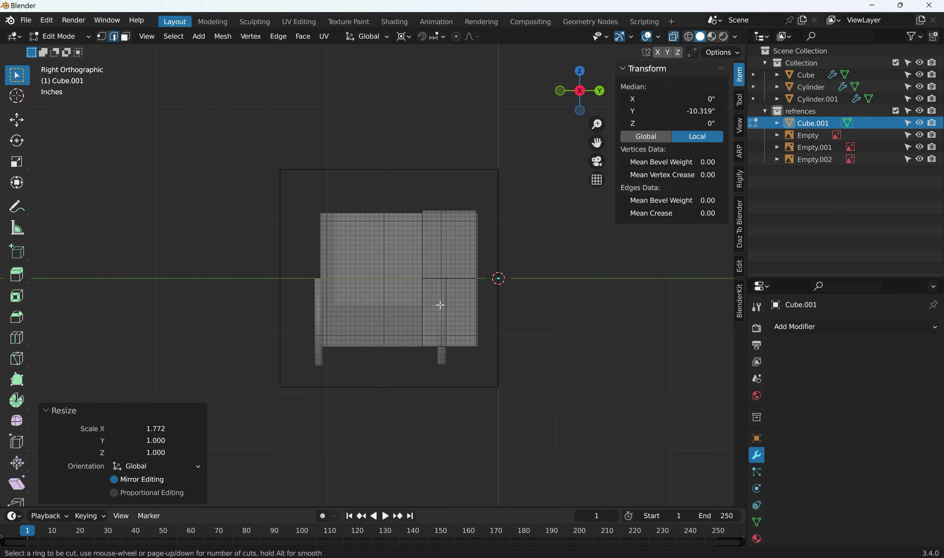
{"action": "left_click", "coordinate": [440, 305]}
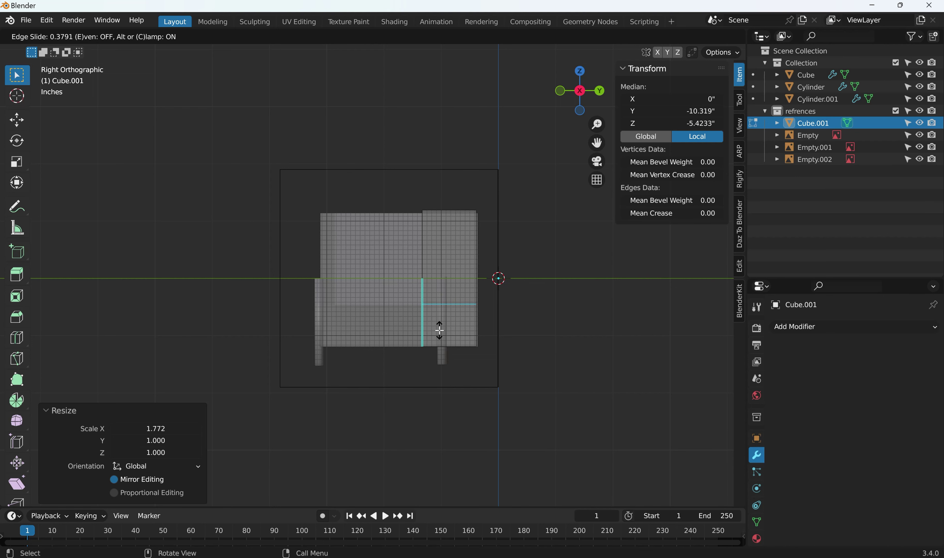
{"action": "left_click", "coordinate": [440, 330]}
{"action": "key", "text": "ctrl+z"}
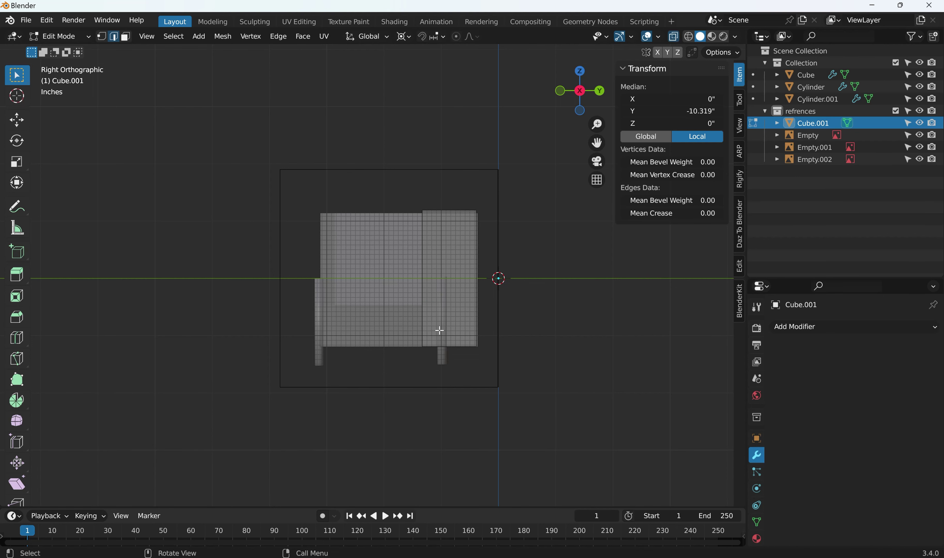
Extrude the two outer front faces of the back block about 21.455" forward to the front of the chair base
{"action": "middle_click_drag", "start_coordinate": [440, 330], "coordinate": [543, 328]}
{"action": "left_click", "coordinate": [531, 264]}
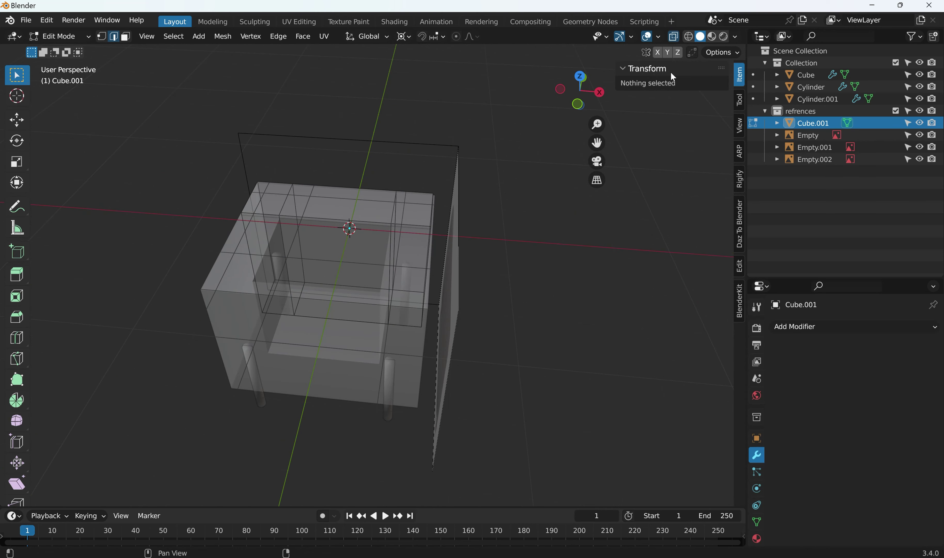
{"action": "left_click", "coordinate": [674, 36]}
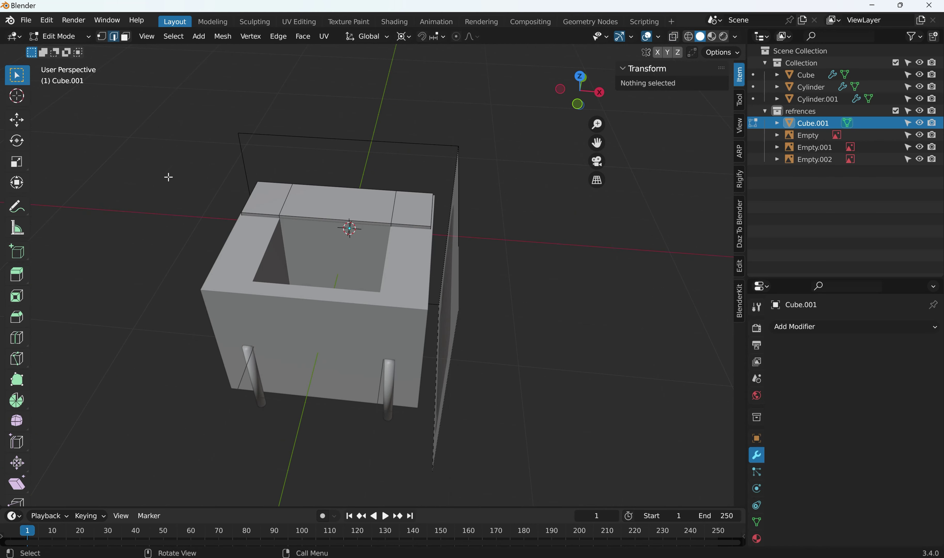
{"action": "left_click", "coordinate": [125, 37]}
{"action": "left_click", "coordinate": [252, 216]}
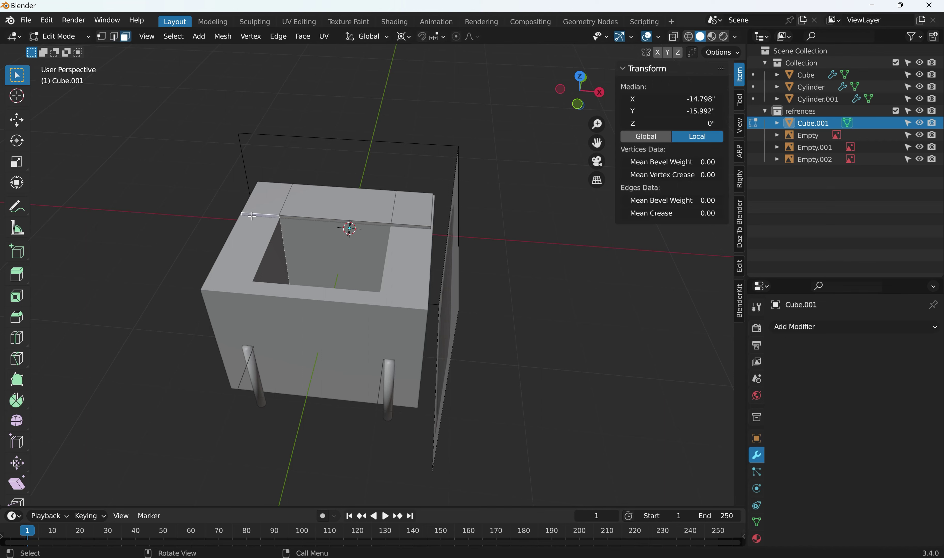
{"action": "left_click", "coordinate": [411, 226], "text": "shift"}
{"action": "key", "text": "KP_7"}
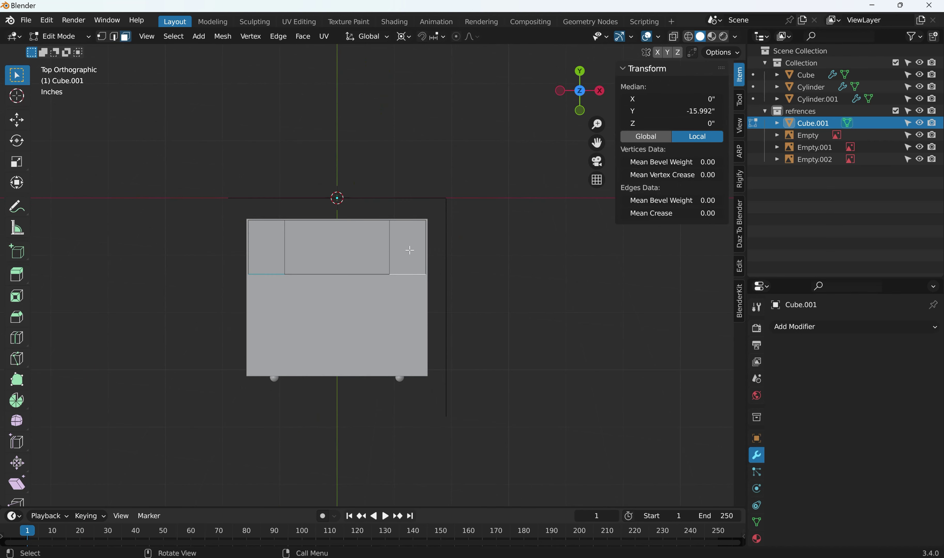
{"action": "key", "text": "e"}
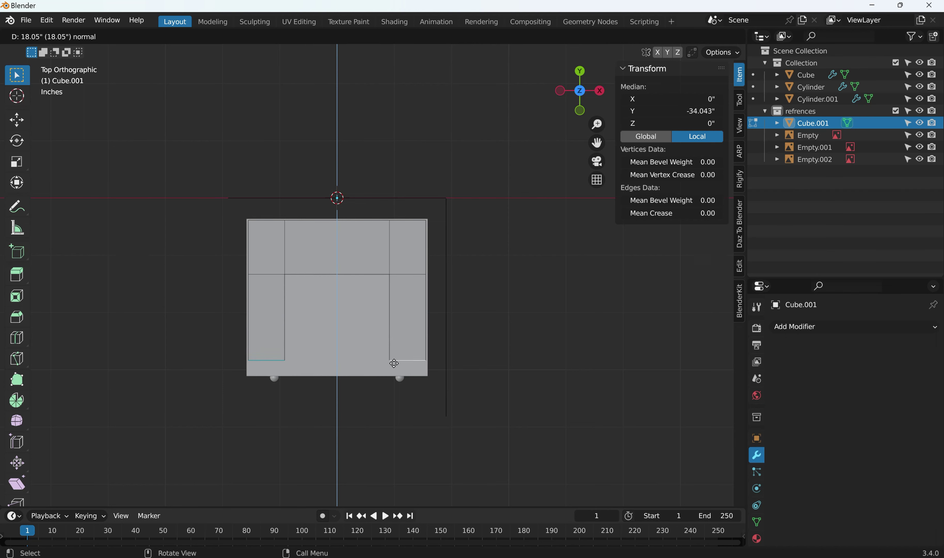
{"action": "left_click", "coordinate": [391, 377]}
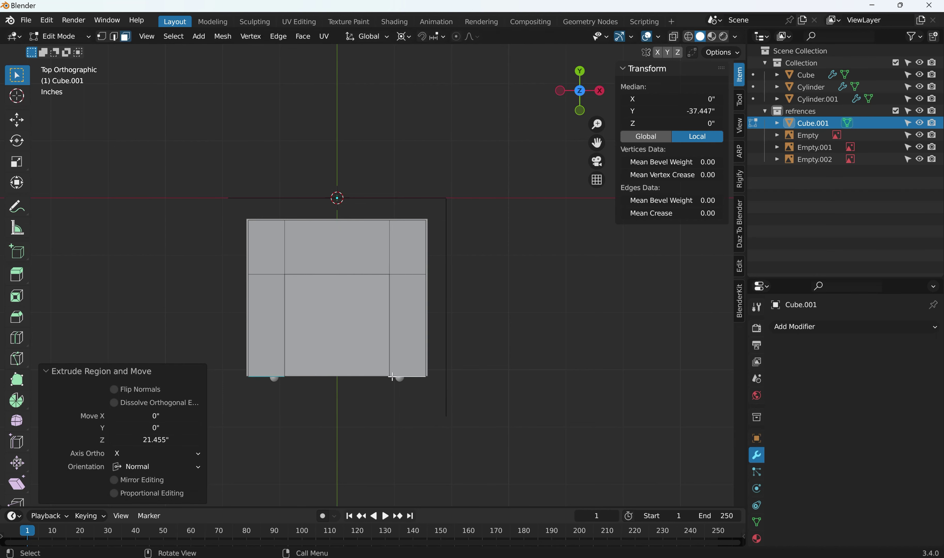
Undo the forward extrusion of the two outer faces
{"action": "key", "text": "KP_3"}
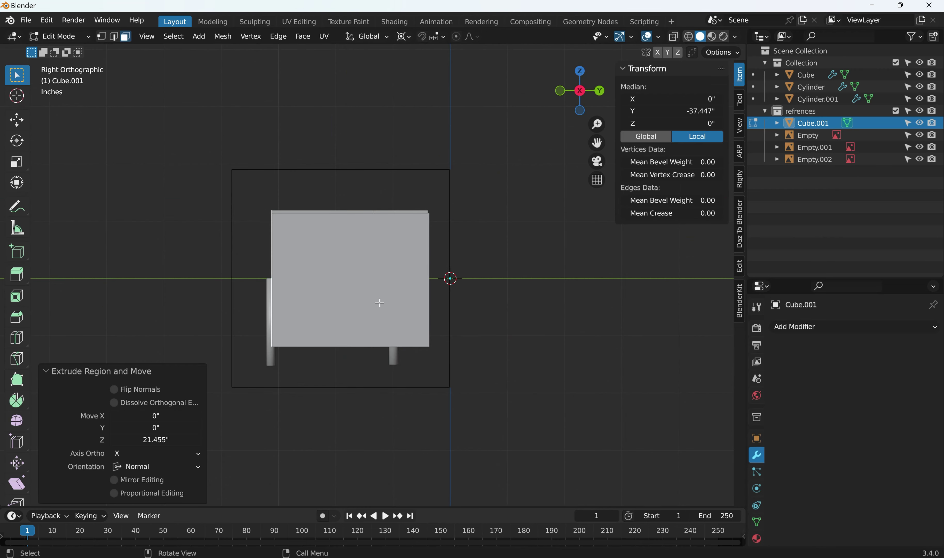
{"action": "key", "text": "ctrl"}
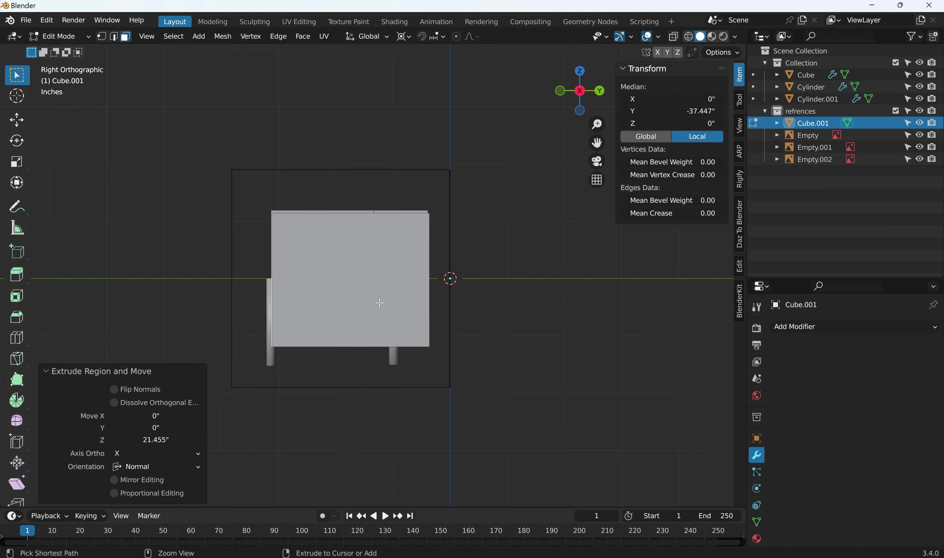
{"action": "left_click", "coordinate": [380, 303], "text": "ctrl"}
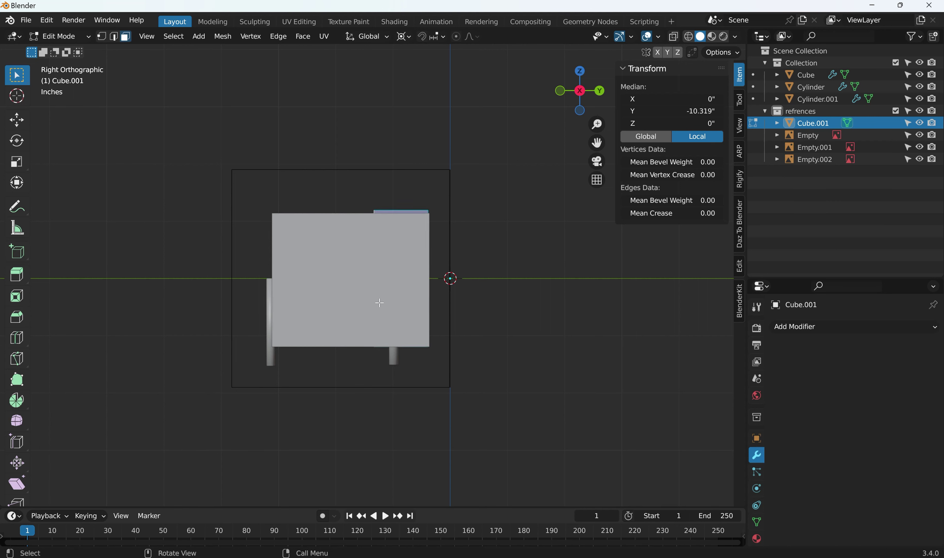
Merge the selected vertices of the back block by distance and clear the selection
{"action": "key", "text": "m"}
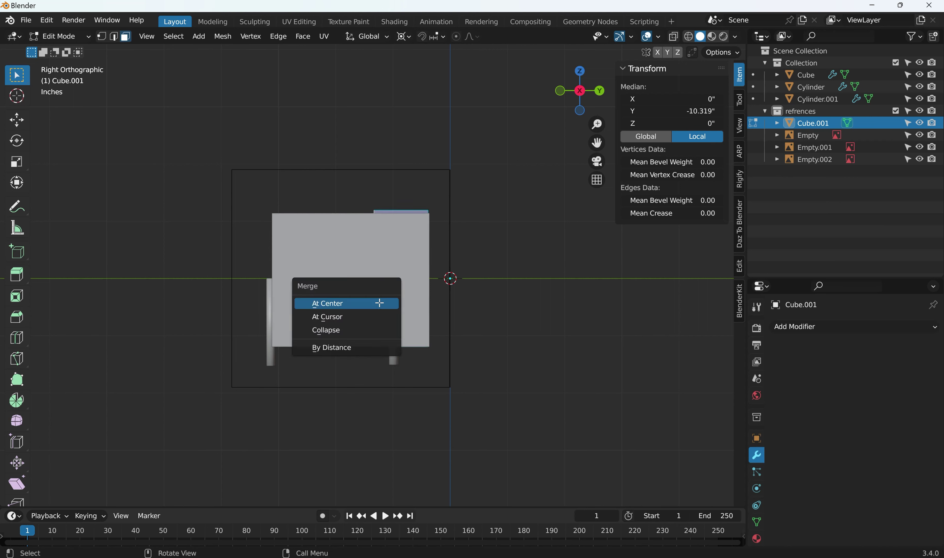
{"action": "left_click", "coordinate": [340, 348]}
{"action": "left_click", "coordinate": [451, 203]}
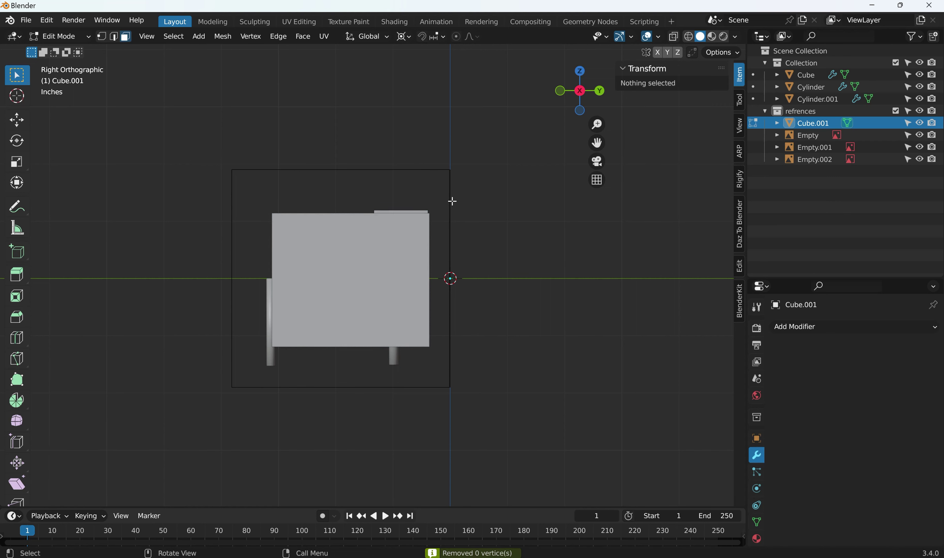
Add one horizontal loop cut around the back block, slid down by a factor of about 0.386 to seat height
{"action": "middle_click_drag", "start_coordinate": [462, 223], "coordinate": [527, 255]}
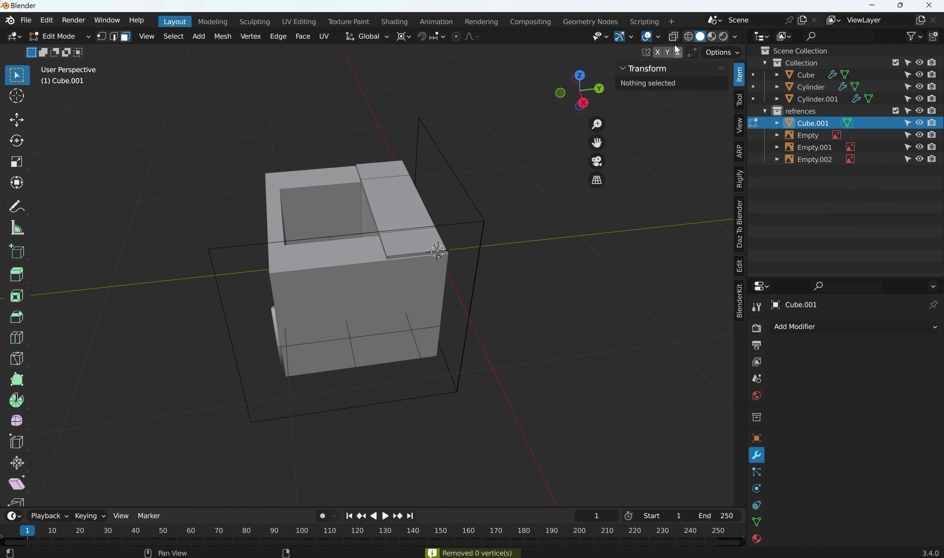
{"action": "key", "text": "alt+z"}
{"action": "key", "text": "KP_3"}
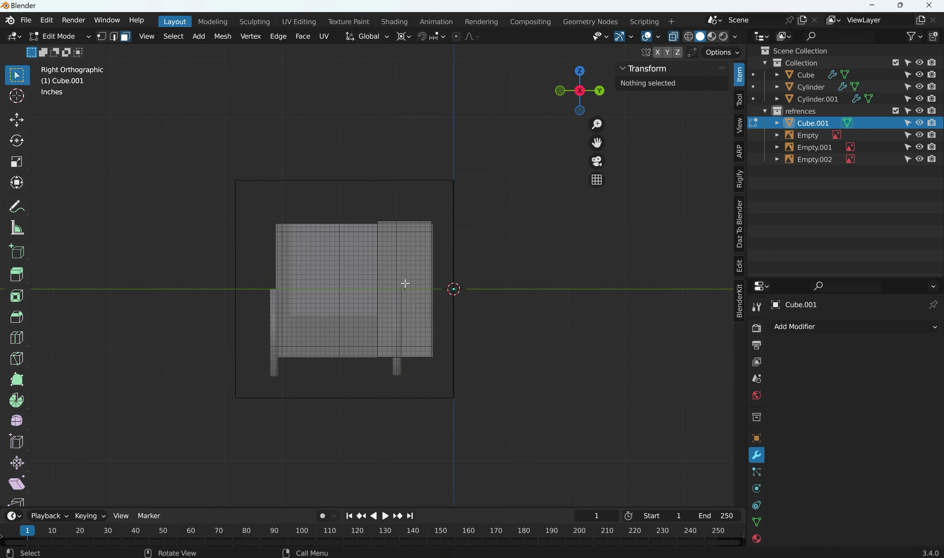
{"action": "key", "text": "ctrl+r"}
{"action": "left_click", "coordinate": [407, 290]}
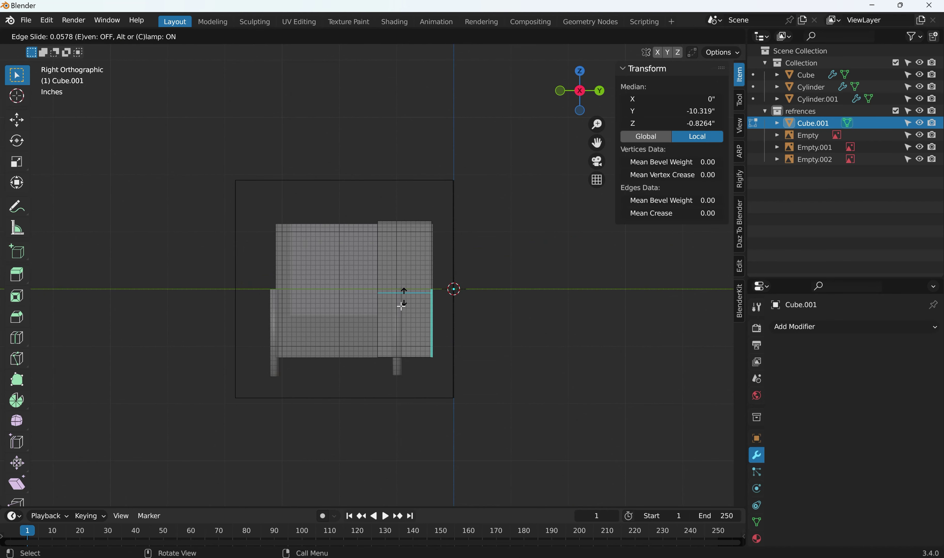
{"action": "left_click", "coordinate": [401, 315]}
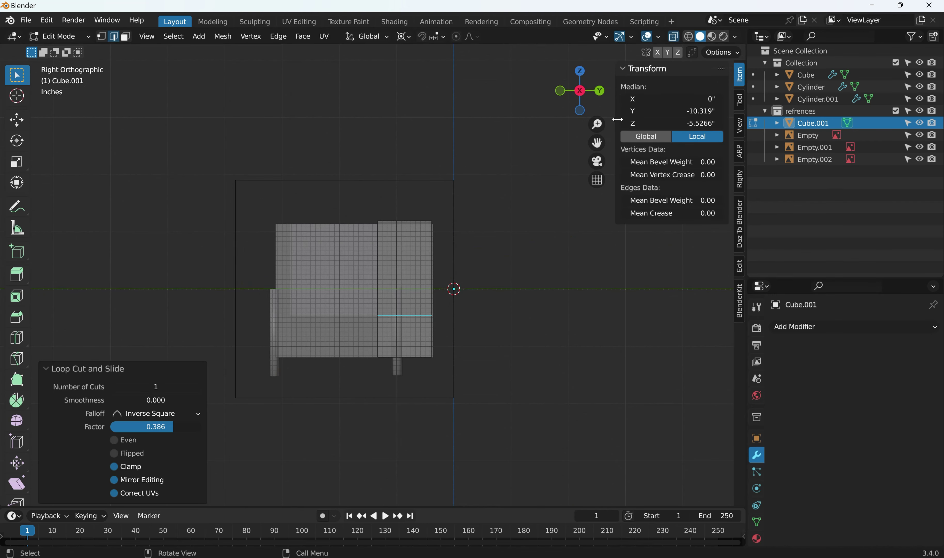
{"action": "left_click", "coordinate": [674, 37]}
{"action": "middle_click_drag", "start_coordinate": [384, 345], "coordinate": [451, 379]}
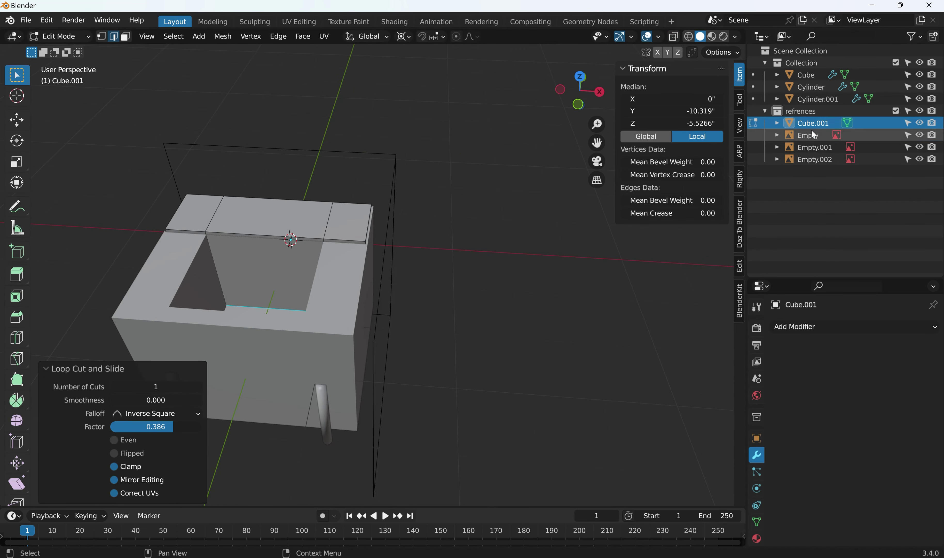
Move Cube.001 into the main Collection and make the refrences collection unselectable while keeping it enabled
{"action": "left_click_drag", "start_coordinate": [813, 129], "coordinate": [804, 66]}
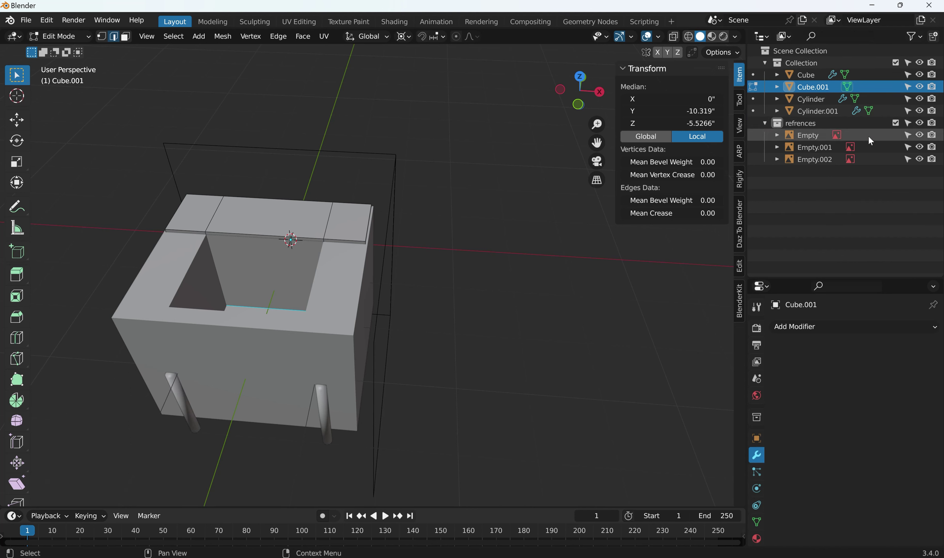
{"action": "left_click", "coordinate": [897, 123]}
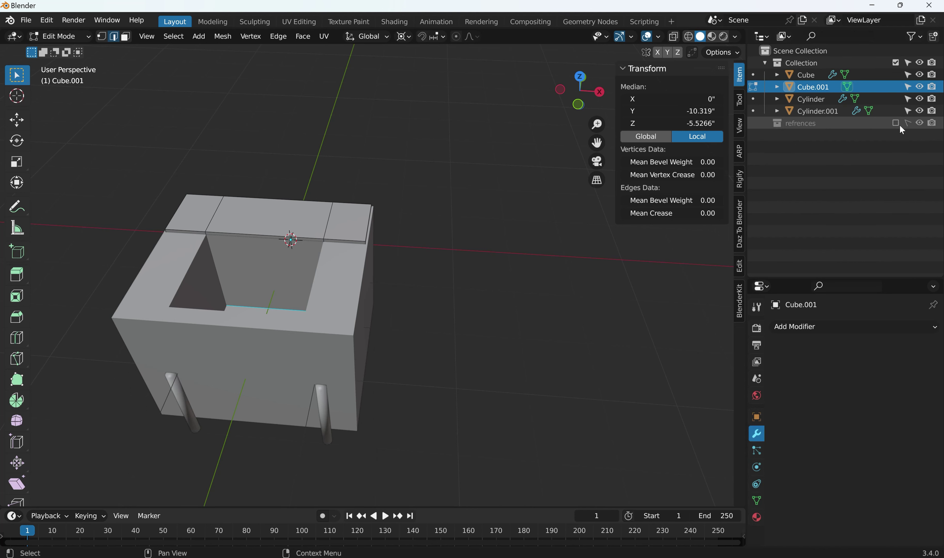
{"action": "left_click", "coordinate": [898, 123]}
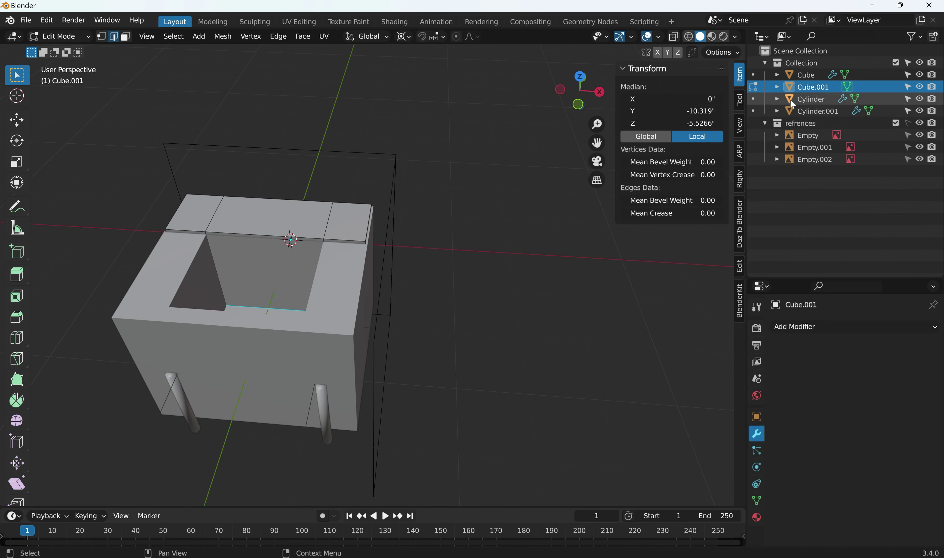
Temporarily hide the Cube object to examine the loop cuts on Cube.001, and show it again
{"action": "left_click", "coordinate": [804, 77]}
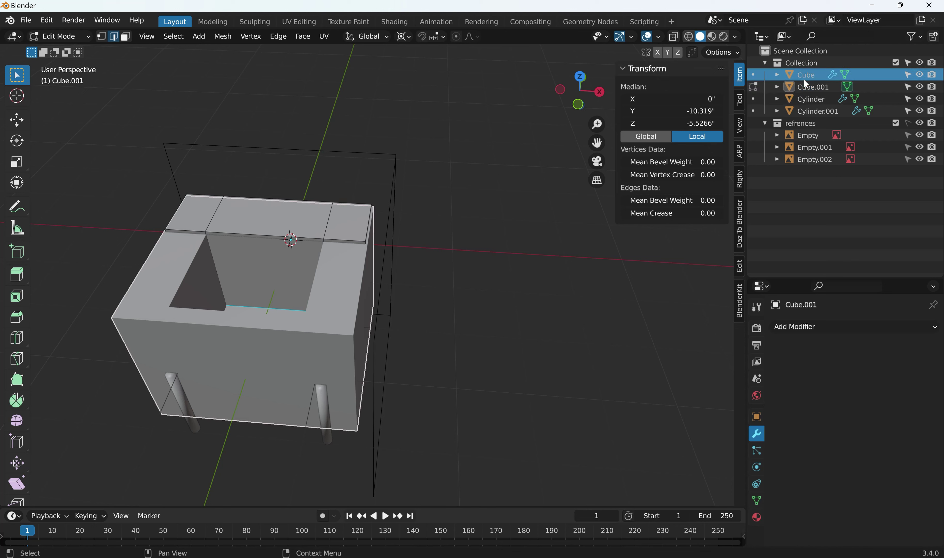
{"action": "left_click", "coordinate": [920, 76]}
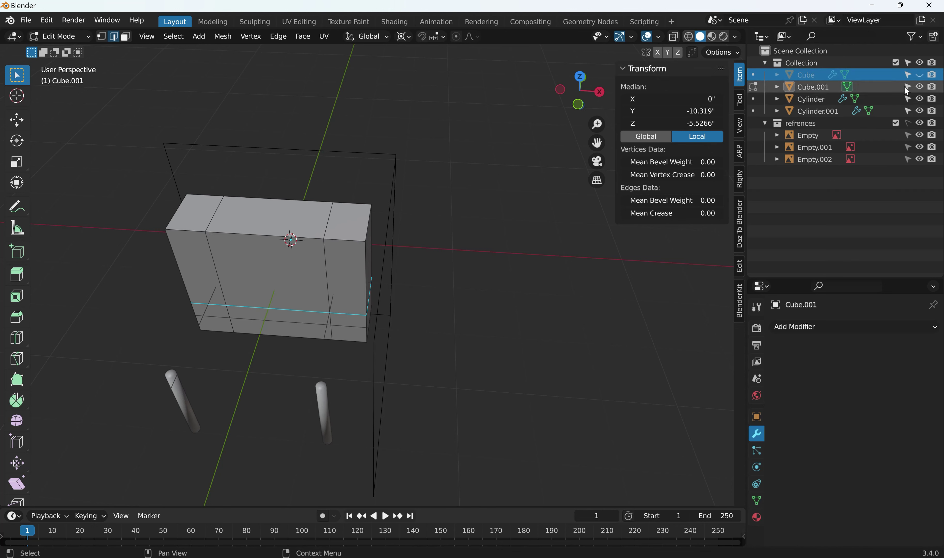
{"action": "left_click", "coordinate": [920, 74]}
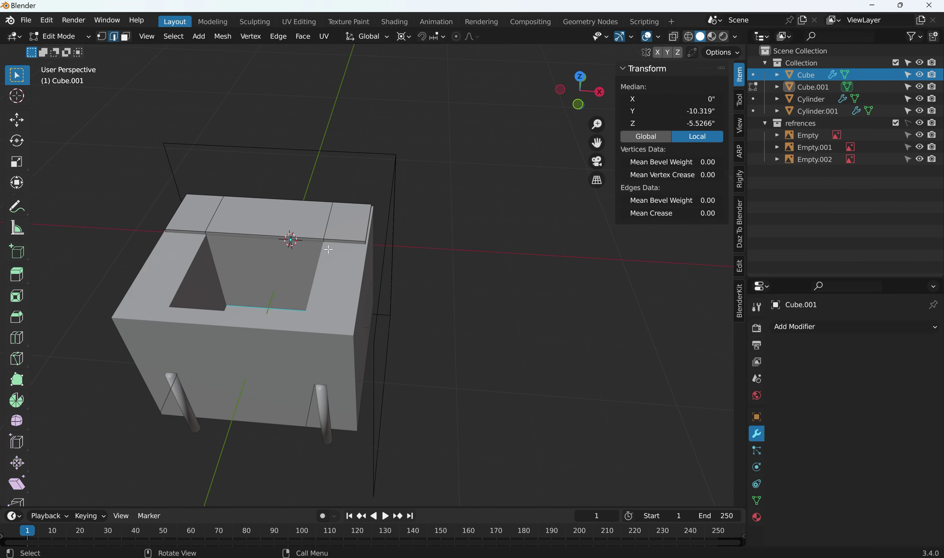
Extrude the five front faces of Cube.001 forming both side columns and the bottom row -21.248 inches along global Y
{"action": "left_click", "coordinate": [920, 74]}
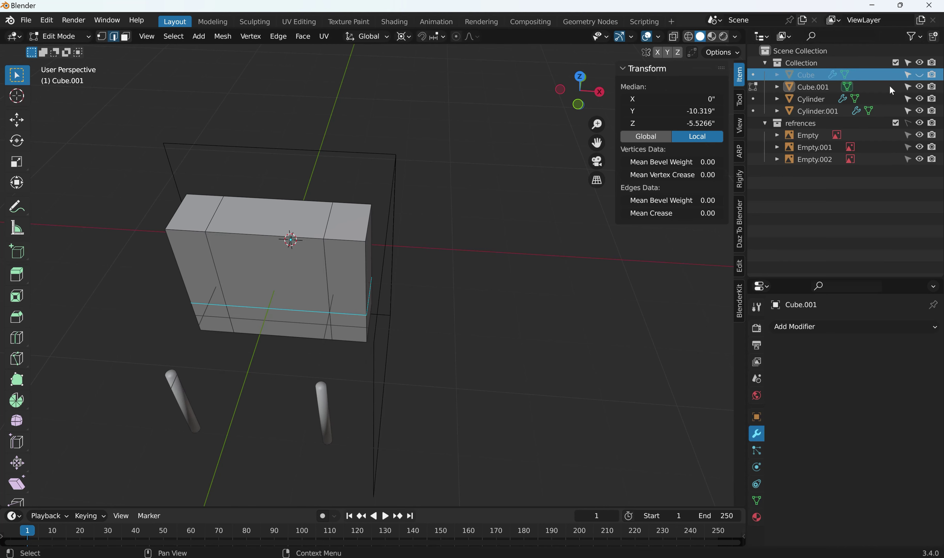
{"action": "left_click", "coordinate": [125, 36]}
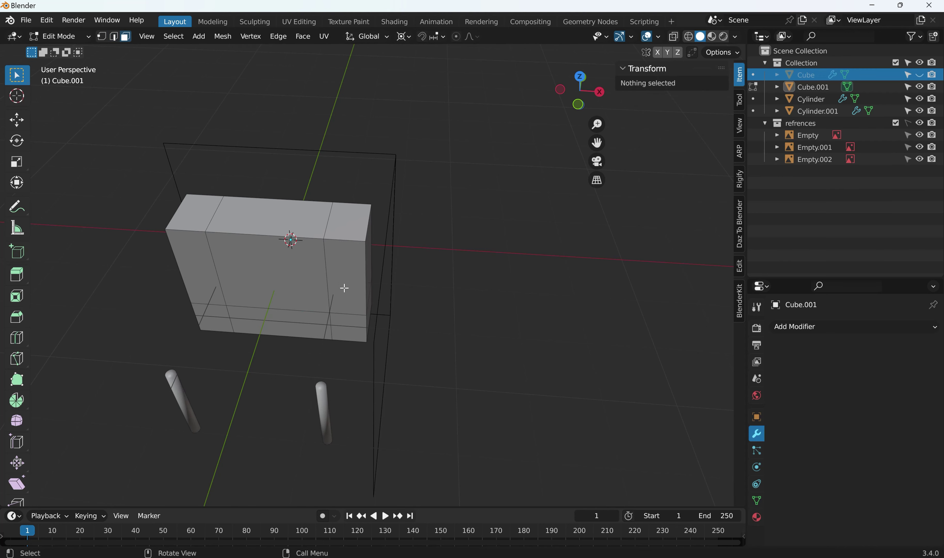
{"action": "left_click", "coordinate": [350, 280]}
{"action": "left_click", "coordinate": [340, 333], "text": "shift"}
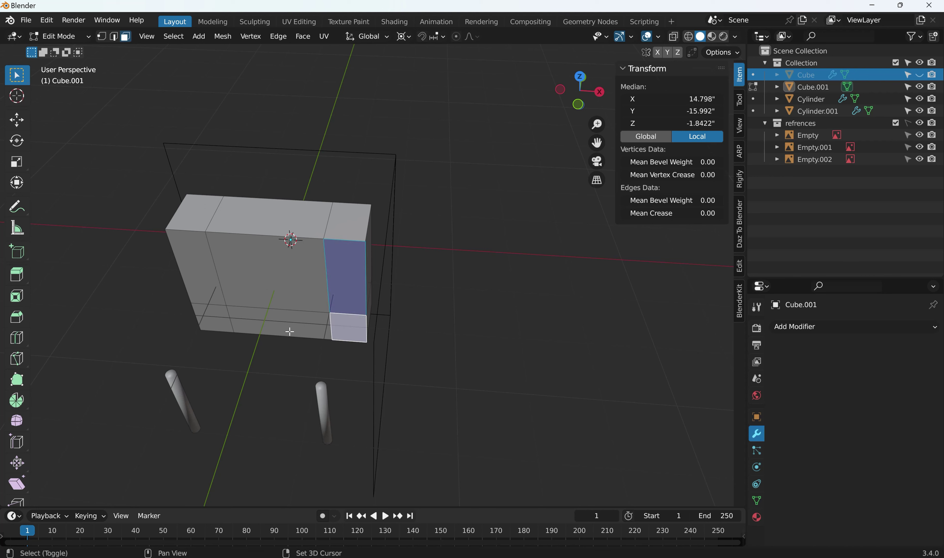
{"action": "left_click", "coordinate": [287, 330], "text": "shift"}
{"action": "left_click", "coordinate": [215, 319], "text": "shift"}
{"action": "left_click", "coordinate": [201, 266], "text": "shift"}
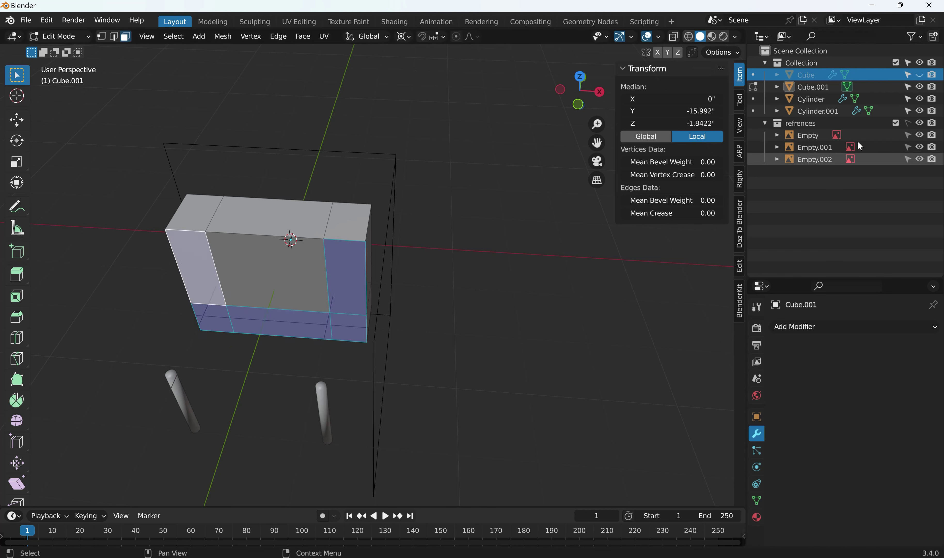
{"action": "left_click", "coordinate": [918, 76]}
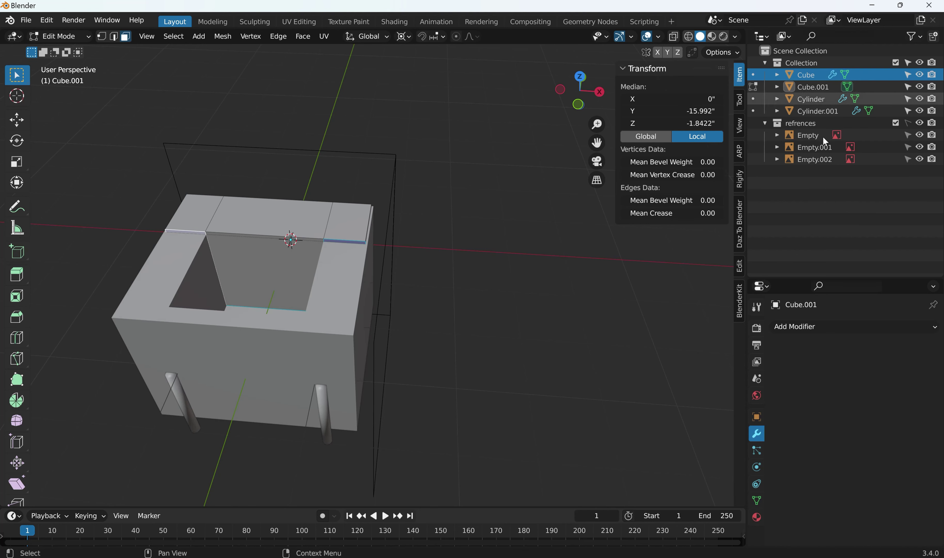
{"action": "key", "text": "KP_3"}
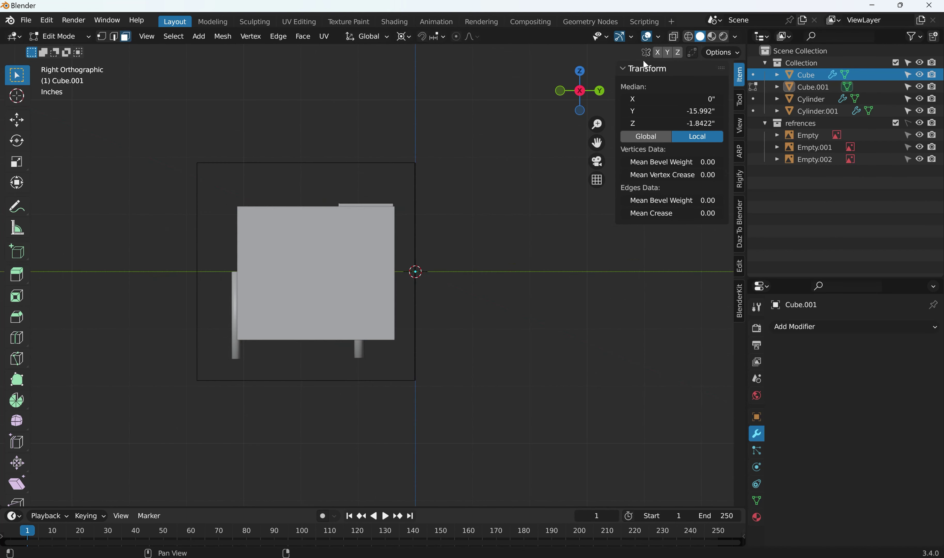
{"action": "left_click", "coordinate": [673, 37]}
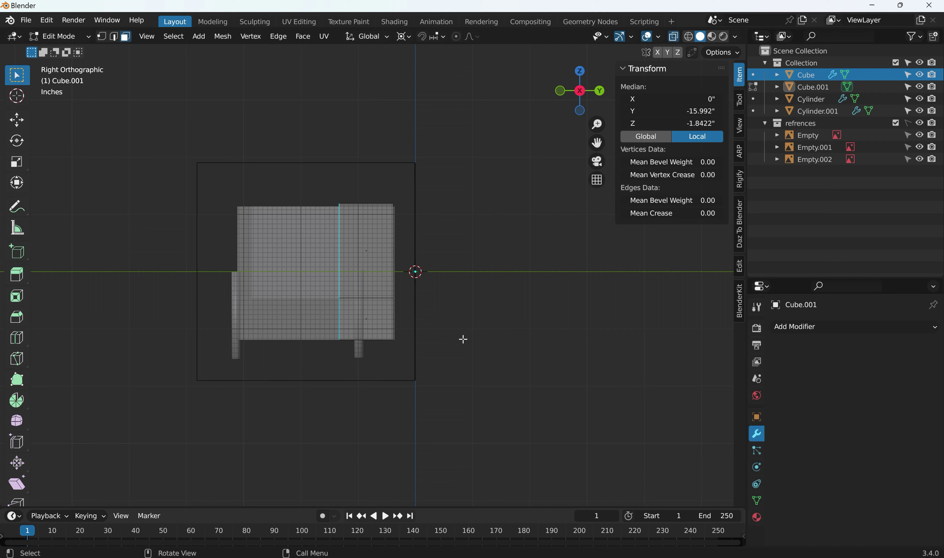
{"action": "key", "text": "g"}
{"action": "key", "text": "y"}
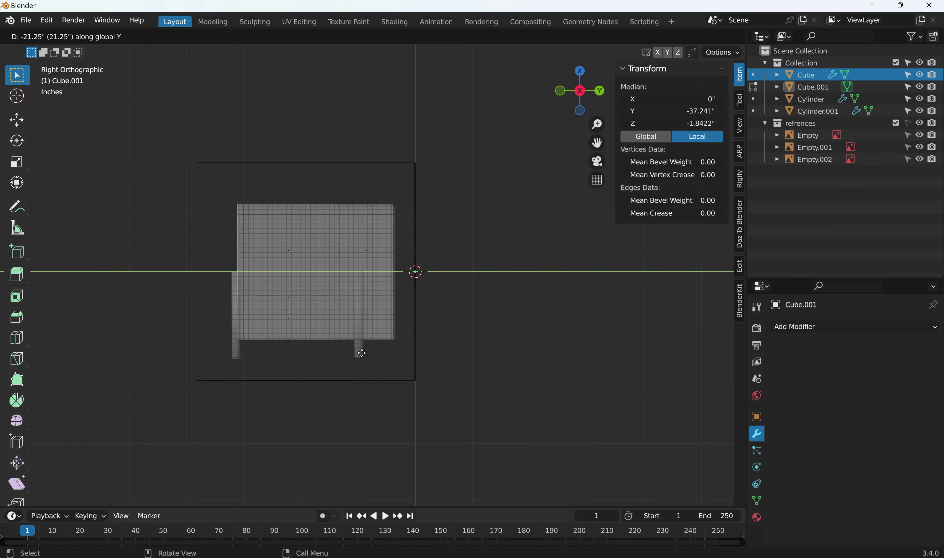
{"action": "left_click", "coordinate": [362, 352]}
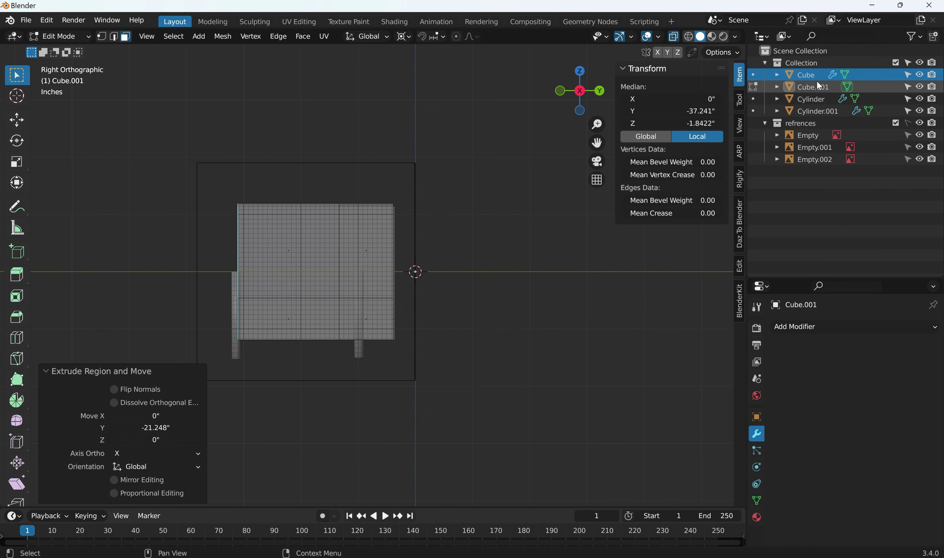
Delete the old Cube object, leave Edit Mode on Cube.001 and turn off X-ray
{"action": "key", "text": "Delete"}
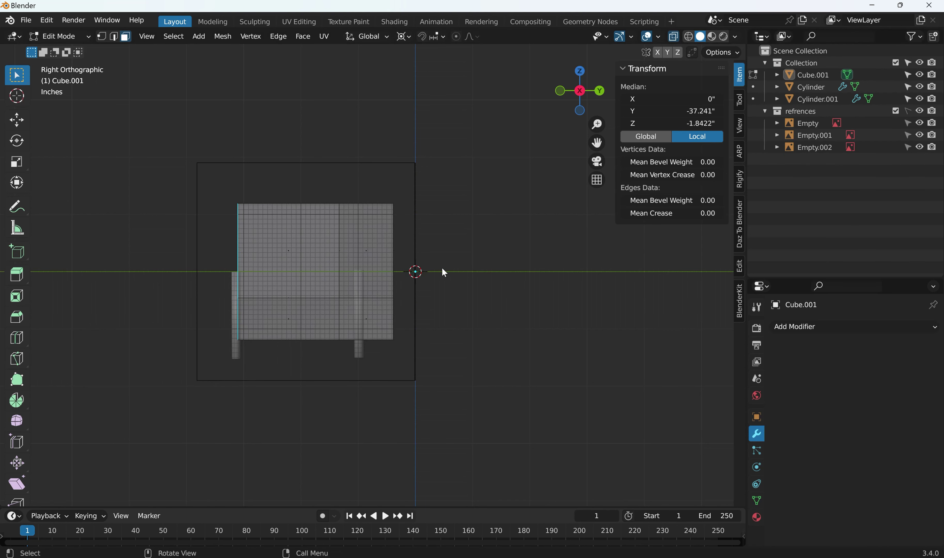
{"action": "middle_click_drag", "start_coordinate": [441, 267], "coordinate": [585, 337]}
{"action": "scroll", "coordinate": [574, 298], "scroll_direction": "down", "scroll_amount": 4}
{"action": "left_click", "coordinate": [566, 259]}
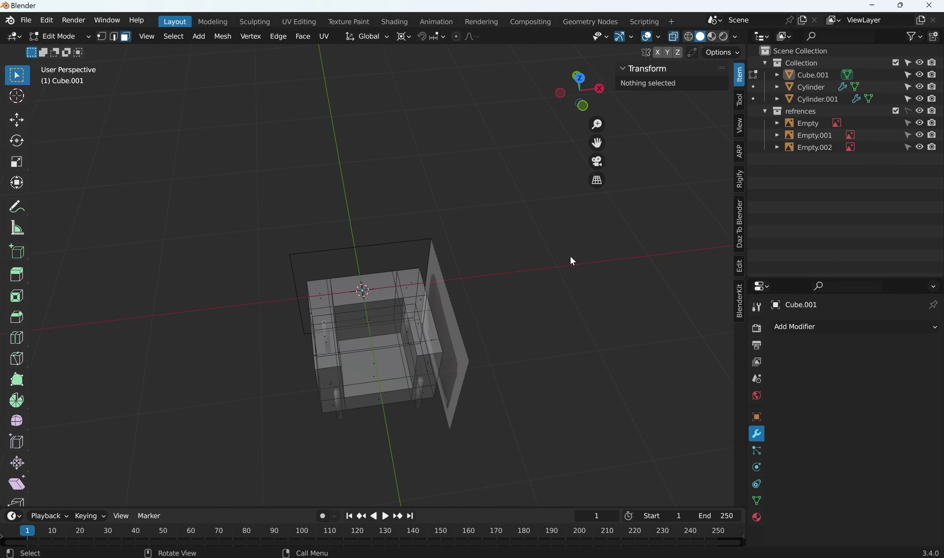
{"action": "key", "text": "Tab"}
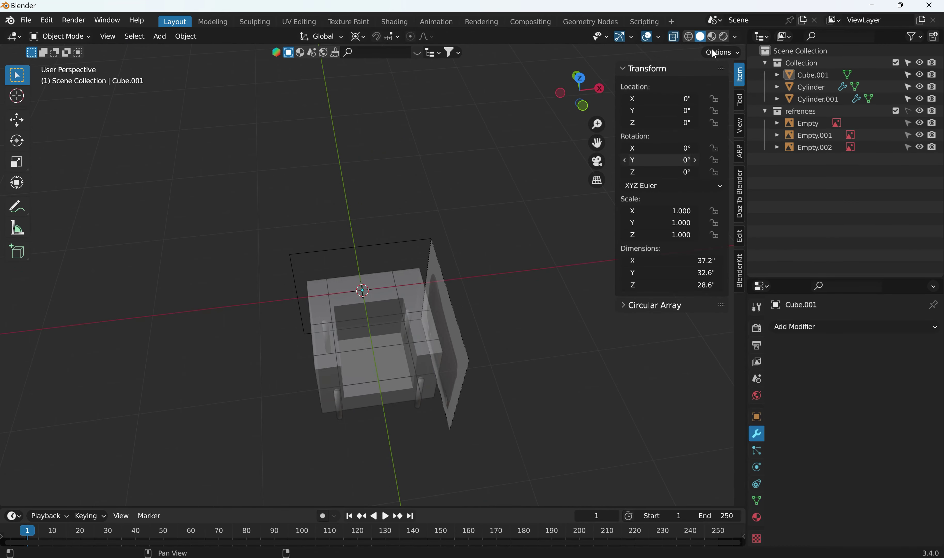
{"action": "left_click", "coordinate": [674, 36]}
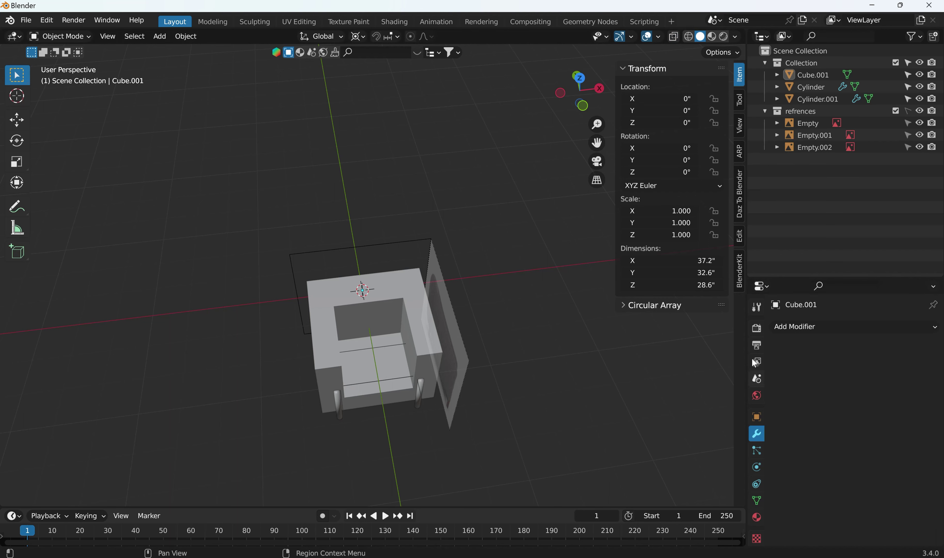
Add a Subdivision Surface modifier to Cube.001 with 3 viewport levels and 3 render levels
{"action": "left_click", "coordinate": [796, 327]}
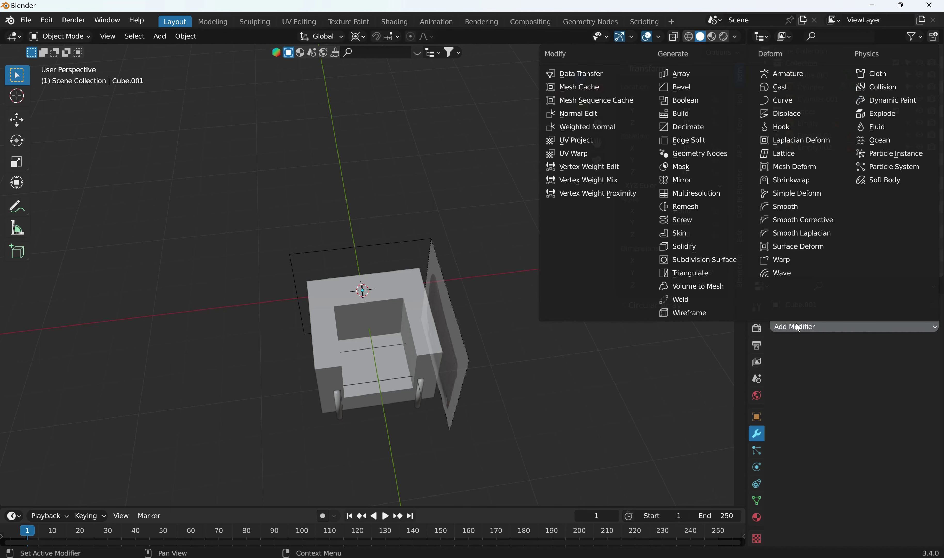
{"action": "left_click", "coordinate": [697, 259]}
{"action": "middle_click_drag", "start_coordinate": [511, 383], "coordinate": [559, 374]}
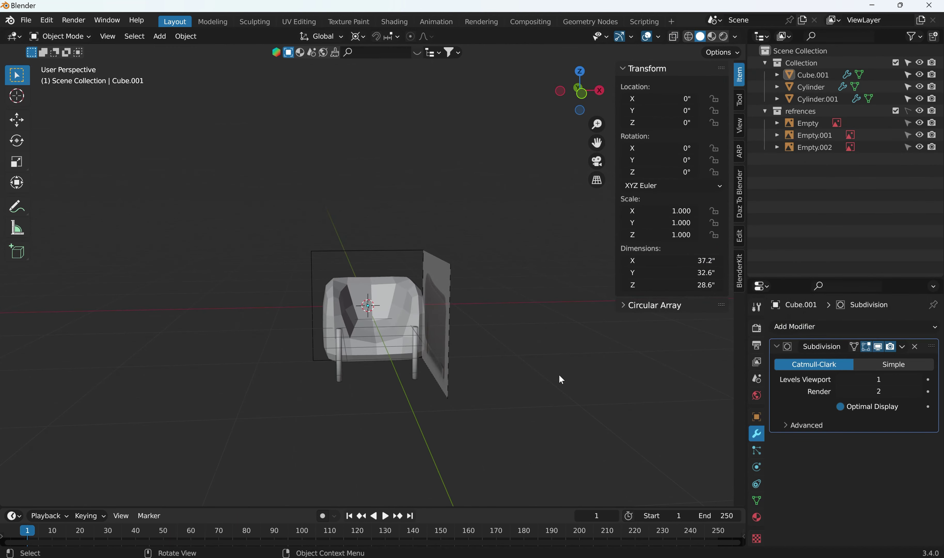
{"action": "left_click", "coordinate": [918, 381]}
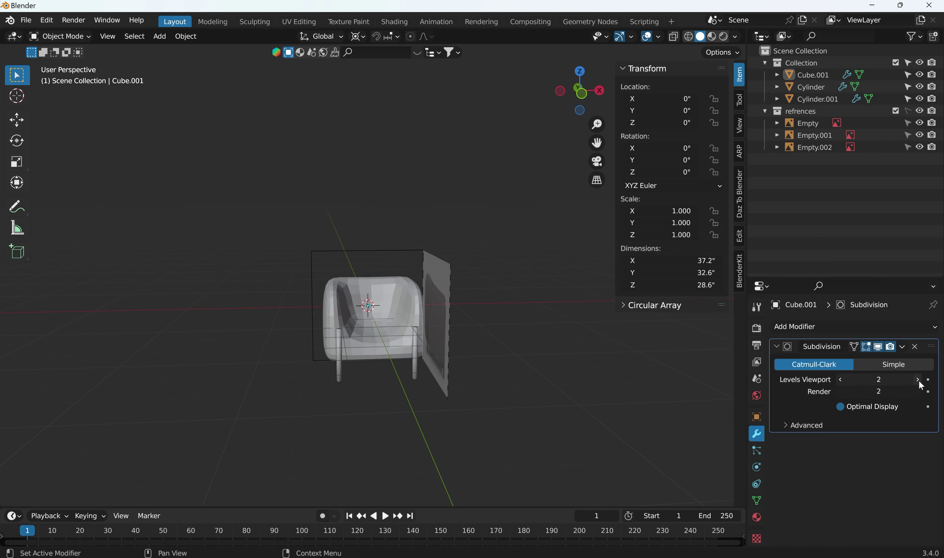
{"action": "left_click", "coordinate": [919, 380]}
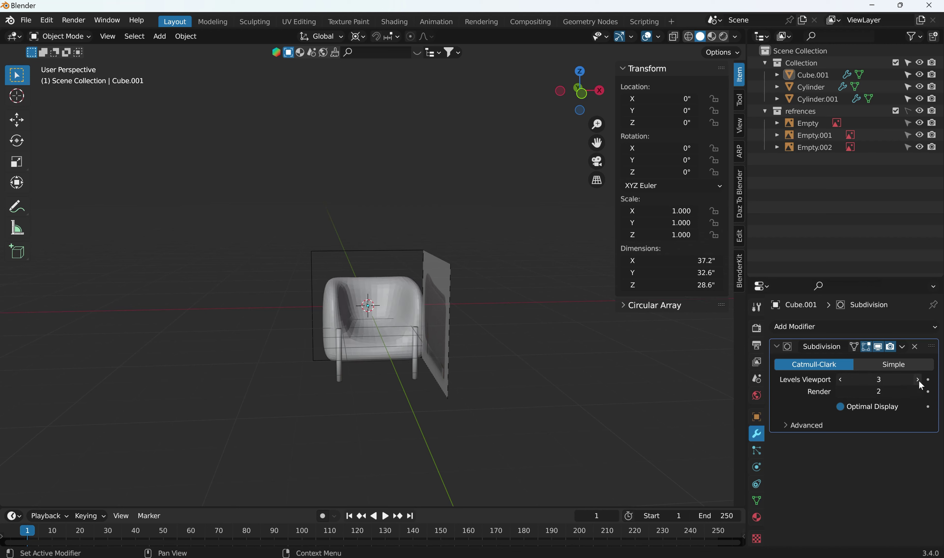
{"action": "left_click", "coordinate": [918, 392]}
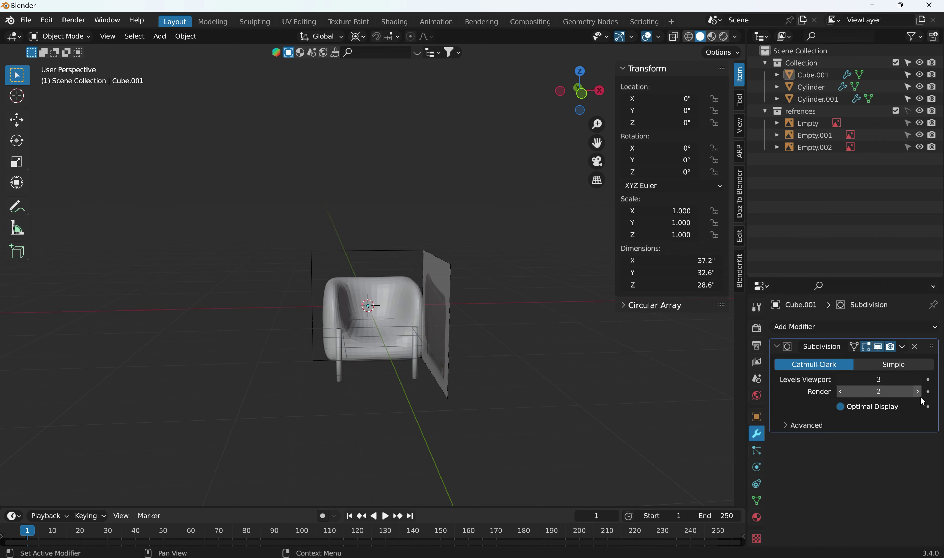
Replace the Outliner with an Image Editor for comparing the smoothed chair with its dimensioned reference photo
{"action": "scroll", "coordinate": [462, 375], "scroll_direction": "up", "scroll_amount": 2}
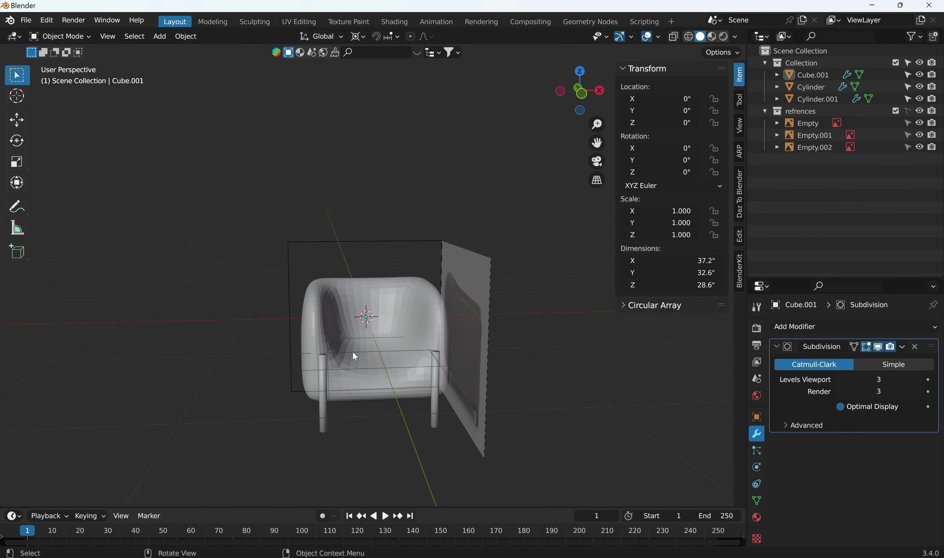
{"action": "mouse_move", "coordinate": [353, 352]}
{"action": "middle_mouse_down"}
{"action": "mouse_move", "coordinate": [333, 285]}
{"action": "mouse_move", "coordinate": [348, 351]}
{"action": "mouse_move", "coordinate": [345, 341]}
{"action": "middle_mouse_up"}
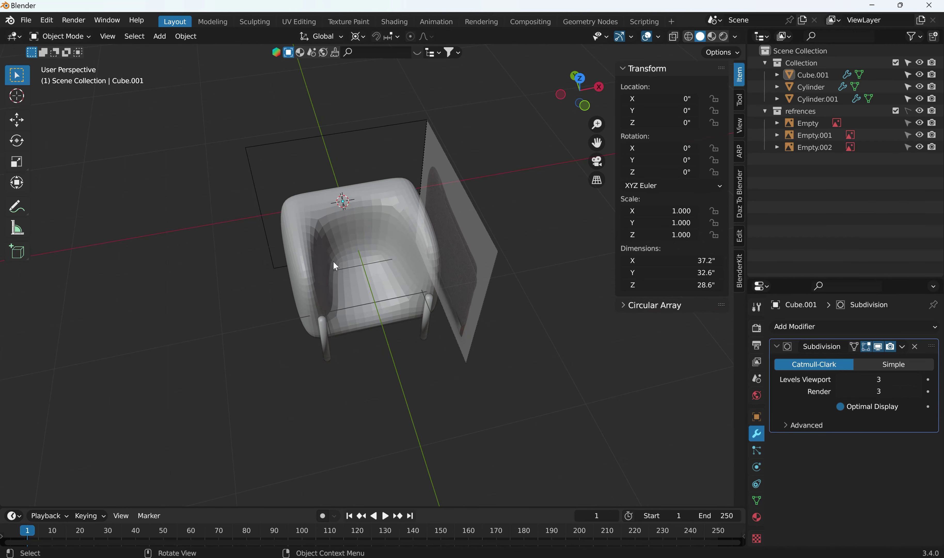
{"action": "scroll", "coordinate": [332, 256], "scroll_direction": "up", "scroll_amount": 3}
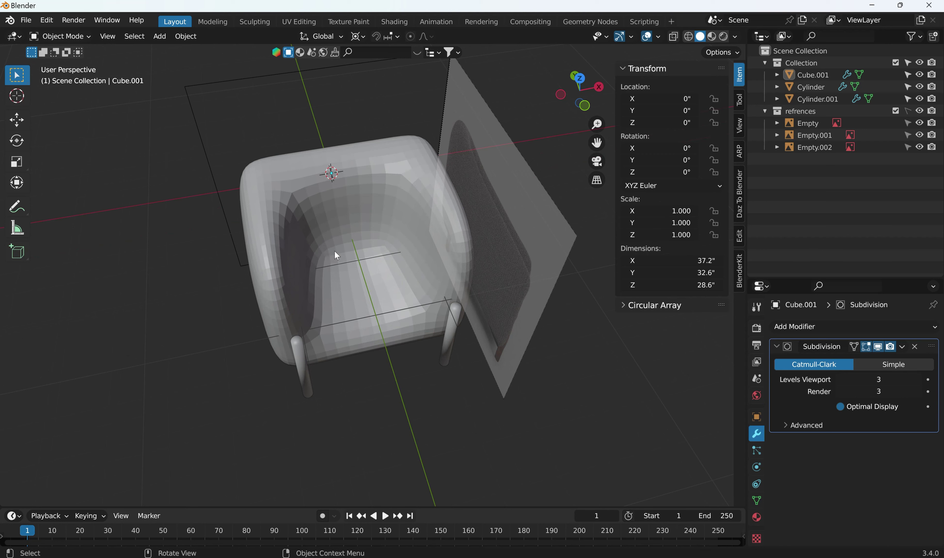
{"action": "left_click", "coordinate": [767, 37]}
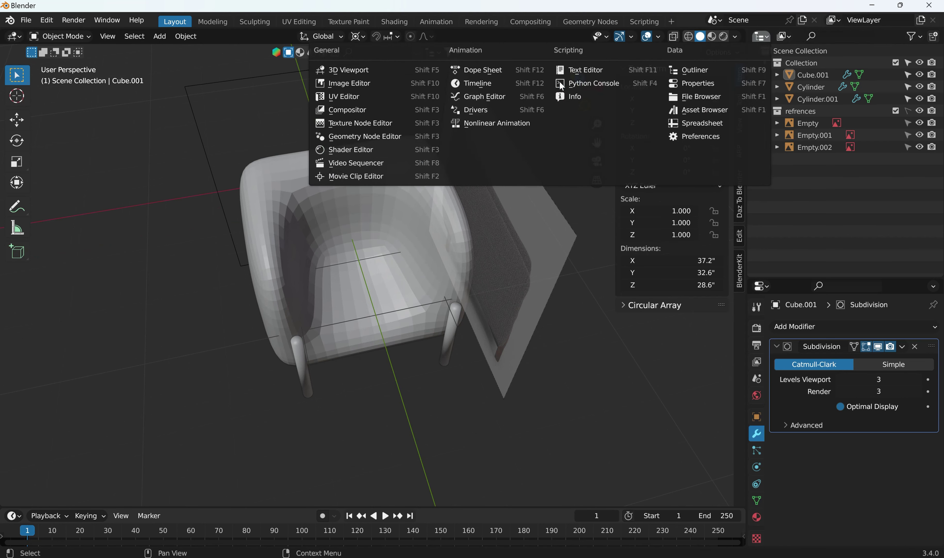
{"action": "left_click", "coordinate": [349, 83]}
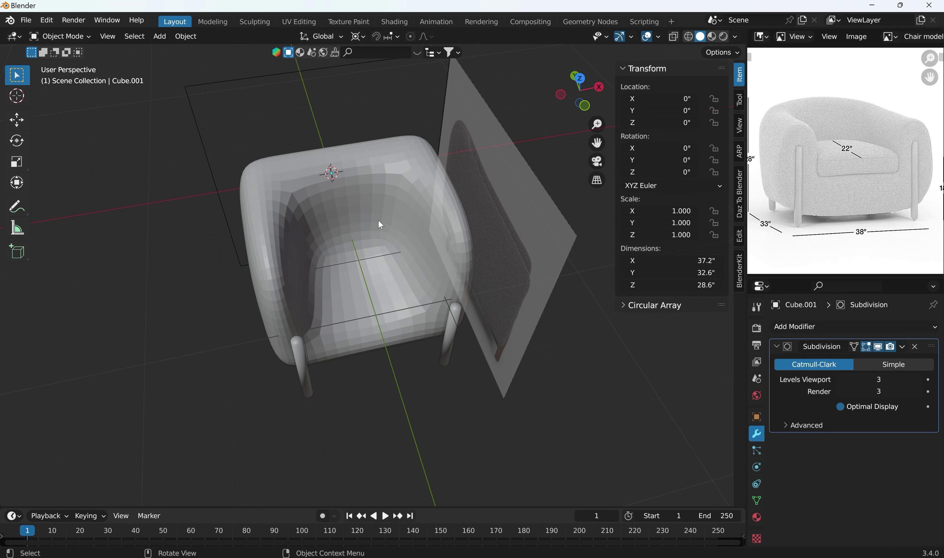
{"action": "mouse_move", "coordinate": [374, 217]}
{"action": "middle_mouse_down"}
{"action": "mouse_move", "coordinate": [359, 271]}
{"action": "mouse_move", "coordinate": [322, 279]}
{"action": "mouse_move", "coordinate": [357, 290]}
{"action": "mouse_move", "coordinate": [376, 256]}
{"action": "mouse_move", "coordinate": [367, 236]}
{"action": "middle_mouse_up"}
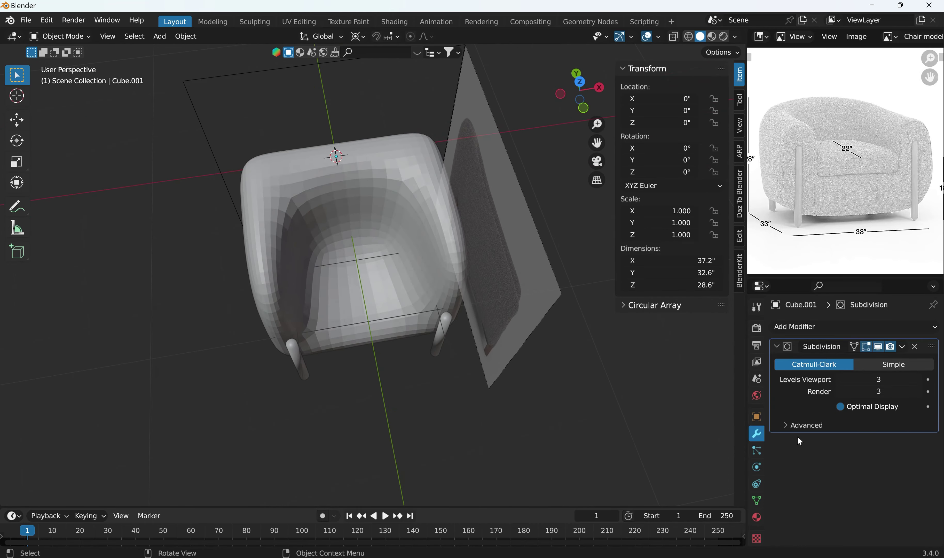
Add a Bevel modifier to Cube.001, place it above the Subdivision modifier and disable its viewport display
{"action": "left_click", "coordinate": [817, 331]}
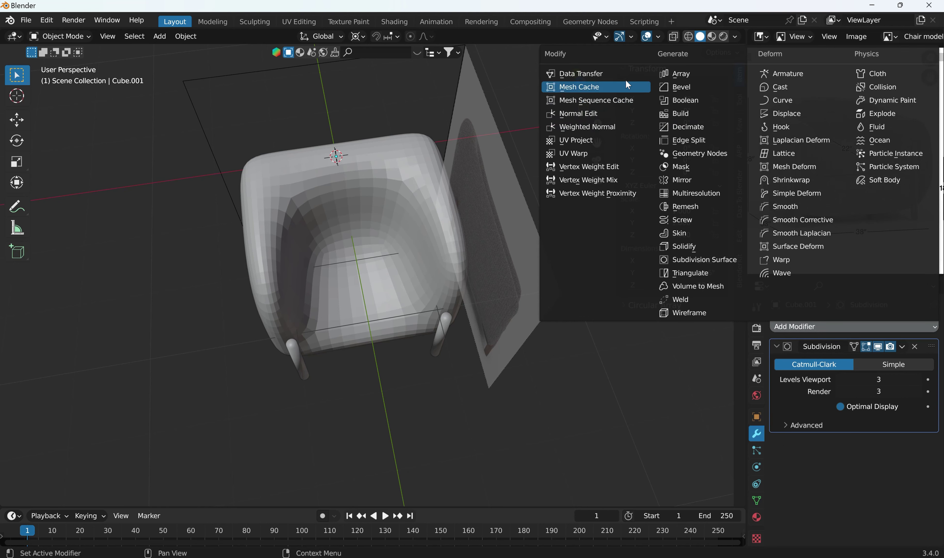
{"action": "left_click", "coordinate": [703, 91]}
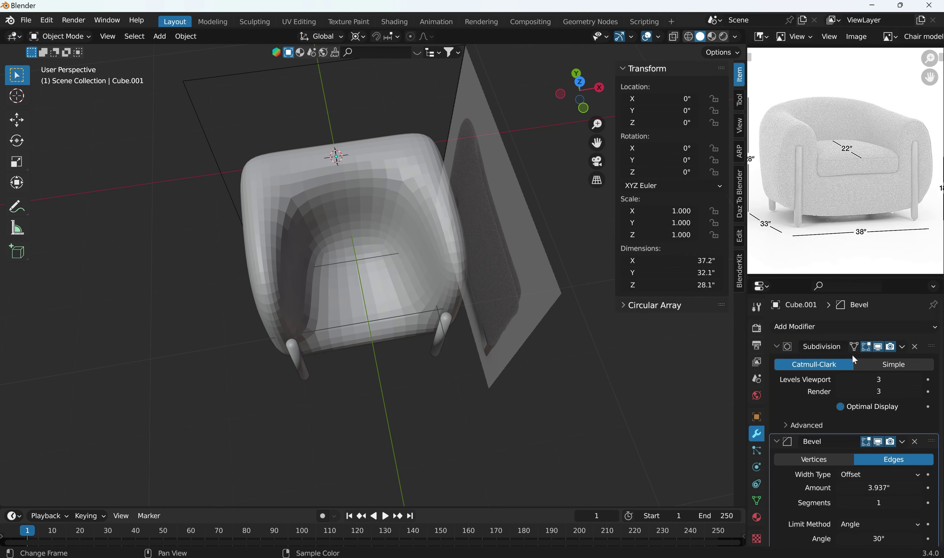
{"action": "left_click_drag", "start_coordinate": [929, 433], "coordinate": [906, 318]}
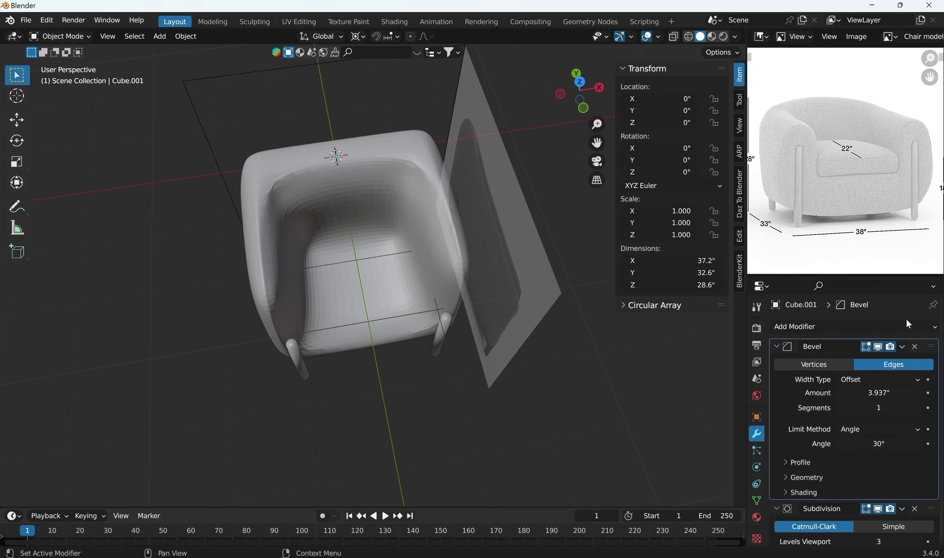
{"action": "middle_click_drag", "start_coordinate": [531, 314], "coordinate": [415, 255]}
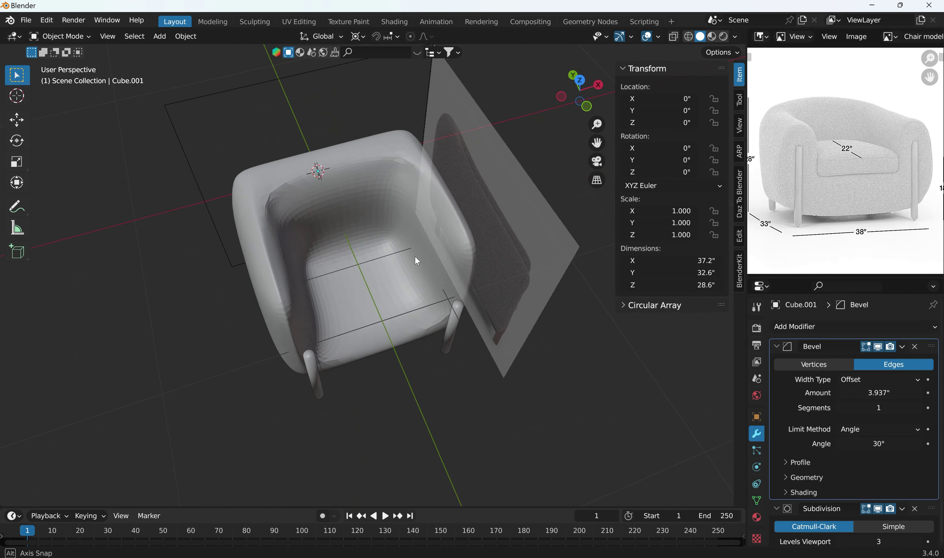
{"action": "left_click", "coordinate": [878, 347]}
Add one loop cut across both arms of Cube.001, slid toward the arm fronts with a factor of -0.517
{"action": "left_click", "coordinate": [398, 191]}
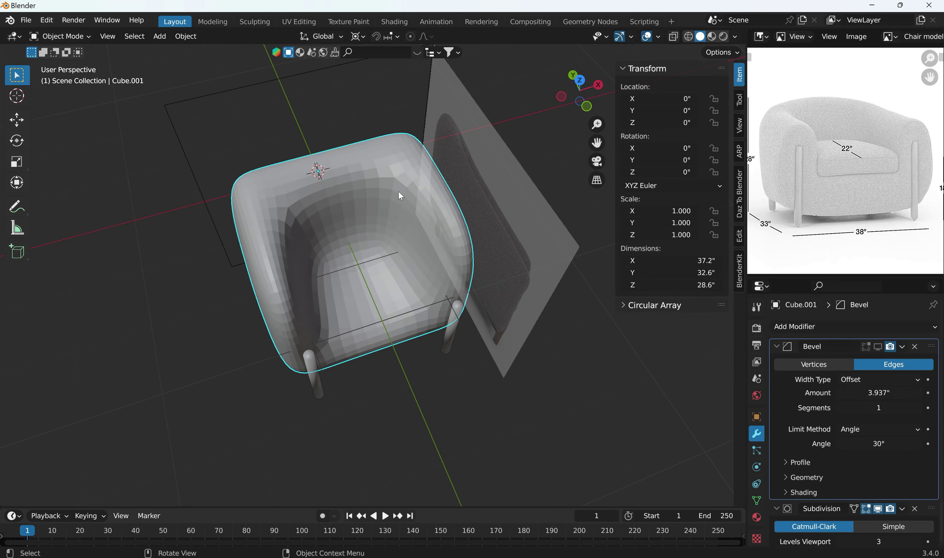
{"action": "key", "text": "Tab"}
{"action": "middle_click_drag", "start_coordinate": [395, 221], "coordinate": [443, 241]}
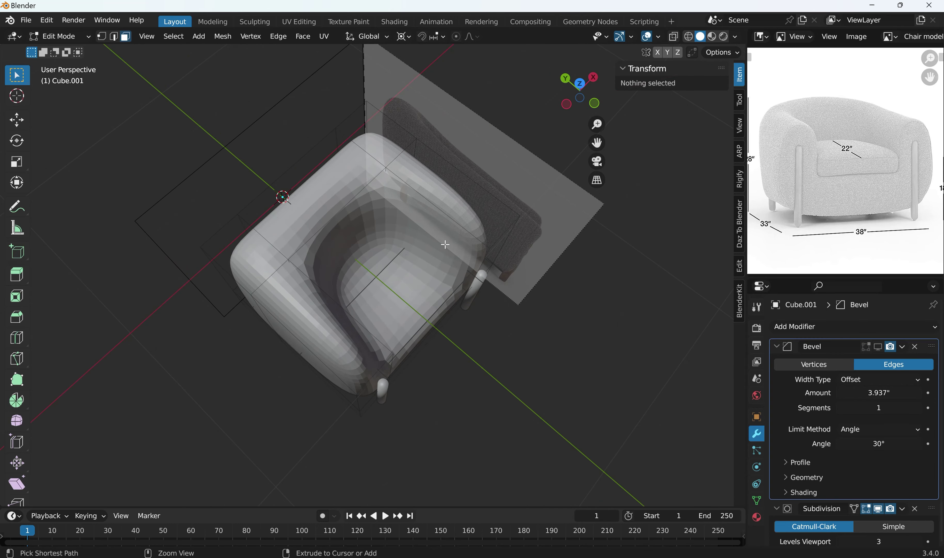
{"action": "key", "text": "ctrl+r"}
{"action": "left_click", "coordinate": [444, 231]}
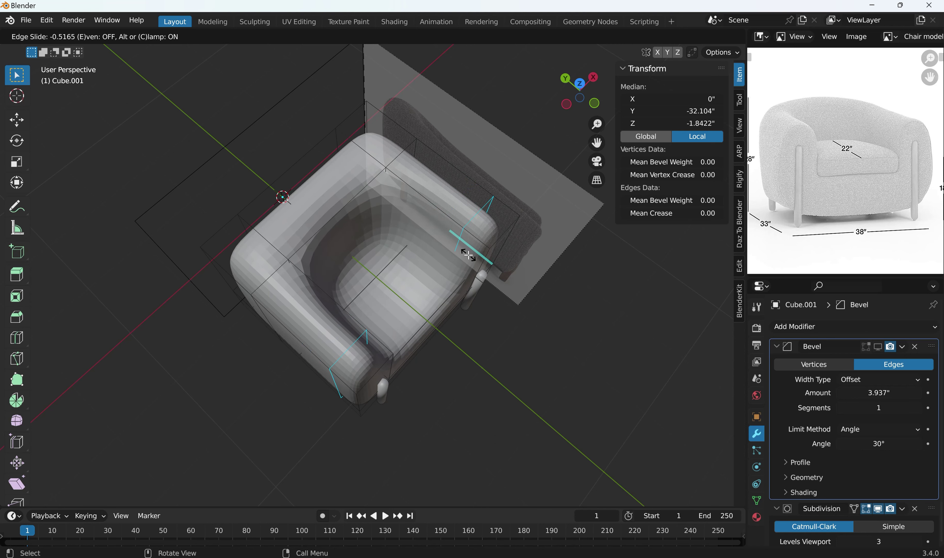
{"action": "left_click", "coordinate": [468, 255]}
{"action": "middle_click_drag", "start_coordinate": [446, 312], "coordinate": [376, 222]}
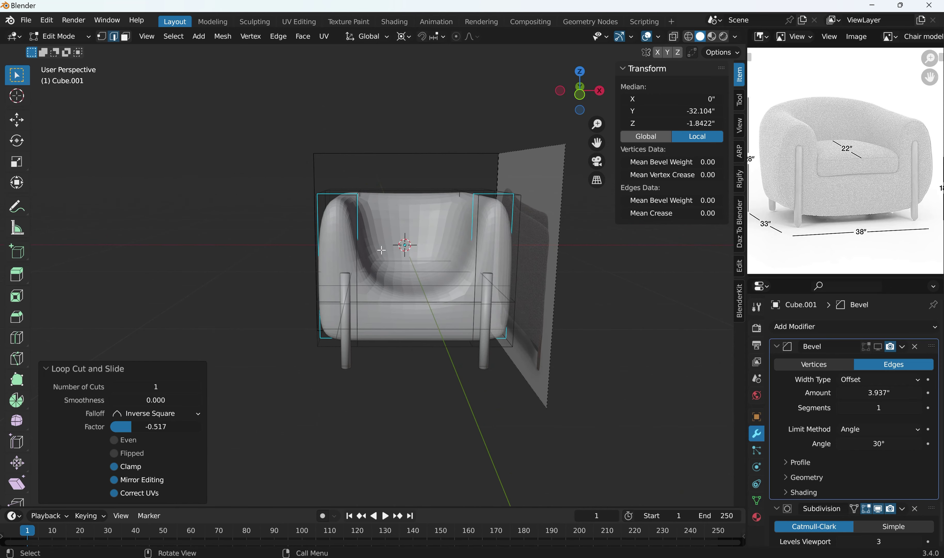
{"action": "middle_click_drag", "start_coordinate": [381, 250], "coordinate": [411, 303]}
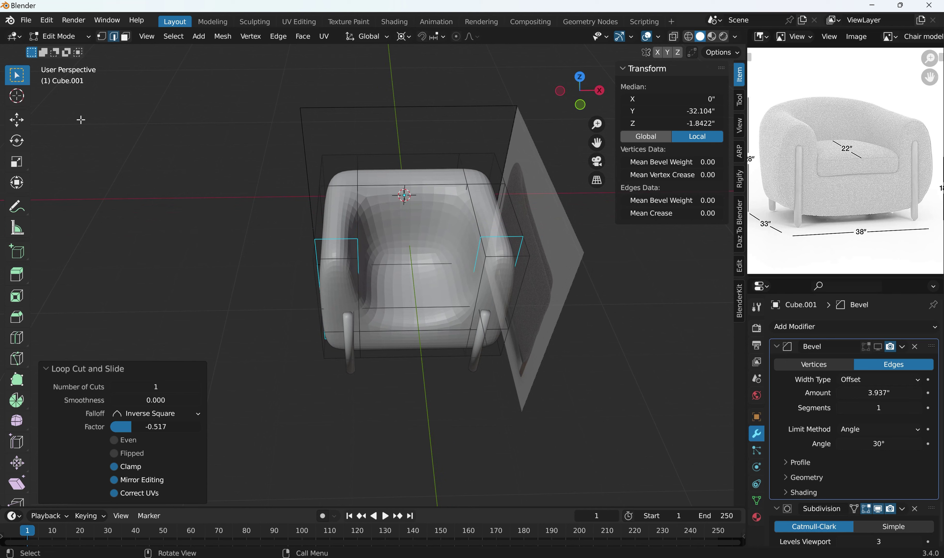
Try insetting the top face of the seat on Cube.001 with a thickness of 1.979"
{"action": "left_click", "coordinate": [125, 37]}
{"action": "left_click", "coordinate": [422, 268]}
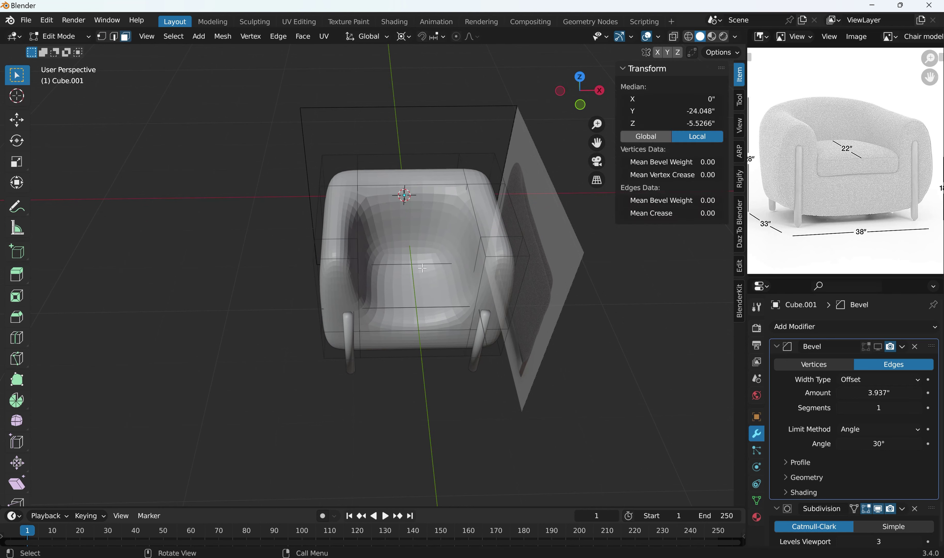
{"action": "left_click", "coordinate": [673, 36]}
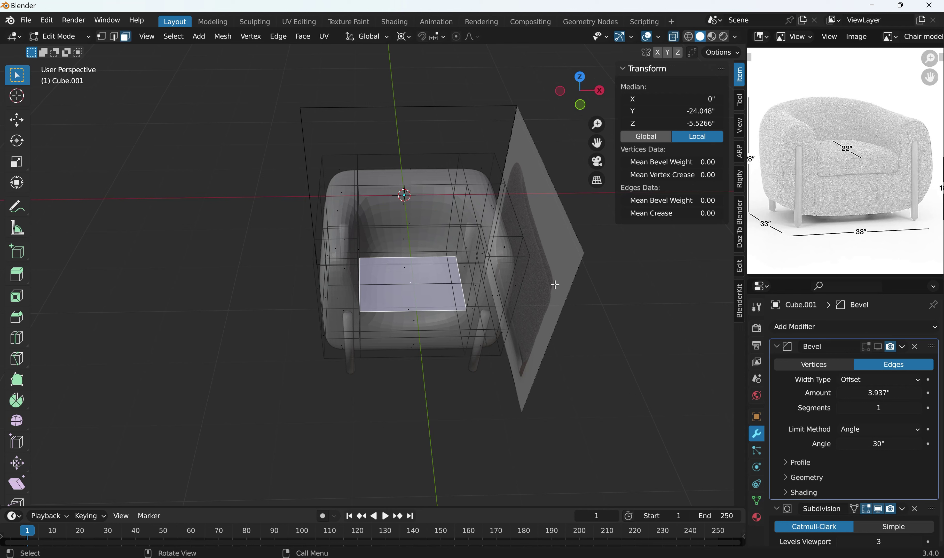
{"action": "key", "text": "i"}
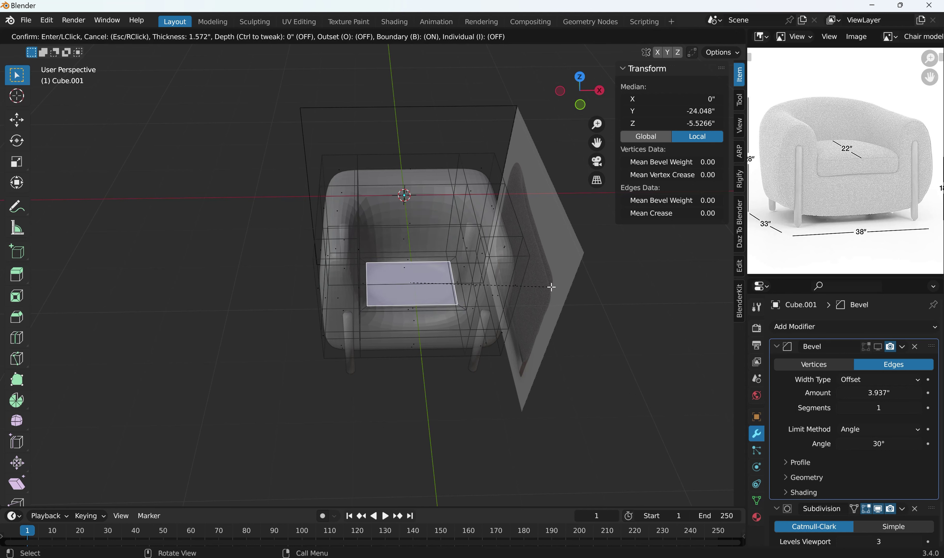
{"action": "left_click", "coordinate": [570, 250]}
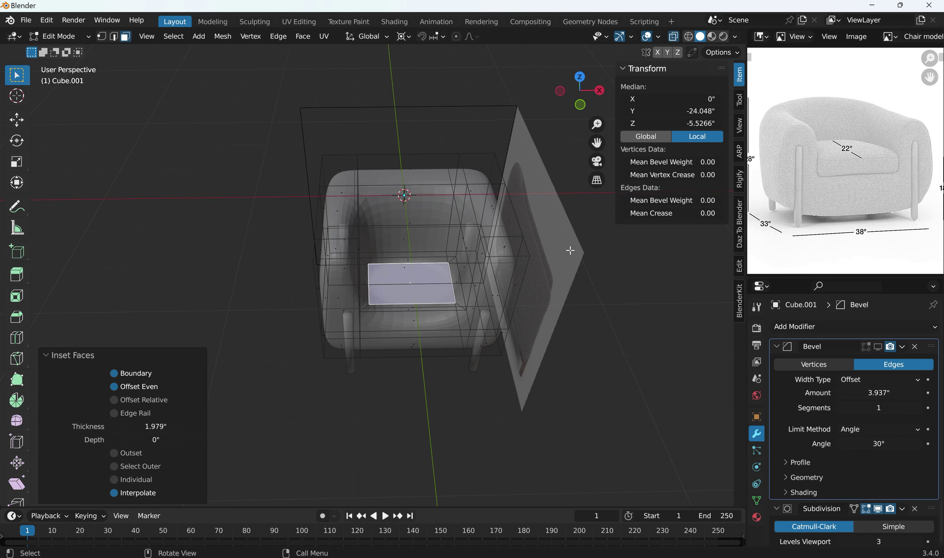
{"action": "left_click", "coordinate": [674, 37]}
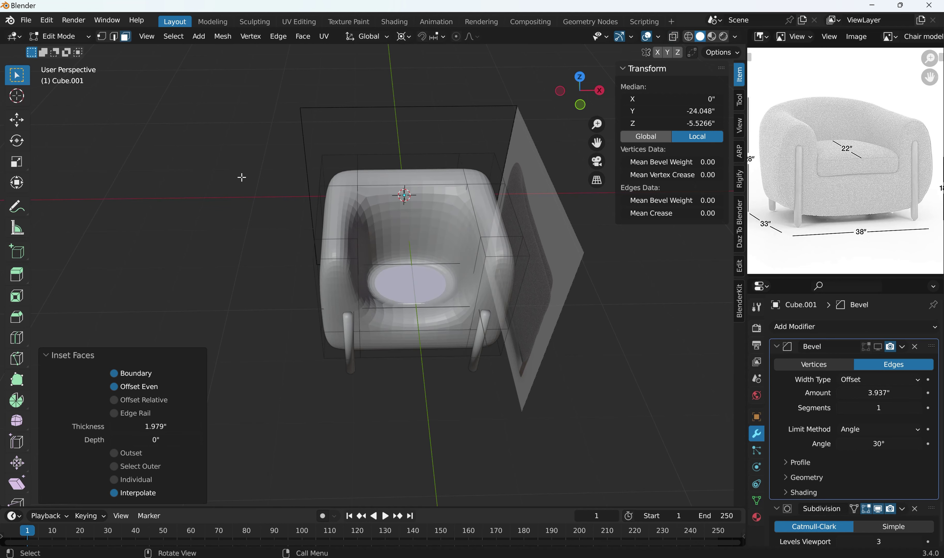
{"action": "left_click", "coordinate": [230, 169]}
{"action": "middle_click_drag", "start_coordinate": [230, 169], "coordinate": [263, 193]}
{"action": "left_click", "coordinate": [403, 262], "text": "ctrl"}
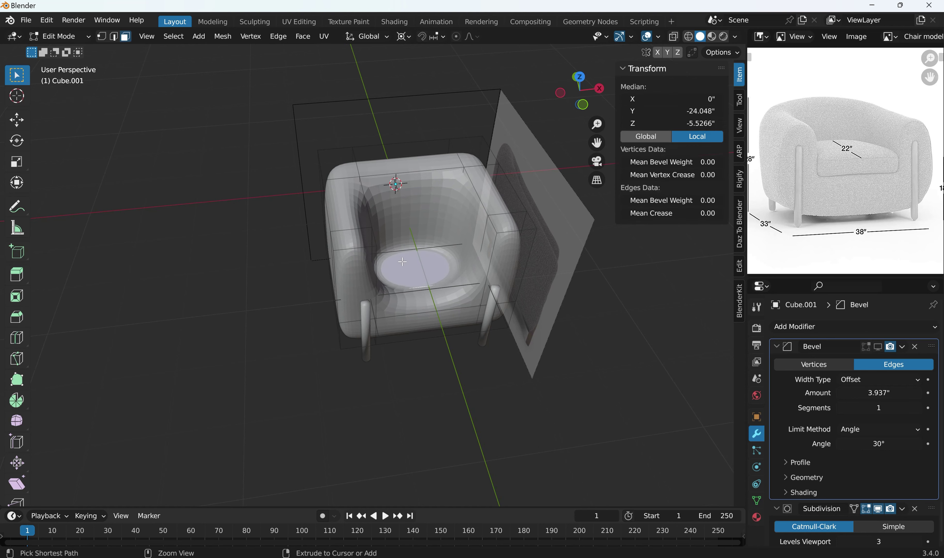
Add one horizontal loop cut around the arms of Cube.001, slid down toward the seat with a factor of 0.692, and close the browser window
{"action": "middle_click_drag", "start_coordinate": [437, 278], "coordinate": [401, 220]}
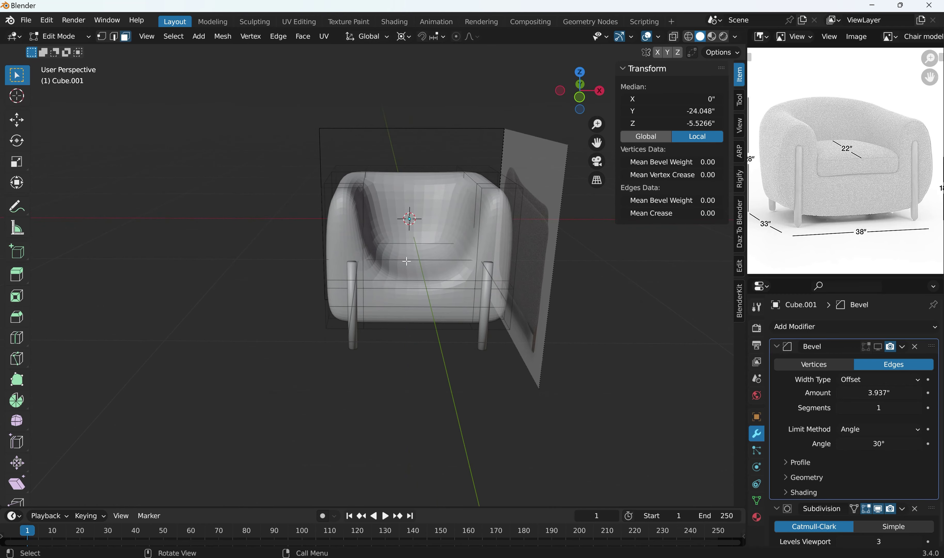
{"action": "key", "text": "ctrl+r"}
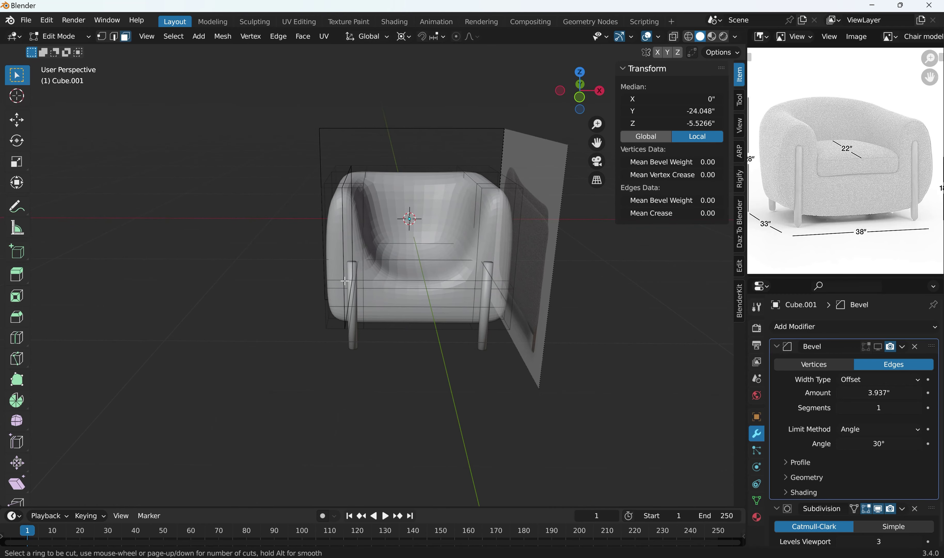
{"action": "left_click", "coordinate": [329, 274]}
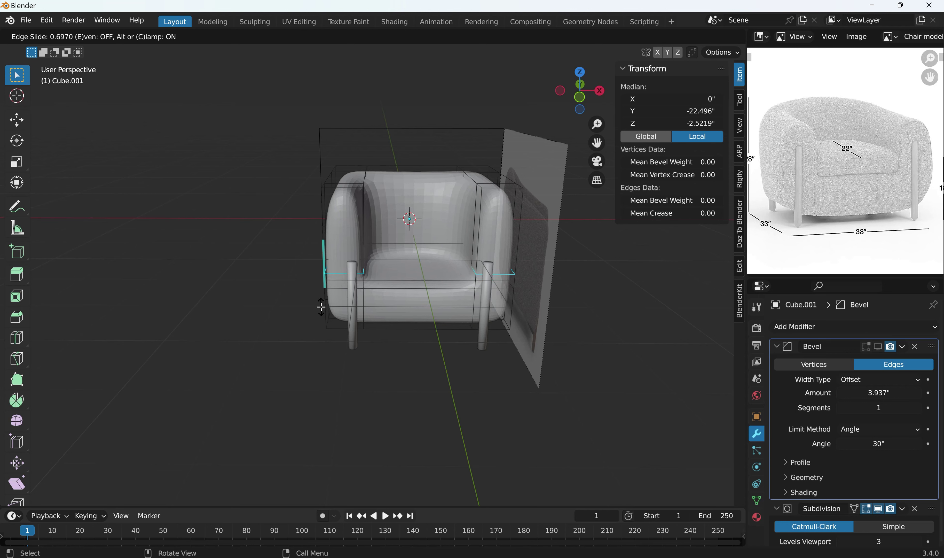
{"action": "left_click", "coordinate": [321, 306]}
{"action": "middle_click_drag", "start_coordinate": [361, 308], "coordinate": [442, 342]}
{"action": "scroll", "coordinate": [419, 289], "scroll_direction": "up", "scroll_amount": 3}
{"action": "key", "text": "KP_1"}
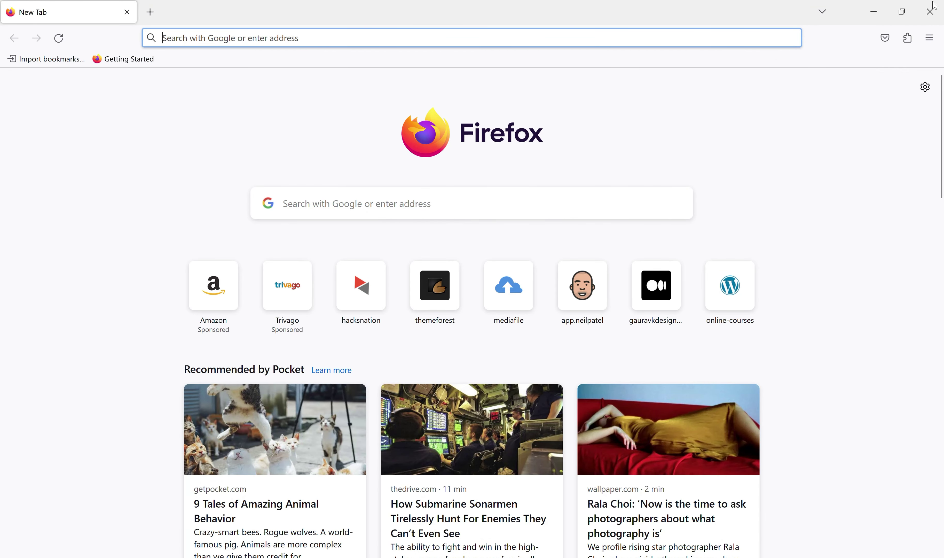
{"action": "left_click", "coordinate": [931, 11]}
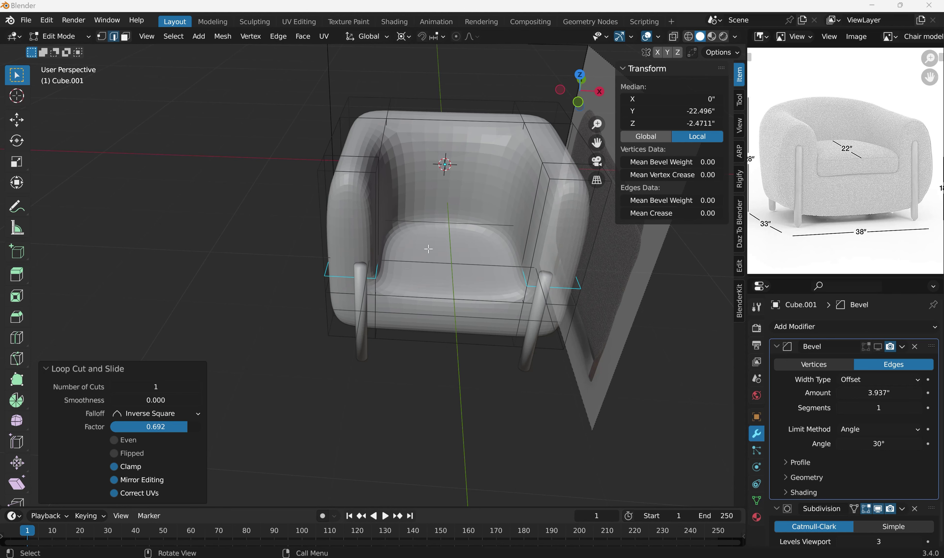
Return Cube.001 to Object Mode and apply Shade Smooth to it
{"action": "left_click", "coordinate": [443, 371]}
{"action": "middle_click_drag", "start_coordinate": [422, 368], "coordinate": [394, 330]}
{"action": "key", "text": "Tab"}
{"action": "right_click", "coordinate": [334, 220]}
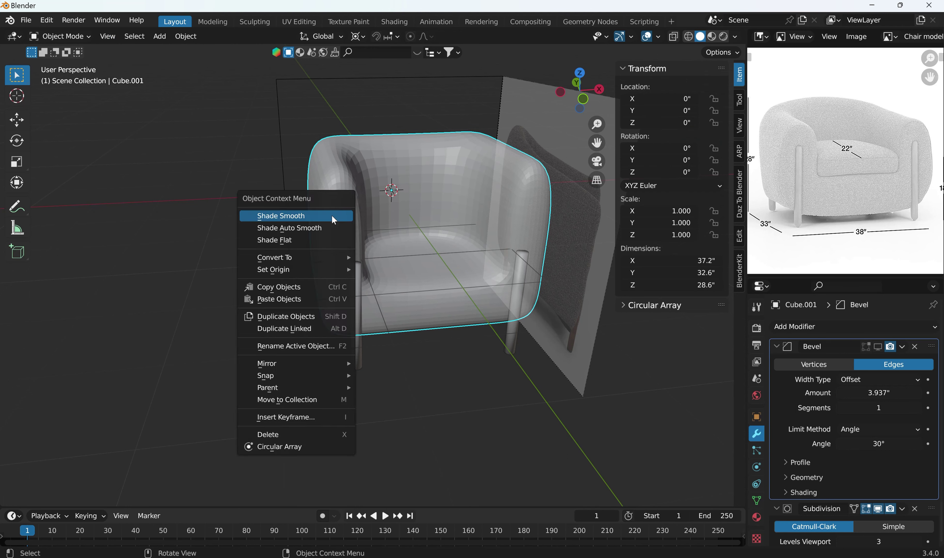
{"action": "left_click", "coordinate": [332, 217]}
{"action": "mouse_move", "coordinate": [388, 242]}
{"action": "middle_mouse_down"}
{"action": "mouse_move", "coordinate": [357, 235]}
{"action": "mouse_move", "coordinate": [409, 225]}
{"action": "mouse_move", "coordinate": [406, 246]}
{"action": "middle_mouse_up"}
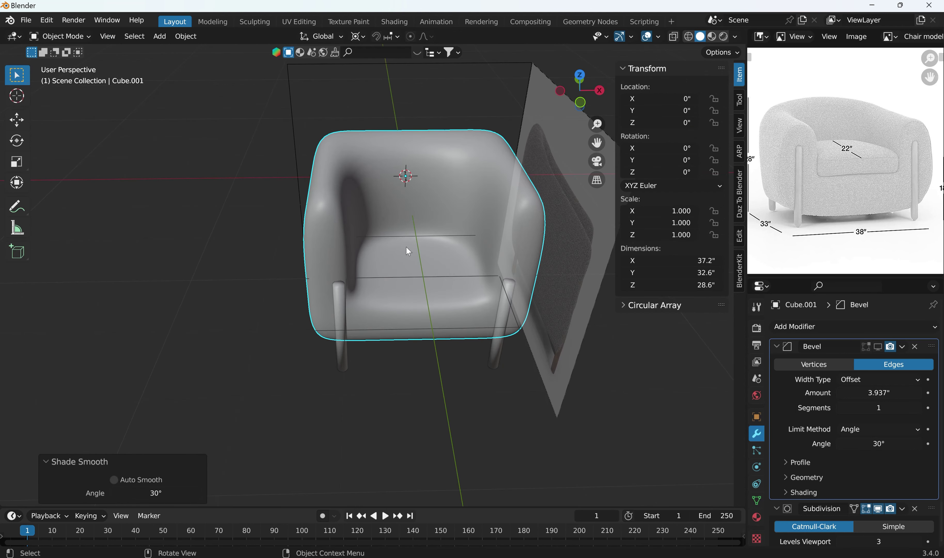
Add a Subdivision Surface modifier to the front legs, Cylinder.001, with 2 viewport levels
{"action": "left_click", "coordinate": [340, 303]}
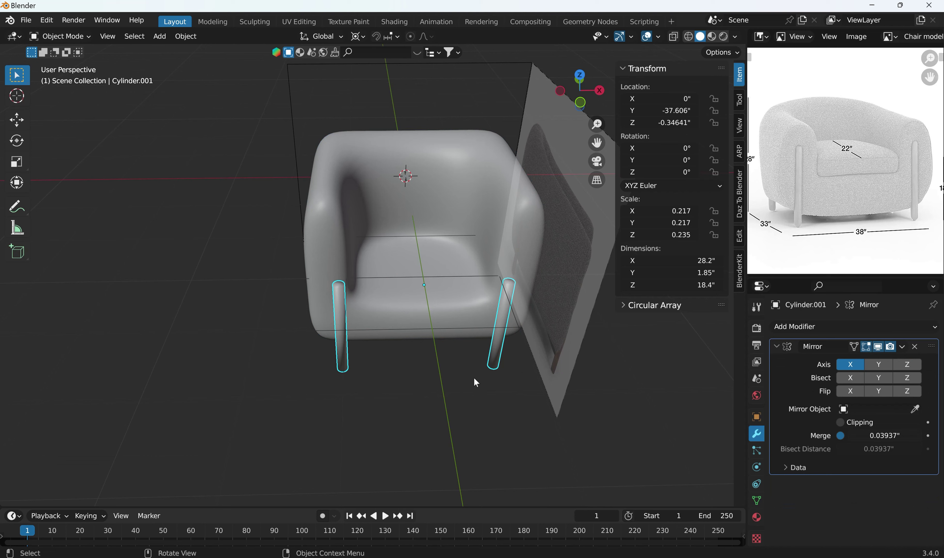
{"action": "left_click", "coordinate": [826, 329]}
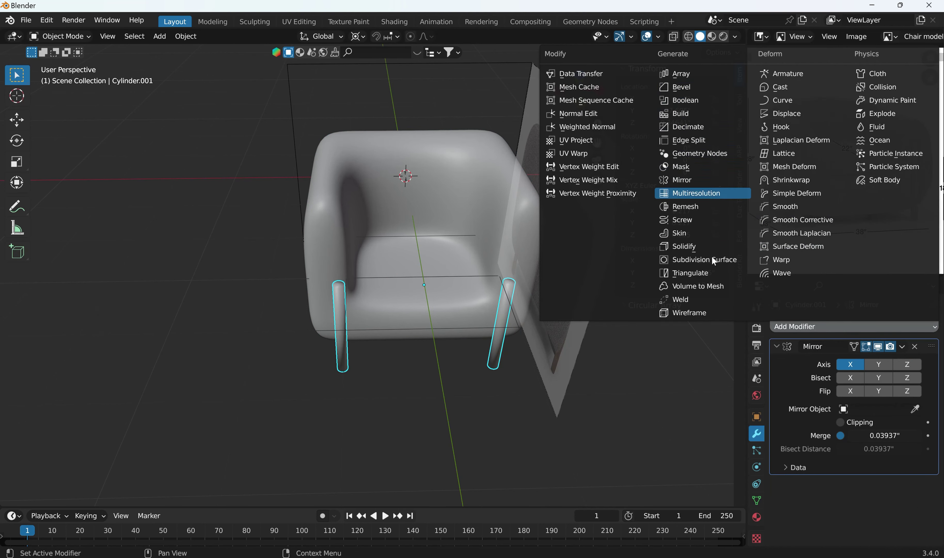
{"action": "left_click", "coordinate": [705, 259]}
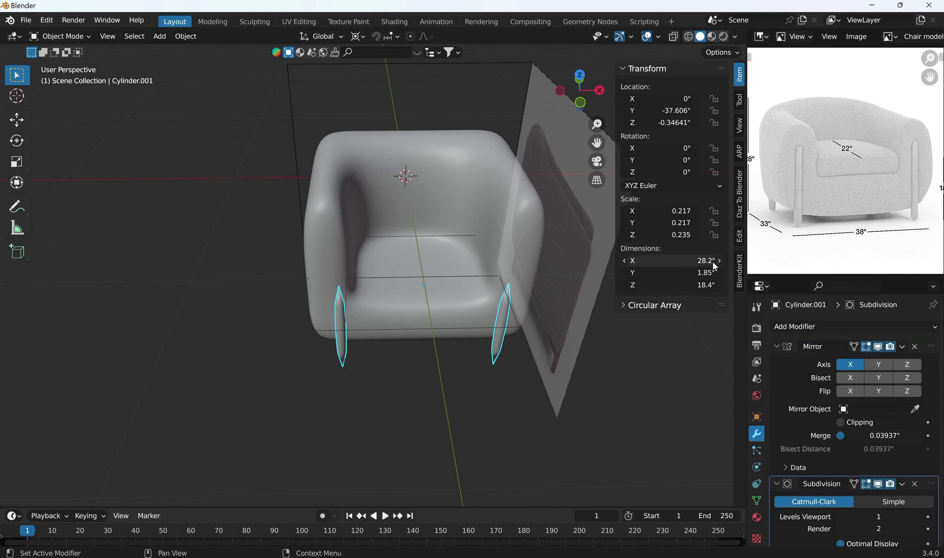
{"action": "left_click", "coordinate": [919, 517]}
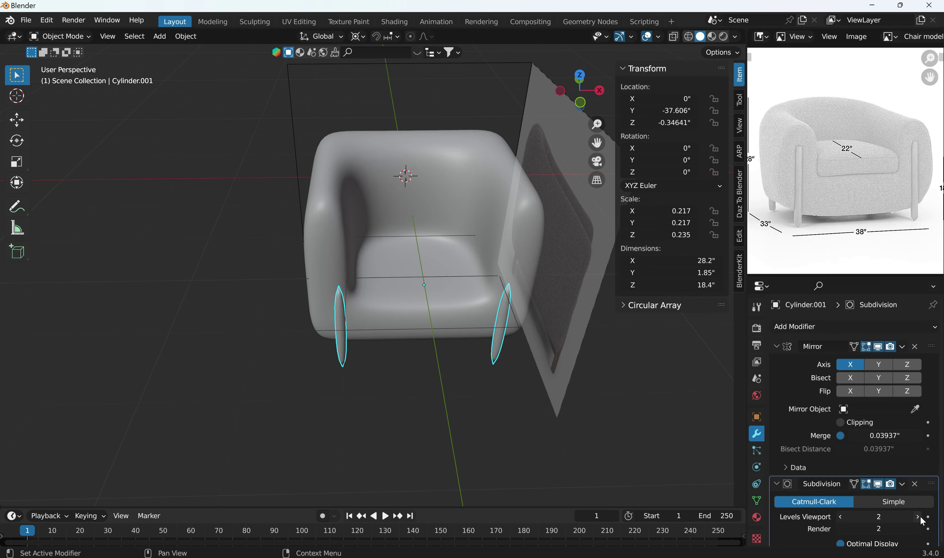
Add two horizontal loop cuts to the front leg of Cylinder.001 and try scaling them along Z
{"action": "middle_click_drag", "start_coordinate": [501, 369], "coordinate": [398, 314]}
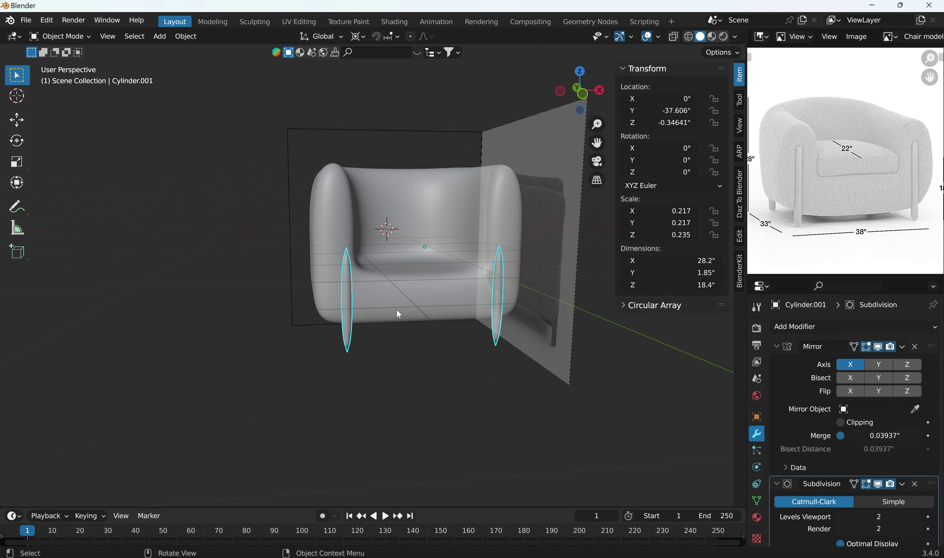
{"action": "scroll", "coordinate": [385, 310], "scroll_direction": "up", "scroll_amount": 1}
{"action": "key", "text": "Tab"}
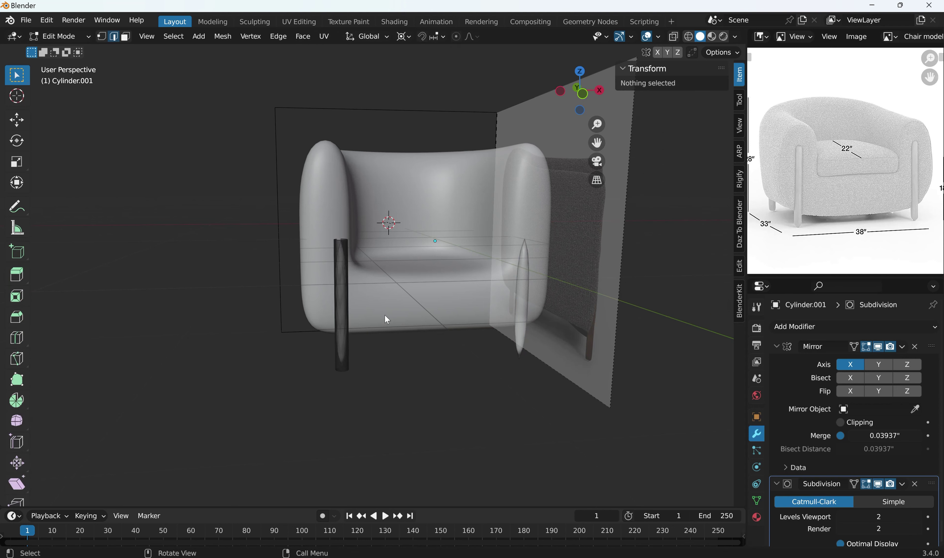
{"action": "key", "text": "ctrl+r"}
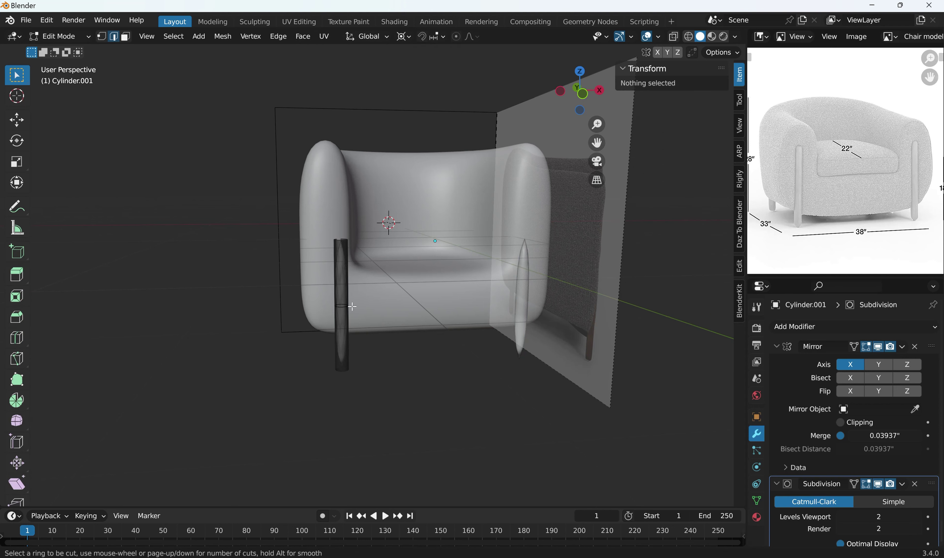
{"action": "scroll", "coordinate": [352, 307], "scroll_direction": "up", "scroll_amount": 1}
{"action": "left_click", "coordinate": [352, 306]}
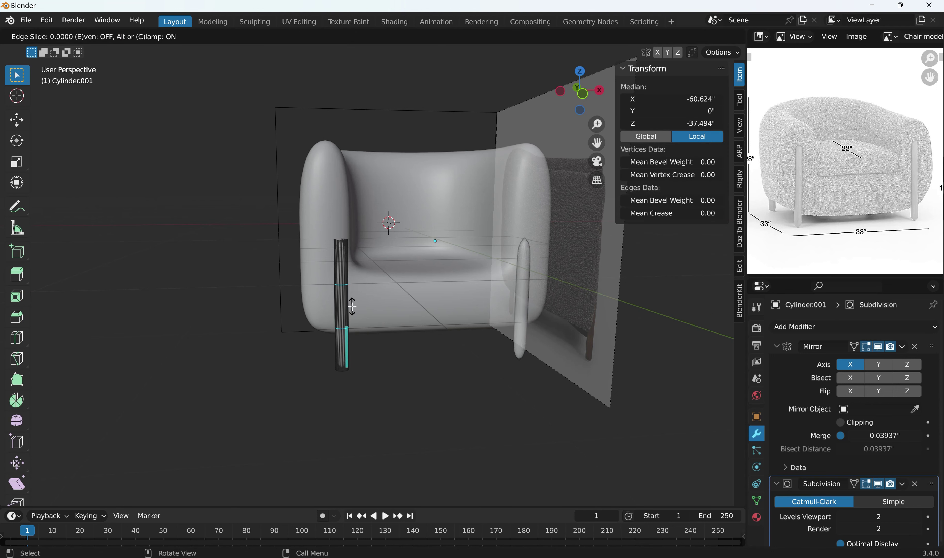
{"action": "right_click", "coordinate": [352, 307]}
{"action": "key", "text": "s"}
{"action": "key", "text": "z"}
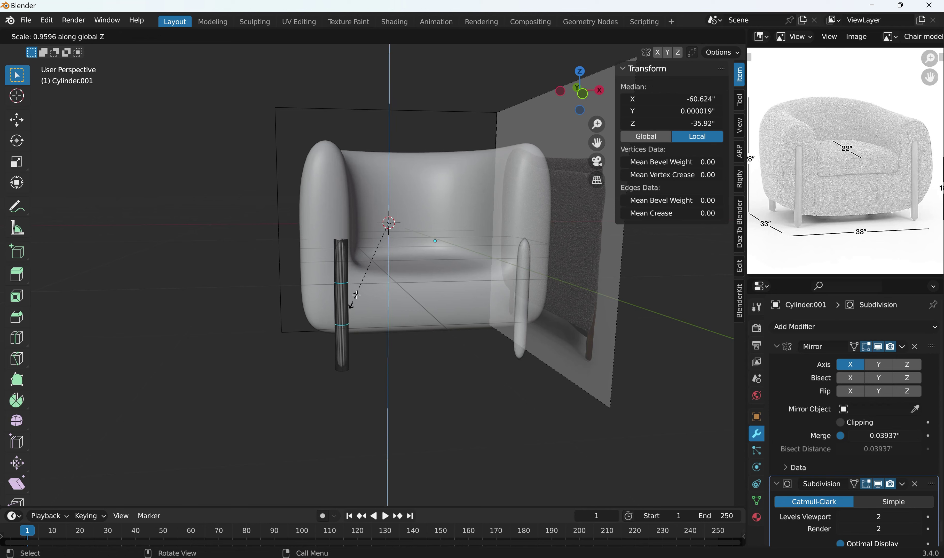
{"action": "right_click", "coordinate": [403, 340]}
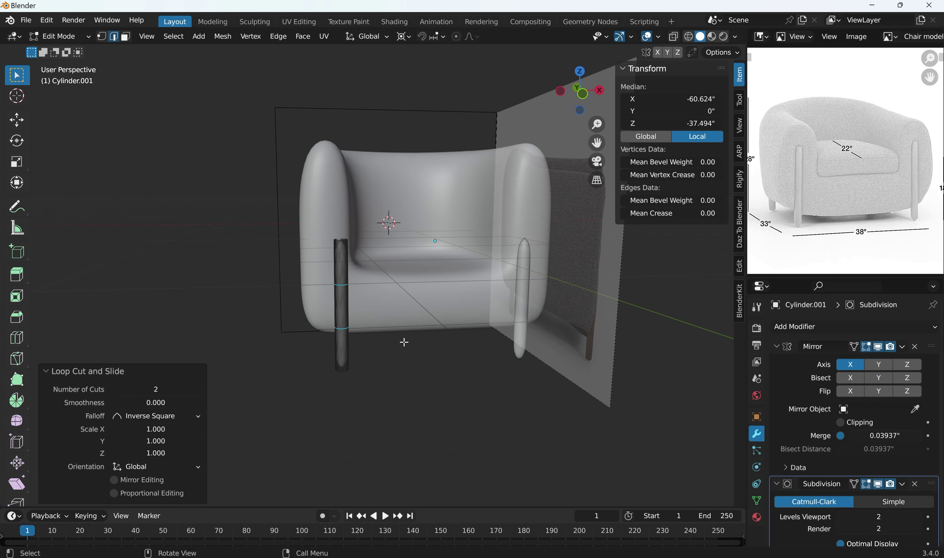
Slide the leg's upper edge loop toward its top end with a factor of -0.832
{"action": "left_click", "coordinate": [414, 350]}
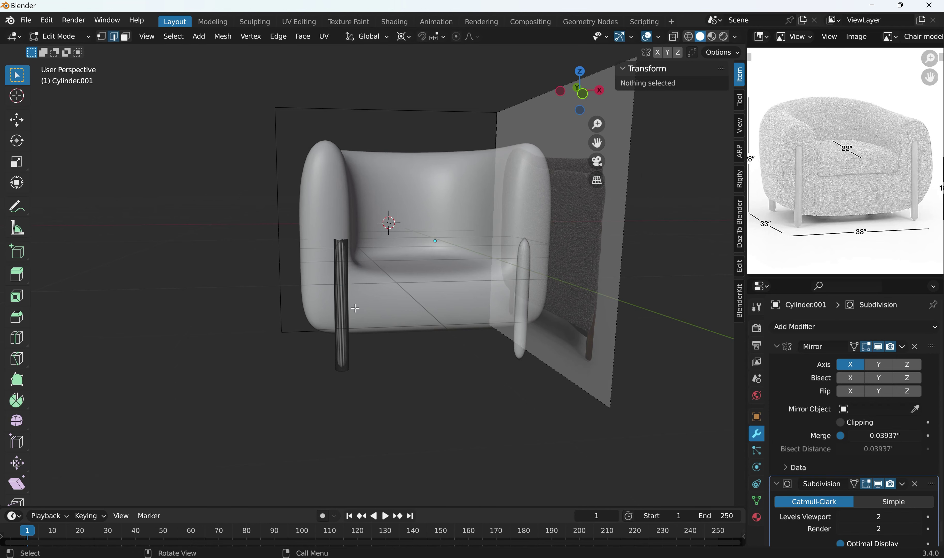
{"action": "scroll", "coordinate": [356, 308], "scroll_direction": "up", "scroll_amount": 4}
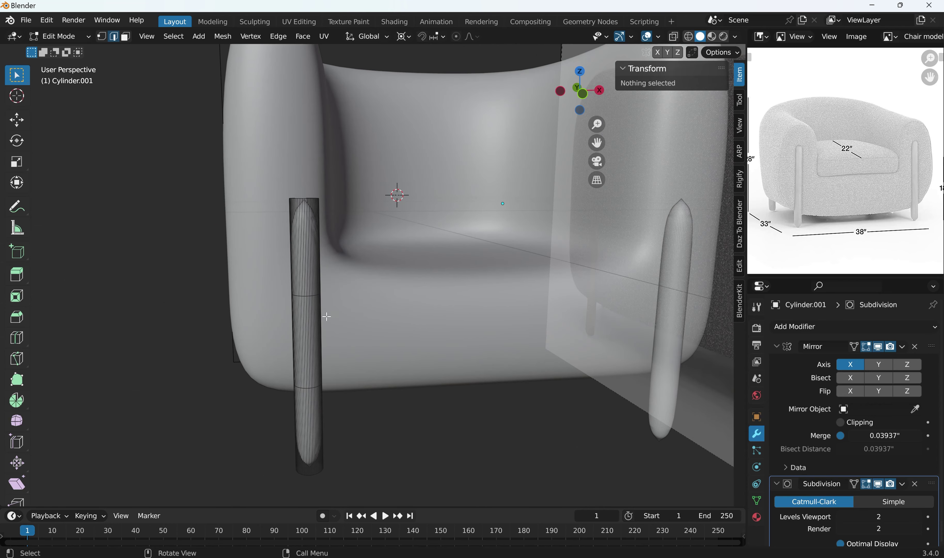
{"action": "left_click", "coordinate": [304, 296], "text": "alt"}
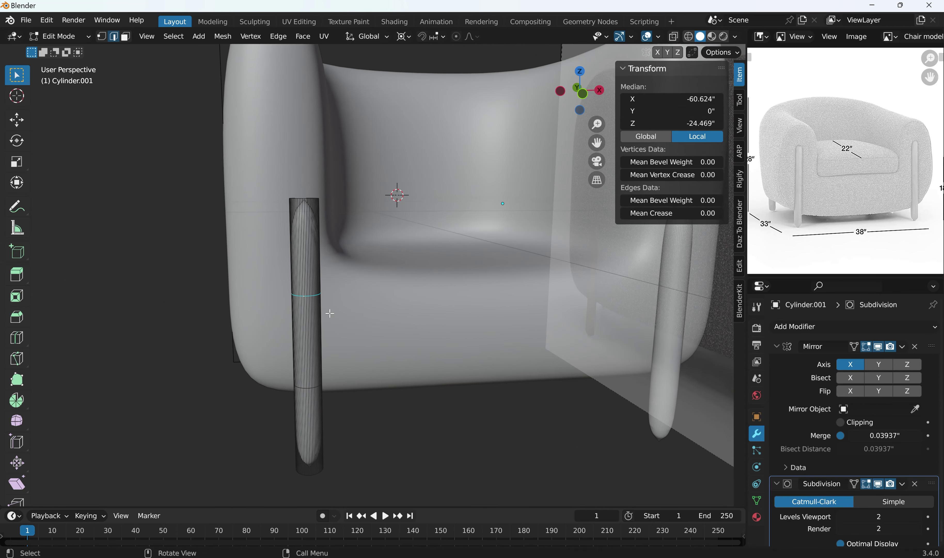
{"action": "key", "text": "g"}
{"action": "key", "text": "g"}
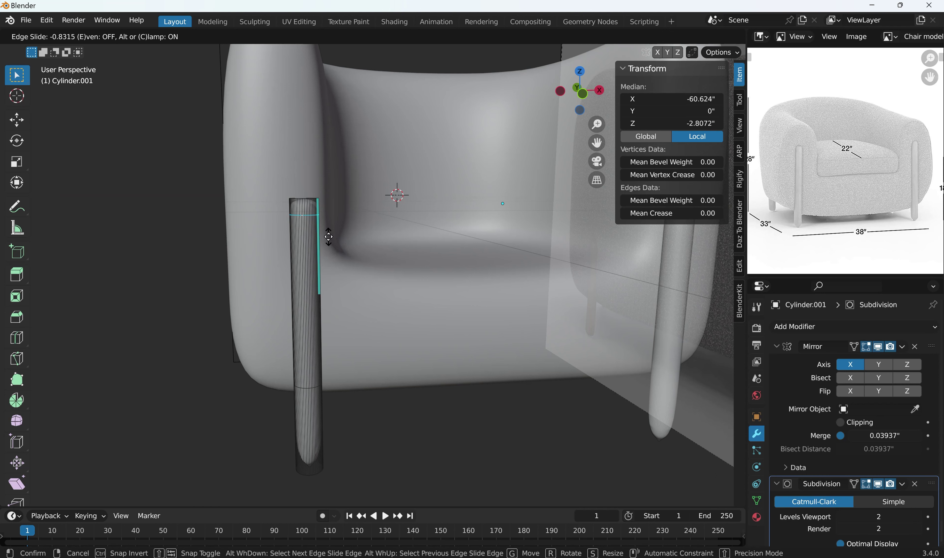
{"action": "left_click", "coordinate": [328, 236]}
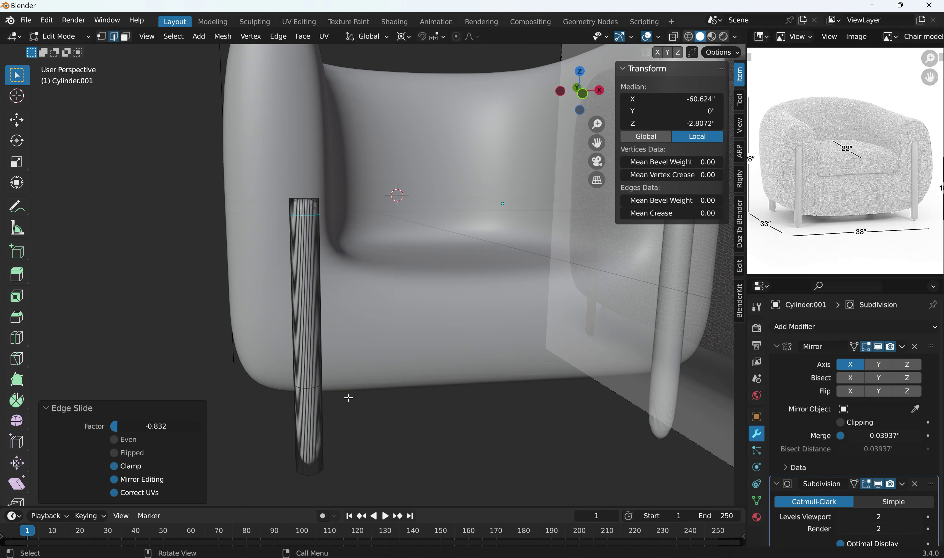
Try to select the leg's lower edge loop
{"action": "left_click", "coordinate": [310, 388], "text": "alt"}
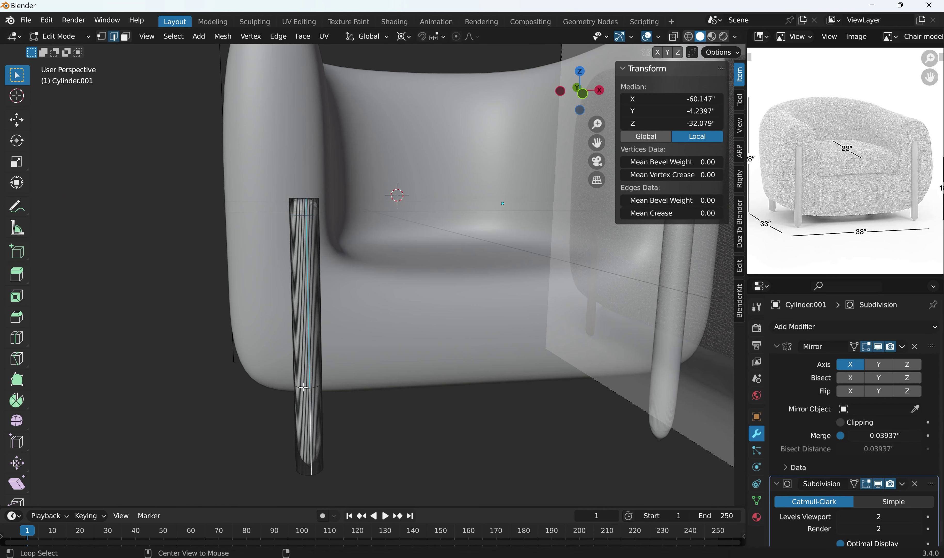
{"action": "left_click", "coordinate": [363, 396]}
{"action": "left_click", "coordinate": [304, 389], "text": "alt"}
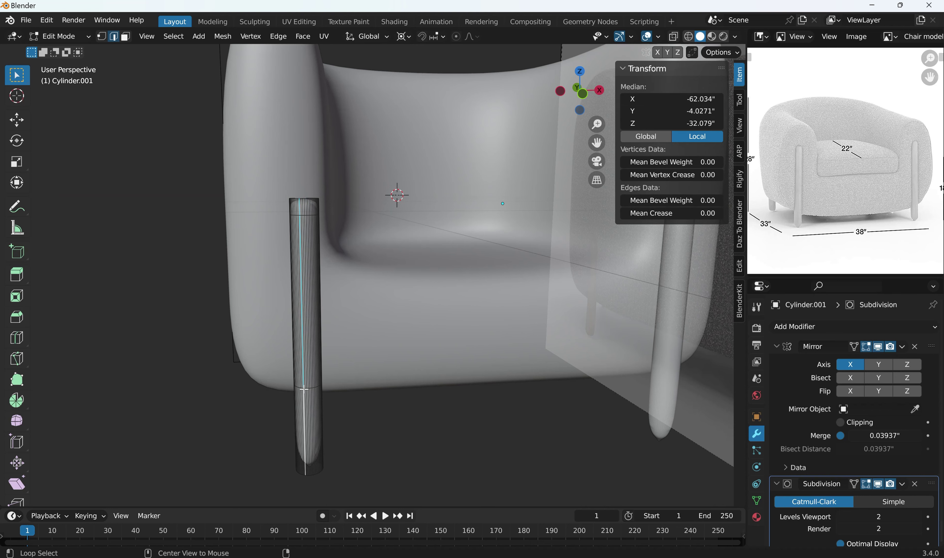
{"action": "left_click", "coordinate": [374, 411]}
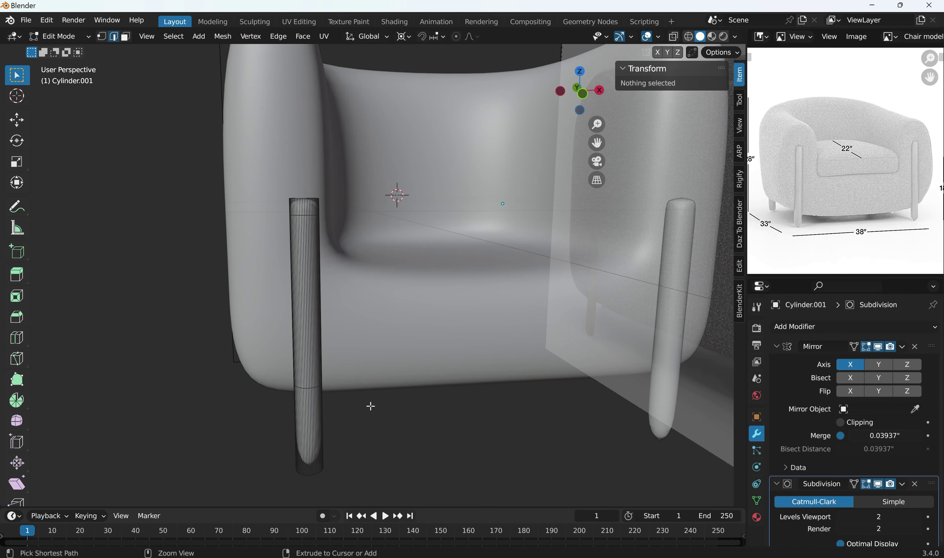
Undo the edge slide, both loop cuts and the Subdivision Surface modifier on Cylinder.001
{"action": "left_click", "coordinate": [368, 400], "text": "ctrl"}
{"action": "left_click", "coordinate": [368, 401], "text": "ctrl"}
{"action": "left_click", "coordinate": [369, 400], "text": "ctrl"}
{"action": "left_click", "coordinate": [368, 401], "text": "ctrl"}
{"action": "left_click", "coordinate": [368, 400], "text": "ctrl"}
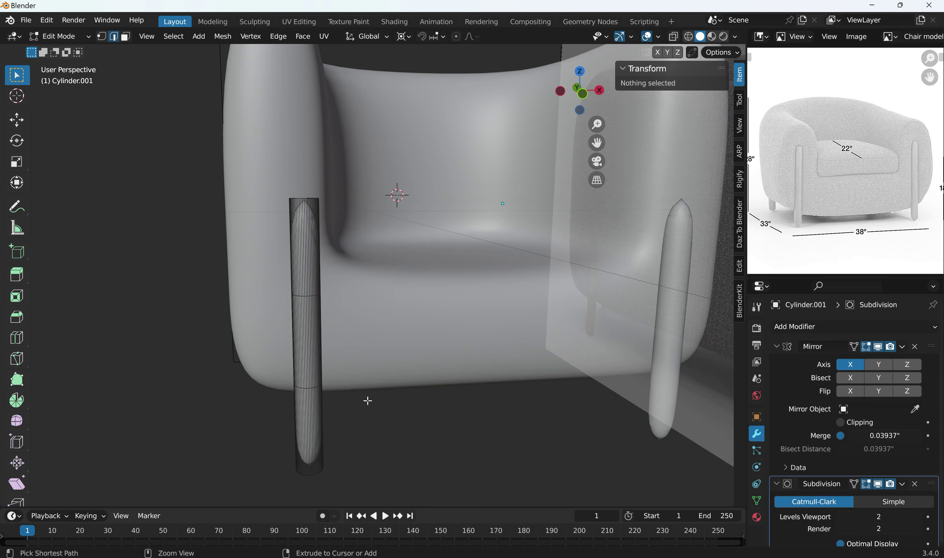
{"action": "left_click", "coordinate": [367, 400], "text": "ctrl"}
{"action": "key", "text": "ctrl+z"}
{"action": "key", "text": "Tab"}
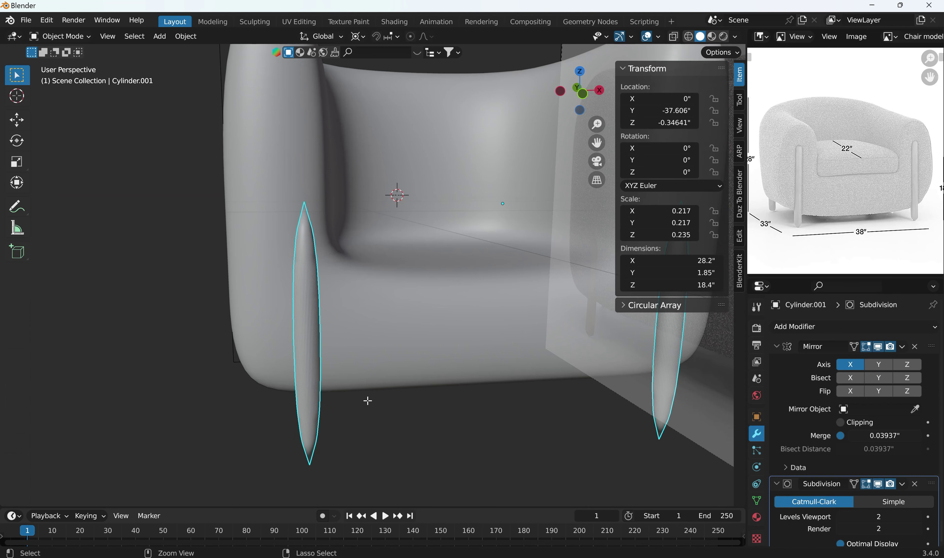
{"action": "key", "text": "ctrl+z"}
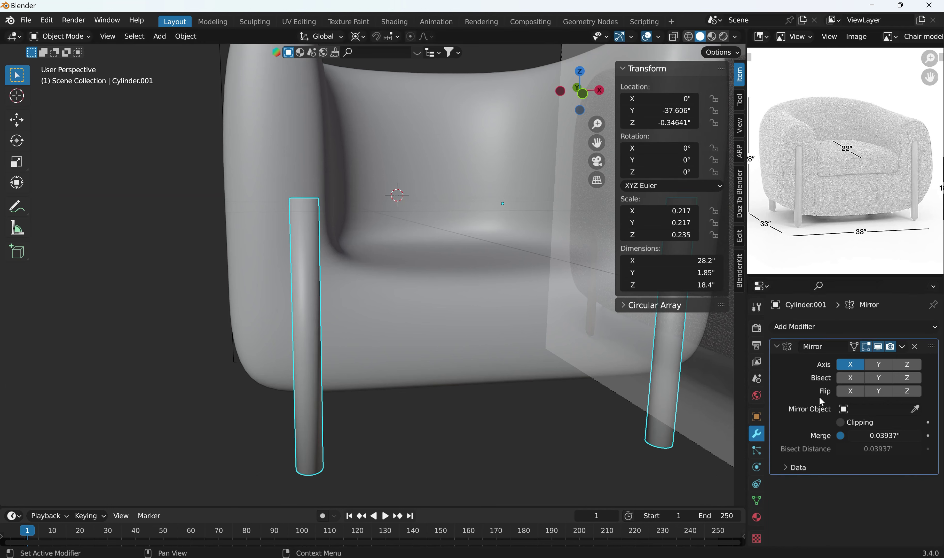
Add a Bevel modifier with 6 segments to the front legs in Cylinder.001 to round their ends
{"action": "left_click", "coordinate": [820, 328]}
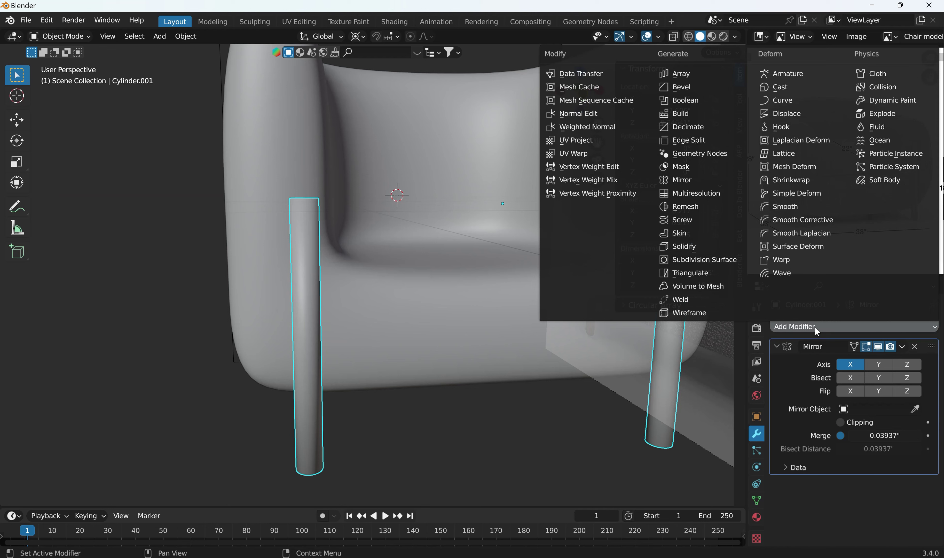
{"action": "left_click", "coordinate": [705, 91]}
{"action": "scroll", "coordinate": [880, 516], "scroll_direction": "down", "scroll_amount": 3}
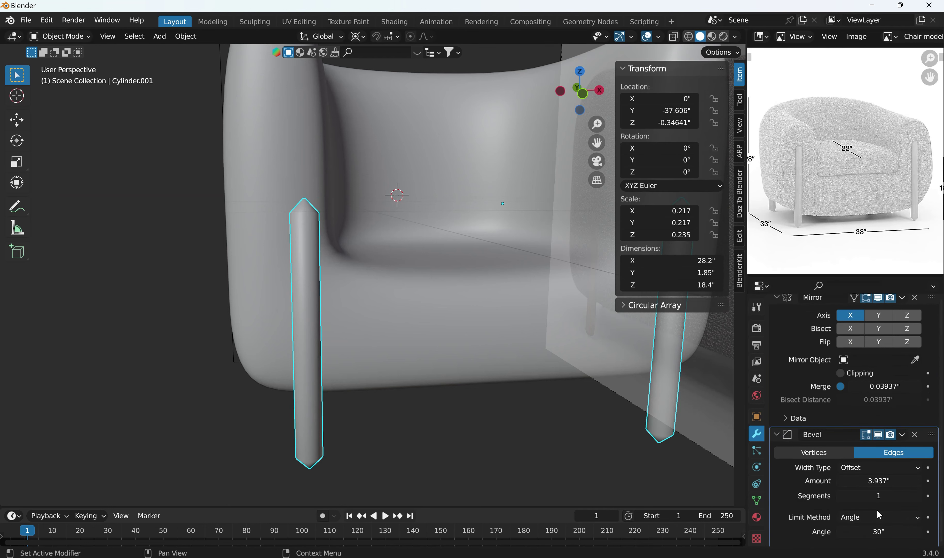
{"action": "left_click", "coordinate": [916, 500]}
{"action": "left_click", "coordinate": [916, 500]}
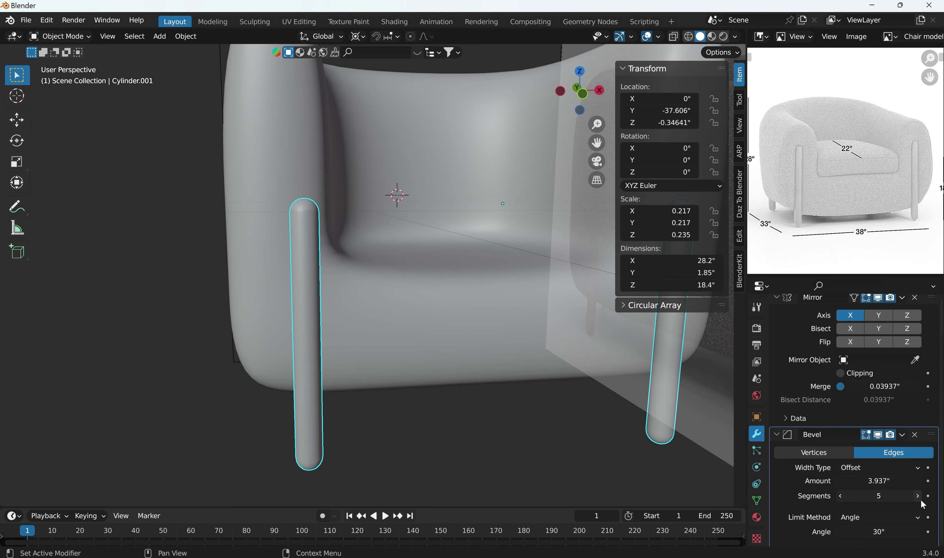
{"action": "left_click", "coordinate": [449, 462]}
Try to move the front legs 2.9038" along Y, back into the chair body
{"action": "middle_click_drag", "start_coordinate": [448, 458], "coordinate": [474, 318]}
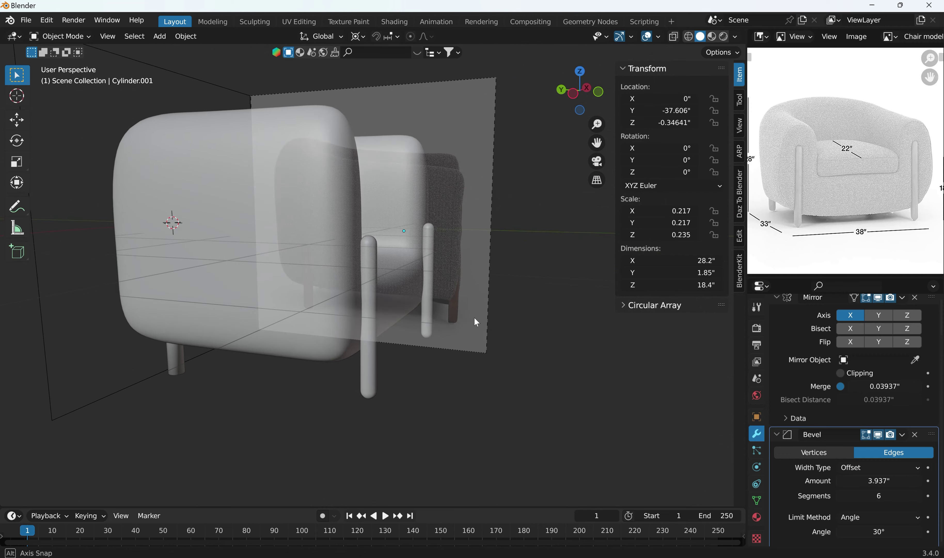
{"action": "key", "text": "ctrl+KP_3"}
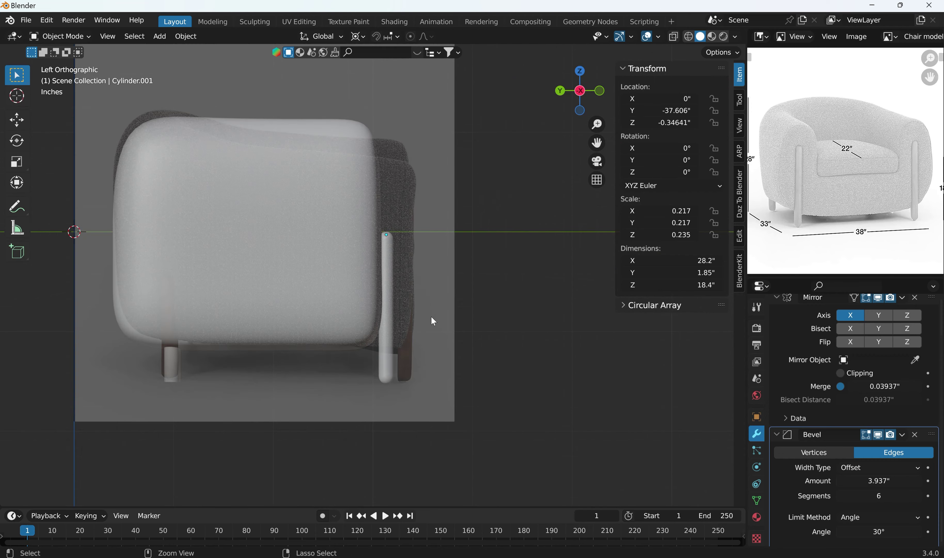
{"action": "left_click", "coordinate": [389, 340]}
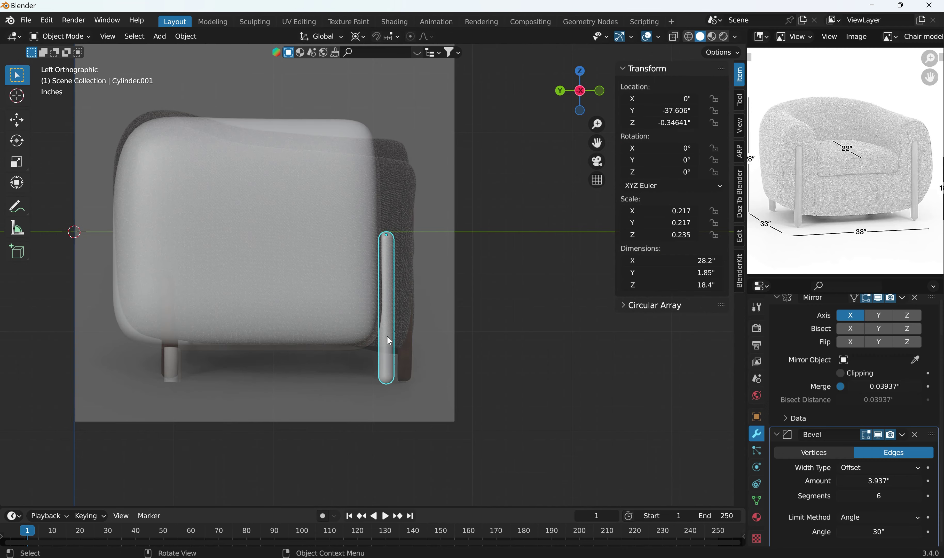
{"action": "middle_click_drag", "start_coordinate": [420, 370], "coordinate": [312, 377]}
{"action": "key", "text": "KP_3"}
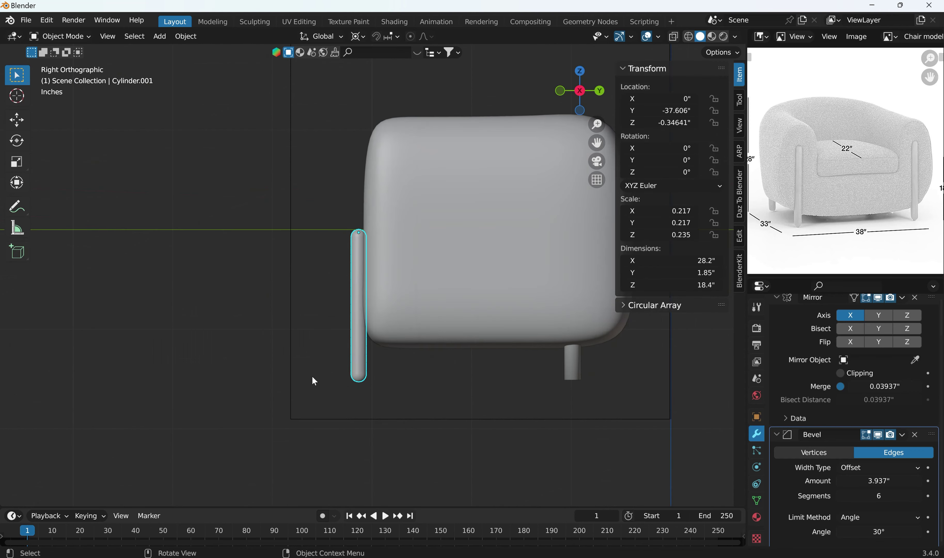
{"action": "key", "text": "ctrl+KP_3"}
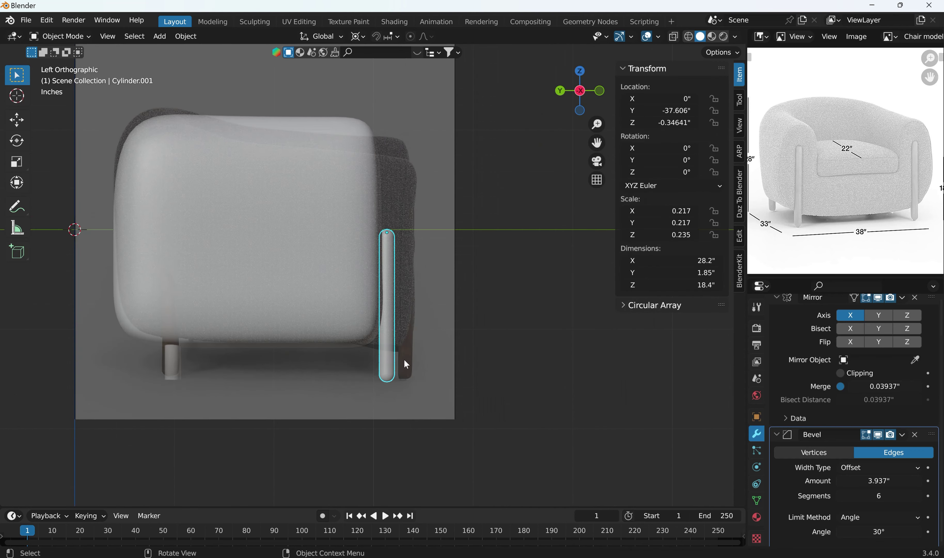
{"action": "key", "text": "g"}
{"action": "key", "text": "y"}
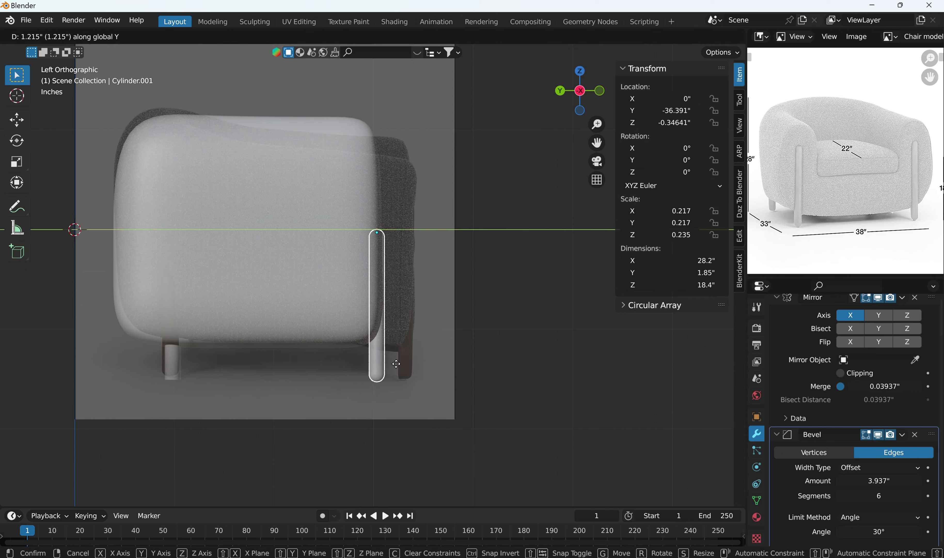
{"action": "left_click", "coordinate": [385, 371]}
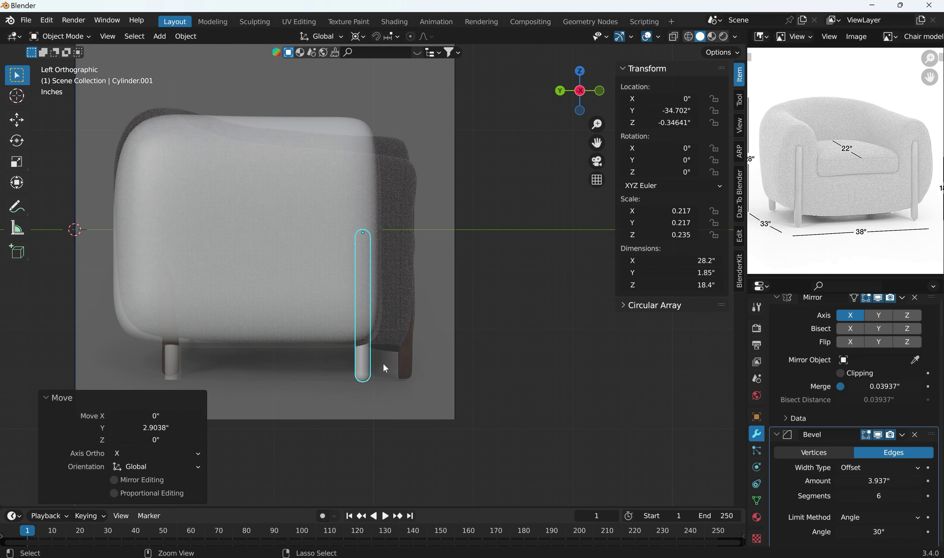
{"action": "key", "text": "shift+r"}
Select the whole front section of the Cube.001 body with X-ray on and move it -4.03" along Y
{"action": "middle_click_drag", "start_coordinate": [384, 365], "coordinate": [301, 351]}
{"action": "left_click", "coordinate": [345, 244]}
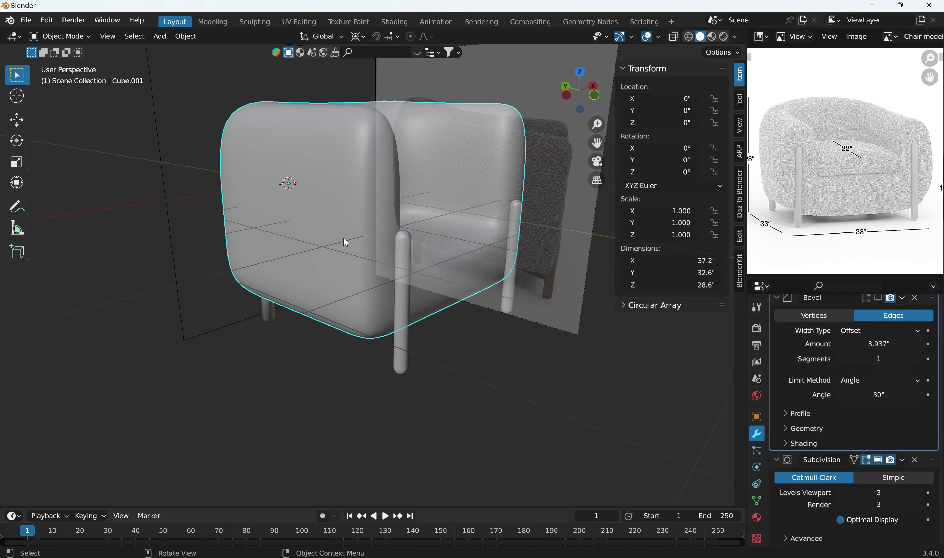
{"action": "key", "text": "Tab"}
{"action": "key", "text": "ctrl+KP_3"}
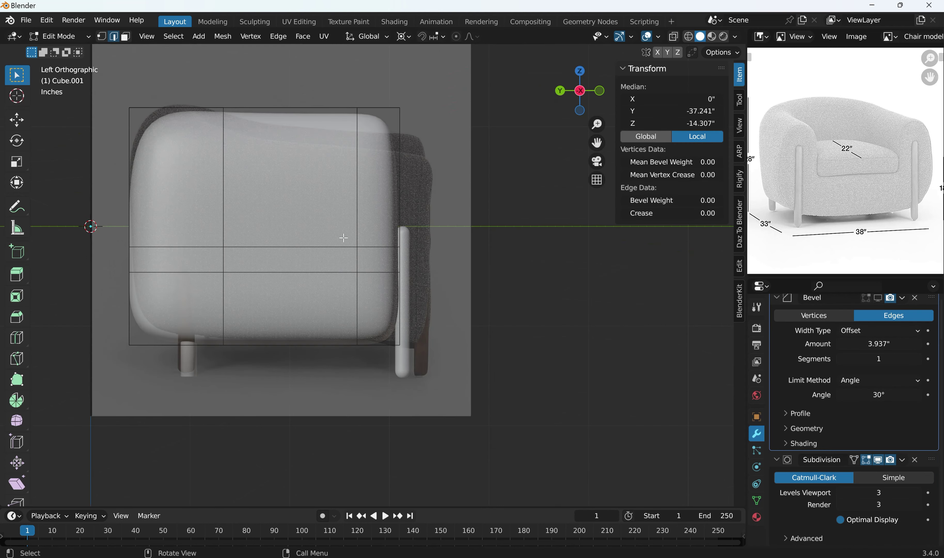
{"action": "left_click", "coordinate": [126, 36]}
{"action": "left_click_drag", "start_coordinate": [380, 91], "coordinate": [475, 384]}
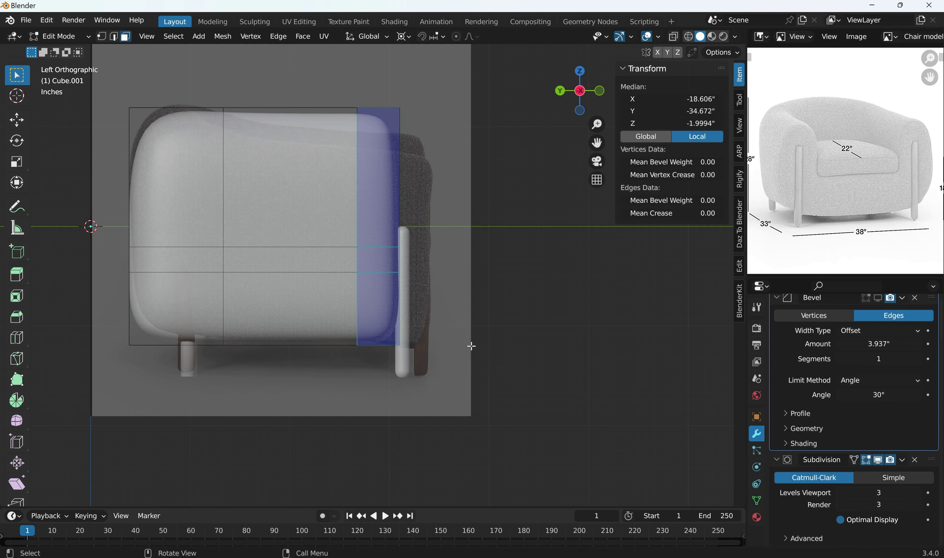
{"action": "left_click", "coordinate": [499, 173]}
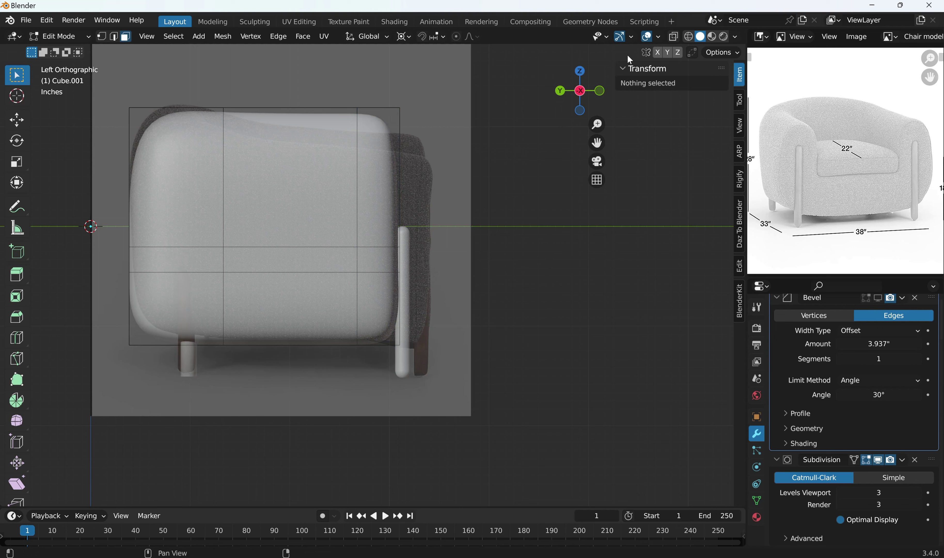
{"action": "left_click", "coordinate": [673, 36]}
{"action": "left_click_drag", "start_coordinate": [370, 83], "coordinate": [484, 377]}
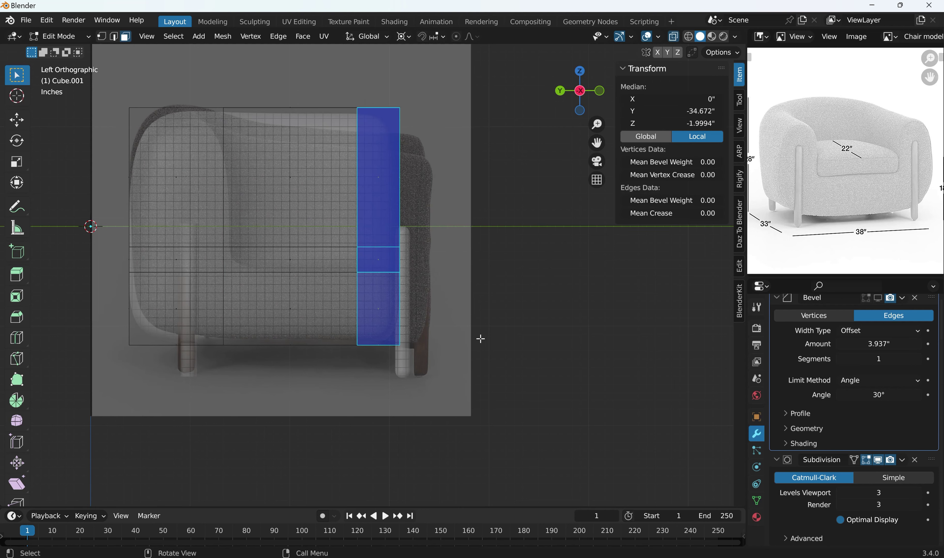
{"action": "key", "text": "g"}
{"action": "key", "text": "y"}
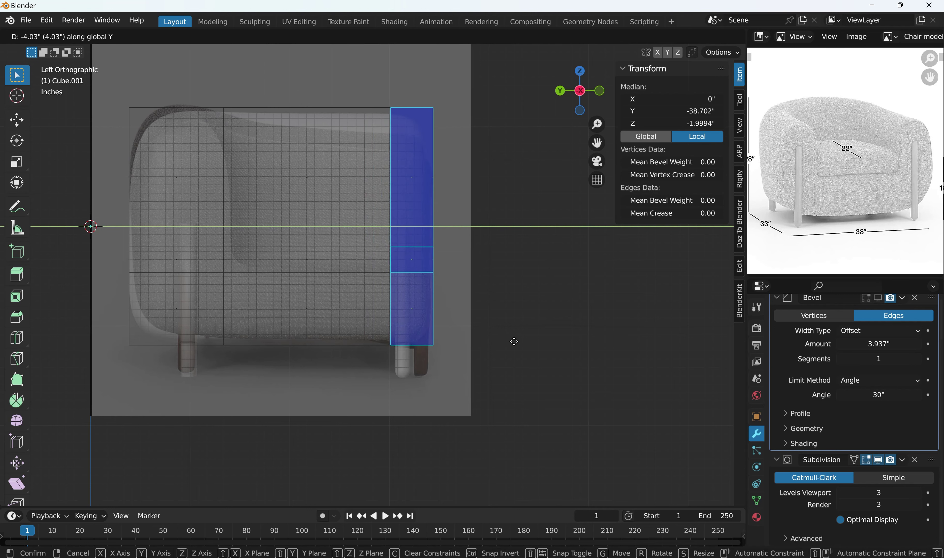
{"action": "left_click", "coordinate": [514, 342]}
{"action": "middle_click_drag", "start_coordinate": [481, 309], "coordinate": [385, 392]}
{"action": "left_click", "coordinate": [385, 392]}
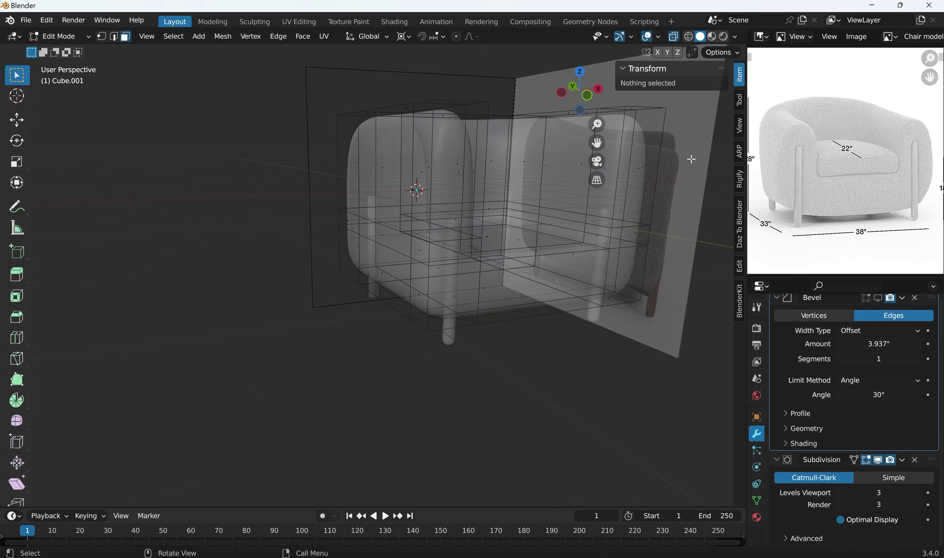
{"action": "left_click", "coordinate": [673, 37]}
Select the body's rear vertical edge loop in edge mode and turn on X-ray in the left orthographic view
{"action": "middle_click_drag", "start_coordinate": [421, 249], "coordinate": [499, 210]}
{"action": "scroll", "coordinate": [393, 292], "scroll_direction": "down", "scroll_amount": 5}
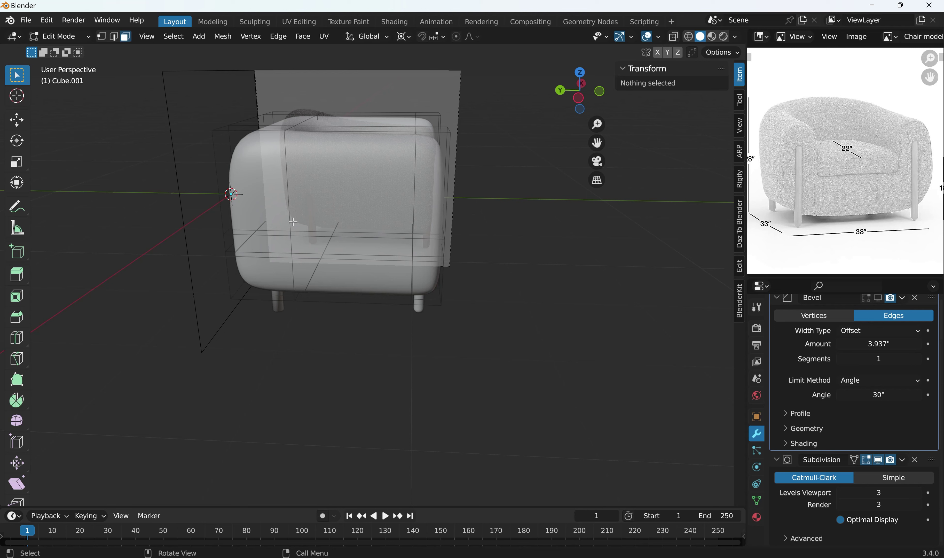
{"action": "left_click", "coordinate": [287, 202]}
{"action": "key", "text": "alt+a"}
{"action": "left_click", "coordinate": [115, 36]}
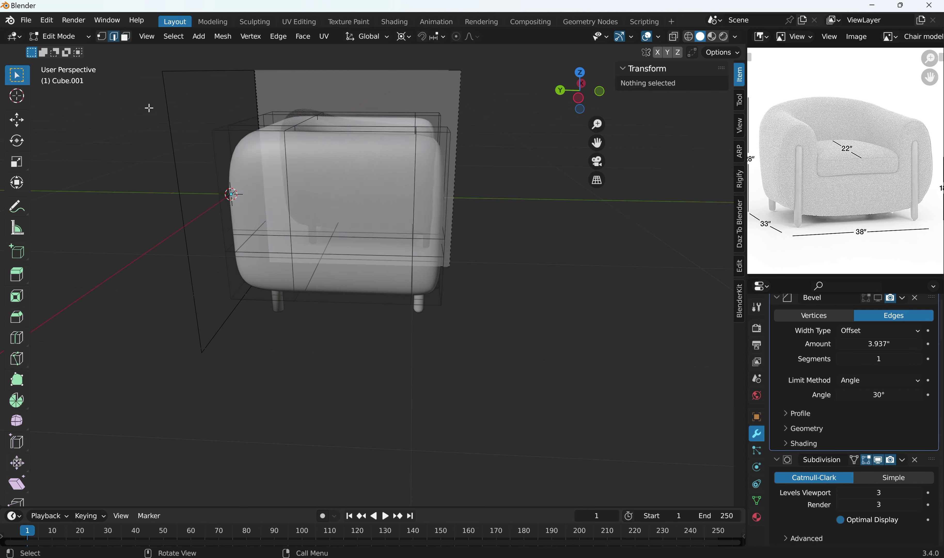
{"action": "left_click", "coordinate": [284, 182]}
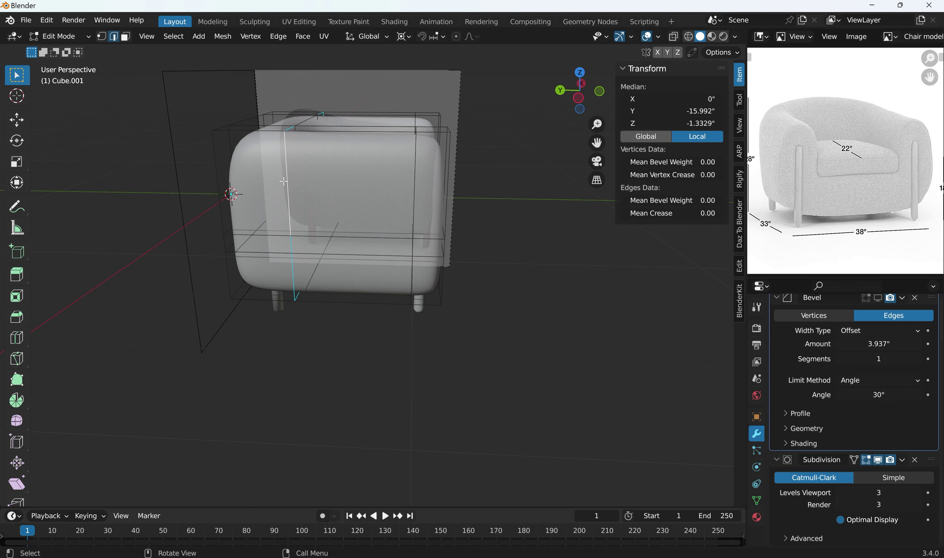
{"action": "key", "text": "KP_3"}
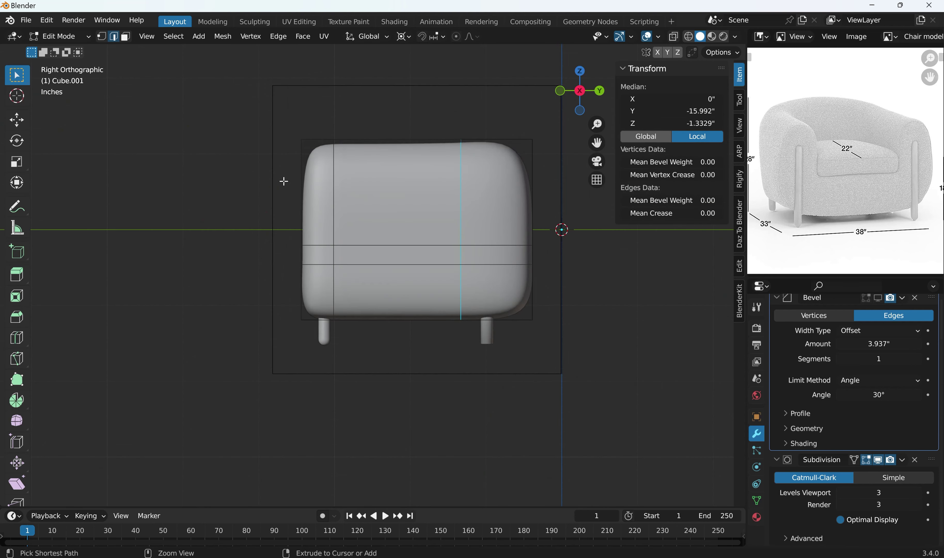
{"action": "key", "text": "ctrl+KP_3"}
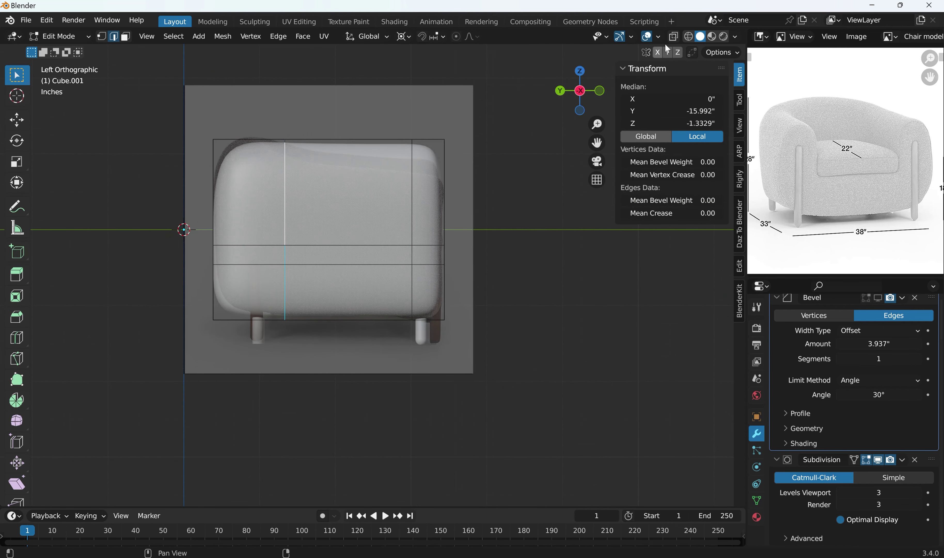
{"action": "left_click", "coordinate": [672, 37]}
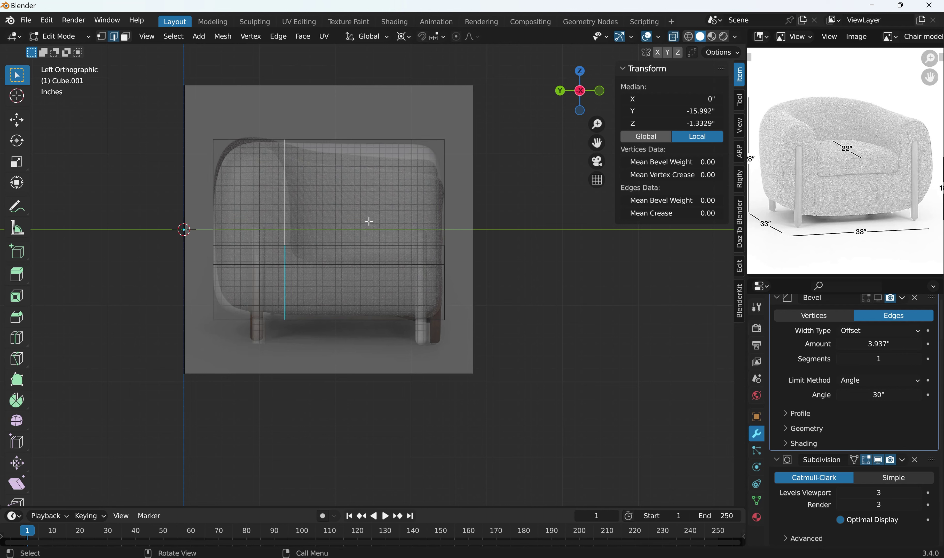
{"action": "key", "text": "g"}
{"action": "key", "text": "y"}
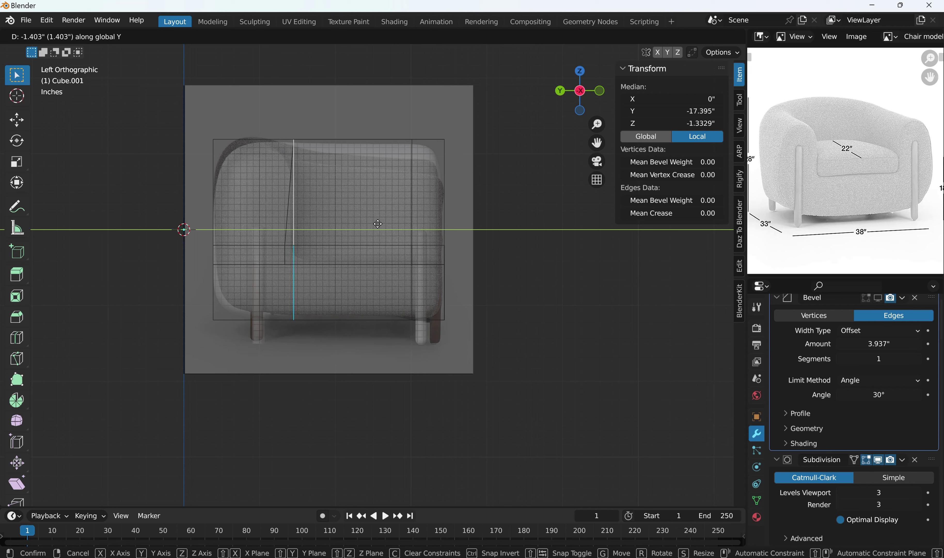
{"action": "key", "text": "Escape"}
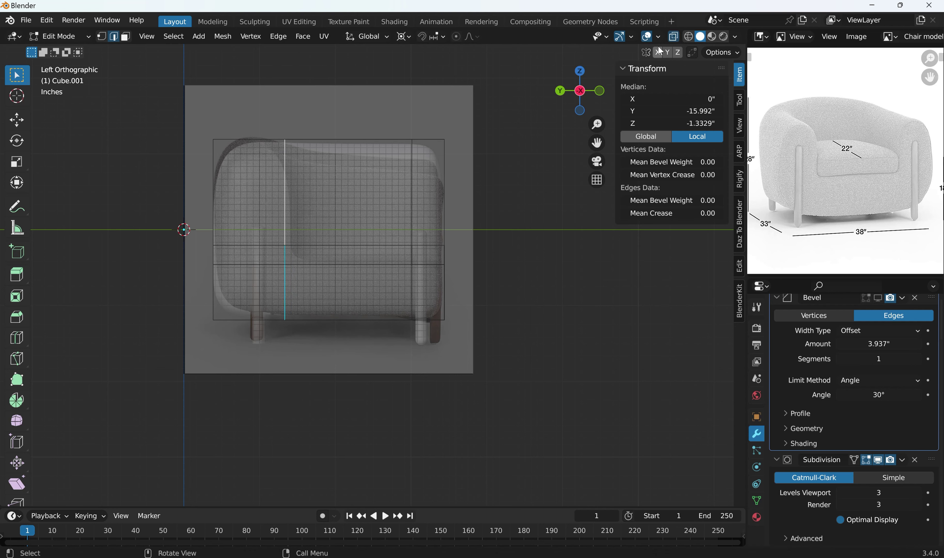
Select the body's complete rear vertical edge loops and move them -1.2077" along Y
{"action": "left_click_drag", "start_coordinate": [276, 130], "coordinate": [328, 360]}
{"action": "left_click_drag", "start_coordinate": [260, 113], "coordinate": [328, 343]}
{"action": "key", "text": "g"}
{"action": "key", "text": "y"}
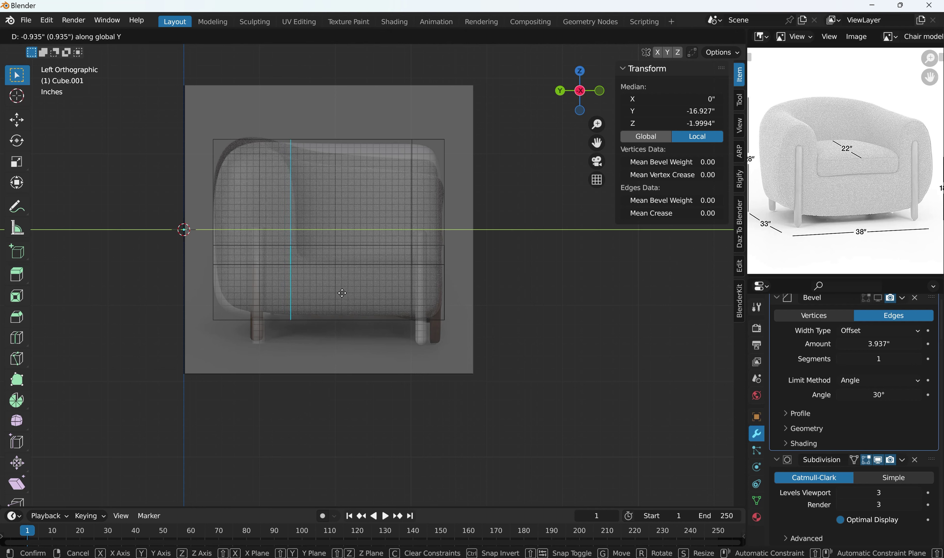
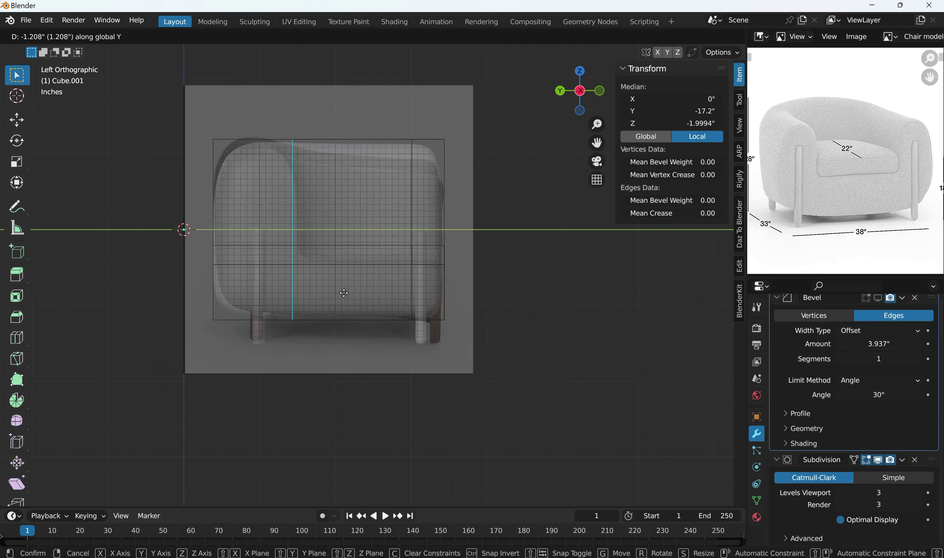
{"action": "left_click", "coordinate": [343, 292]}
Try to move only the outermost front edges of the body back along Y in the left view
{"action": "left_click", "coordinate": [677, 37]}
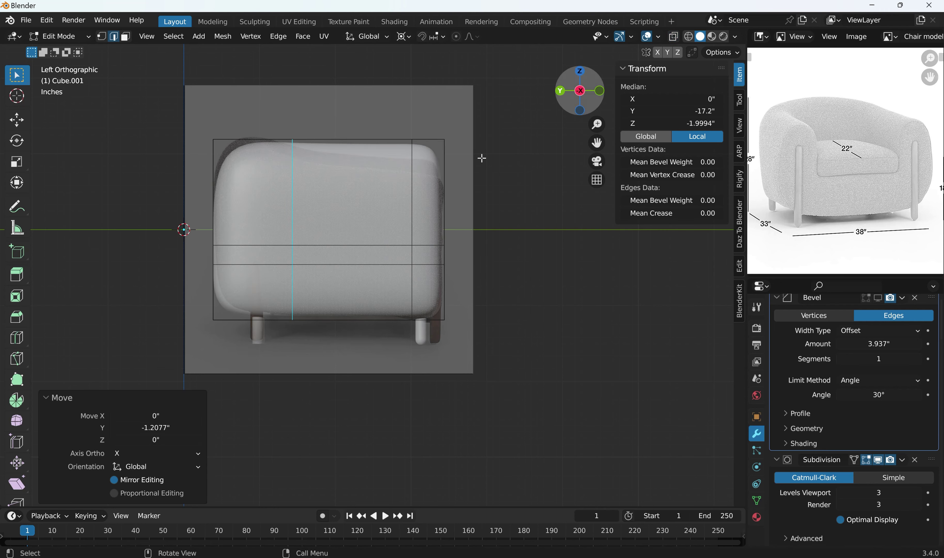
{"action": "middle_click_drag", "start_coordinate": [483, 158], "coordinate": [432, 217]}
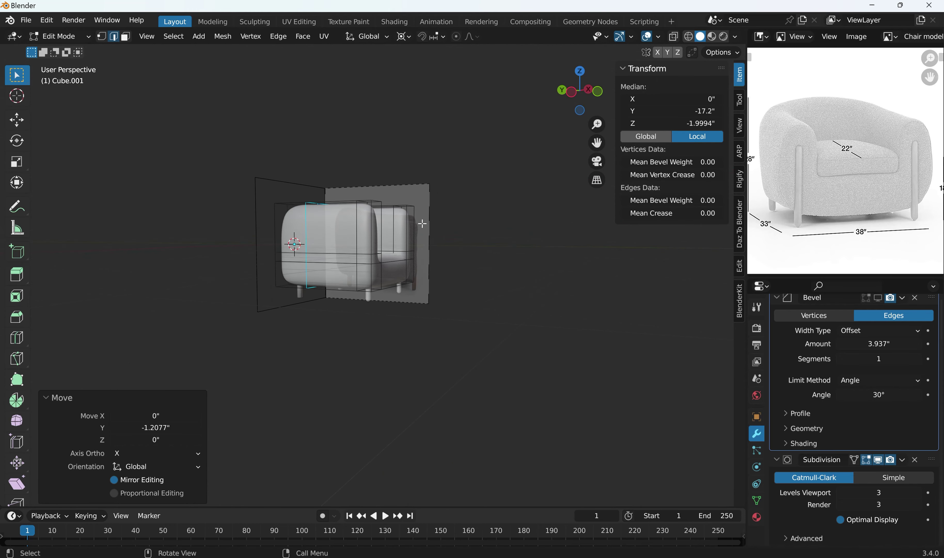
{"action": "key", "text": "ctrl+KP_3"}
{"action": "scroll", "coordinate": [406, 222], "scroll_direction": "up", "scroll_amount": 1}
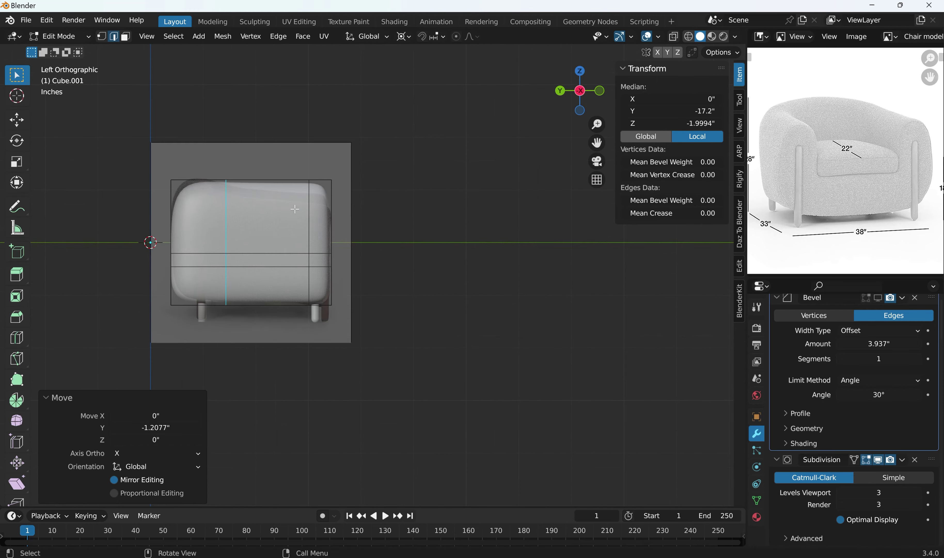
{"action": "key", "text": "alt+z"}
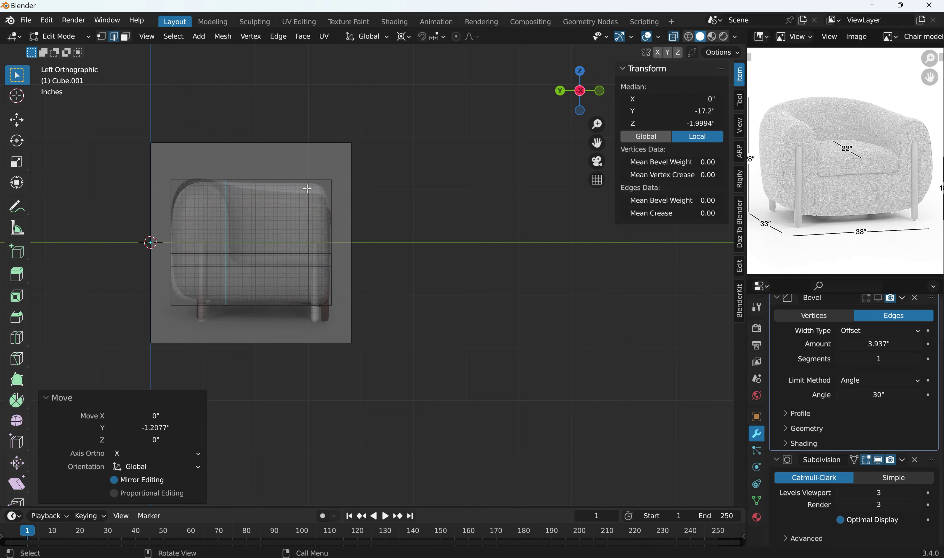
{"action": "left_click_drag", "start_coordinate": [315, 165], "coordinate": [398, 312]}
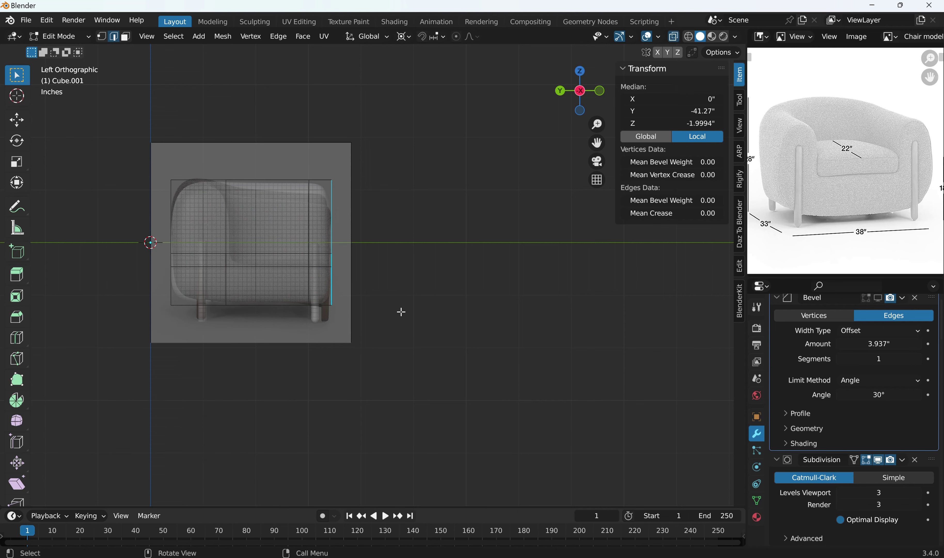
{"action": "key", "text": "g"}
{"action": "key", "text": "y"}
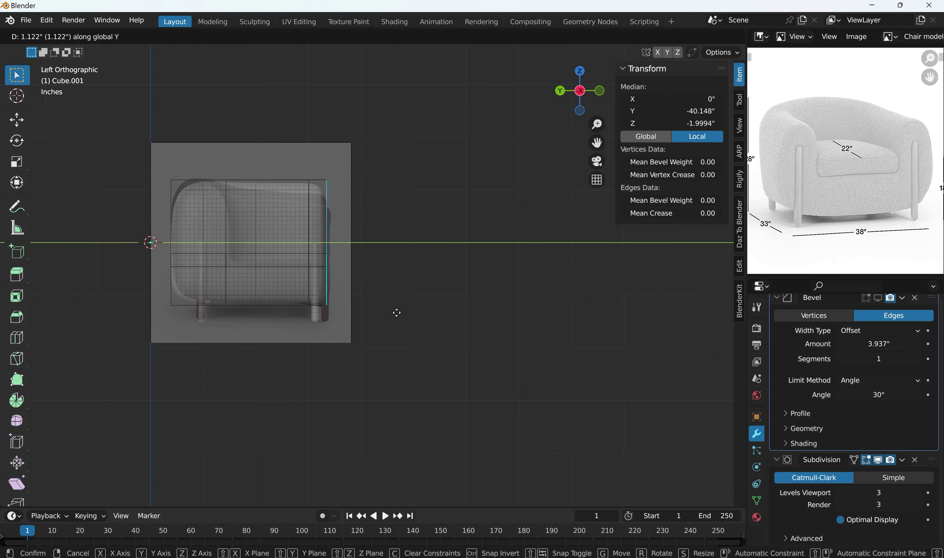
{"action": "key", "text": "Escape"}
Select the whole front section of the body, move it 3.31" along Y and turn X-ray off
{"action": "left_click_drag", "start_coordinate": [284, 160], "coordinate": [391, 310]}
{"action": "key", "text": "g"}
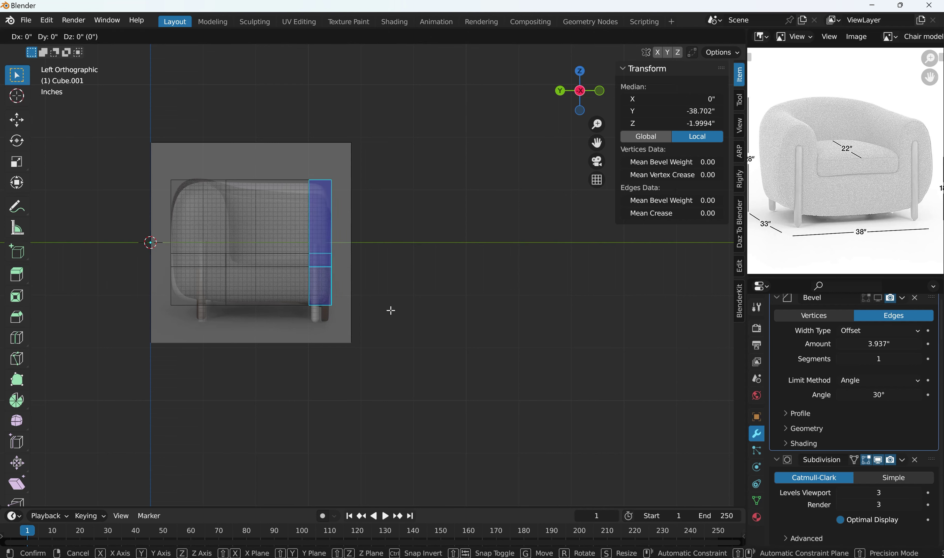
{"action": "key", "text": "y"}
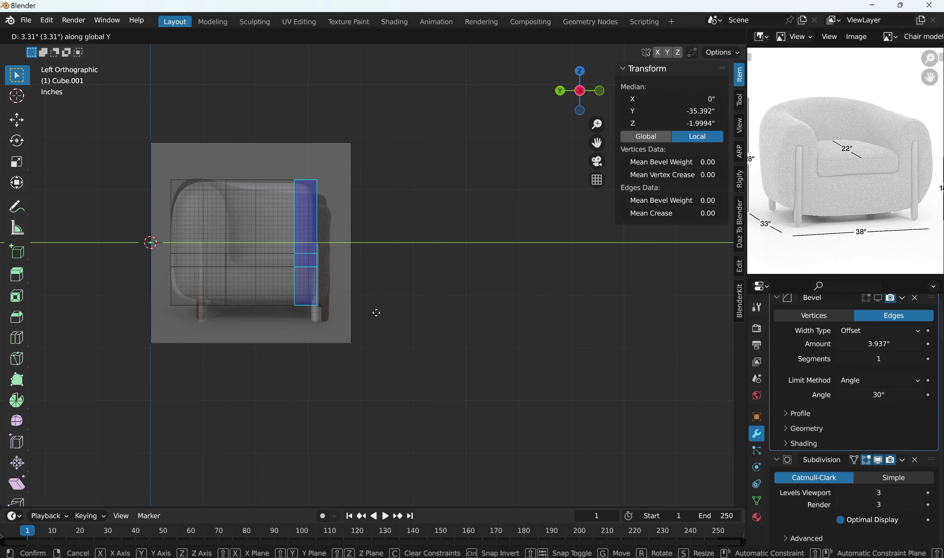
{"action": "left_click", "coordinate": [376, 313]}
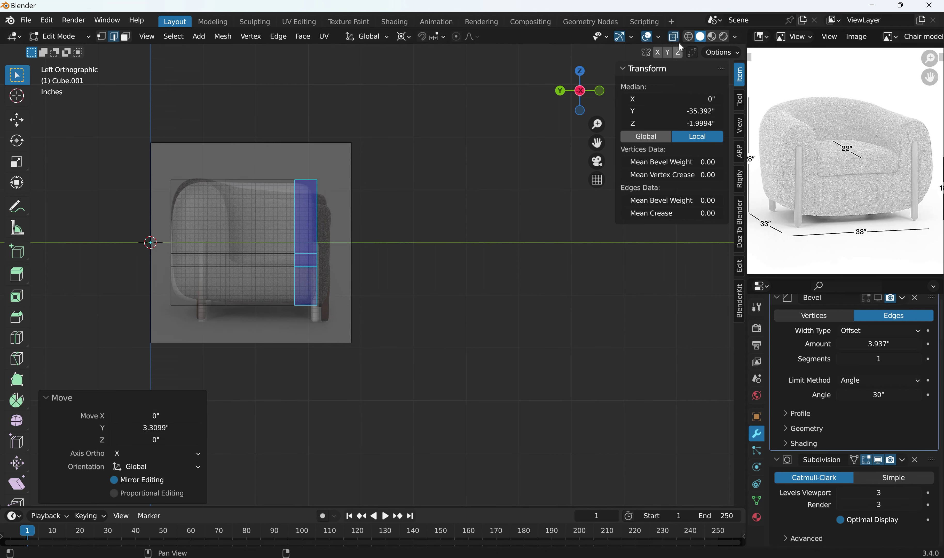
{"action": "middle_click_drag", "start_coordinate": [508, 88], "coordinate": [316, 175]}
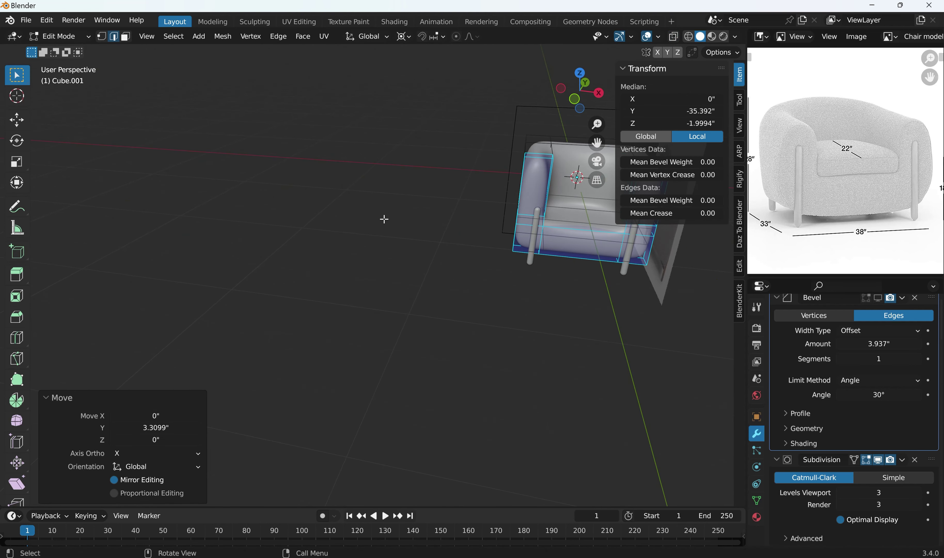
{"action": "middle_click_drag", "start_coordinate": [384, 219], "coordinate": [418, 189]}
{"action": "left_click", "coordinate": [558, 270]}
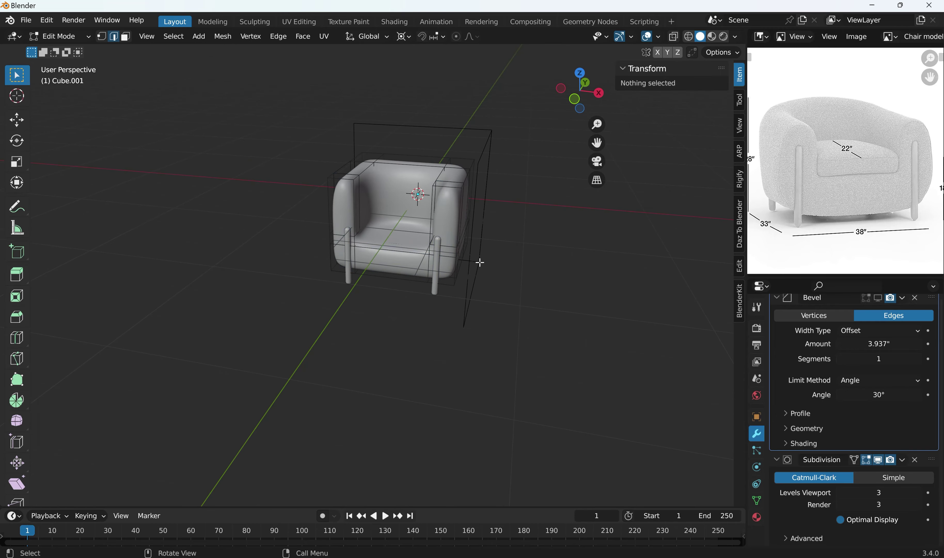
Compare the body with and without the Bevel modifier, leaving its Edit Mode and viewport display off
{"action": "middle_click_drag", "start_coordinate": [480, 262], "coordinate": [481, 203]}
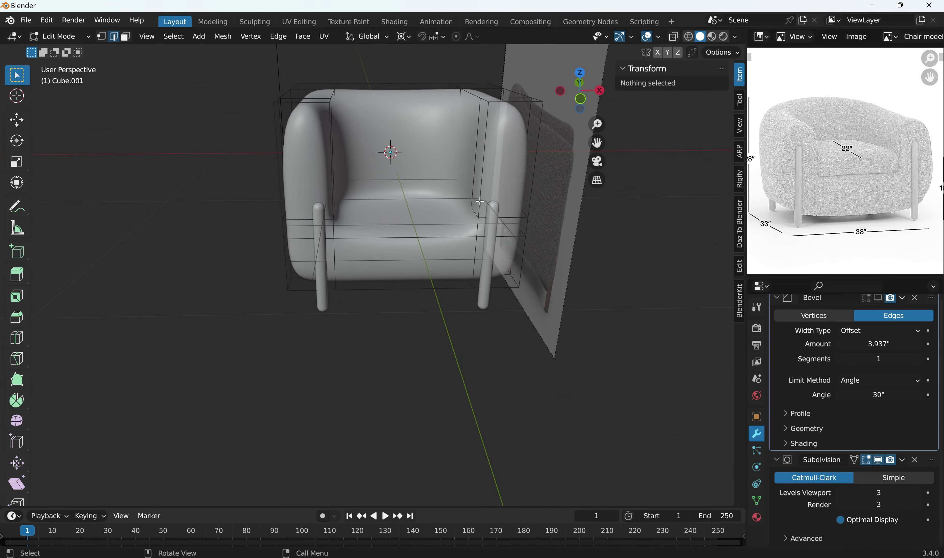
{"action": "middle_click_drag", "start_coordinate": [316, 121], "coordinate": [330, 127]}
{"action": "scroll", "coordinate": [842, 377], "scroll_direction": "up", "scroll_amount": 3}
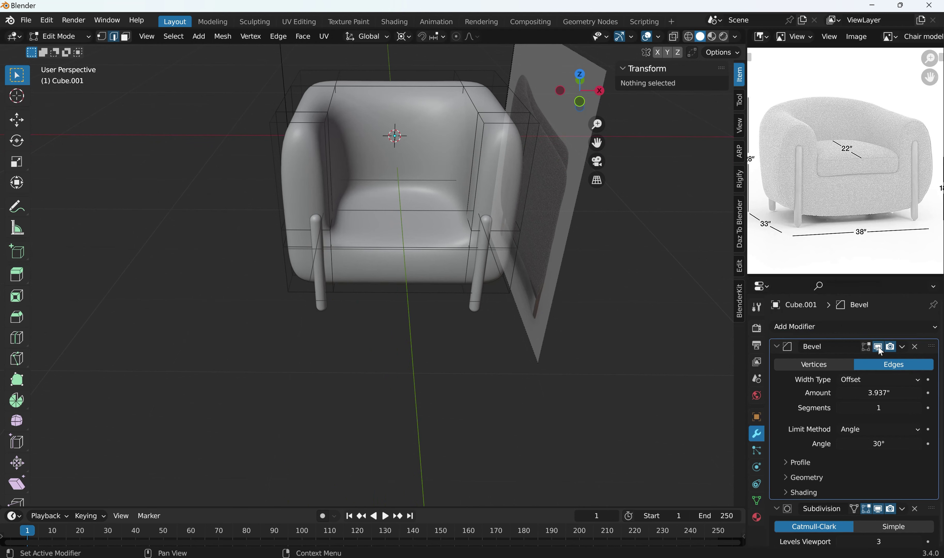
{"action": "left_click", "coordinate": [867, 348]}
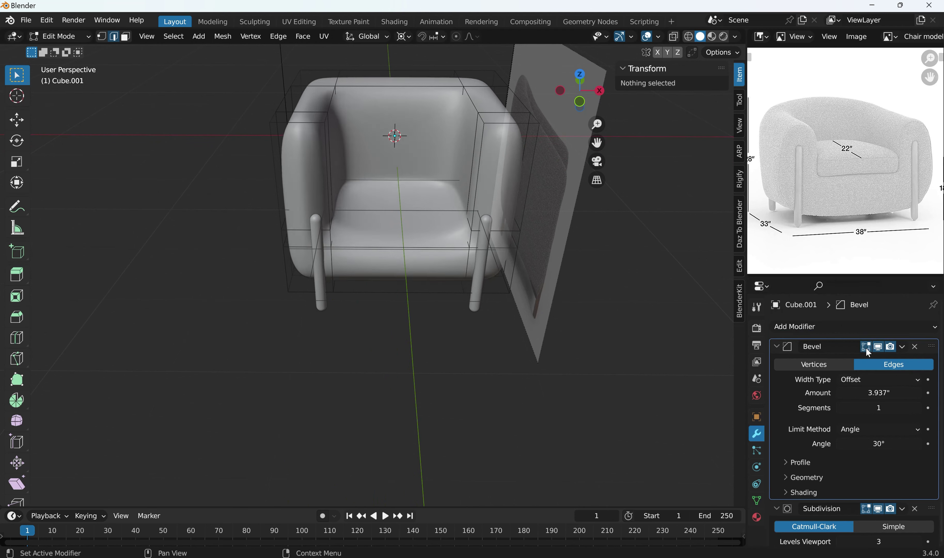
{"action": "left_click", "coordinate": [867, 349]}
{"action": "left_click", "coordinate": [867, 350]}
{"action": "left_click", "coordinate": [867, 349]}
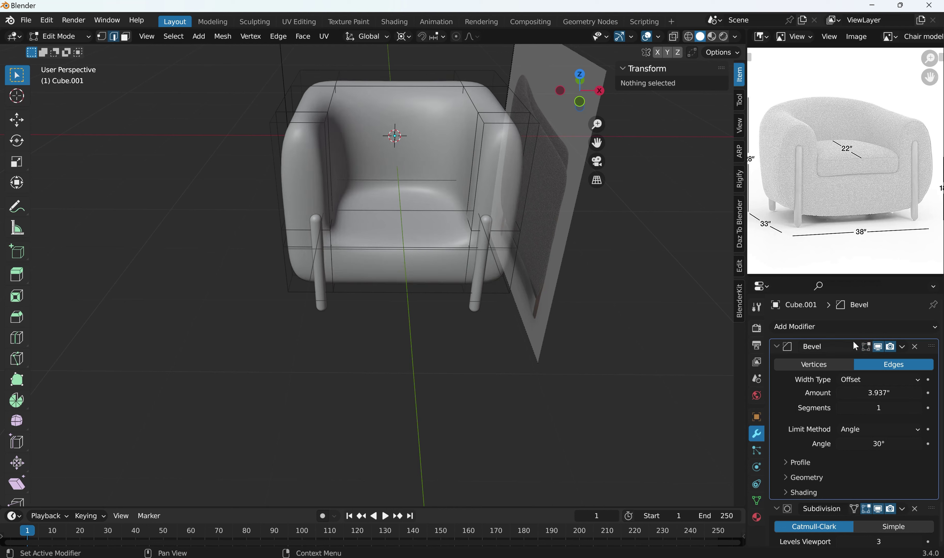
{"action": "left_click", "coordinate": [866, 349]}
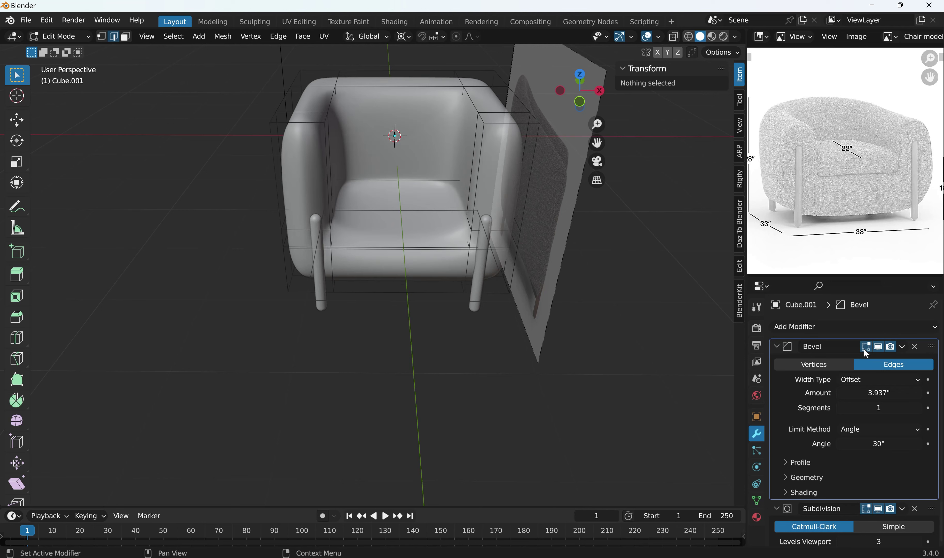
{"action": "left_click", "coordinate": [866, 350]}
{"action": "left_click", "coordinate": [867, 349]}
{"action": "left_click", "coordinate": [868, 349]}
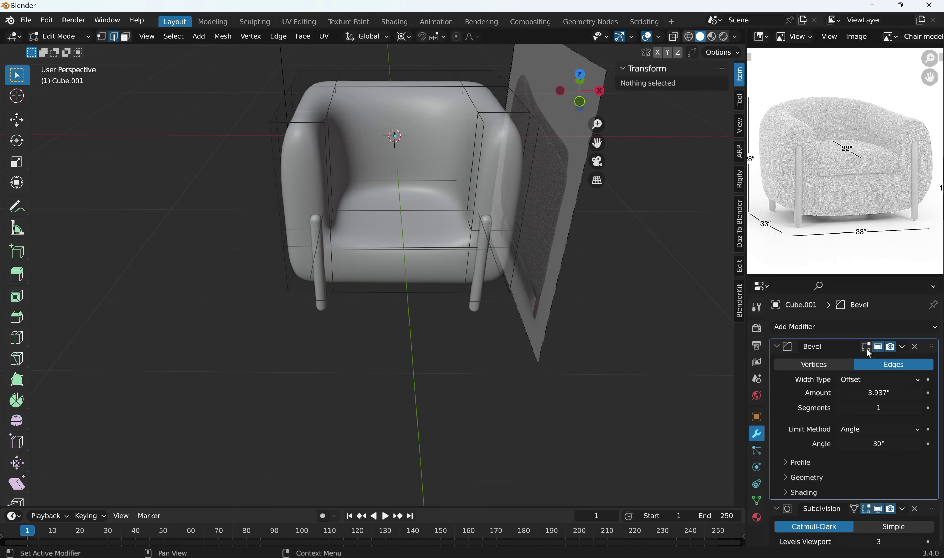
{"action": "middle_click_drag", "start_coordinate": [254, 143], "coordinate": [261, 137]}
{"action": "middle_click_drag", "start_coordinate": [389, 153], "coordinate": [344, 221]}
Switch to face selection and try selecting the top face of one armrest
{"action": "left_click", "coordinate": [127, 37]}
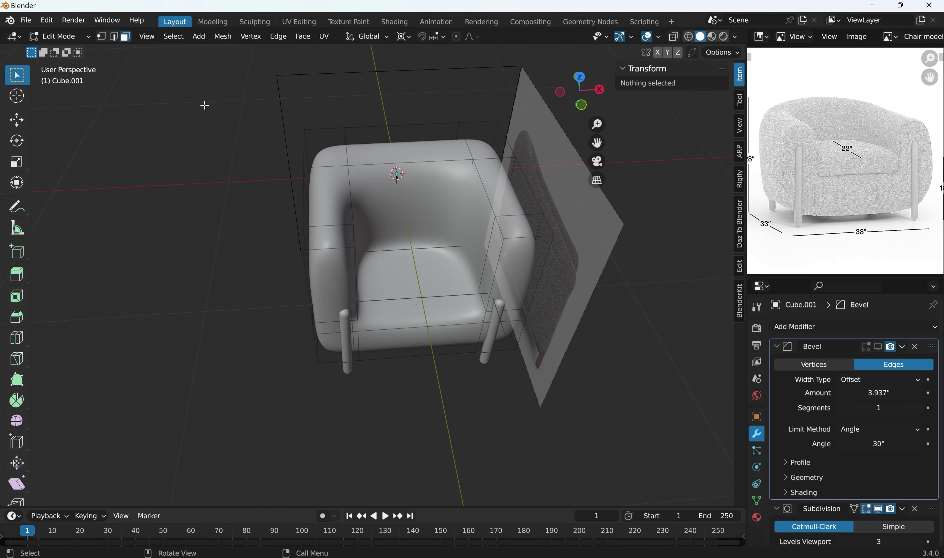
{"action": "left_click", "coordinate": [319, 189]}
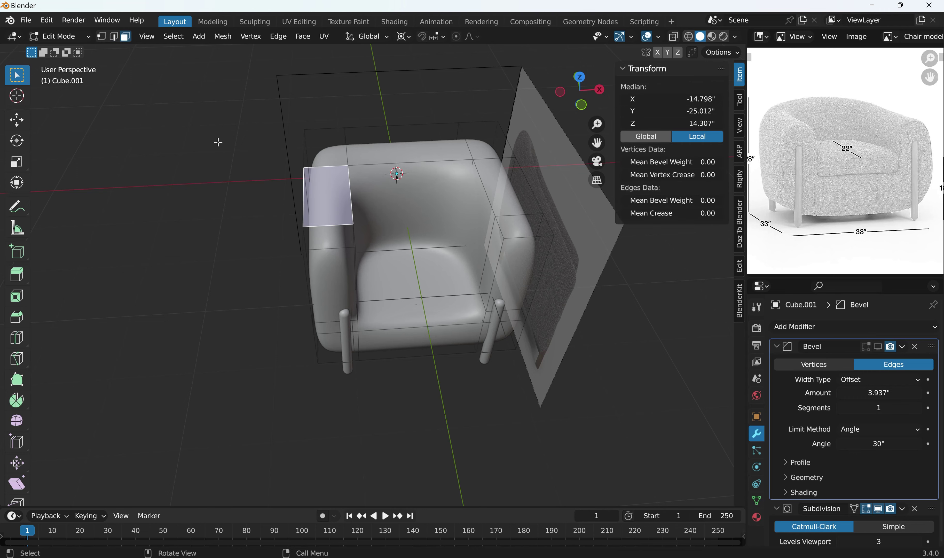
{"action": "mouse_move", "coordinate": [218, 142]}
{"action": "middle_mouse_down"}
{"action": "mouse_move", "coordinate": [238, 95]}
{"action": "mouse_move", "coordinate": [252, 104]}
{"action": "mouse_move", "coordinate": [217, 120]}
{"action": "mouse_move", "coordinate": [215, 149]}
{"action": "middle_mouse_up"}
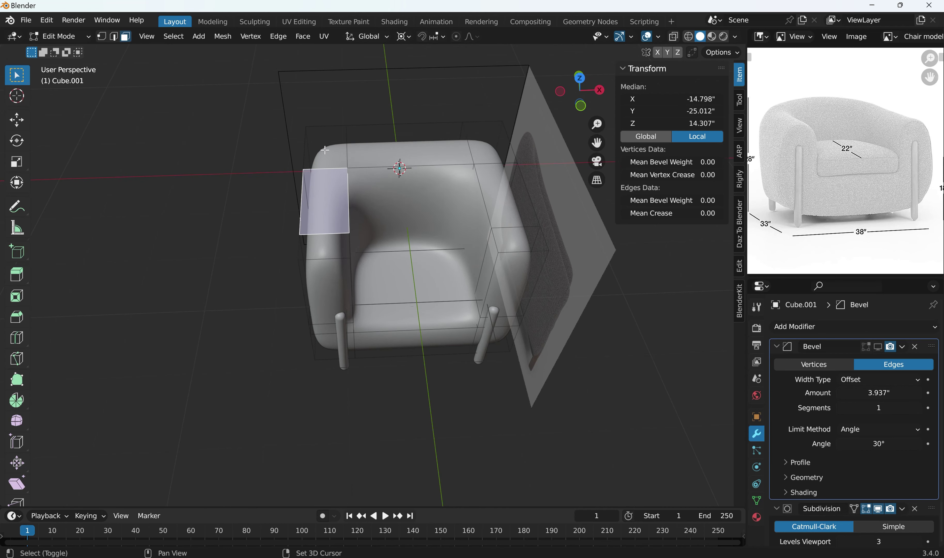
{"action": "left_click", "coordinate": [212, 171]}
{"action": "middle_click_drag", "start_coordinate": [194, 175], "coordinate": [226, 141]}
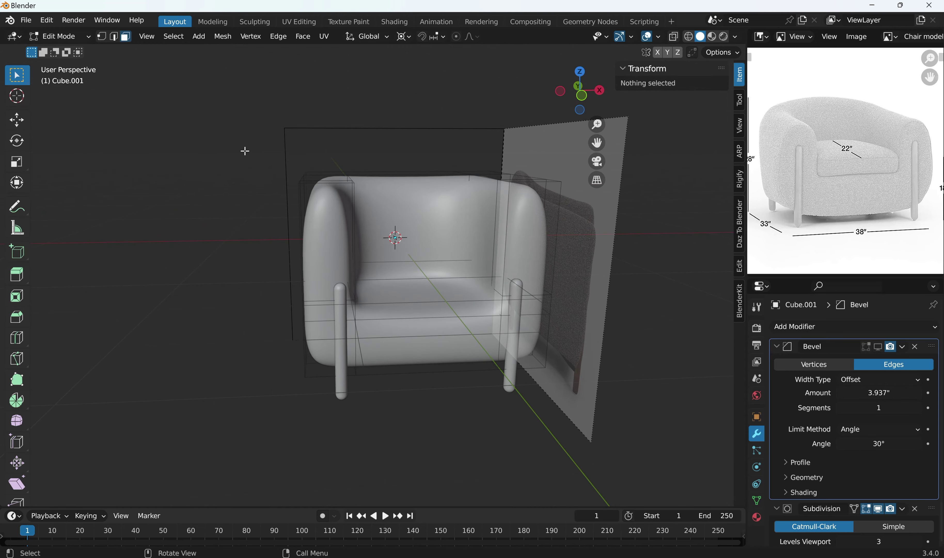
Try a vertical loop cut through one armrest in the front view, with a slide factor of 0.193
{"action": "key", "text": "KP_5"}
{"action": "key", "text": "ctrl+KP_3"}
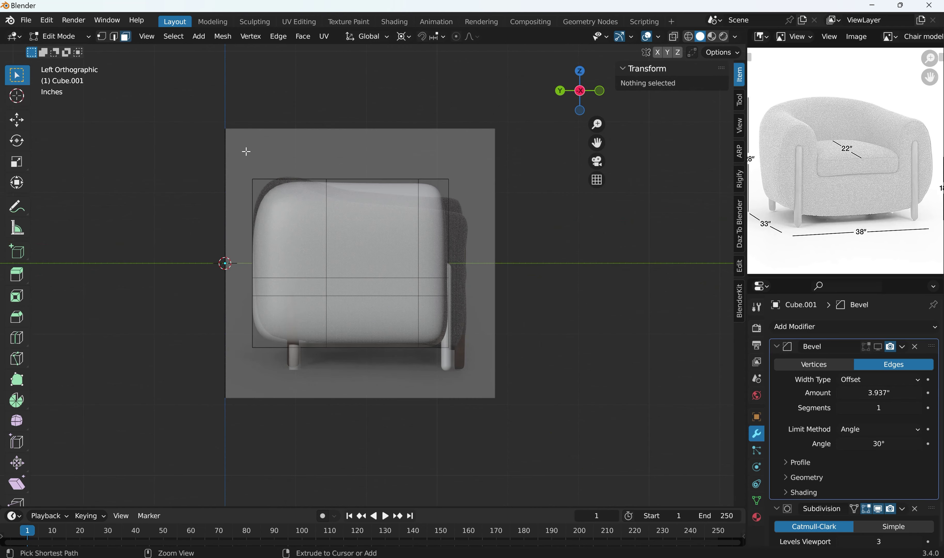
{"action": "key", "text": "KP_1"}
{"action": "scroll", "coordinate": [373, 276], "scroll_direction": "up", "scroll_amount": 1}
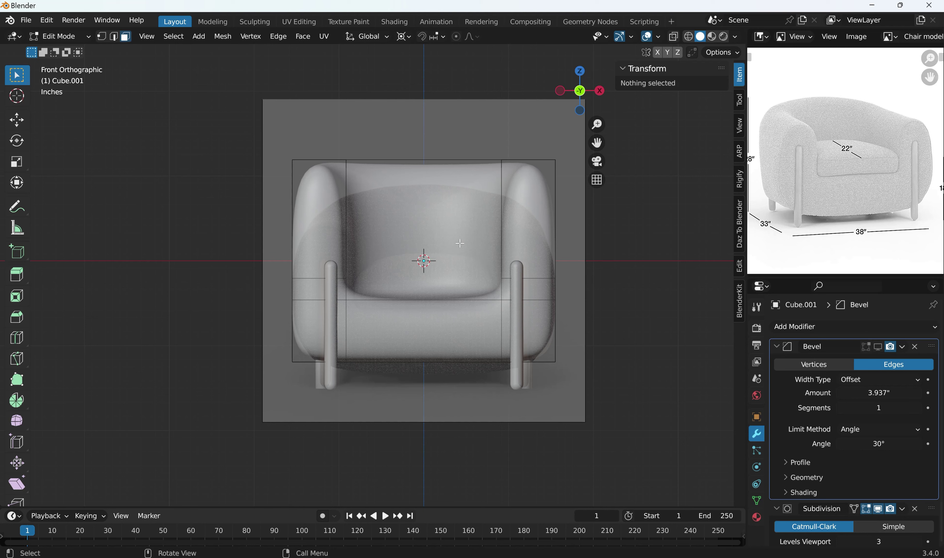
{"action": "key", "text": "ctrl+r"}
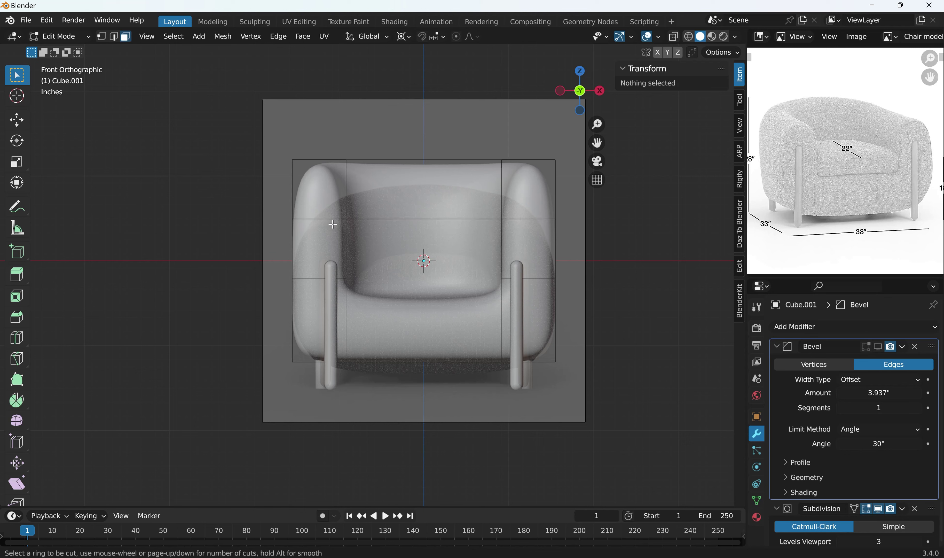
{"action": "left_click", "coordinate": [308, 162]}
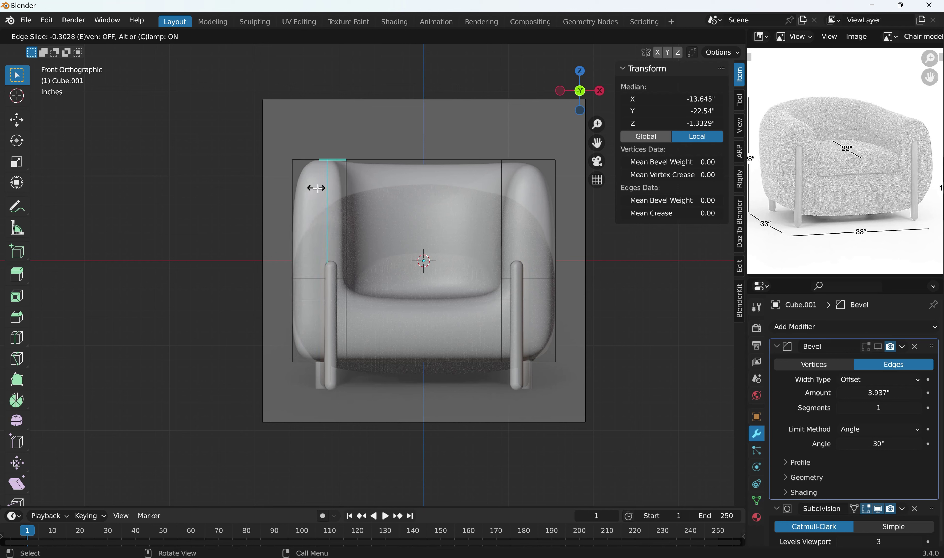
{"action": "left_click", "coordinate": [303, 190]}
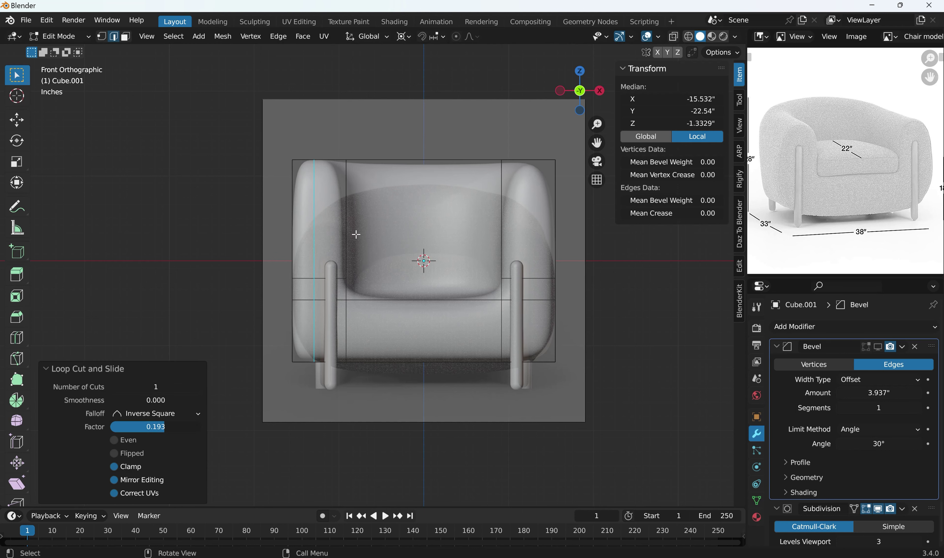
{"action": "key", "text": "3"}
{"action": "middle_click_drag", "start_coordinate": [346, 188], "coordinate": [348, 215]}
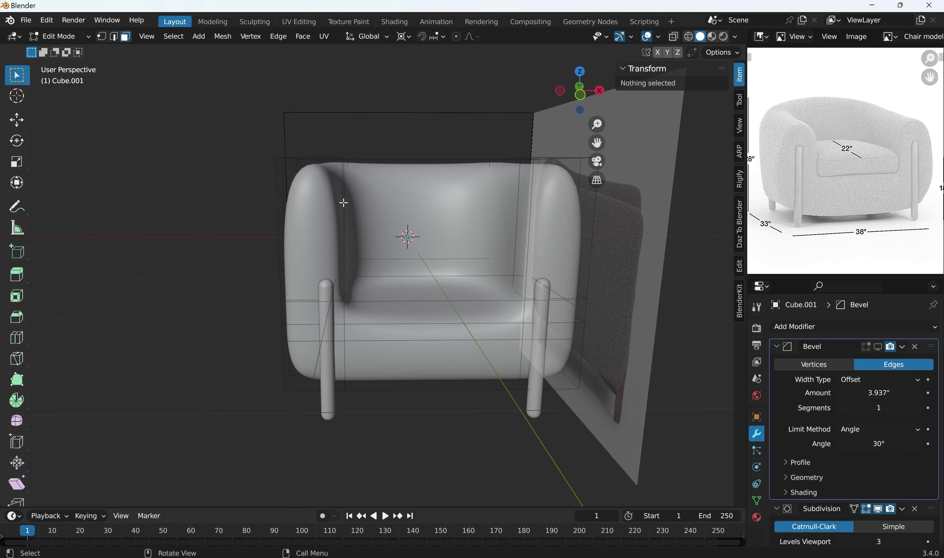
{"action": "key", "text": "KP_1"}
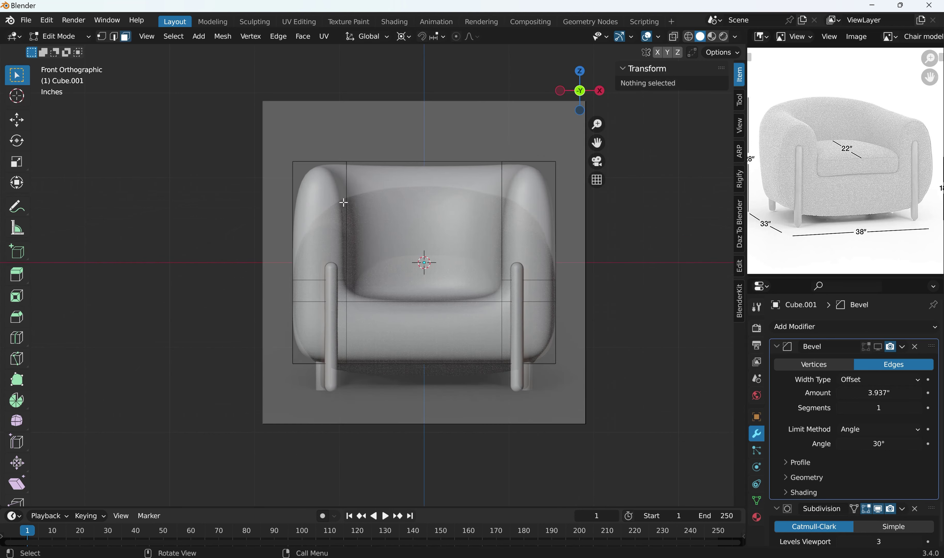
Turn on X-ray and select the seat face of the body
{"action": "middle_click_drag", "start_coordinate": [381, 211], "coordinate": [421, 268]}
{"action": "left_click", "coordinate": [439, 312]}
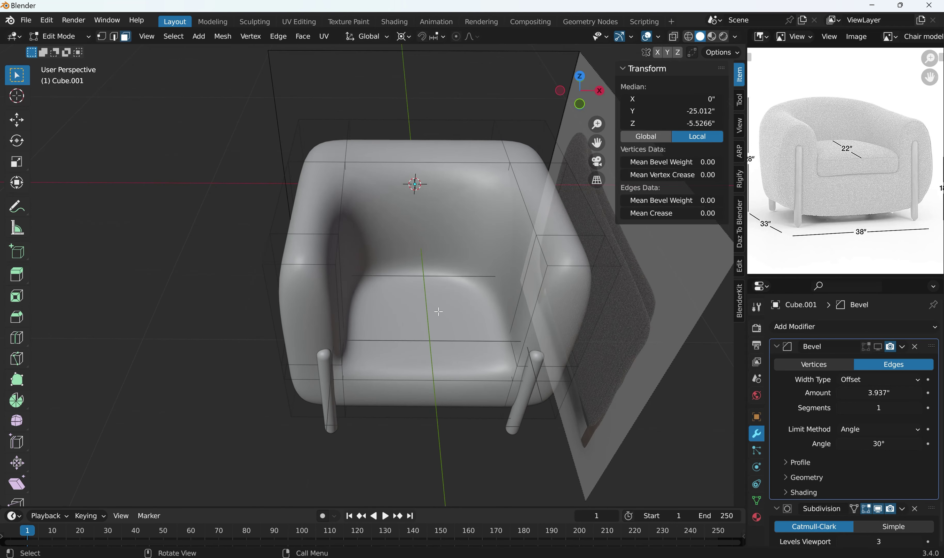
{"action": "left_click", "coordinate": [177, 109]}
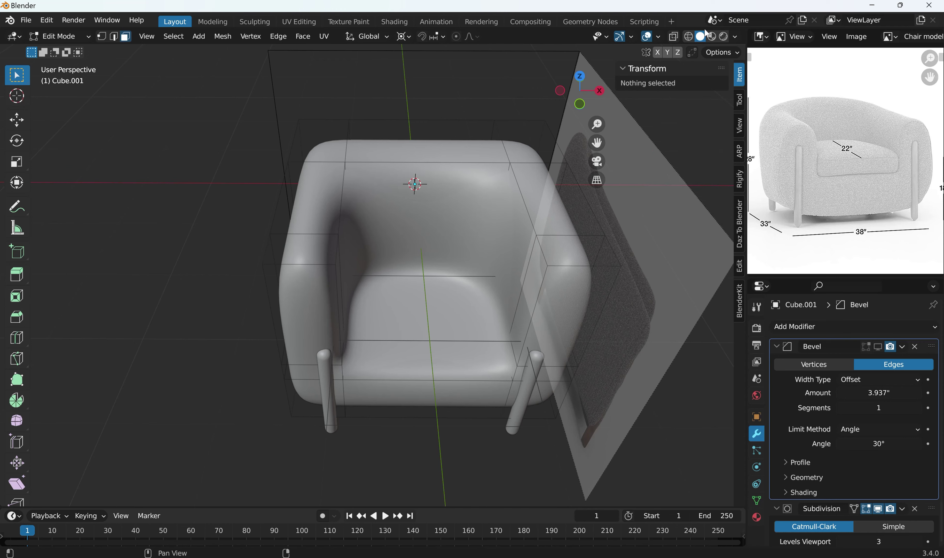
{"action": "left_click", "coordinate": [673, 37]}
{"action": "left_click", "coordinate": [415, 294]}
{"action": "middle_click_drag", "start_coordinate": [415, 294], "coordinate": [389, 209]}
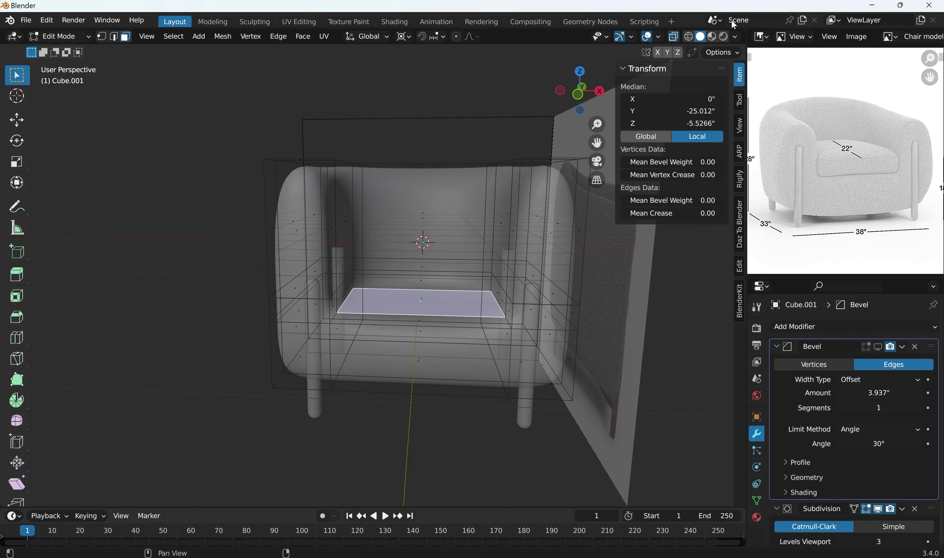
Hide the floor grid and the text info in the viewport overlays
{"action": "left_click", "coordinate": [658, 37]}
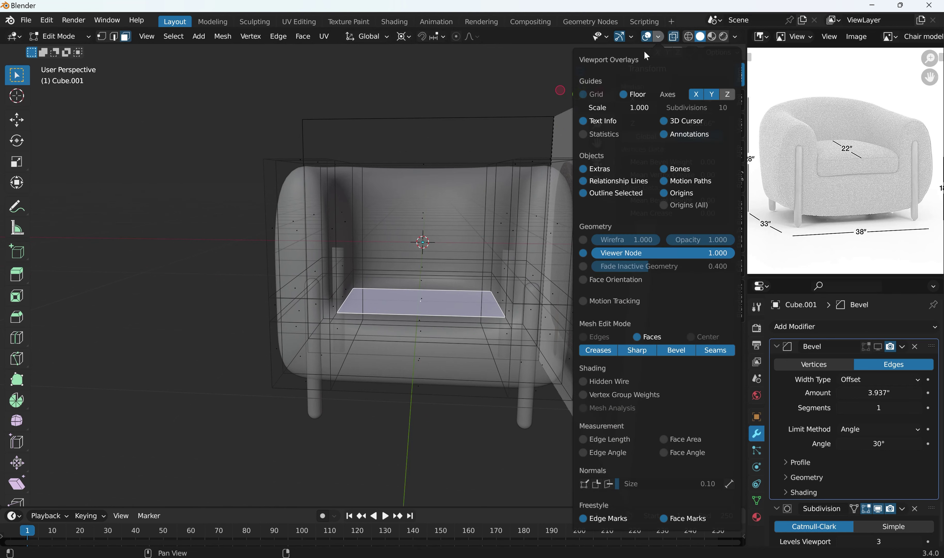
{"action": "left_click", "coordinate": [583, 94]}
{"action": "left_click", "coordinate": [623, 94]}
{"action": "left_click", "coordinate": [586, 108]}
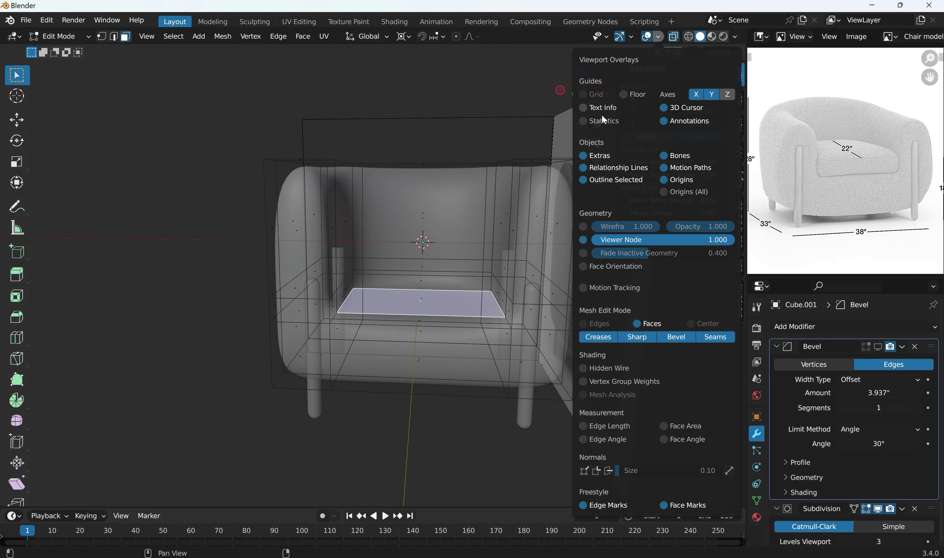
{"action": "left_click", "coordinate": [667, 121]}
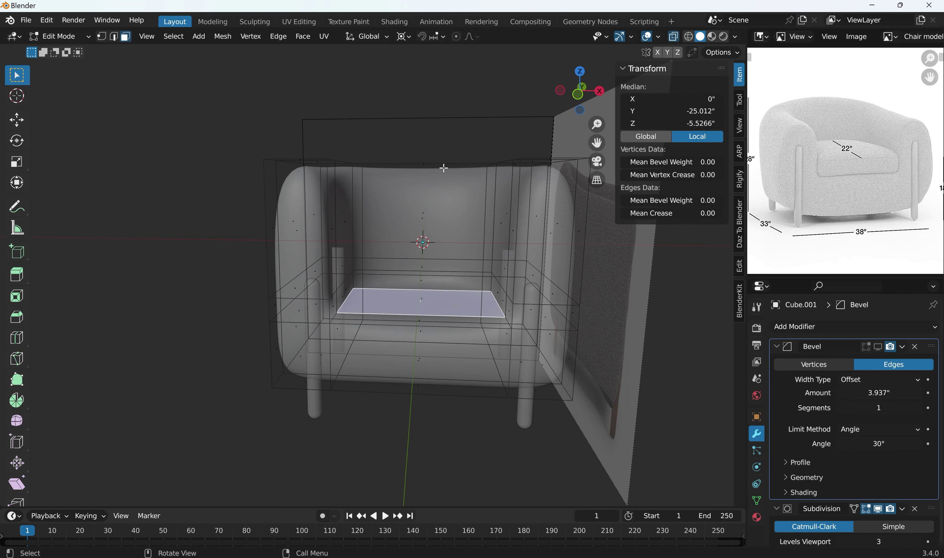
Duplicate the seat face in place and separate the copy into its own object
{"action": "middle_click_drag", "start_coordinate": [456, 213], "coordinate": [466, 237]}
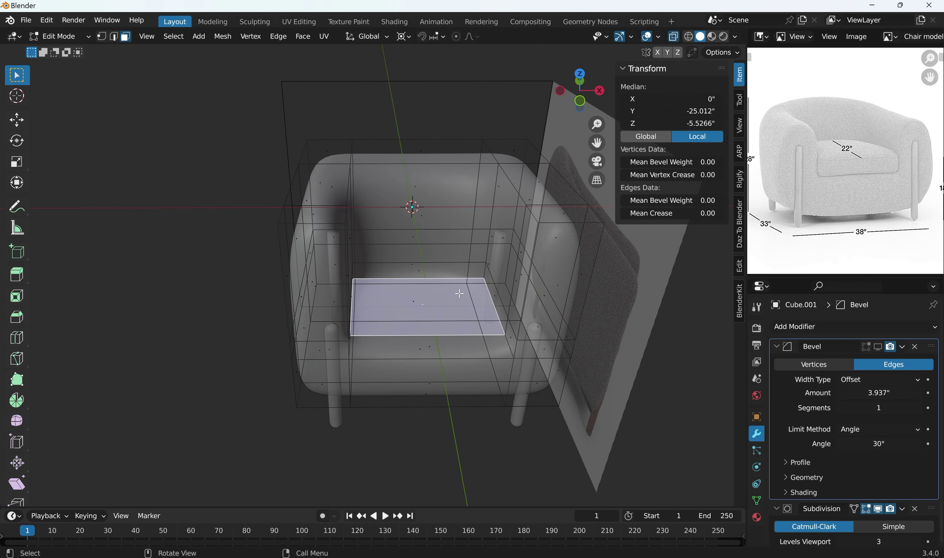
{"action": "key", "text": "g"}
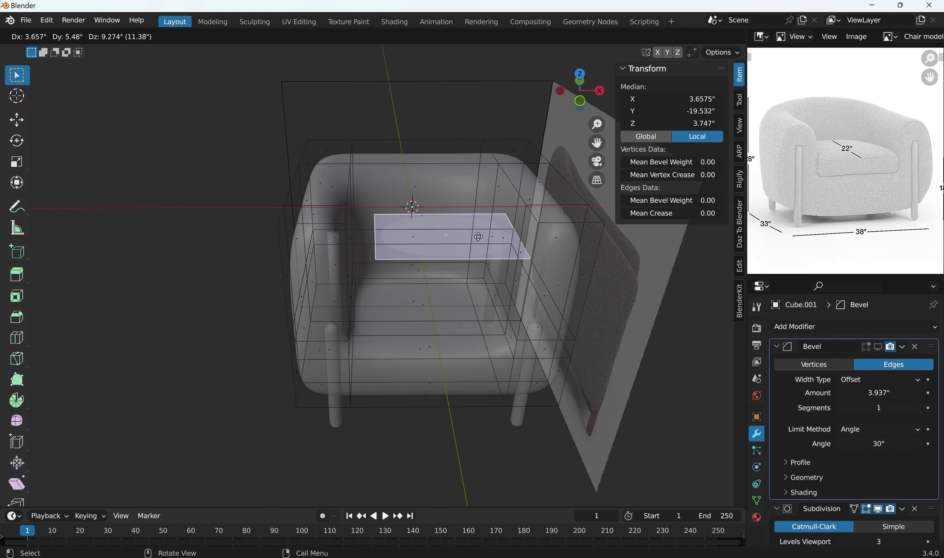
{"action": "key", "text": "Escape"}
{"action": "middle_click_drag", "start_coordinate": [417, 274], "coordinate": [404, 252]}
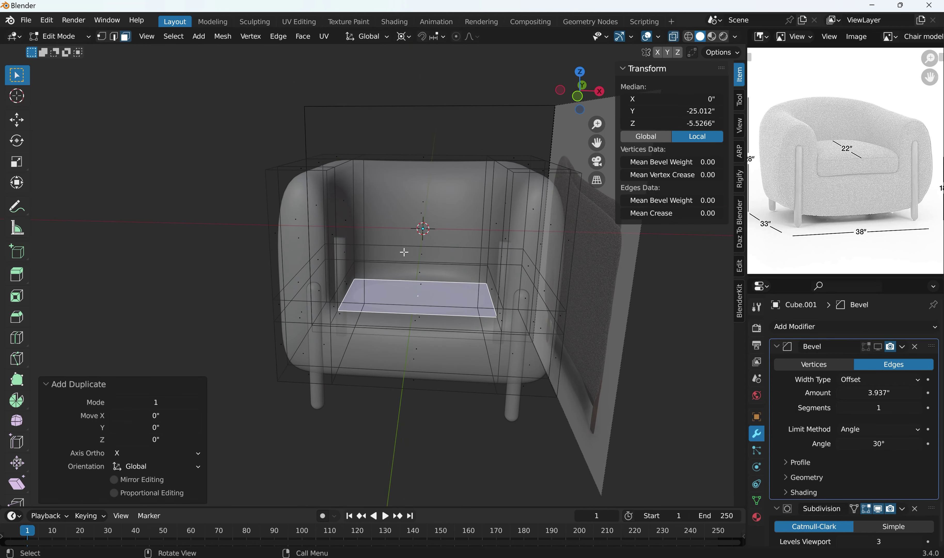
{"action": "key", "text": "p"}
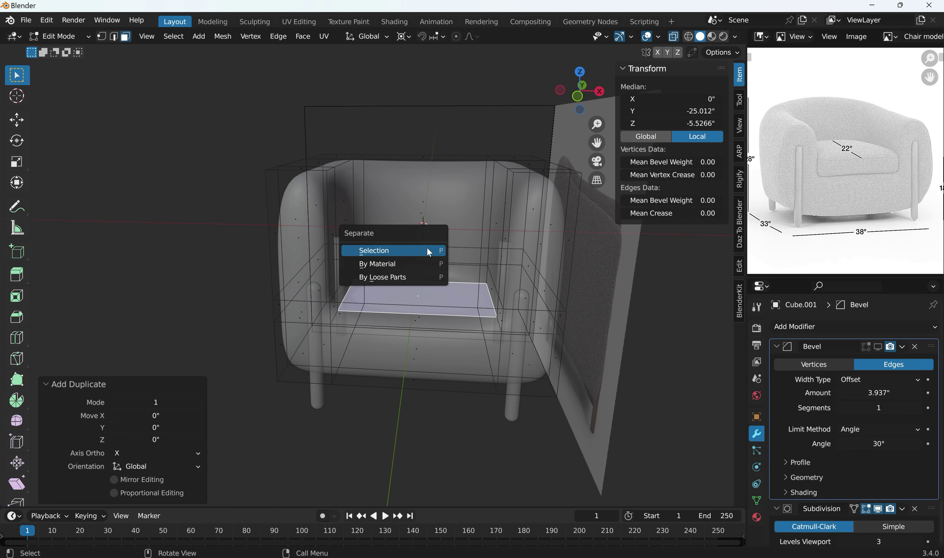
{"action": "left_click", "coordinate": [427, 247]}
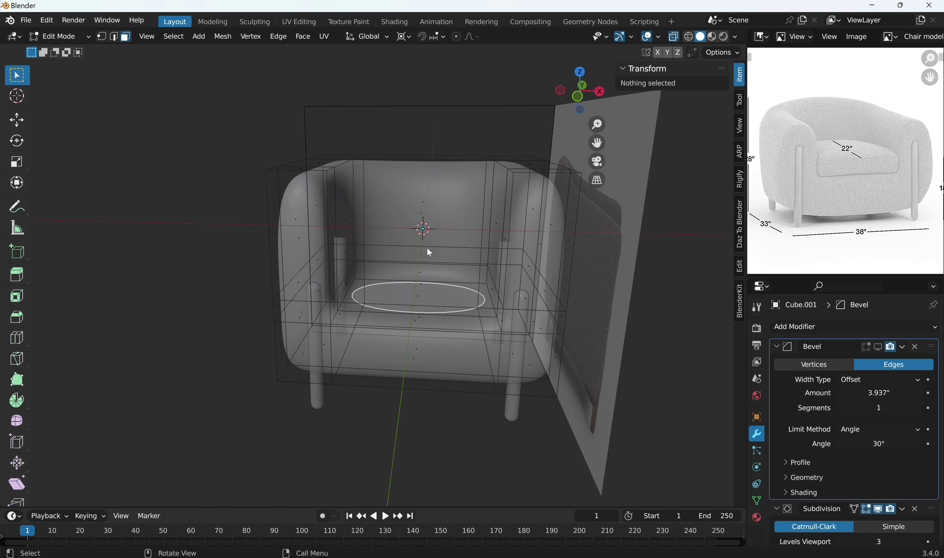
Leave Edit Mode and select the separated seat surface
{"action": "key", "text": "Tab"}
{"action": "left_click", "coordinate": [252, 263]}
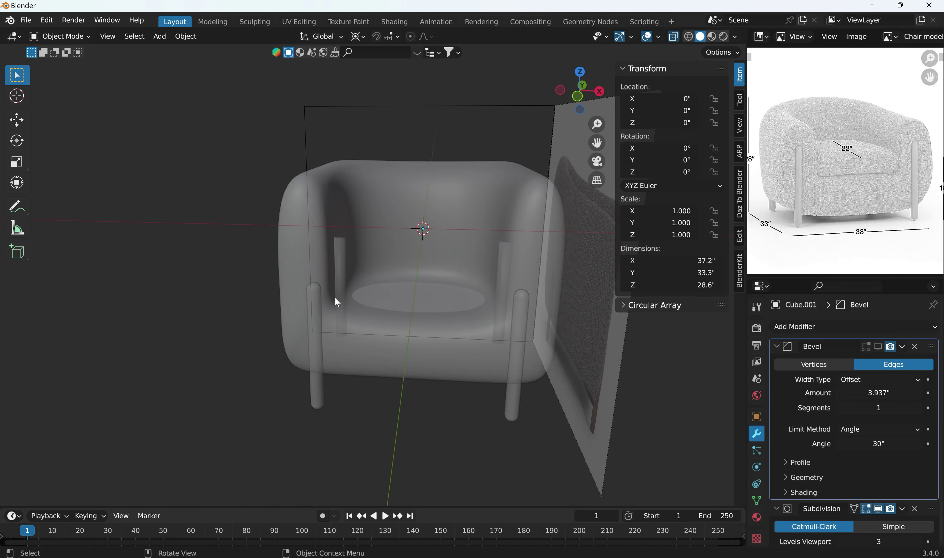
{"action": "left_click", "coordinate": [389, 300]}
{"action": "left_click", "coordinate": [389, 303]}
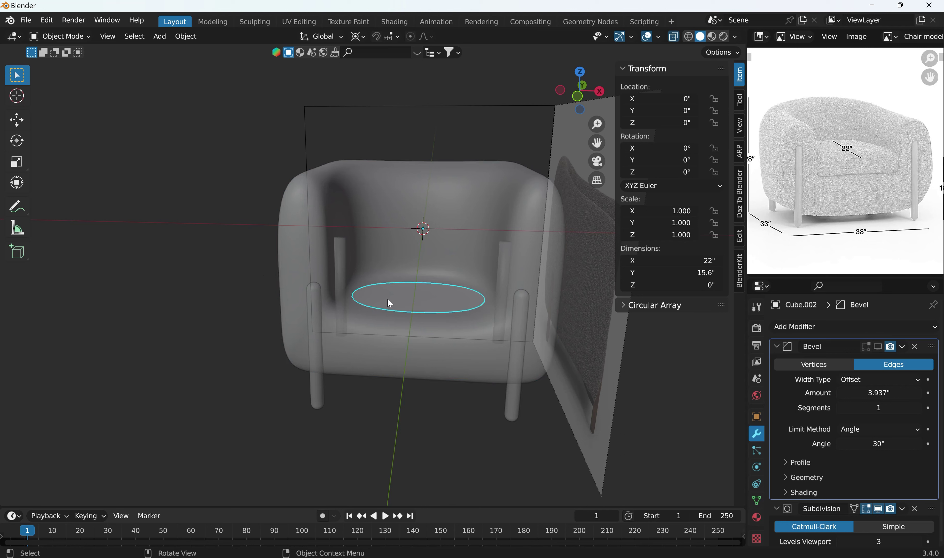
Enter Edit Mode on the separated seat surface and extrude its face upward about 6.75" to form a cushion block
{"action": "key", "text": "Tab"}
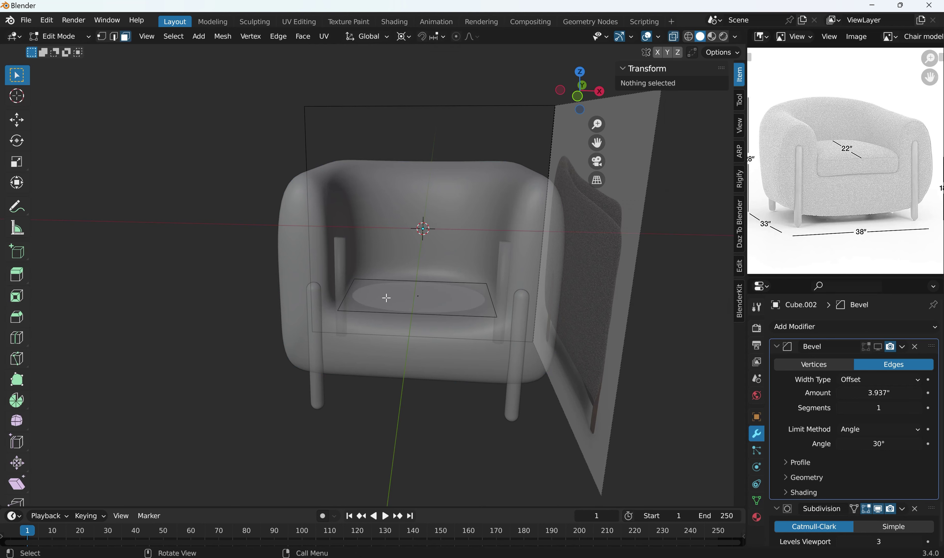
{"action": "left_click", "coordinate": [432, 307]}
{"action": "key", "text": "e"}
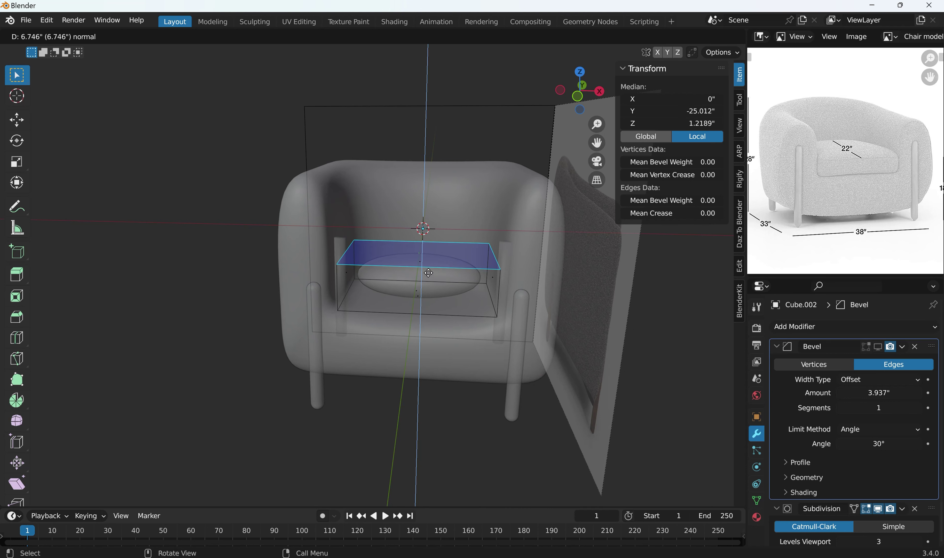
{"action": "left_click", "coordinate": [429, 273]}
Add two evenly spaced, unslid front-to-back loop cuts to the cushion block
{"action": "middle_click_drag", "start_coordinate": [428, 273], "coordinate": [426, 349]}
{"action": "key", "text": "KP_7"}
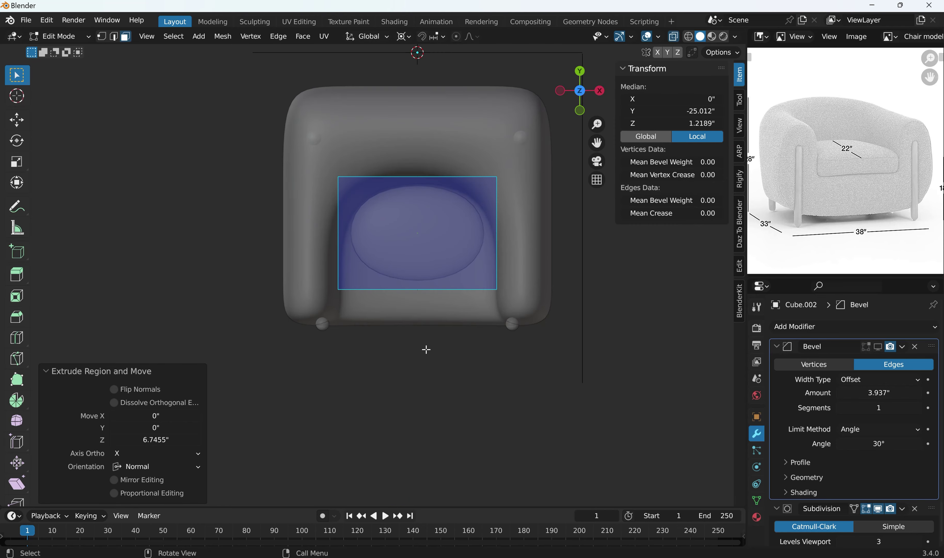
{"action": "key", "text": "ctrl+r"}
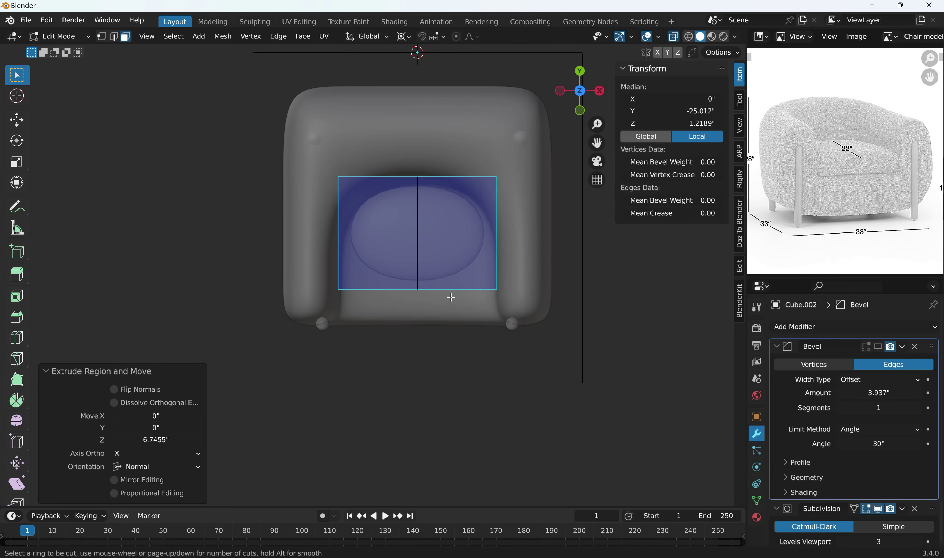
{"action": "scroll", "coordinate": [451, 271], "scroll_direction": "up", "scroll_amount": 1}
{"action": "left_click", "coordinate": [451, 271]}
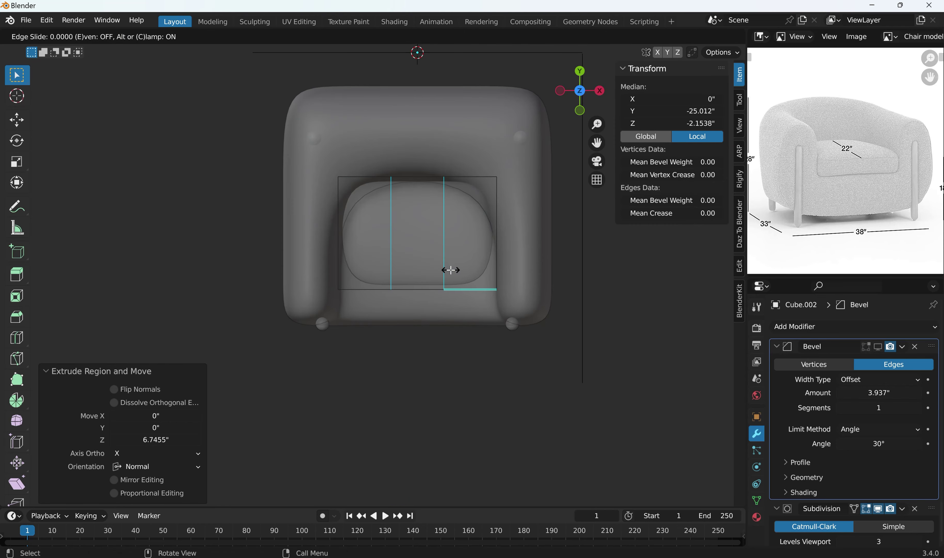
{"action": "right_click", "coordinate": [451, 270]}
Select both front-to-back edge loops and scale them apart along X by about 2.175, toward the cushion's sides
{"action": "left_click", "coordinate": [461, 366]}
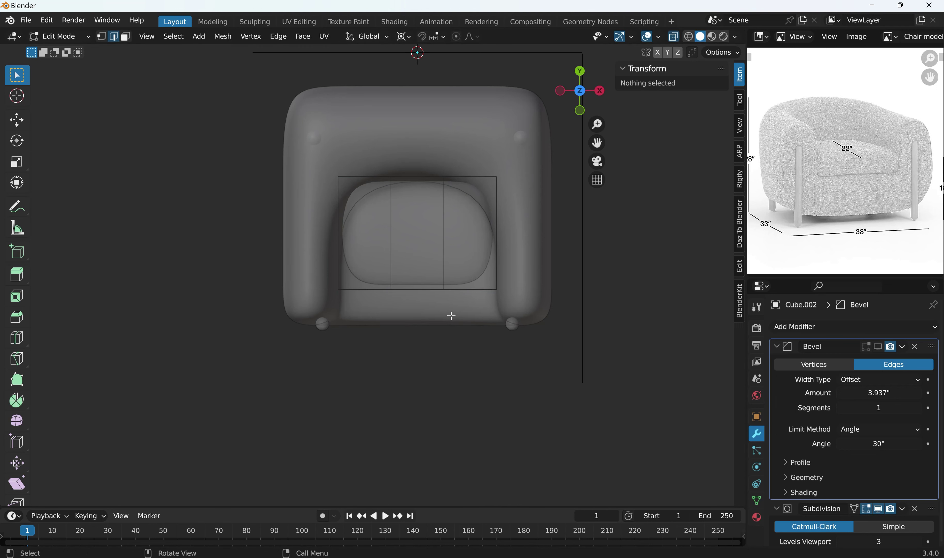
{"action": "left_click", "coordinate": [445, 270], "text": "alt"}
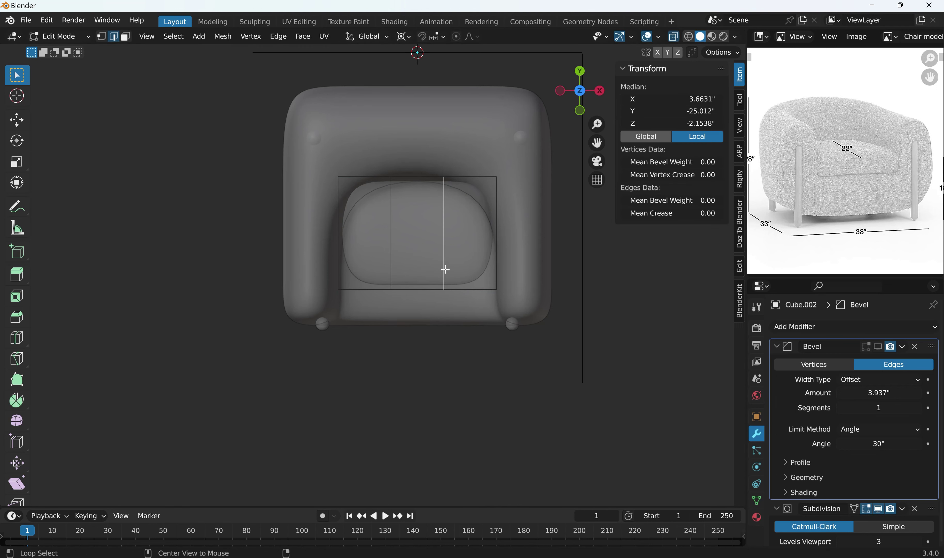
{"action": "left_click", "coordinate": [390, 270], "text": "alt+shift"}
{"action": "key", "text": "s"}
{"action": "key", "text": "x"}
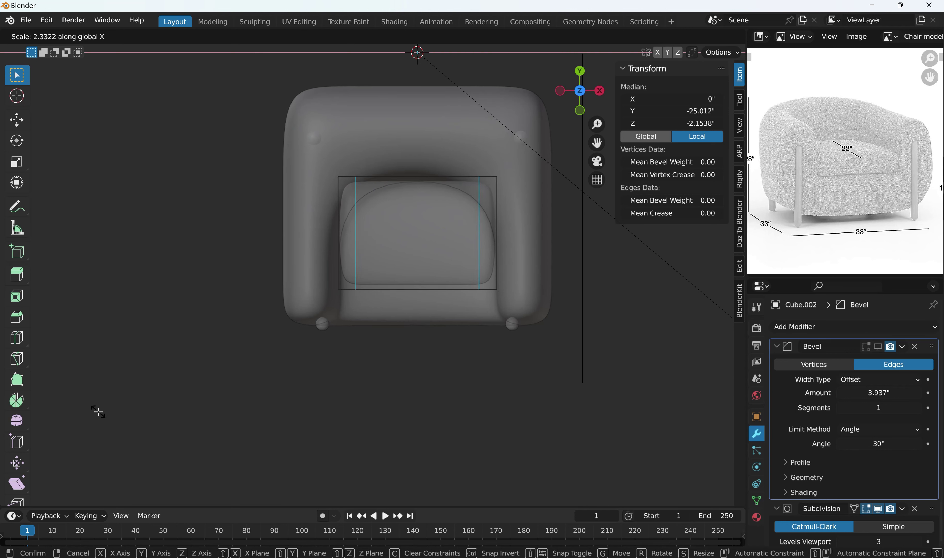
{"action": "left_click", "coordinate": [62, 395]}
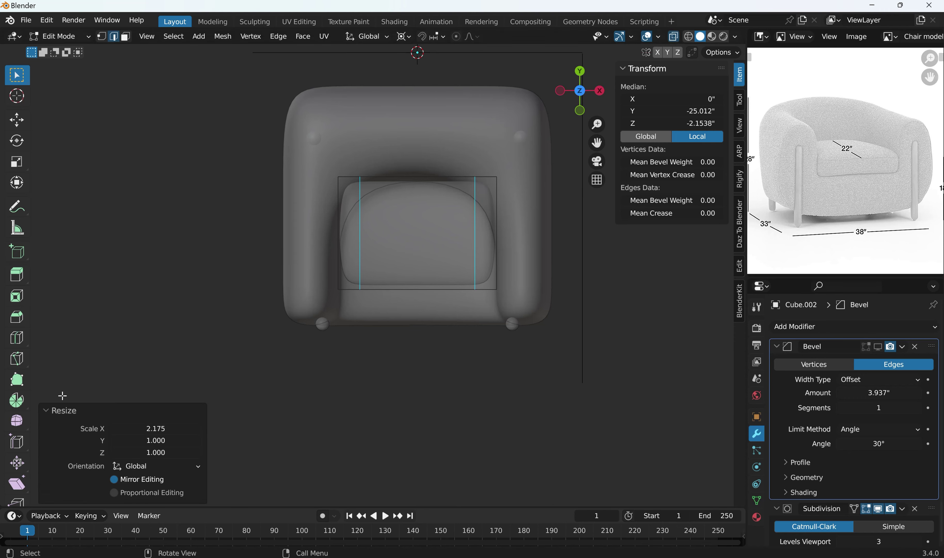
Add two evenly spaced, unslid side-to-side loop cuts across the cushion
{"action": "middle_click_drag", "start_coordinate": [411, 328], "coordinate": [408, 297]}
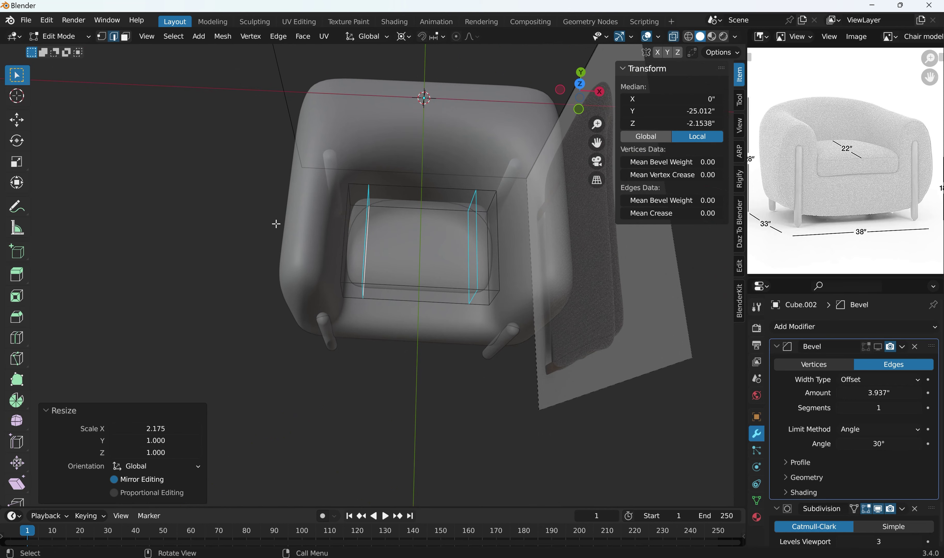
{"action": "middle_click_drag", "start_coordinate": [344, 222], "coordinate": [346, 263]}
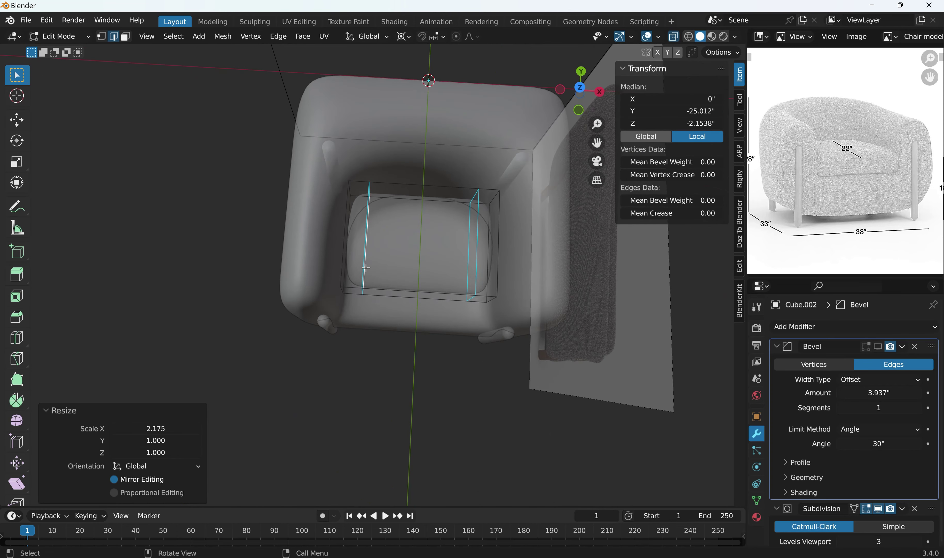
{"action": "key", "text": "ctrl+r"}
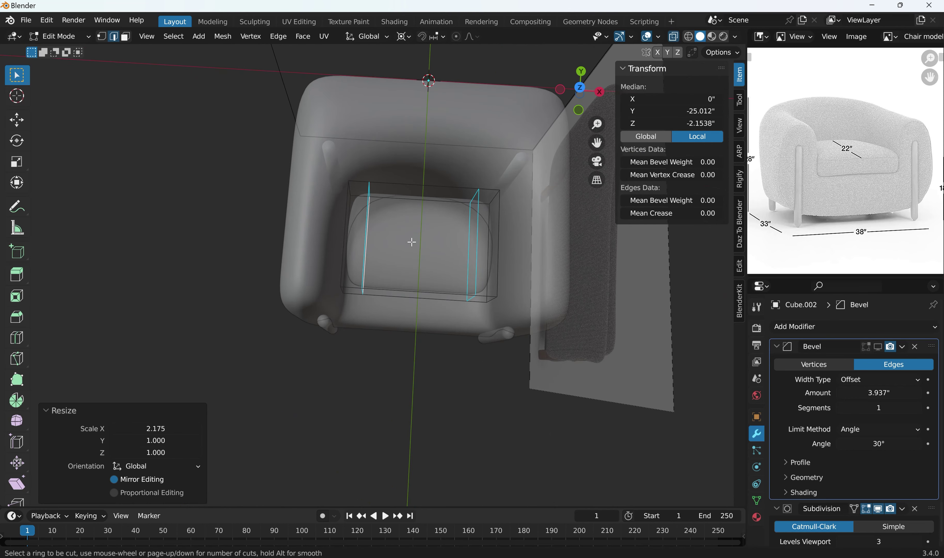
{"action": "scroll", "coordinate": [365, 222], "scroll_direction": "up", "scroll_amount": 1}
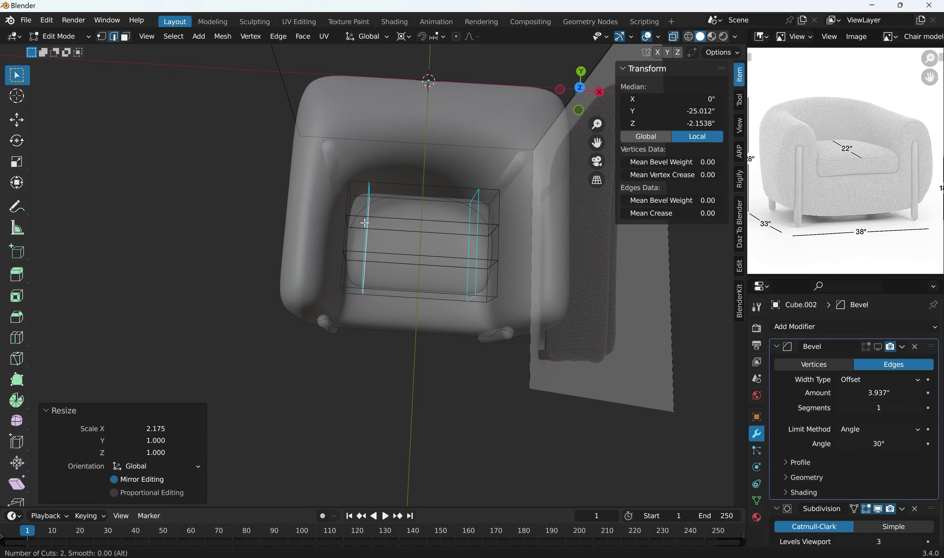
{"action": "left_click", "coordinate": [364, 222]}
{"action": "right_click", "coordinate": [365, 222]}
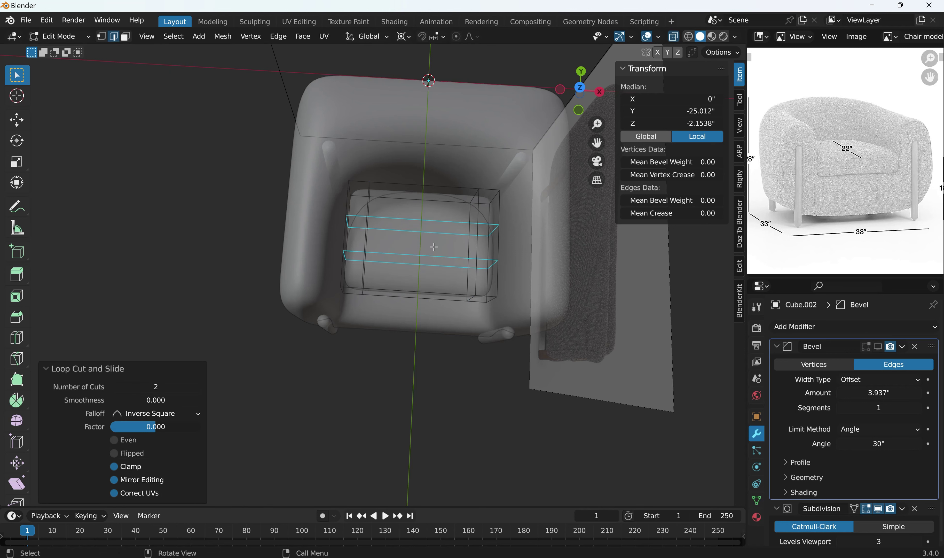
{"action": "key", "text": "s"}
{"action": "key", "text": "y"}
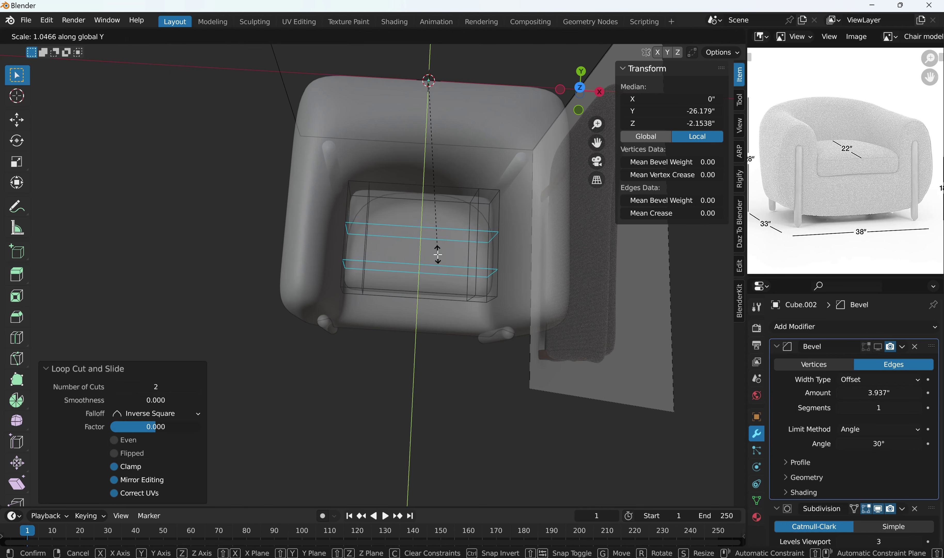
{"action": "right_click", "coordinate": [437, 254]}
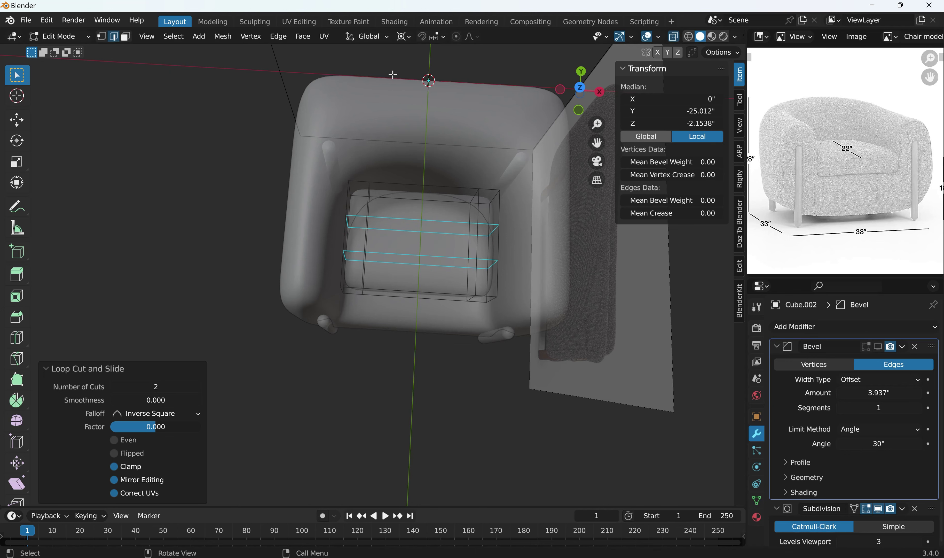
Set the transform pivot point to Individual Origins, try scaling the two side-to-side loops along Y, and deselect them
{"action": "left_click", "coordinate": [409, 38]}
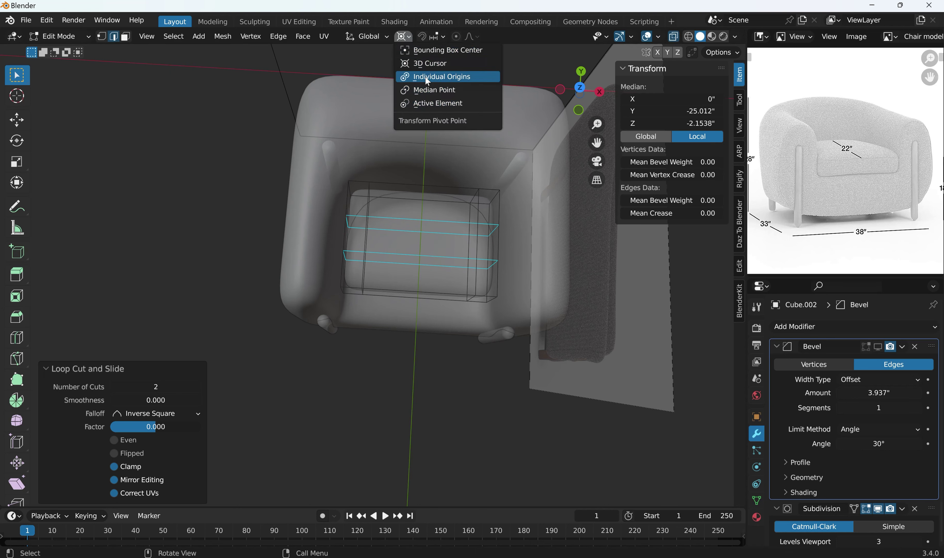
{"action": "left_click", "coordinate": [452, 78]}
{"action": "key", "text": "s"}
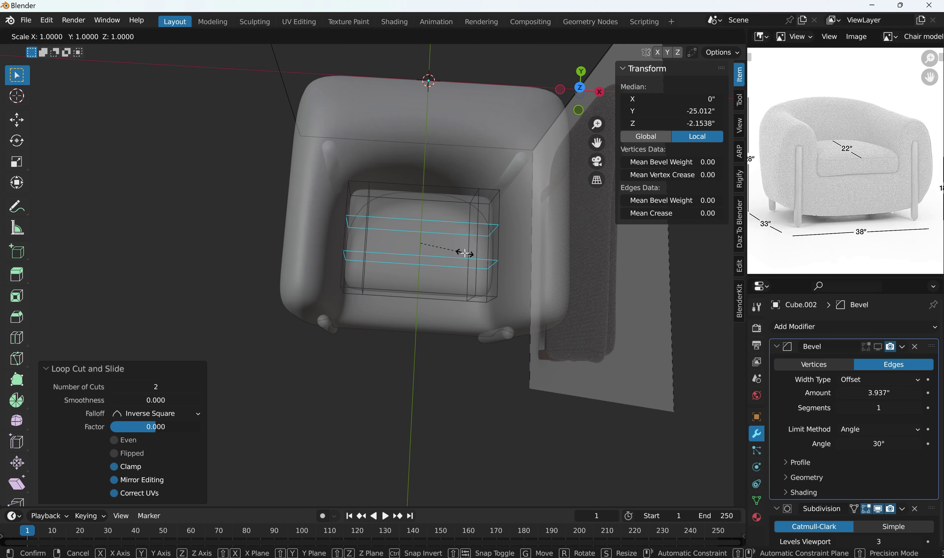
{"action": "key", "text": "y"}
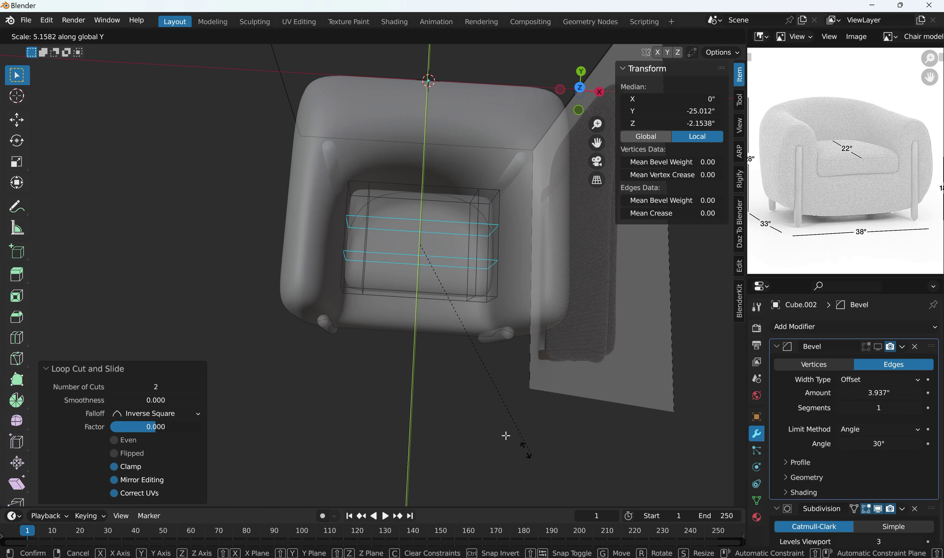
{"action": "left_click", "coordinate": [467, 389]}
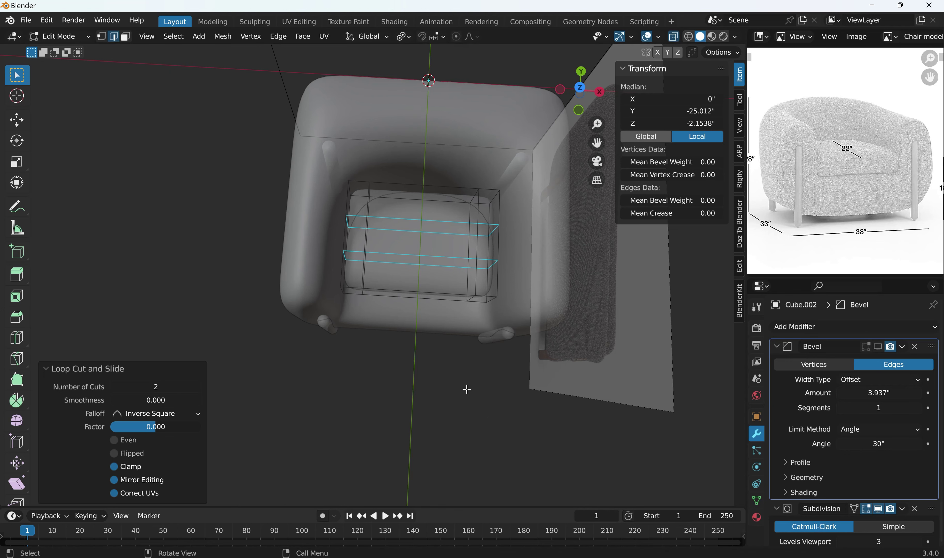
{"action": "middle_click_drag", "start_coordinate": [384, 323], "coordinate": [393, 353]}
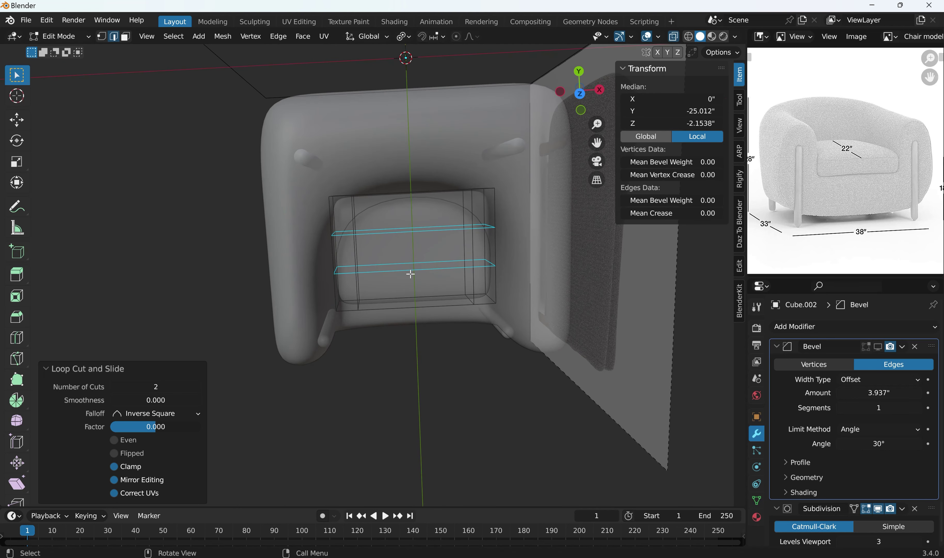
{"action": "left_click", "coordinate": [478, 377]}
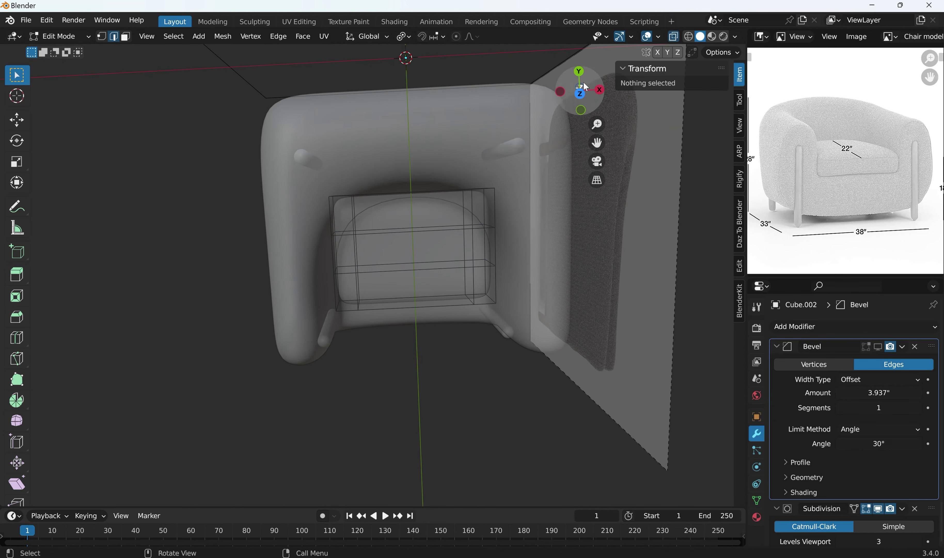
Turn off X-ray, select the whole linked cushion mesh and move it forward about -3.73" along Y
{"action": "middle_click_drag", "start_coordinate": [459, 230], "coordinate": [378, 299]}
{"action": "scroll", "coordinate": [401, 247], "scroll_direction": "up", "scroll_amount": 2}
{"action": "left_click", "coordinate": [372, 262], "text": "alt"}
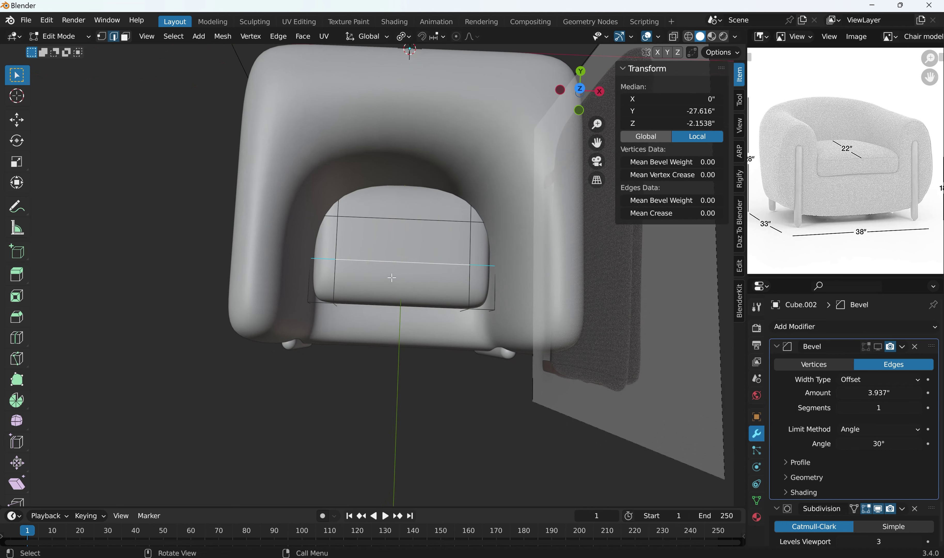
{"action": "key", "text": "ctrl+l"}
{"action": "key", "text": "g"}
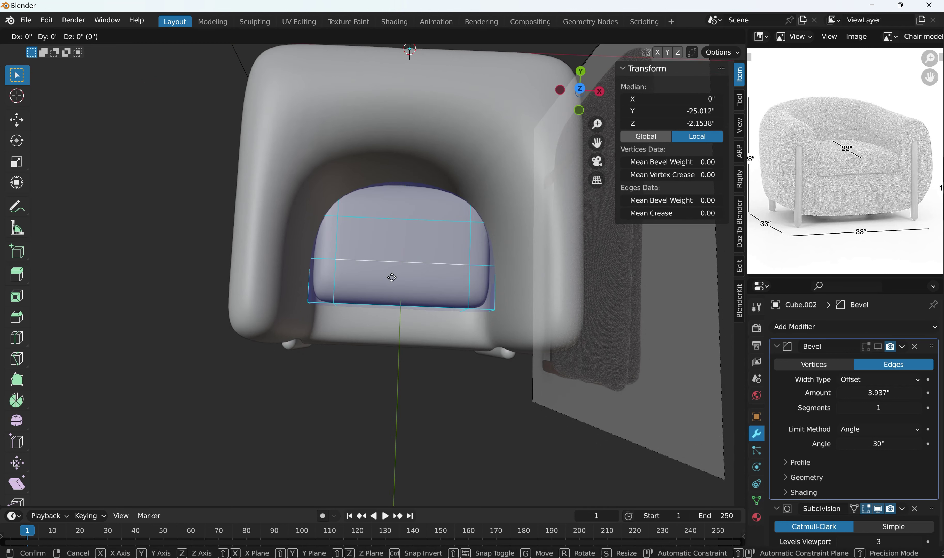
{"action": "key", "text": "y"}
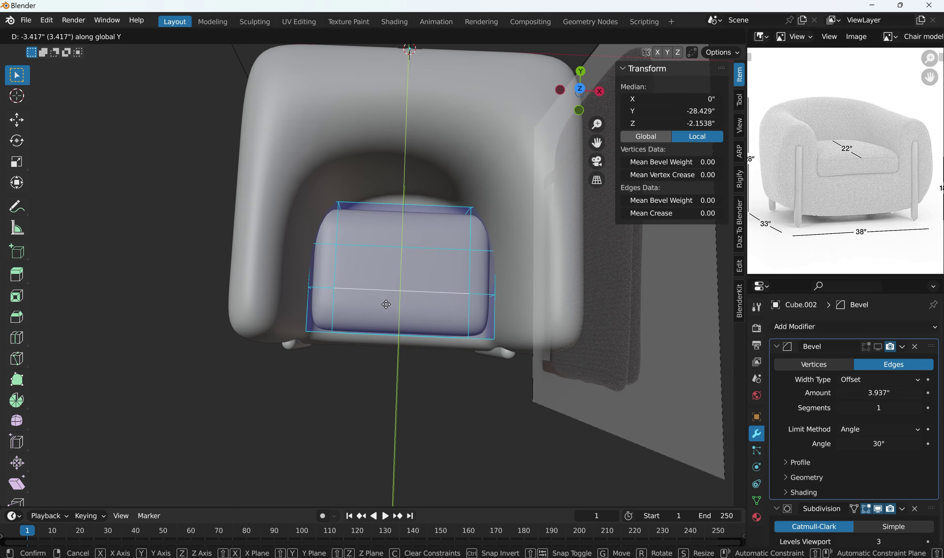
{"action": "left_click", "coordinate": [386, 307]}
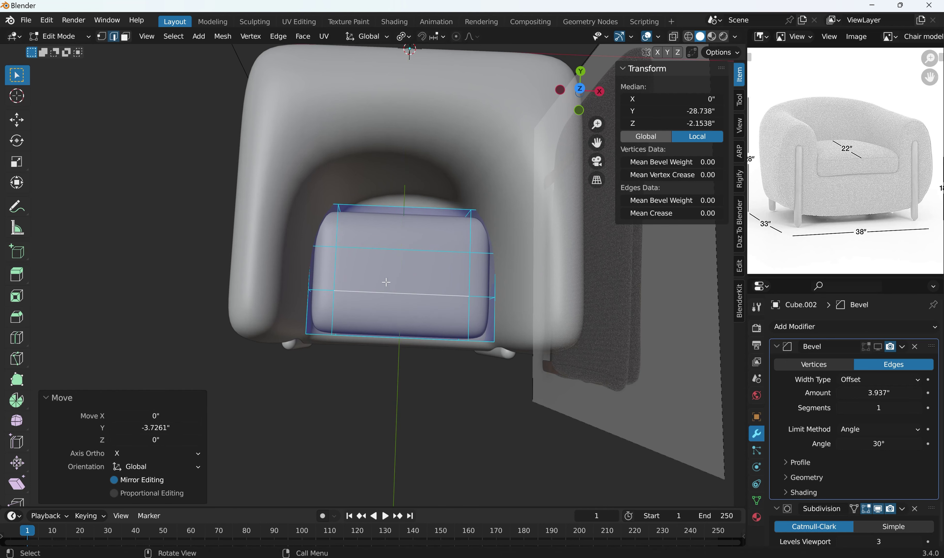
Turn on X-ray, select the cushion's rear end through the mesh and move it back about 3.26" along Y
{"action": "left_click", "coordinate": [353, 234]}
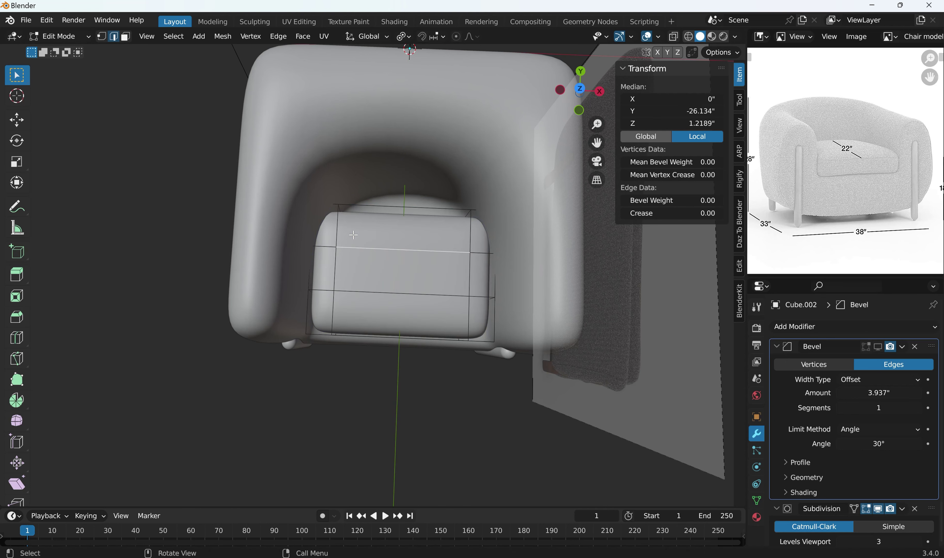
{"action": "middle_click_drag", "start_coordinate": [360, 259], "coordinate": [364, 287]}
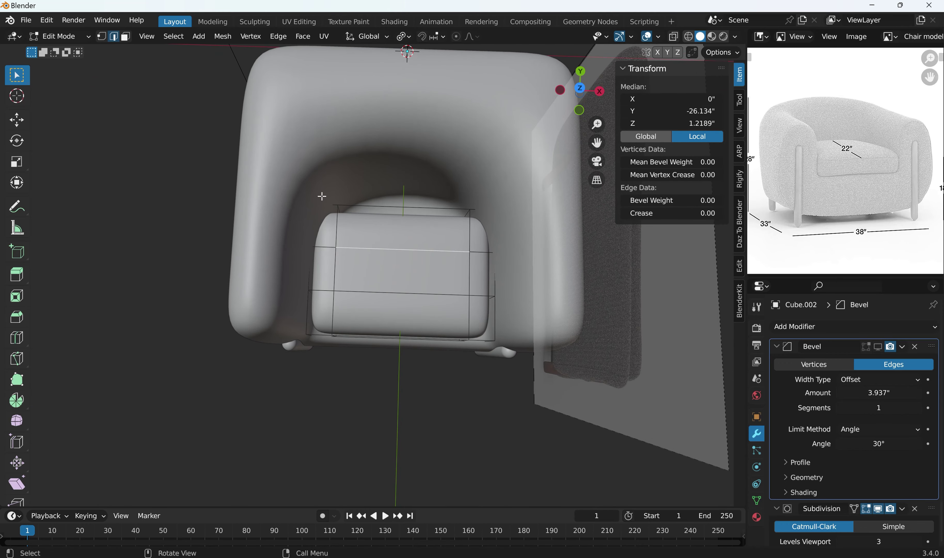
{"action": "left_click", "coordinate": [667, 37]}
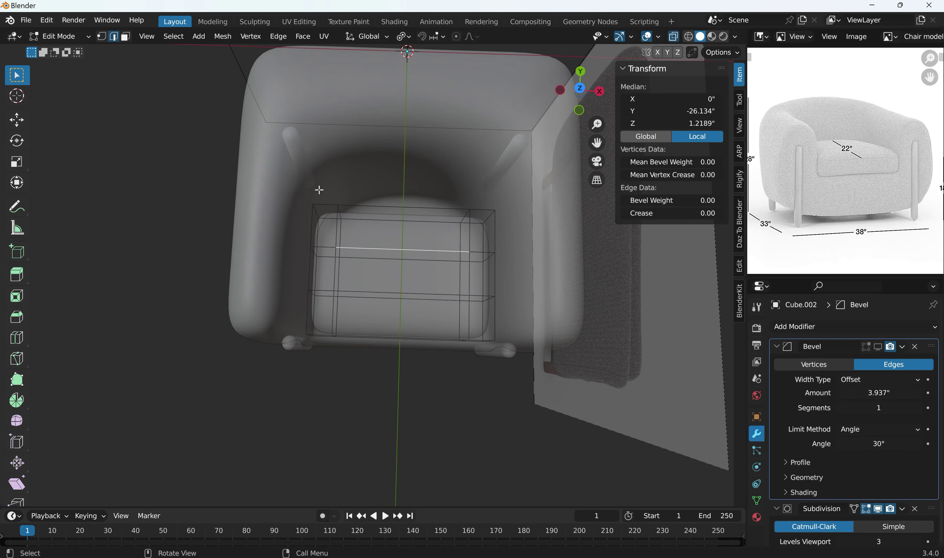
{"action": "left_click_drag", "start_coordinate": [284, 188], "coordinate": [517, 228]}
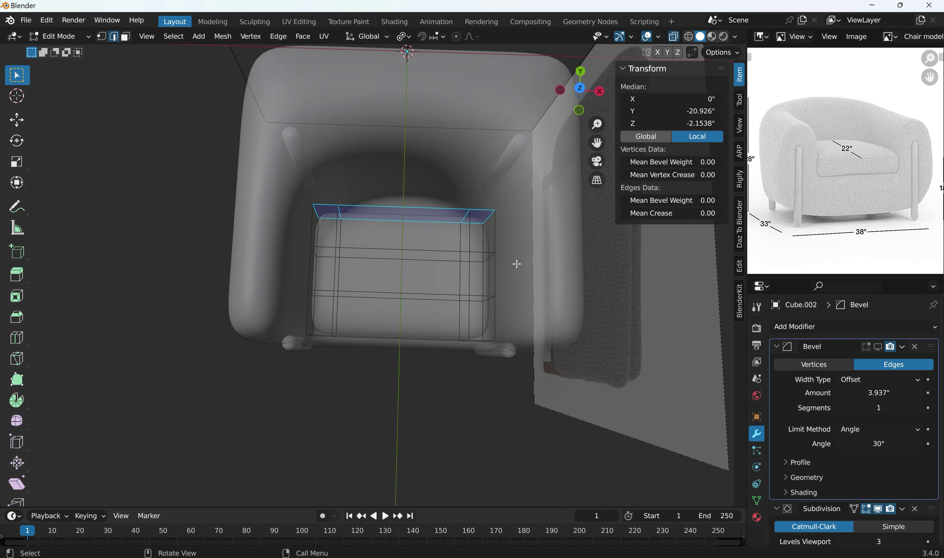
{"action": "key", "text": "g"}
{"action": "key", "text": "y"}
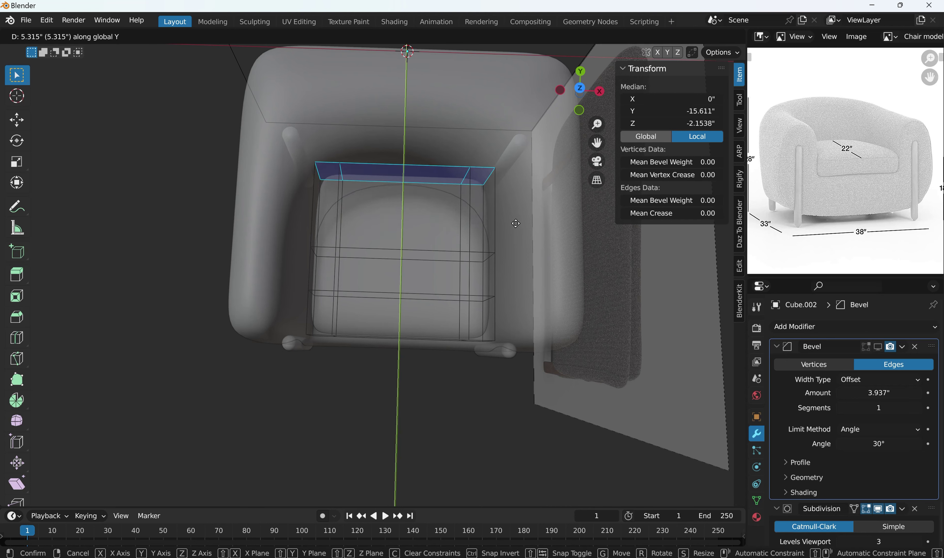
{"action": "left_click", "coordinate": [519, 238]}
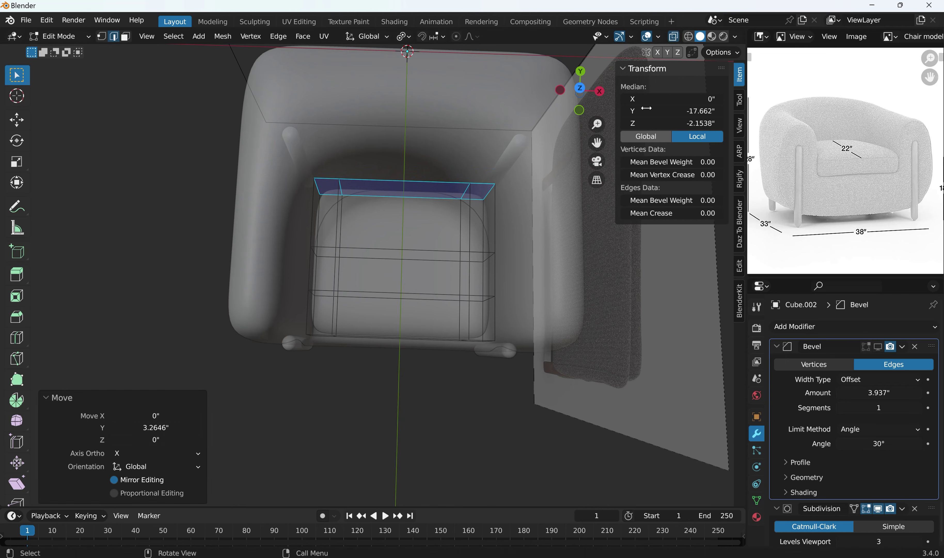
Turn off X-ray and examine the cushion's fit in the chair from the front, at an angle and from the left side
{"action": "left_click", "coordinate": [674, 37]}
{"action": "mouse_move", "coordinate": [387, 214]}
{"action": "middle_mouse_down"}
{"action": "mouse_move", "coordinate": [386, 120]}
{"action": "mouse_move", "coordinate": [385, 168]}
{"action": "mouse_move", "coordinate": [301, 186]}
{"action": "mouse_move", "coordinate": [326, 204]}
{"action": "mouse_move", "coordinate": [341, 159]}
{"action": "middle_mouse_up"}
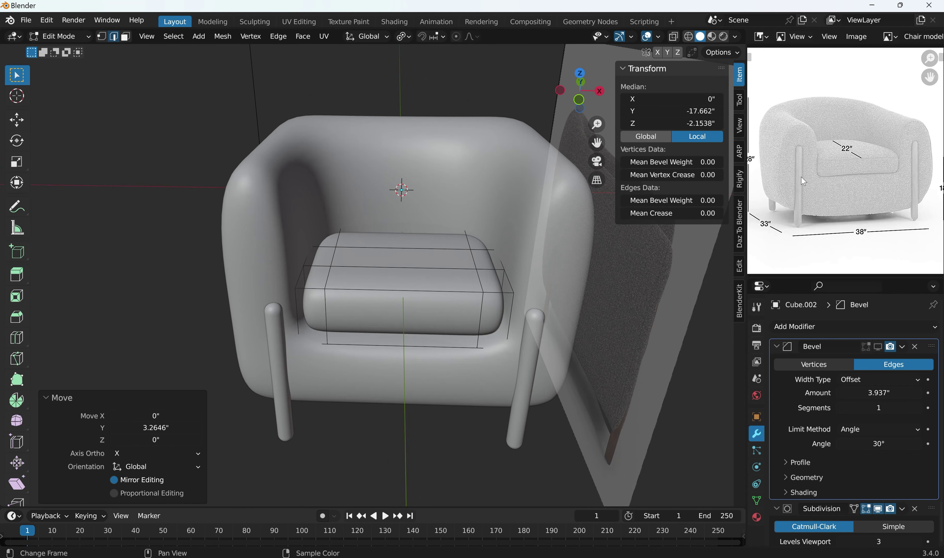
{"action": "scroll", "coordinate": [527, 240], "scroll_direction": "down", "scroll_amount": 3}
{"action": "middle_click_drag", "start_coordinate": [521, 235], "coordinate": [511, 274]}
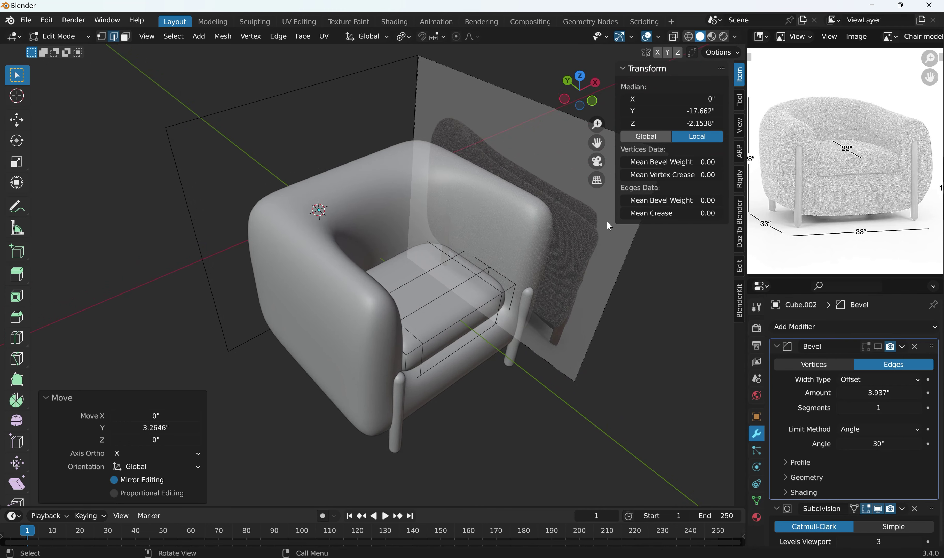
{"action": "key", "text": "ctrl+KP_3"}
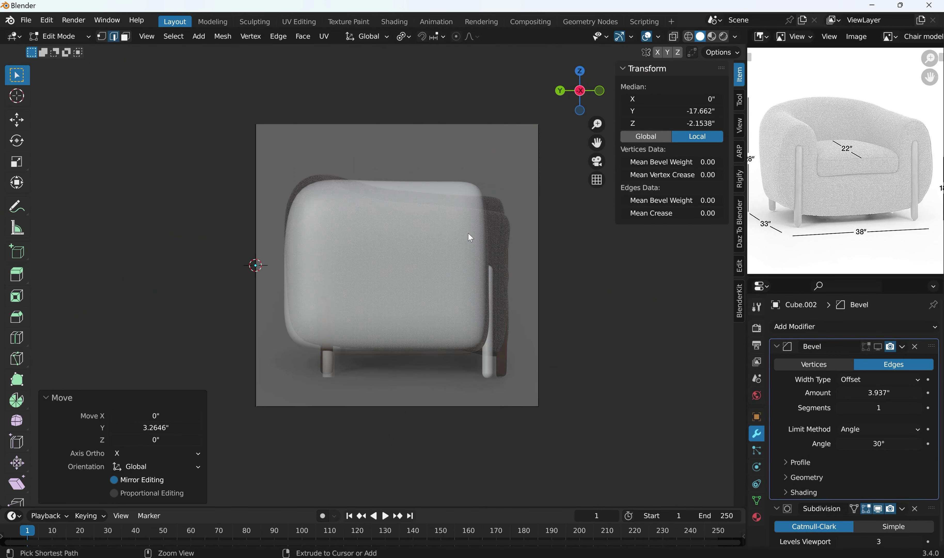
Leave the cushion mesh, select the chair body, and open its mesh for editing with overlays and X-ray on
{"action": "left_click", "coordinate": [414, 233]}
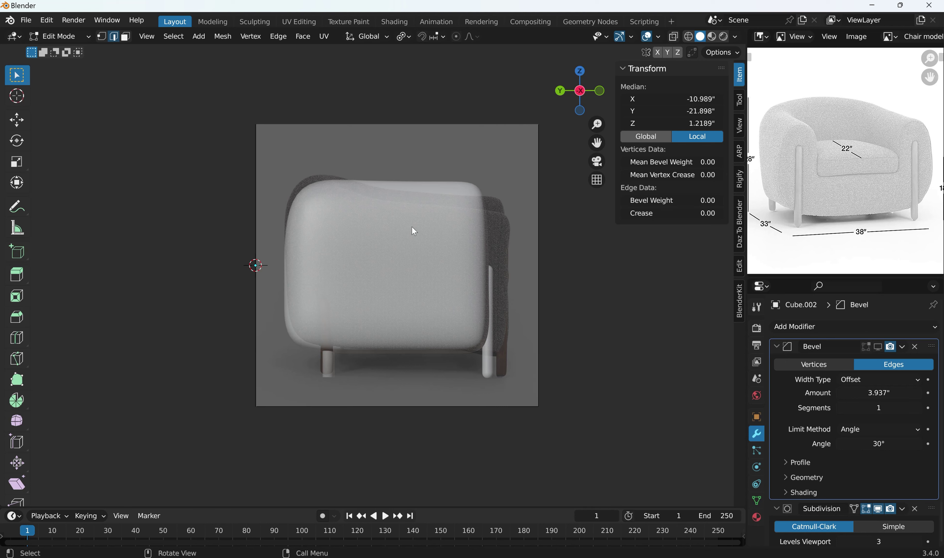
{"action": "left_click", "coordinate": [649, 39]}
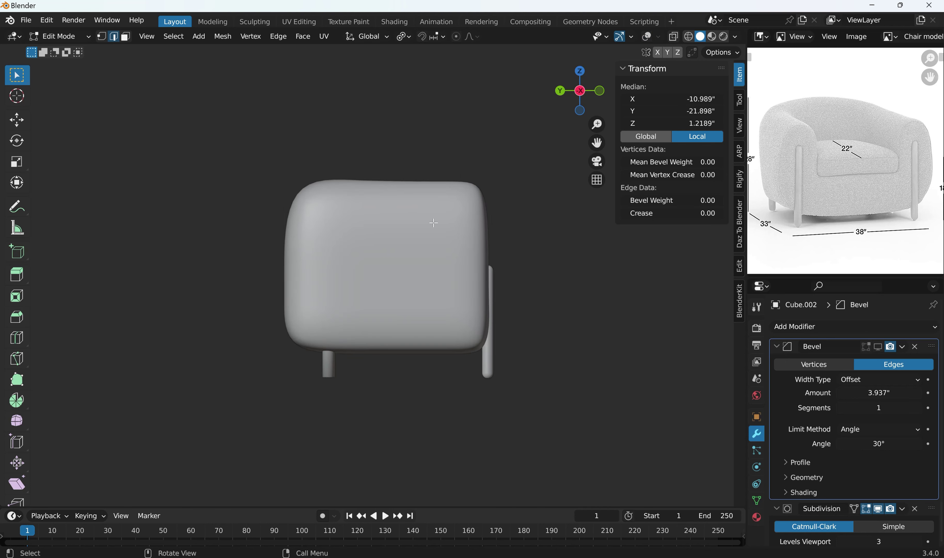
{"action": "key", "text": "Tab"}
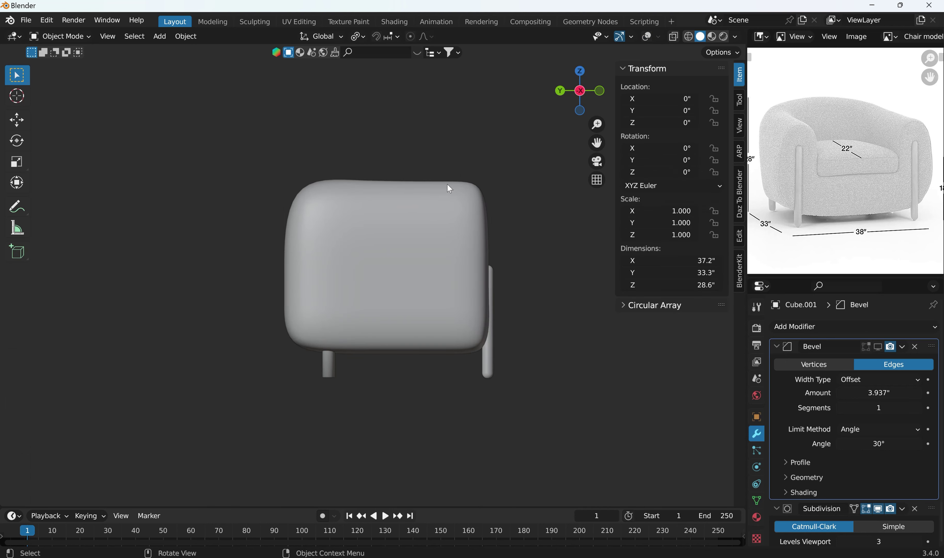
{"action": "key", "text": "shift+alt+z"}
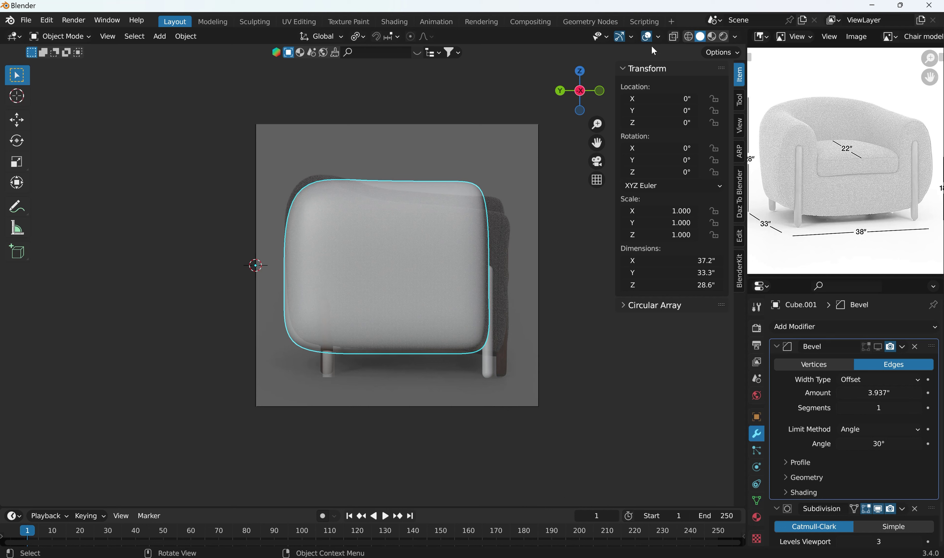
{"action": "left_click", "coordinate": [674, 36]}
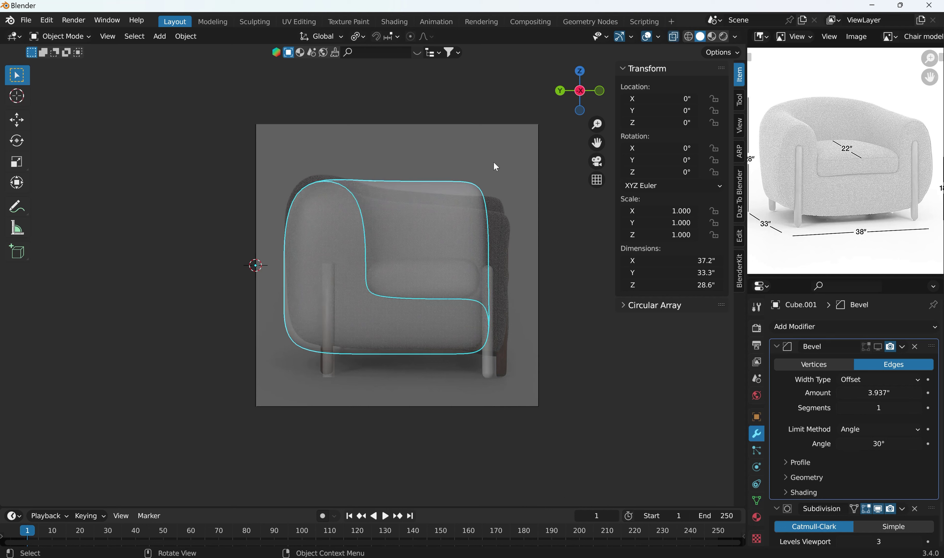
{"action": "key", "text": "Tab"}
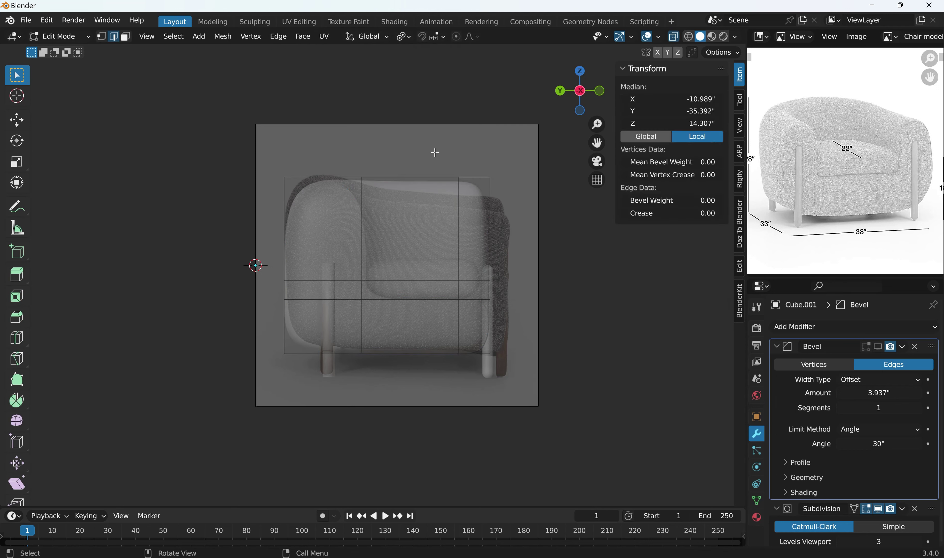
In vertex mode, select the body's upper front vertices through the mesh and move them down about 4.46" along Z
{"action": "left_click", "coordinate": [148, 96]}
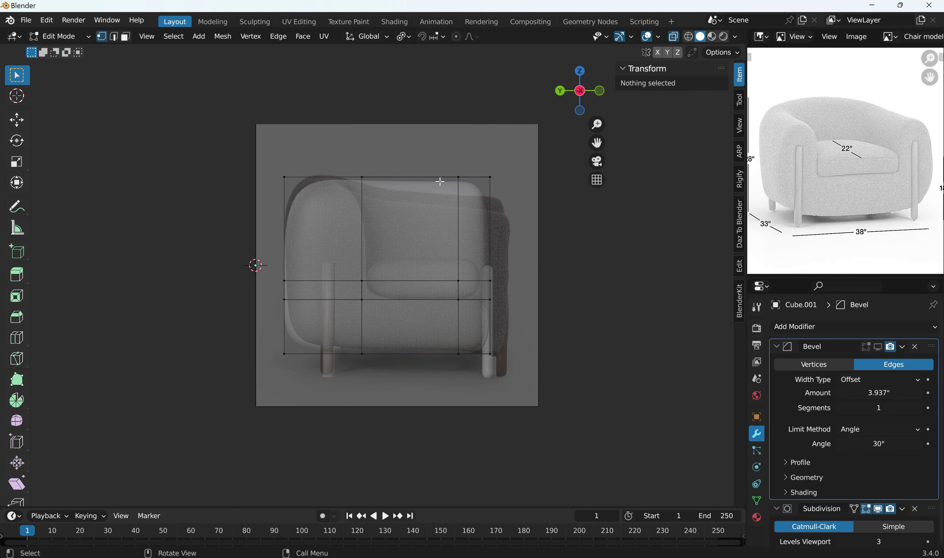
{"action": "left_click_drag", "start_coordinate": [417, 146], "coordinate": [528, 225]}
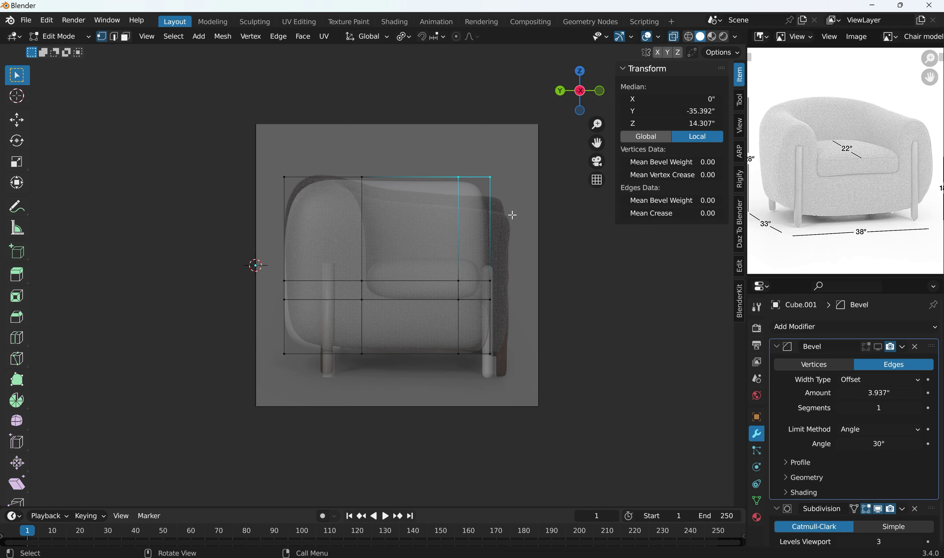
{"action": "key", "text": "g"}
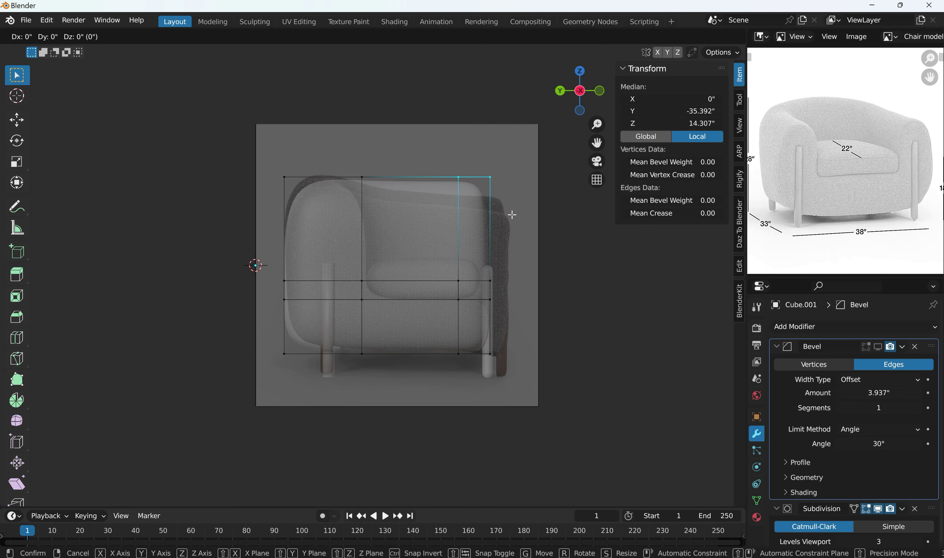
{"action": "key", "text": "z"}
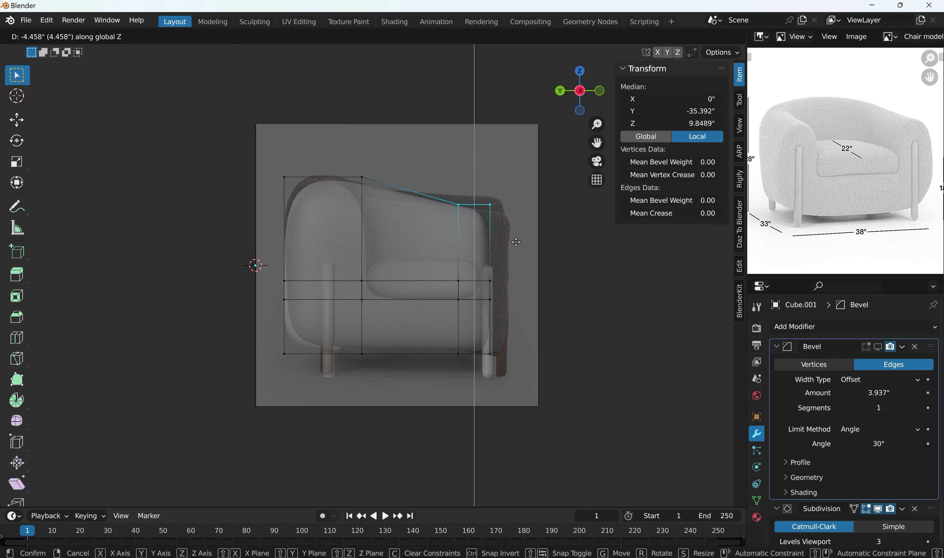
{"action": "left_click", "coordinate": [516, 242]}
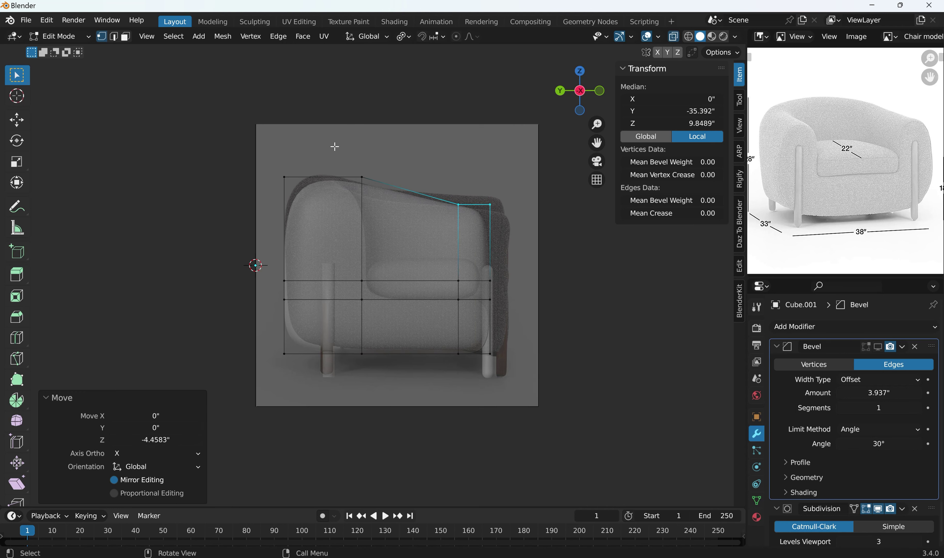
Select the body's upper middle vertices, just behind the armrests, and lower them about 1.95" along Z
{"action": "left_click_drag", "start_coordinate": [333, 144], "coordinate": [393, 211]}
{"action": "key", "text": "g"}
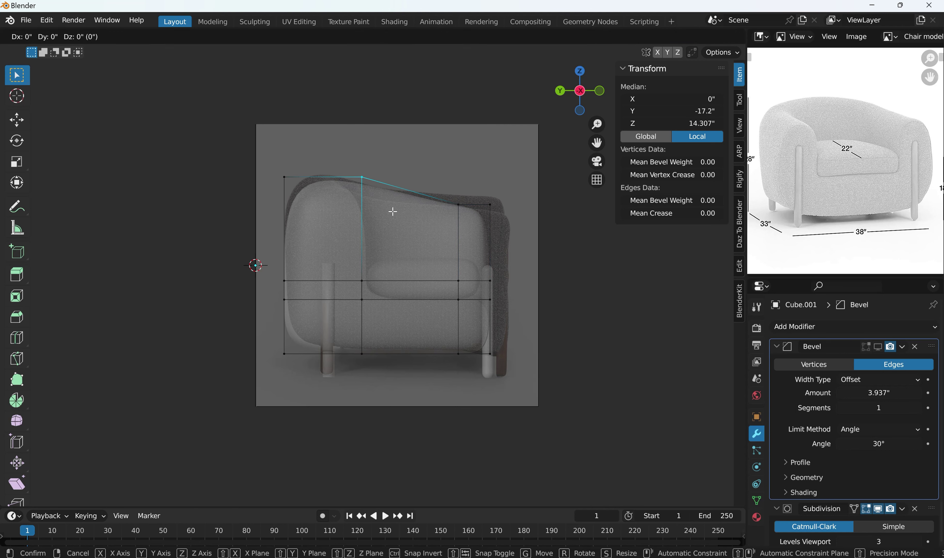
{"action": "key", "text": "z"}
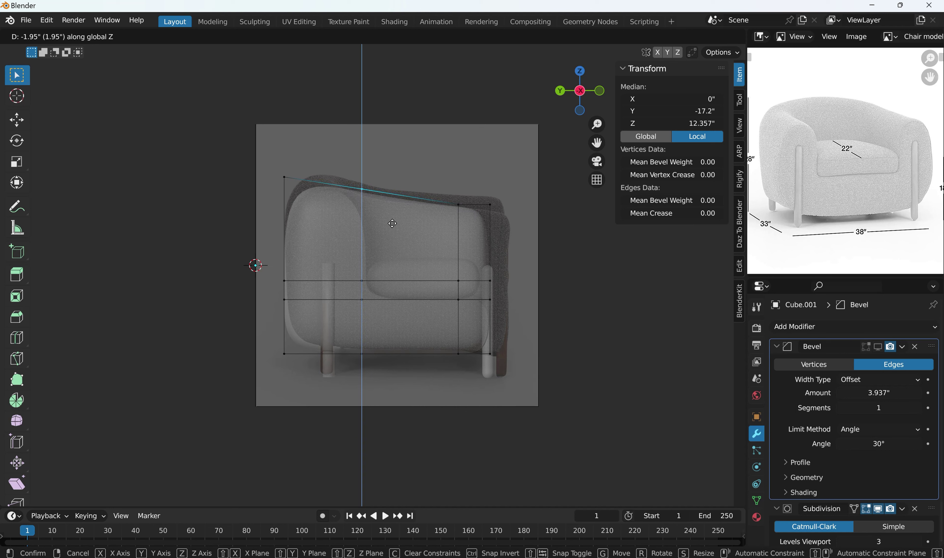
{"action": "left_click", "coordinate": [393, 224]}
Select the body's upper rear vertices and raise them about 1.99" along Z to match the side reference
{"action": "left_click_drag", "start_coordinate": [269, 163], "coordinate": [315, 228]}
{"action": "key", "text": "g"}
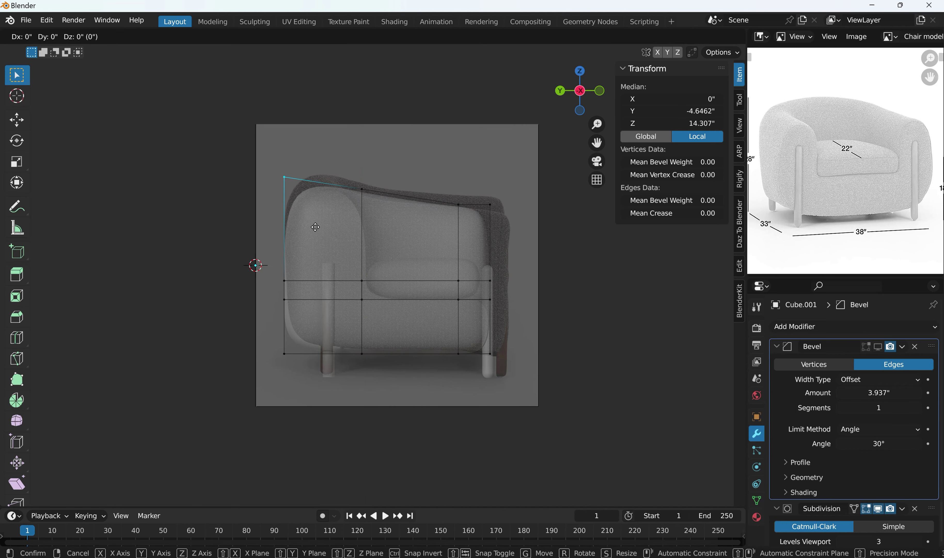
{"action": "key", "text": "y"}
{"action": "key", "text": "z"}
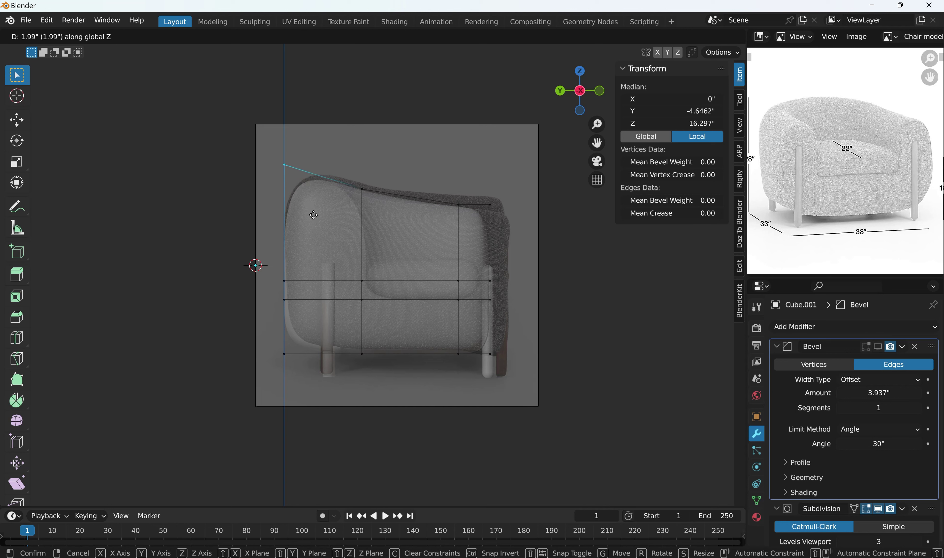
{"action": "left_click", "coordinate": [313, 215]}
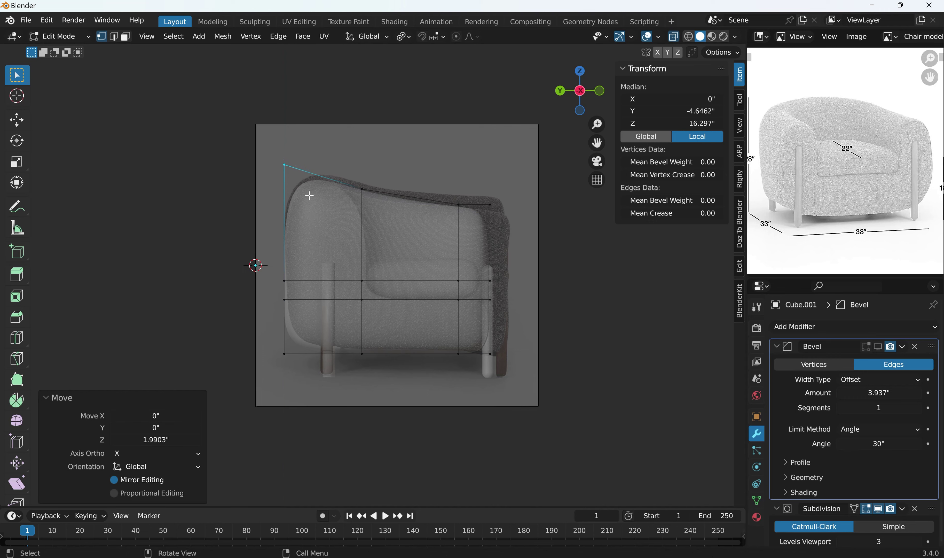
Turn off X-ray and examine the sloped body from above, from the side and against the back reference
{"action": "scroll", "coordinate": [310, 195], "scroll_direction": "down", "scroll_amount": 1}
{"action": "left_click", "coordinate": [673, 37]}
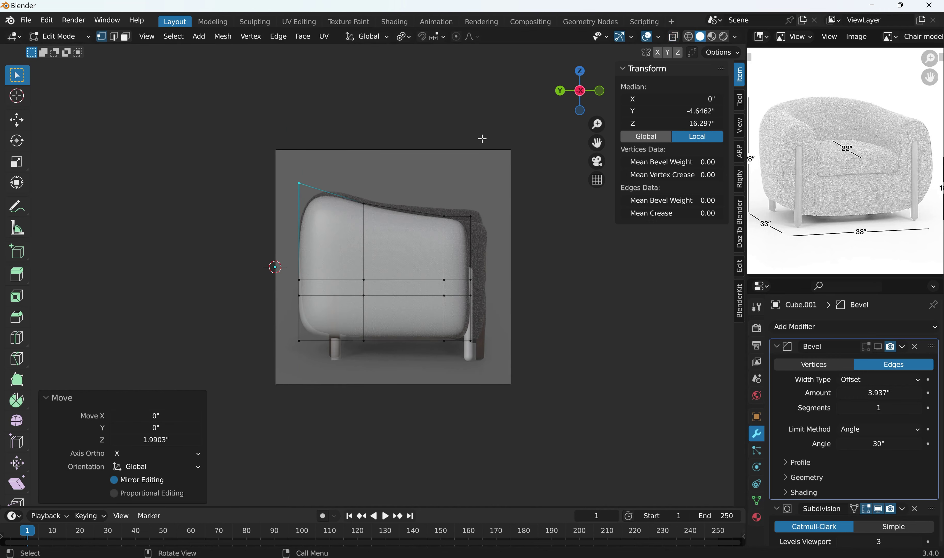
{"action": "middle_click_drag", "start_coordinate": [421, 173], "coordinate": [499, 244]}
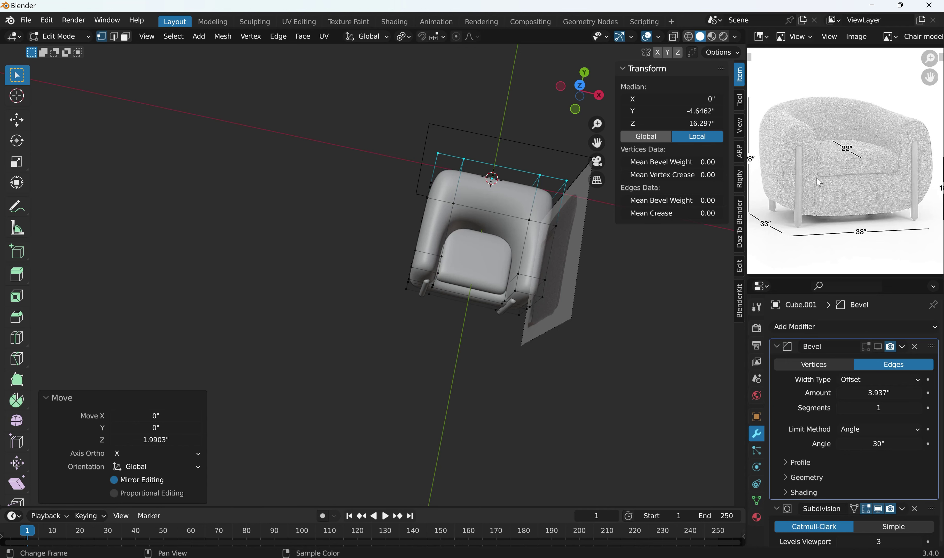
{"action": "middle_click_drag", "start_coordinate": [568, 263], "coordinate": [490, 176]}
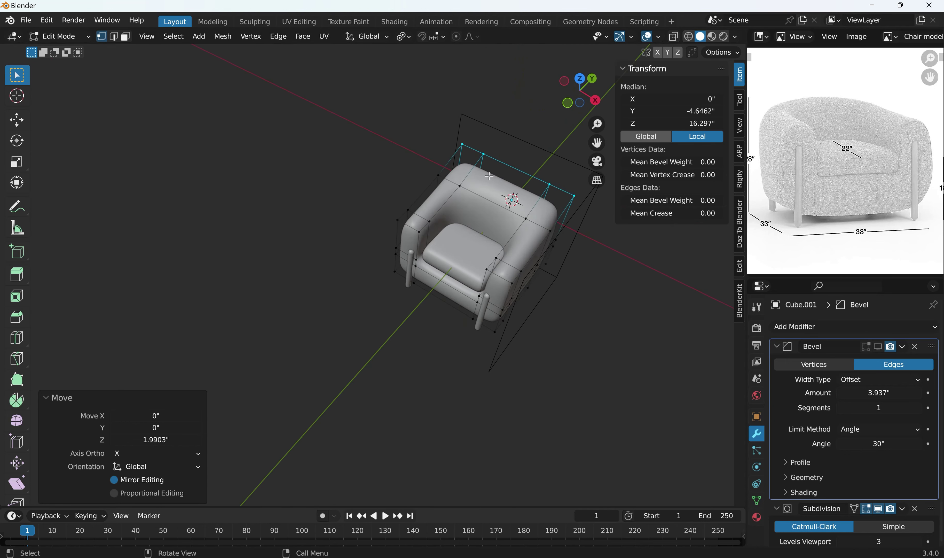
{"action": "key", "text": "ctrl+KP_3"}
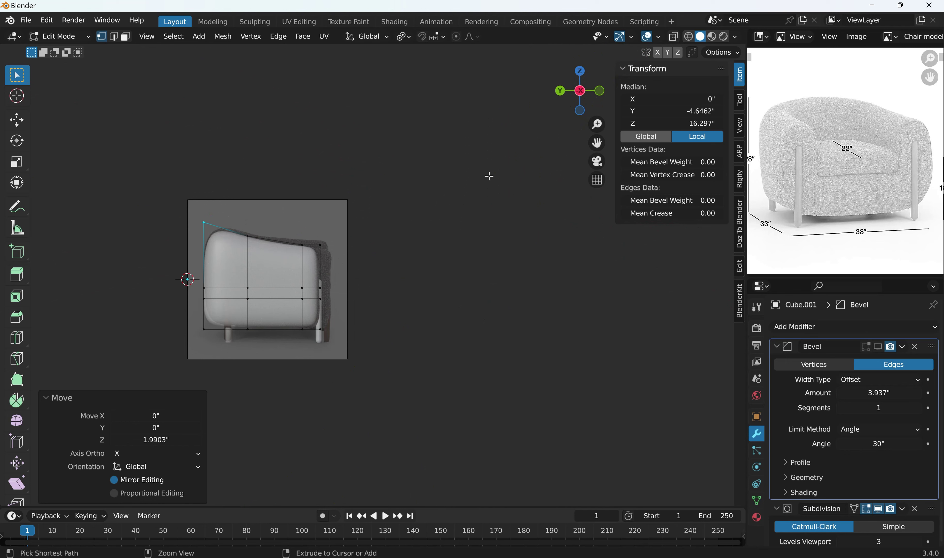
{"action": "key", "text": "ctrl+KP_1"}
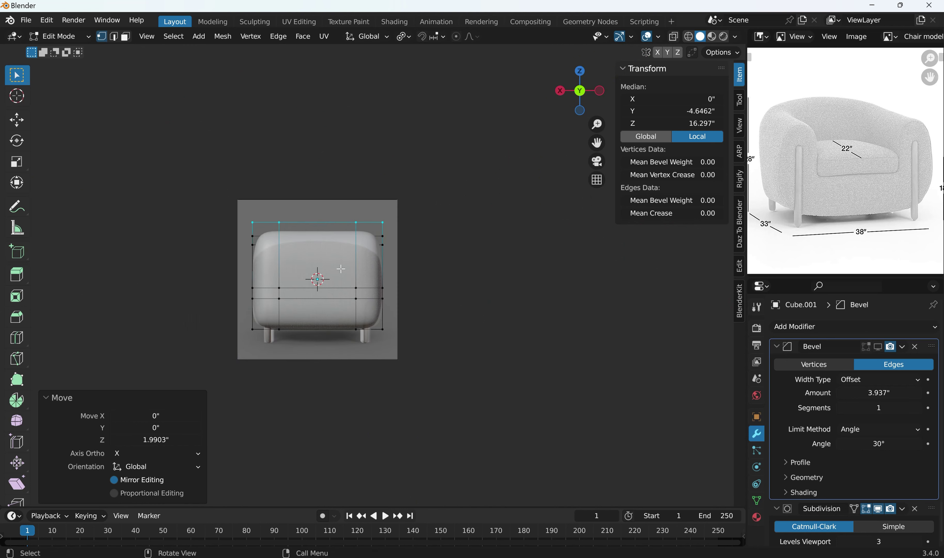
{"action": "scroll", "coordinate": [341, 269], "scroll_direction": "up", "scroll_amount": 3}
{"action": "middle_click_drag", "start_coordinate": [325, 254], "coordinate": [362, 250], "text": "shift"}
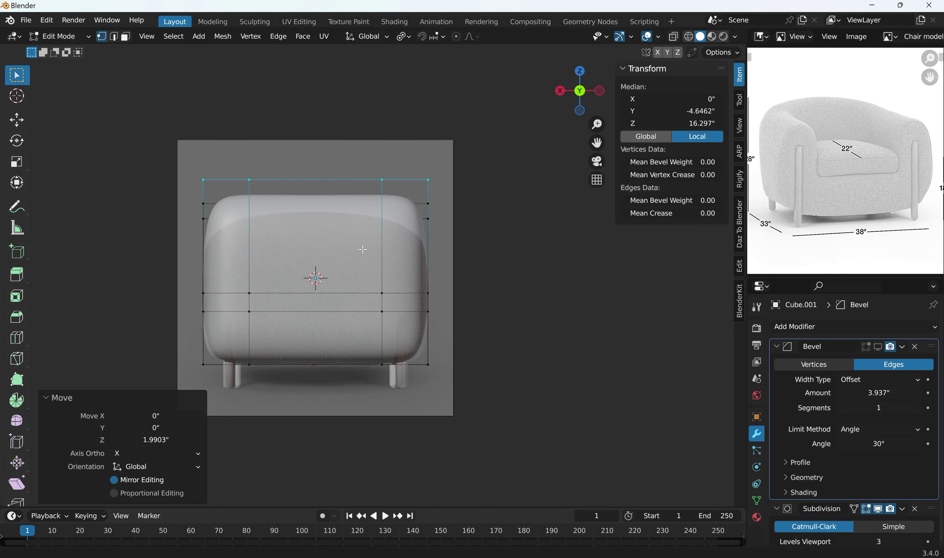
{"action": "scroll", "coordinate": [363, 245], "scroll_direction": "up", "scroll_amount": 1}
Clear the vertex selection and enable X-axis mirror editing for the body mesh
{"action": "left_click", "coordinate": [493, 203]}
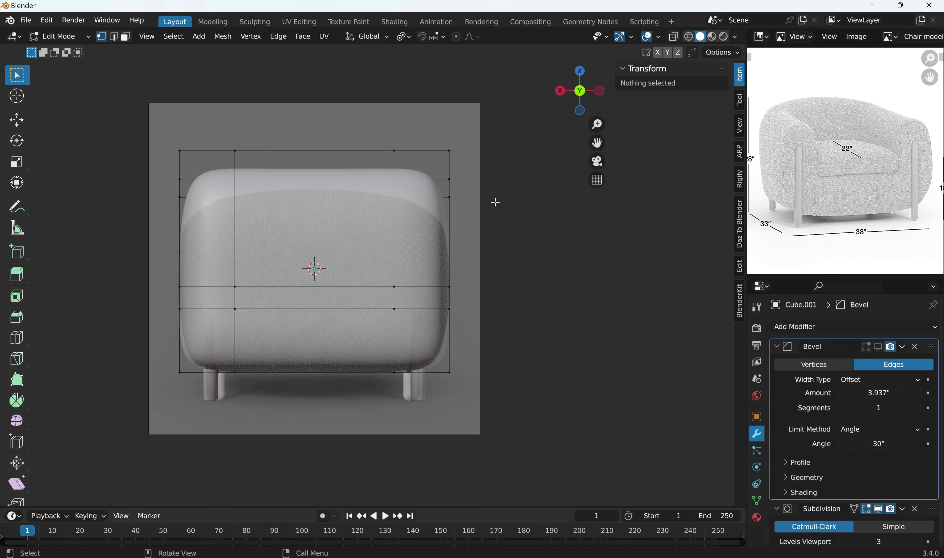
{"action": "left_click_drag", "start_coordinate": [417, 130], "coordinate": [490, 236]}
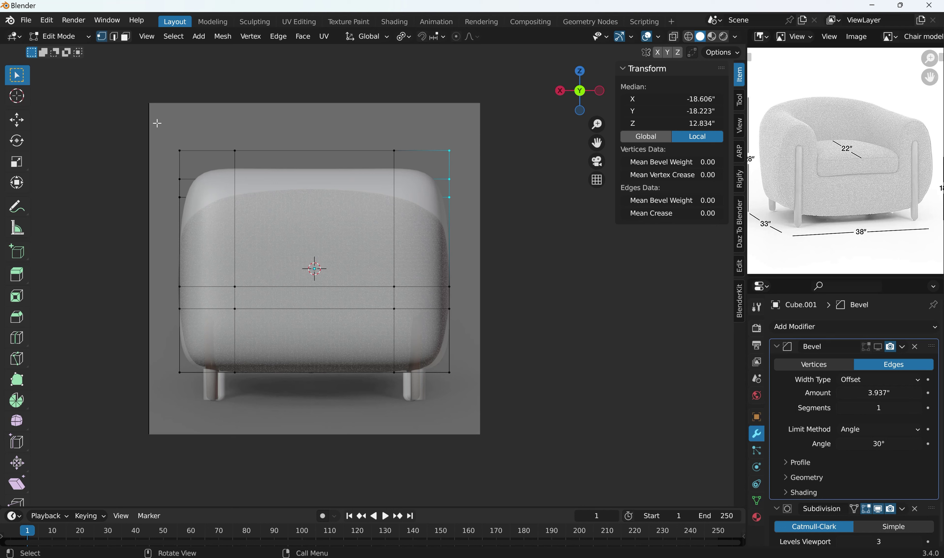
{"action": "left_click", "coordinate": [530, 260]}
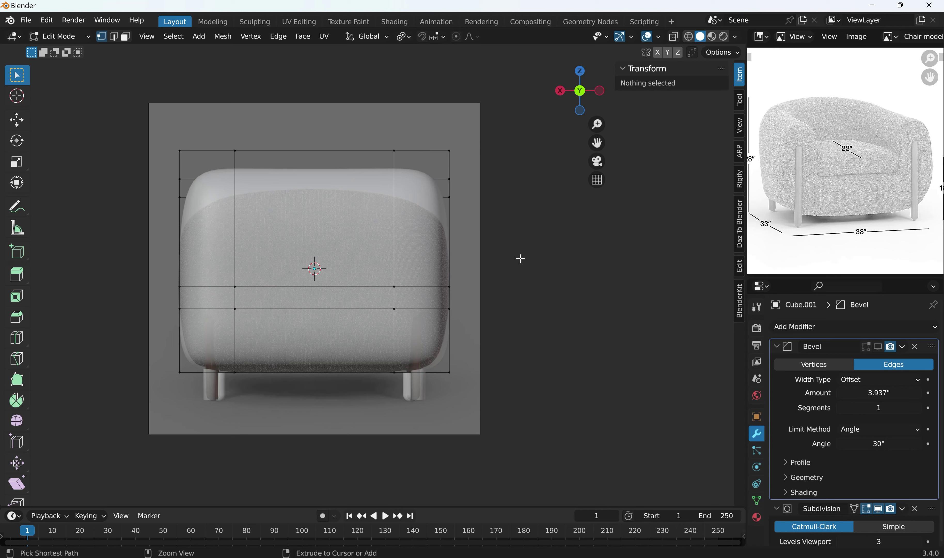
{"action": "key", "text": "ctrl+r"}
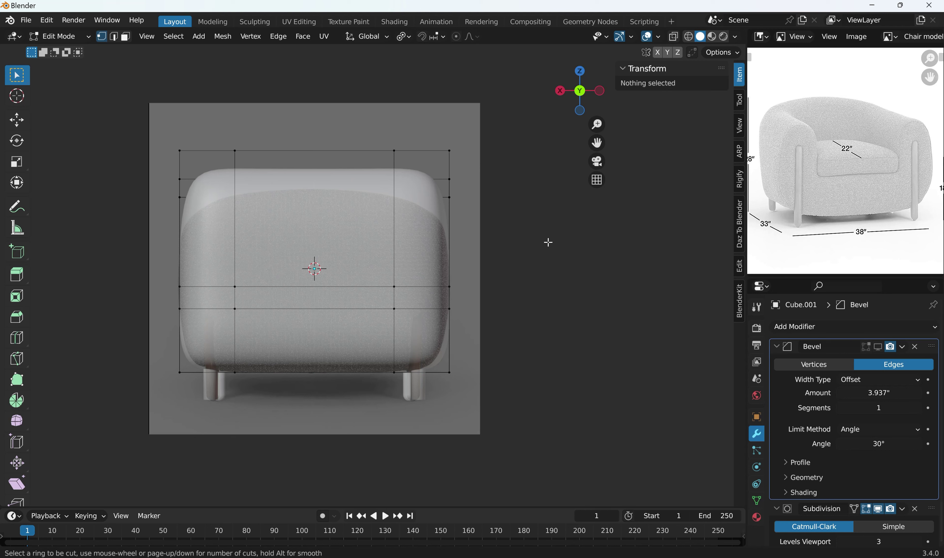
{"action": "left_click", "coordinate": [658, 52]}
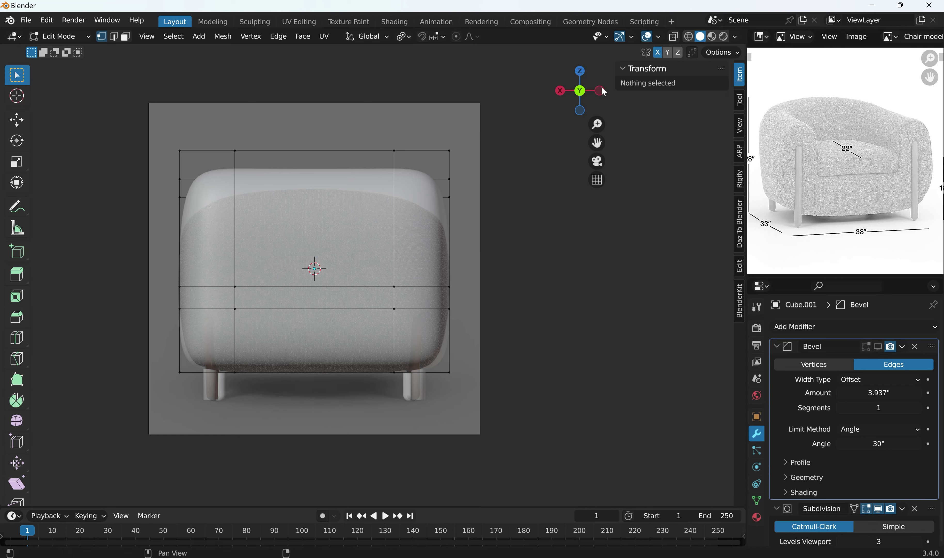
{"action": "left_click_drag", "start_coordinate": [405, 122], "coordinate": [479, 217]}
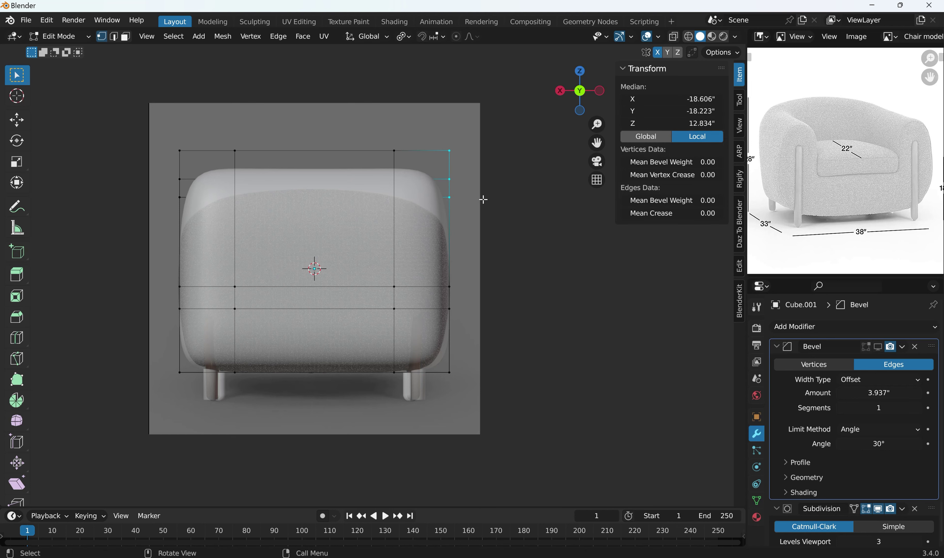
{"action": "key", "text": "g"}
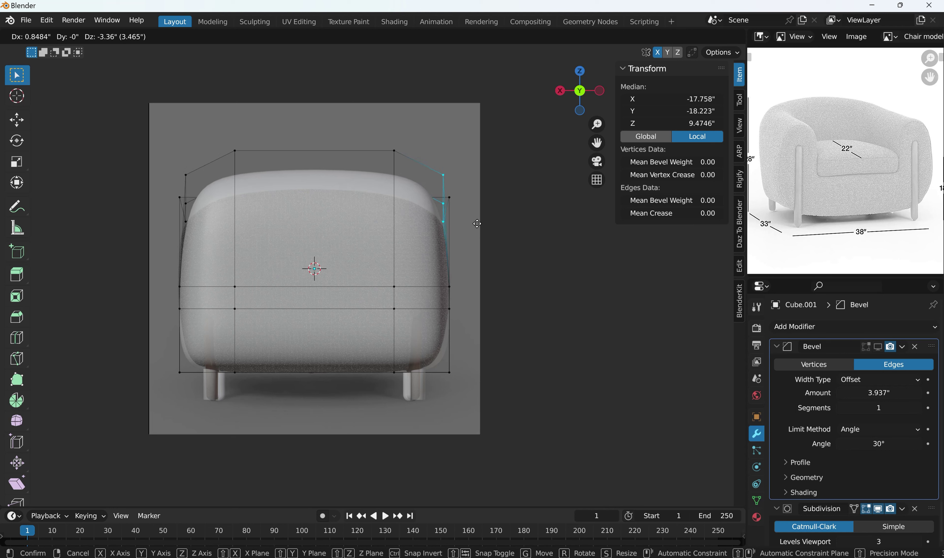
{"action": "right_click", "coordinate": [477, 223]}
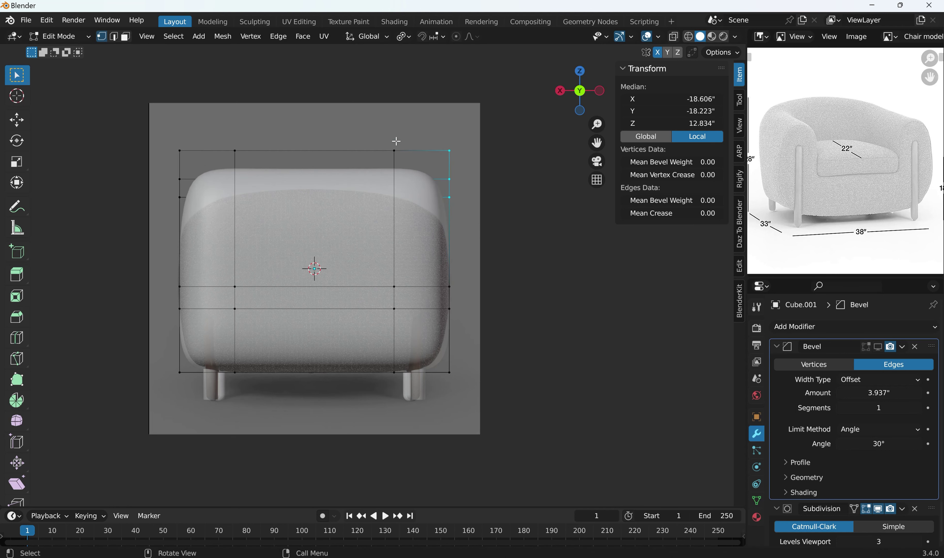
{"action": "left_click_drag", "start_coordinate": [382, 133], "coordinate": [508, 220]}
{"action": "key", "text": "g"}
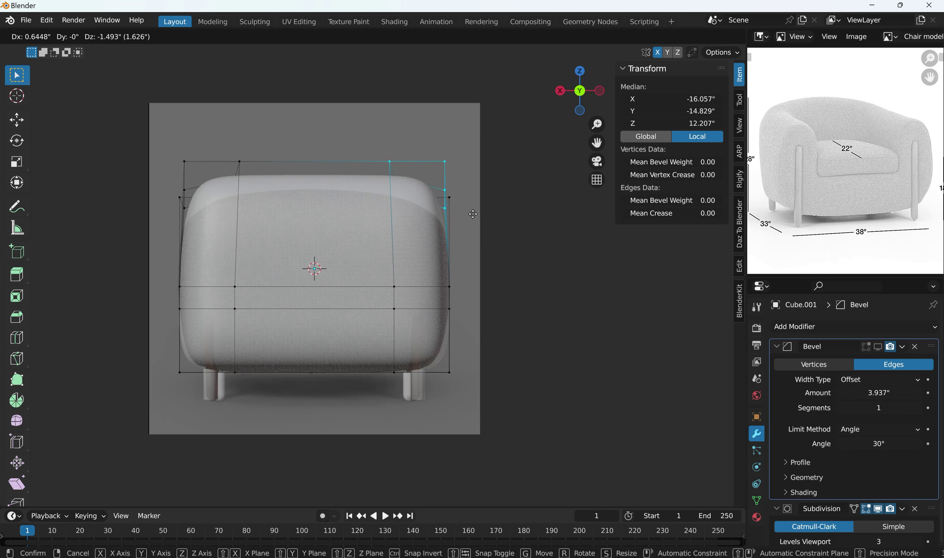
{"action": "key", "text": "Escape"}
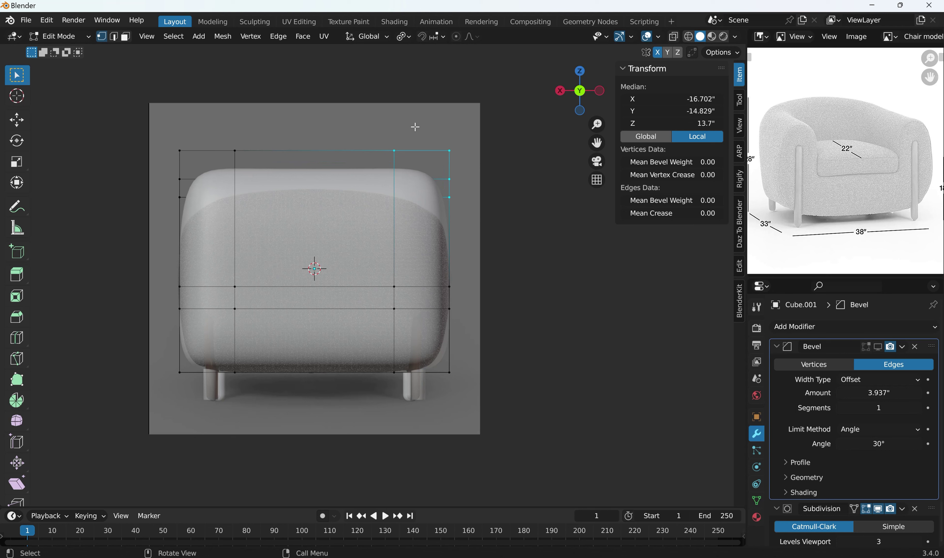
With X-ray on, select all upper vertices on one side of the body and lower them about 2.65" along Z
{"action": "key", "text": "alt+z"}
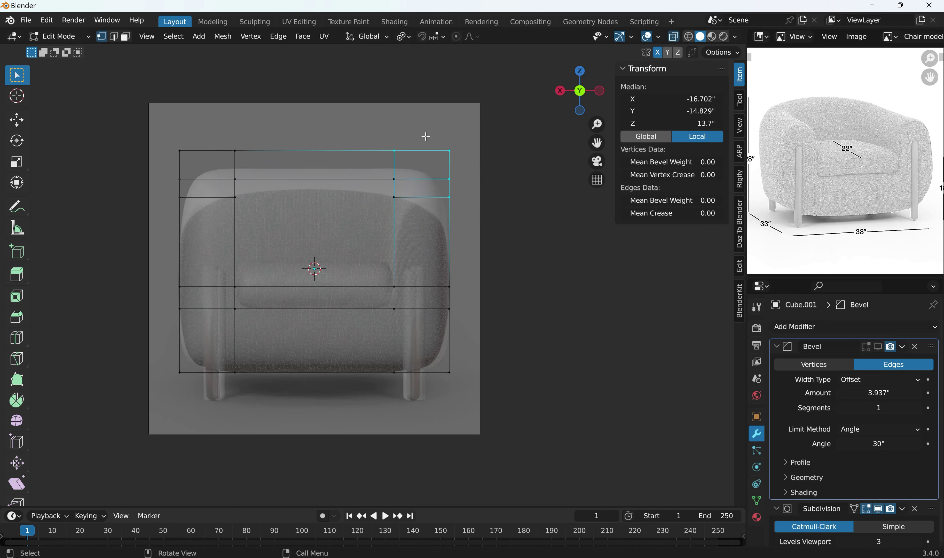
{"action": "left_click_drag", "start_coordinate": [381, 134], "coordinate": [486, 222]}
{"action": "key", "text": "g"}
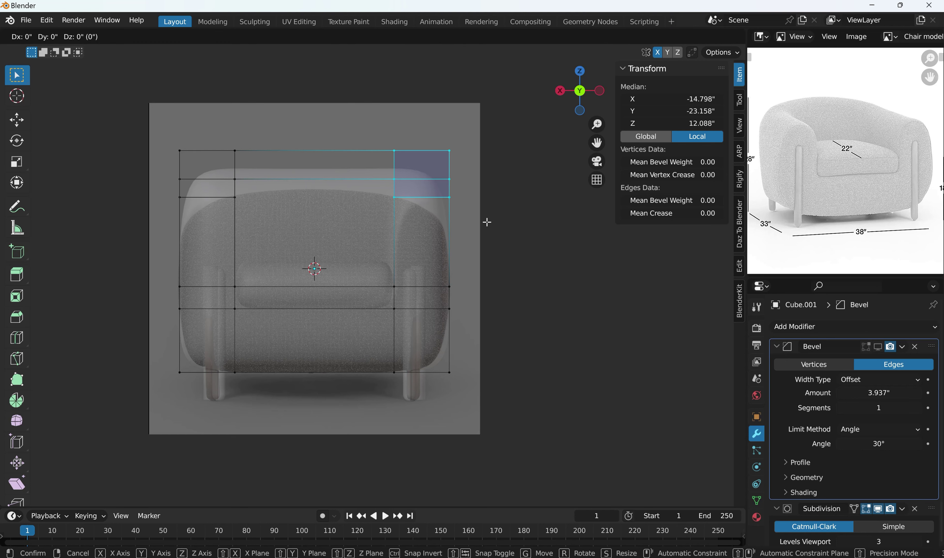
{"action": "key", "text": "z"}
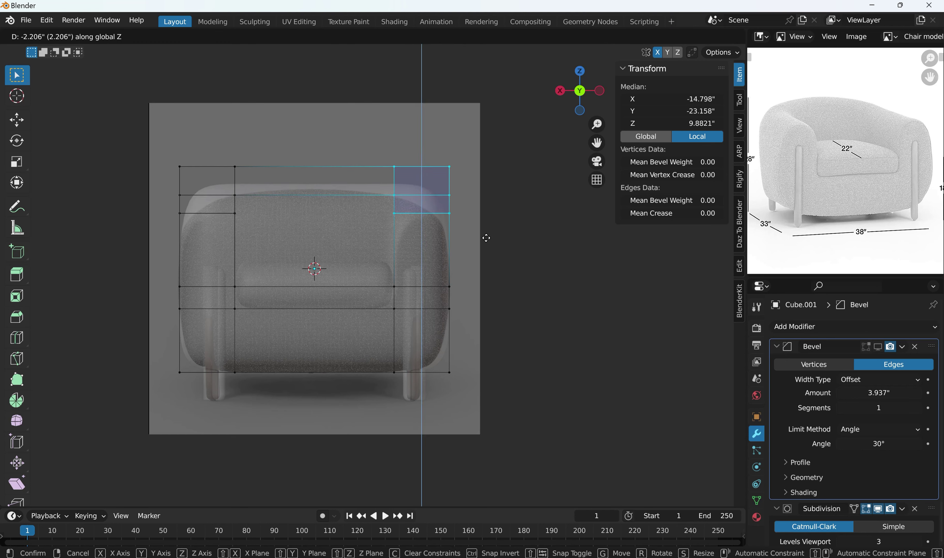
{"action": "left_click", "coordinate": [487, 241]}
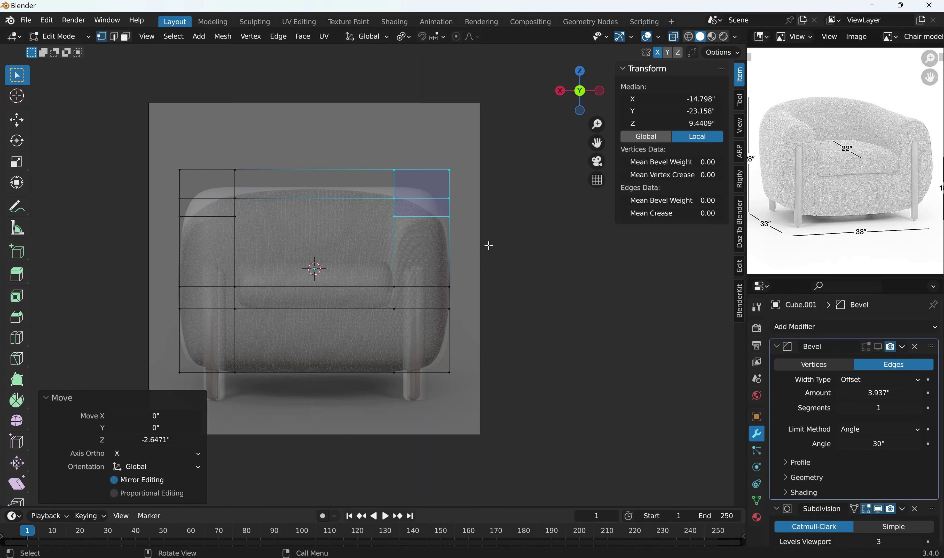
{"action": "left_click", "coordinate": [489, 245]}
{"action": "left_click_drag", "start_coordinate": [436, 163], "coordinate": [474, 191]}
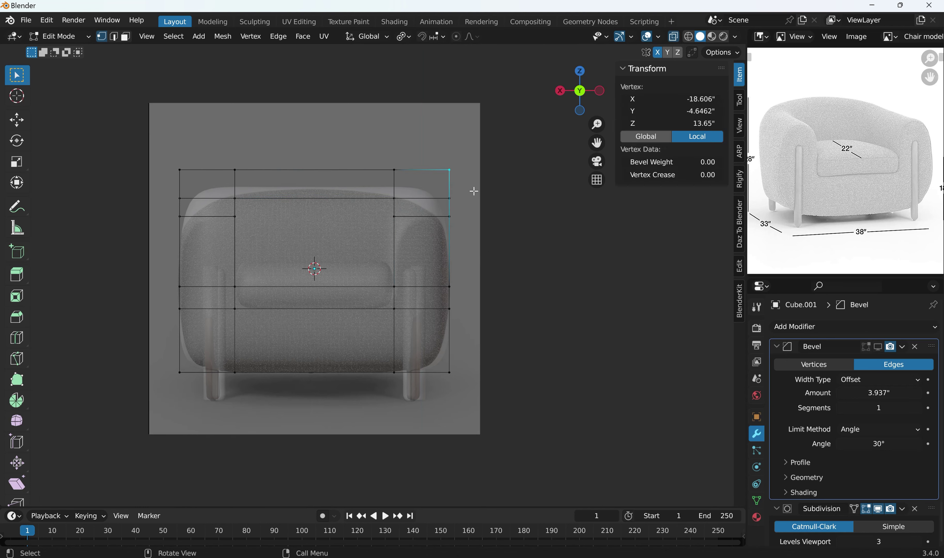
{"action": "key", "text": "g"}
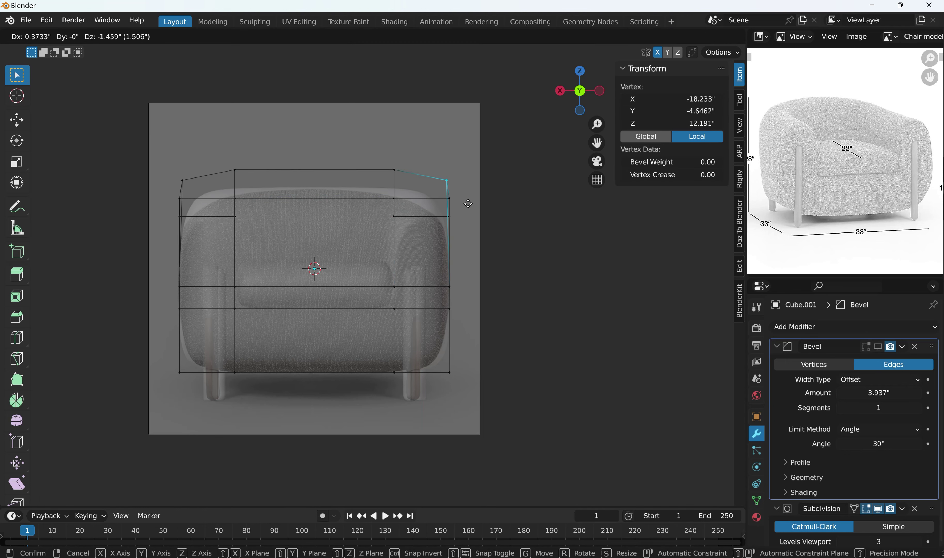
{"action": "right_click", "coordinate": [468, 208]}
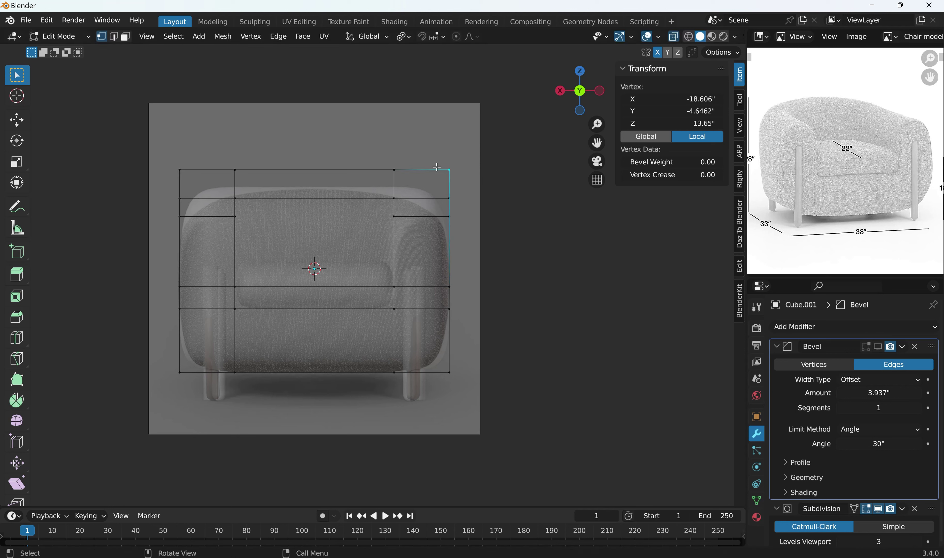
{"action": "left_click_drag", "start_coordinate": [428, 158], "coordinate": [482, 213]}
{"action": "key", "text": "g"}
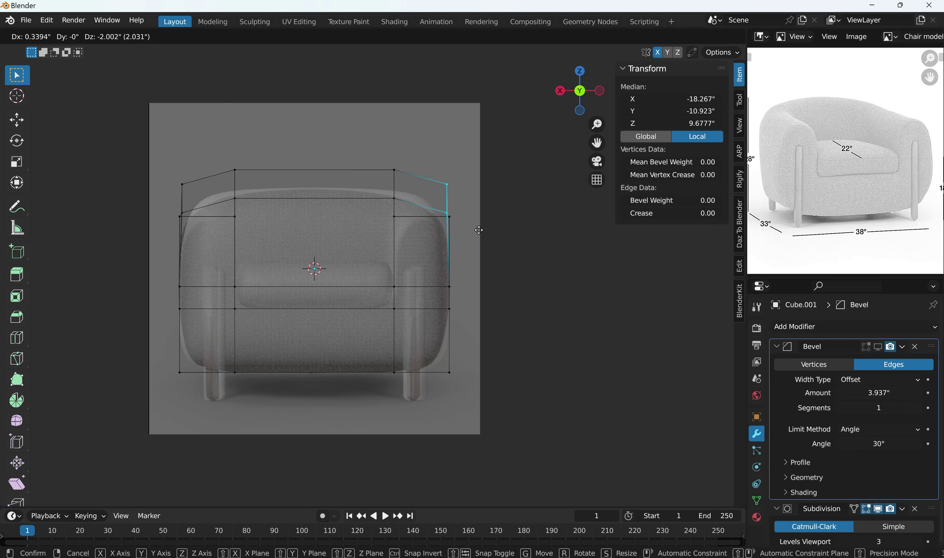
{"action": "right_click", "coordinate": [479, 230]}
Select the body's outermost upper vertices on one side and lower them about 4.21" along Z to round the shoulders
{"action": "left_click_drag", "start_coordinate": [432, 153], "coordinate": [489, 248]}
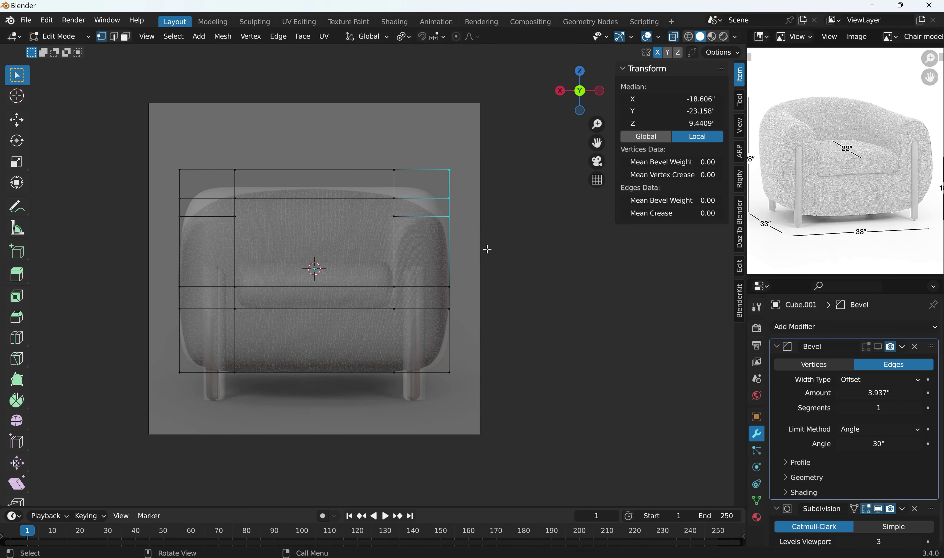
{"action": "key", "text": "g"}
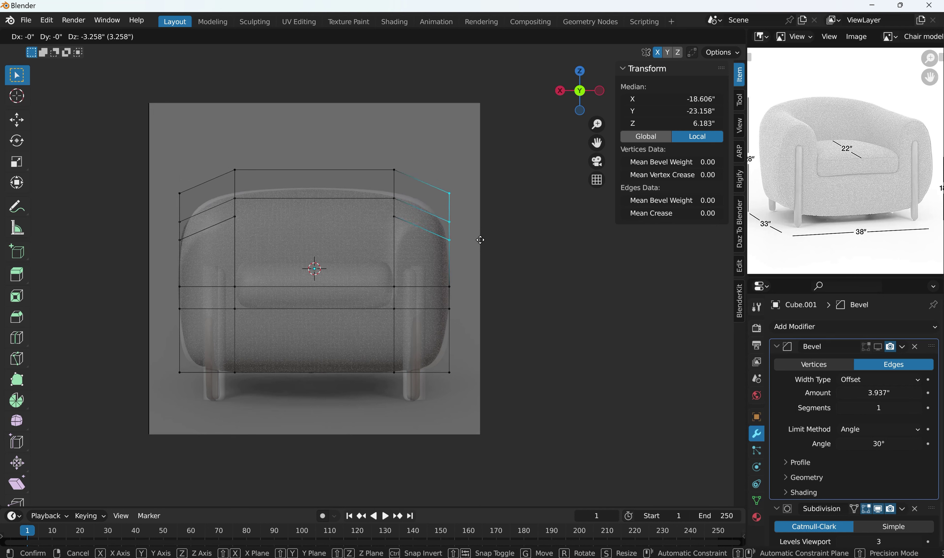
{"action": "key", "text": "z"}
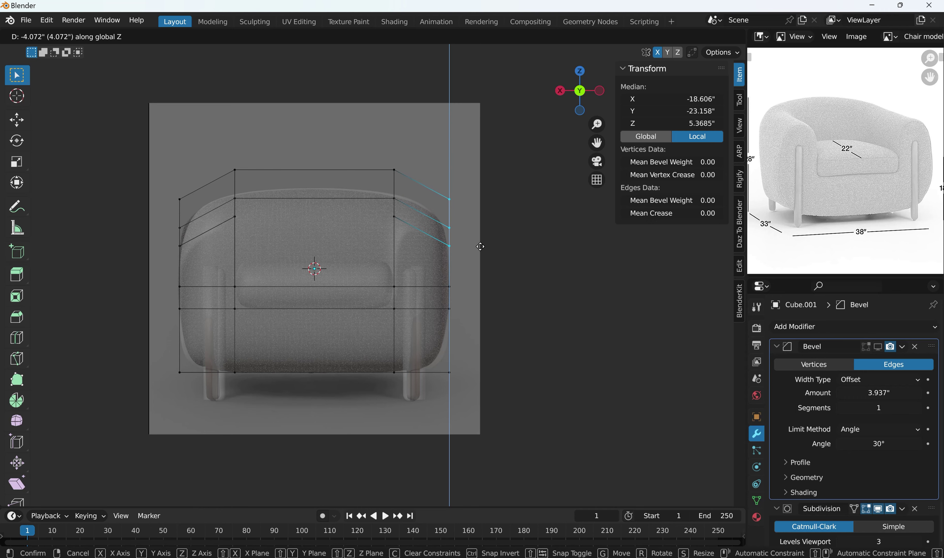
{"action": "left_click", "coordinate": [480, 247]}
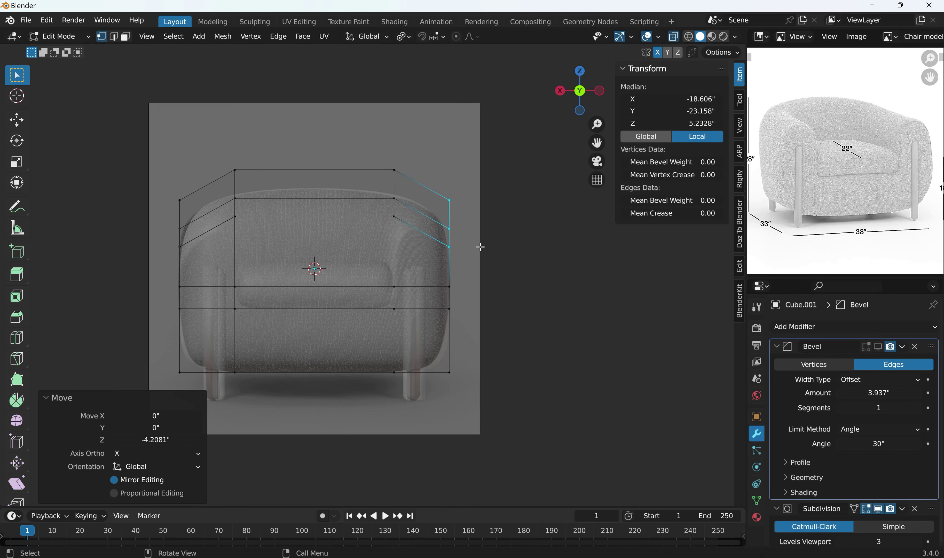
{"action": "middle_click_drag", "start_coordinate": [535, 227], "coordinate": [359, 248]}
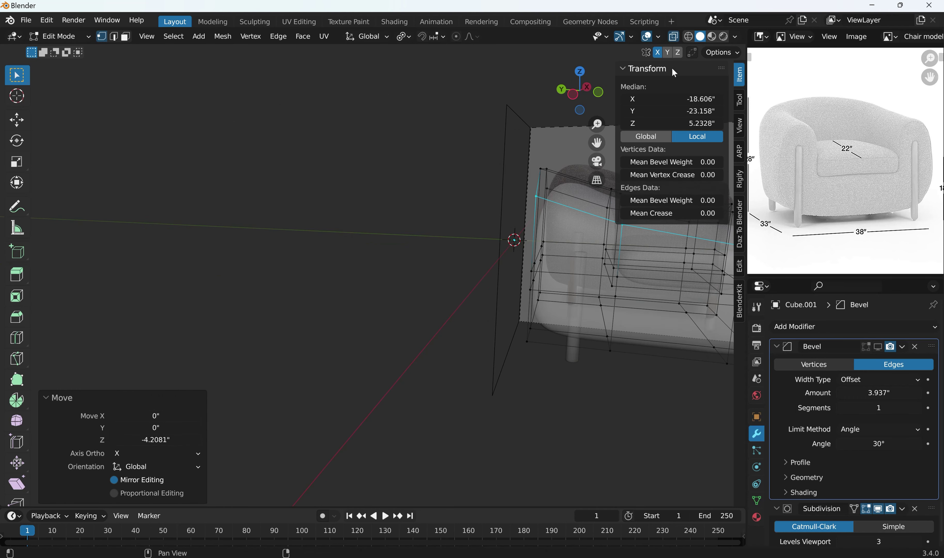
{"action": "middle_click_drag", "start_coordinate": [613, 63], "coordinate": [459, 208]}
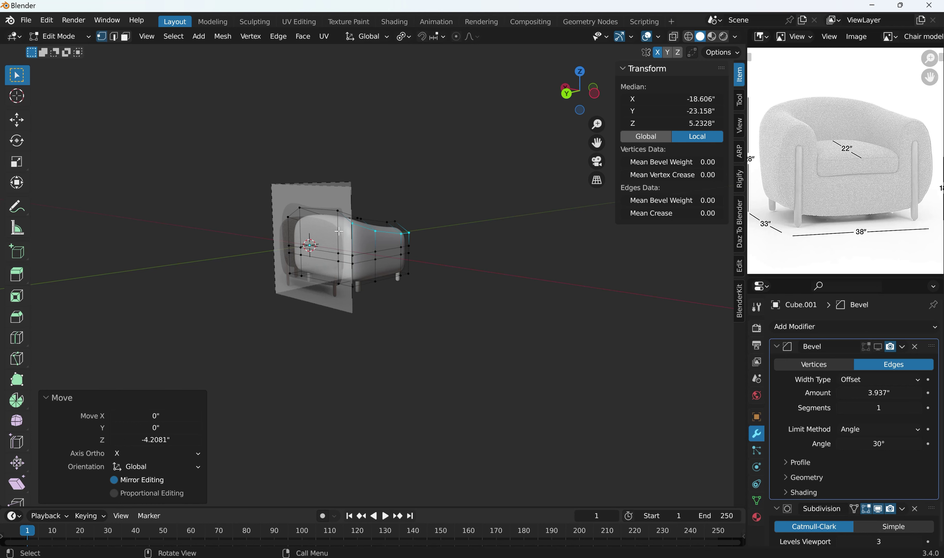
In the back view, select the body's lower outer corner vertices and move them about 0.73" inward and 0.34" up
{"action": "key", "text": "ctrl+KP_1"}
{"action": "scroll", "coordinate": [302, 263], "scroll_direction": "up", "scroll_amount": 2}
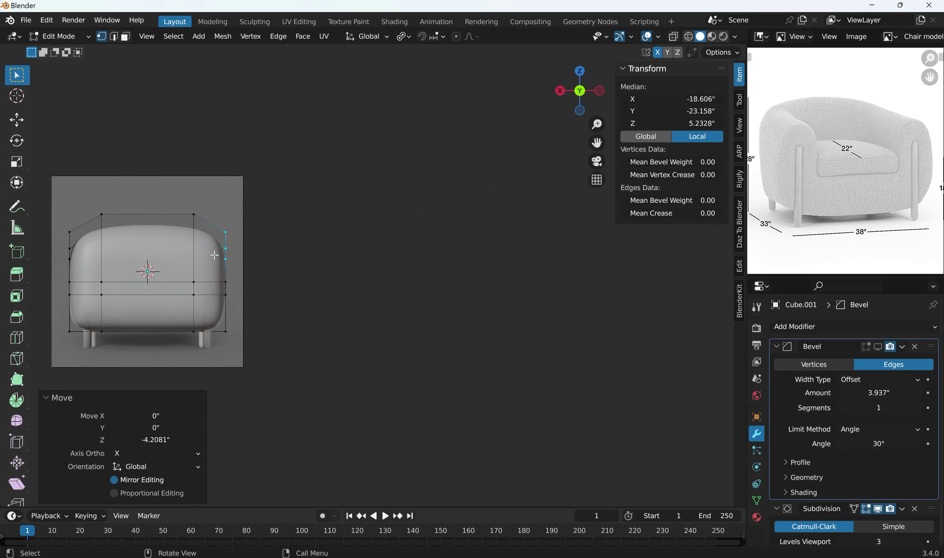
{"action": "middle_click_drag", "start_coordinate": [210, 257], "coordinate": [516, 221], "text": "shift"}
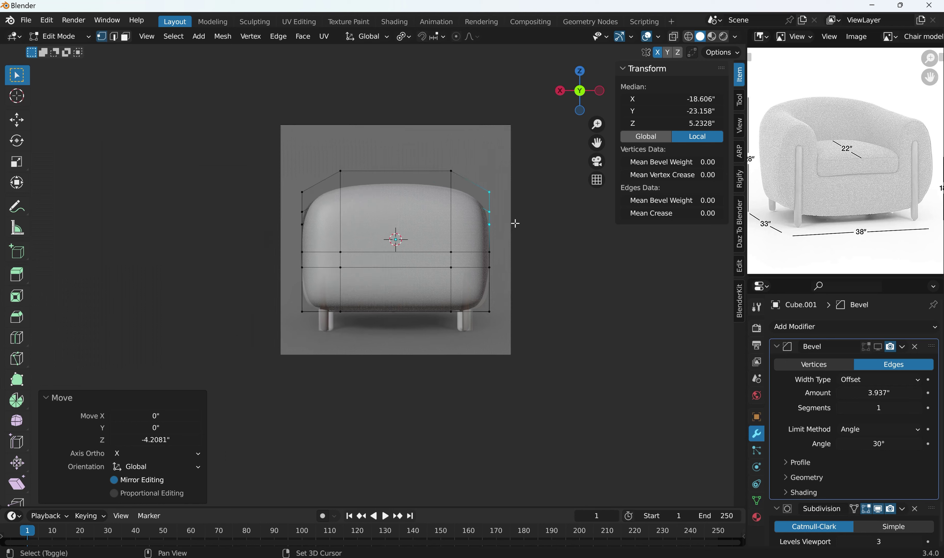
{"action": "left_click", "coordinate": [675, 35]}
{"action": "left_click", "coordinate": [673, 34]}
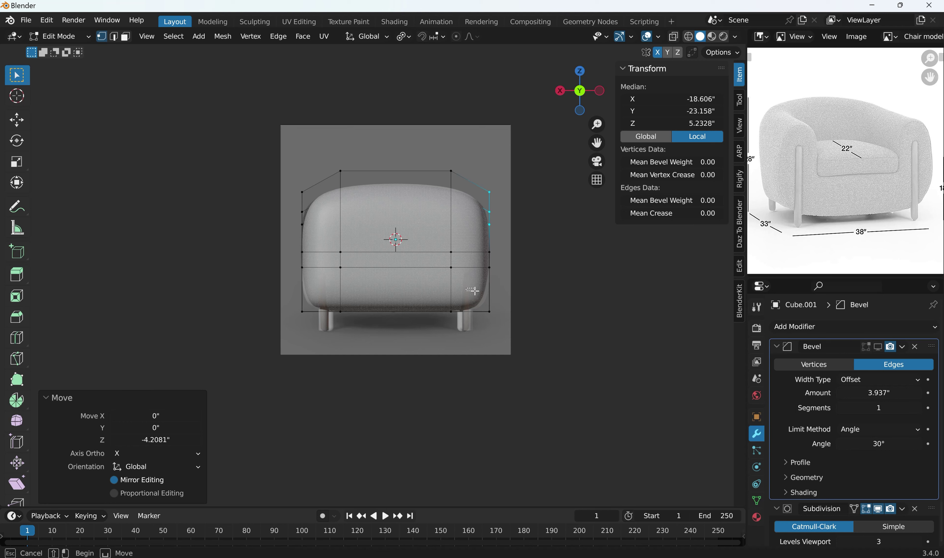
{"action": "key", "text": "alt+a"}
{"action": "left_click", "coordinate": [673, 36]}
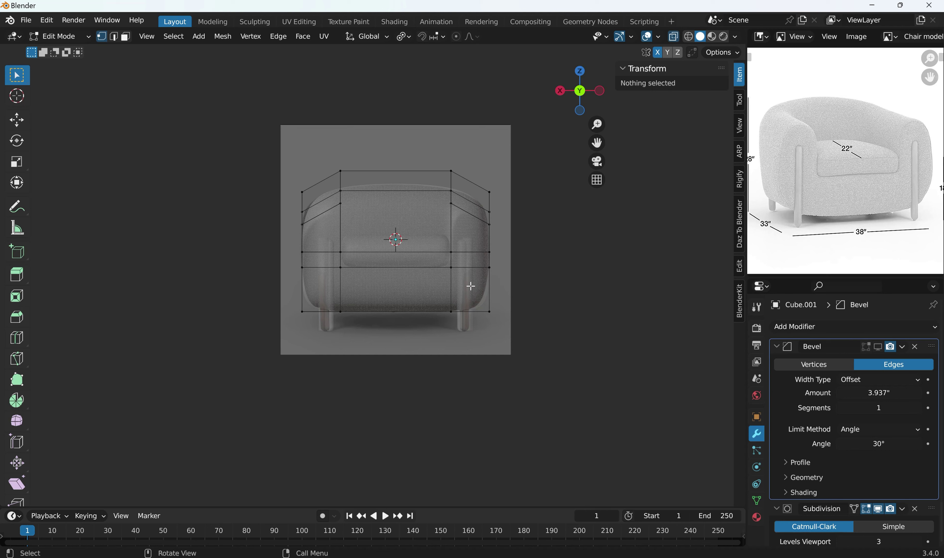
{"action": "left_click_drag", "start_coordinate": [470, 286], "coordinate": [508, 313]}
{"action": "key", "text": "g"}
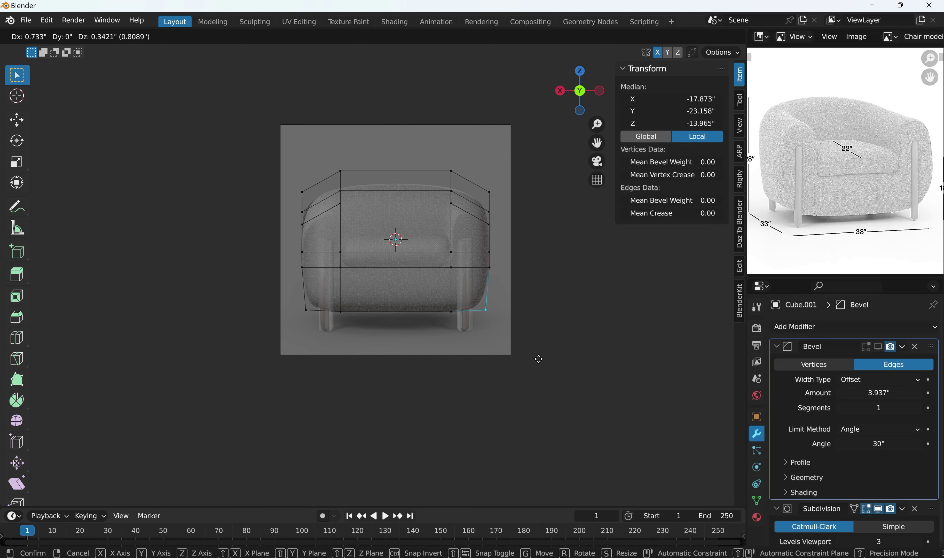
{"action": "left_click", "coordinate": [539, 359]}
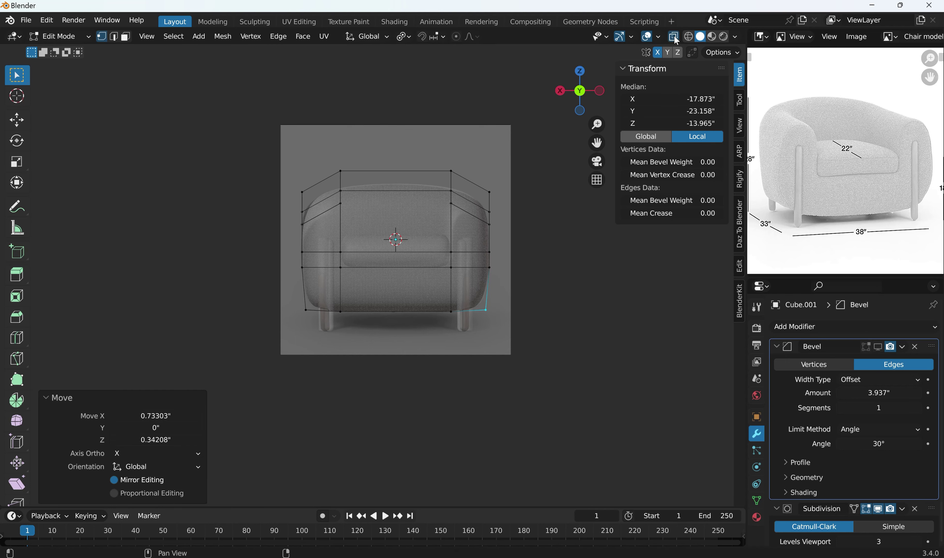
Leave mesh editing and examine the reshaped chair from the front and from several angles
{"action": "key", "text": "Tab"}
{"action": "middle_click_drag", "start_coordinate": [478, 161], "coordinate": [531, 220]}
{"action": "left_click", "coordinate": [531, 257]}
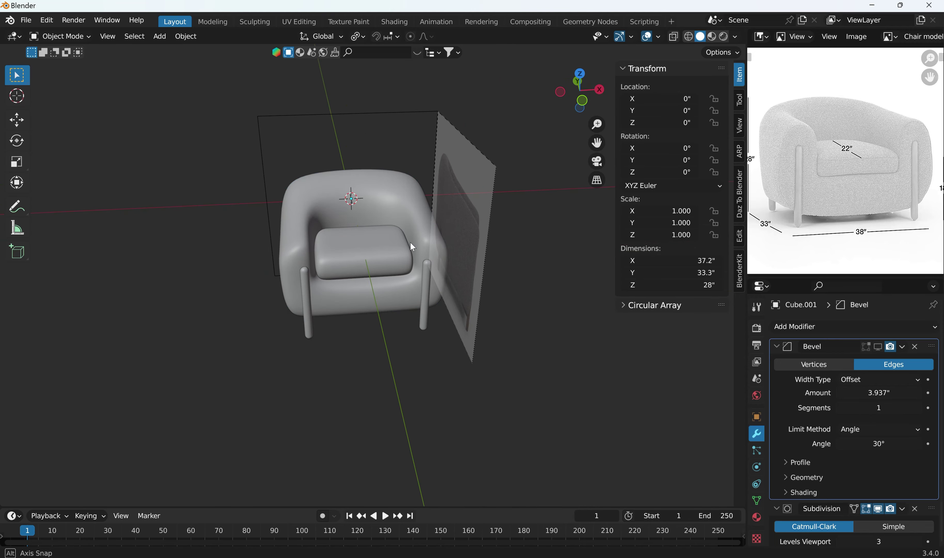
{"action": "middle_click_drag", "start_coordinate": [410, 242], "coordinate": [444, 240]}
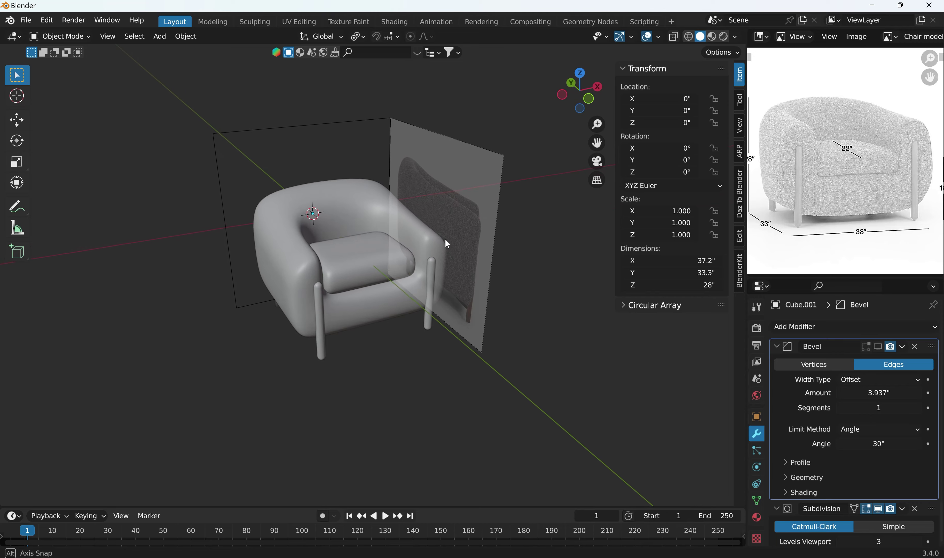
{"action": "scroll", "coordinate": [357, 249], "scroll_direction": "up", "scroll_amount": 3}
{"action": "middle_click_drag", "start_coordinate": [357, 251], "coordinate": [316, 250]}
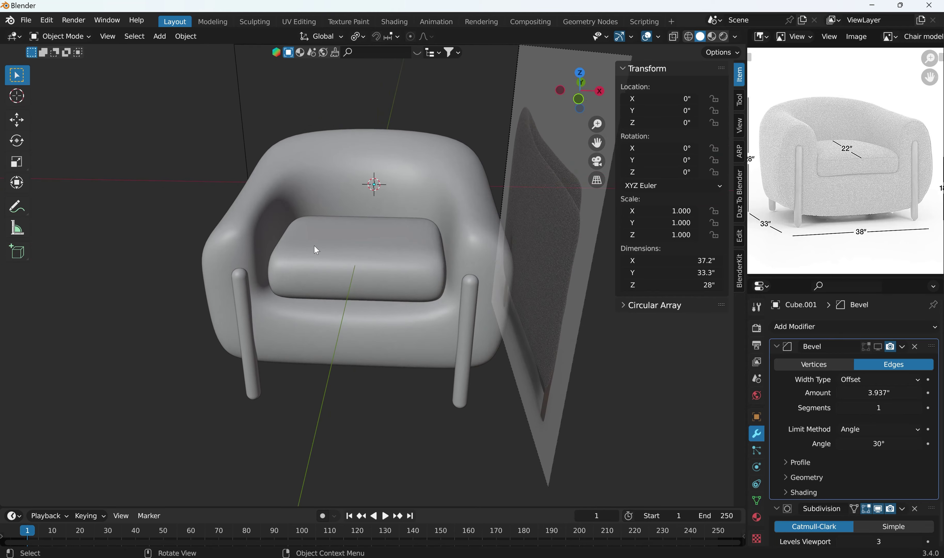
{"action": "left_click", "coordinate": [470, 214]}
{"action": "middle_click_drag", "start_coordinate": [439, 259], "coordinate": [454, 229]}
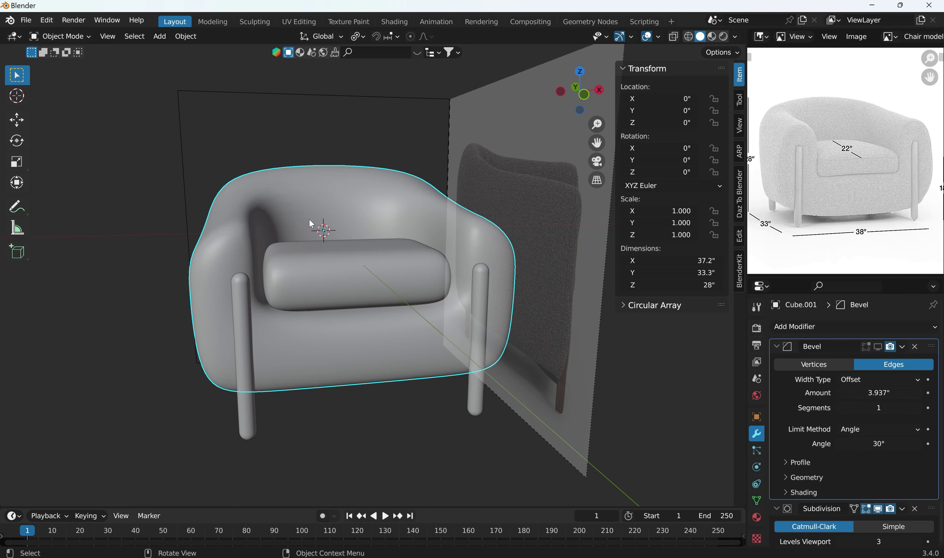
Select the inner upper vertices of one armrest and the adjoining backrest vertex, and lower them about 3.84" along Z
{"action": "key", "text": "grave"}
{"action": "key", "text": "Escape"}
{"action": "key", "text": "Tab"}
{"action": "middle_click_drag", "start_coordinate": [285, 234], "coordinate": [265, 234]}
{"action": "key", "text": "KP_1"}
{"action": "key", "text": "b"}
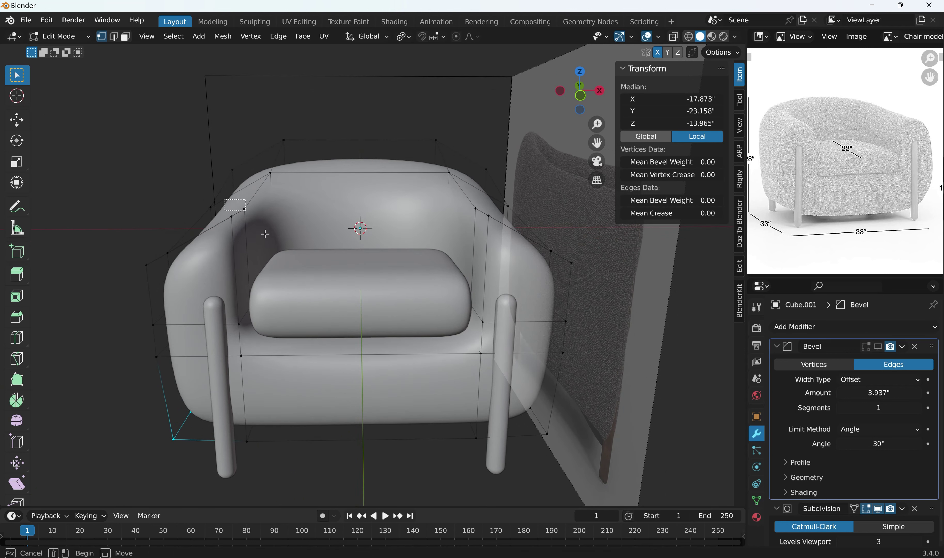
{"action": "left_click_drag", "start_coordinate": [225, 199], "coordinate": [245, 210]}
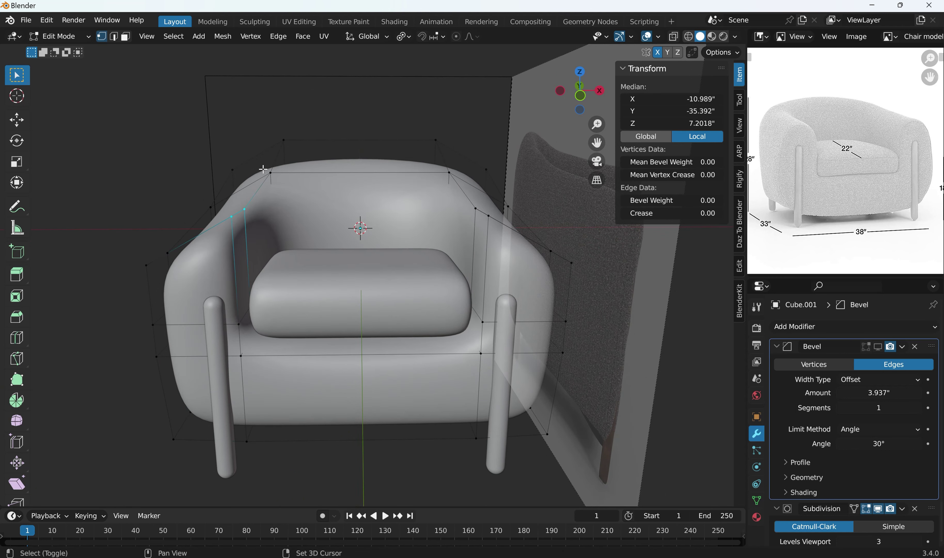
{"action": "left_click", "coordinate": [279, 205], "text": "shift"}
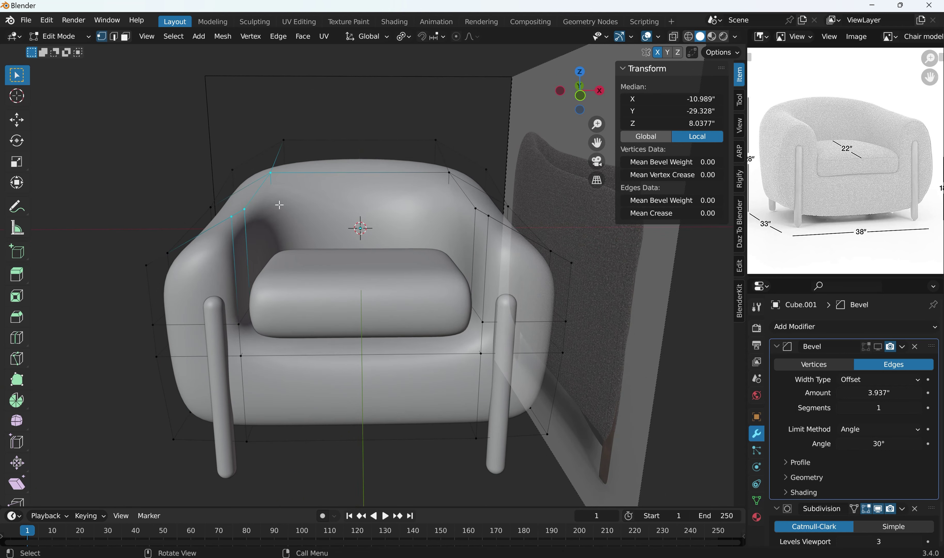
{"action": "key", "text": "KP_0"}
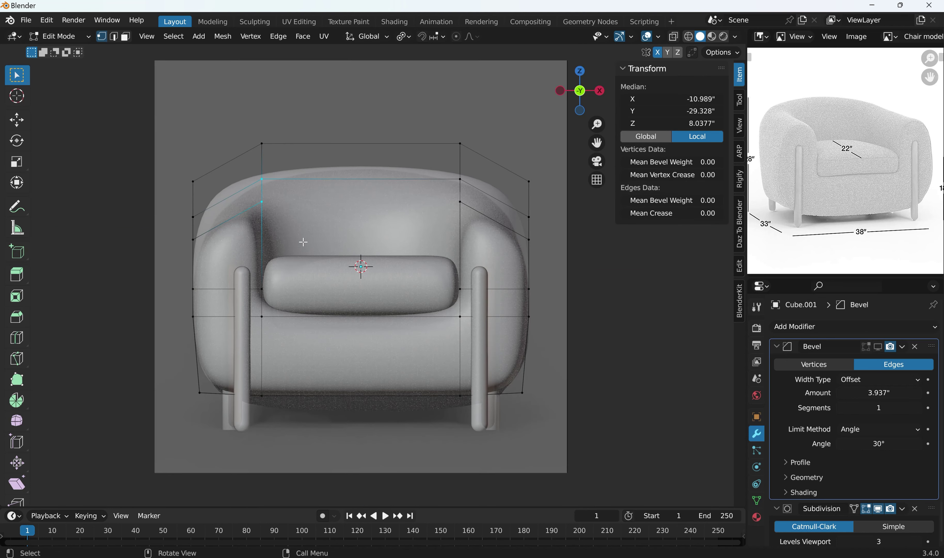
{"action": "key", "text": "g"}
{"action": "key", "text": "z"}
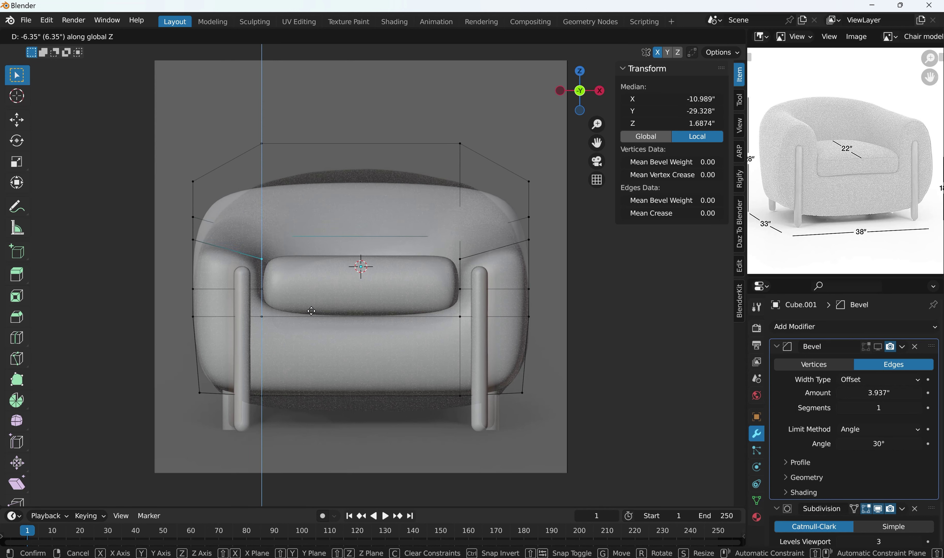
{"action": "left_click", "coordinate": [309, 297]}
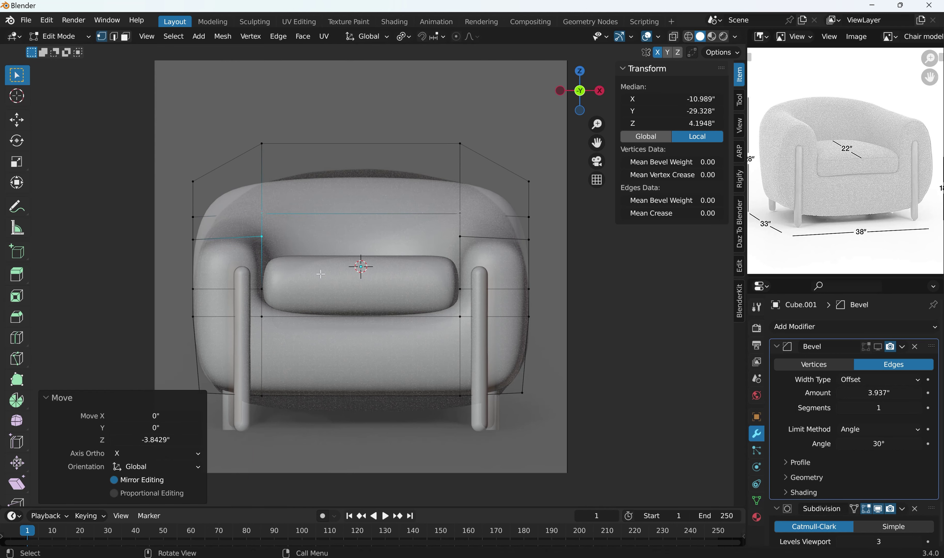
Hide the overlays to examine the chair's front and side shape, and show them again to compare with the side reference
{"action": "left_click", "coordinate": [646, 36]}
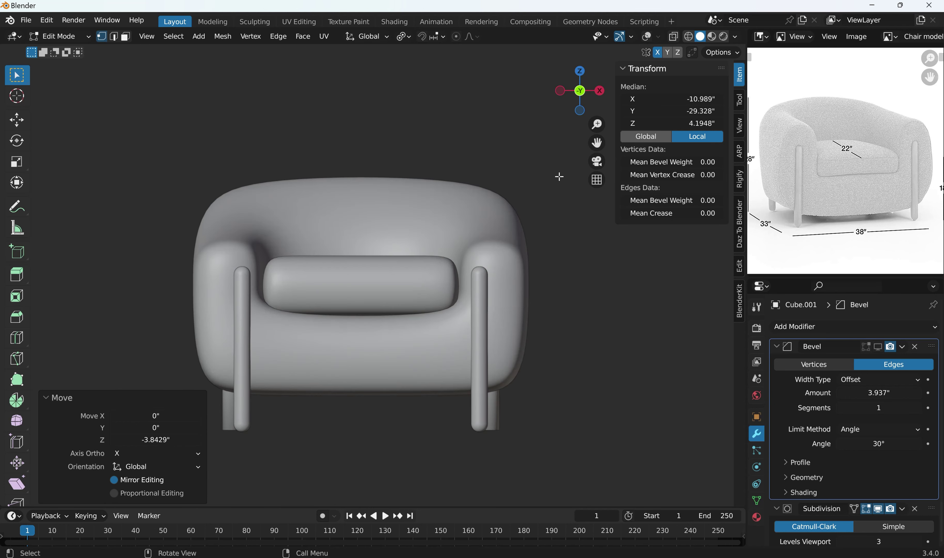
{"action": "middle_click_drag", "start_coordinate": [492, 179], "coordinate": [457, 252]}
{"action": "scroll", "coordinate": [434, 245], "scroll_direction": "down", "scroll_amount": 3}
{"action": "scroll", "coordinate": [415, 175], "scroll_direction": "down", "scroll_amount": 3}
{"action": "scroll", "coordinate": [369, 227], "scroll_direction": "down", "scroll_amount": 1}
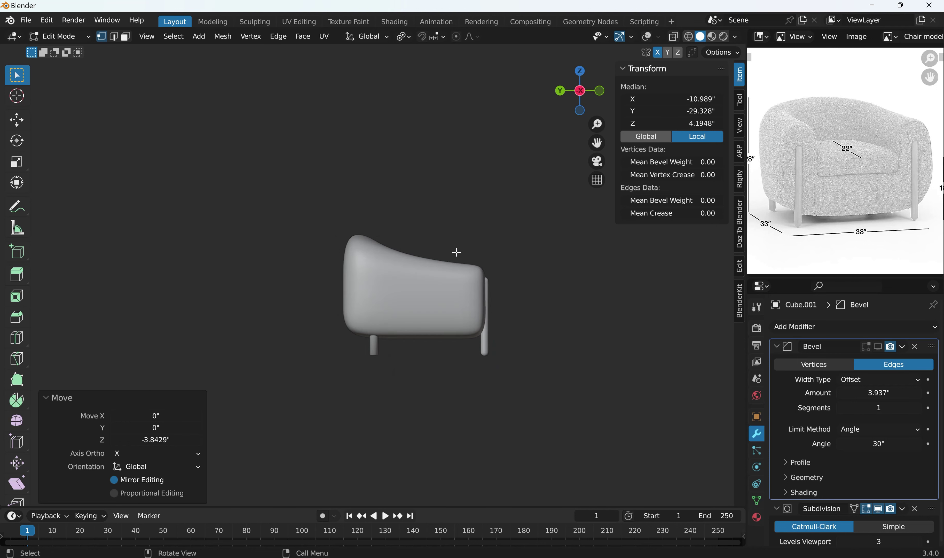
{"action": "key", "text": "Tab"}
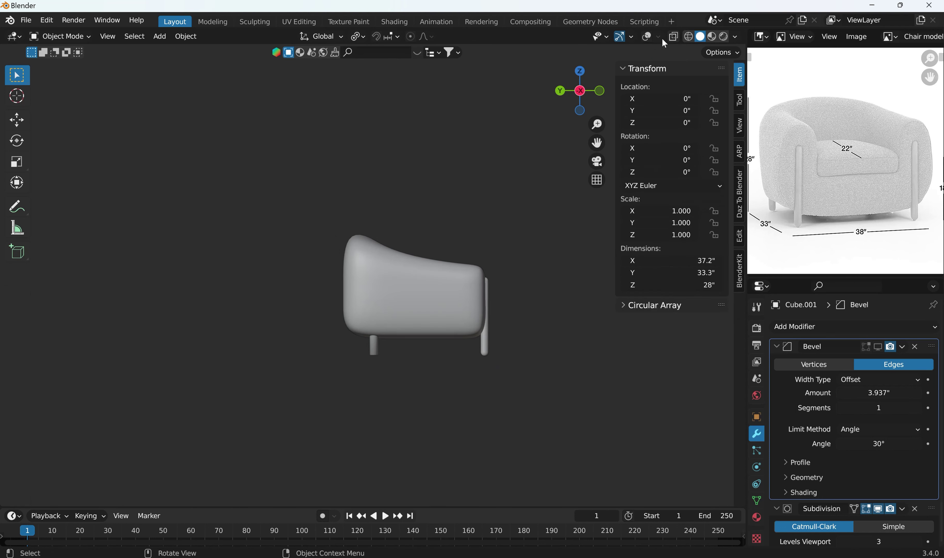
{"action": "left_click", "coordinate": [647, 37]}
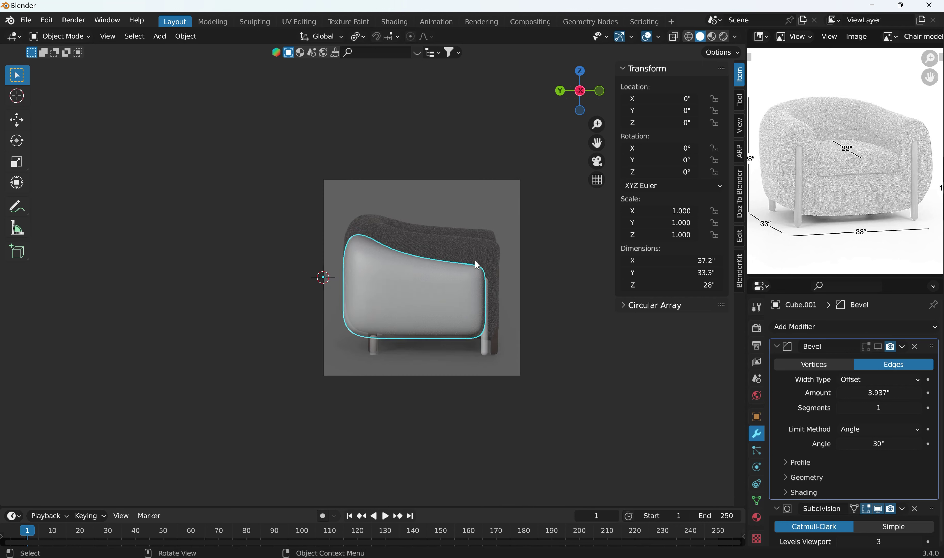
In the side view, select all of the body's upper vertices, including those hidden behind, and raise them about 3.32" along Z
{"action": "key", "text": "Tab"}
{"action": "left_click_drag", "start_coordinate": [316, 207], "coordinate": [354, 177]}
{"action": "left_click", "coordinate": [674, 36]}
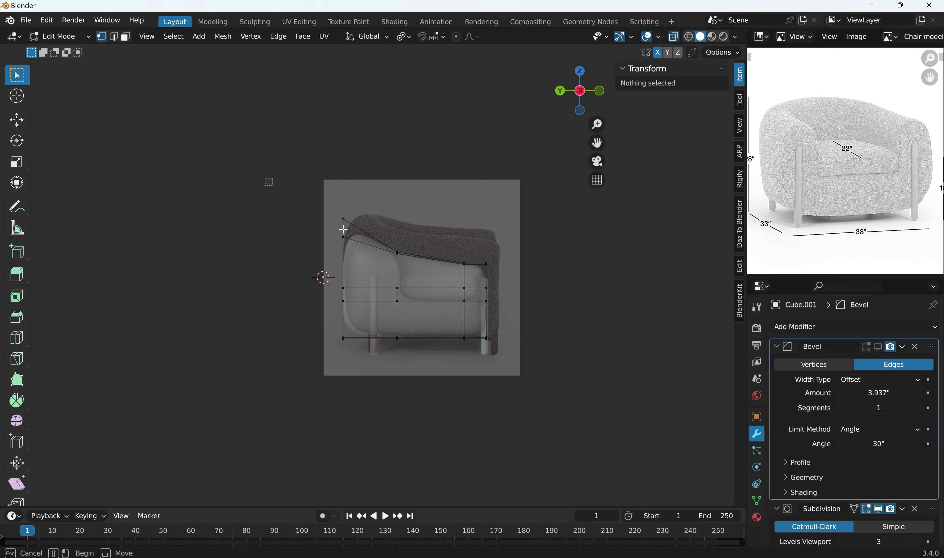
{"action": "left_click_drag", "start_coordinate": [264, 177], "coordinate": [513, 272]}
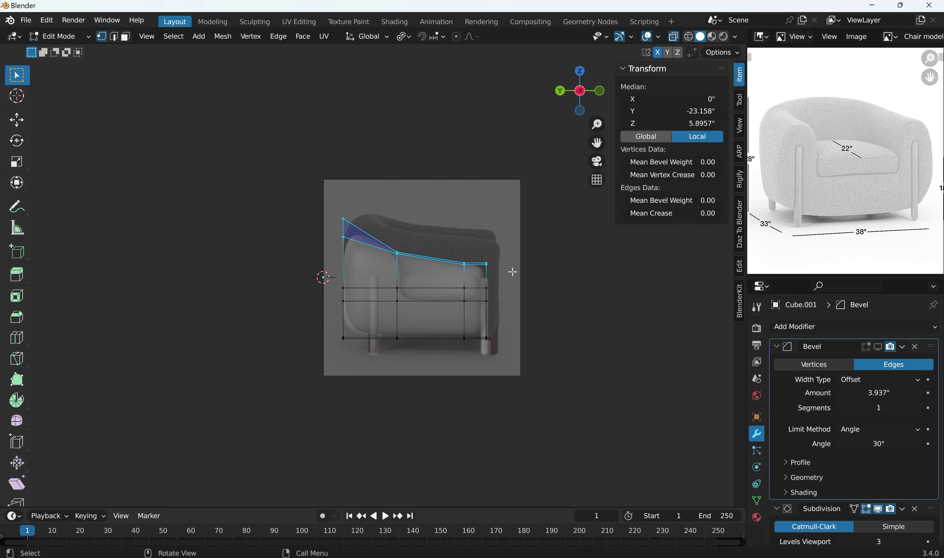
{"action": "key", "text": "g"}
{"action": "key", "text": "z"}
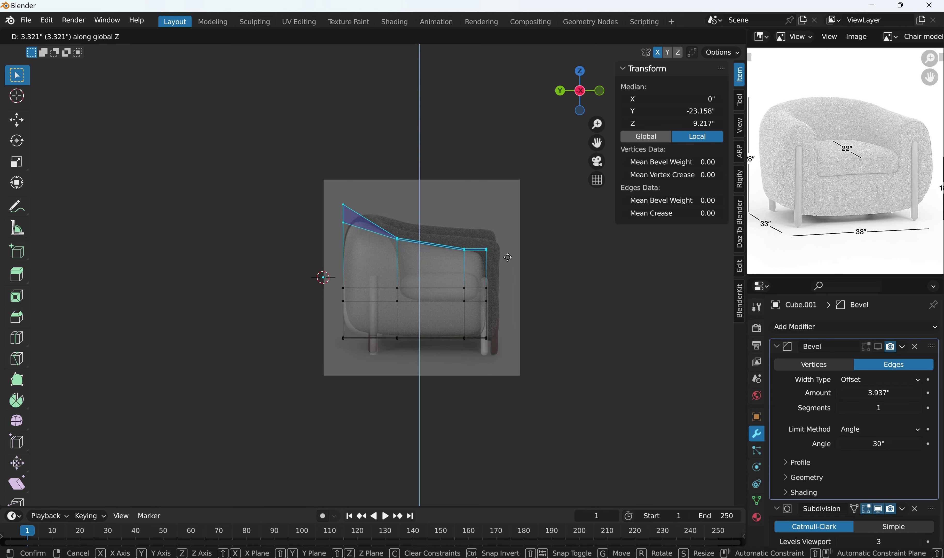
{"action": "left_click", "coordinate": [508, 257]}
{"action": "middle_click_drag", "start_coordinate": [439, 254], "coordinate": [232, 232]}
{"action": "left_click", "coordinate": [289, 225]}
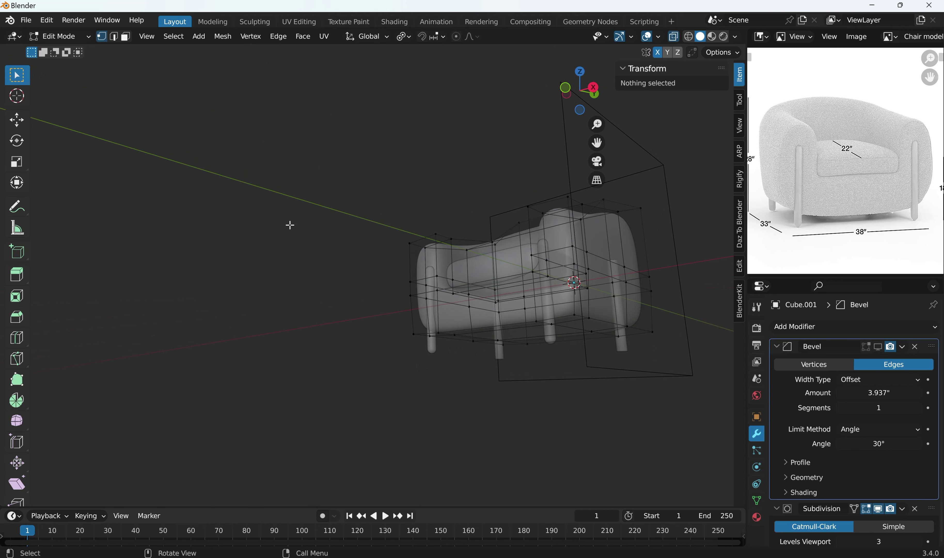
{"action": "left_click", "coordinate": [673, 38]}
Leave mesh editing and examine the raised body from the front and from above
{"action": "middle_click_drag", "start_coordinate": [422, 149], "coordinate": [447, 232]}
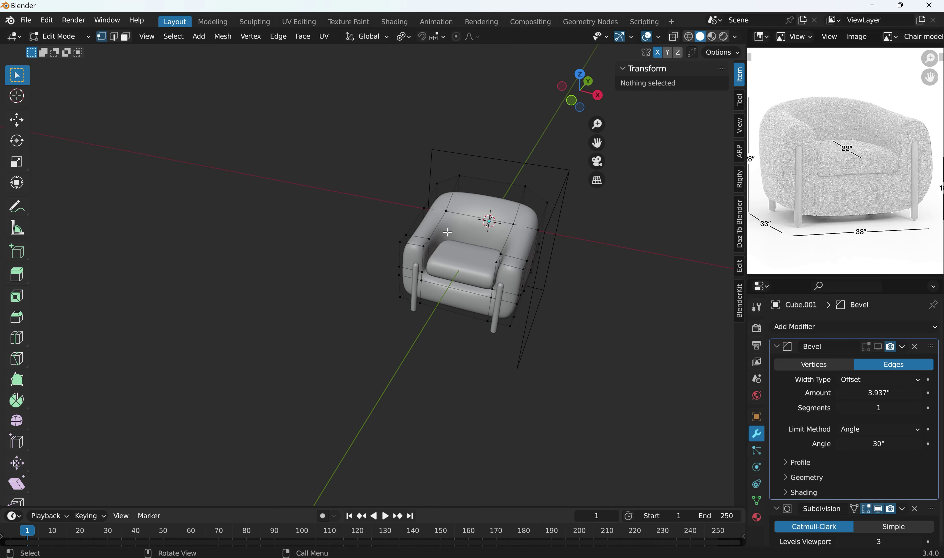
{"action": "key", "text": "Tab"}
{"action": "middle_click_drag", "start_coordinate": [367, 195], "coordinate": [417, 192]}
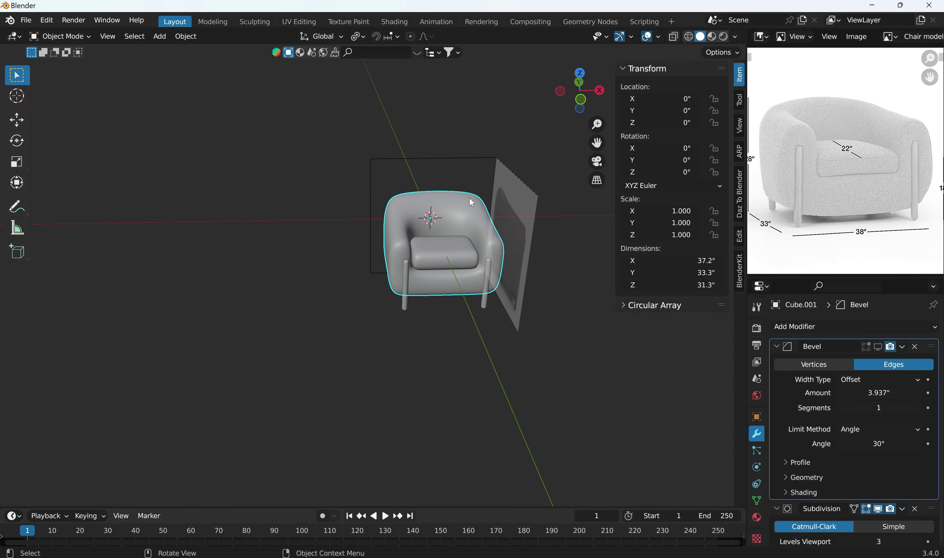
{"action": "scroll", "coordinate": [469, 198], "scroll_direction": "up", "scroll_amount": 4}
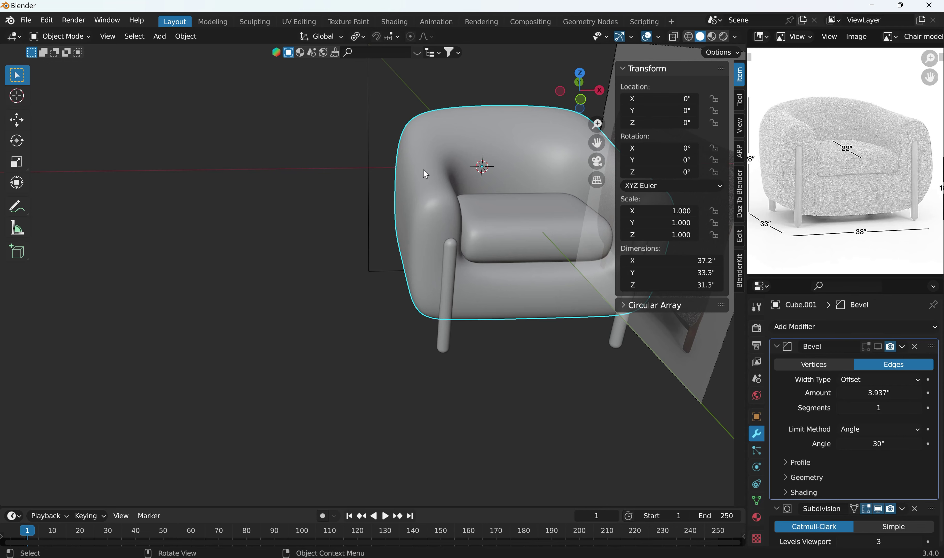
{"action": "middle_click_drag", "start_coordinate": [402, 170], "coordinate": [241, 223], "text": "shift"}
{"action": "scroll", "coordinate": [308, 213], "scroll_direction": "up", "scroll_amount": 2}
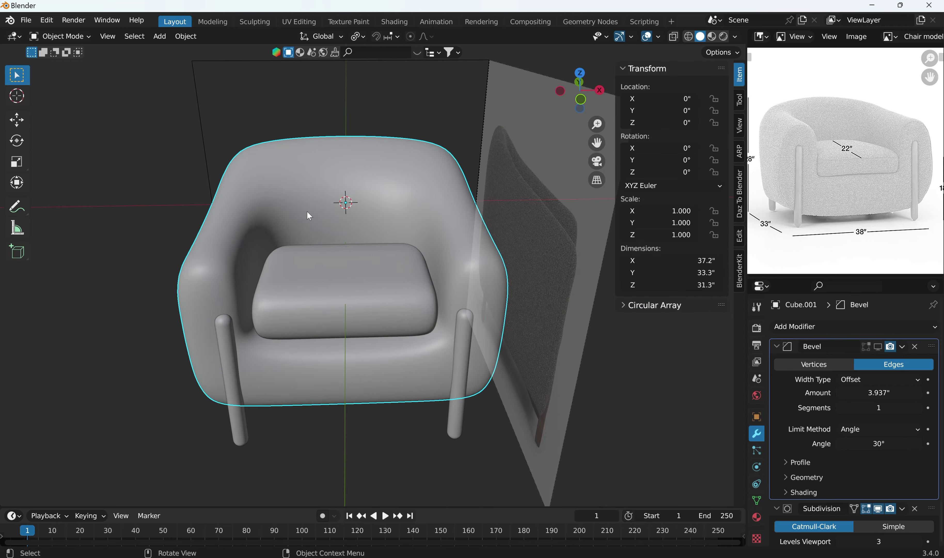
Compare the chair's armrest and backrest shape with the reference photo, examining both up close
{"action": "scroll", "coordinate": [849, 168], "scroll_direction": "up", "scroll_amount": 6}
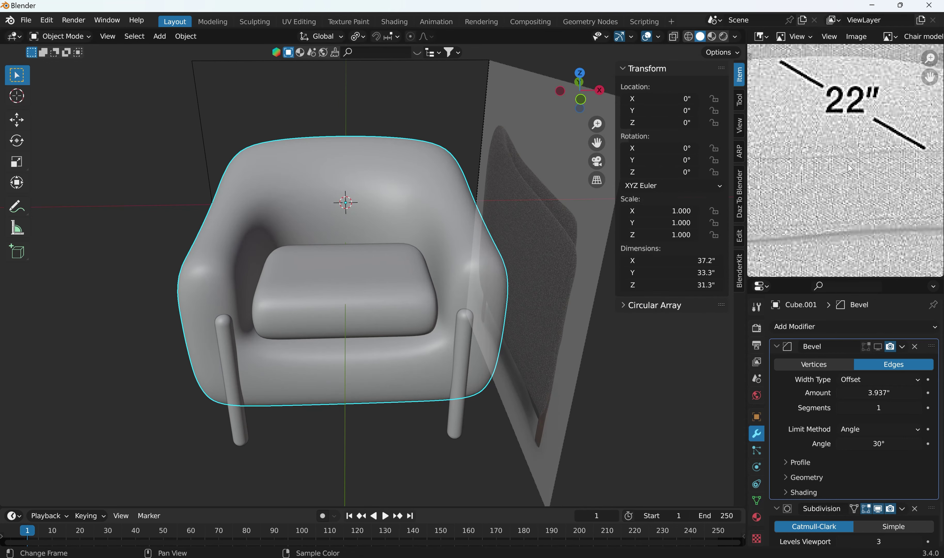
{"action": "scroll", "coordinate": [849, 165], "scroll_direction": "up", "scroll_amount": 3}
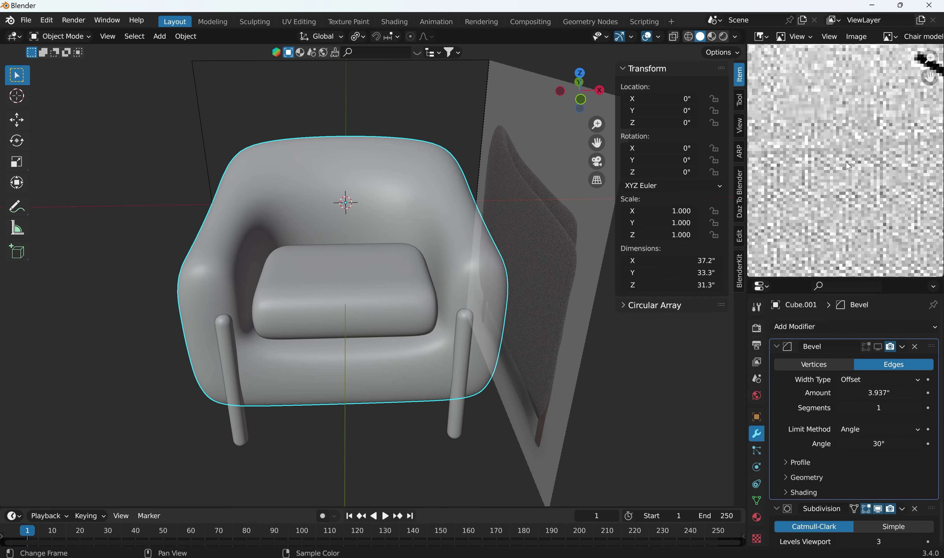
{"action": "scroll", "coordinate": [848, 166], "scroll_direction": "down", "scroll_amount": 8}
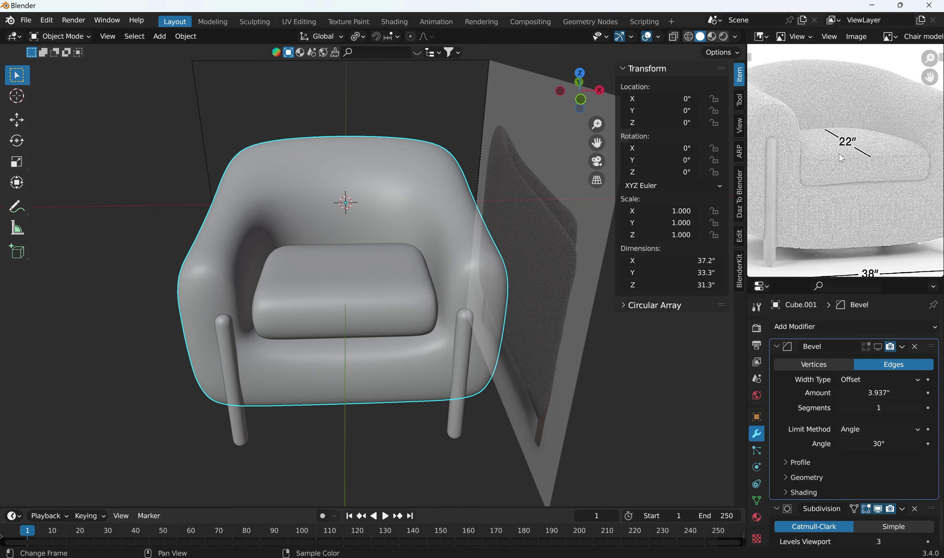
{"action": "scroll", "coordinate": [838, 155], "scroll_direction": "down", "scroll_amount": 2}
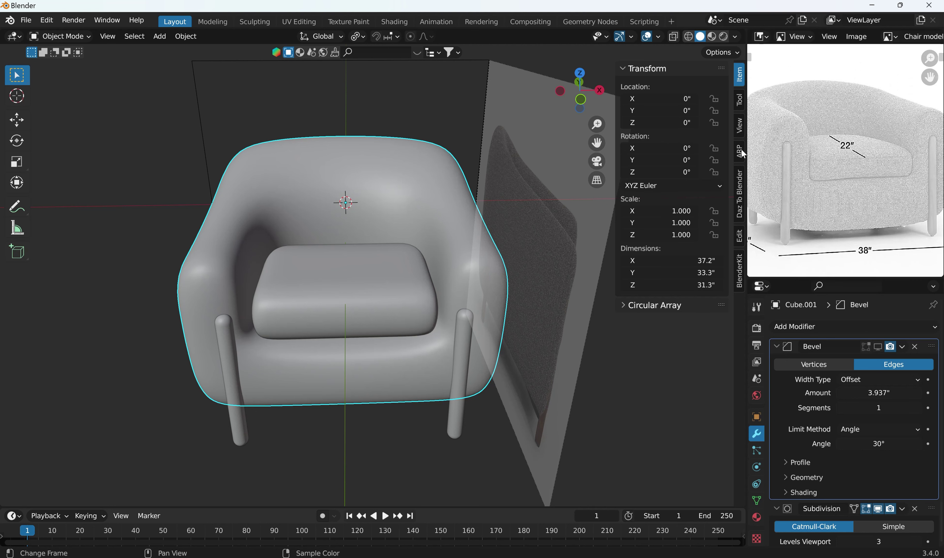
{"action": "scroll", "coordinate": [271, 238], "scroll_direction": "up", "scroll_amount": 2}
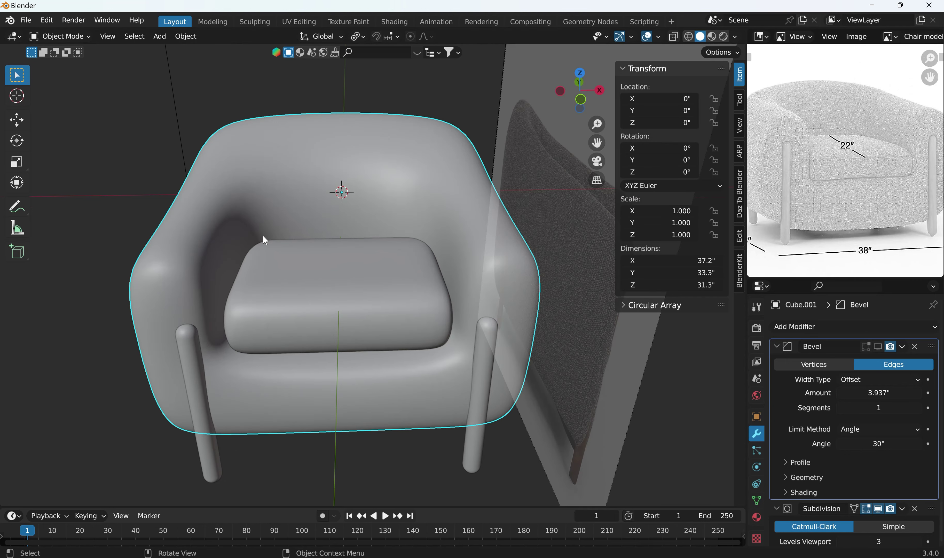
{"action": "middle_click_drag", "start_coordinate": [263, 236], "coordinate": [277, 190]}
{"action": "left_click", "coordinate": [157, 190]}
{"action": "middle_click_drag", "start_coordinate": [158, 189], "coordinate": [258, 173]}
{"action": "left_click", "coordinate": [226, 197]}
{"action": "key", "text": "Tab"}
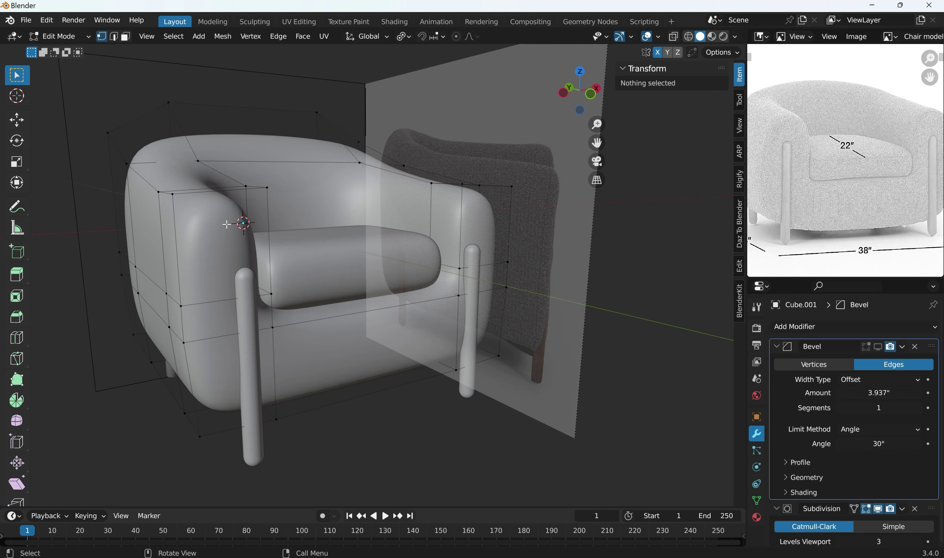
{"action": "key", "text": "Tab"}
Lower the body's viewport subdivision level to 2 and set it back to 3
{"action": "scroll", "coordinate": [822, 435], "scroll_direction": "down", "scroll_amount": 3}
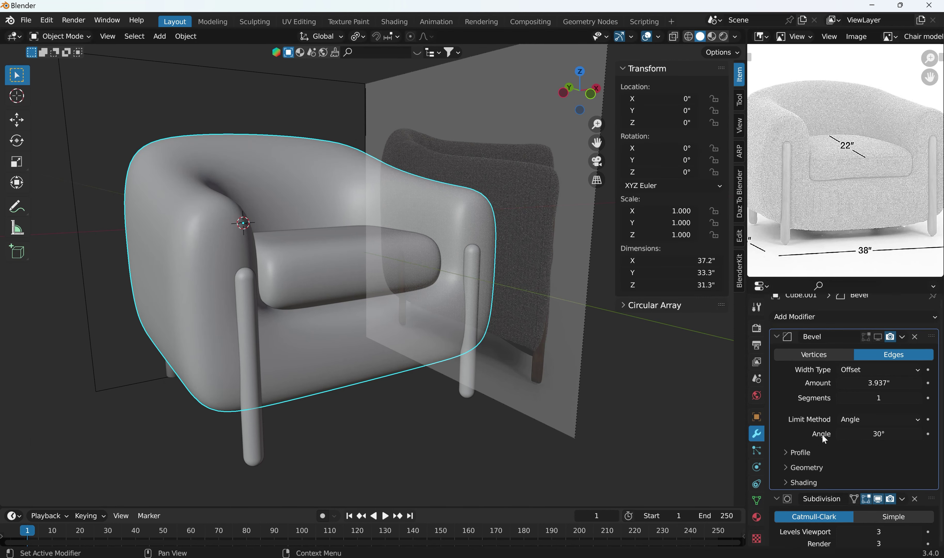
{"action": "scroll", "coordinate": [822, 435], "scroll_direction": "up", "scroll_amount": 3}
{"action": "scroll", "coordinate": [822, 434], "scroll_direction": "down", "scroll_amount": 3}
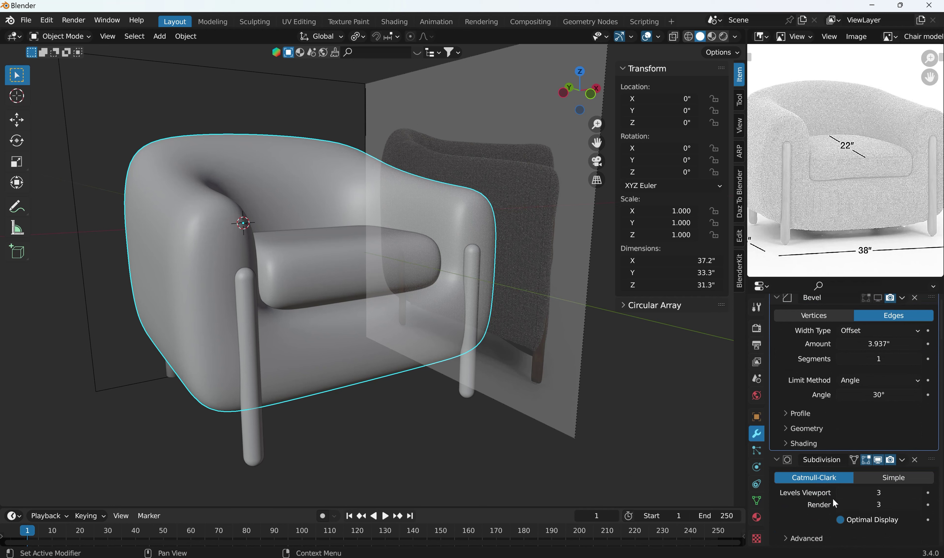
{"action": "left_click", "coordinate": [842, 493]}
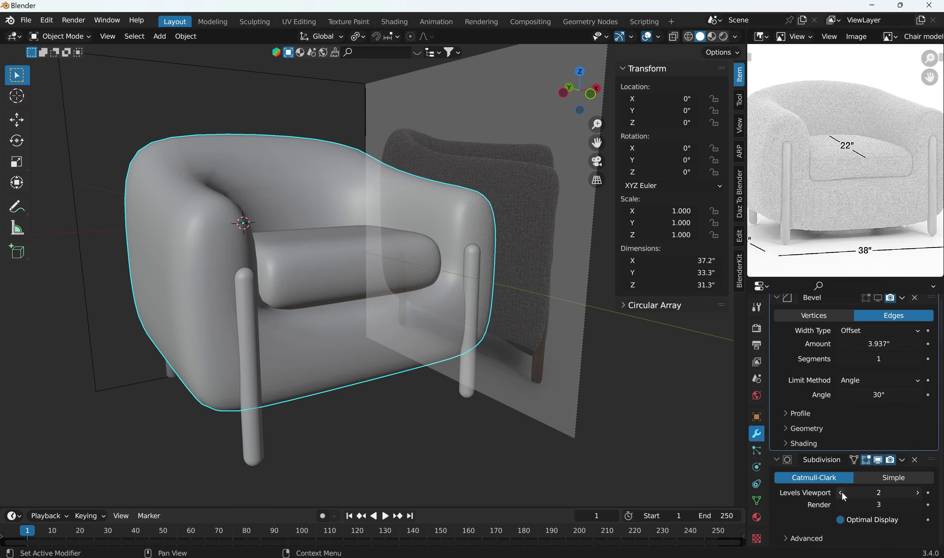
{"action": "left_click", "coordinate": [921, 494]}
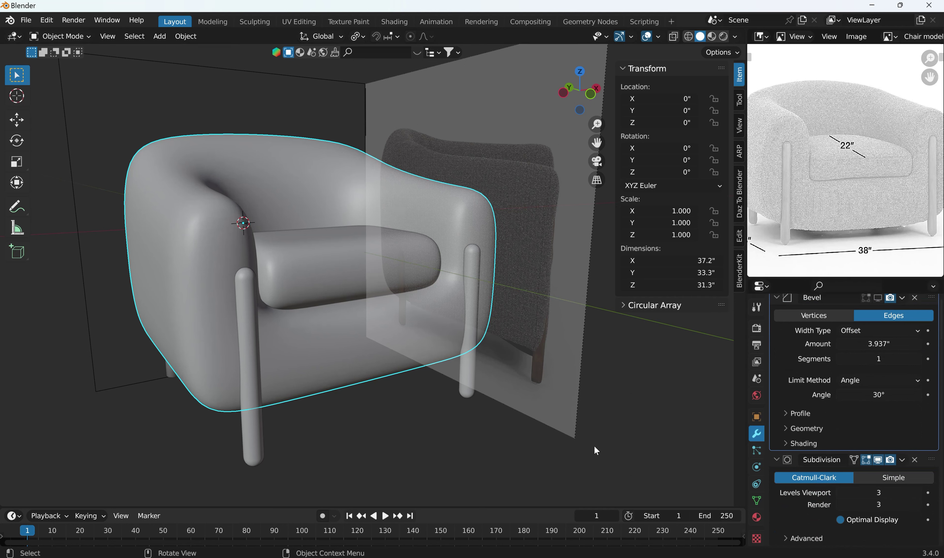
Examine the chair from several angles and compare its outline with the front reference in the front view
{"action": "left_click", "coordinate": [427, 435]}
{"action": "middle_click_drag", "start_coordinate": [407, 407], "coordinate": [339, 362]}
{"action": "left_click", "coordinate": [340, 351]}
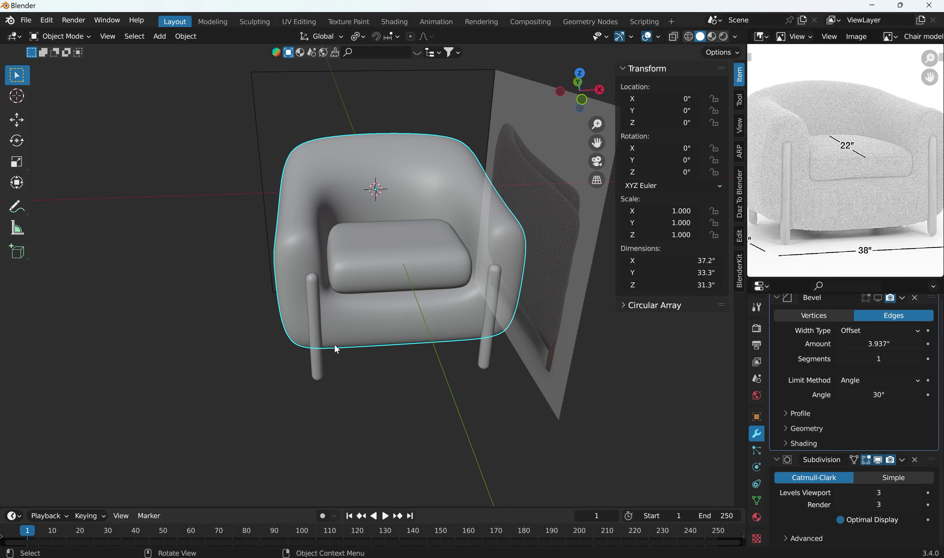
{"action": "middle_click_drag", "start_coordinate": [348, 356], "coordinate": [364, 274]}
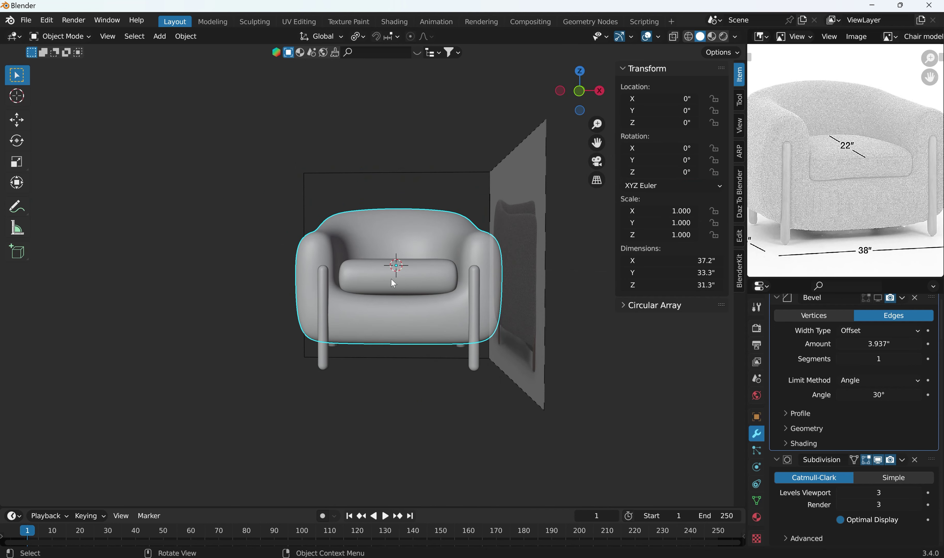
{"action": "key", "text": "KP_1"}
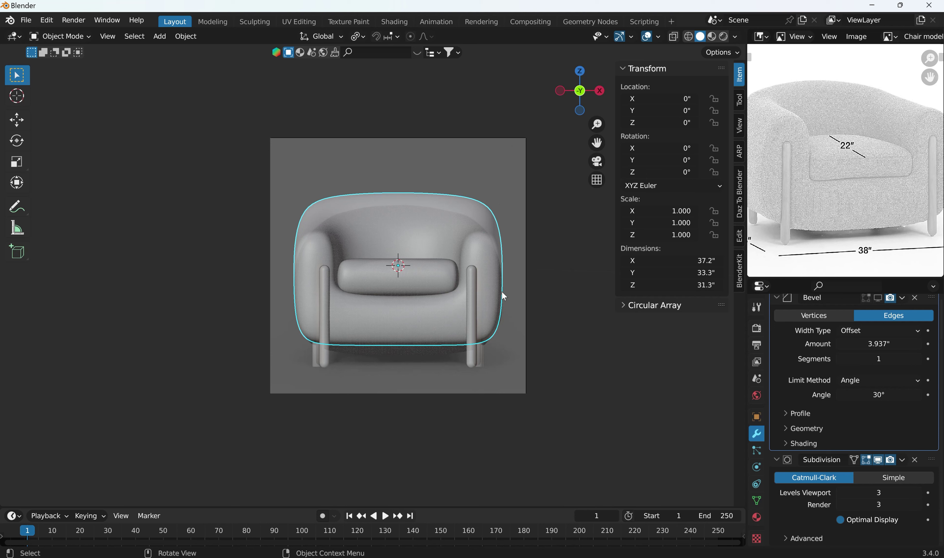
{"action": "left_click", "coordinate": [546, 344]}
{"action": "left_click", "coordinate": [485, 277]}
With X-ray display on, add a vertical edge loop through the exact centre of the body's mesh
{"action": "left_click", "coordinate": [675, 36]}
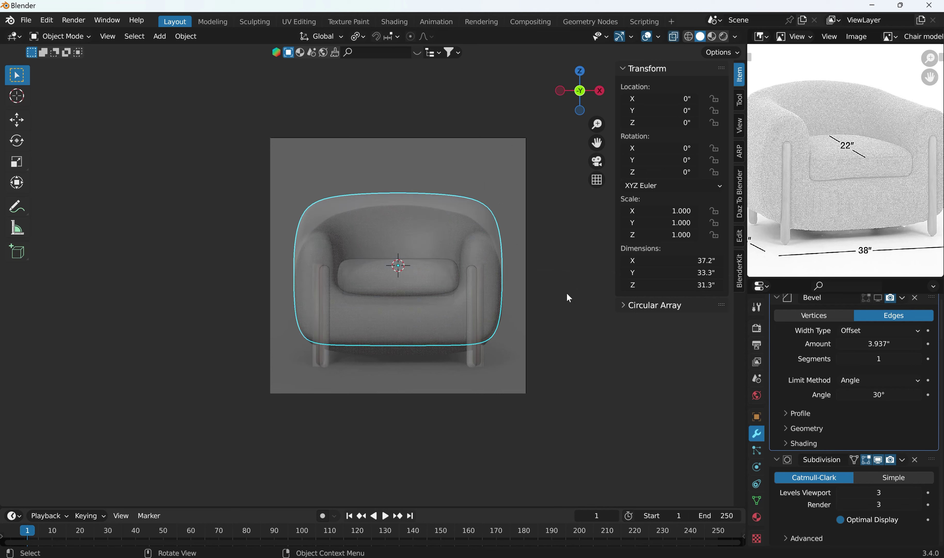
{"action": "key", "text": "Tab"}
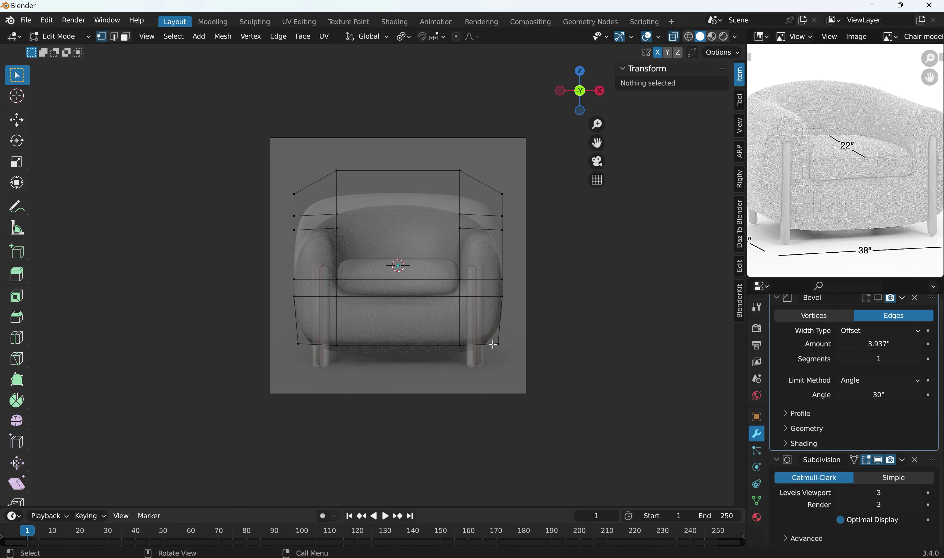
{"action": "scroll", "coordinate": [443, 353], "scroll_direction": "up", "scroll_amount": 4}
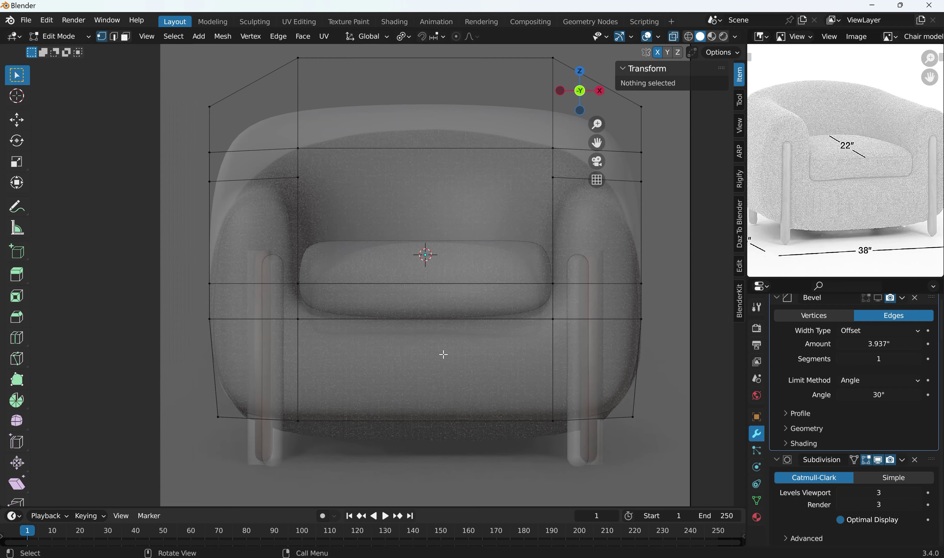
{"action": "middle_click_drag", "start_coordinate": [386, 363], "coordinate": [375, 237], "text": "shift"}
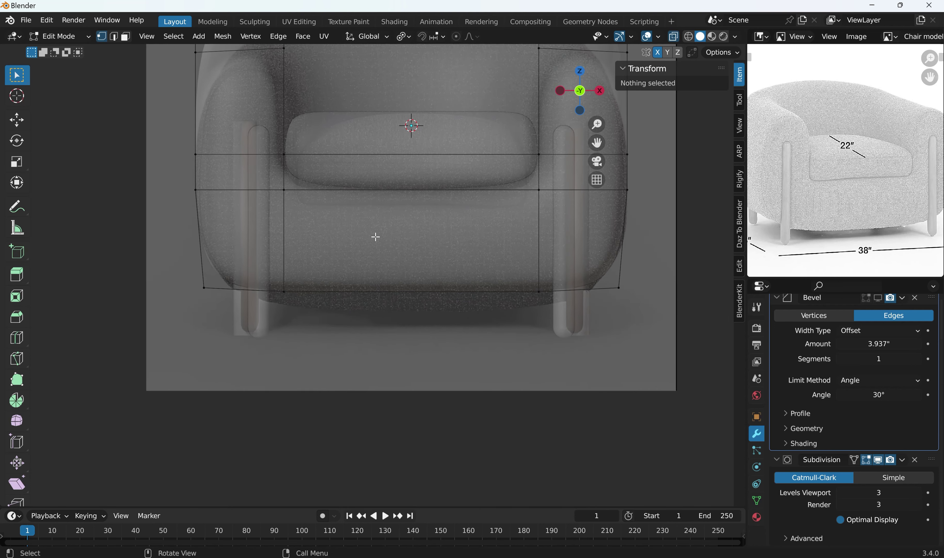
{"action": "scroll", "coordinate": [376, 236], "scroll_direction": "down", "scroll_amount": 4}
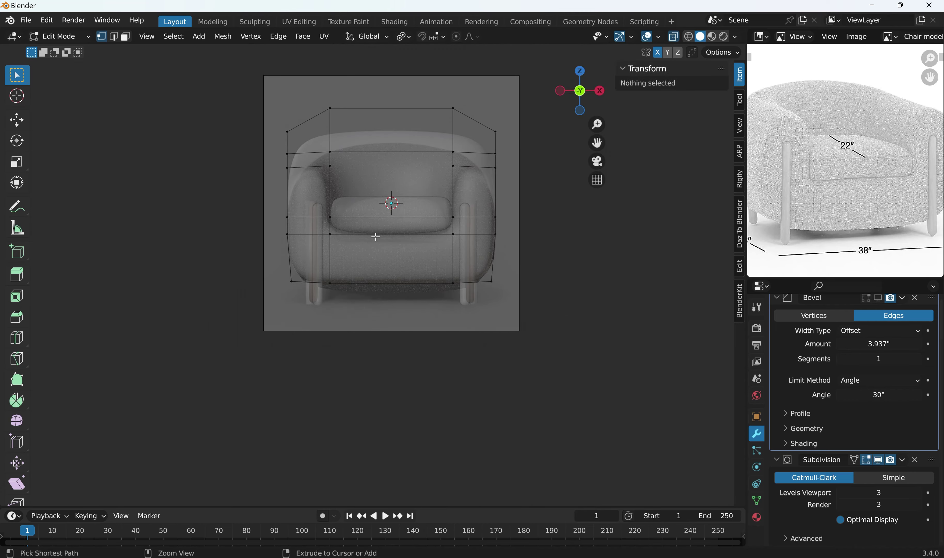
{"action": "key", "text": "ctrl+r"}
{"action": "left_click", "coordinate": [375, 224]}
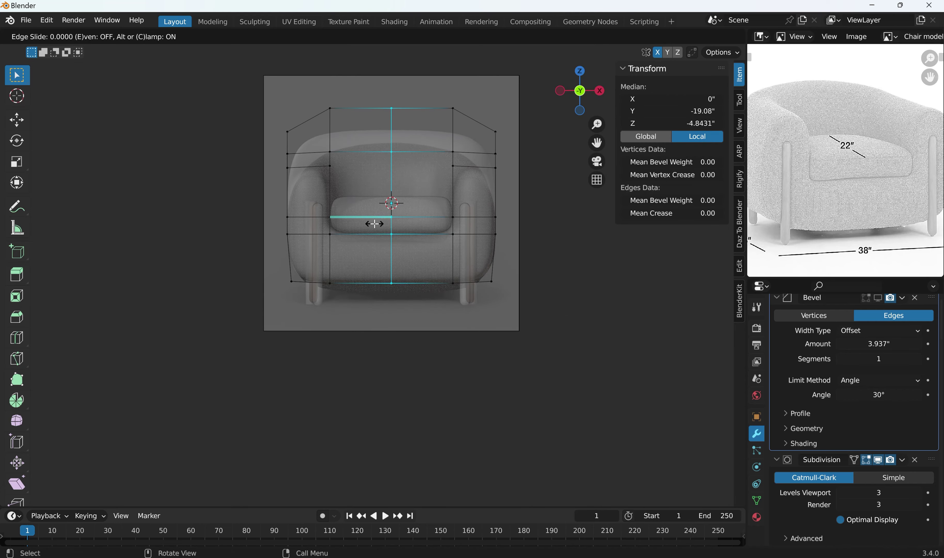
{"action": "right_click", "coordinate": [374, 223]}
Select the body's lower centre vertices and lower them about 2.81" along Z using smooth proportional editing with a size of about 22.2"
{"action": "left_click", "coordinate": [390, 313]}
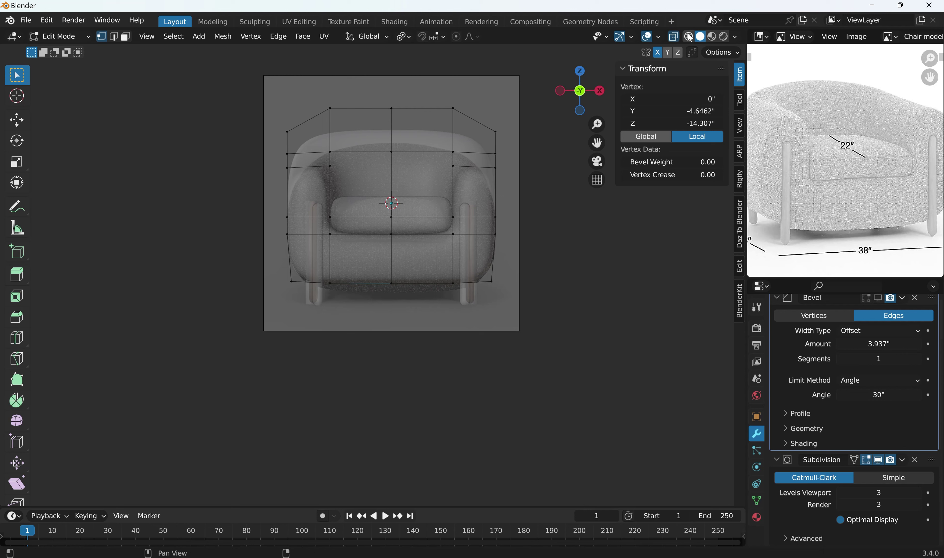
{"action": "left_click_drag", "start_coordinate": [366, 262], "coordinate": [427, 314]}
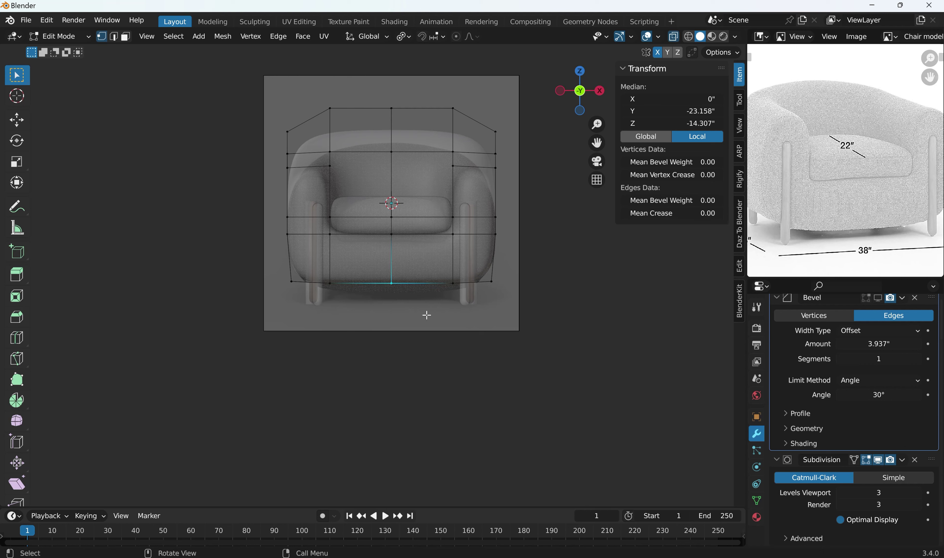
{"action": "key", "text": "g"}
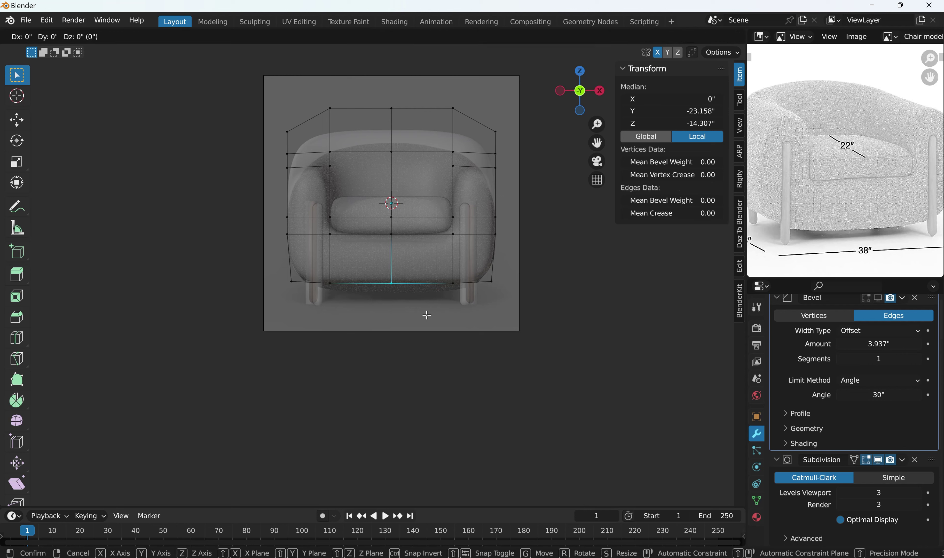
{"action": "right_click", "coordinate": [427, 315]}
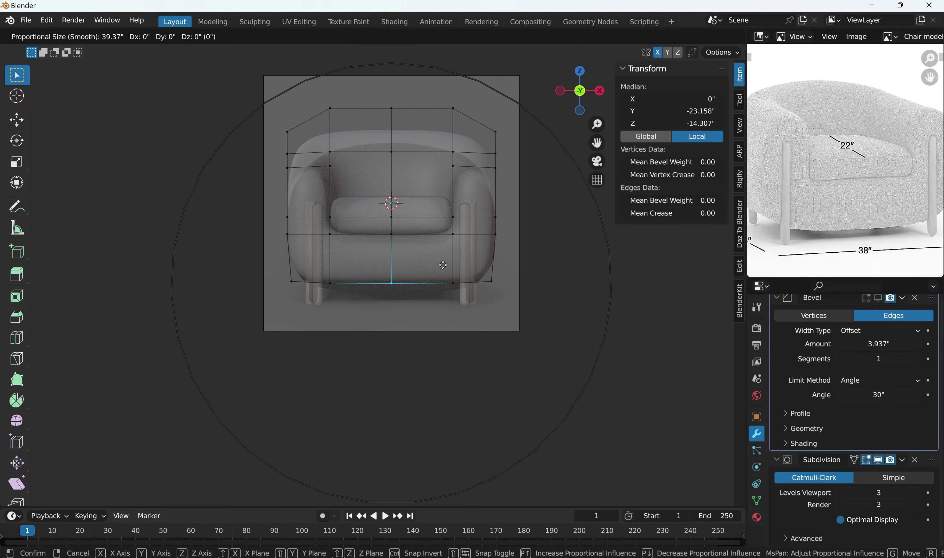
{"action": "key", "text": "z"}
{"action": "scroll", "coordinate": [443, 267], "scroll_direction": "up", "scroll_amount": 10}
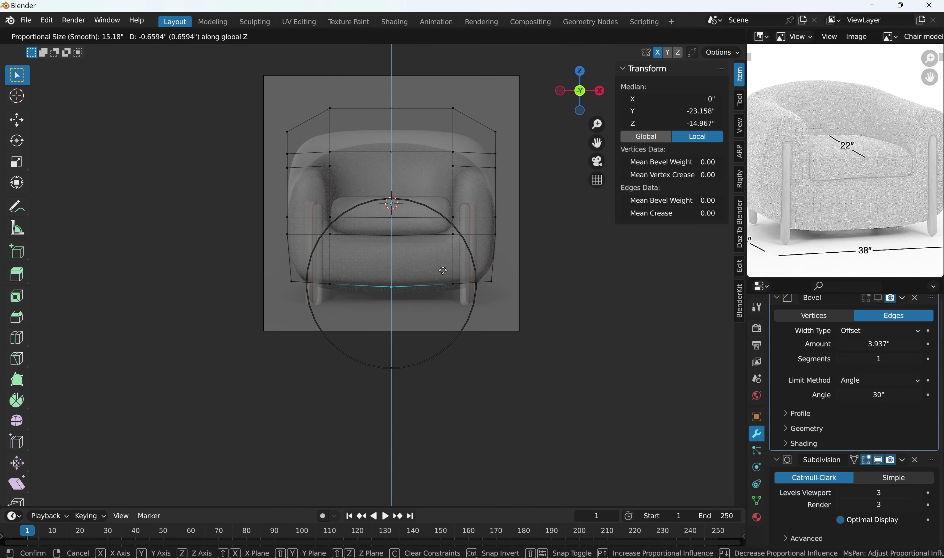
{"action": "left_click_drag", "start_coordinate": [443, 271], "coordinate": [437, 280]}
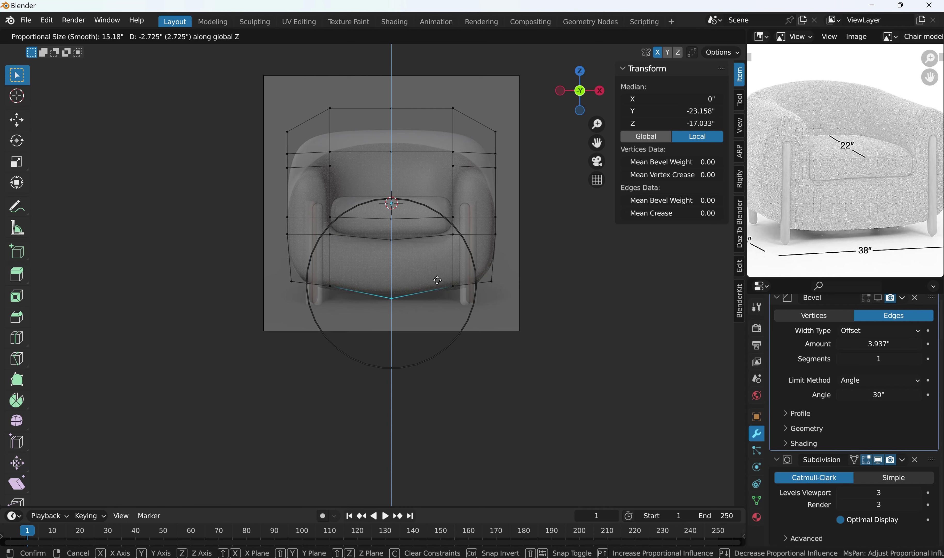
{"action": "scroll", "coordinate": [437, 280], "scroll_direction": "down", "scroll_amount": 3}
{"action": "scroll", "coordinate": [437, 280], "scroll_direction": "down", "scroll_amount": 1}
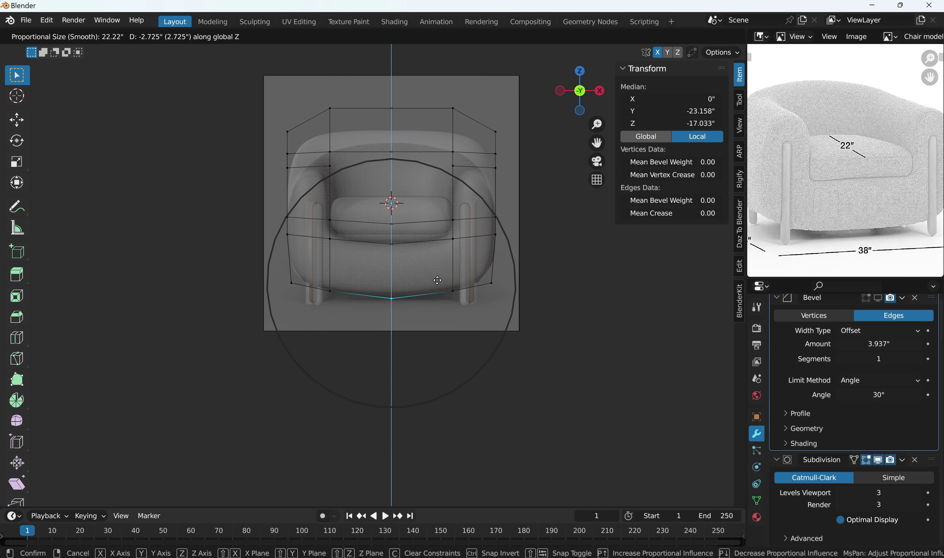
{"action": "left_click_drag", "start_coordinate": [437, 280], "coordinate": [437, 280]}
{"action": "left_click", "coordinate": [436, 281]}
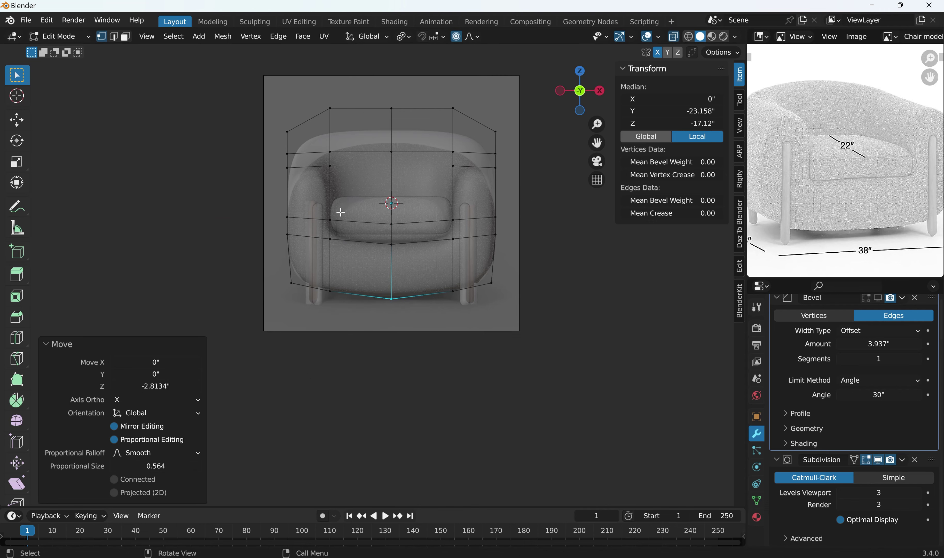
Select the body's upper centre vertices in the front view and raise them about 0.70" along Z with smooth proportional editing
{"action": "mouse_move", "coordinate": [340, 212]}
{"action": "middle_mouse_down"}
{"action": "mouse_move", "coordinate": [341, 264]}
{"action": "mouse_move", "coordinate": [345, 199]}
{"action": "mouse_move", "coordinate": [343, 212]}
{"action": "middle_mouse_up"}
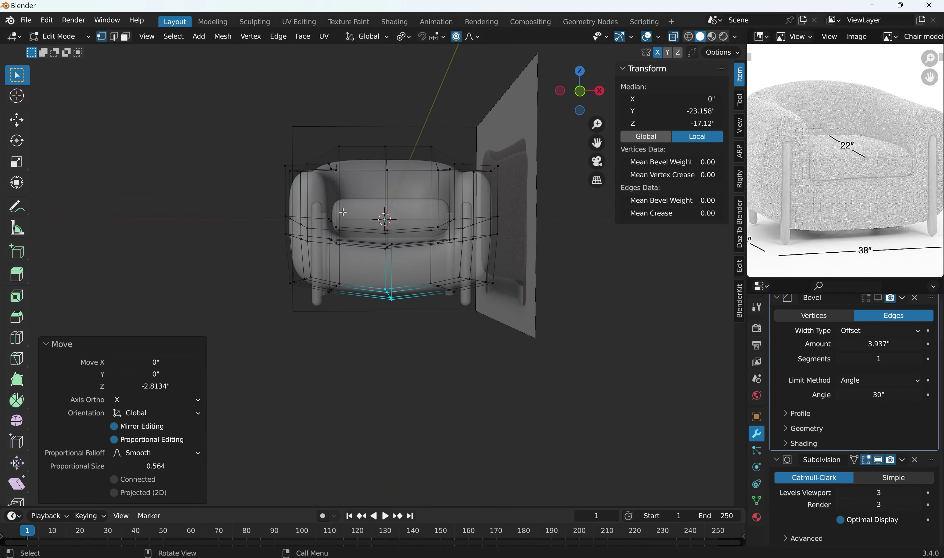
{"action": "key", "text": "KP_1"}
{"action": "left_click_drag", "start_coordinate": [363, 101], "coordinate": [411, 171]}
{"action": "key", "text": "g"}
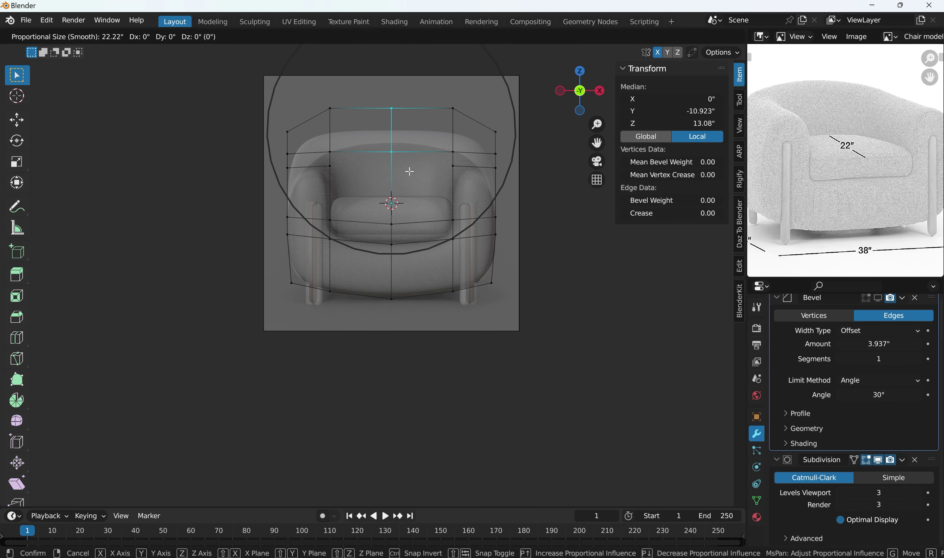
{"action": "key", "text": "z"}
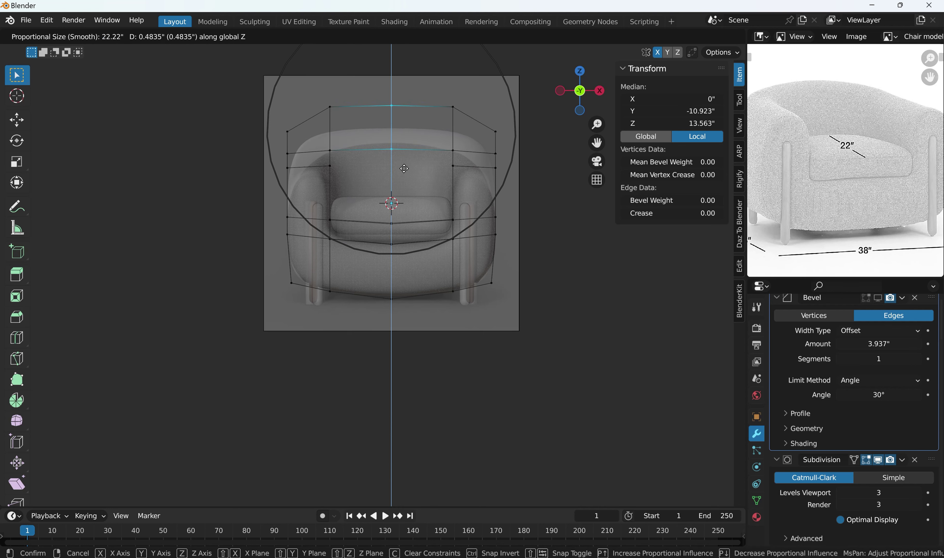
{"action": "left_click", "coordinate": [404, 167]}
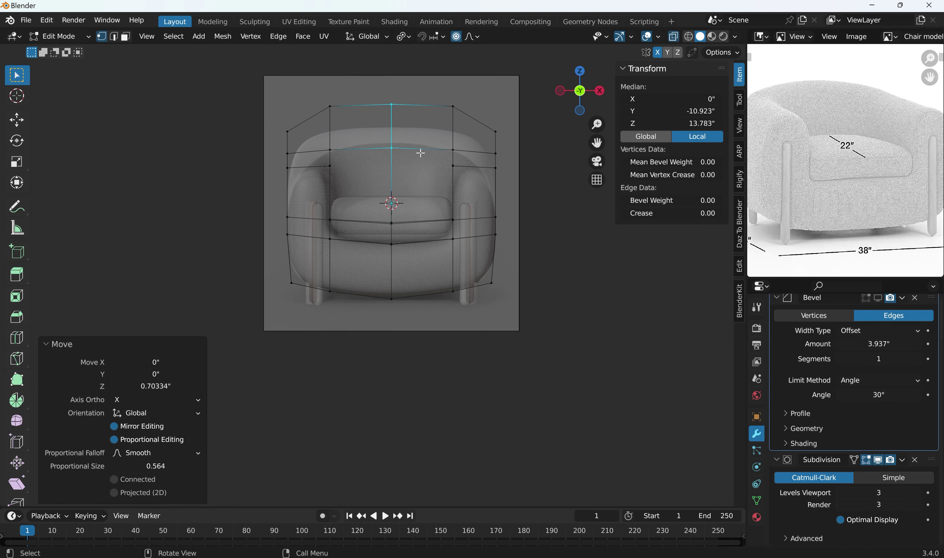
Lower the same upper centre vertices about 1.7" along Z against the back reference image
{"action": "middle_click_drag", "start_coordinate": [422, 154], "coordinate": [408, 198]}
{"action": "key", "text": "KP_1"}
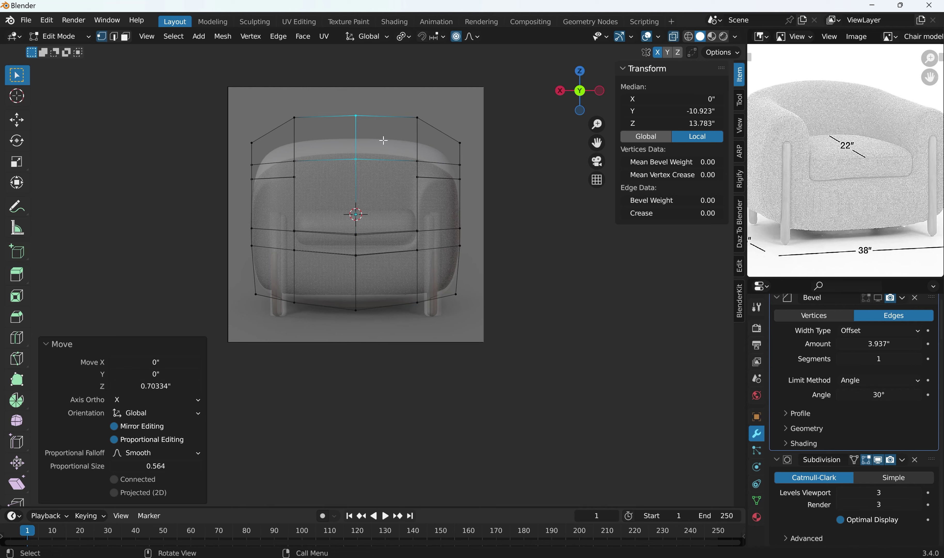
{"action": "key", "text": "g"}
{"action": "key", "text": "z"}
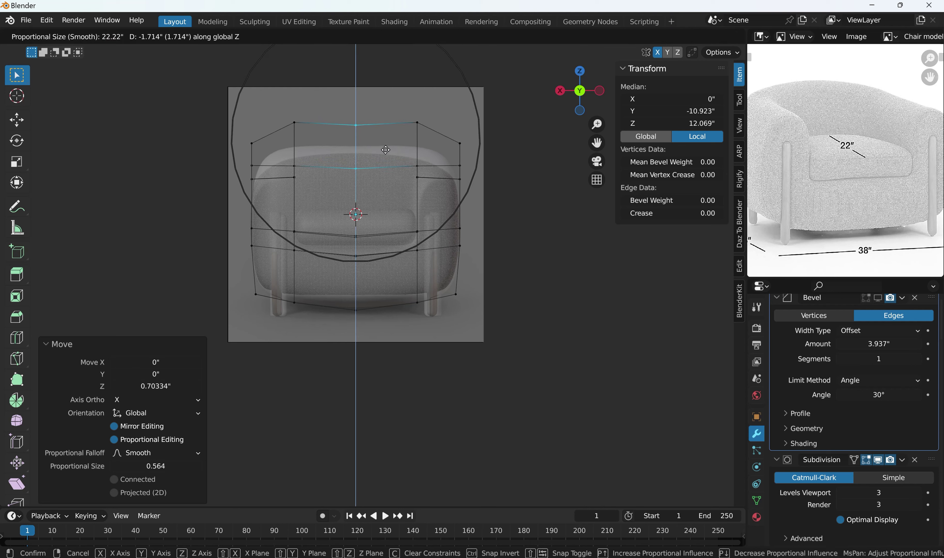
{"action": "left_click", "coordinate": [385, 149]}
Try to lower the upper vertices on one side of the body about 1.89" in the back view
{"action": "left_click_drag", "start_coordinate": [409, 109], "coordinate": [482, 201]}
{"action": "key", "text": "g"}
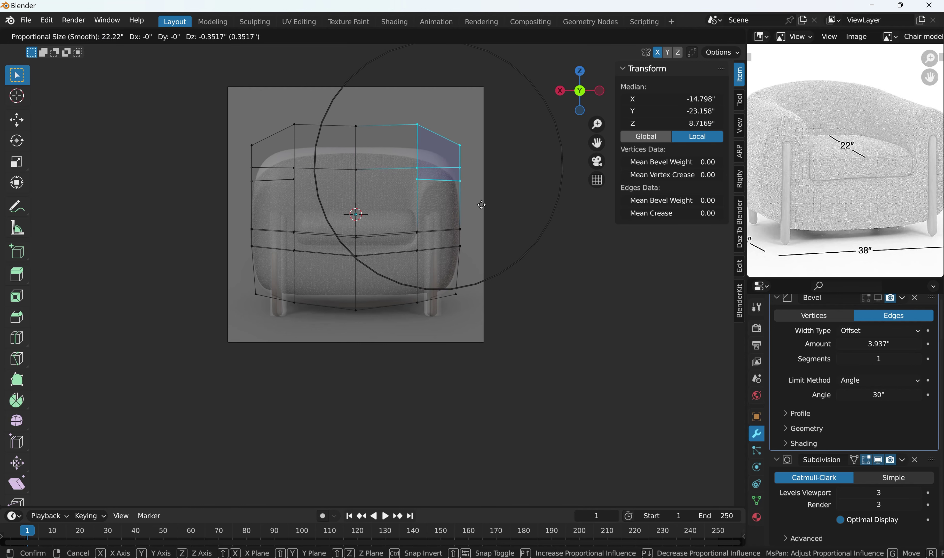
{"action": "left_click", "coordinate": [482, 209]}
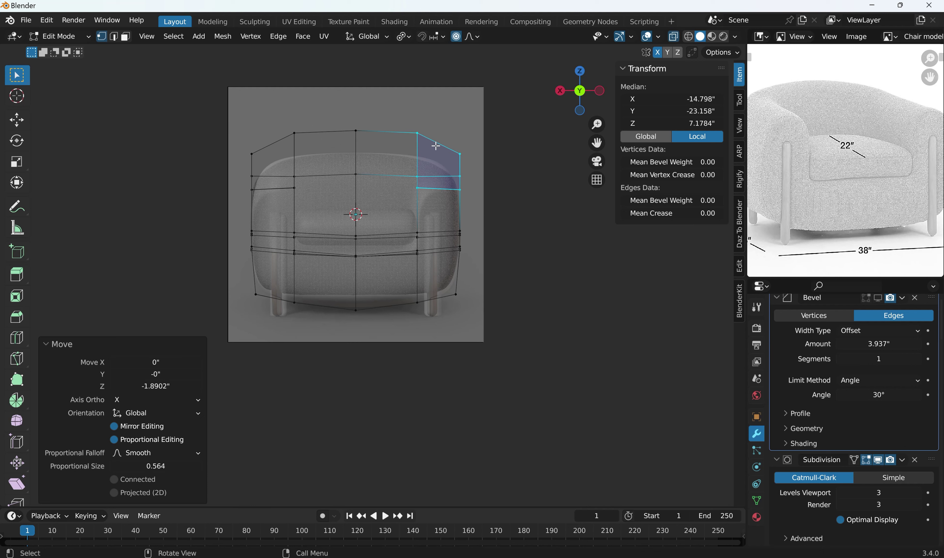
{"action": "key", "text": "ctrl+z"}
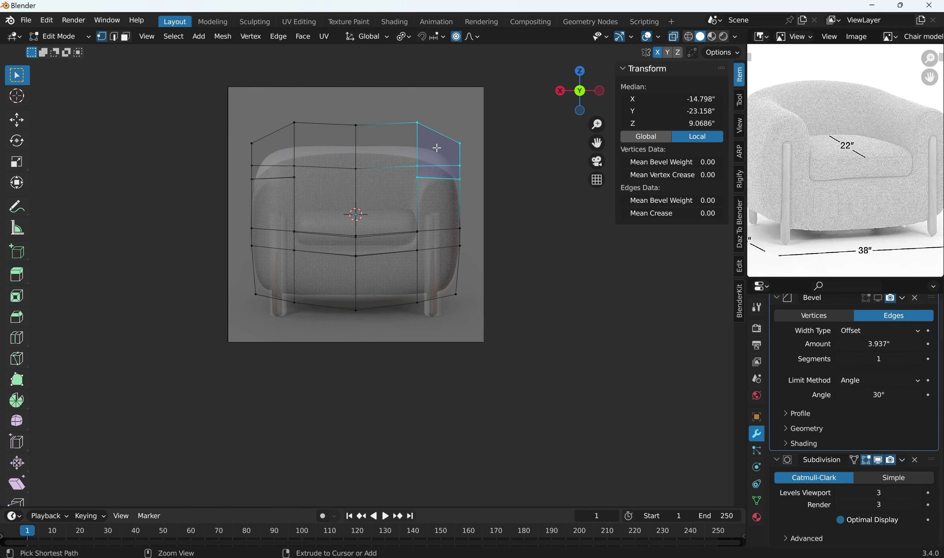
Select all of the body's upper vertices across the back view and lower them about 0.53" along Z
{"action": "left_click_drag", "start_coordinate": [204, 100], "coordinate": [513, 194]}
{"action": "key", "text": "g"}
{"action": "key", "text": "z"}
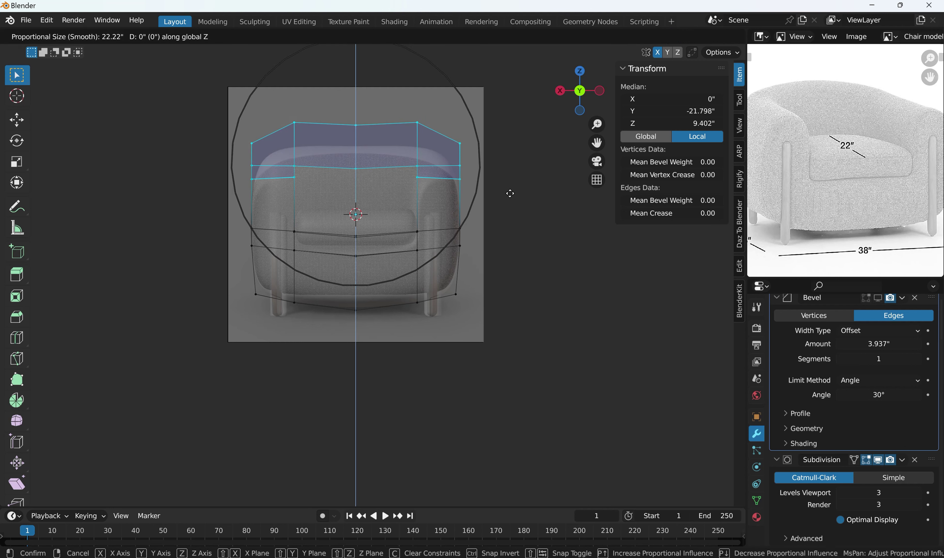
{"action": "left_click", "coordinate": [508, 196]}
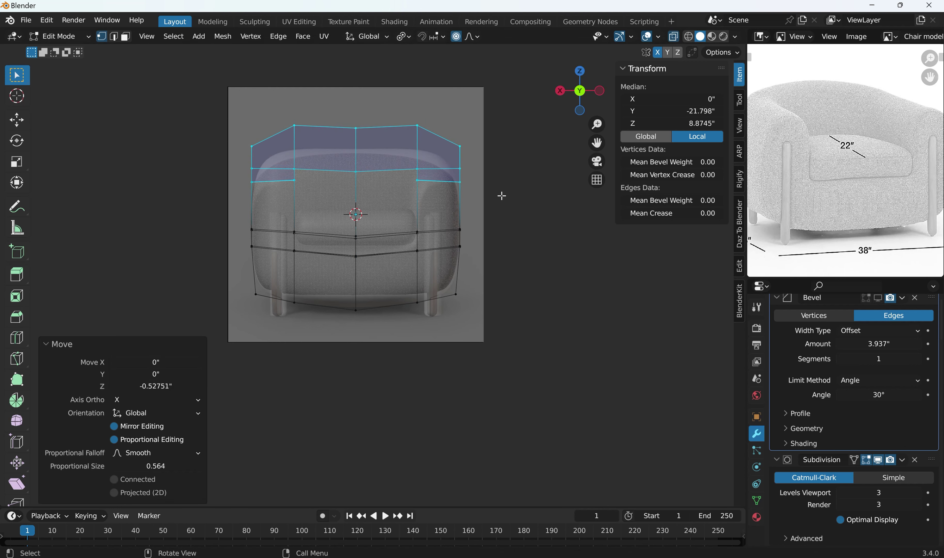
Raise the backrest's top centre vertex about 5.54" using smooth proportional editing with a size of about 18.4"
{"action": "key", "text": "alt+a"}
{"action": "left_click_drag", "start_coordinate": [322, 120], "coordinate": [376, 162]}
{"action": "key", "text": "g"}
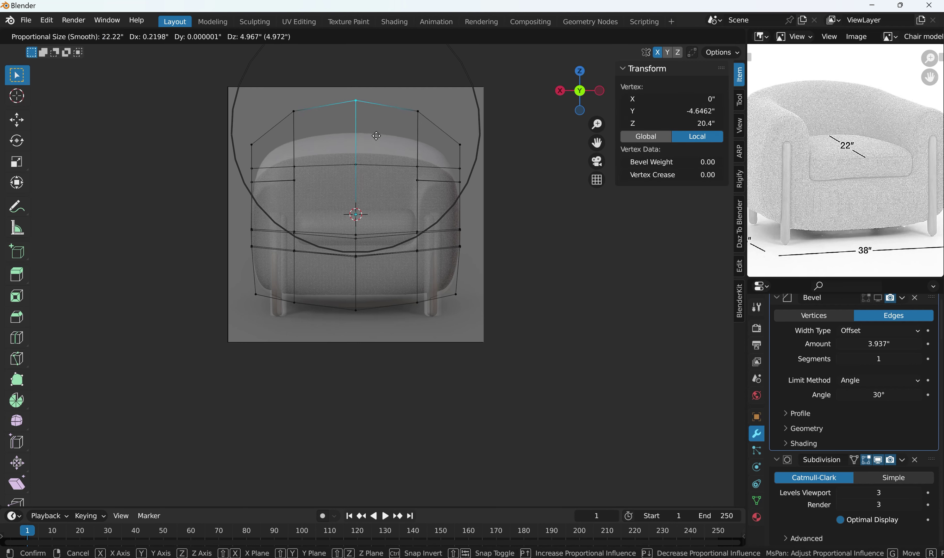
{"action": "scroll", "coordinate": [376, 136], "scroll_direction": "up", "scroll_amount": 2}
{"action": "scroll", "coordinate": [377, 135], "scroll_direction": "up", "scroll_amount": 1}
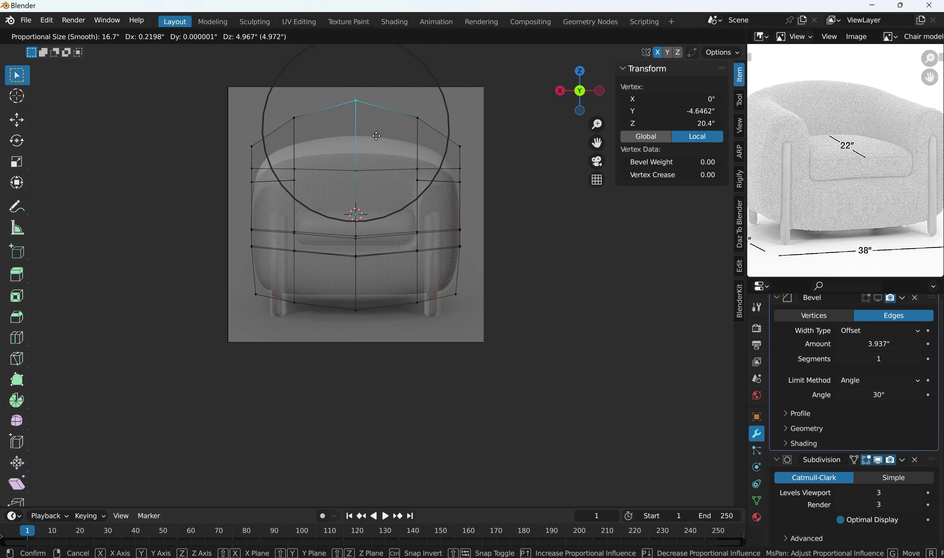
{"action": "scroll", "coordinate": [376, 136], "scroll_direction": "up", "scroll_amount": 1}
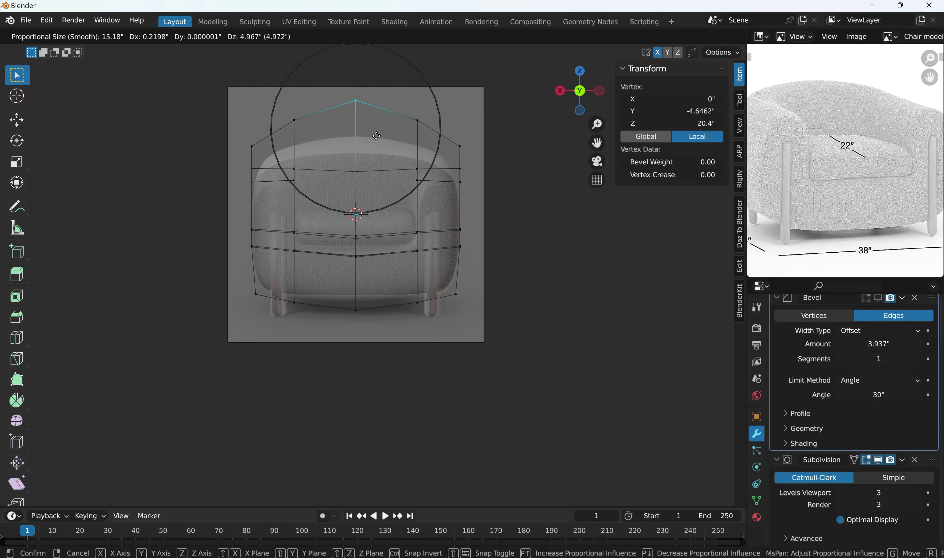
{"action": "scroll", "coordinate": [376, 136], "scroll_direction": "down", "scroll_amount": 2}
{"action": "left_click", "coordinate": [376, 132]}
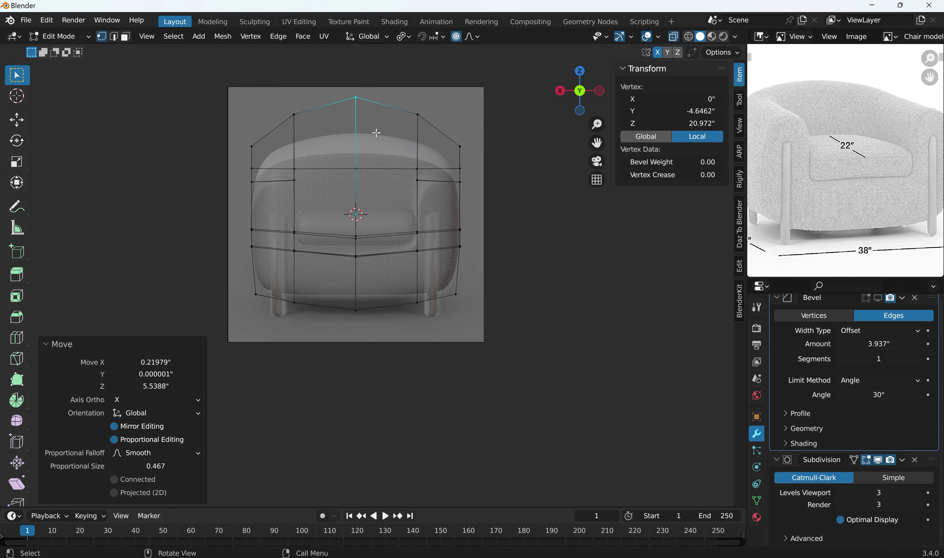
Select all of the body's upper vertices and lower them about 1.85" along Z to match the back reference
{"action": "left_click_drag", "start_coordinate": [213, 115], "coordinate": [419, 189]}
{"action": "left_click_drag", "start_coordinate": [174, 83], "coordinate": [493, 194]}
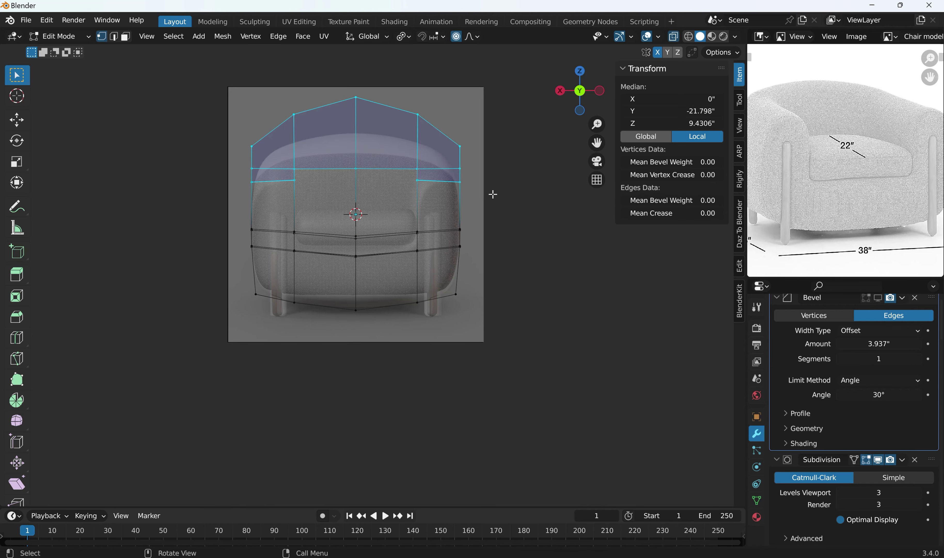
{"action": "key", "text": "g"}
{"action": "key", "text": "z"}
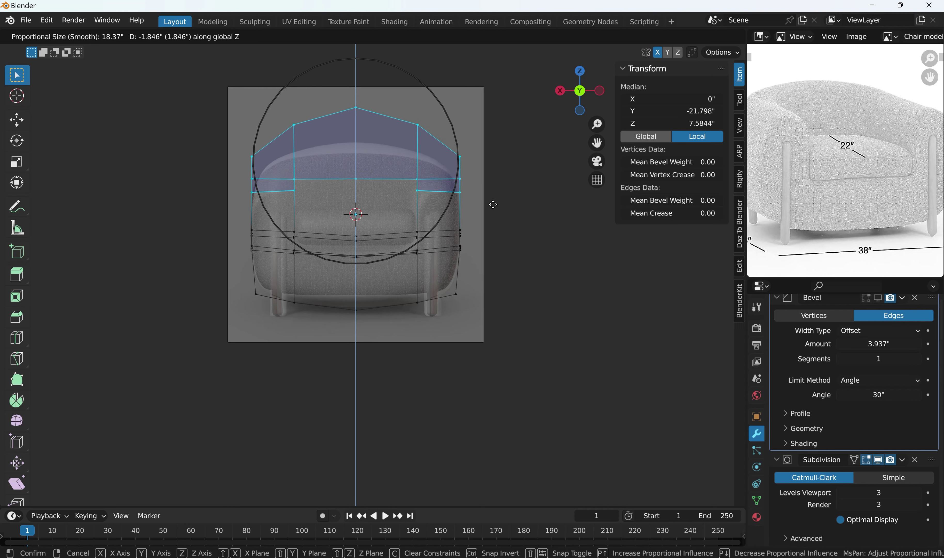
{"action": "left_click", "coordinate": [493, 204]}
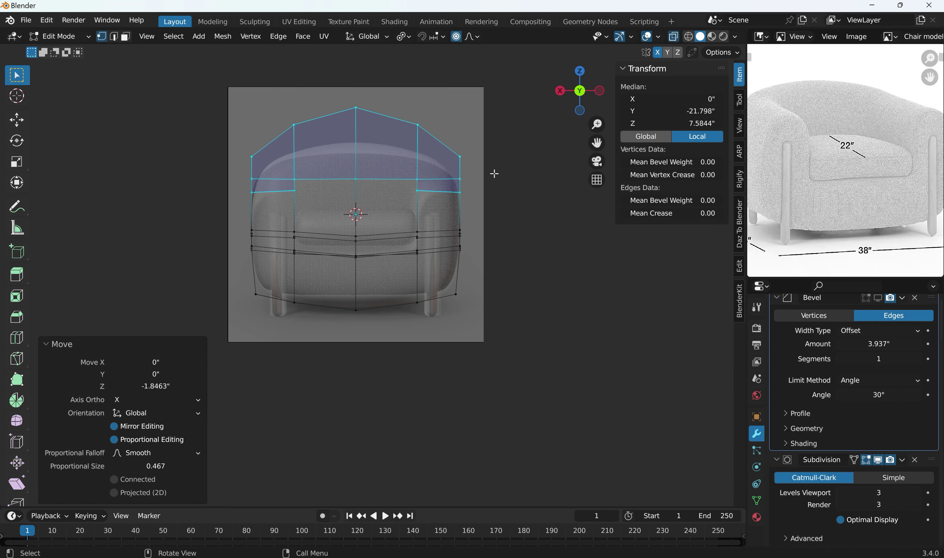
Return the body to Object Mode, turn X-ray display off, and examine the reshaped chair from several angles
{"action": "key", "text": "alt+a"}
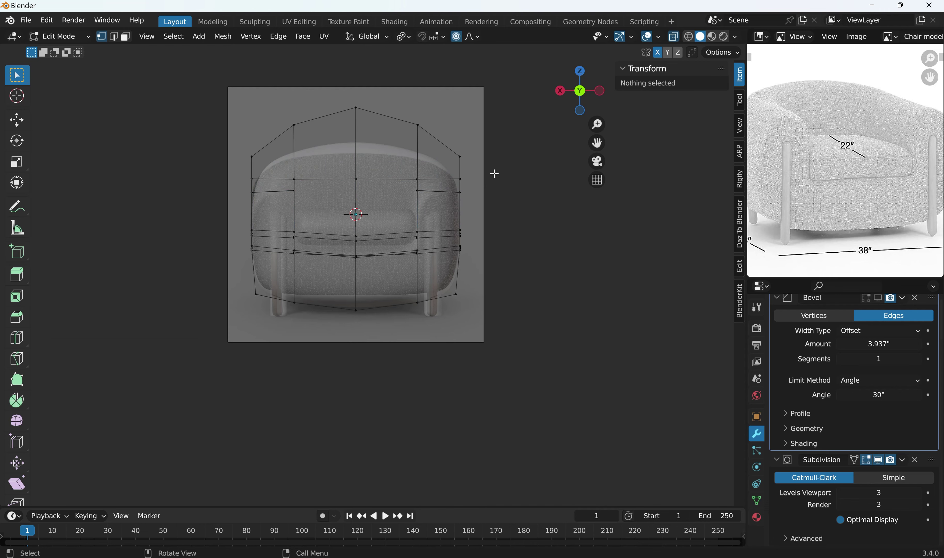
{"action": "key", "text": "Tab"}
{"action": "middle_click_drag", "start_coordinate": [410, 211], "coordinate": [262, 229]}
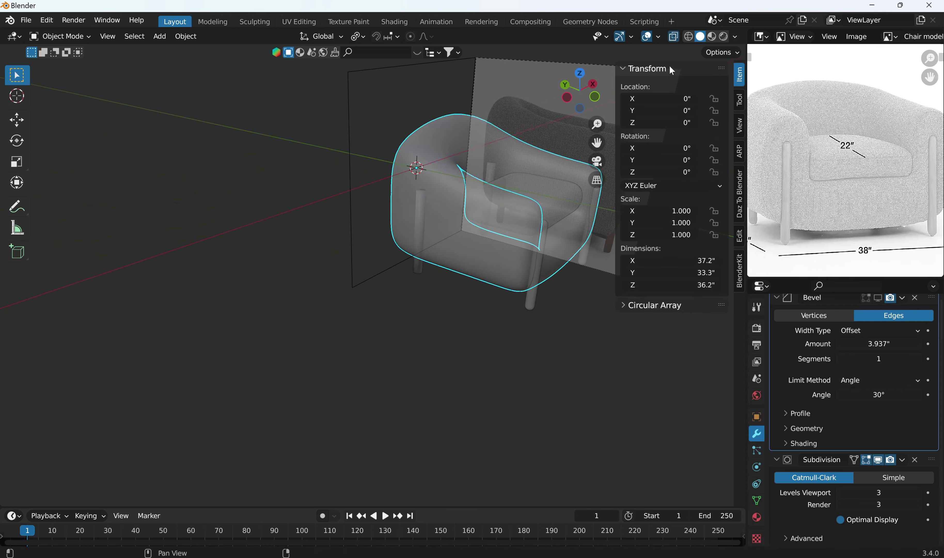
{"action": "left_click", "coordinate": [672, 39]}
{"action": "middle_click_drag", "start_coordinate": [370, 177], "coordinate": [281, 186]}
{"action": "scroll", "coordinate": [228, 184], "scroll_direction": "down", "scroll_amount": 2}
{"action": "scroll", "coordinate": [336, 226], "scroll_direction": "up", "scroll_amount": 2}
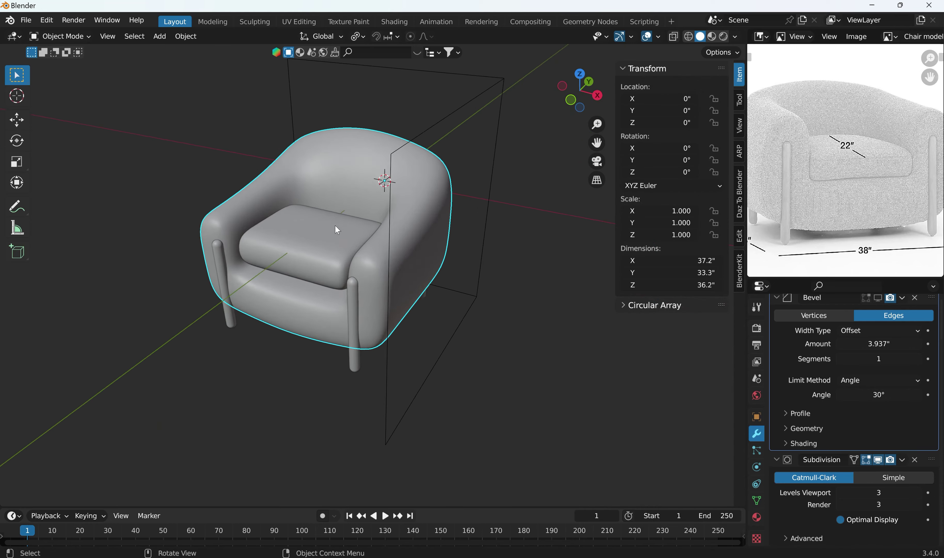
{"action": "middle_click_drag", "start_coordinate": [336, 226], "coordinate": [482, 218]}
{"action": "left_click", "coordinate": [482, 218]}
{"action": "middle_click_drag", "start_coordinate": [342, 259], "coordinate": [386, 236]}
Select the seat cushion and lower it about 1.49" along Z in the front view
{"action": "left_click", "coordinate": [286, 259]}
{"action": "middle_click_drag", "start_coordinate": [248, 256], "coordinate": [223, 261]}
{"action": "scroll", "coordinate": [348, 266], "scroll_direction": "up", "scroll_amount": 1}
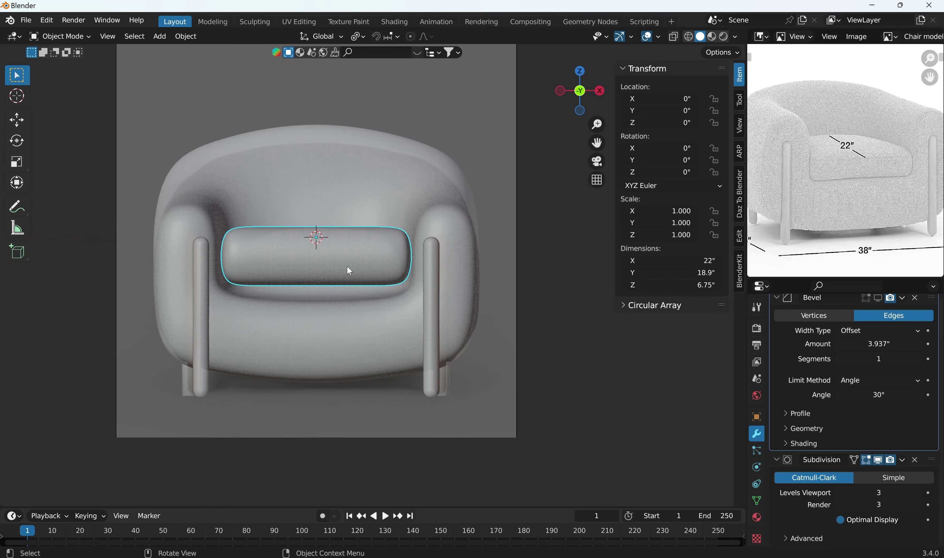
{"action": "key", "text": "g"}
{"action": "key", "text": "z"}
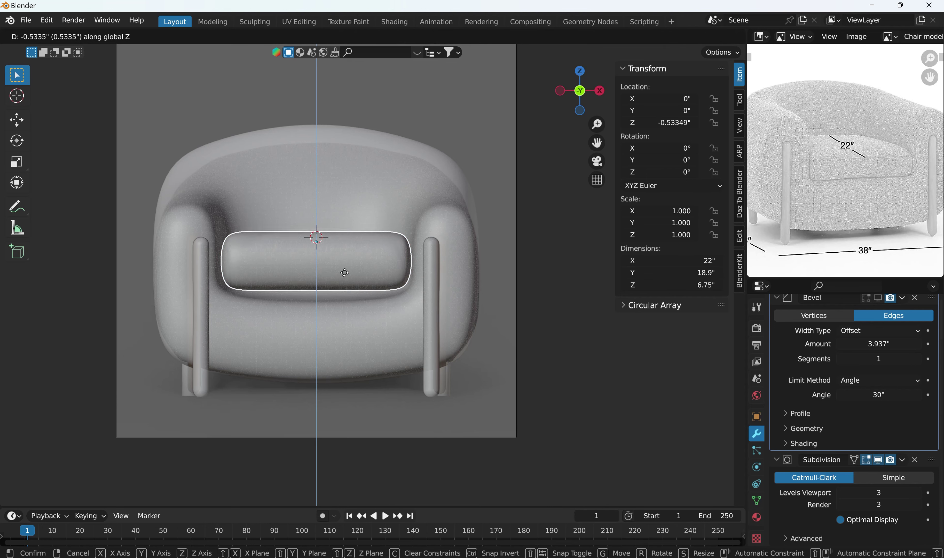
{"action": "left_click", "coordinate": [347, 279]}
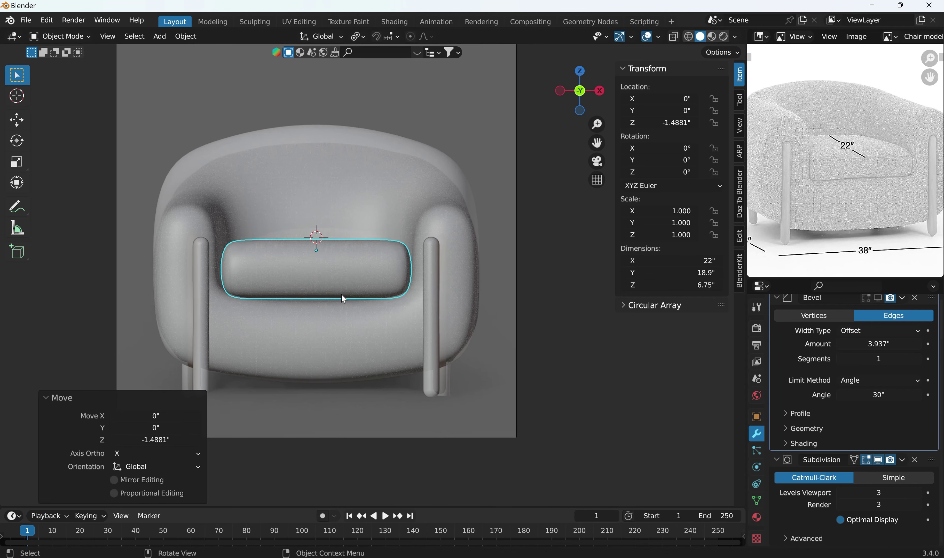
Check the cushion's fit from an angle, and select the mirrored front legs in the front view
{"action": "middle_click_drag", "start_coordinate": [341, 295], "coordinate": [317, 325]}
{"action": "scroll", "coordinate": [303, 239], "scroll_direction": "down", "scroll_amount": 2}
{"action": "middle_click_drag", "start_coordinate": [299, 234], "coordinate": [326, 153]}
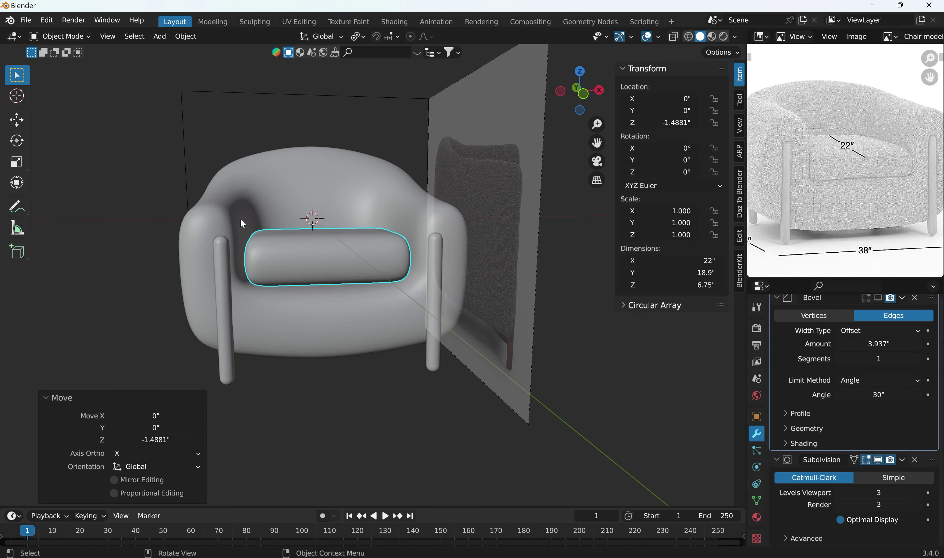
{"action": "left_click", "coordinate": [227, 281]}
{"action": "key", "text": "KP_0"}
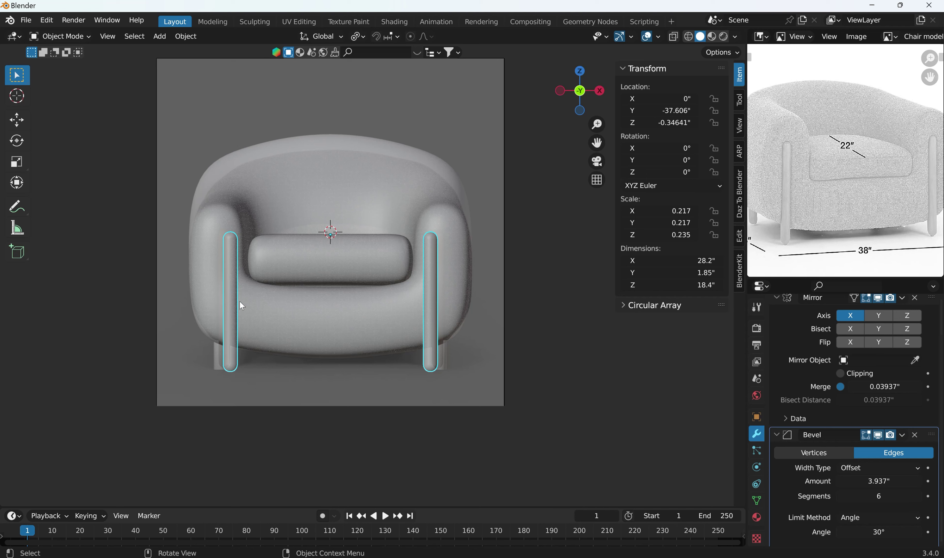
{"action": "key", "text": "g"}
{"action": "key", "text": "x"}
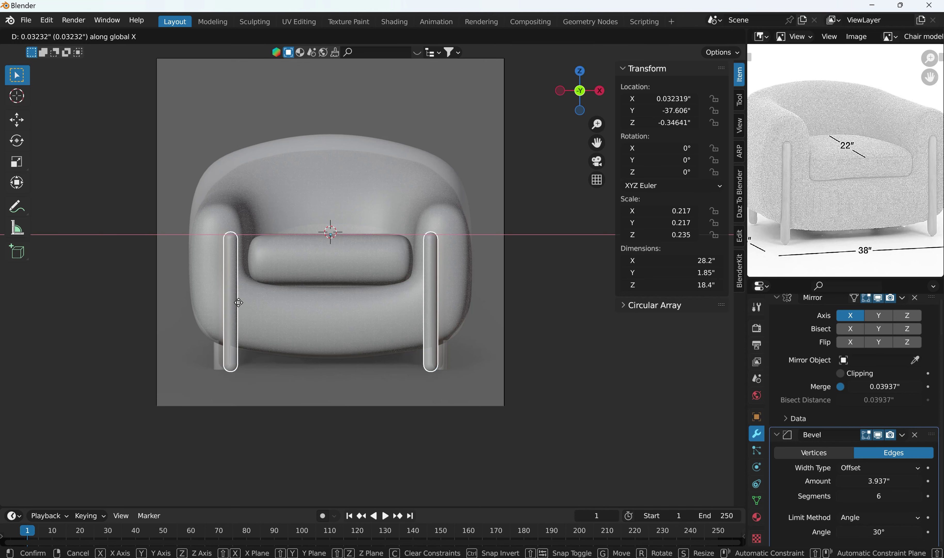
{"action": "key", "text": "Escape"}
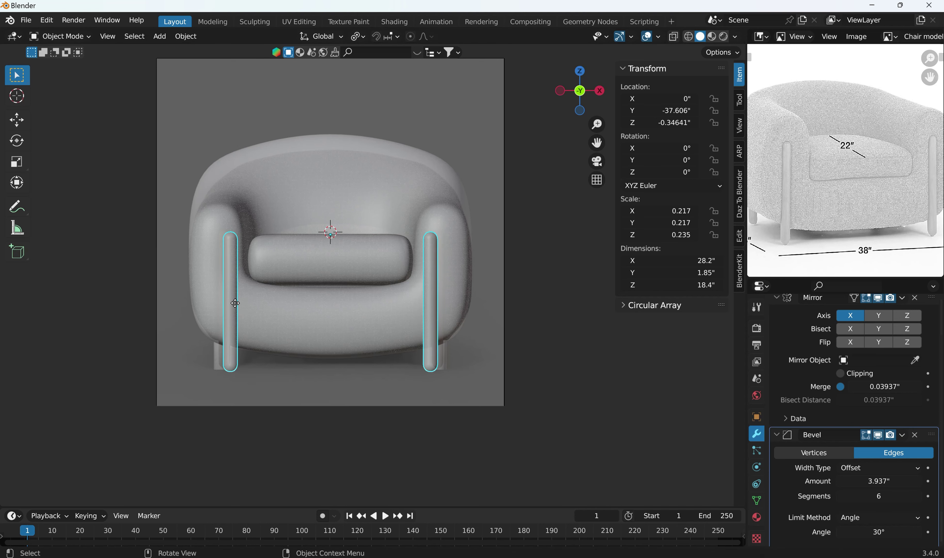
In Edit Mode, move the whole front leg mesh about 1.49" outward along X, then return to Object Mode
{"action": "key", "text": "Tab"}
{"action": "left_click_drag", "start_coordinate": [192, 214], "coordinate": [293, 398]}
{"action": "key", "text": "g"}
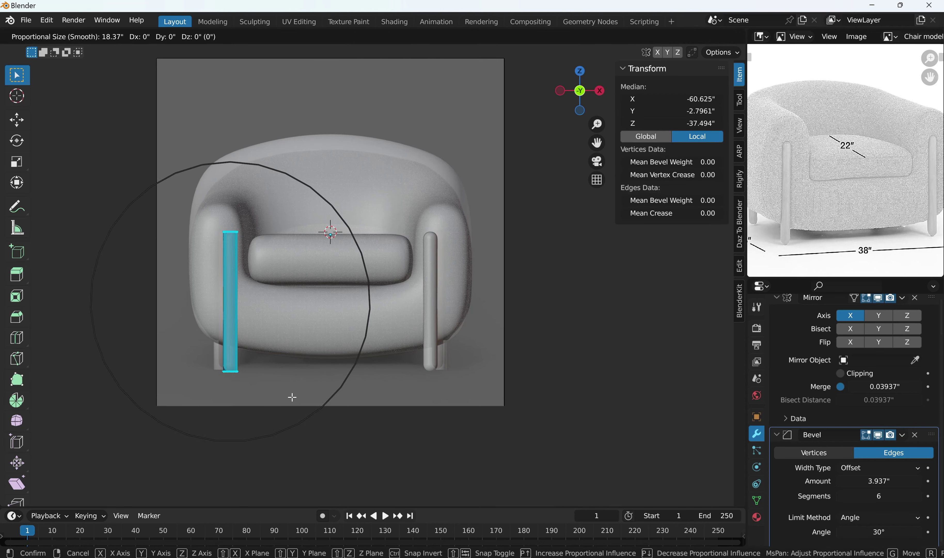
{"action": "key", "text": "x"}
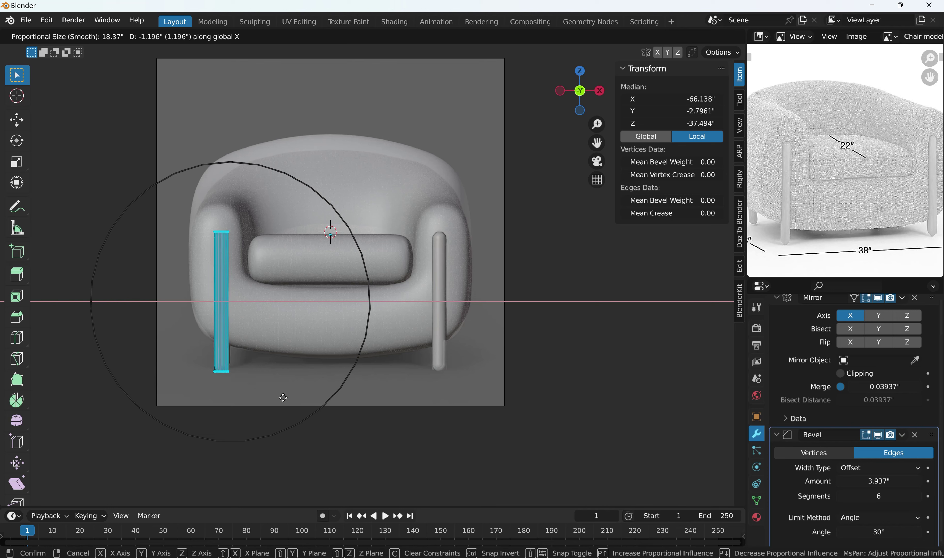
{"action": "left_click", "coordinate": [280, 398]}
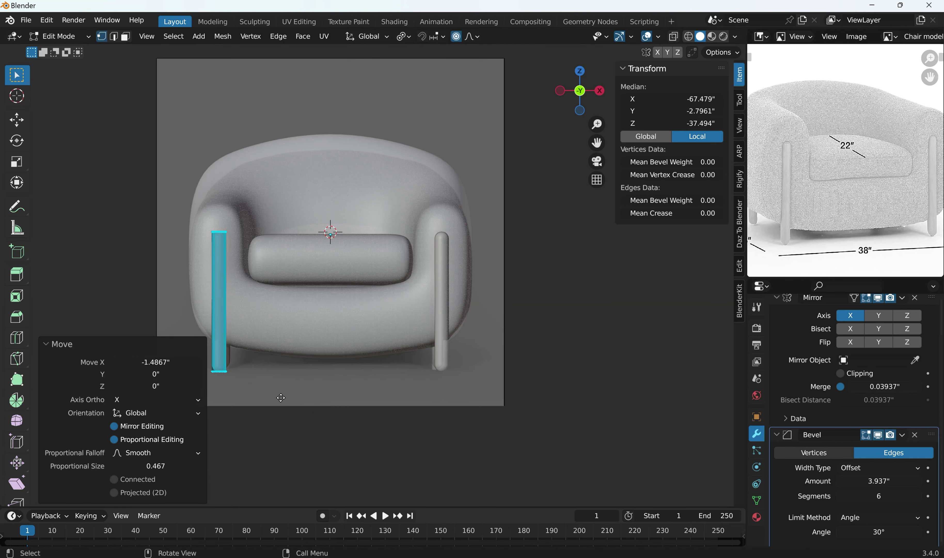
{"action": "key", "text": "Tab"}
{"action": "left_click", "coordinate": [347, 418]}
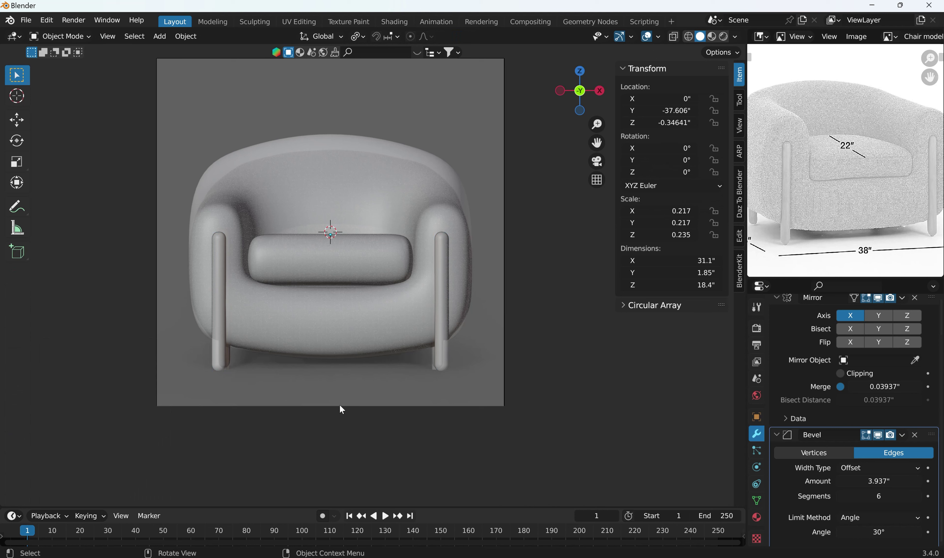
Shift the front leg mesh about another 0.48" outward along X in Edit Mode
{"action": "left_click", "coordinate": [225, 326]}
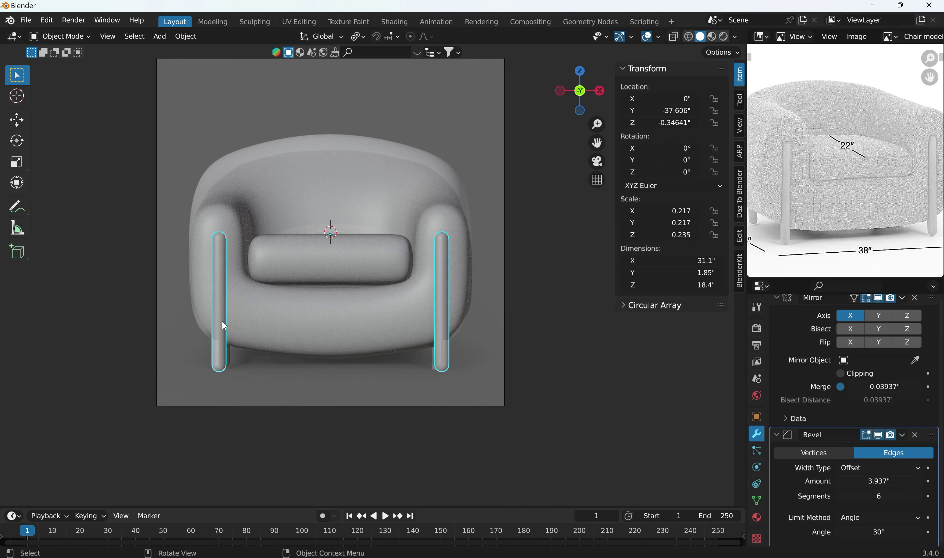
{"action": "key", "text": "Tab"}
{"action": "key", "text": "g"}
{"action": "key", "text": "x"}
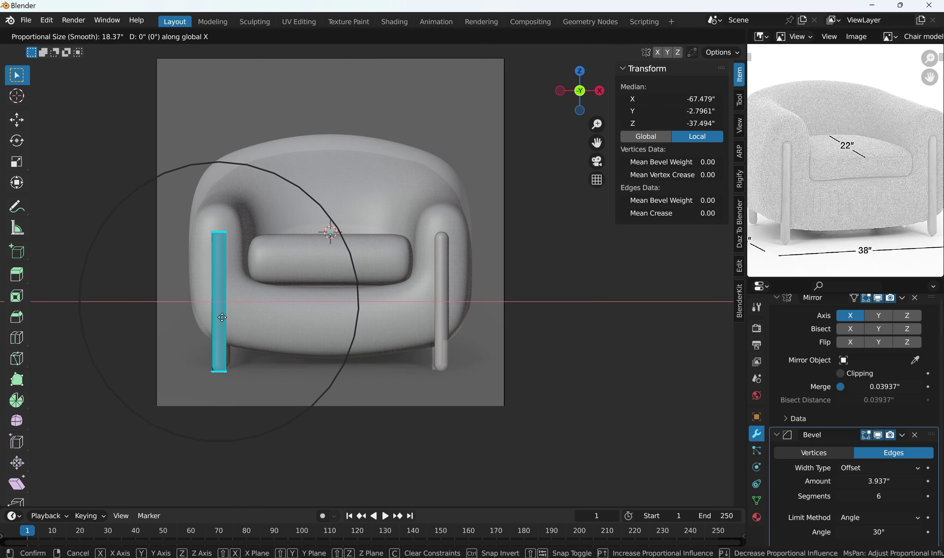
{"action": "left_click", "coordinate": [218, 318]}
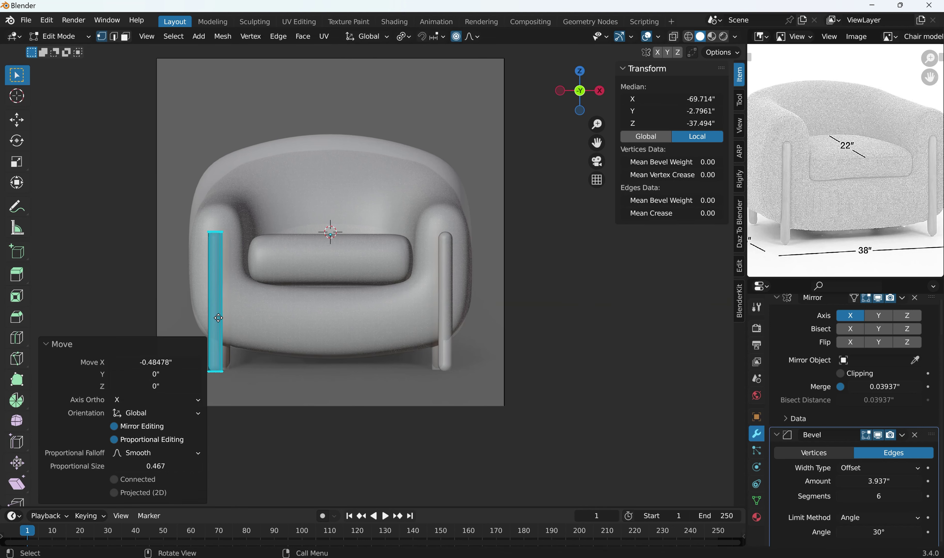
Return the front legs to Object Mode and select the seat cushion from an angled view
{"action": "left_click", "coordinate": [125, 246]}
{"action": "key", "text": "Tab"}
{"action": "left_click", "coordinate": [124, 240]}
{"action": "middle_click_drag", "start_coordinate": [125, 239], "coordinate": [151, 248]}
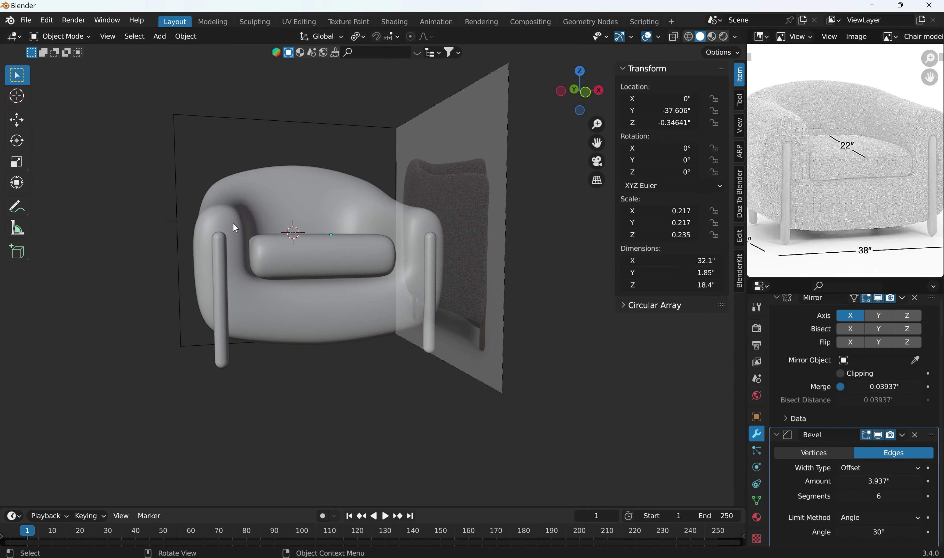
{"action": "left_click", "coordinate": [322, 264]}
{"action": "middle_click_drag", "start_coordinate": [322, 263], "coordinate": [406, 227]}
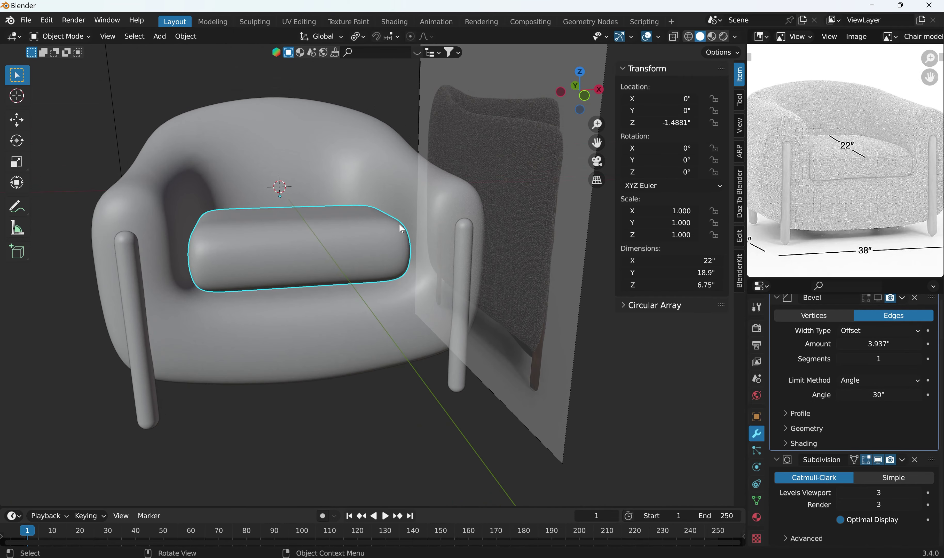
In Edit Mode, lower the cushion's bottom front face about 1.71" along Z with proportional editing at a size of about 9.4"
{"action": "key", "text": "Tab"}
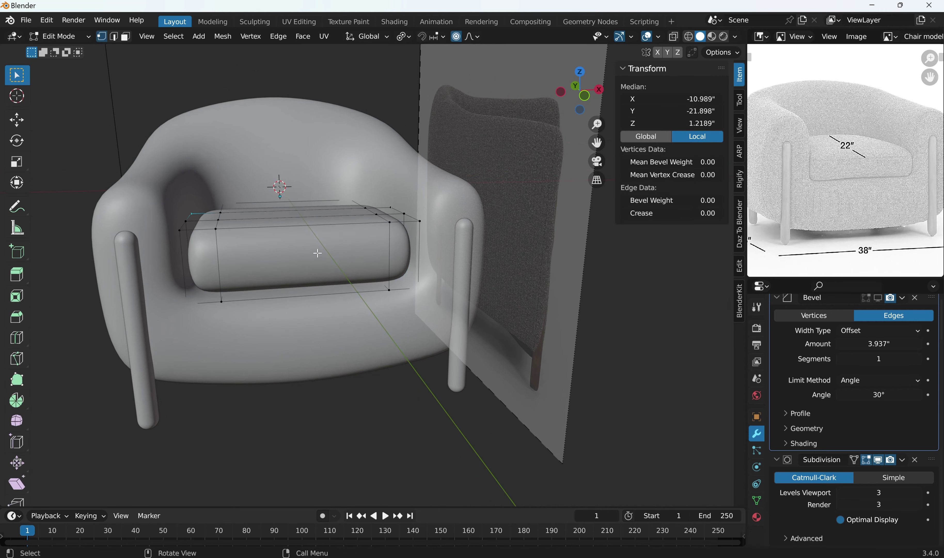
{"action": "middle_click_drag", "start_coordinate": [307, 256], "coordinate": [308, 196]}
{"action": "left_click", "coordinate": [270, 295]}
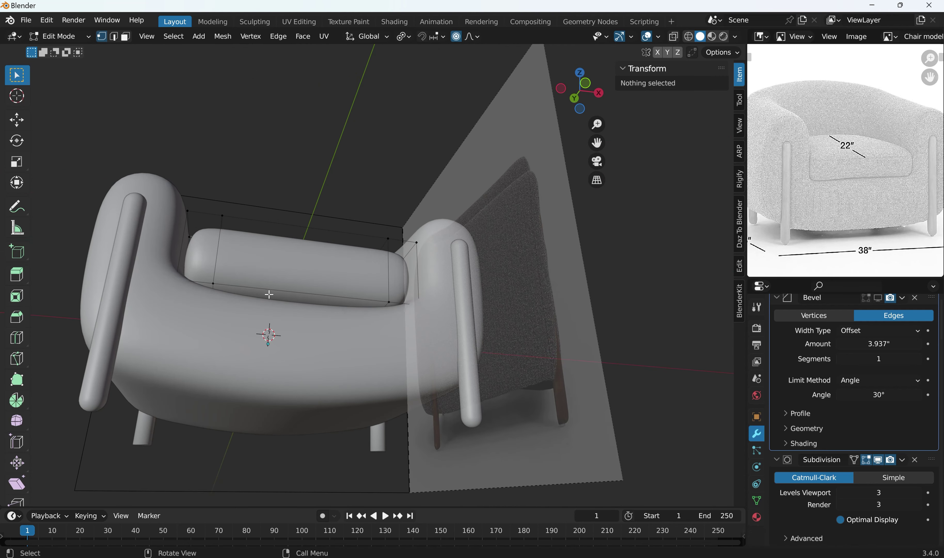
{"action": "key", "text": "3"}
{"action": "left_click", "coordinate": [250, 285]}
{"action": "middle_click_drag", "start_coordinate": [253, 293], "coordinate": [277, 267]}
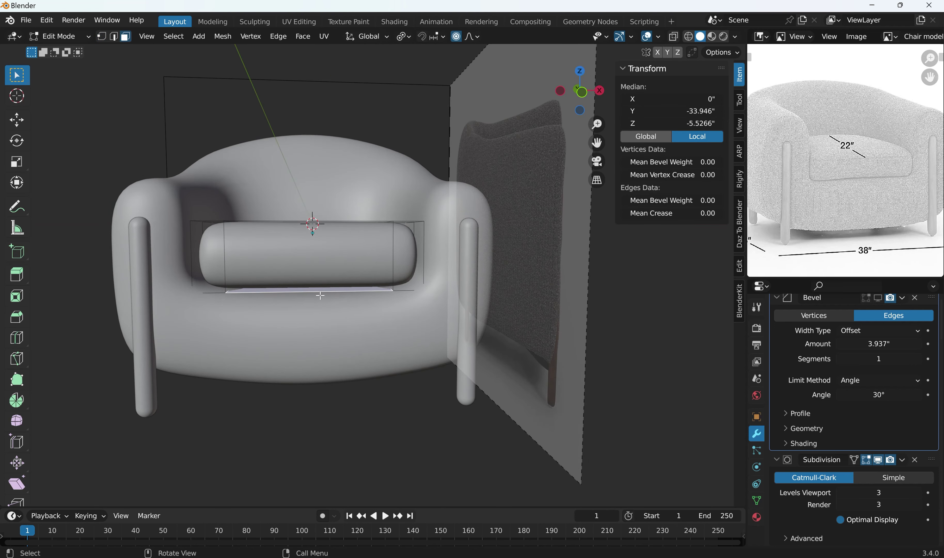
{"action": "key", "text": "g"}
{"action": "scroll", "coordinate": [320, 295], "scroll_direction": "up", "scroll_amount": 5}
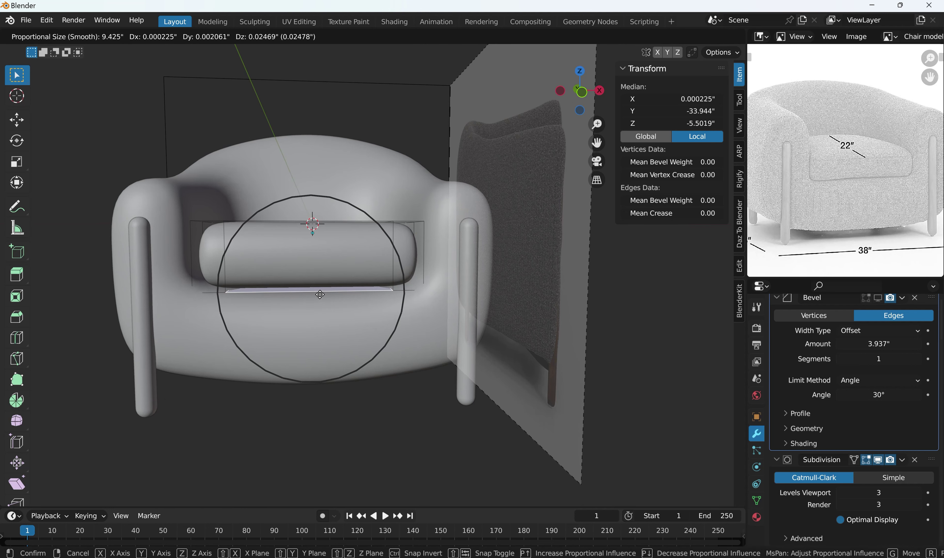
{"action": "key", "text": "z"}
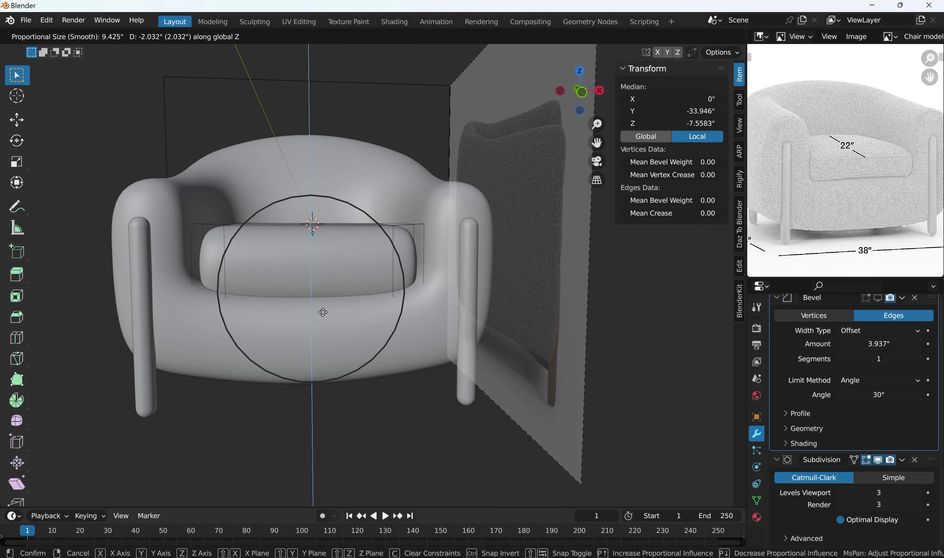
{"action": "left_click", "coordinate": [324, 311]}
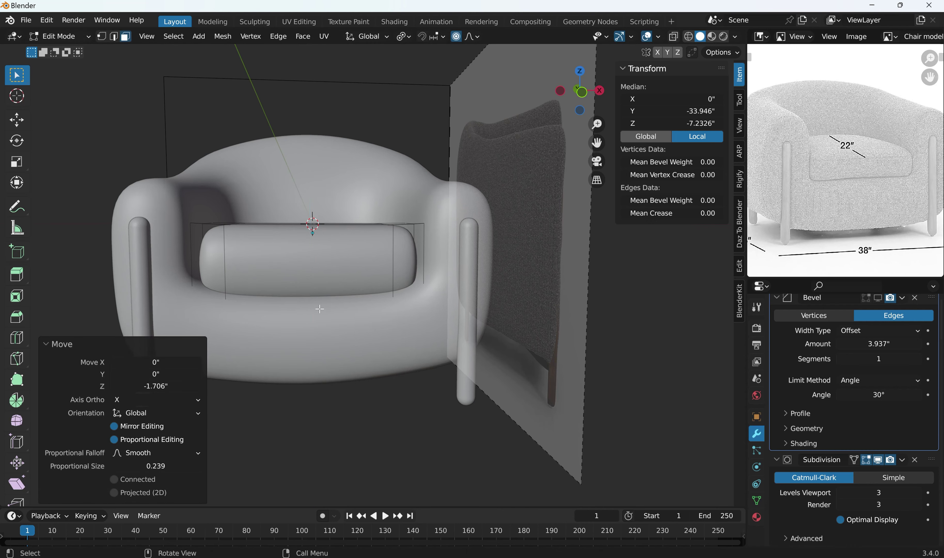
{"action": "mouse_move", "coordinate": [307, 277]}
{"action": "middle_mouse_down"}
{"action": "mouse_move", "coordinate": [312, 162]}
{"action": "mouse_move", "coordinate": [376, 139]}
{"action": "mouse_move", "coordinate": [380, 205]}
{"action": "mouse_move", "coordinate": [305, 285]}
{"action": "mouse_move", "coordinate": [305, 277]}
{"action": "middle_mouse_up"}
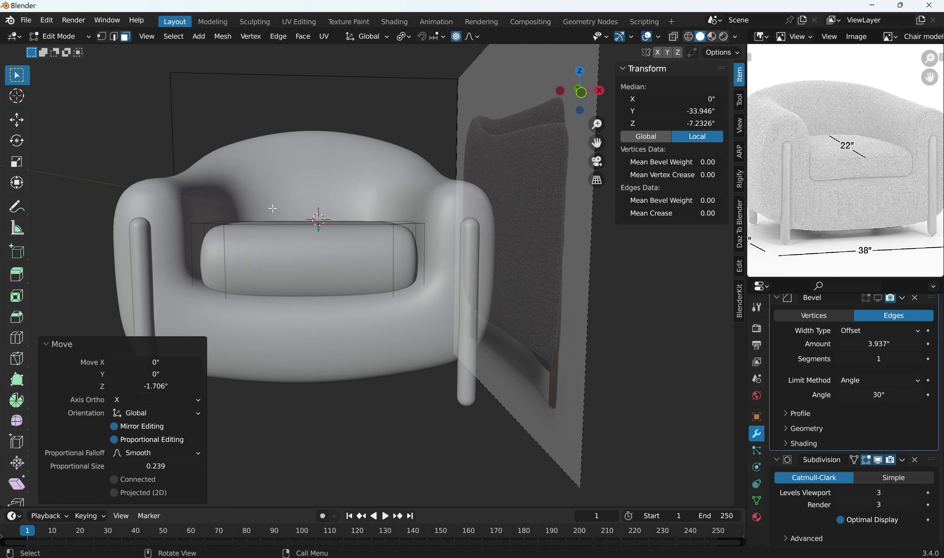
In the front view, select all the cushion's top faces through the mesh and lower them about 1.71" along Z
{"action": "key", "text": "KP_1"}
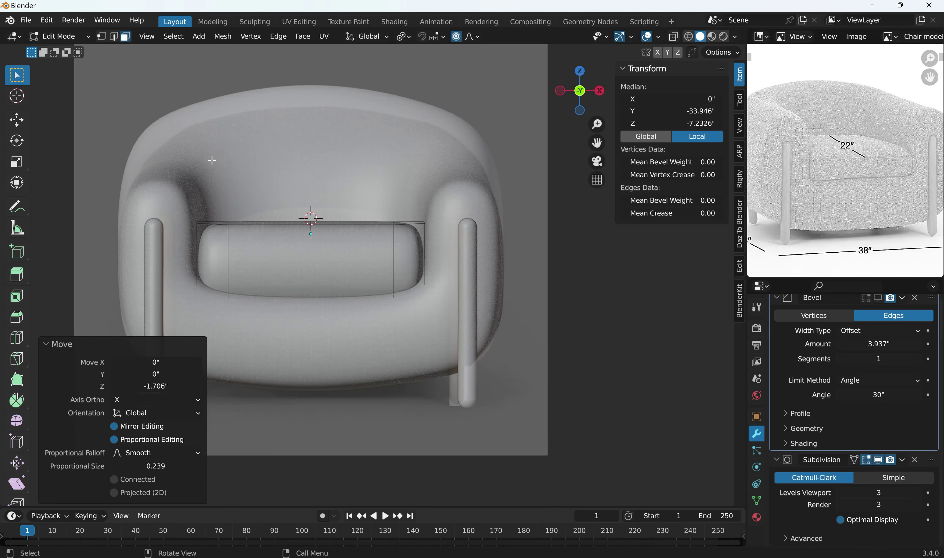
{"action": "left_click", "coordinate": [673, 37]}
{"action": "left_click_drag", "start_coordinate": [165, 178], "coordinate": [463, 248]}
{"action": "left_click", "coordinate": [674, 36]}
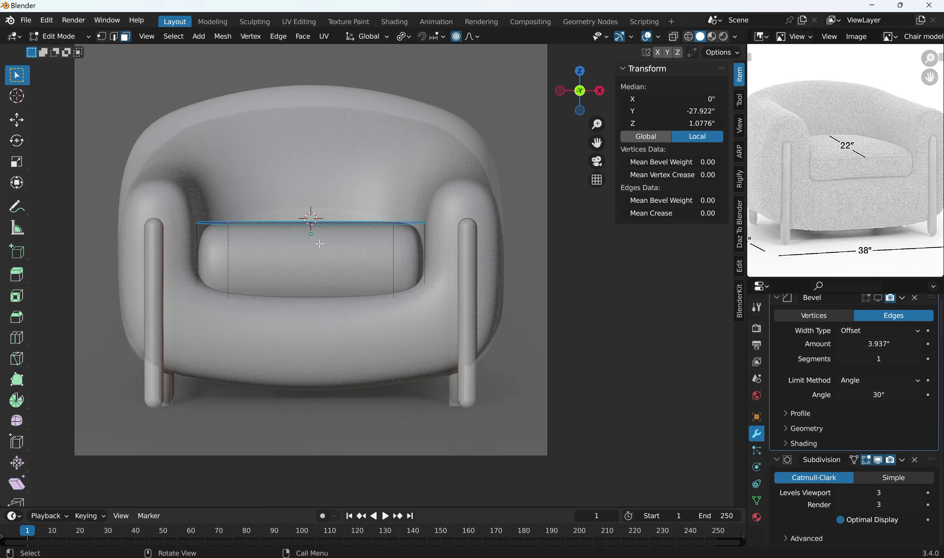
{"action": "key", "text": "g"}
{"action": "key", "text": "z"}
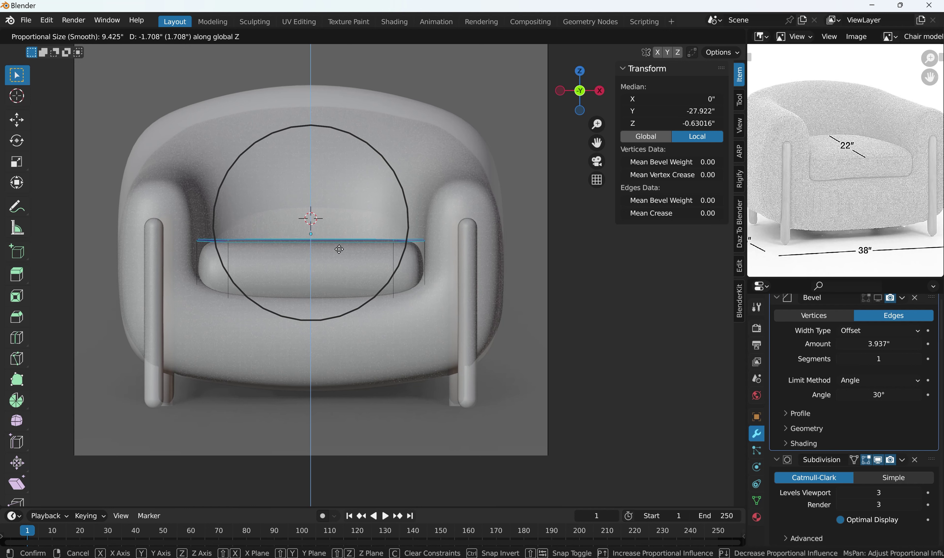
{"action": "left_click", "coordinate": [340, 249]}
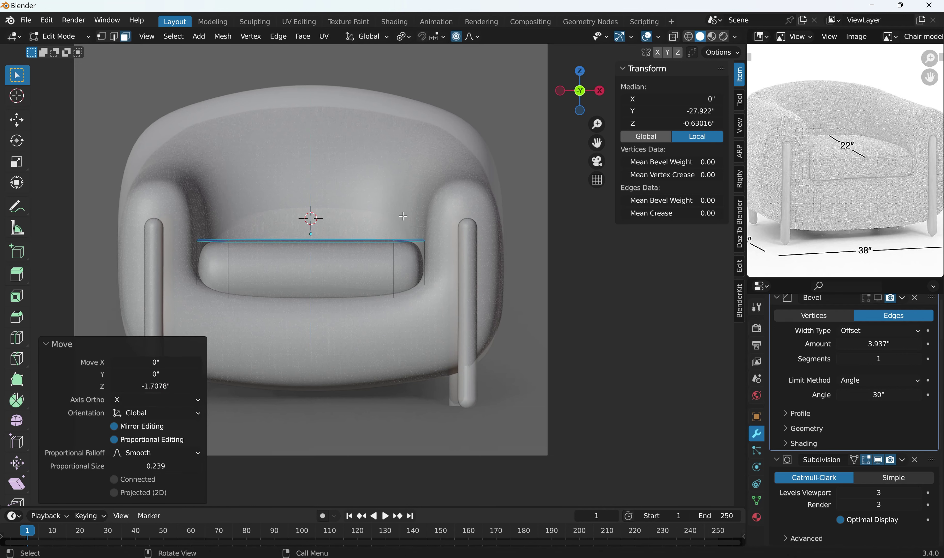
Enable X mirror editing and move the cushion's side face about 1.09" outward along X with proportional editing
{"action": "left_click", "coordinate": [409, 268]}
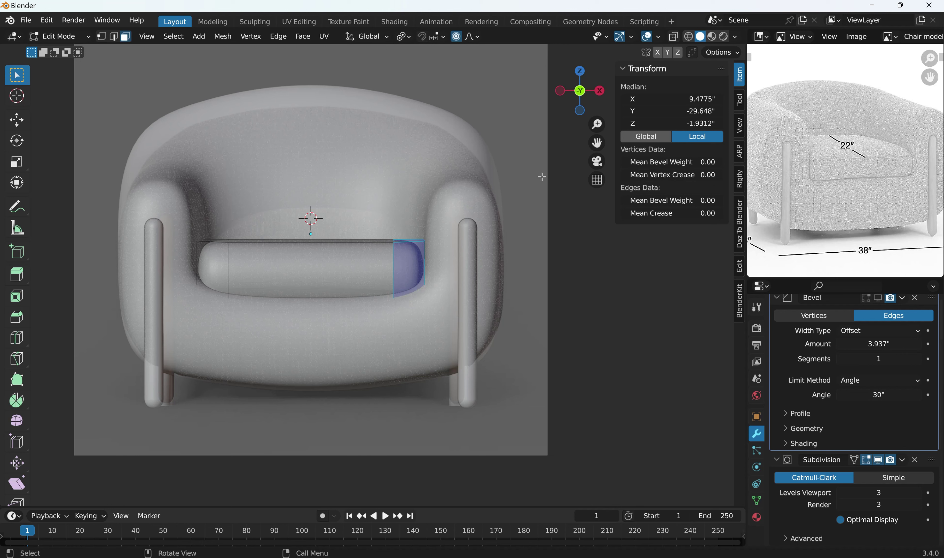
{"action": "left_click", "coordinate": [658, 53]}
{"action": "key", "text": "g"}
{"action": "key", "text": "x"}
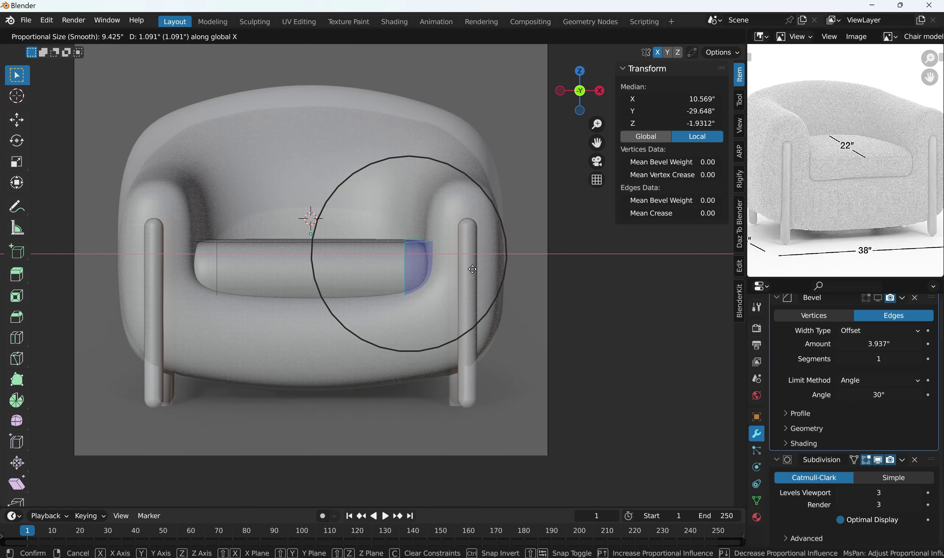
{"action": "left_click", "coordinate": [472, 269]}
Check the widened cushion from several angles, briefly with X-ray, and return to Object Mode
{"action": "middle_click_drag", "start_coordinate": [334, 233], "coordinate": [371, 309]}
{"action": "left_click", "coordinate": [188, 117]}
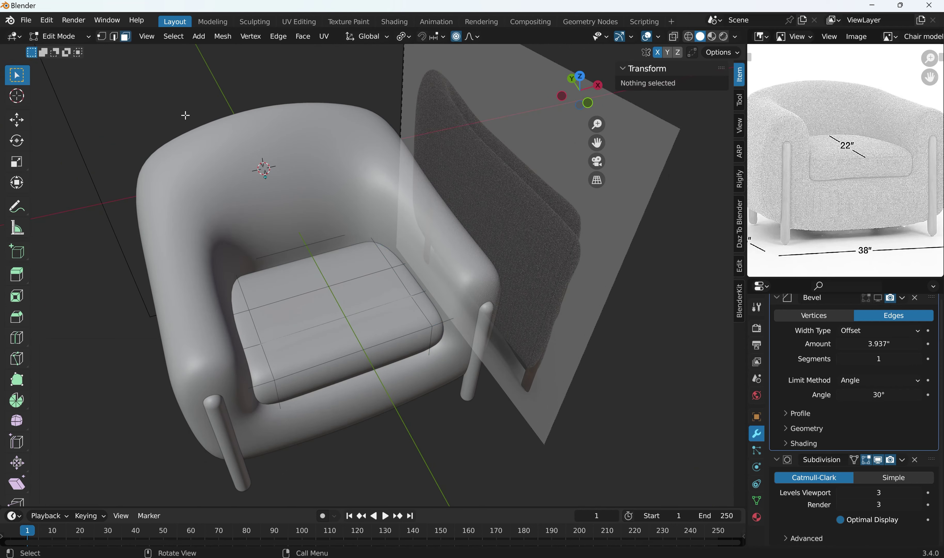
{"action": "left_click", "coordinate": [673, 37]}
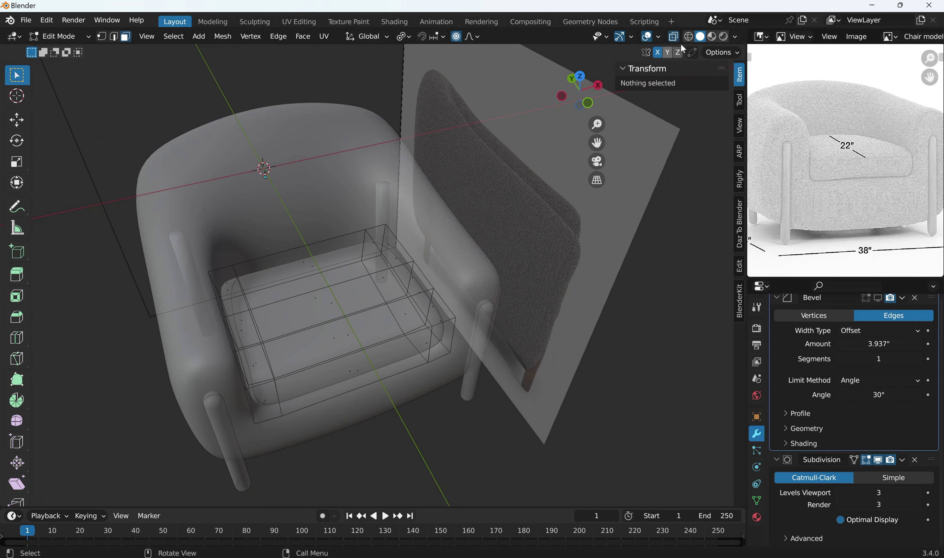
{"action": "left_click", "coordinate": [673, 36]}
{"action": "middle_click_drag", "start_coordinate": [313, 137], "coordinate": [401, 144]}
{"action": "middle_click_drag", "start_coordinate": [418, 190], "coordinate": [319, 186]}
{"action": "key", "text": "Tab"}
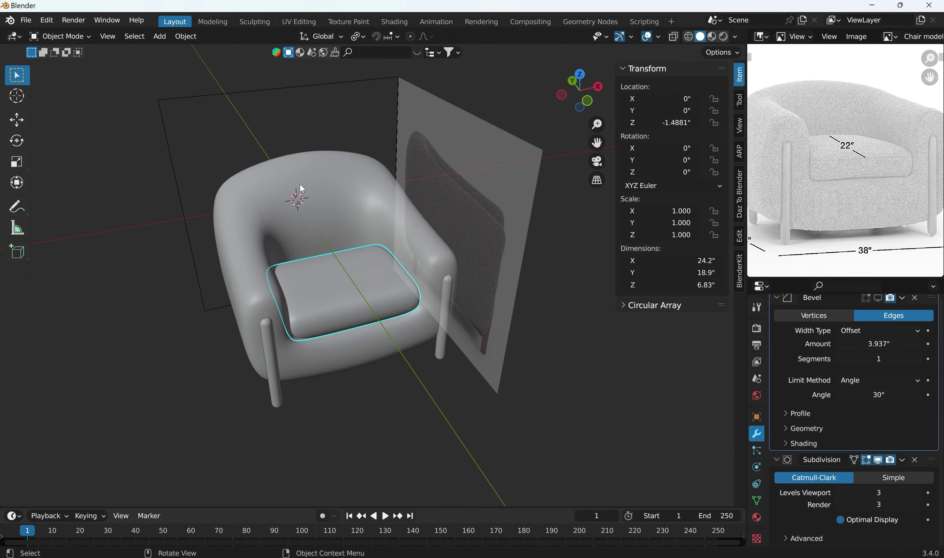
Open the chair body in Edit Mode in the back view, with X-ray and vertex selection enabled
{"action": "left_click", "coordinate": [295, 188]}
{"action": "key", "text": "Tab"}
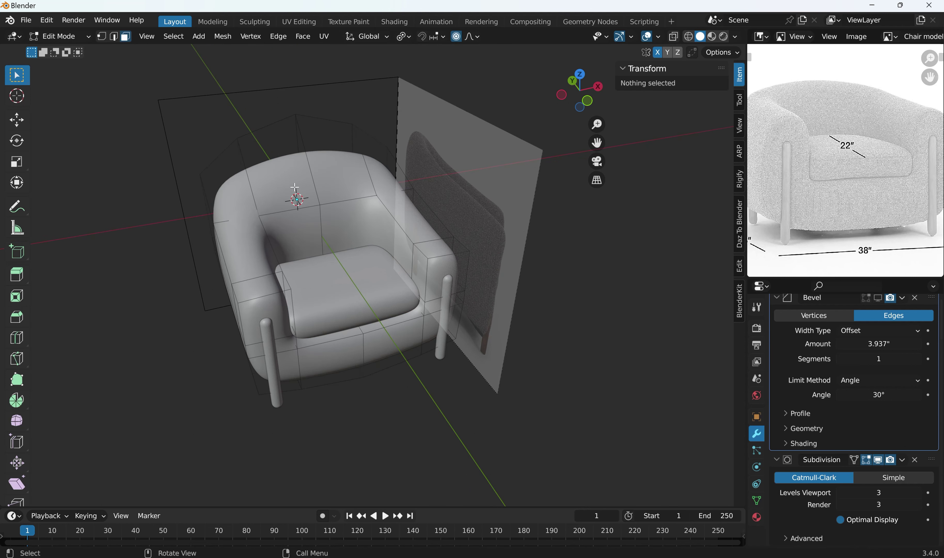
{"action": "key", "text": "ctrl"}
{"action": "key", "text": "ctrl+KP_1"}
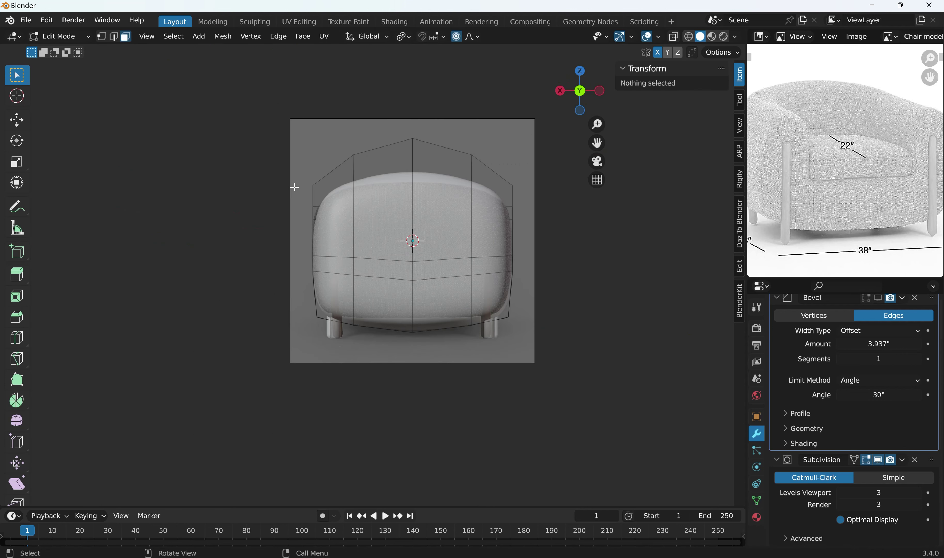
{"action": "left_click", "coordinate": [676, 38]}
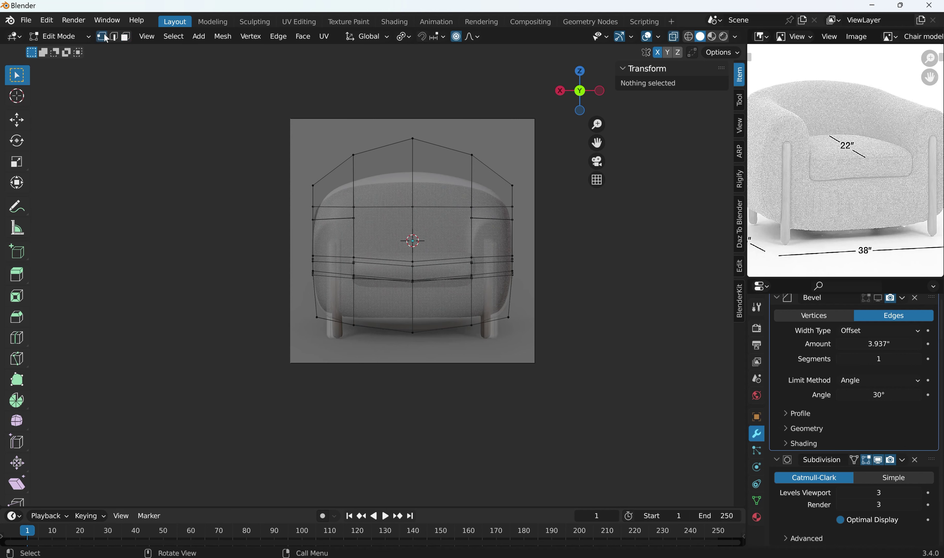
Try to lower the backrest's top centre vertex about 2.07" along Z with proportional editing
{"action": "left_click_drag", "start_coordinate": [375, 114], "coordinate": [446, 164]}
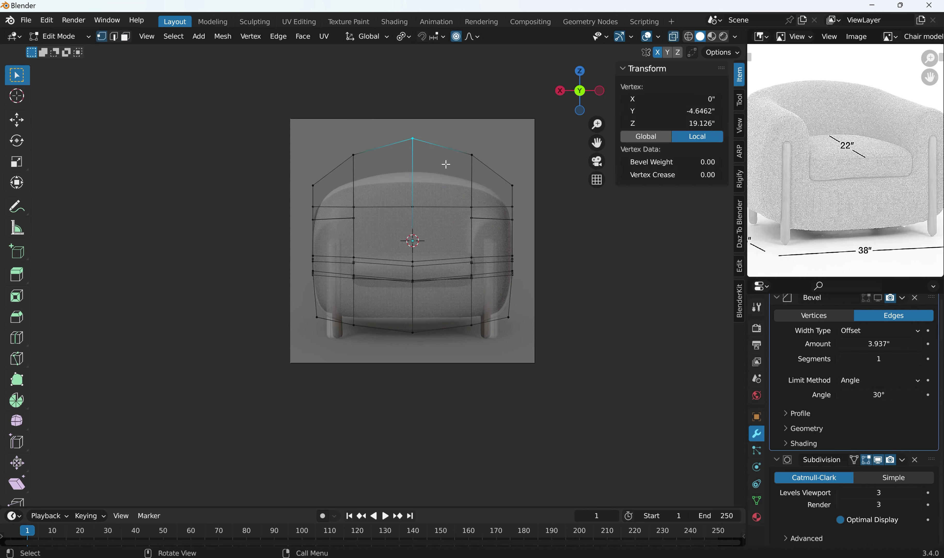
{"action": "key", "text": "g"}
{"action": "key", "text": "z"}
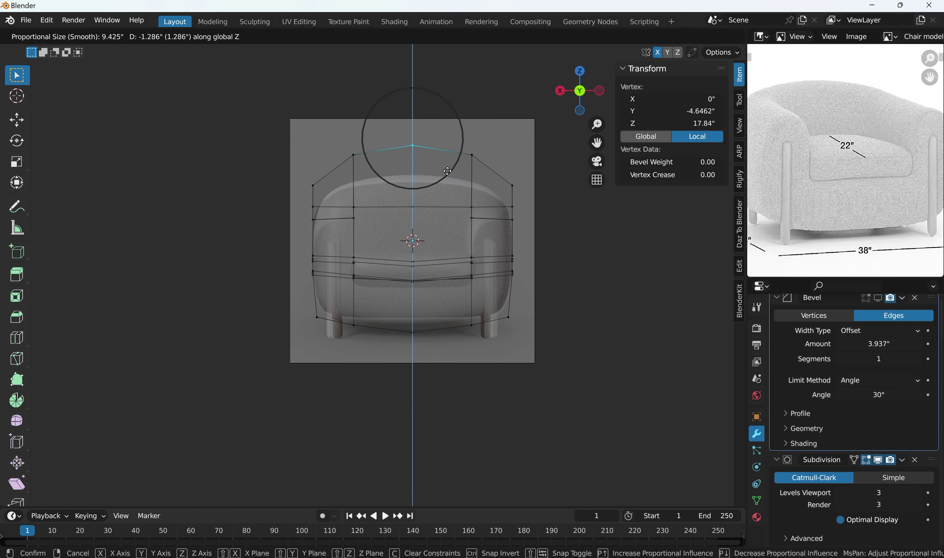
{"action": "scroll", "coordinate": [447, 171], "scroll_direction": "down", "scroll_amount": 4}
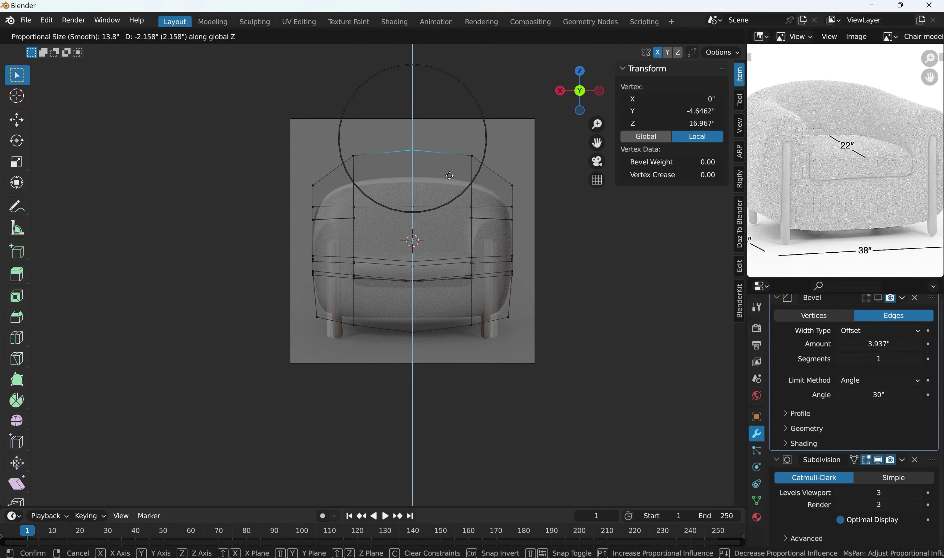
{"action": "left_click", "coordinate": [450, 175]}
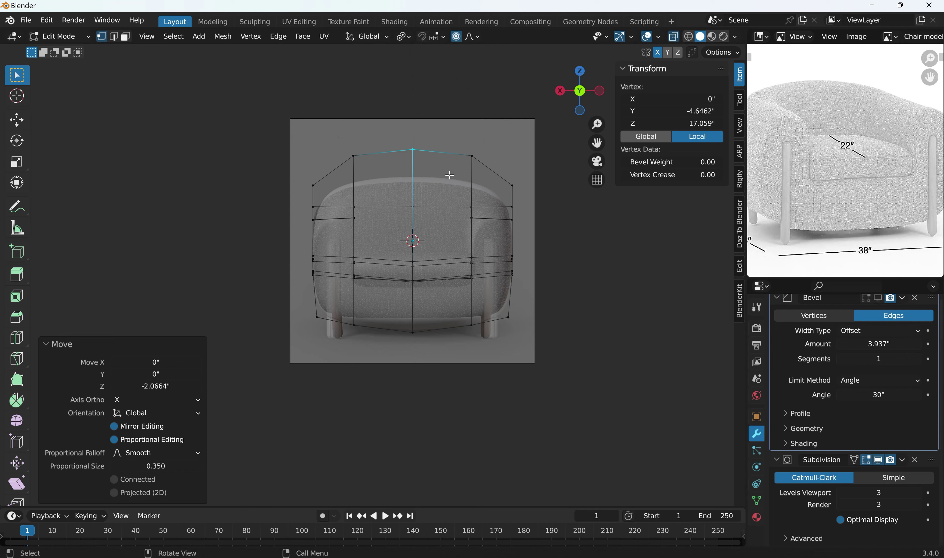
{"action": "key", "text": "ctrl+z"}
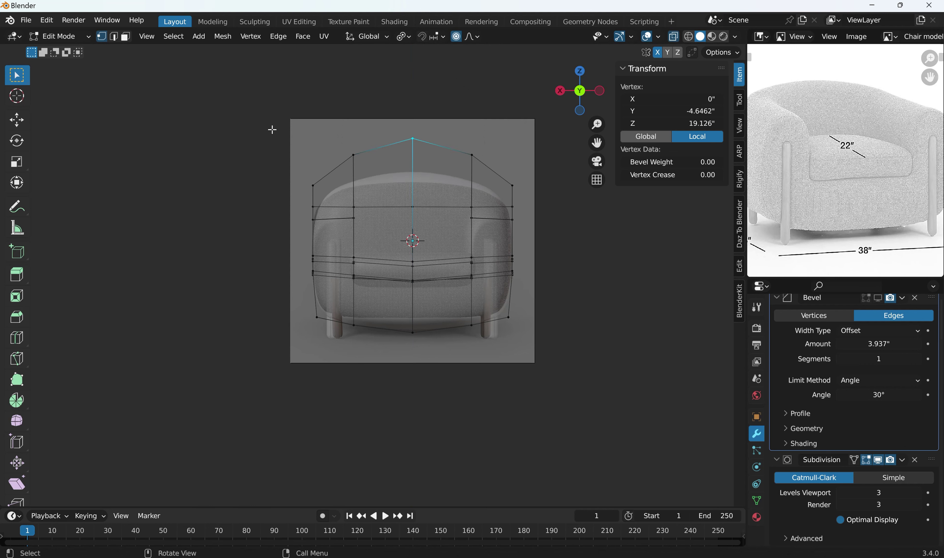
Select the backrest's upper rows of vertices and lower them about 0.41" along Z with proportional editing
{"action": "left_click_drag", "start_coordinate": [272, 129], "coordinate": [532, 209]}
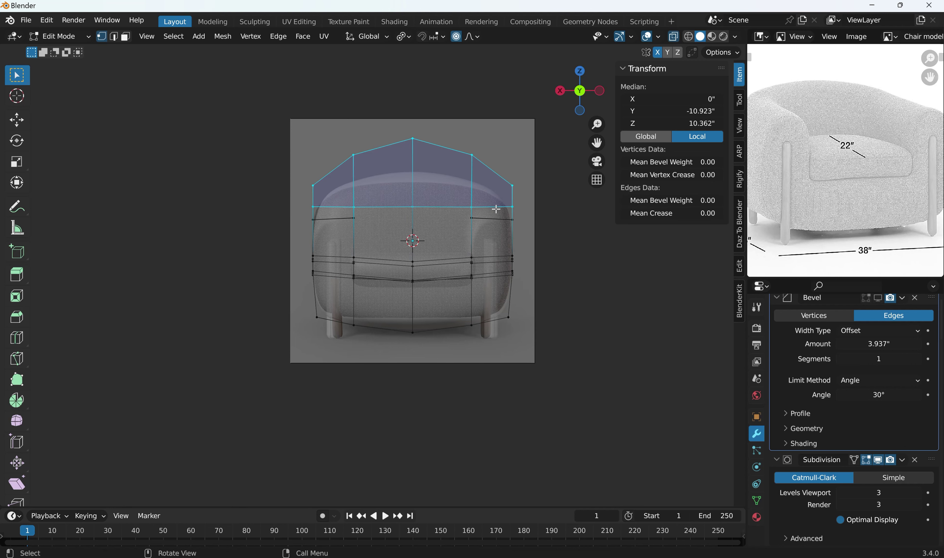
{"action": "key", "text": "g"}
{"action": "key", "text": "z"}
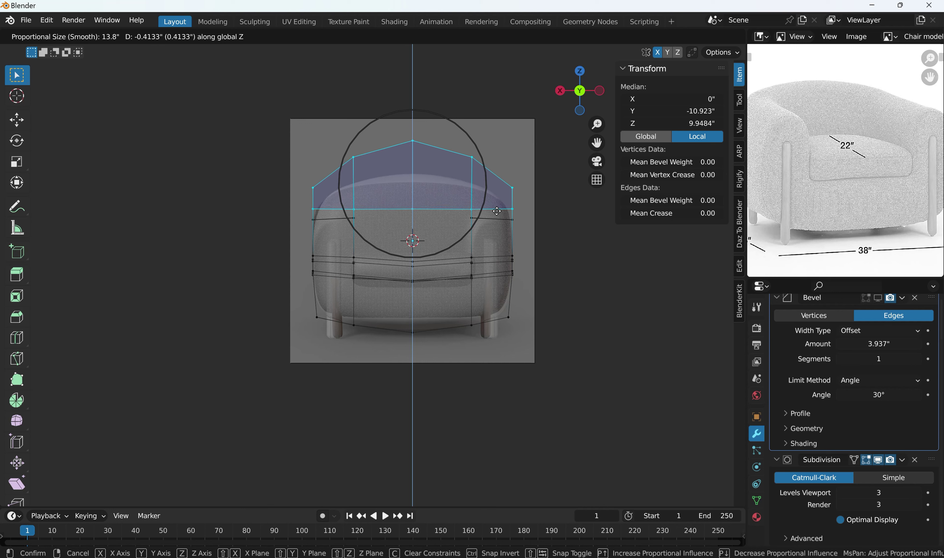
{"action": "left_click", "coordinate": [496, 211]}
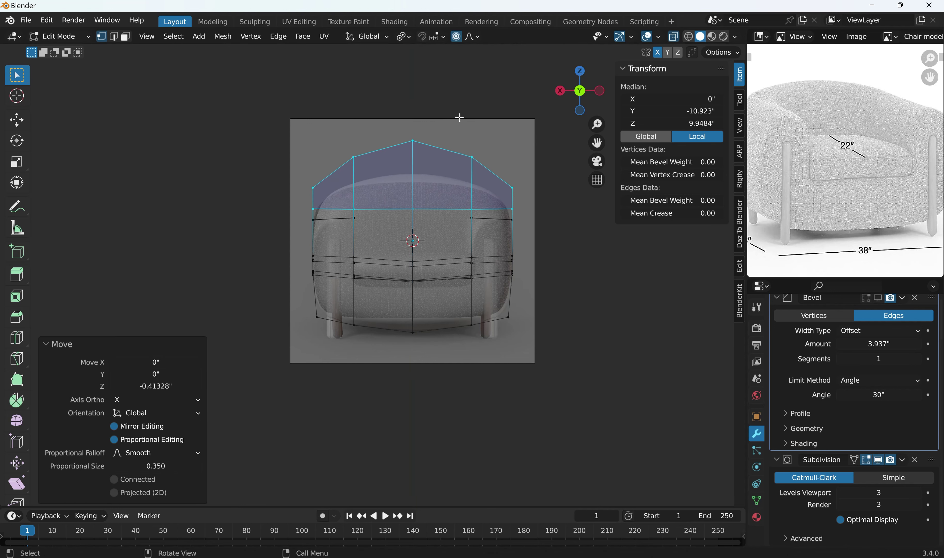
Lower the backrest's top centre vertex about 0.83" along Z, widening the proportional size to 0.751
{"action": "left_click", "coordinate": [446, 123]}
{"action": "left_click_drag", "start_coordinate": [377, 115], "coordinate": [423, 157]}
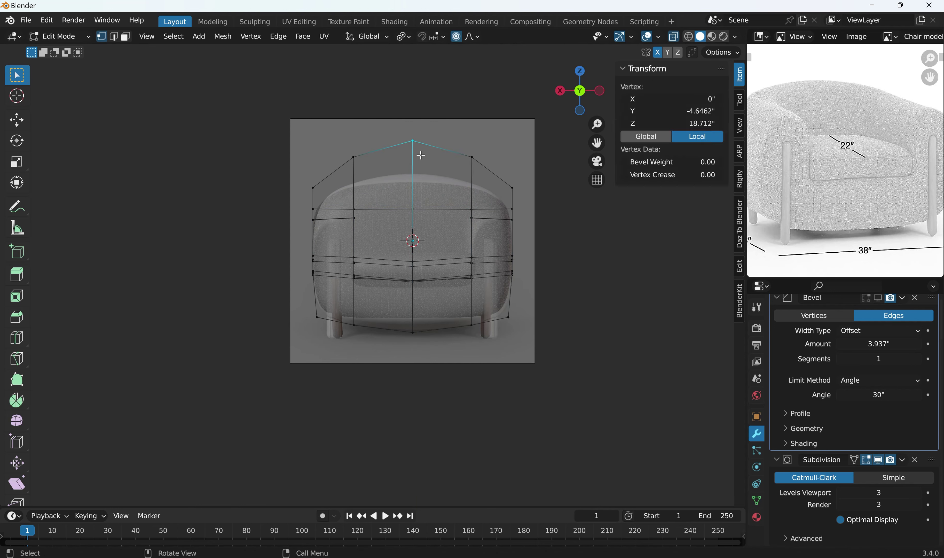
{"action": "key", "text": "g"}
{"action": "key", "text": "z"}
{"action": "scroll", "coordinate": [421, 155], "scroll_direction": "down", "scroll_amount": 4}
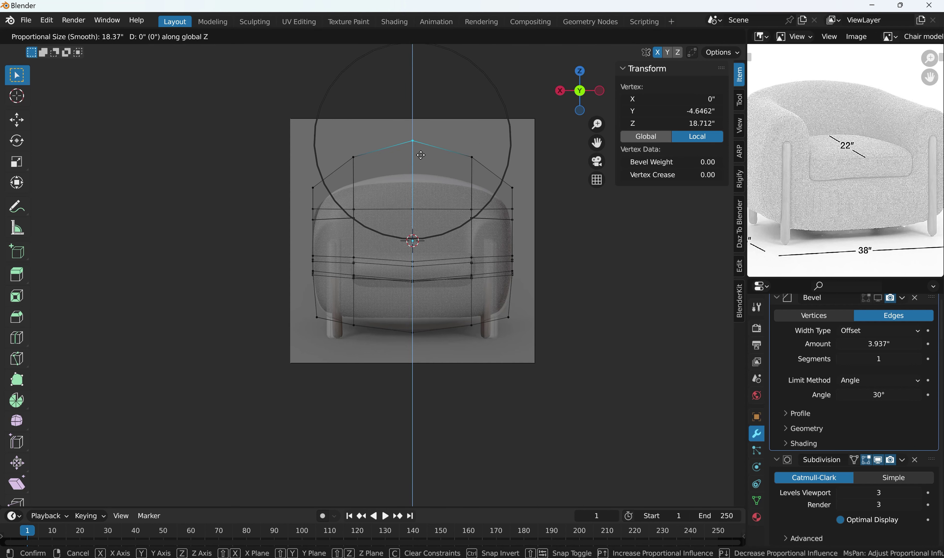
{"action": "scroll", "coordinate": [420, 158], "scroll_direction": "down", "scroll_amount": 2}
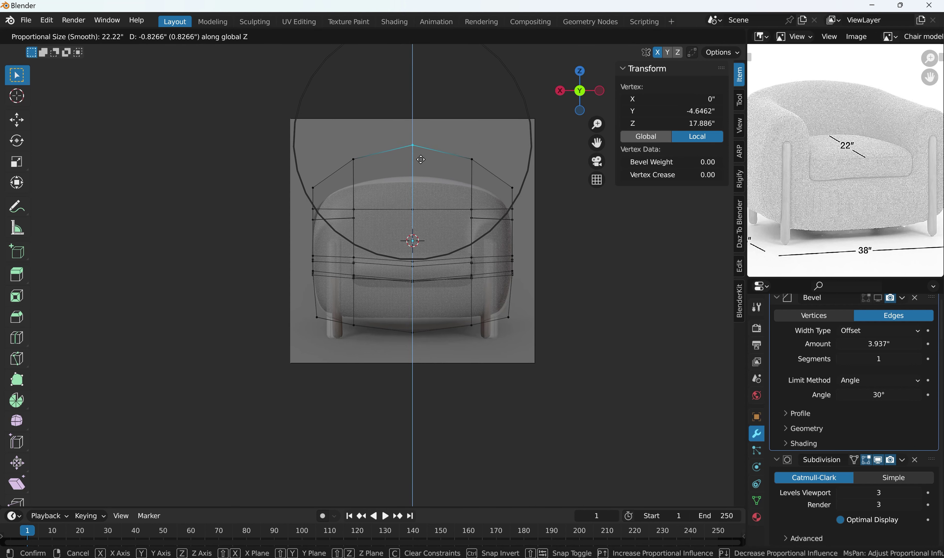
{"action": "scroll", "coordinate": [420, 159], "scroll_direction": "down", "scroll_amount": 2}
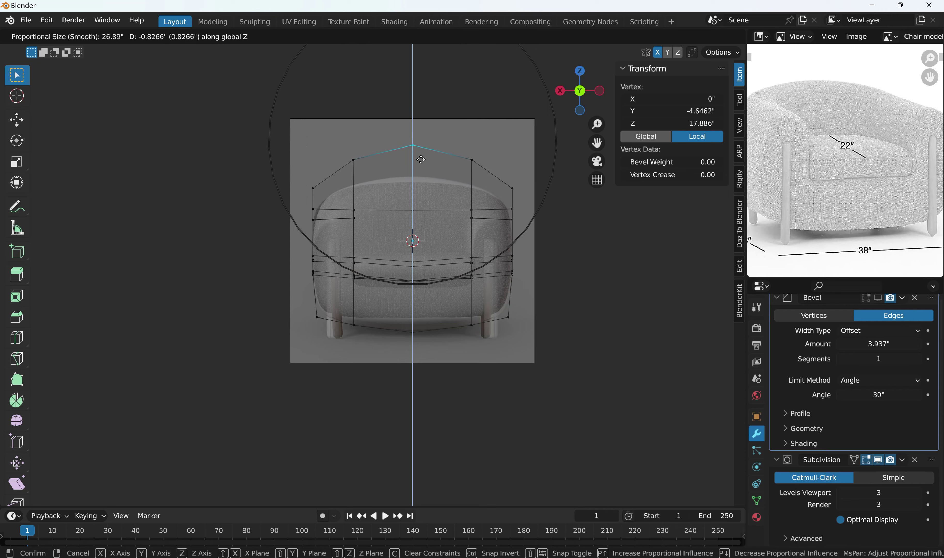
{"action": "left_click", "coordinate": [421, 159]}
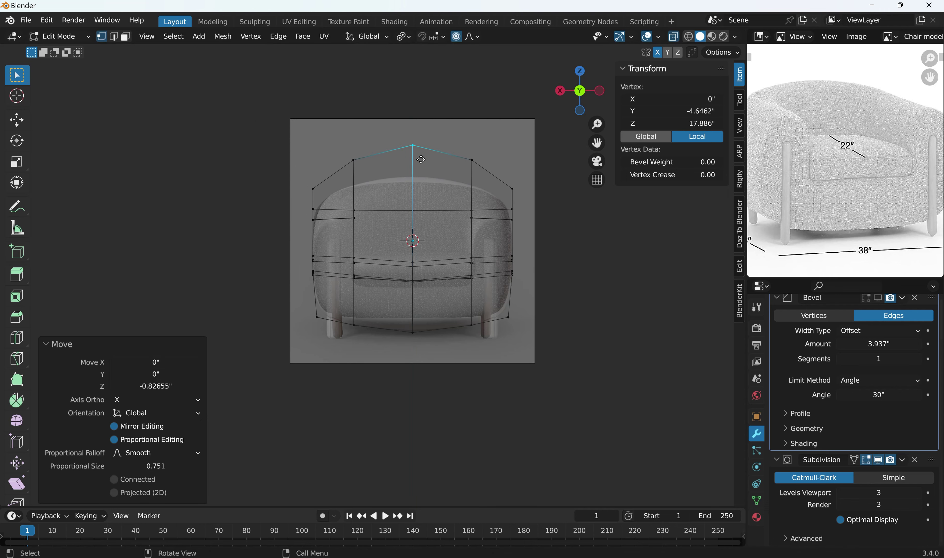
Return to Object Mode, turn off X-ray, and inspect the whole armchair from several angles
{"action": "key", "text": "Tab"}
{"action": "middle_click_drag", "start_coordinate": [421, 158], "coordinate": [291, 172]}
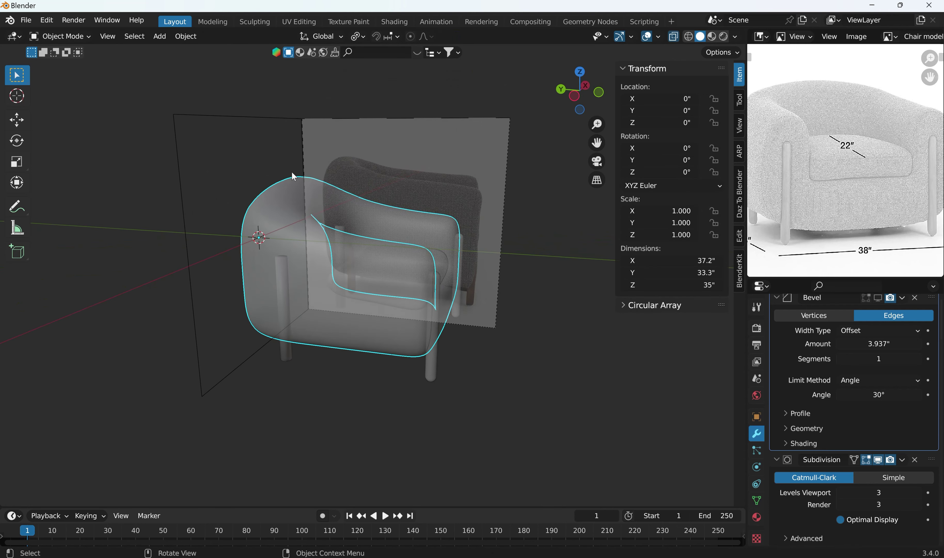
{"action": "left_click", "coordinate": [674, 36]}
{"action": "middle_click_drag", "start_coordinate": [401, 149], "coordinate": [361, 115]}
{"action": "left_click", "coordinate": [362, 114]}
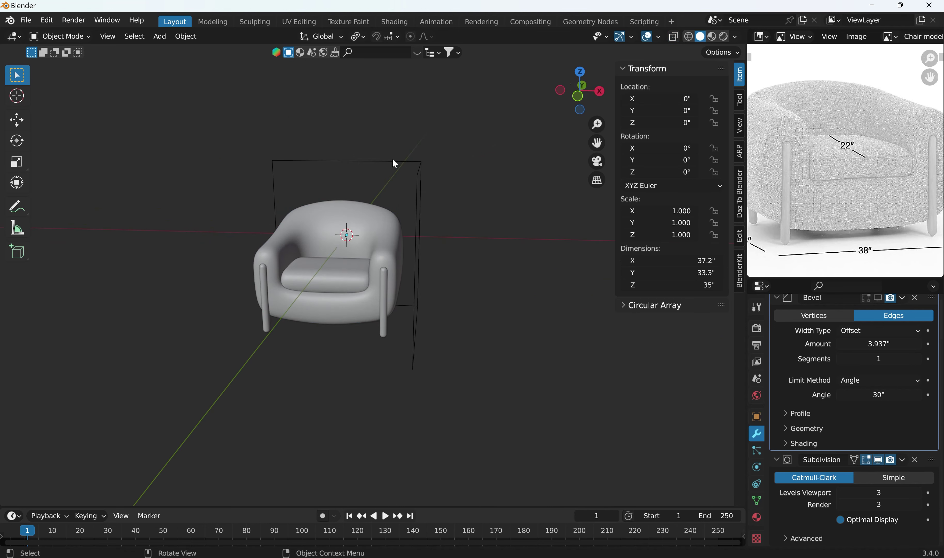
{"action": "middle_click_drag", "start_coordinate": [393, 158], "coordinate": [389, 223]}
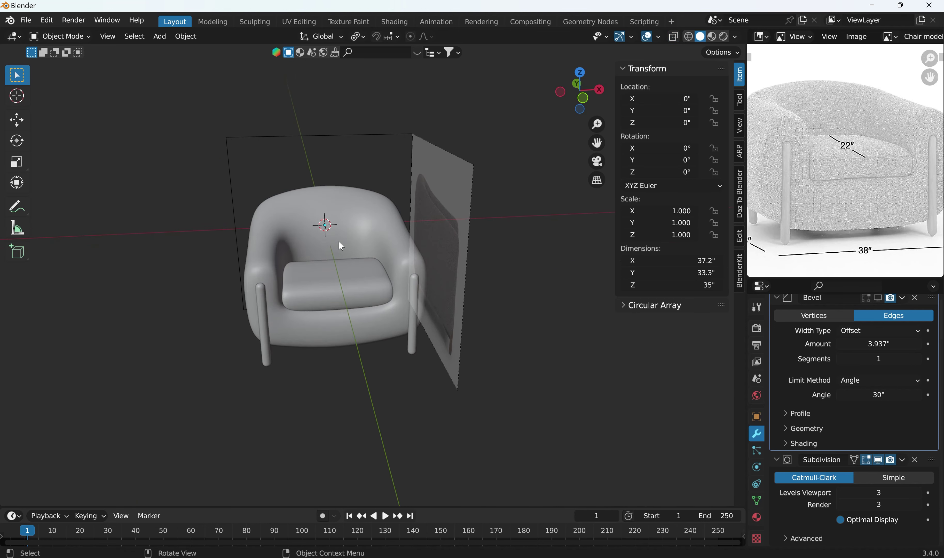
{"action": "middle_click_drag", "start_coordinate": [339, 242], "coordinate": [353, 206]}
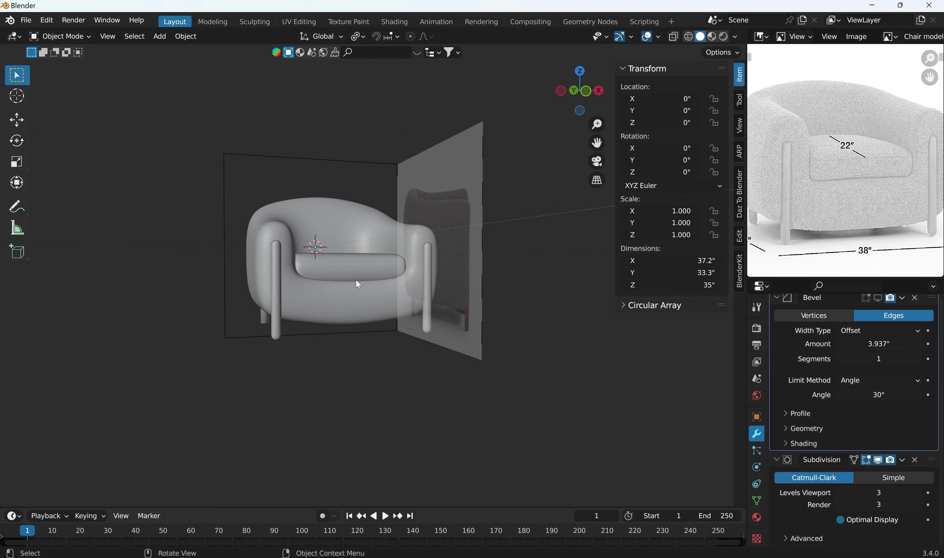
Select the seat cushion and open its mesh in Edit Mode, viewed from above
{"action": "scroll", "coordinate": [356, 279], "scroll_direction": "up", "scroll_amount": 3}
{"action": "middle_click_drag", "start_coordinate": [356, 280], "coordinate": [299, 304]}
{"action": "left_click", "coordinate": [314, 258]}
{"action": "key", "text": "Tab"}
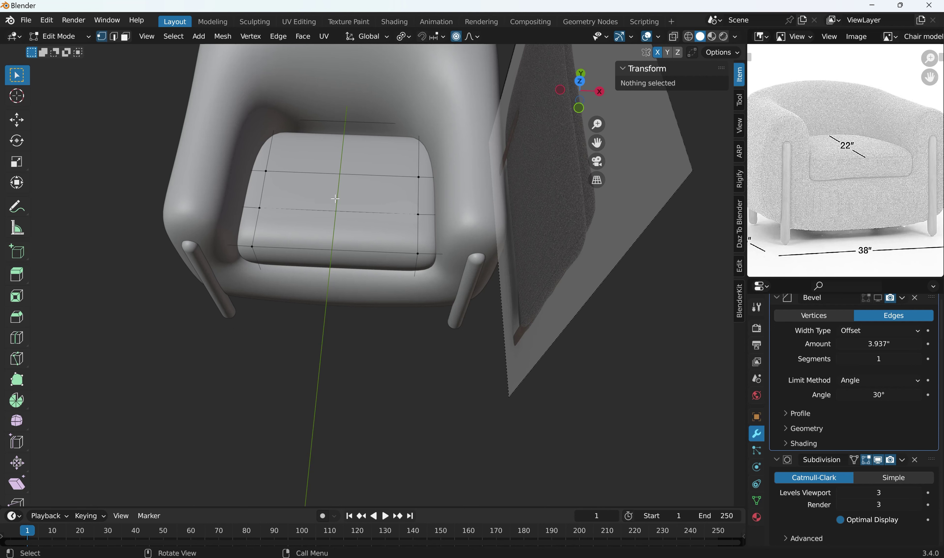
Select the crosswise edge loop nearest the front of the seat cushion and turn on X-ray display
{"action": "scroll", "coordinate": [336, 199], "scroll_direction": "up", "scroll_amount": 1}
{"action": "middle_click_drag", "start_coordinate": [332, 239], "coordinate": [371, 244]}
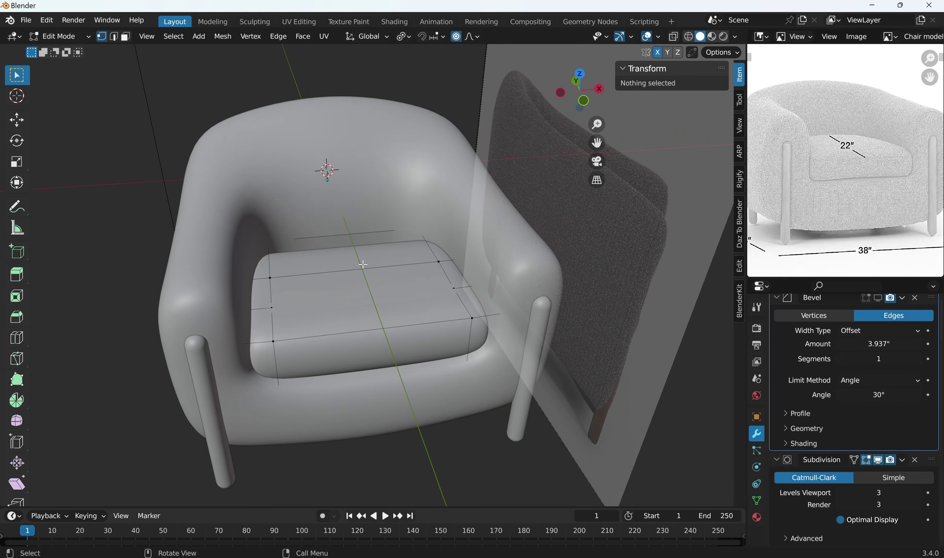
{"action": "scroll", "coordinate": [362, 263], "scroll_direction": "down", "scroll_amount": 2}
{"action": "scroll", "coordinate": [363, 261], "scroll_direction": "up", "scroll_amount": 2}
{"action": "scroll", "coordinate": [361, 249], "scroll_direction": "down", "scroll_amount": 3, "text": "shift"}
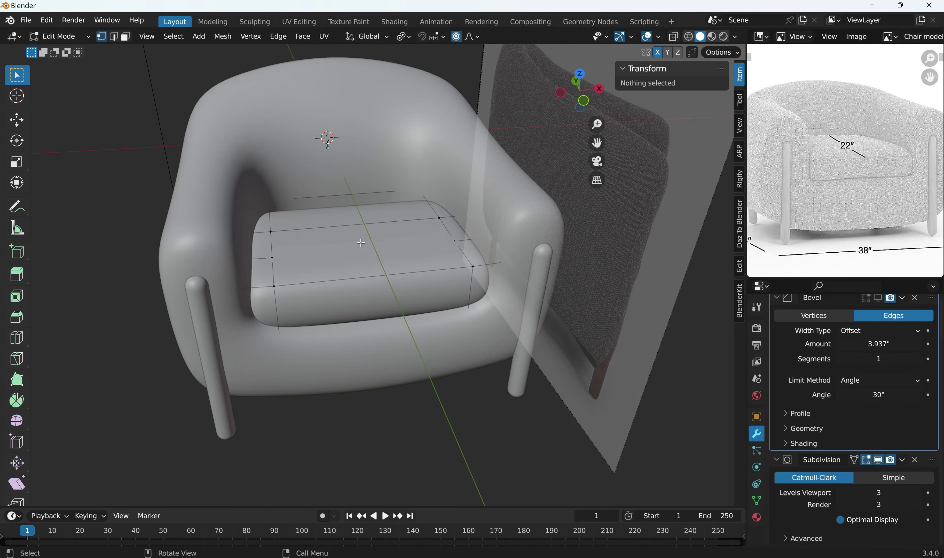
{"action": "middle_click_drag", "start_coordinate": [361, 243], "coordinate": [337, 294]}
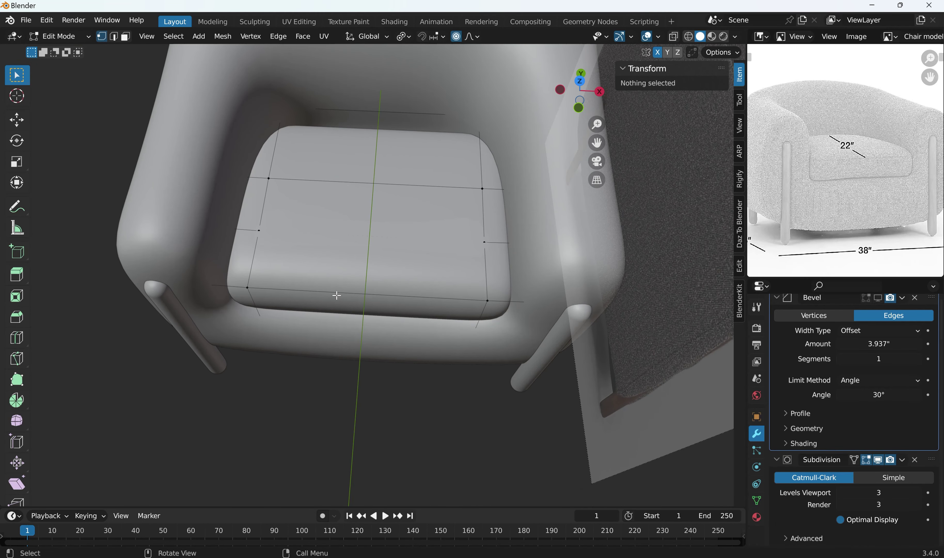
{"action": "key", "text": "Tab"}
{"action": "key", "text": "Tab"}
{"action": "middle_click_drag", "start_coordinate": [338, 236], "coordinate": [335, 243]}
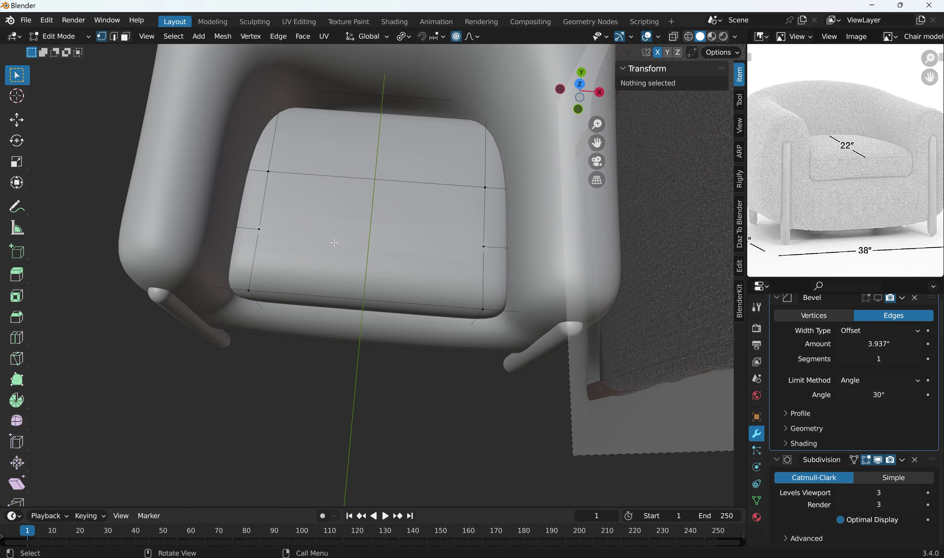
{"action": "left_click", "coordinate": [498, 248], "text": "alt"}
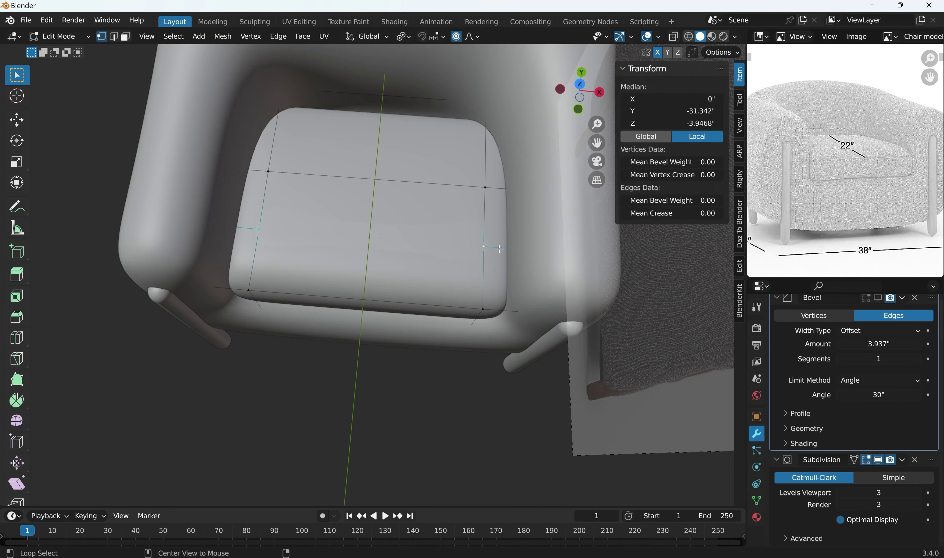
{"action": "left_click", "coordinate": [673, 37]}
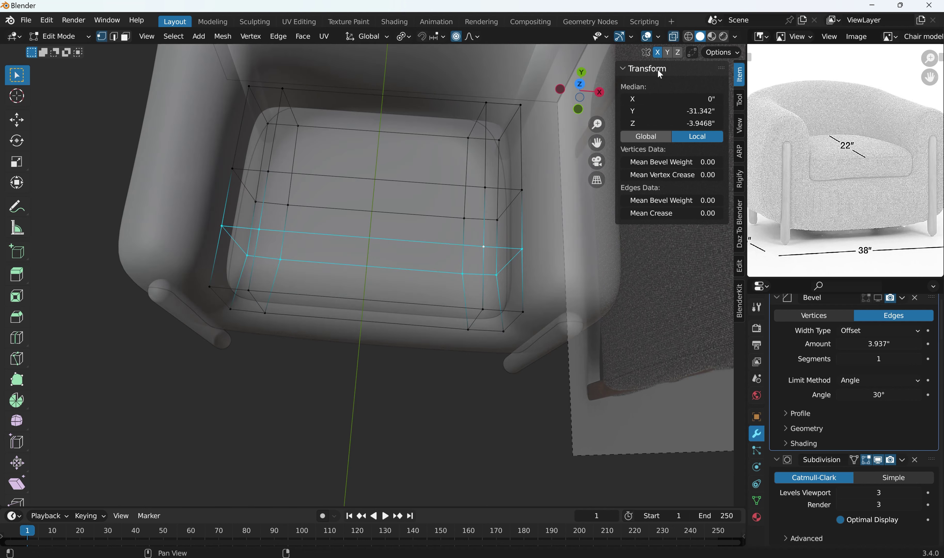
Turn off proportional editing and try moving the selected cushion loop along the Y axis
{"action": "key", "text": "g"}
{"action": "key", "text": "y"}
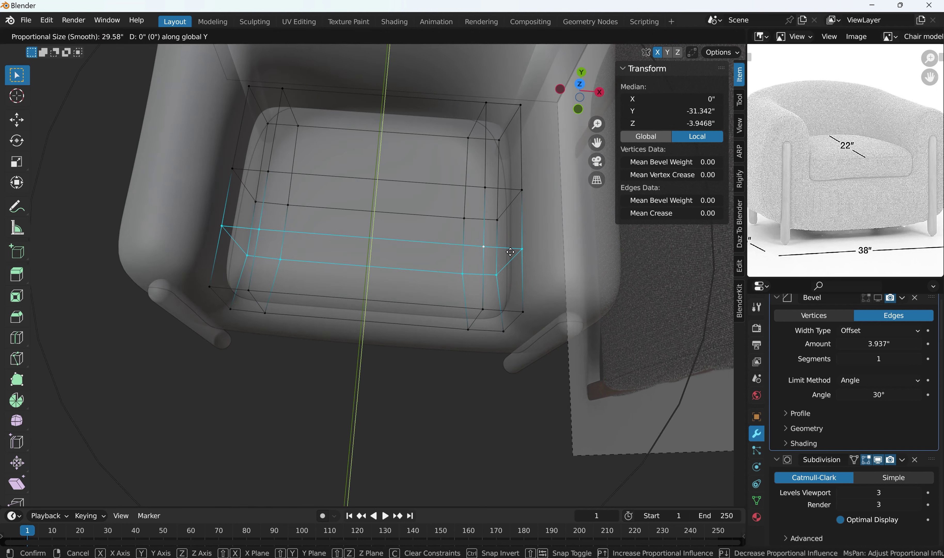
{"action": "right_click", "coordinate": [516, 222]}
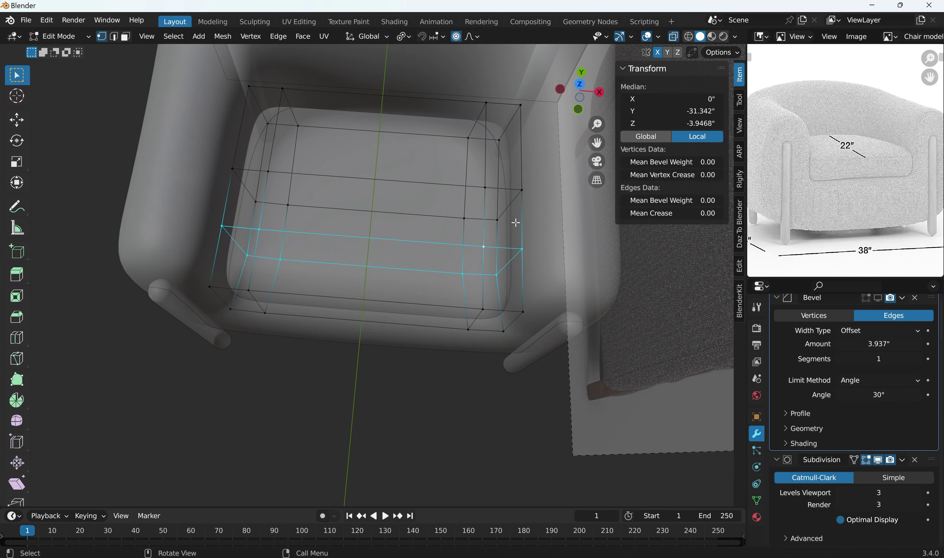
{"action": "key", "text": "g"}
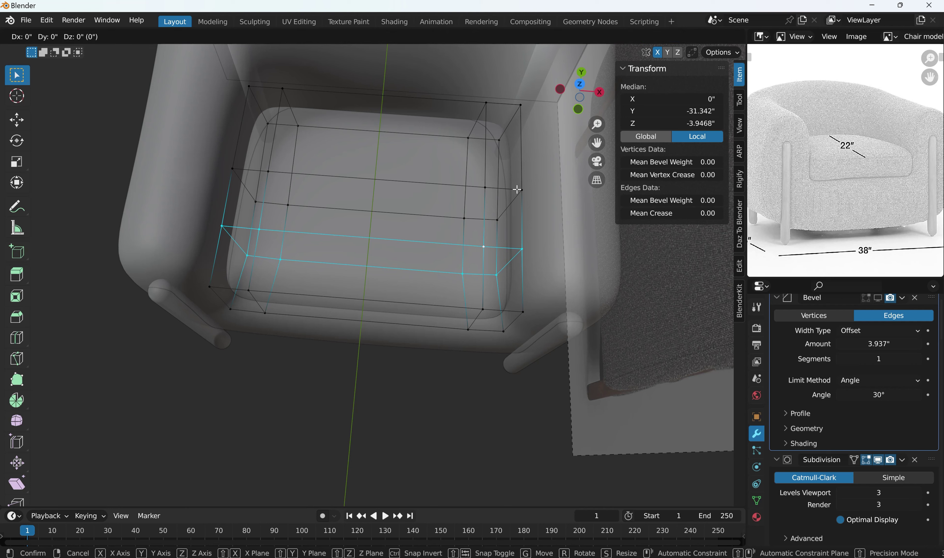
{"action": "key", "text": "y"}
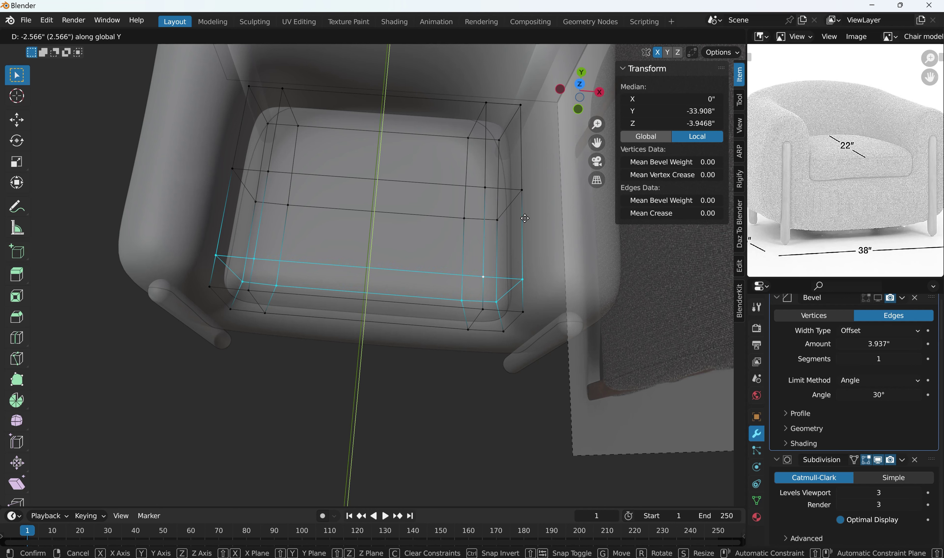
{"action": "right_click", "coordinate": [525, 218]}
Change the reference image area into a second 3D Viewport and frame the chair in it
{"action": "left_click", "coordinate": [762, 37]}
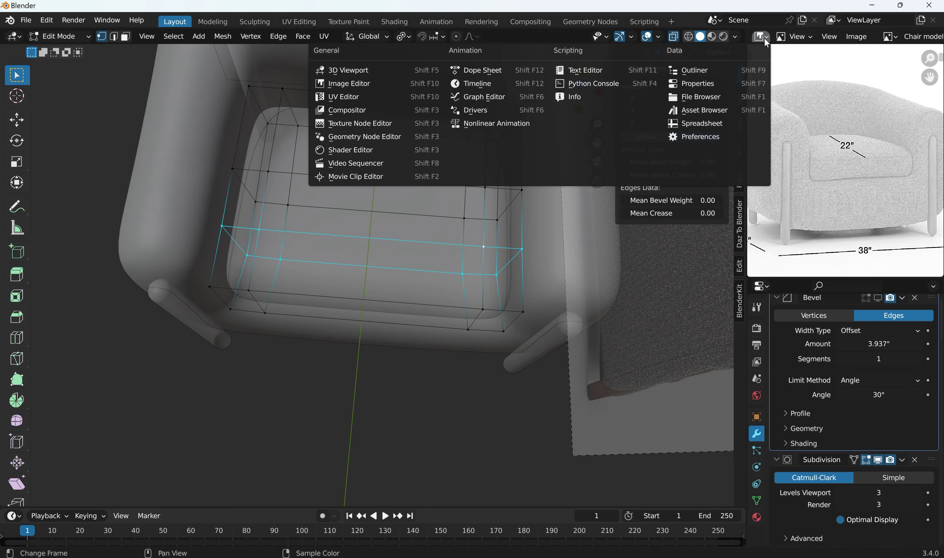
{"action": "left_click", "coordinate": [361, 71]}
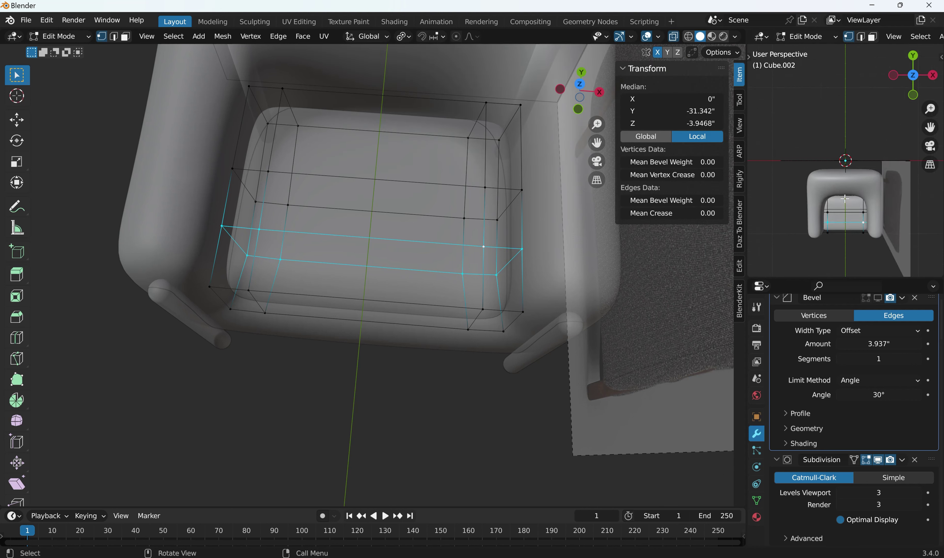
{"action": "scroll", "coordinate": [845, 198], "scroll_direction": "up", "scroll_amount": 4}
{"action": "middle_click_drag", "start_coordinate": [845, 198], "coordinate": [890, 204], "text": "shift"}
{"action": "scroll", "coordinate": [879, 36], "scroll_direction": "down", "scroll_amount": 5}
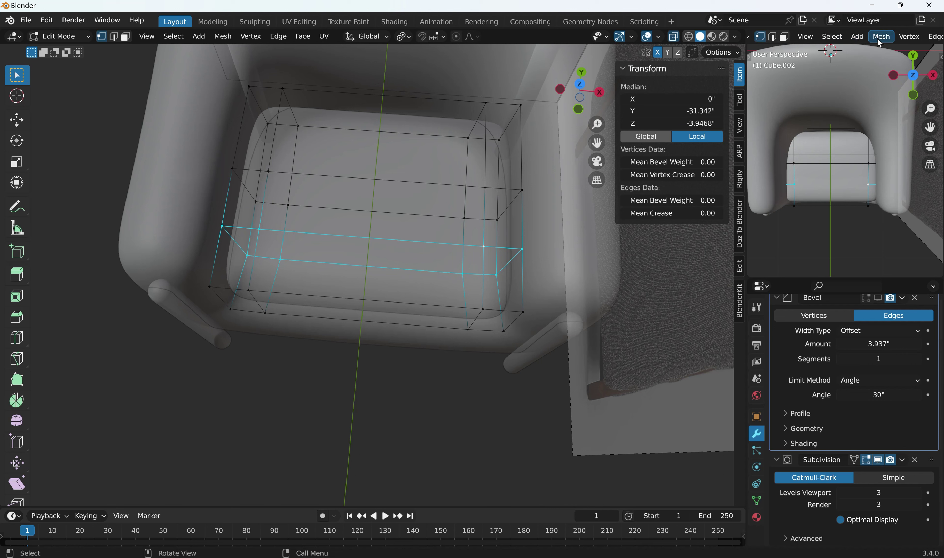
Hide the overlays in the second viewport and show the cushion there from an angled front view
{"action": "scroll", "coordinate": [876, 40], "scroll_direction": "down", "scroll_amount": 6}
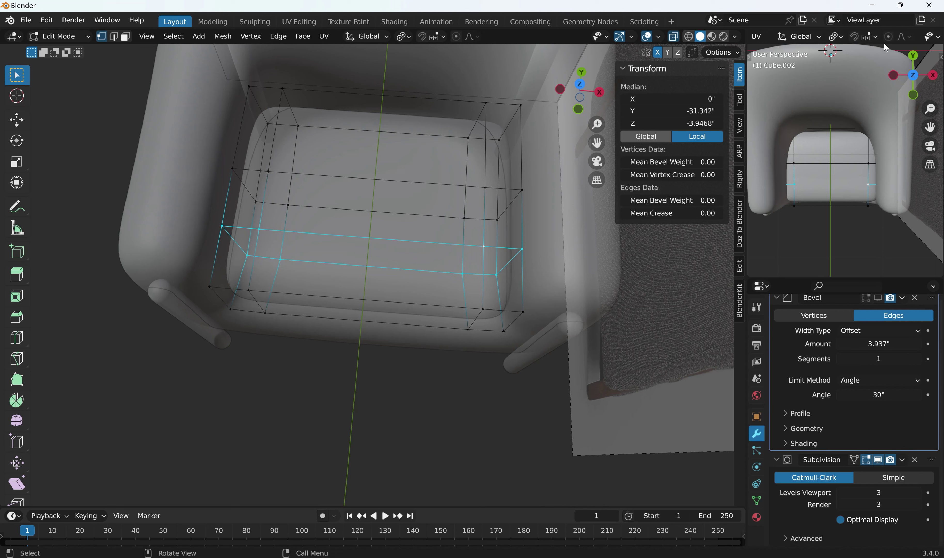
{"action": "scroll", "coordinate": [880, 42], "scroll_direction": "down", "scroll_amount": 3}
{"action": "left_click", "coordinate": [872, 37]}
{"action": "middle_click_drag", "start_coordinate": [876, 96], "coordinate": [867, 67]}
{"action": "scroll", "coordinate": [850, 195], "scroll_direction": "up", "scroll_amount": 2}
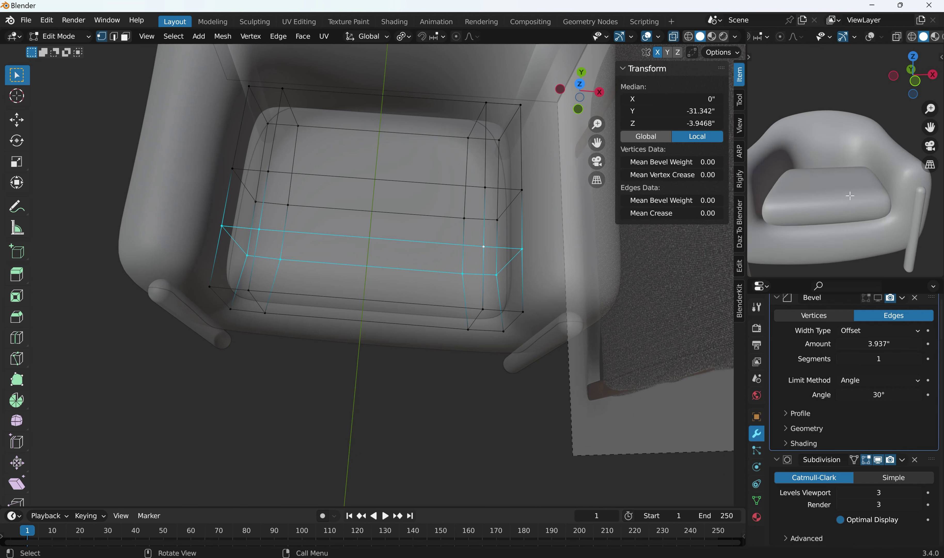
{"action": "middle_click_drag", "start_coordinate": [850, 195], "coordinate": [821, 193]}
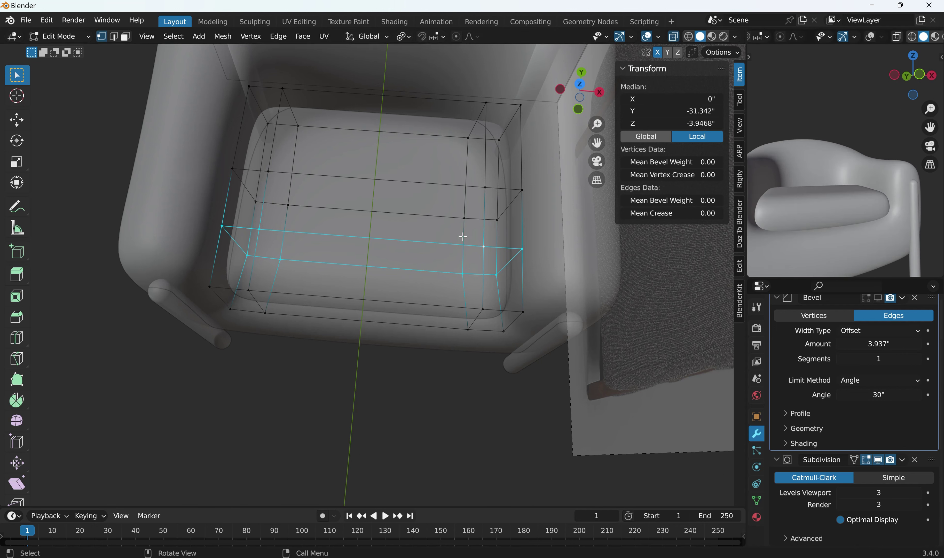
Move the selected crosswise loop about -1.41" along Y, toward the front of the cushion
{"action": "key", "text": "g"}
{"action": "key", "text": "y"}
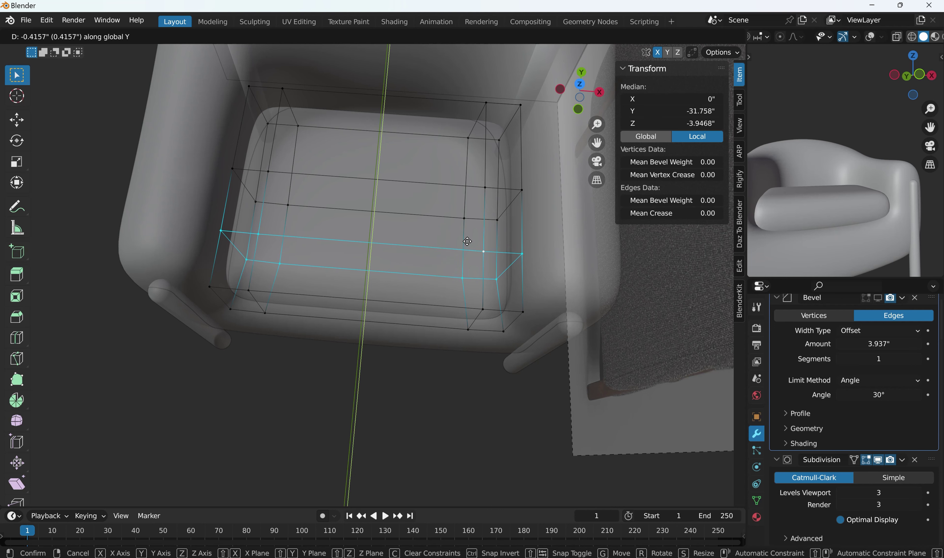
{"action": "left_click", "coordinate": [480, 253]}
{"action": "middle_click_drag", "start_coordinate": [904, 208], "coordinate": [707, 255]}
Move the same loop another -2.30" or so along Y to tighten the cushion's front edge
{"action": "key", "text": "g"}
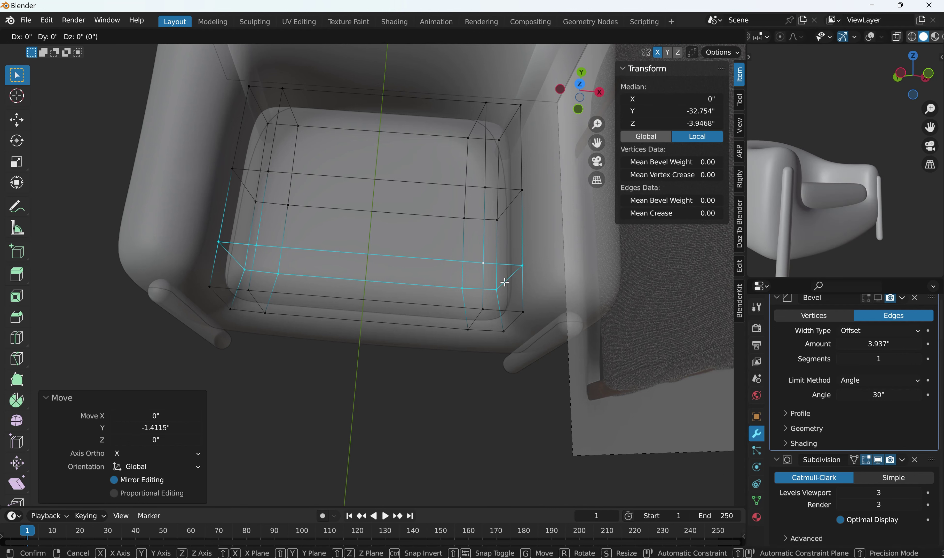
{"action": "key", "text": "y"}
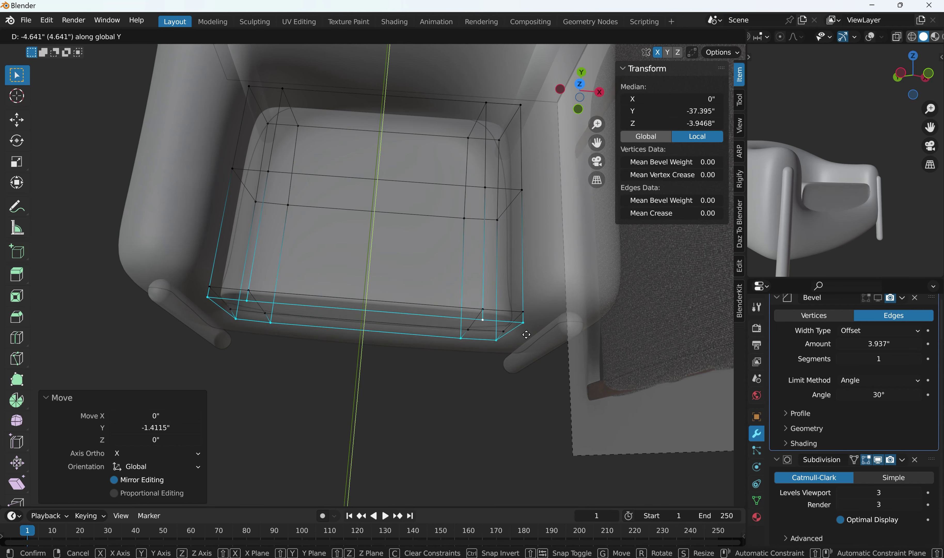
{"action": "left_click", "coordinate": [539, 310]}
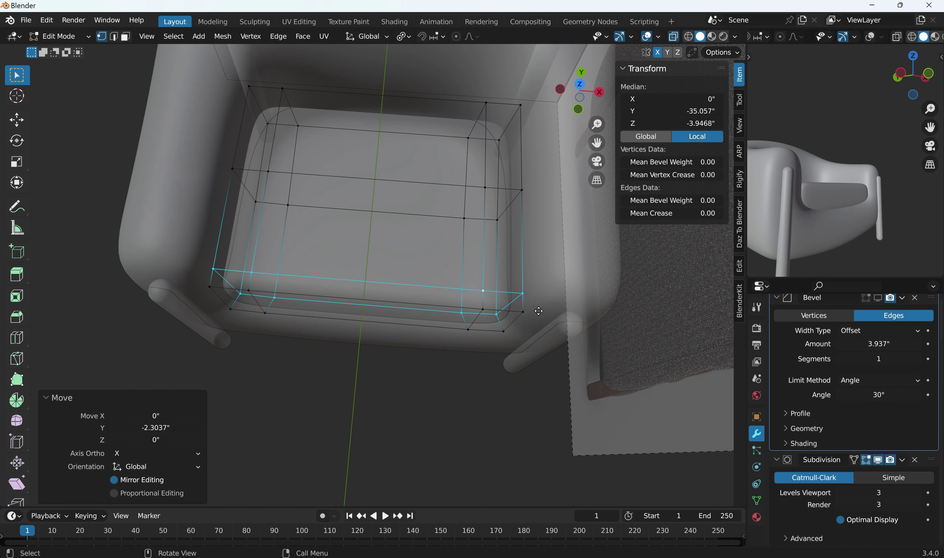
{"action": "middle_click_drag", "start_coordinate": [874, 194], "coordinate": [731, 237]}
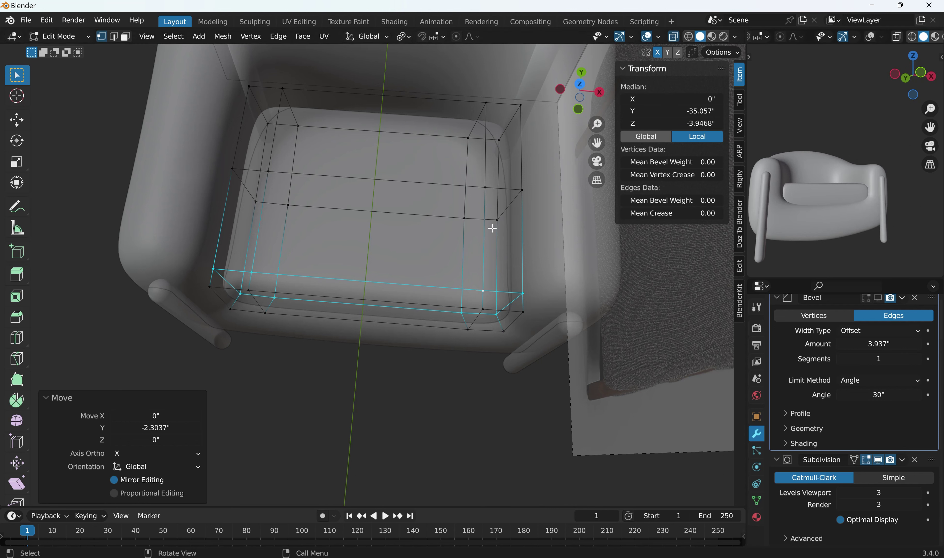
Select the cushion's lengthwise edge loop on the +X side and move it about 2.22" outward along X
{"action": "left_click", "coordinate": [485, 247], "text": "alt"}
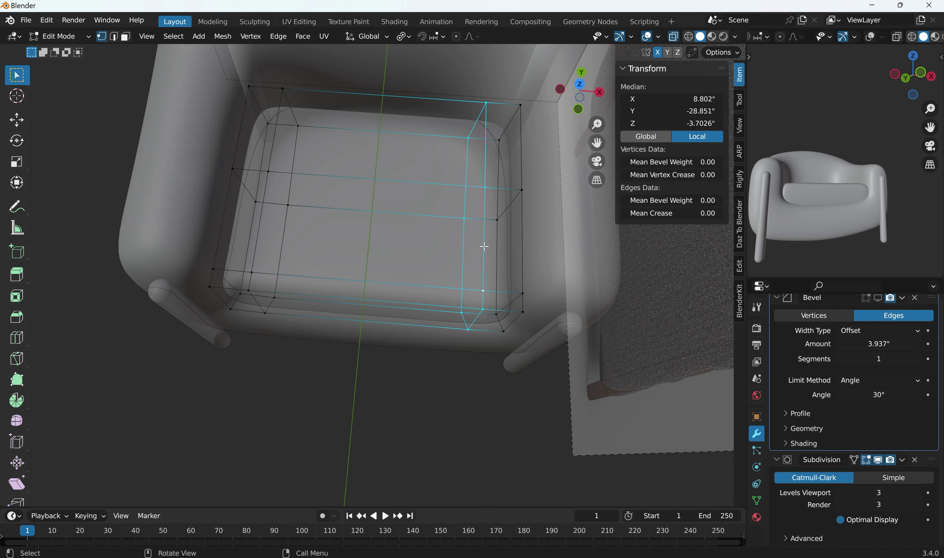
{"action": "key", "text": "g"}
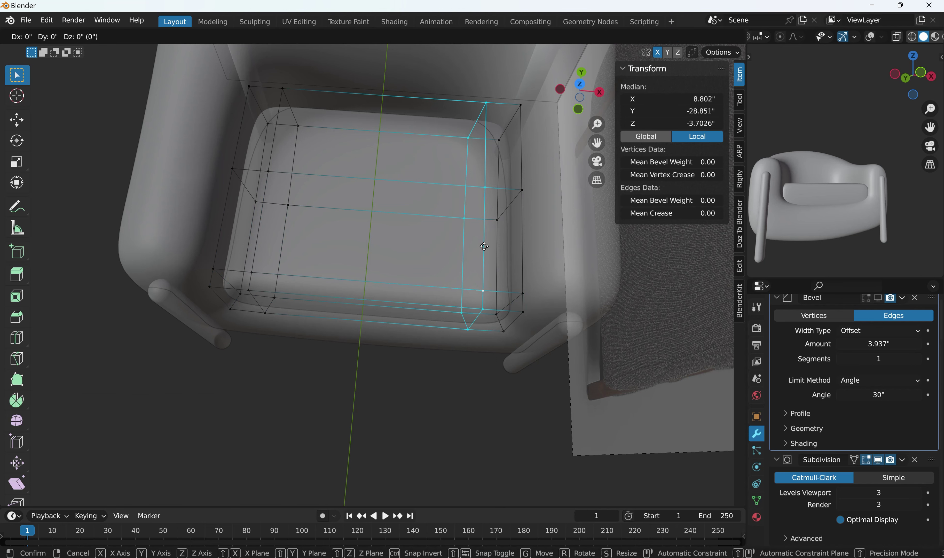
{"action": "key", "text": "x"}
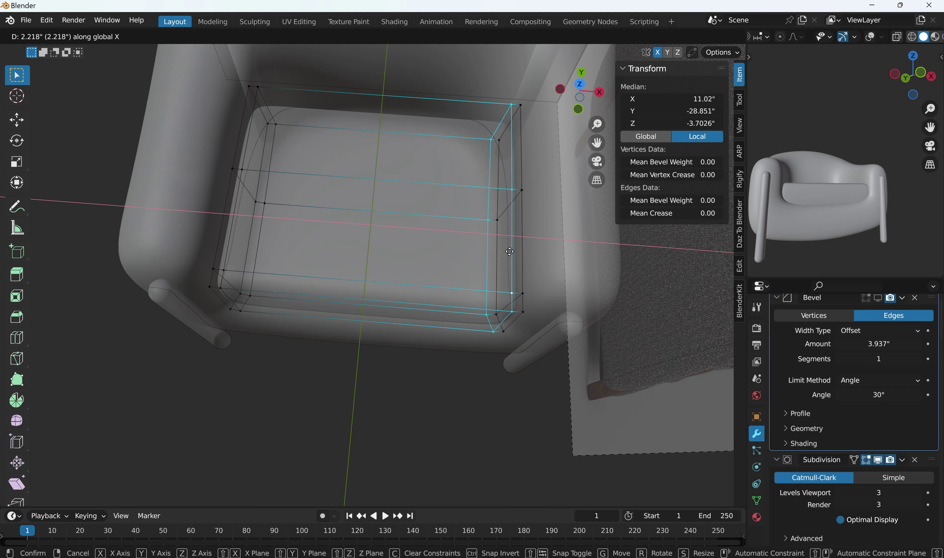
{"action": "left_click", "coordinate": [509, 251]}
{"action": "middle_click_drag", "start_coordinate": [471, 376], "coordinate": [453, 358]}
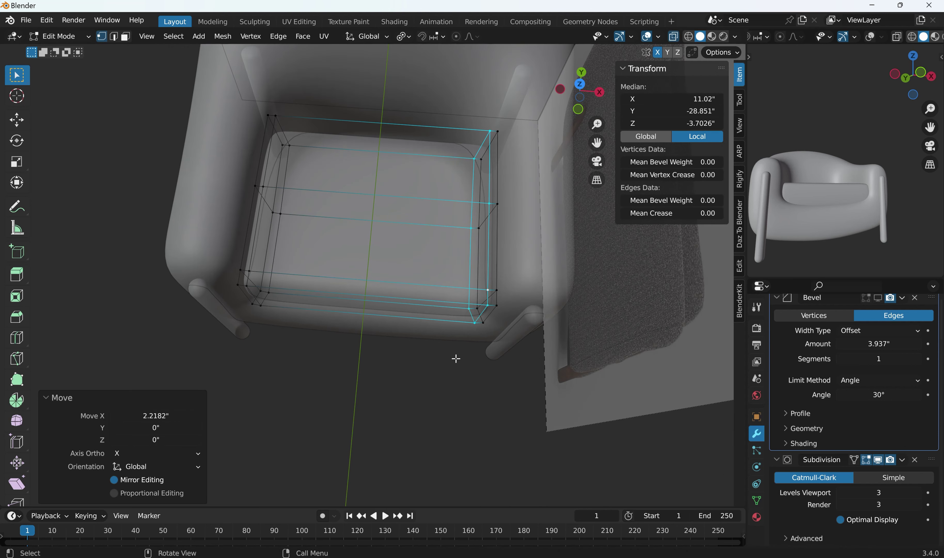
{"action": "mouse_move", "coordinate": [776, 233]}
{"action": "middle_mouse_down"}
{"action": "mouse_move", "coordinate": [784, 213]}
{"action": "mouse_move", "coordinate": [756, 258]}
{"action": "mouse_move", "coordinate": [770, 230]}
{"action": "middle_mouse_up"}
Select all vertices at the back end of the cushion and move them about 1.11" along Y
{"action": "middle_click_drag", "start_coordinate": [530, 150], "coordinate": [341, 180]}
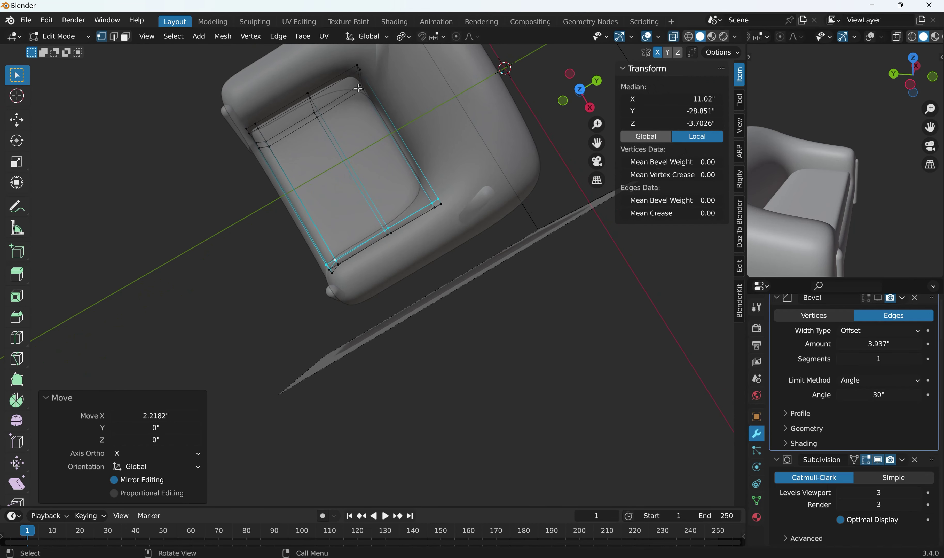
{"action": "left_click_drag", "start_coordinate": [351, 58], "coordinate": [493, 217]}
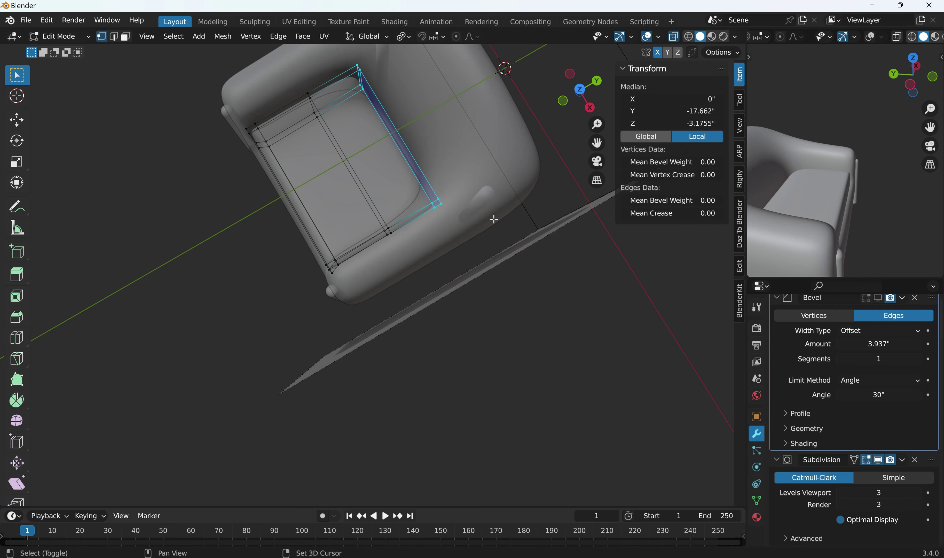
{"action": "scroll", "coordinate": [471, 201], "scroll_direction": "down", "scroll_amount": 1}
{"action": "key", "text": "g"}
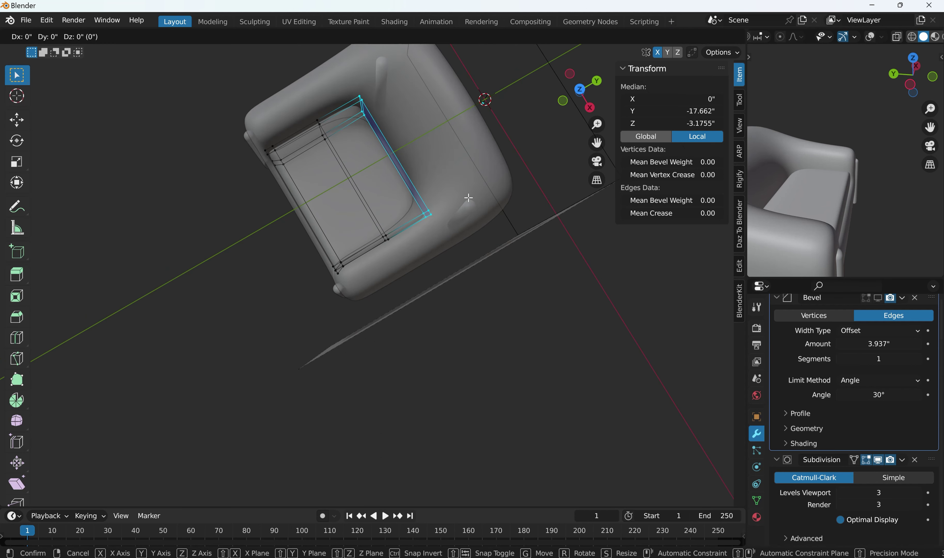
{"action": "key", "text": "y"}
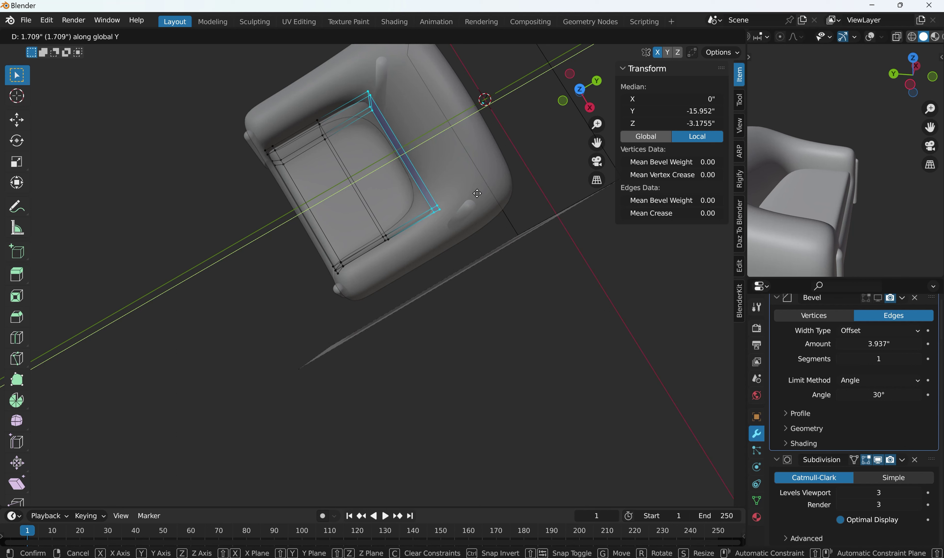
{"action": "left_click", "coordinate": [474, 196]}
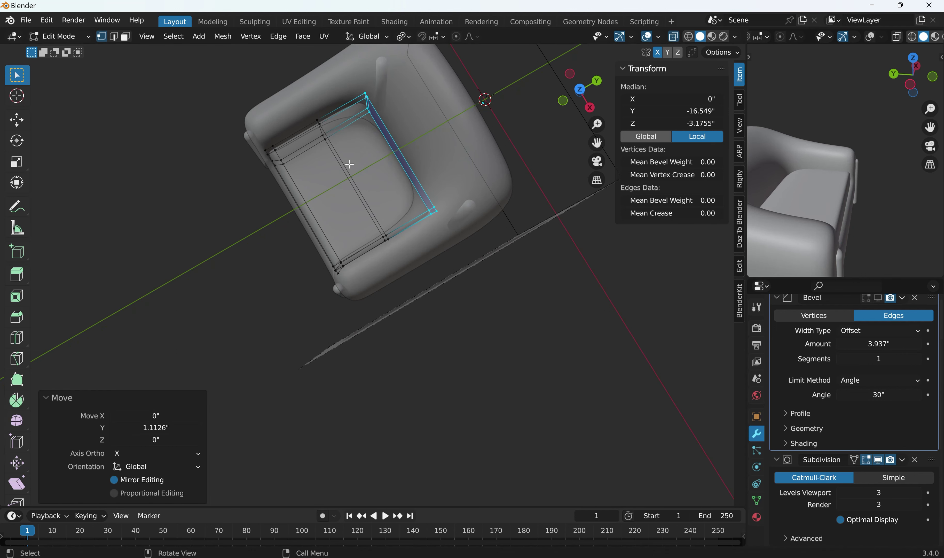
Select the cushion's middle crosswise edge loop and move it about 7.54" along Y, toward the back end
{"action": "left_click", "coordinate": [345, 175], "text": "alt"}
{"action": "key", "text": "g"}
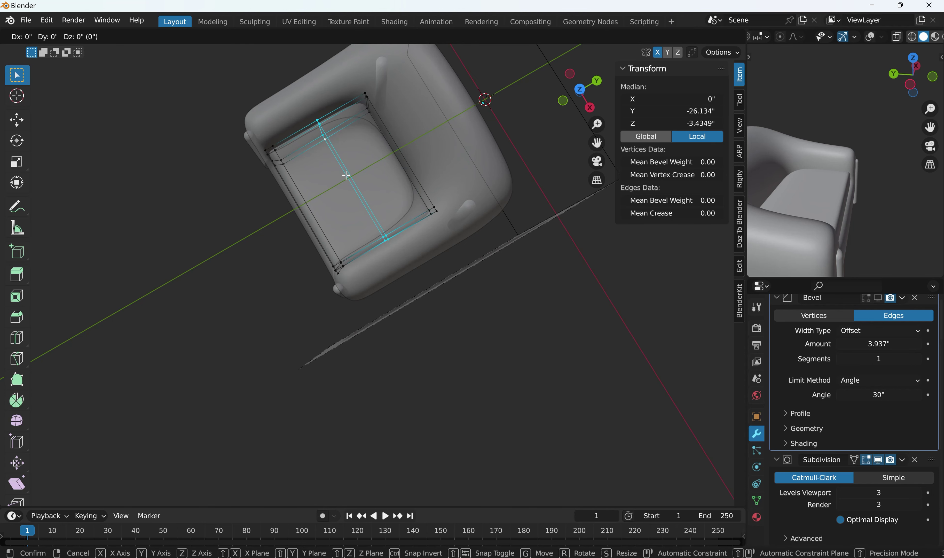
{"action": "key", "text": "y"}
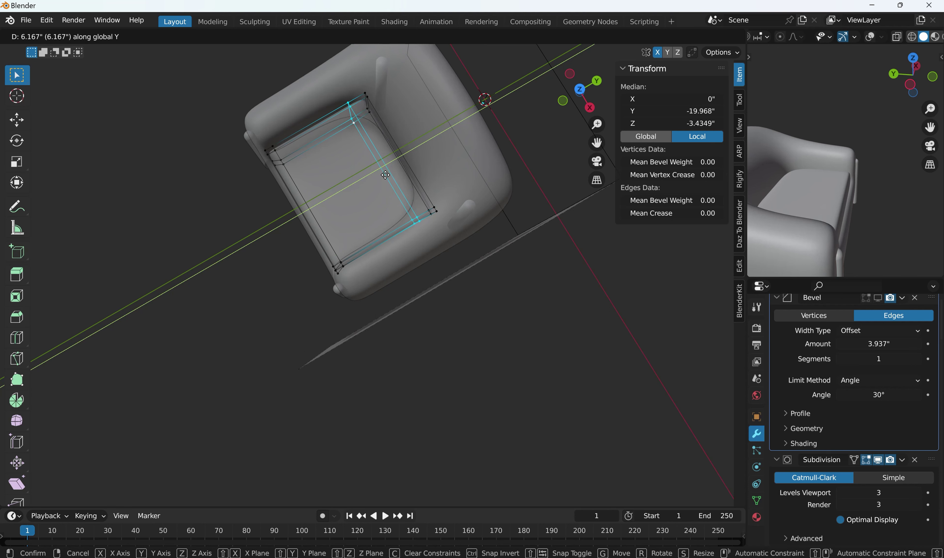
{"action": "left_click", "coordinate": [394, 175]}
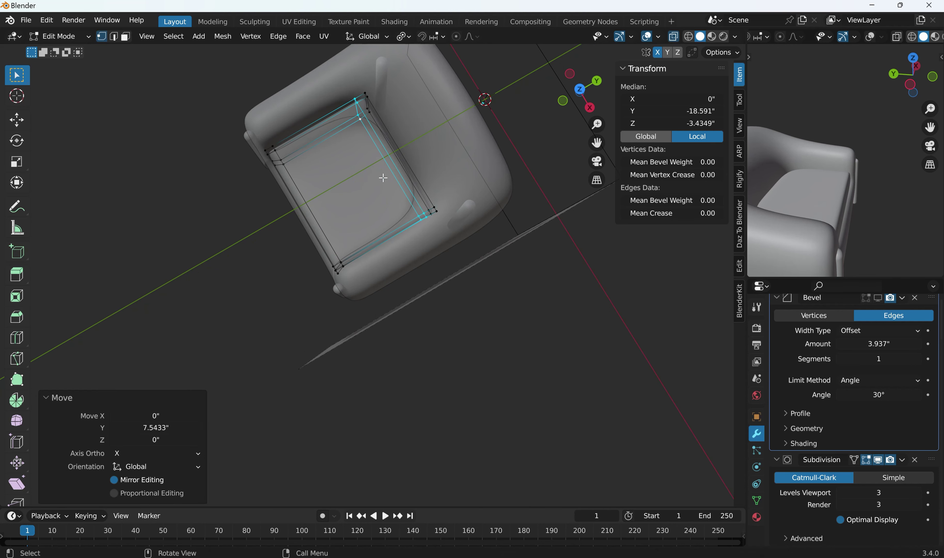
{"action": "middle_click_drag", "start_coordinate": [297, 171], "coordinate": [259, 144]}
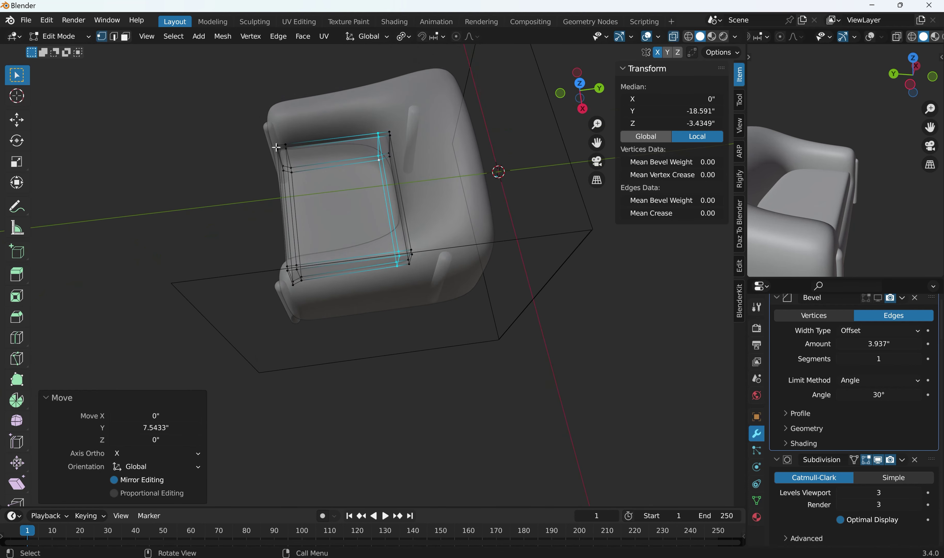
{"action": "middle_click_drag", "start_coordinate": [869, 191], "coordinate": [814, 207]}
{"action": "middle_click_drag", "start_coordinate": [781, 234], "coordinate": [867, 165]}
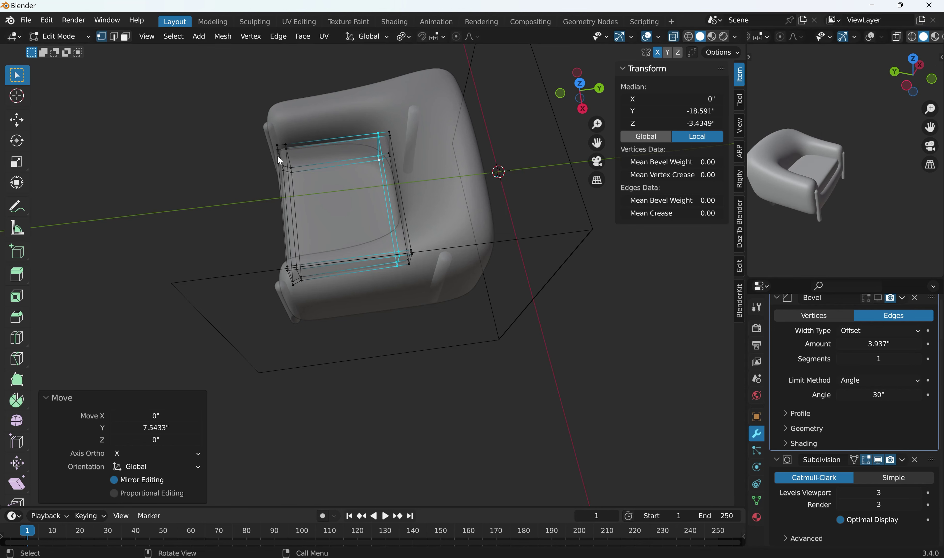
Leave the cushion and edit the armchair body's mesh instead, with nothing selected and X-ray display turned off
{"action": "key", "text": "Tab"}
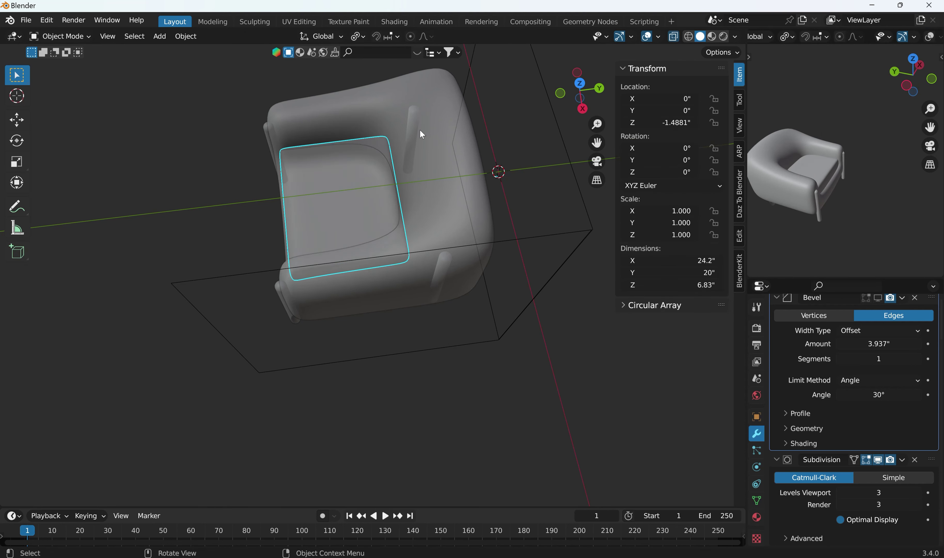
{"action": "key", "text": "Tab"}
{"action": "middle_click_drag", "start_coordinate": [234, 211], "coordinate": [369, 178]}
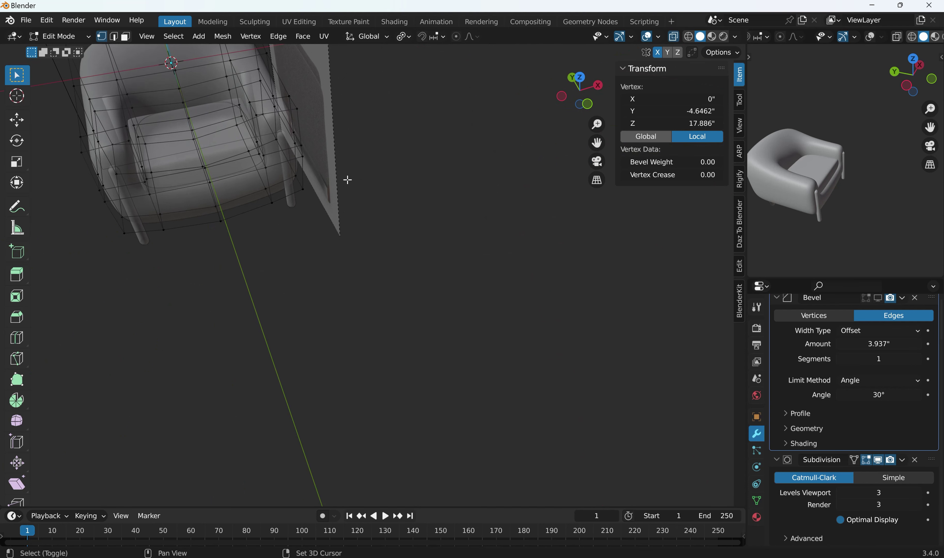
{"action": "mouse_move", "coordinate": [310, 193]}
{"action": "middle_mouse_down"}
{"action": "mouse_move", "coordinate": [406, 264]}
{"action": "mouse_move", "coordinate": [306, 184]}
{"action": "middle_mouse_up"}
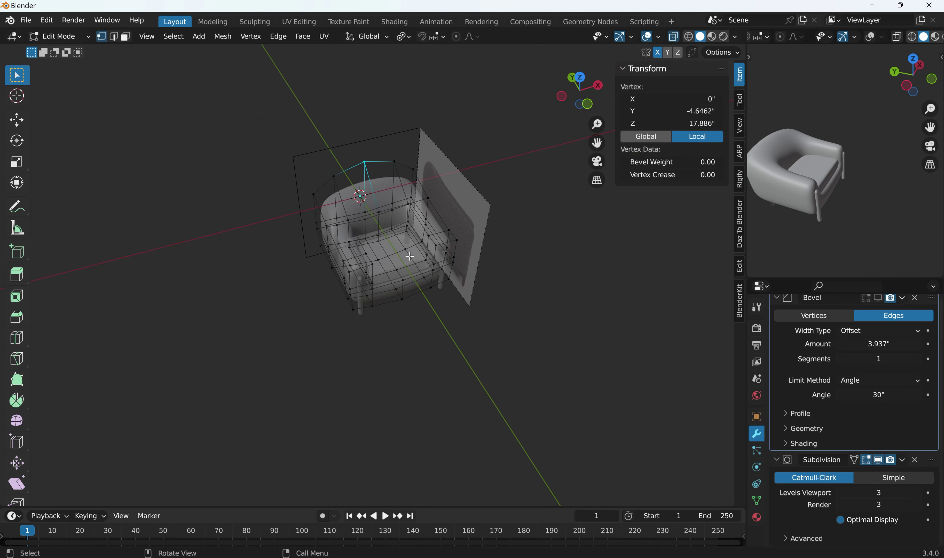
{"action": "scroll", "coordinate": [181, 113], "scroll_direction": "up", "scroll_amount": 3}
{"action": "left_click", "coordinate": [193, 105]}
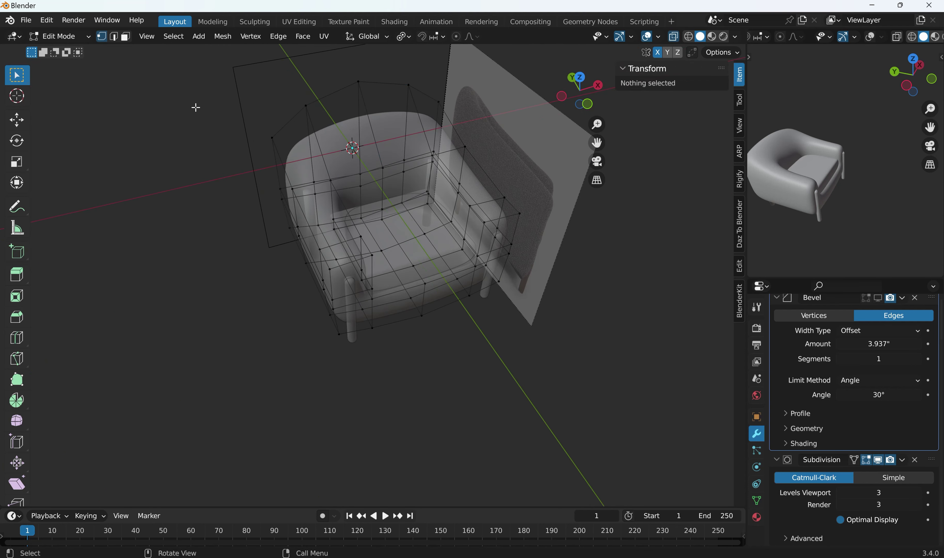
{"action": "left_click", "coordinate": [673, 39]}
{"action": "middle_click_drag", "start_coordinate": [293, 188], "coordinate": [390, 225]}
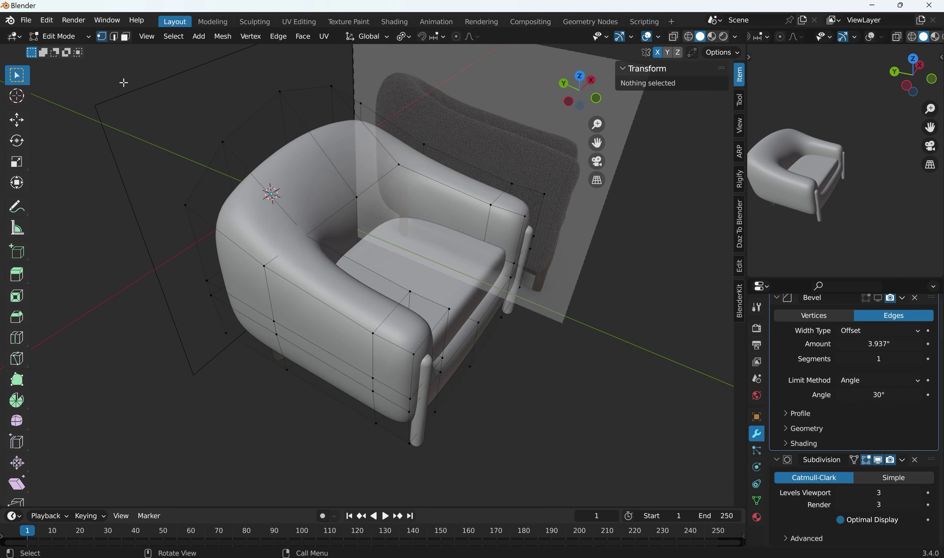
Try to move the two inner backrest faces behind the cushion about 3.13" along Y
{"action": "left_click", "coordinate": [341, 224]}
{"action": "left_click", "coordinate": [366, 200], "text": "shift"}
{"action": "middle_click_drag", "start_coordinate": [366, 200], "coordinate": [403, 271]}
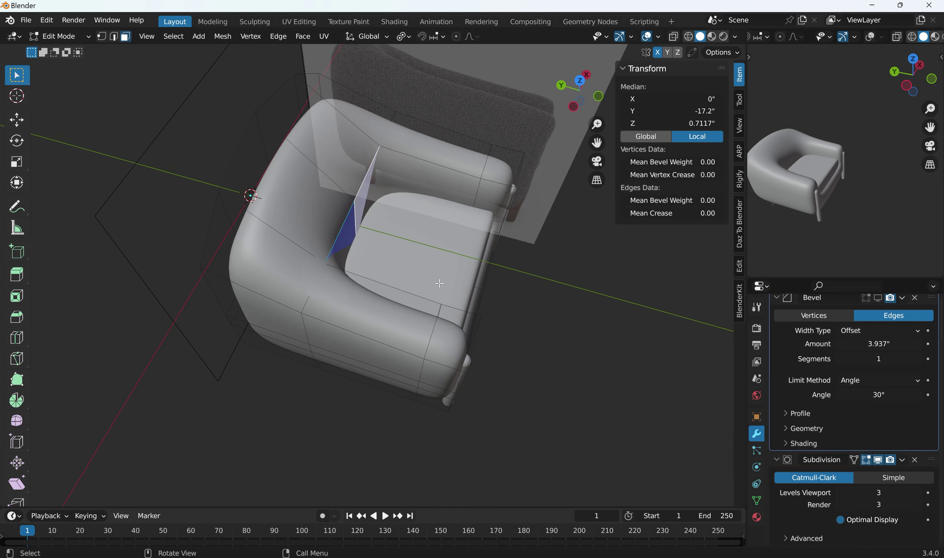
{"action": "key", "text": "g"}
{"action": "key", "text": "y"}
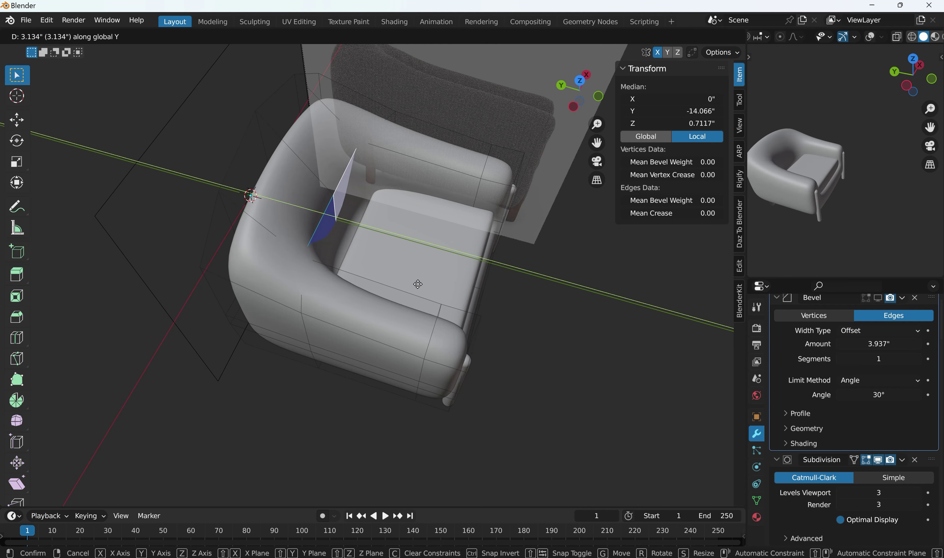
{"action": "left_click", "coordinate": [417, 284]}
{"action": "middle_click_drag", "start_coordinate": [418, 284], "coordinate": [387, 227]}
Try to add a single centred loop cut through the rear of the armchair body and around its backrest
{"action": "key", "text": "ctrl+r"}
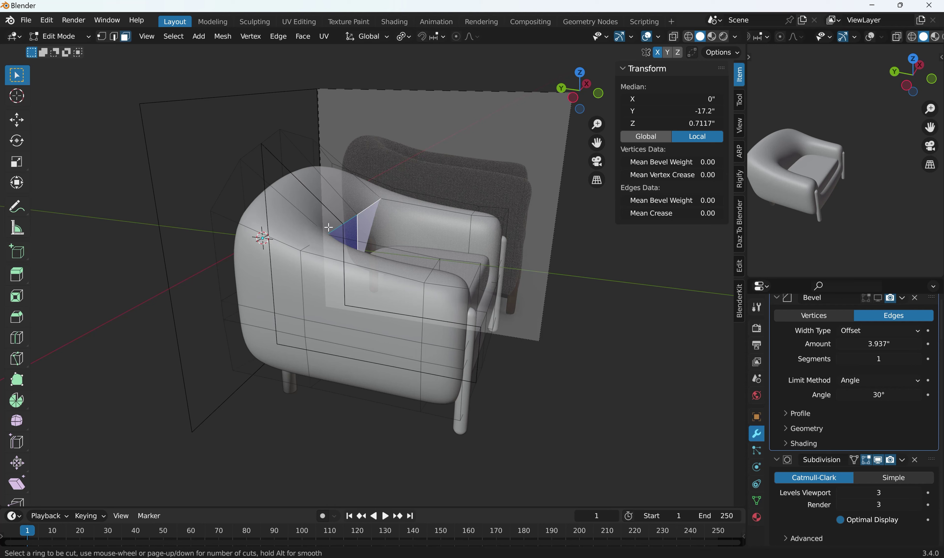
{"action": "left_click", "coordinate": [274, 240]}
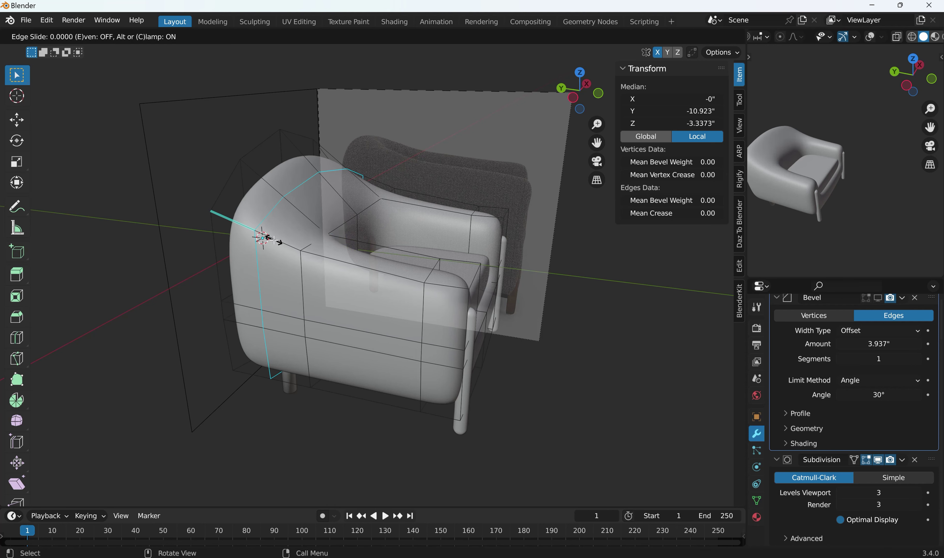
{"action": "left_click_drag", "start_coordinate": [274, 240], "coordinate": [284, 275]}
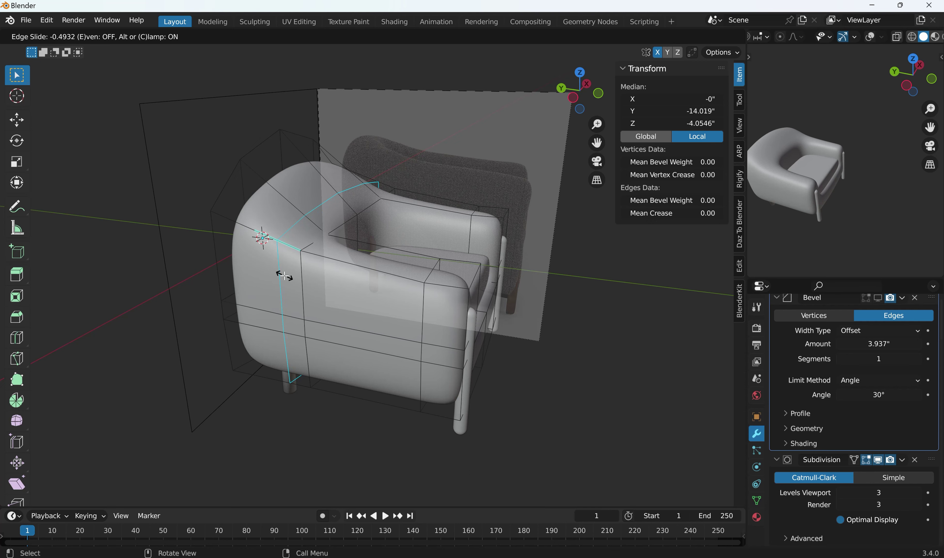
{"action": "right_click", "coordinate": [285, 276]}
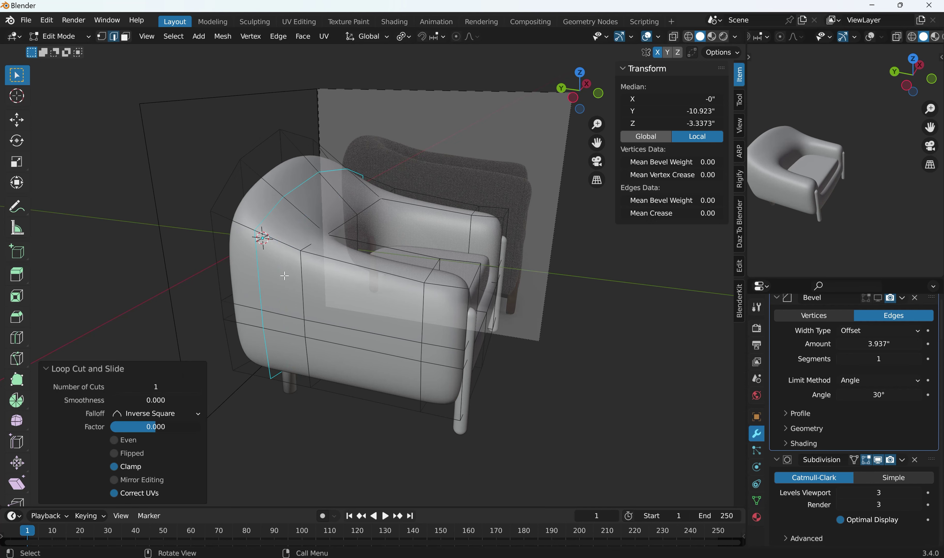
{"action": "middle_click_drag", "start_coordinate": [274, 259], "coordinate": [330, 250]}
{"action": "key", "text": "3"}
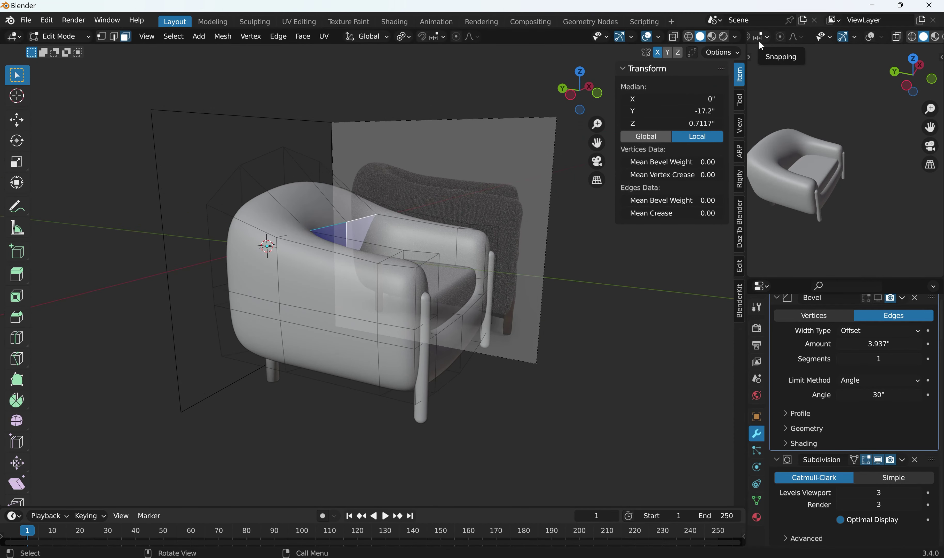
Widen the secondary viewport and turn it into an Image Editor showing all of the Chair model- 1.jpg reference
{"action": "scroll", "coordinate": [760, 39], "scroll_direction": "down", "scroll_amount": 2}
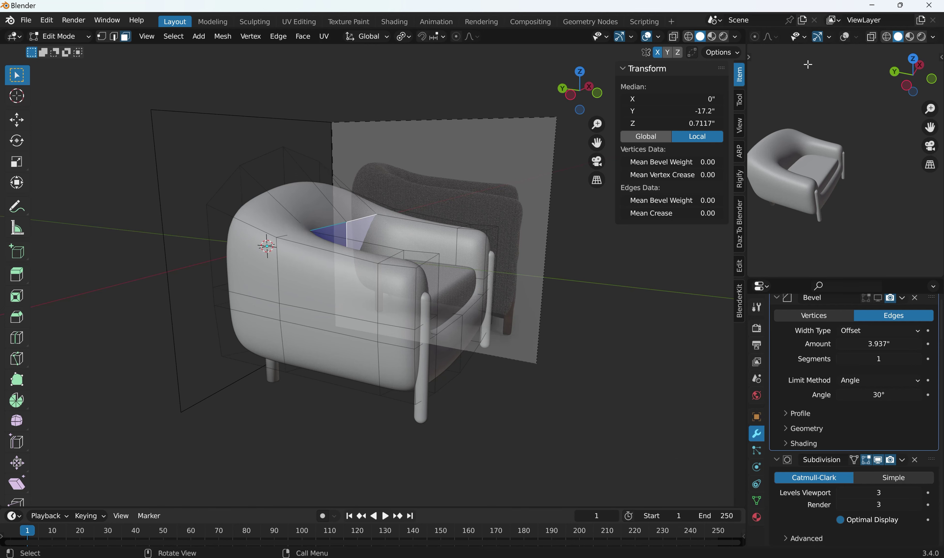
{"action": "scroll", "coordinate": [790, 38], "scroll_direction": "up", "scroll_amount": 1}
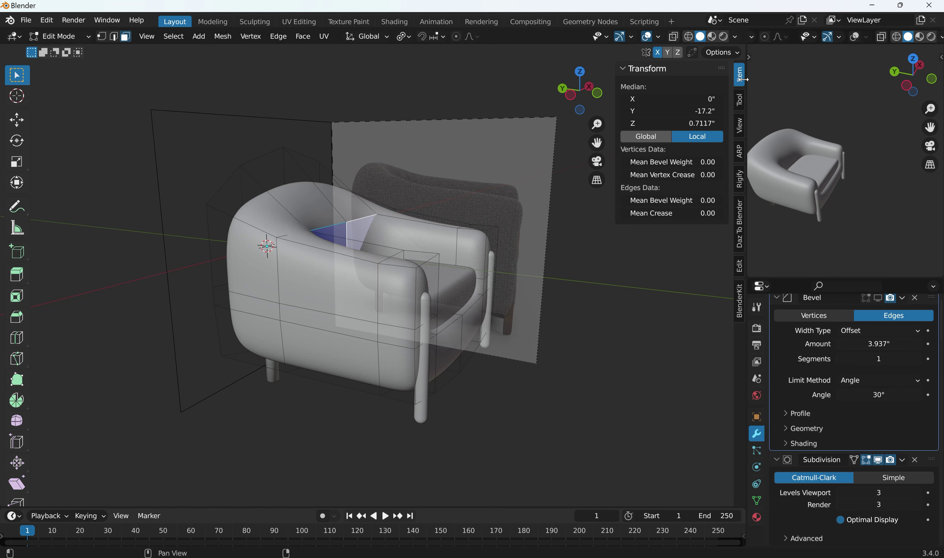
{"action": "left_click_drag", "start_coordinate": [743, 80], "coordinate": [604, 79]}
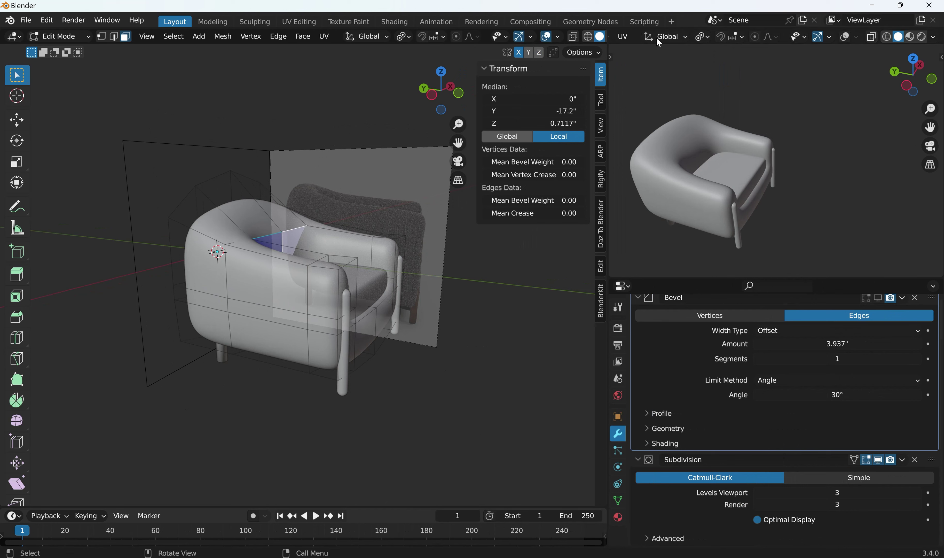
{"action": "scroll", "coordinate": [657, 35], "scroll_direction": "up", "scroll_amount": 5}
{"action": "scroll", "coordinate": [656, 33], "scroll_direction": "up", "scroll_amount": 20}
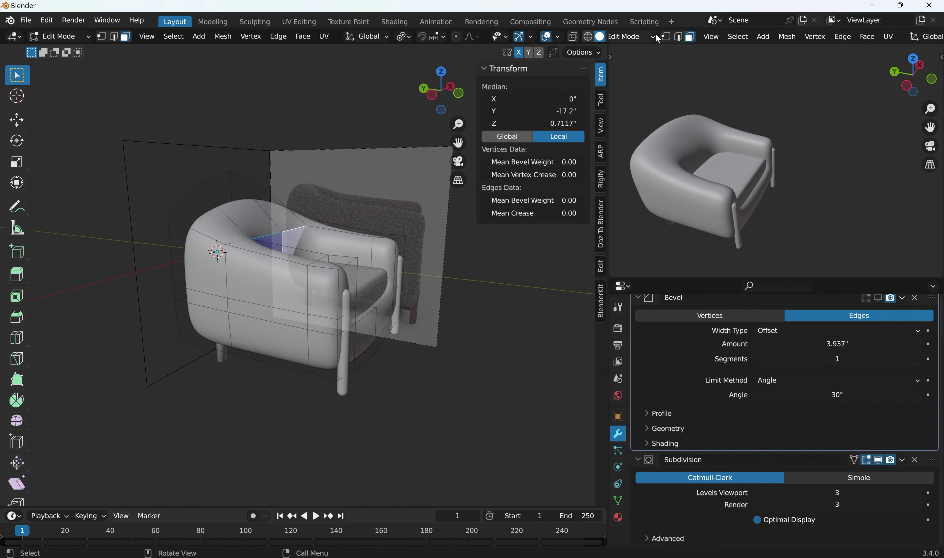
{"action": "left_click", "coordinate": [623, 36]}
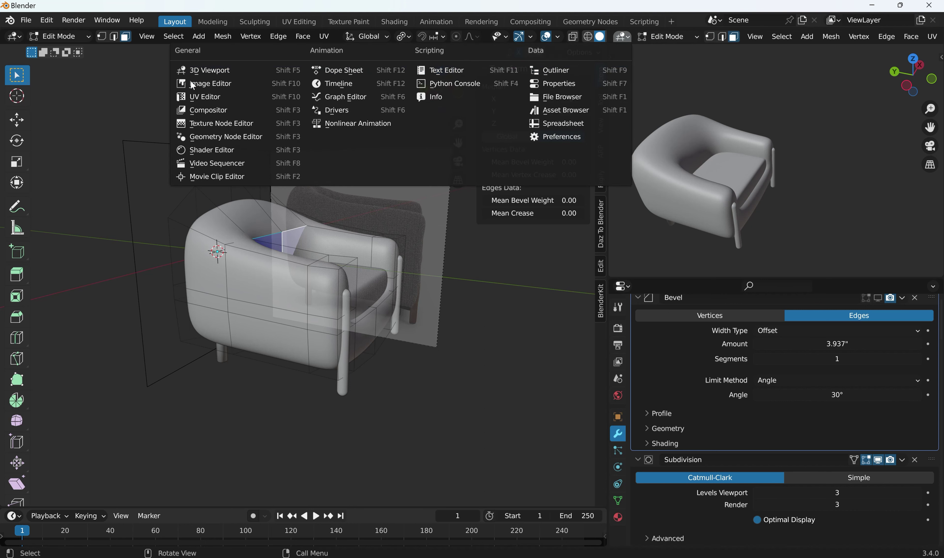
{"action": "left_click", "coordinate": [283, 85]}
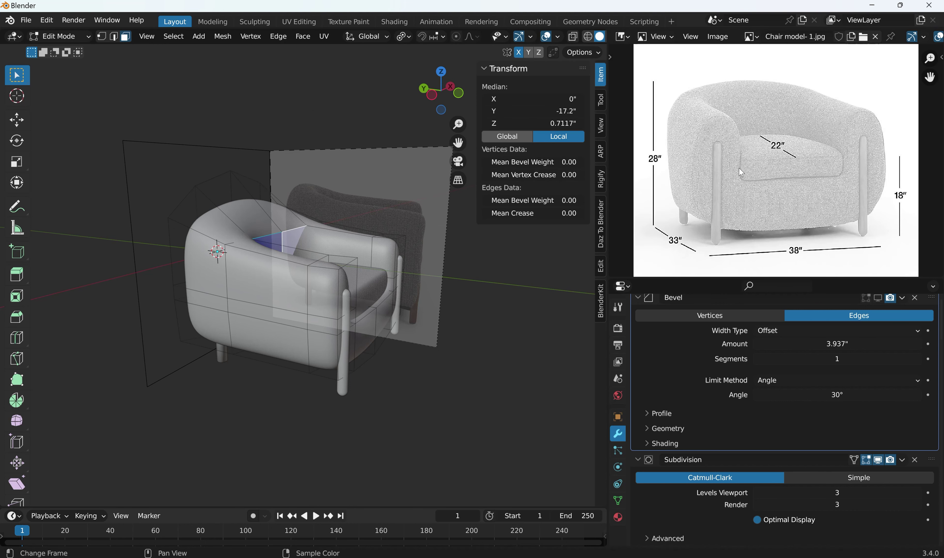
{"action": "scroll", "coordinate": [741, 173], "scroll_direction": "down", "scroll_amount": 3}
{"action": "middle_click_drag", "start_coordinate": [738, 157], "coordinate": [702, 151]}
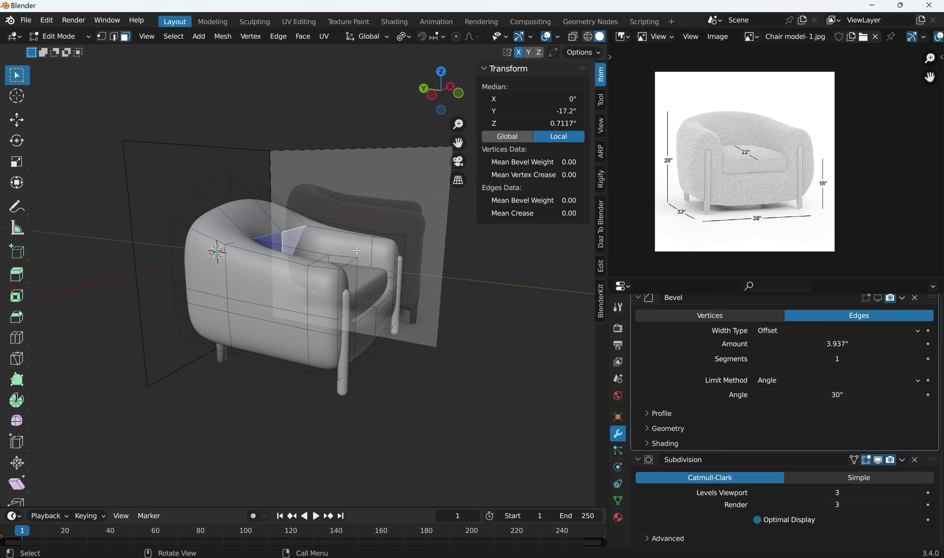
Try to inset the two inner backrest faces with a thickness of about 3.34"
{"action": "scroll", "coordinate": [356, 249], "scroll_direction": "down", "scroll_amount": 1}
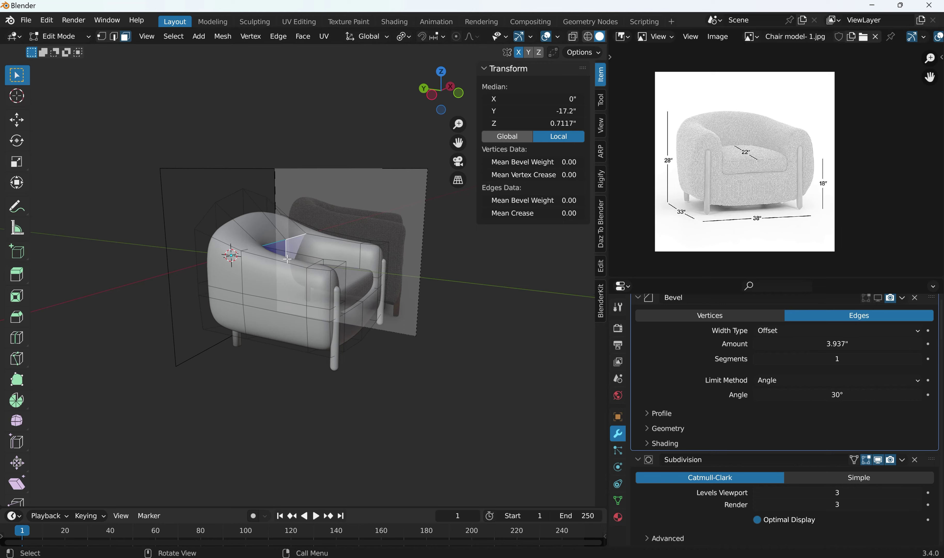
{"action": "scroll", "coordinate": [173, 276], "scroll_direction": "up", "scroll_amount": 3}
{"action": "middle_click_drag", "start_coordinate": [173, 275], "coordinate": [202, 302]}
{"action": "scroll", "coordinate": [395, 255], "scroll_direction": "down", "scroll_amount": 1}
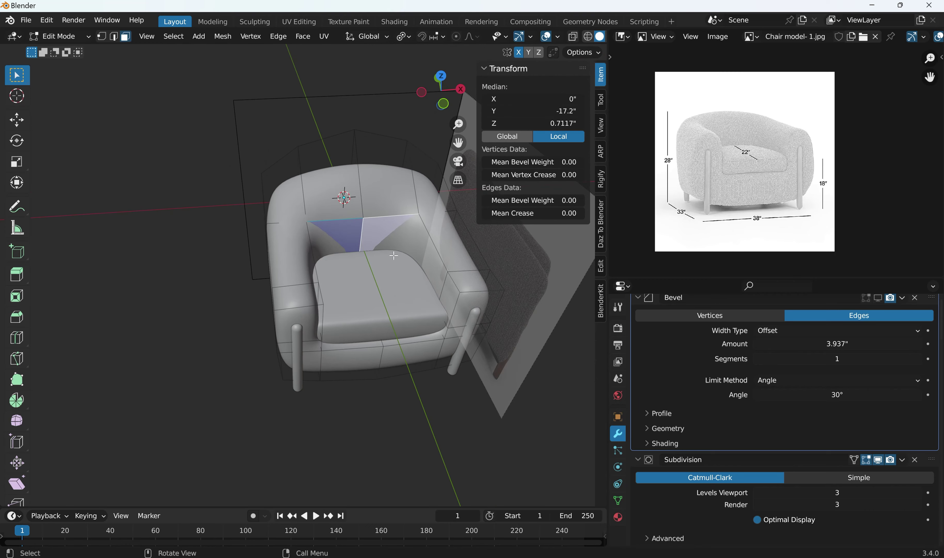
{"action": "key", "text": "i"}
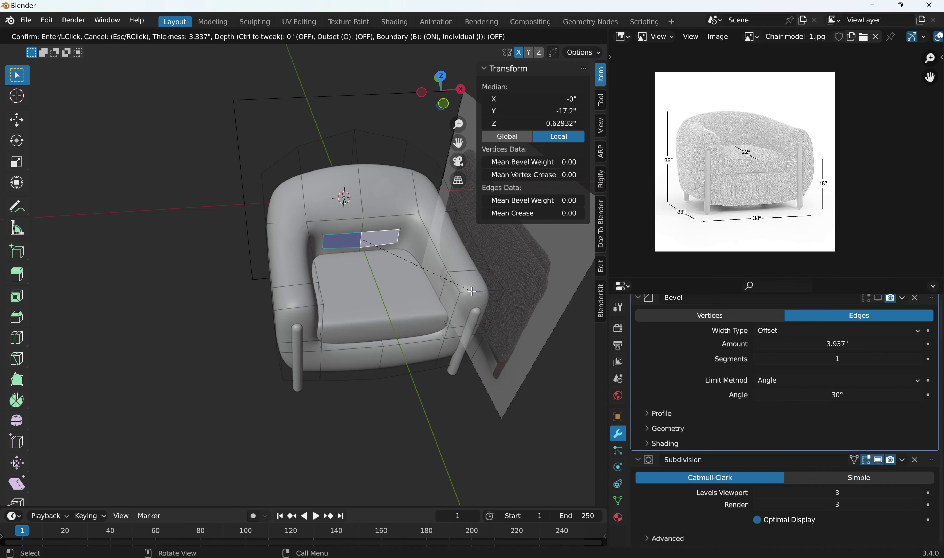
{"action": "left_click", "coordinate": [472, 291]}
{"action": "middle_click_drag", "start_coordinate": [472, 291], "coordinate": [441, 273]}
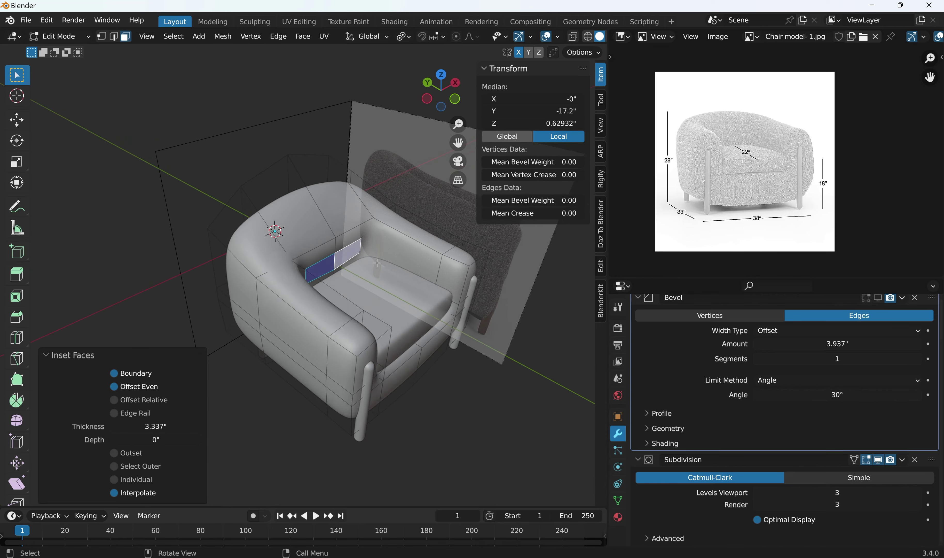
{"action": "scroll", "coordinate": [383, 263], "scroll_direction": "up", "scroll_amount": 4}
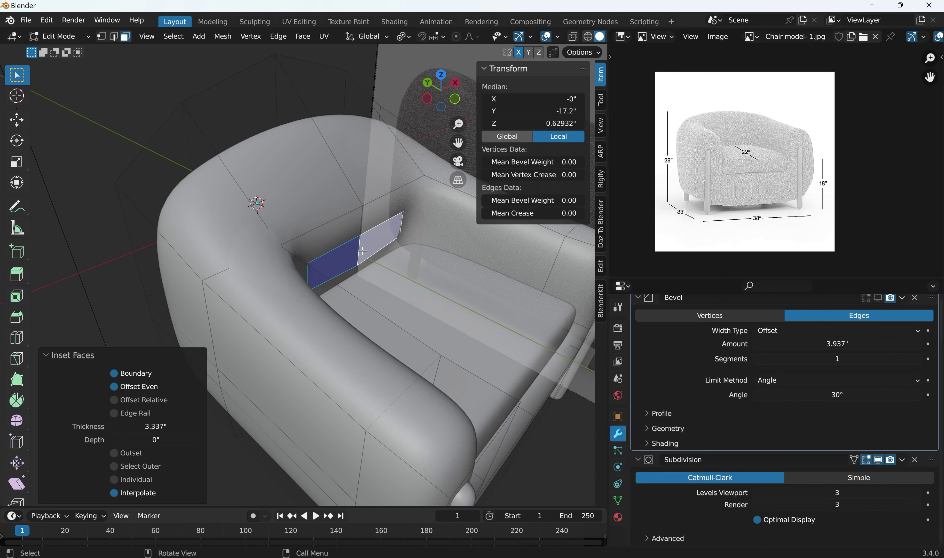
{"action": "key", "text": "ctrl+z"}
{"action": "key", "text": "ctrl+z"}
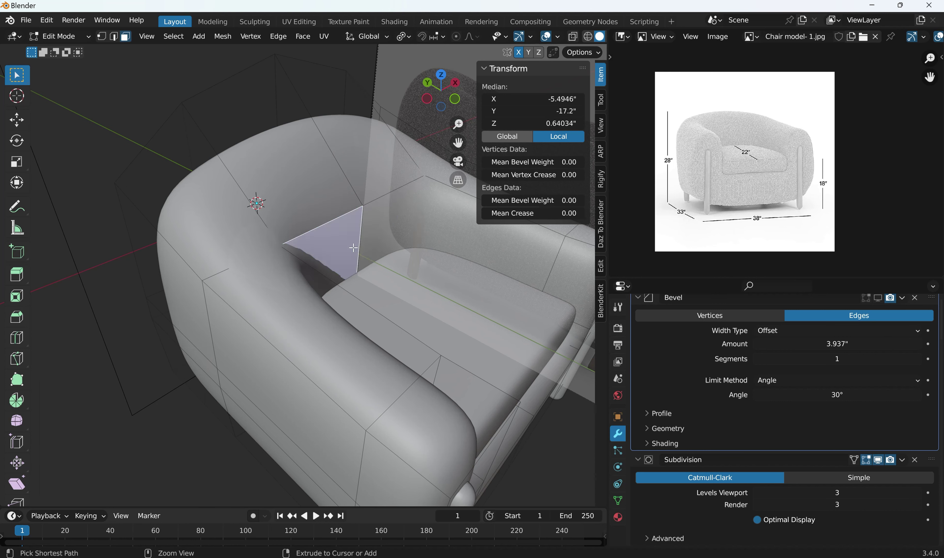
{"action": "left_click", "coordinate": [385, 228], "text": "shift"}
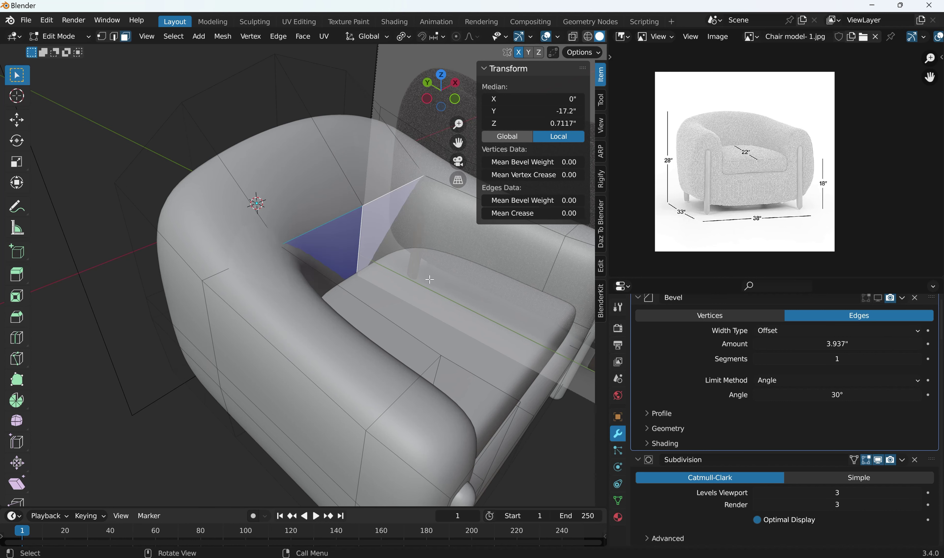
Move the middle vertical edge of the inner backrest about 2.22" along Y with smooth proportional editing sized about 8.57"
{"action": "left_click", "coordinate": [222, 193]}
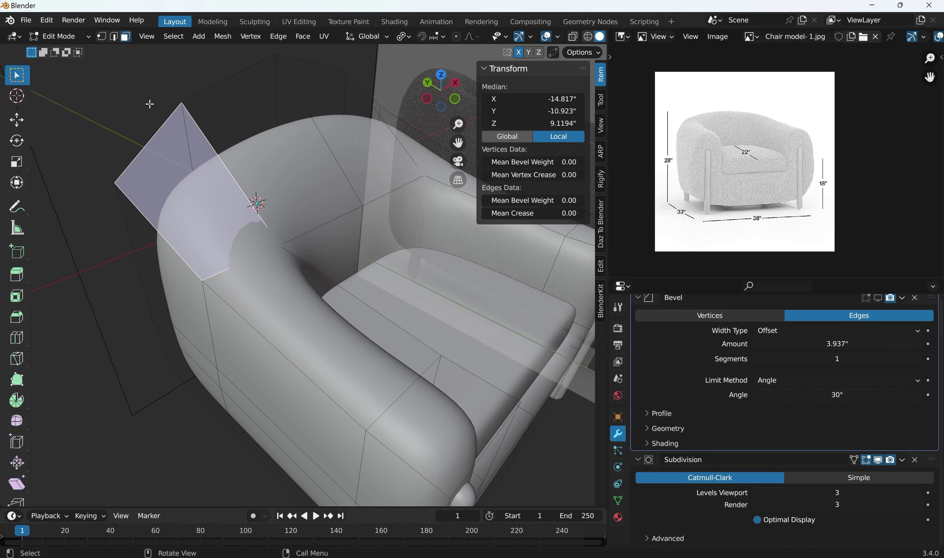
{"action": "left_click", "coordinate": [134, 60]}
{"action": "left_click", "coordinate": [115, 37]}
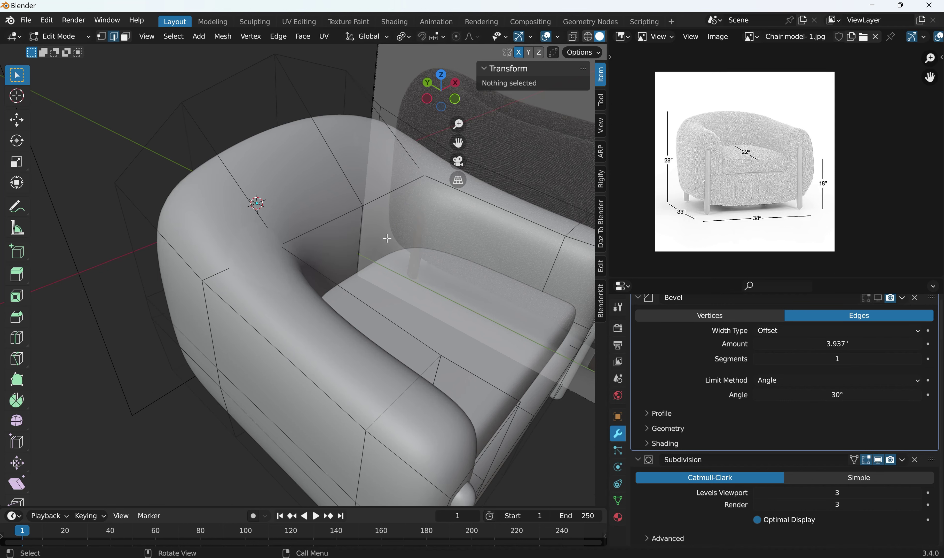
{"action": "left_click", "coordinate": [358, 222]}
{"action": "middle_click_drag", "start_coordinate": [359, 222], "coordinate": [375, 283]}
{"action": "scroll", "coordinate": [534, 37], "scroll_direction": "right", "scroll_amount": 2}
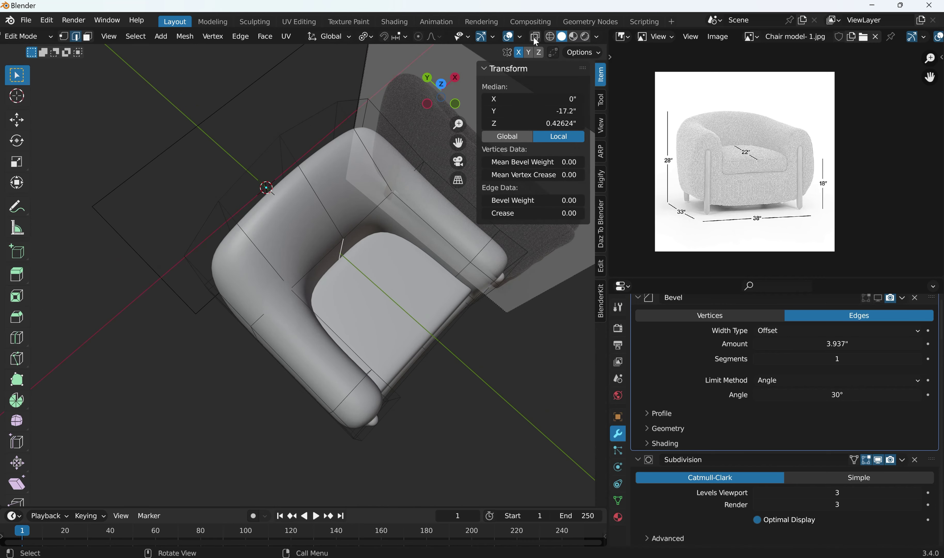
{"action": "left_click", "coordinate": [419, 37]}
{"action": "key", "text": "g"}
{"action": "key", "text": "y"}
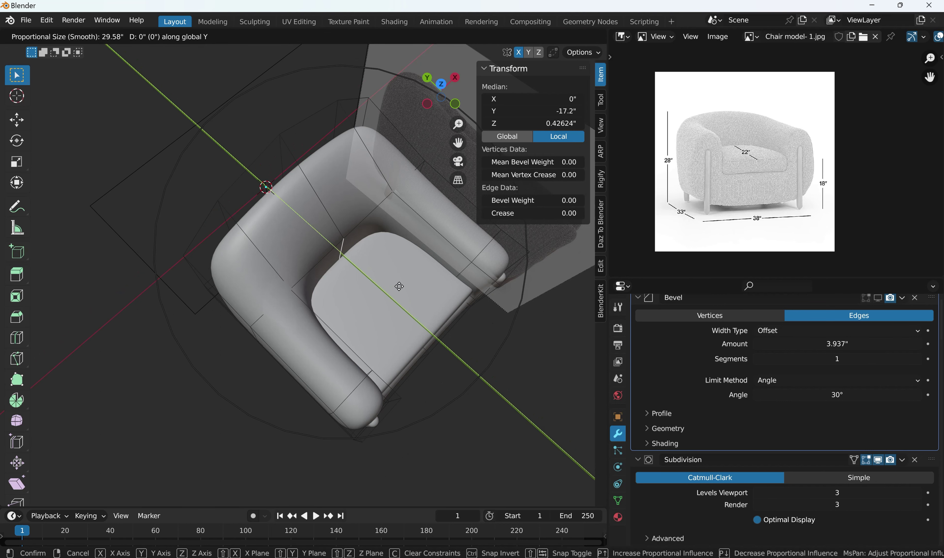
{"action": "scroll", "coordinate": [399, 286], "scroll_direction": "up", "scroll_amount": 4}
{"action": "scroll", "coordinate": [395, 280], "scroll_direction": "up", "scroll_amount": 4}
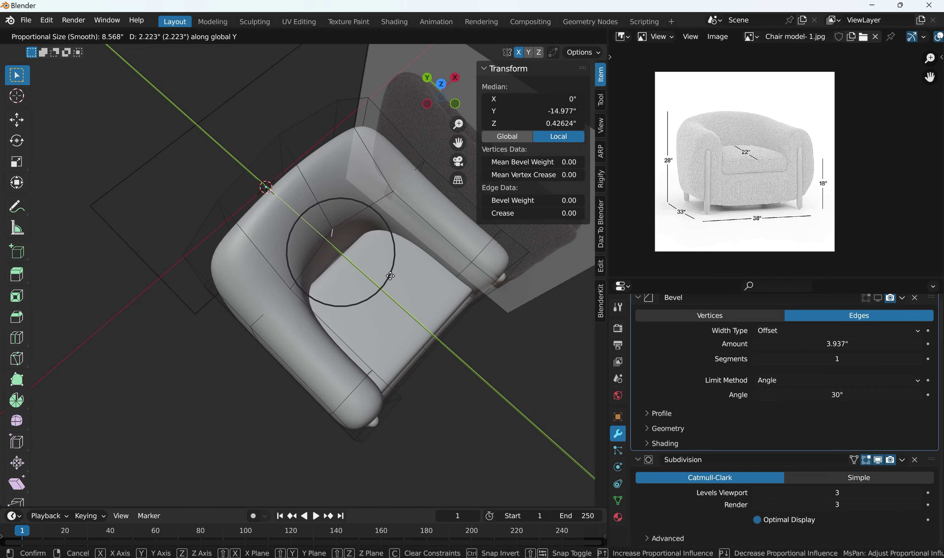
{"action": "left_click", "coordinate": [390, 276]}
Try to inset the two inner backrest faces by a thickness of about 2.94 inches
{"action": "middle_click_drag", "start_coordinate": [390, 276], "coordinate": [332, 279]}
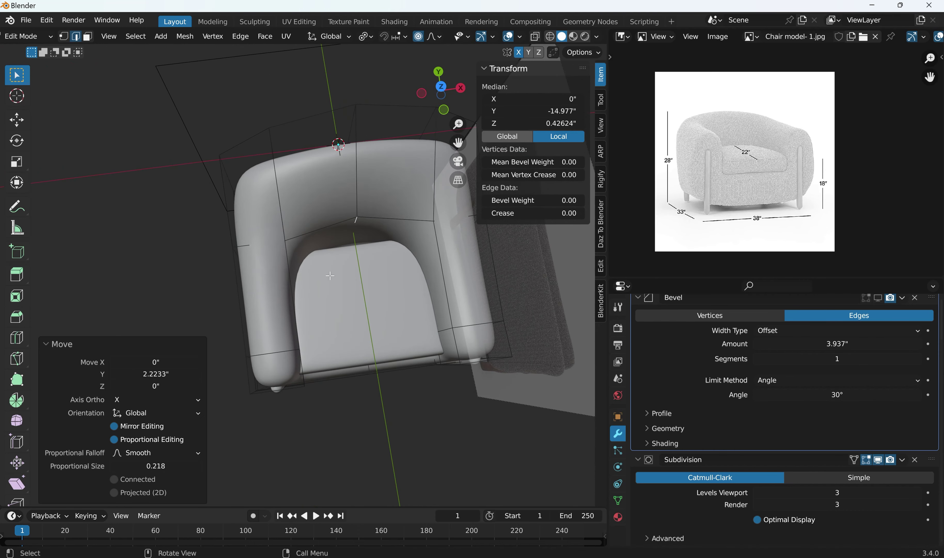
{"action": "scroll", "coordinate": [327, 248], "scroll_direction": "up", "scroll_amount": 5}
{"action": "middle_click_drag", "start_coordinate": [328, 248], "coordinate": [302, 202]}
{"action": "scroll", "coordinate": [302, 207], "scroll_direction": "down", "scroll_amount": 5}
{"action": "middle_click_drag", "start_coordinate": [322, 245], "coordinate": [264, 192]}
{"action": "left_click", "coordinate": [129, 111]}
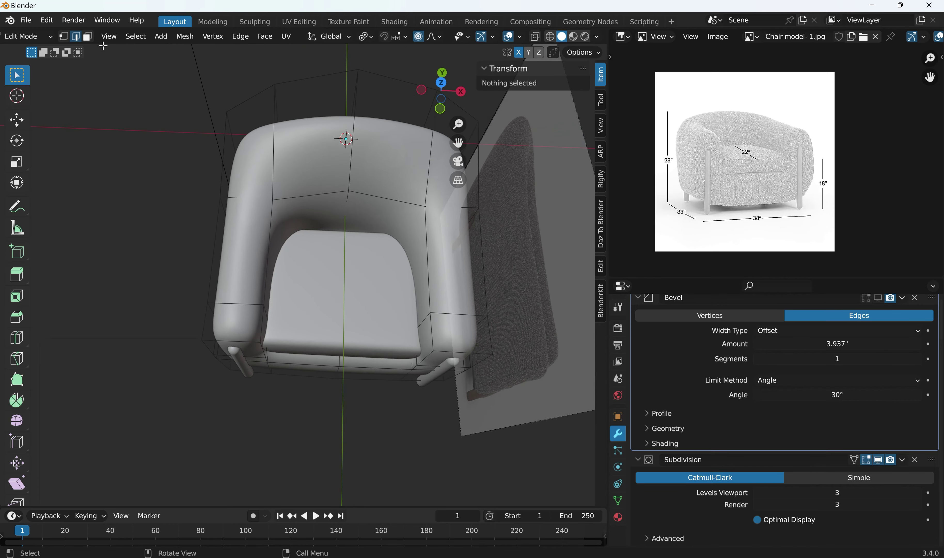
{"action": "left_click", "coordinate": [88, 38]}
{"action": "left_click", "coordinate": [398, 225]}
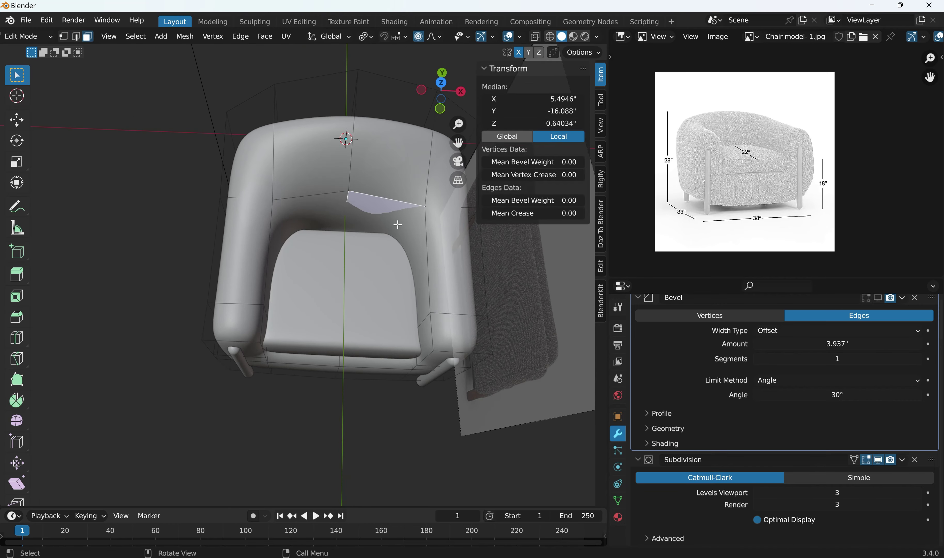
{"action": "left_click", "coordinate": [328, 210], "text": "shift"}
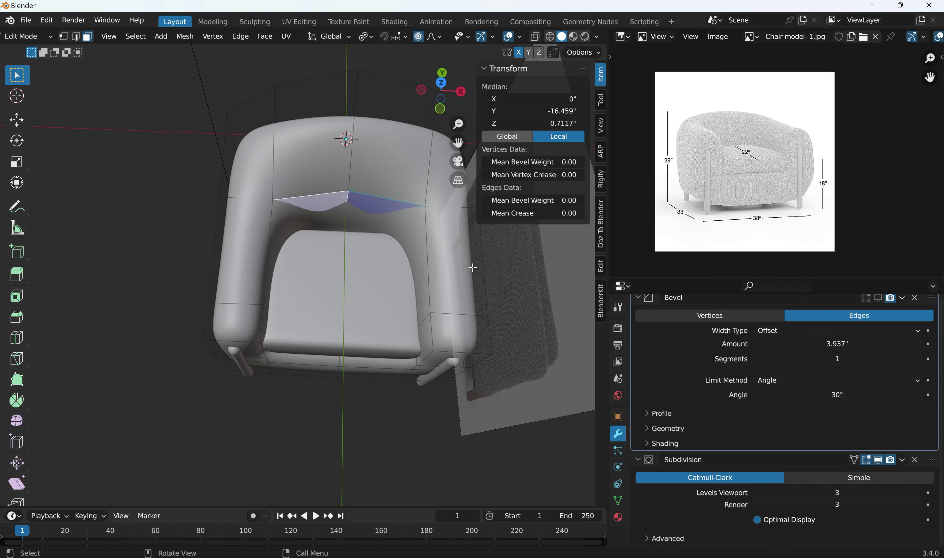
{"action": "key", "text": "i"}
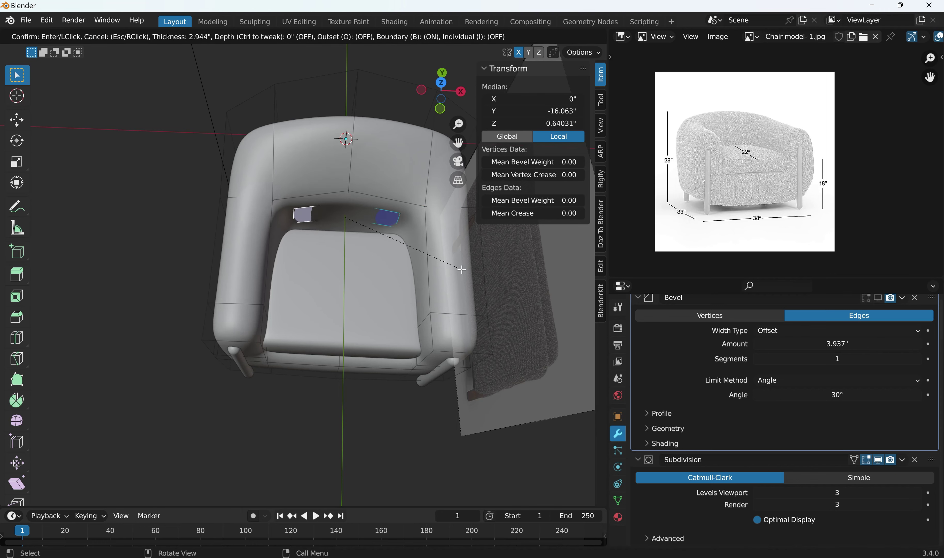
{"action": "left_click", "coordinate": [462, 270]}
{"action": "middle_click_drag", "start_coordinate": [352, 224], "coordinate": [321, 180]}
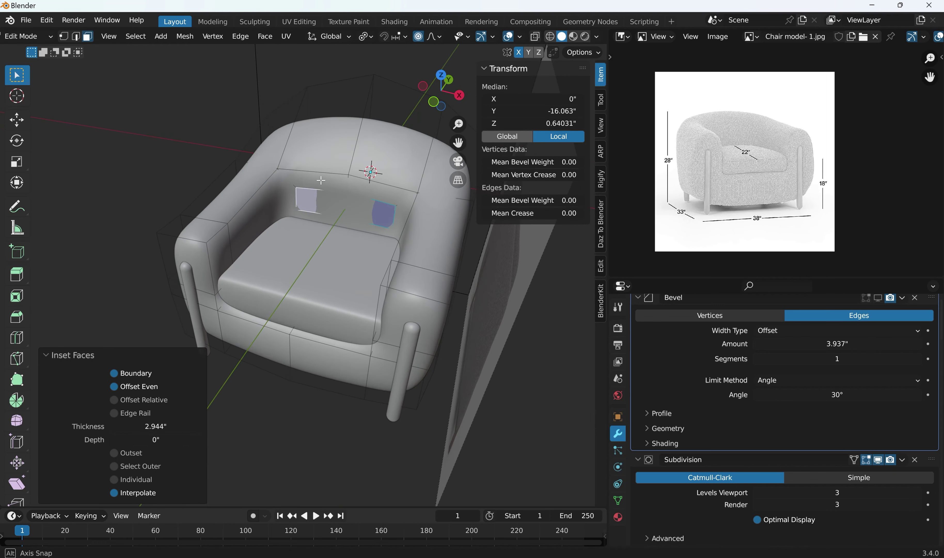
Try to raise the three inner top-rim vertices of the backrest about 5.14 inches along Z with smooth proportional editing
{"action": "key", "text": "1"}
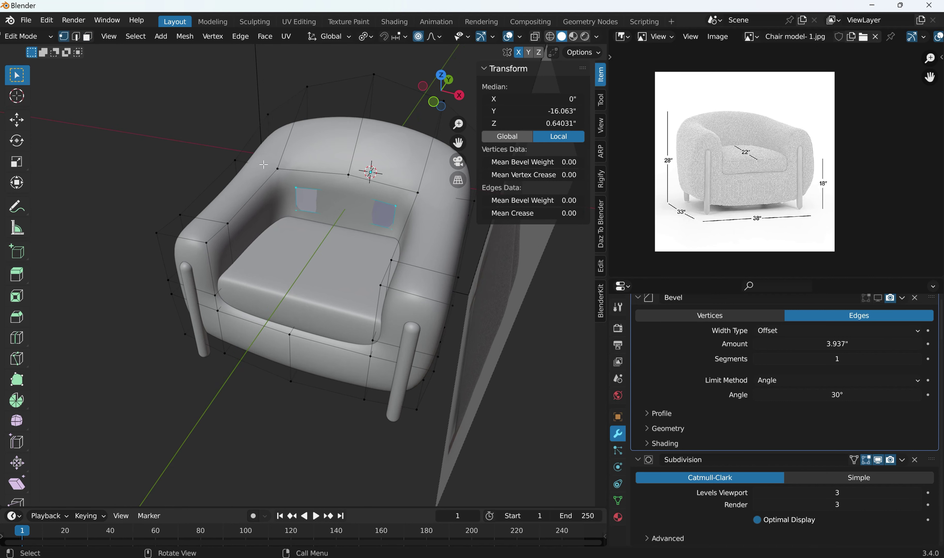
{"action": "left_click", "coordinate": [272, 169]}
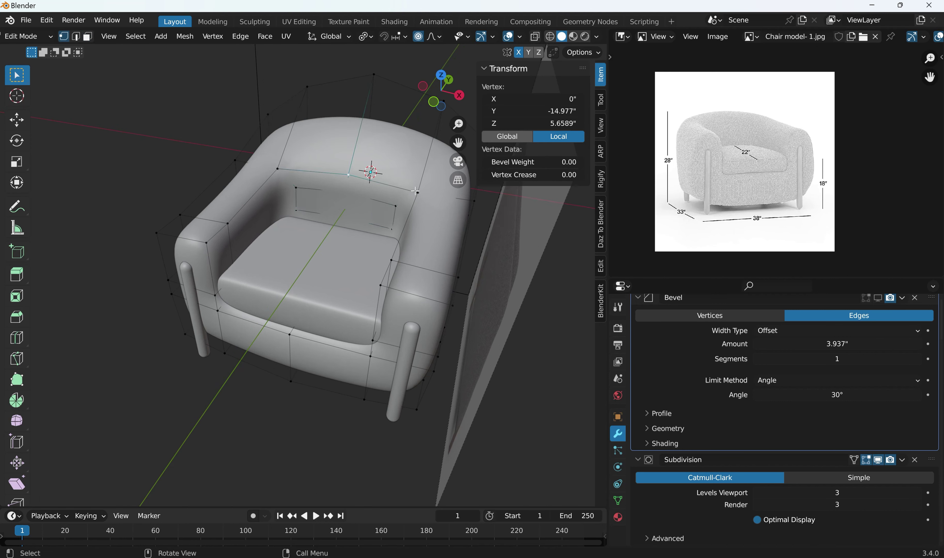
{"action": "left_click", "coordinate": [350, 175], "text": "shift"}
{"action": "left_click", "coordinate": [418, 193], "text": "shift"}
{"action": "middle_click_drag", "start_coordinate": [371, 168], "coordinate": [347, 141]}
{"action": "key", "text": "g"}
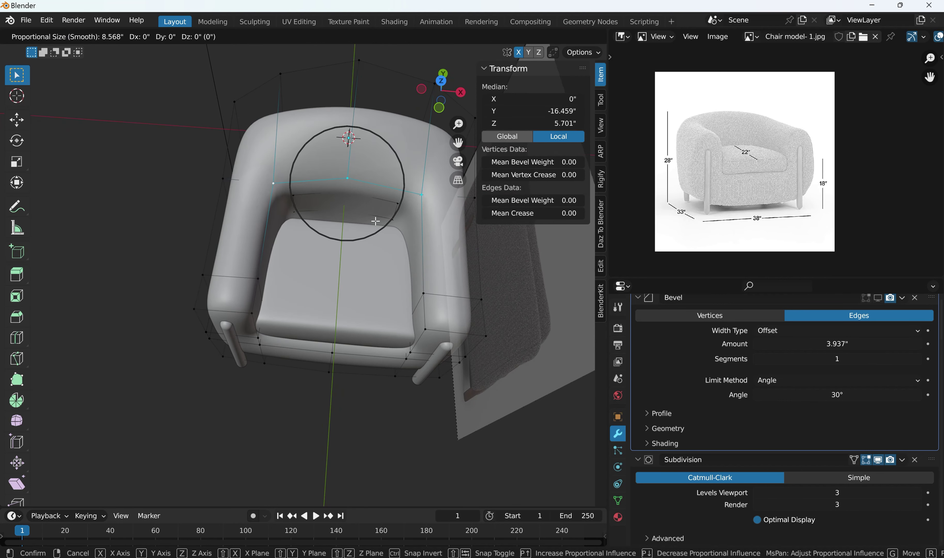
{"action": "key", "text": "z"}
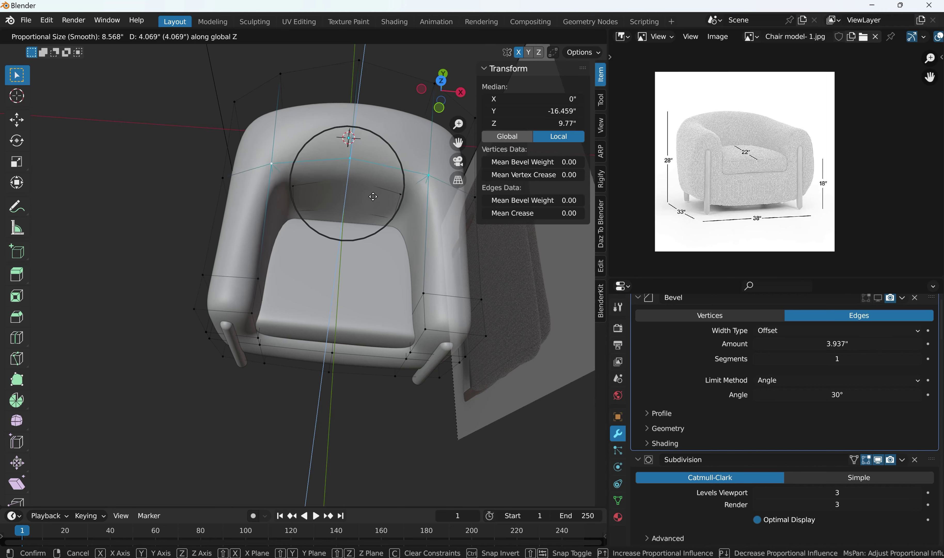
{"action": "left_click", "coordinate": [370, 191]}
{"action": "middle_click_drag", "start_coordinate": [369, 191], "coordinate": [365, 270]}
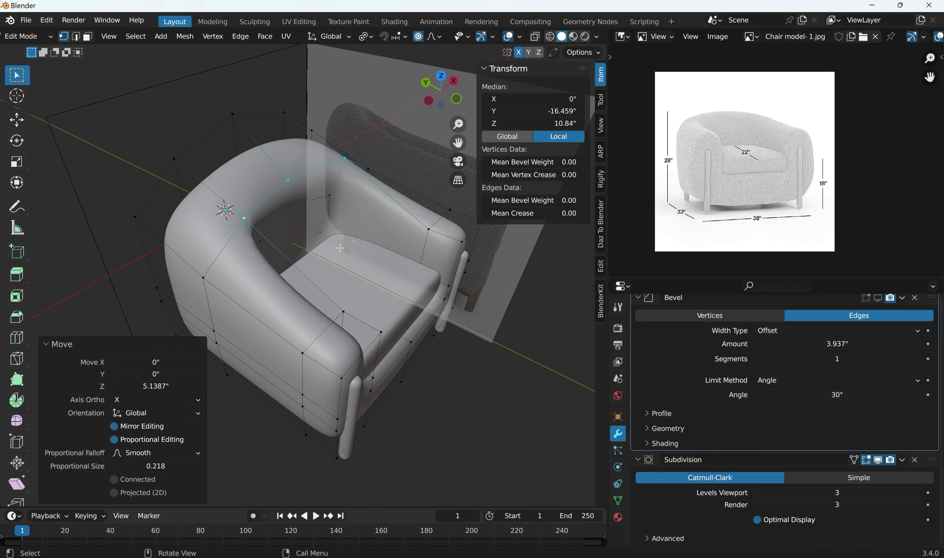
Try to lower the three inner rim vertices about 1.21 inches along Z and scale them to 0.79 with proportional editing
{"action": "key", "text": "g"}
{"action": "key", "text": "z"}
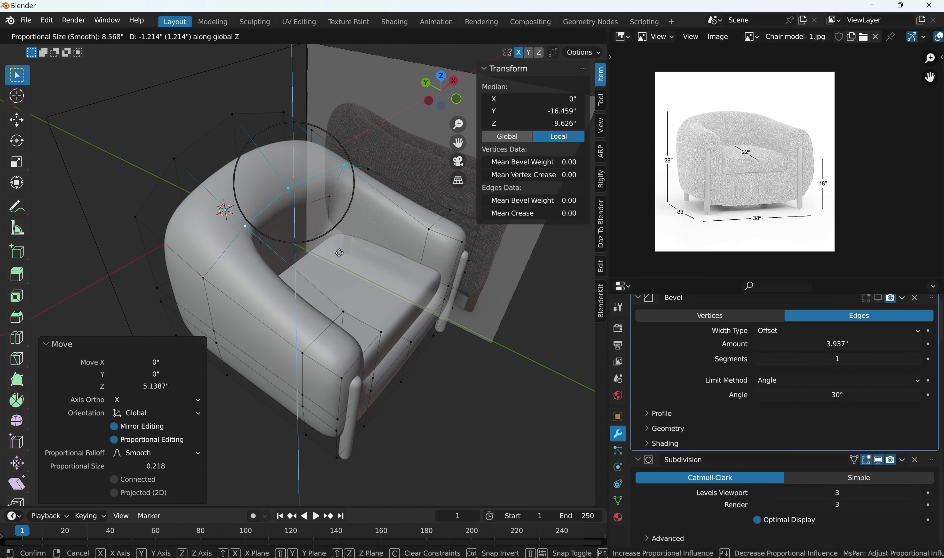
{"action": "left_click", "coordinate": [278, 263]}
{"action": "middle_click_drag", "start_coordinate": [278, 263], "coordinate": [402, 243]}
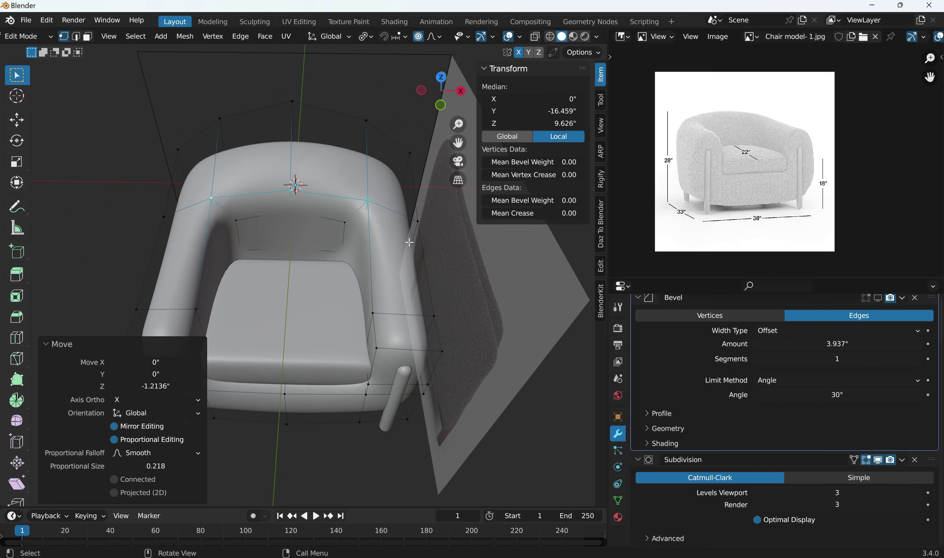
{"action": "key", "text": "s"}
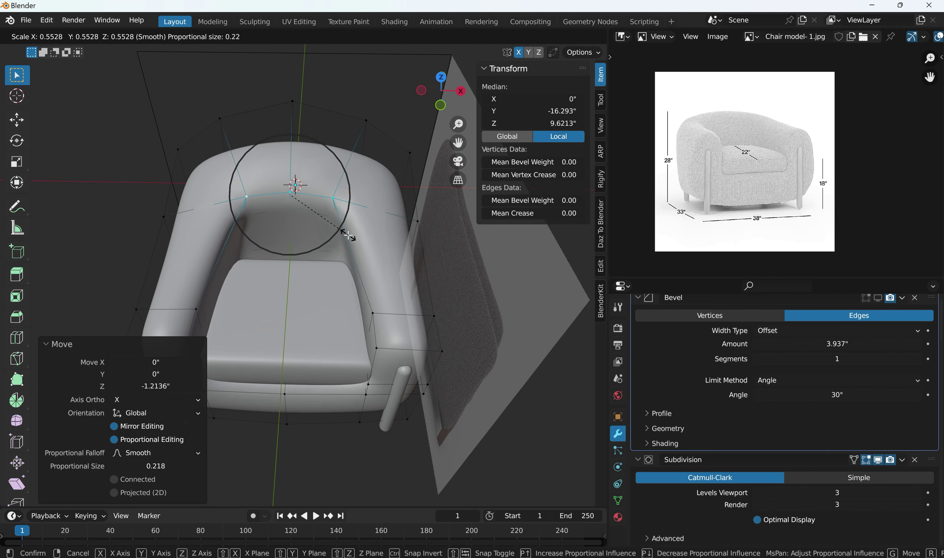
{"action": "left_click", "coordinate": [380, 240]}
{"action": "middle_click_drag", "start_coordinate": [381, 241], "coordinate": [367, 142]}
{"action": "middle_click_drag", "start_coordinate": [343, 196], "coordinate": [340, 202]}
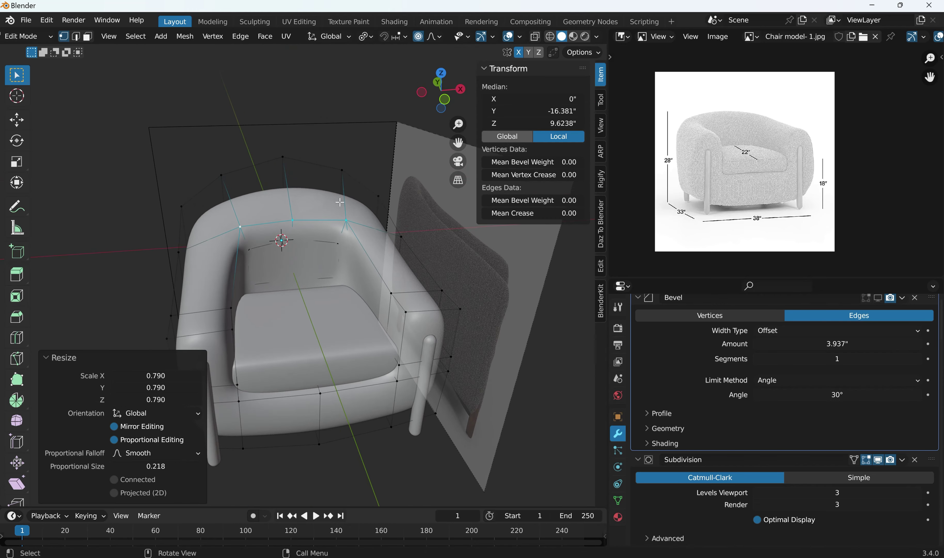
Apply Shade Smooth to the armchair body in Object Mode and inspect the inner backrest
{"action": "middle_click_drag", "start_coordinate": [305, 242], "coordinate": [422, 291]}
{"action": "middle_click_drag", "start_coordinate": [377, 278], "coordinate": [319, 270]}
{"action": "key", "text": "Tab"}
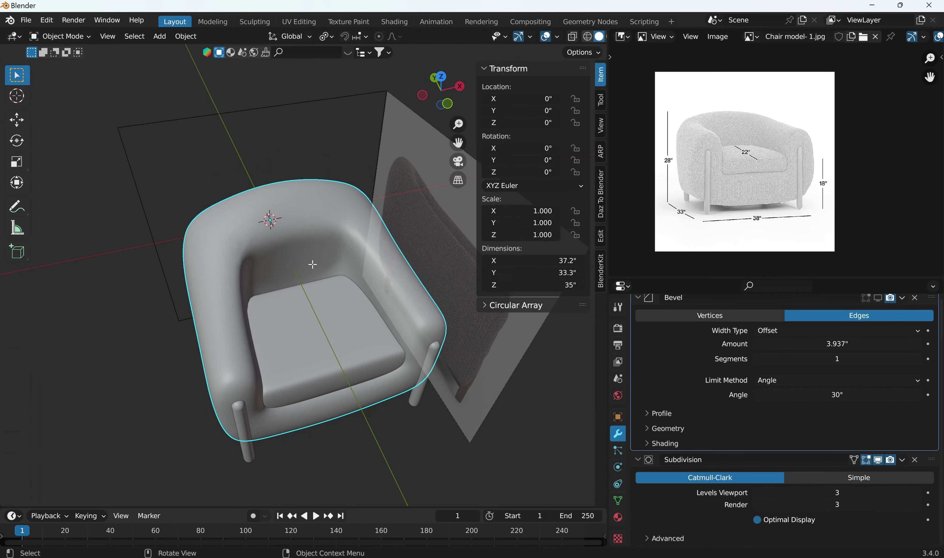
{"action": "left_click", "coordinate": [148, 262]}
{"action": "middle_click_drag", "start_coordinate": [148, 262], "coordinate": [66, 231]}
{"action": "left_click", "coordinate": [215, 255]}
{"action": "right_click", "coordinate": [219, 258]}
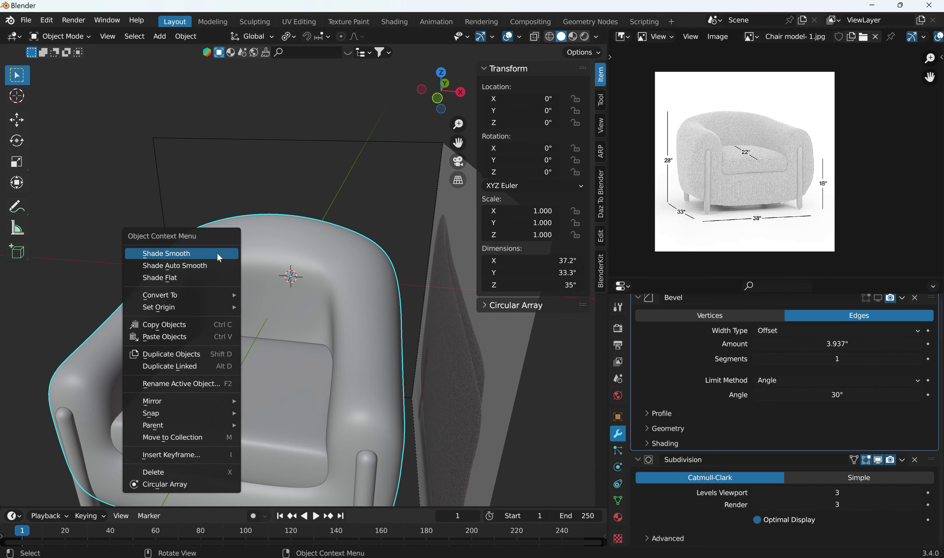
{"action": "left_click", "coordinate": [219, 258]}
{"action": "middle_click_drag", "start_coordinate": [268, 284], "coordinate": [296, 282]}
{"action": "scroll", "coordinate": [296, 282], "scroll_direction": "up", "scroll_amount": 6}
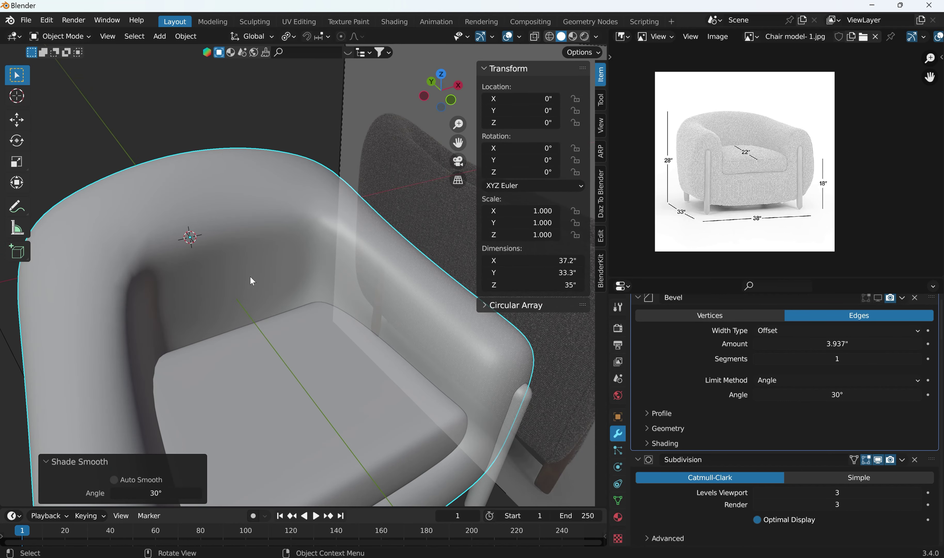
{"action": "scroll", "coordinate": [250, 277], "scroll_direction": "down", "scroll_amount": 4}
{"action": "middle_click_drag", "start_coordinate": [216, 257], "coordinate": [215, 246]}
{"action": "scroll", "coordinate": [217, 247], "scroll_direction": "down", "scroll_amount": 3}
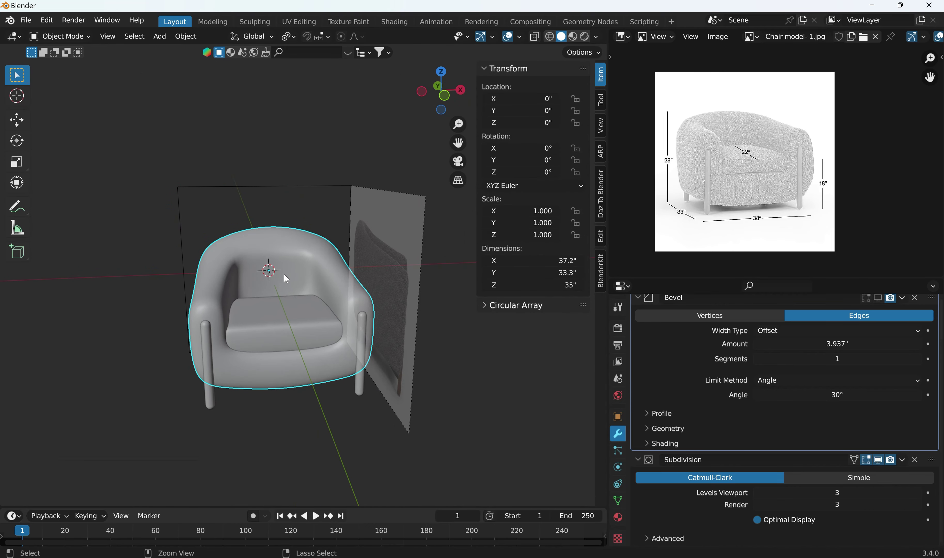
Undo the smooth shading, the scaling and both vertical moves of the inner backrest rim vertices
{"action": "key", "text": "Tab"}
{"action": "key", "text": "ctrl+z"}
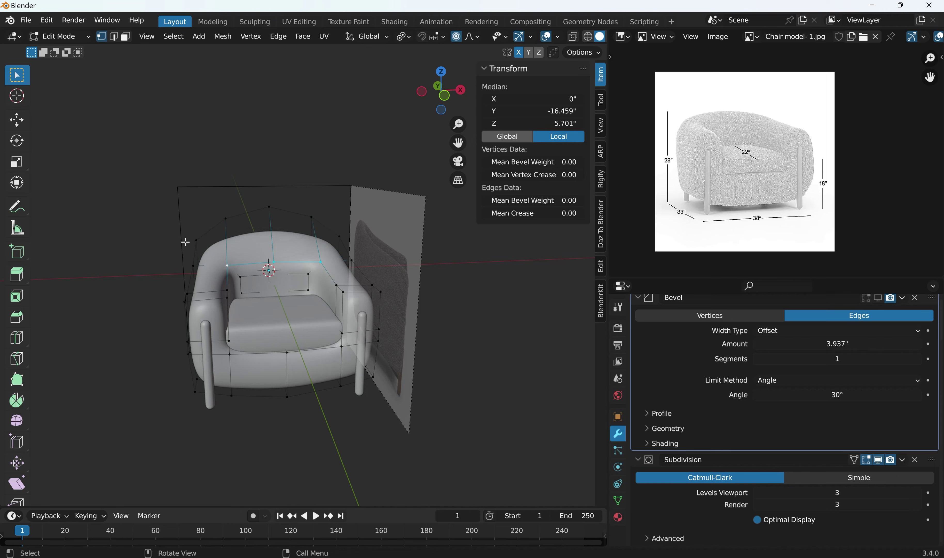
{"action": "left_click", "coordinate": [158, 229]}
{"action": "key", "text": "Tab"}
{"action": "left_click", "coordinate": [157, 237]}
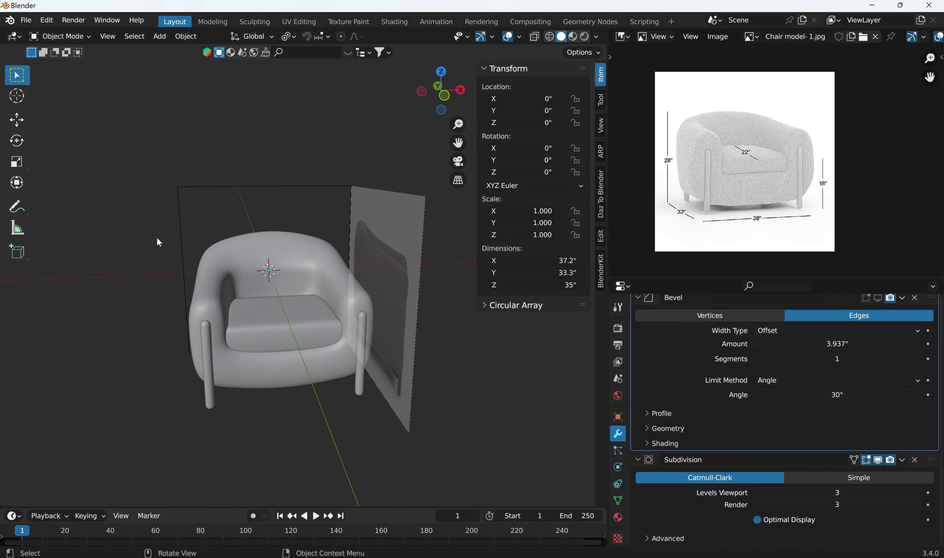
{"action": "middle_click_drag", "start_coordinate": [157, 236], "coordinate": [260, 258]}
{"action": "scroll", "coordinate": [228, 280], "scroll_direction": "up", "scroll_amount": 5}
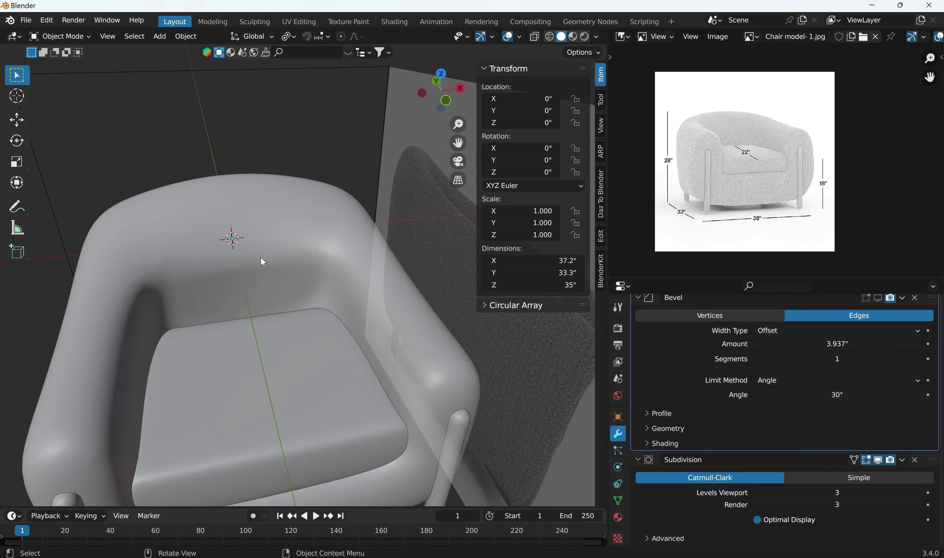
{"action": "scroll", "coordinate": [260, 258], "scroll_direction": "down", "scroll_amount": 4}
Undo the inset of the two inner backrest faces, clear the face selection and return to Object Mode
{"action": "left_click", "coordinate": [259, 263]}
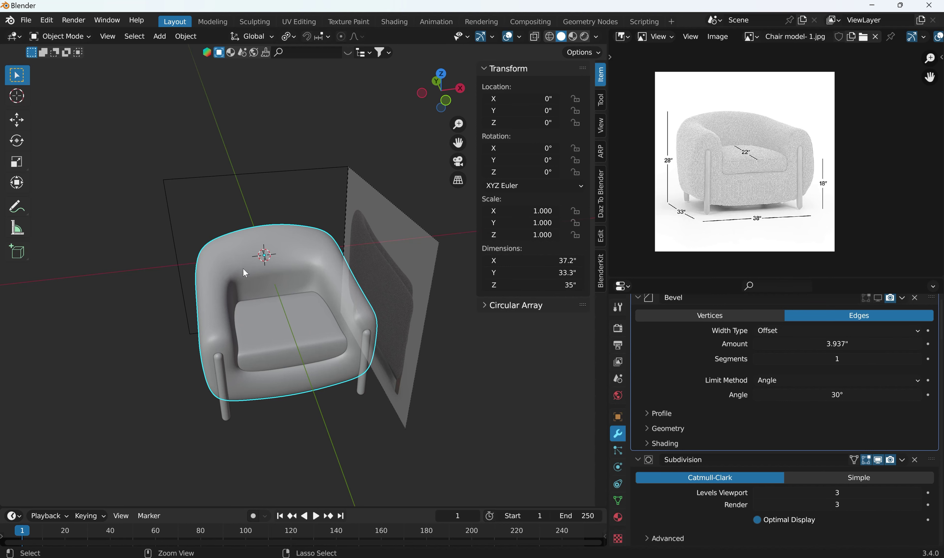
{"action": "key", "text": "Tab"}
{"action": "scroll", "coordinate": [247, 260], "scroll_direction": "up", "scroll_amount": 1}
{"action": "scroll", "coordinate": [248, 260], "scroll_direction": "up", "scroll_amount": 2}
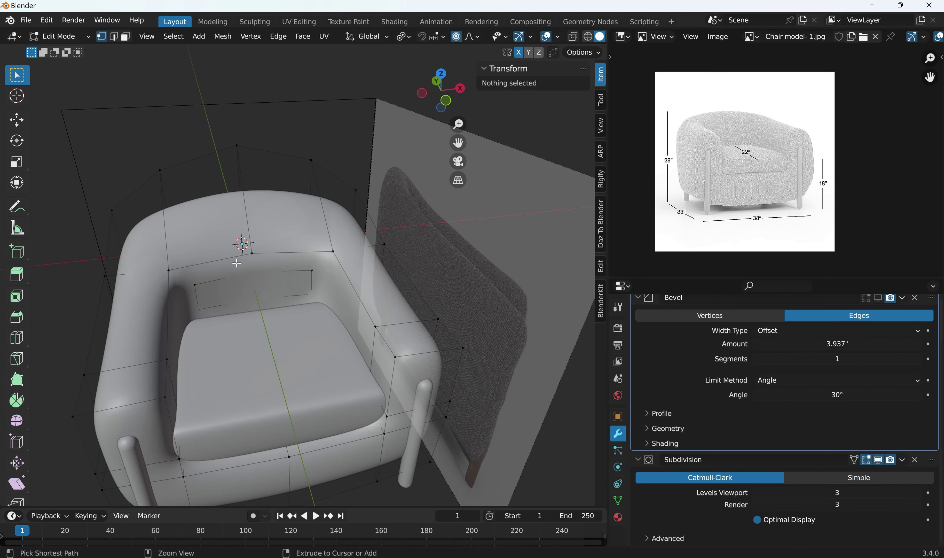
{"action": "key", "text": "Tab"}
{"action": "key", "text": "Tab"}
{"action": "left_click", "coordinate": [238, 265], "text": "alt"}
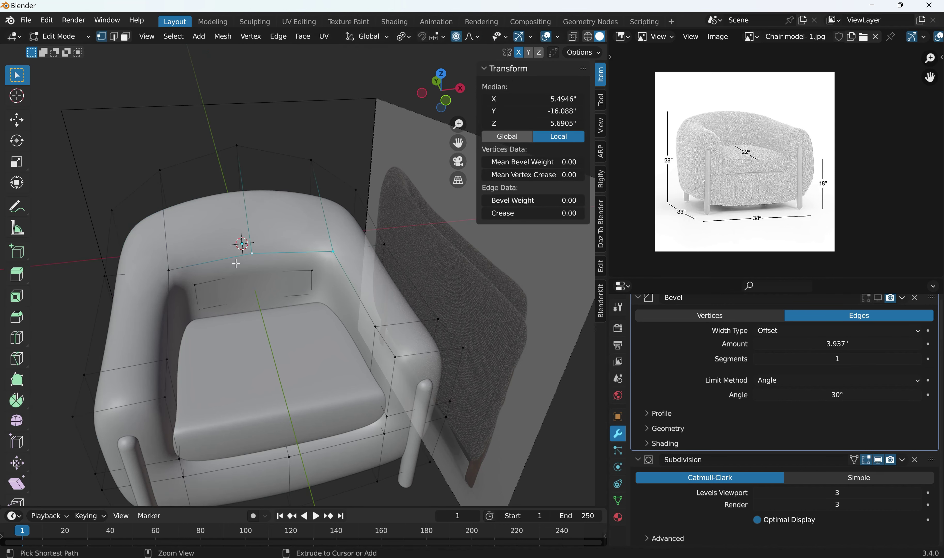
{"action": "key", "text": "3"}
{"action": "left_click", "coordinate": [236, 264], "text": "alt"}
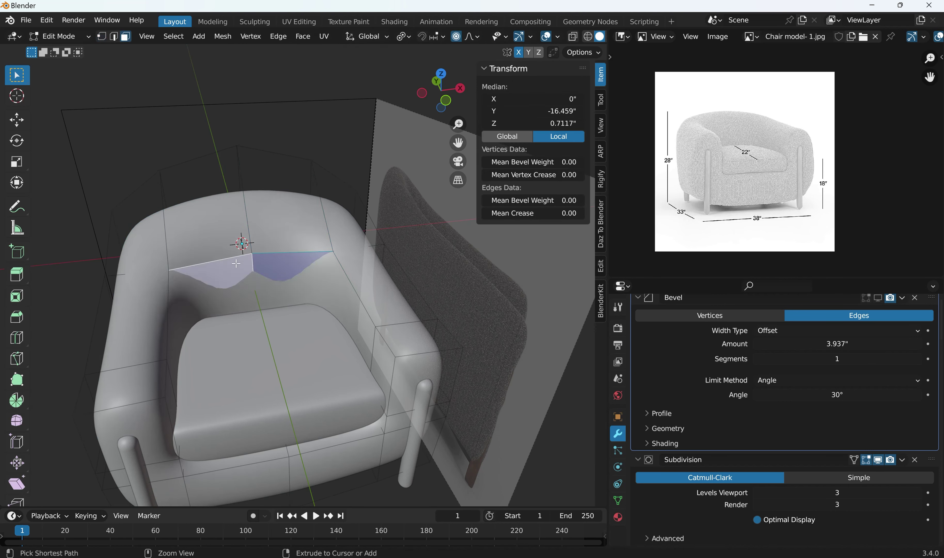
{"action": "left_click", "coordinate": [89, 204]}
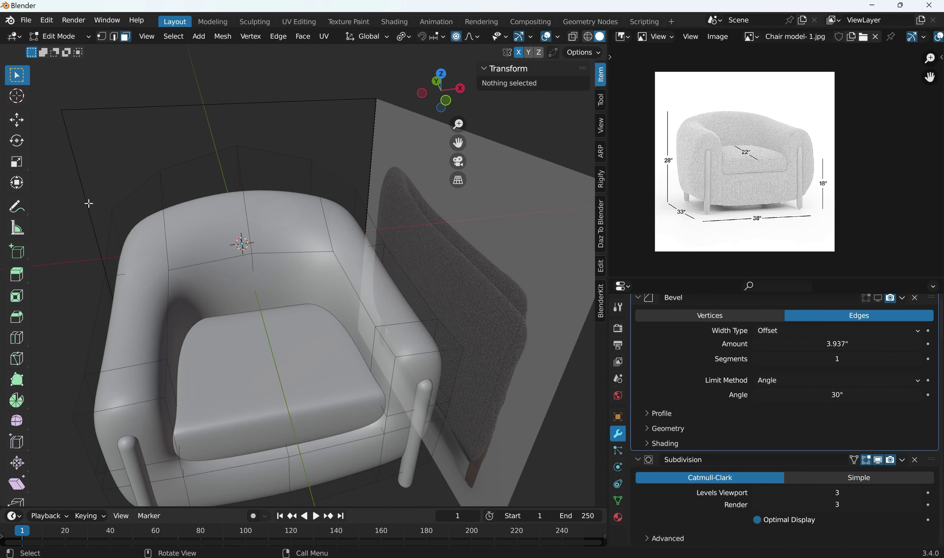
{"action": "key", "text": "Tab"}
{"action": "middle_click_drag", "start_coordinate": [173, 251], "coordinate": [130, 298]}
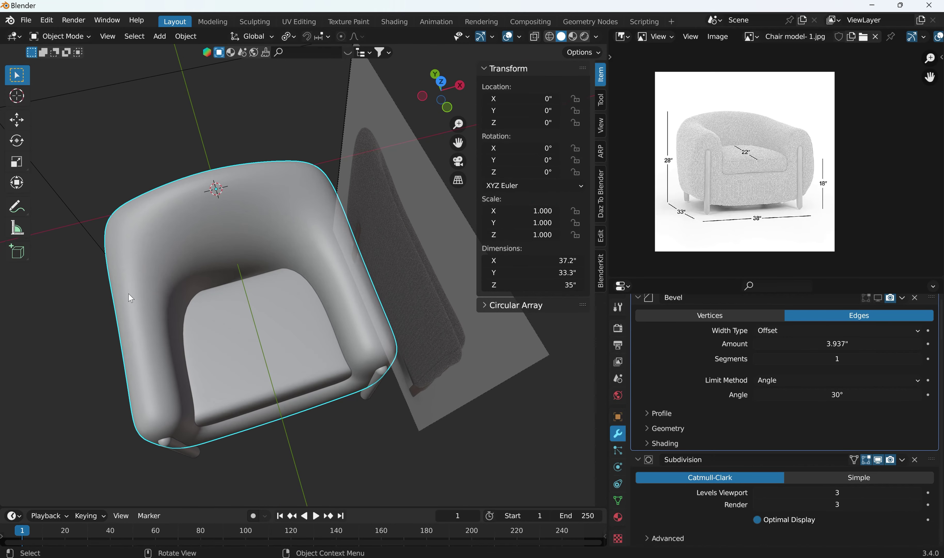
Isolate the seat cushion in Edit Mode and show it from the top with X-ray on and nothing selected
{"action": "key", "text": "Tab"}
{"action": "key", "text": "Tab"}
{"action": "left_click", "coordinate": [226, 335]}
{"action": "key", "text": "Tab"}
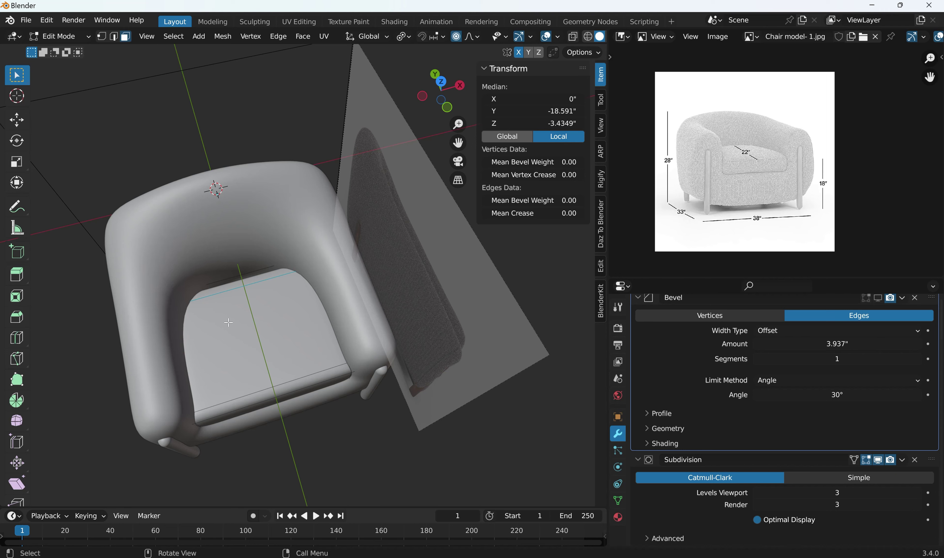
{"action": "key", "text": "KP_Divide"}
{"action": "middle_click_drag", "start_coordinate": [225, 289], "coordinate": [222, 285]}
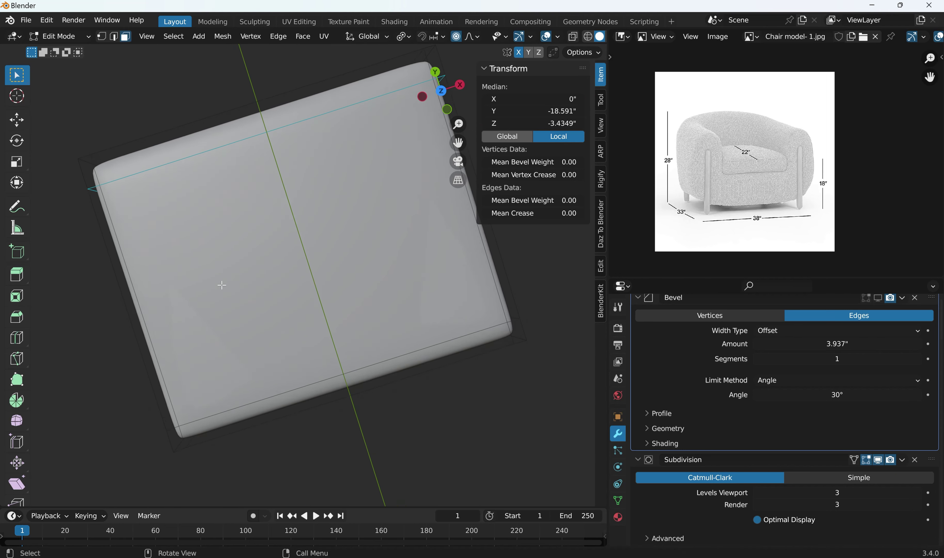
{"action": "scroll", "coordinate": [221, 284], "scroll_direction": "down", "scroll_amount": 3}
{"action": "key", "text": "KP_7"}
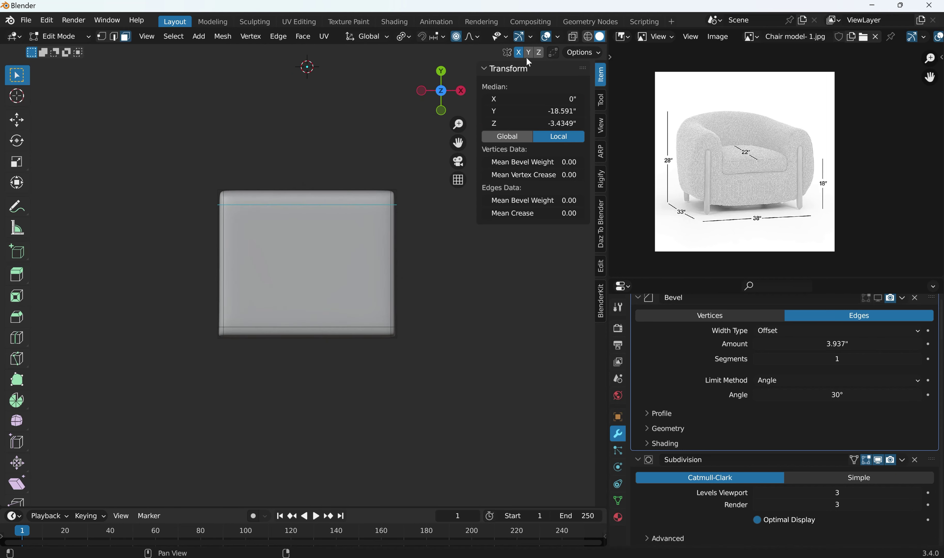
{"action": "left_click", "coordinate": [574, 37]}
{"action": "left_click", "coordinate": [333, 144]}
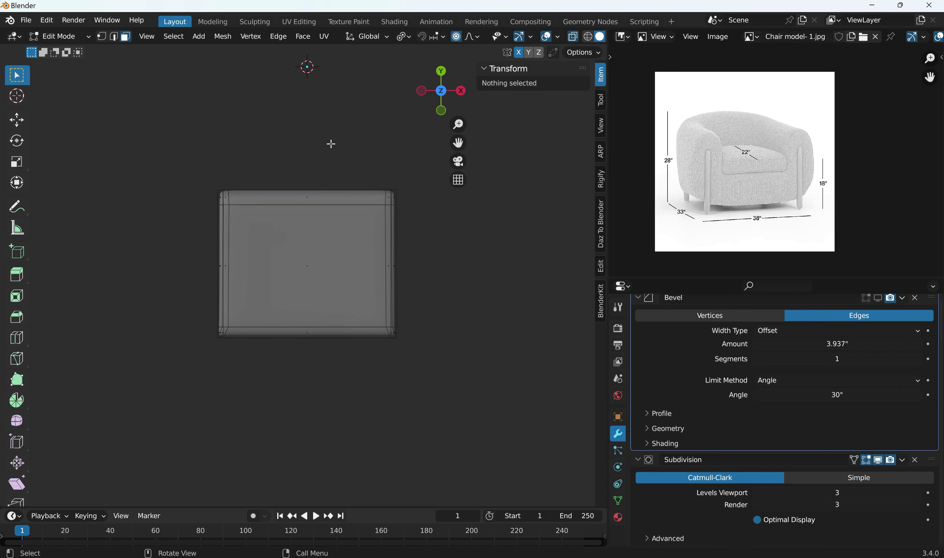
Add a single centred loop cut running front to back around the seat cushion
{"action": "left_click", "coordinate": [102, 37]}
{"action": "key", "text": "ctrl+r"}
{"action": "left_click", "coordinate": [312, 182]}
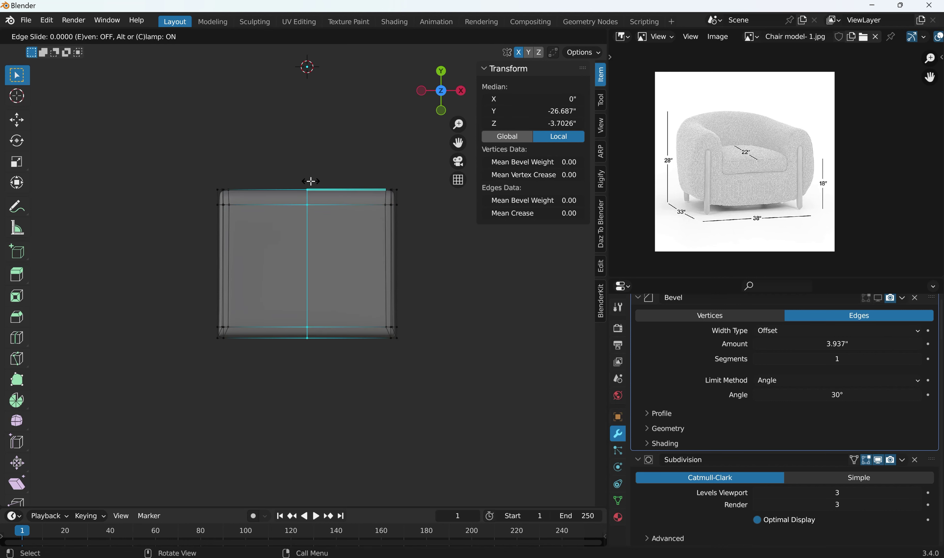
{"action": "right_click", "coordinate": [312, 182]}
Move the seat cushion's rear centre vertices about 0.79" backward along Y with smooth proportional editing at size 12.54", and return to Object Mode
{"action": "left_click", "coordinate": [298, 157]}
{"action": "left_click_drag", "start_coordinate": [282, 169], "coordinate": [334, 243]}
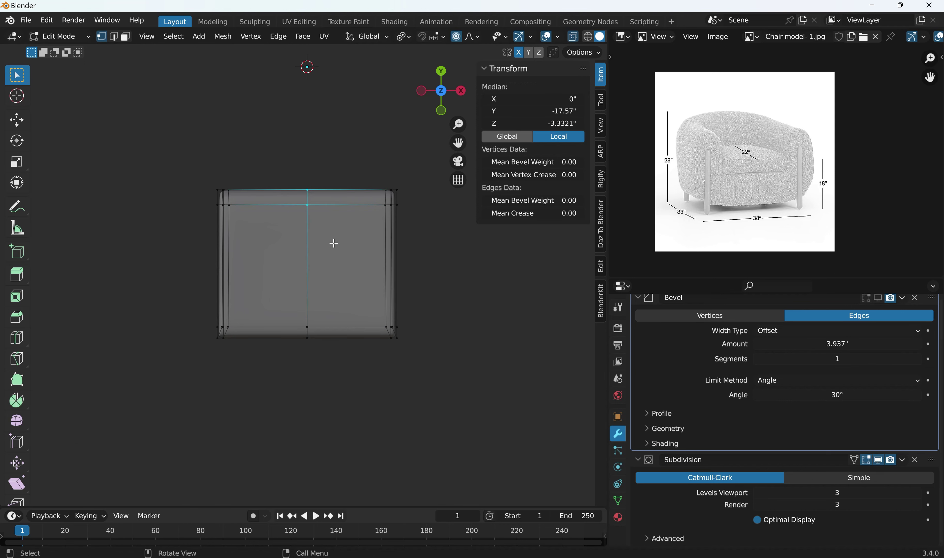
{"action": "middle_click_drag", "start_coordinate": [334, 243], "coordinate": [356, 199]}
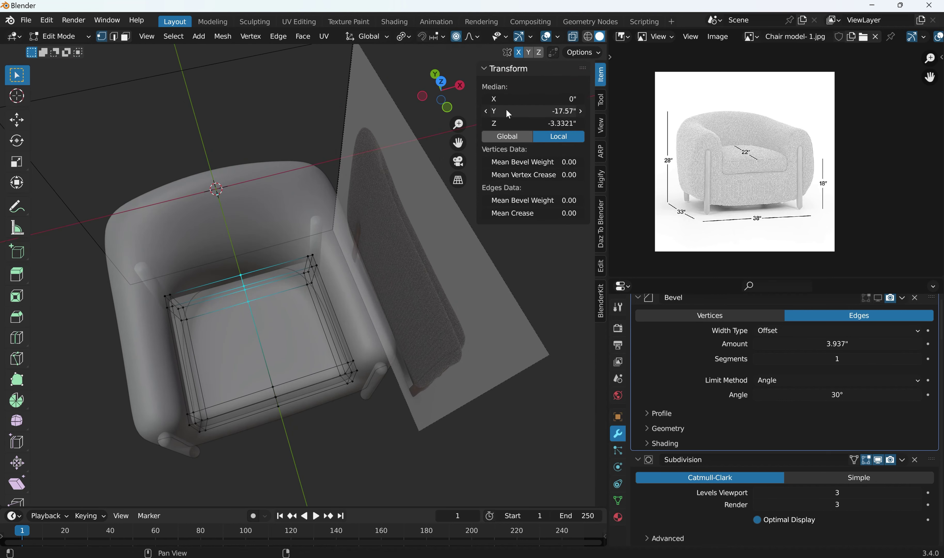
{"action": "middle_click_drag", "start_coordinate": [262, 232], "coordinate": [260, 294]}
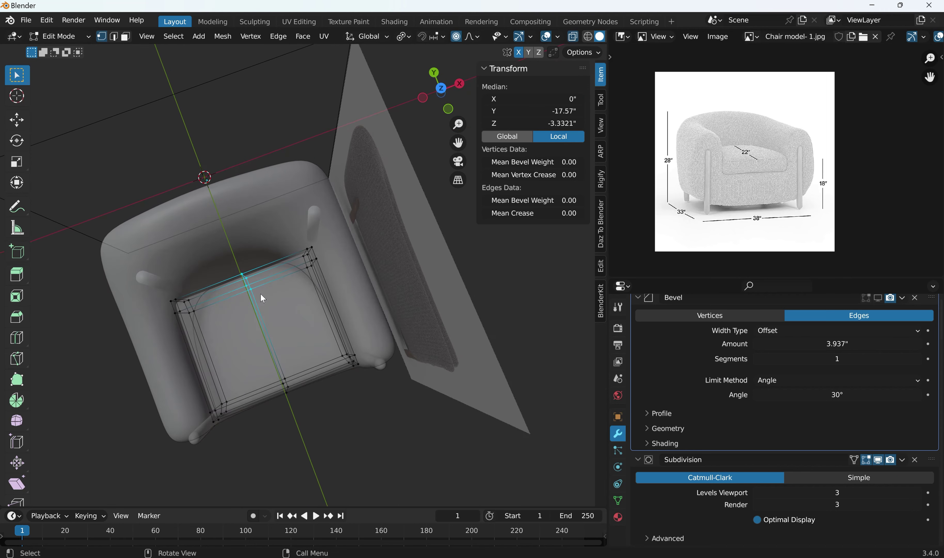
{"action": "key", "text": "g"}
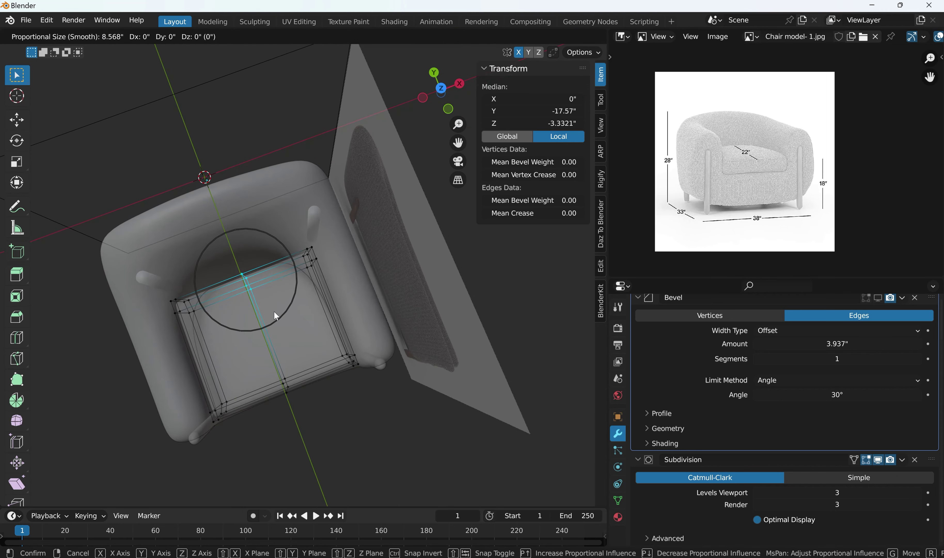
{"action": "key", "text": "y"}
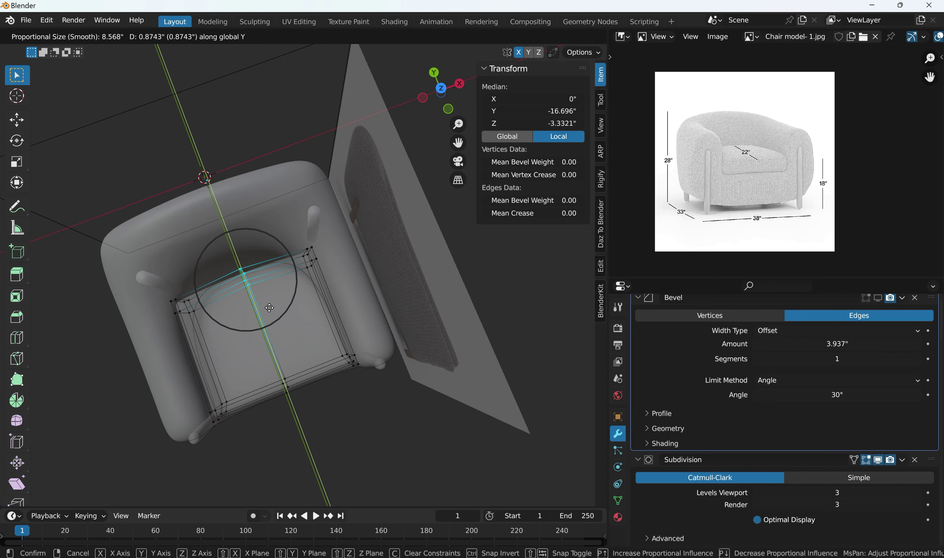
{"action": "scroll", "coordinate": [270, 307], "scroll_direction": "up", "scroll_amount": 4}
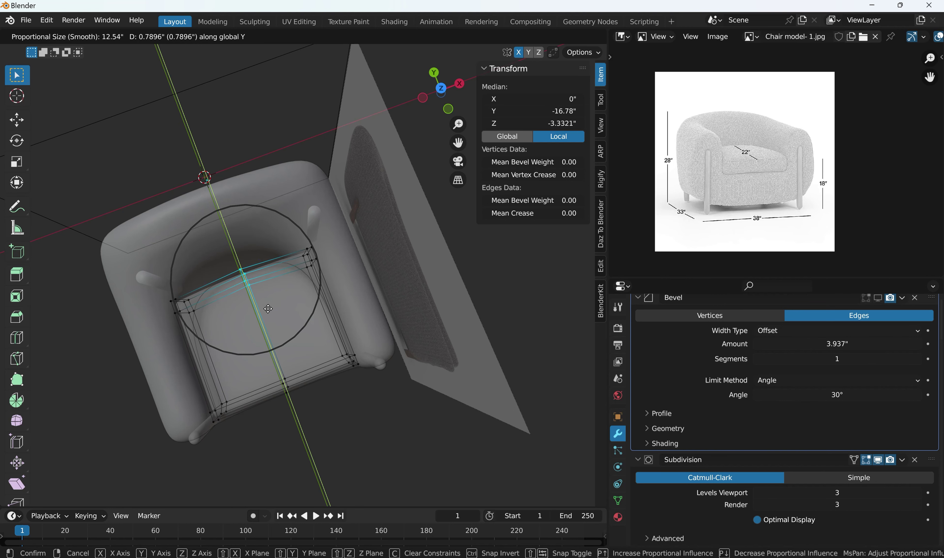
{"action": "left_click", "coordinate": [268, 308]}
{"action": "key", "text": "Tab"}
Inspect the reshaped seat cushion's fit against the backrest from above and from the front, and clear the selection
{"action": "middle_click_drag", "start_coordinate": [289, 351], "coordinate": [347, 303]}
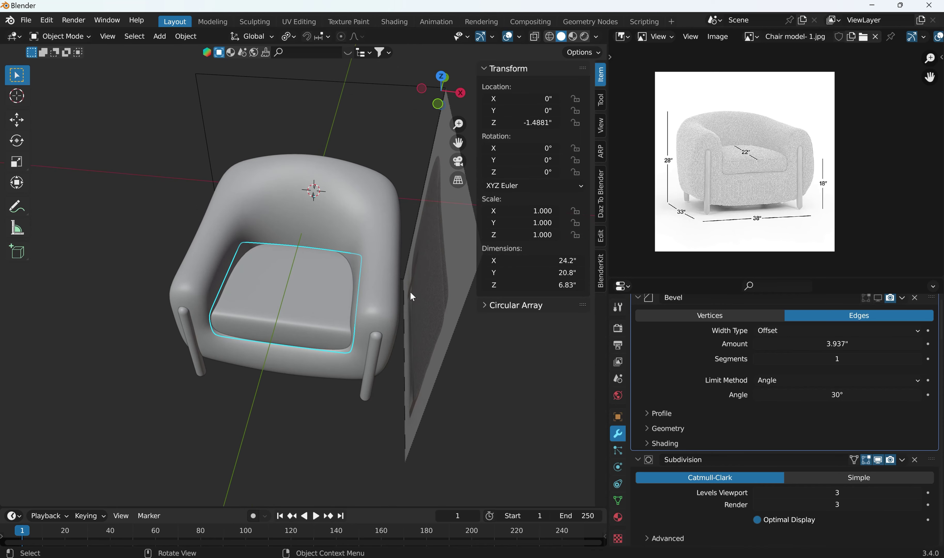
{"action": "key", "text": "s"}
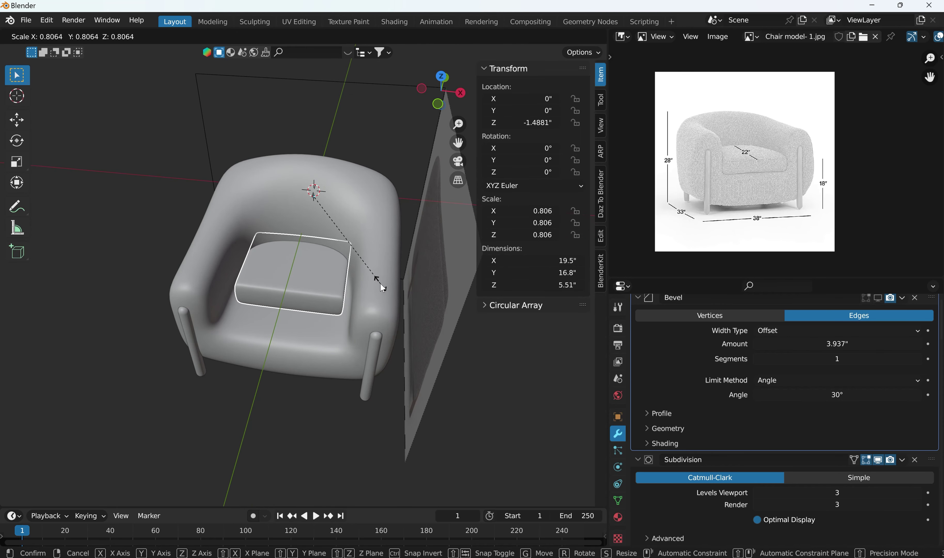
{"action": "key", "text": "Escape"}
{"action": "mouse_move", "coordinate": [317, 323]}
{"action": "middle_mouse_down"}
{"action": "mouse_move", "coordinate": [366, 373]}
{"action": "mouse_move", "coordinate": [319, 317]}
{"action": "middle_mouse_up"}
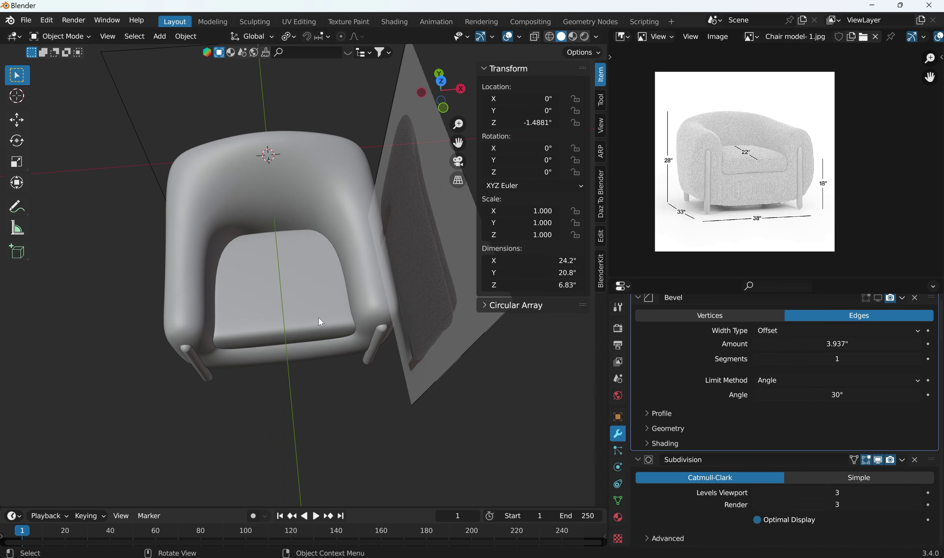
{"action": "left_click", "coordinate": [299, 284]}
{"action": "middle_click_drag", "start_coordinate": [257, 302], "coordinate": [288, 196]}
{"action": "left_click", "coordinate": [307, 142]}
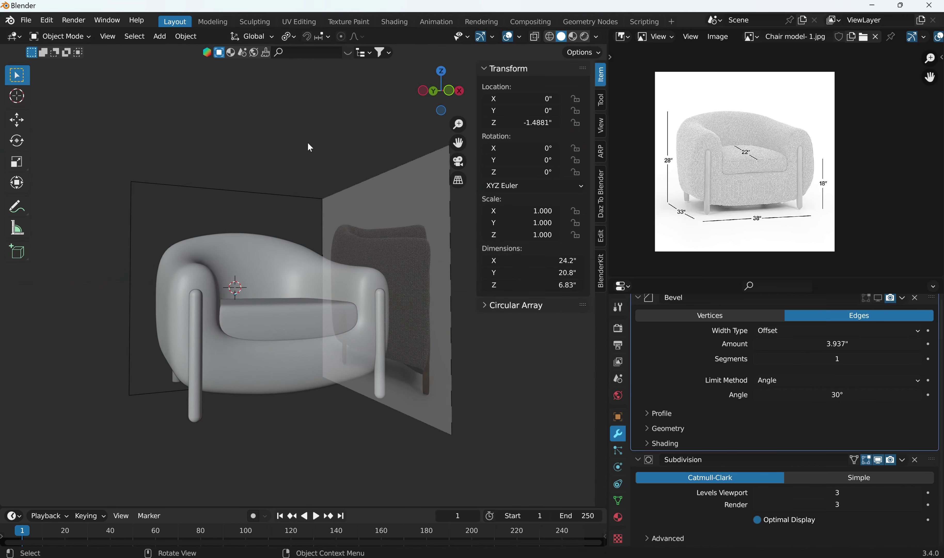
Give the armchair body a new material named chair_fabric
{"action": "left_click", "coordinate": [266, 264]}
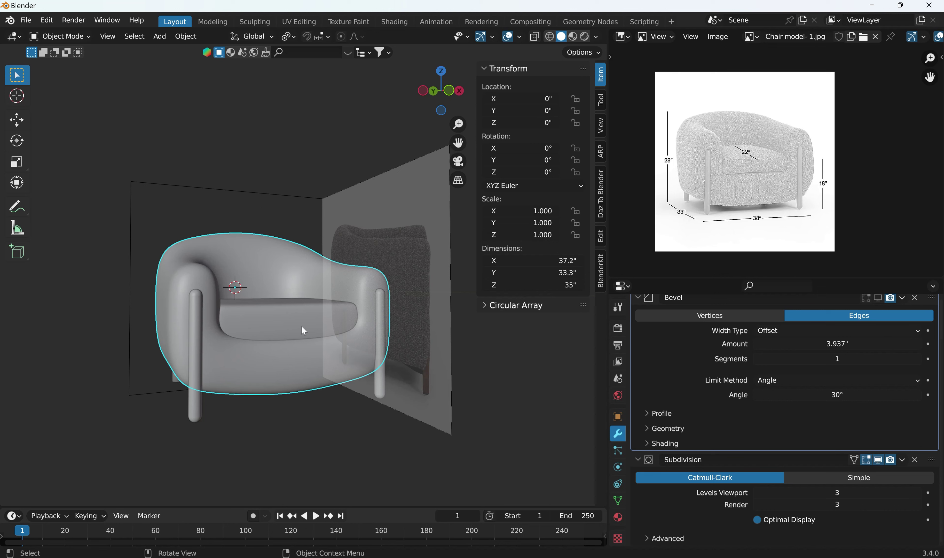
{"action": "left_click", "coordinate": [621, 516]}
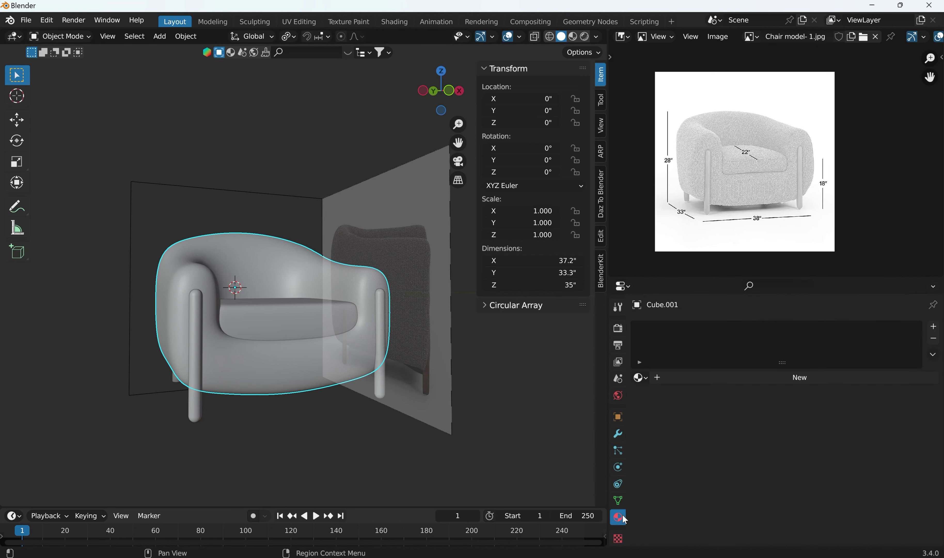
{"action": "left_click", "coordinate": [699, 377]}
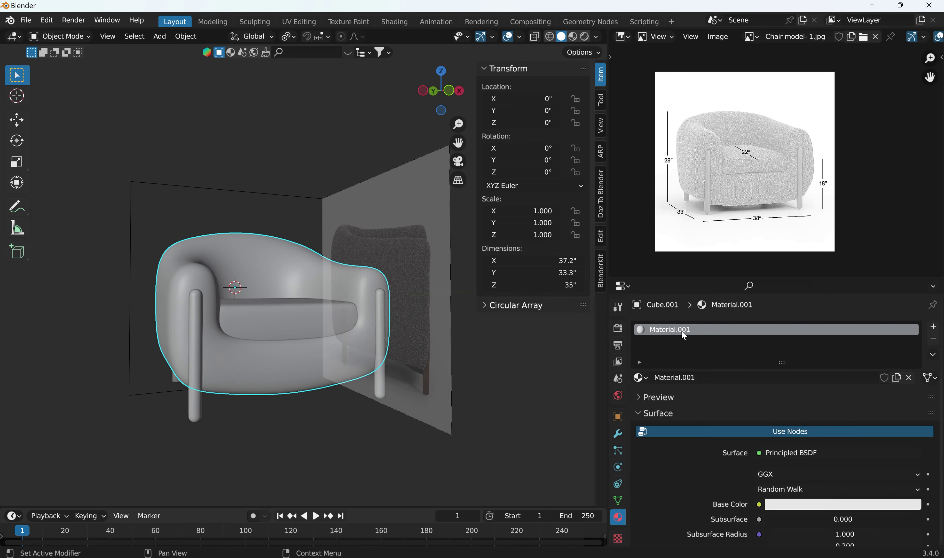
{"action": "type", "text": "chair_fabric"}
{"action": "key", "text": "Return"}
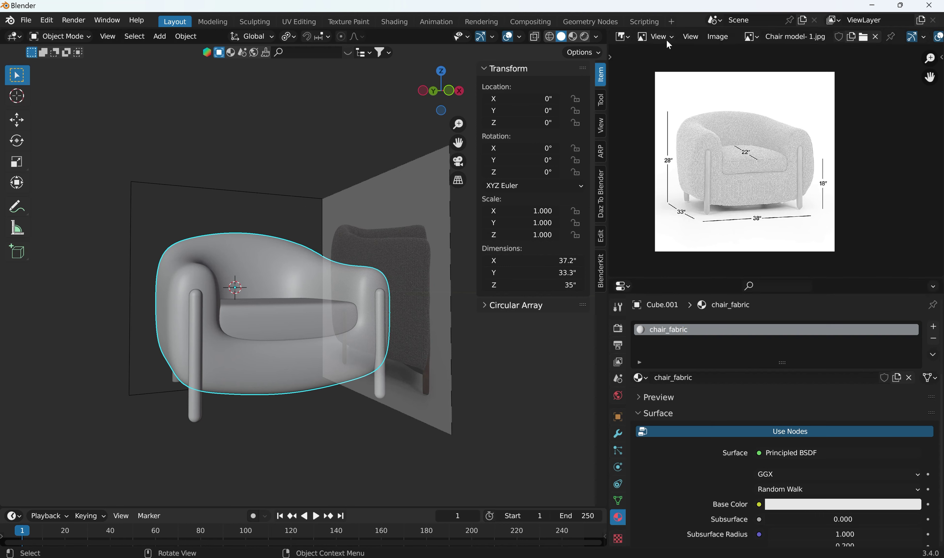
Replace the reference image view with the Shader Editor, enlarge its area and leave free space before the Principled BSDF node
{"action": "left_click", "coordinate": [622, 36]}
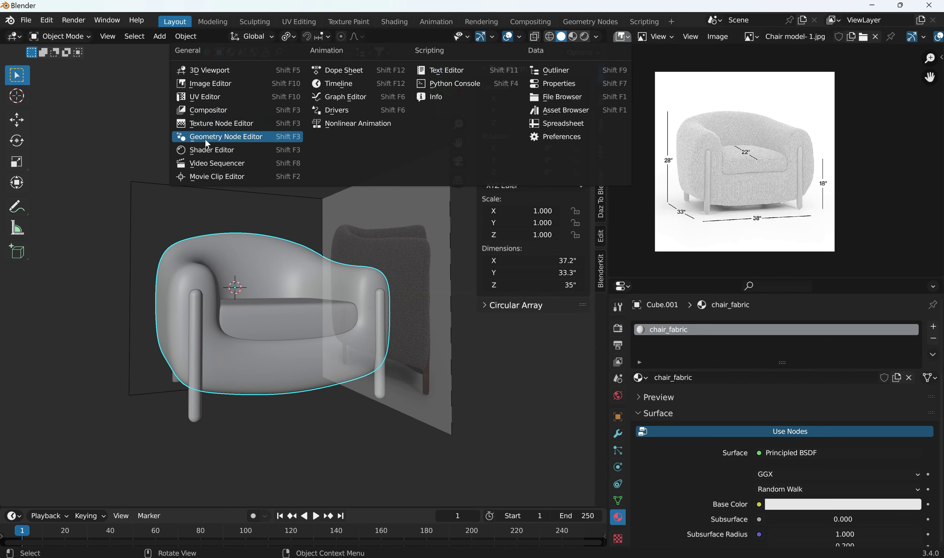
{"action": "left_click", "coordinate": [210, 151]}
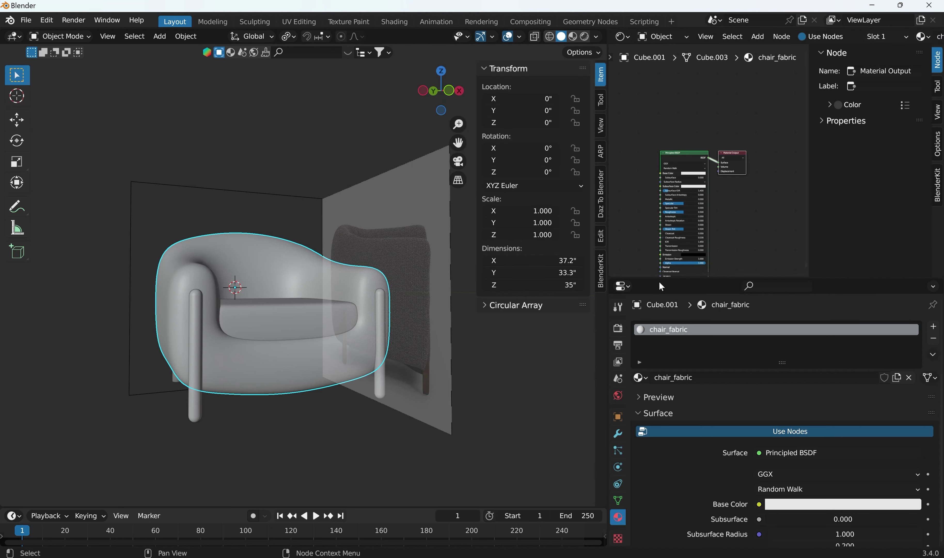
{"action": "left_click_drag", "start_coordinate": [652, 278], "coordinate": [655, 407]}
{"action": "scroll", "coordinate": [657, 313], "scroll_direction": "up", "scroll_amount": 2}
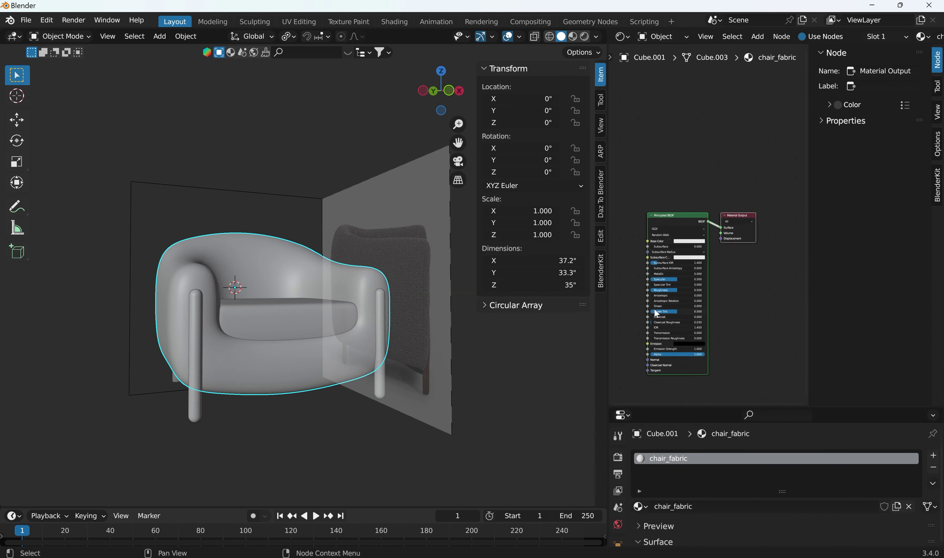
{"action": "scroll", "coordinate": [653, 302], "scroll_direction": "up", "scroll_amount": 2}
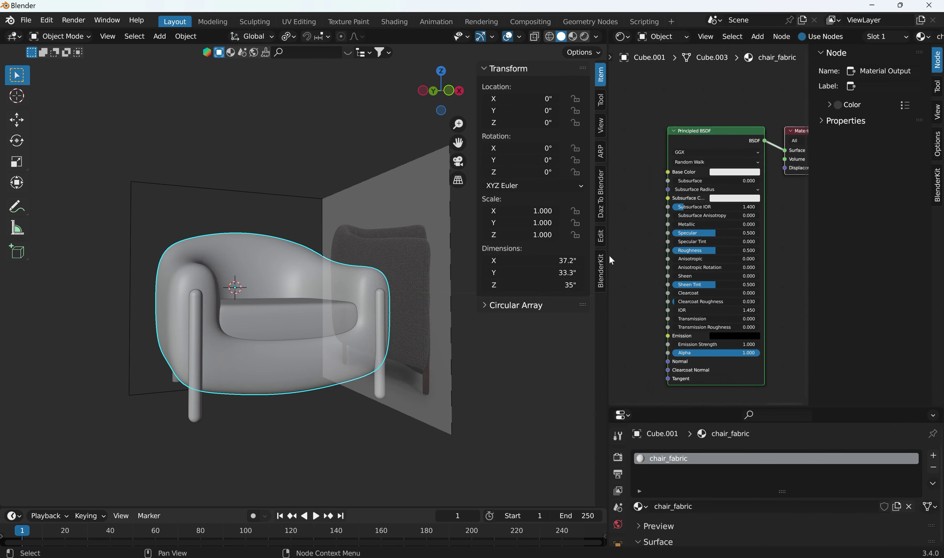
{"action": "left_click_drag", "start_coordinate": [609, 255], "coordinate": [464, 284]}
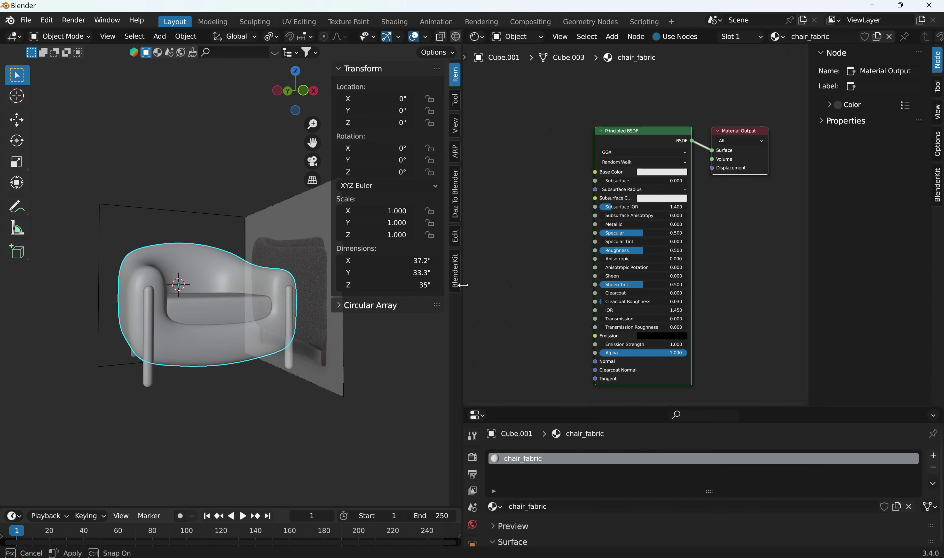
{"action": "left_click_drag", "start_coordinate": [464, 285], "coordinate": [464, 284]}
{"action": "scroll", "coordinate": [607, 181], "scroll_direction": "up", "scroll_amount": 2}
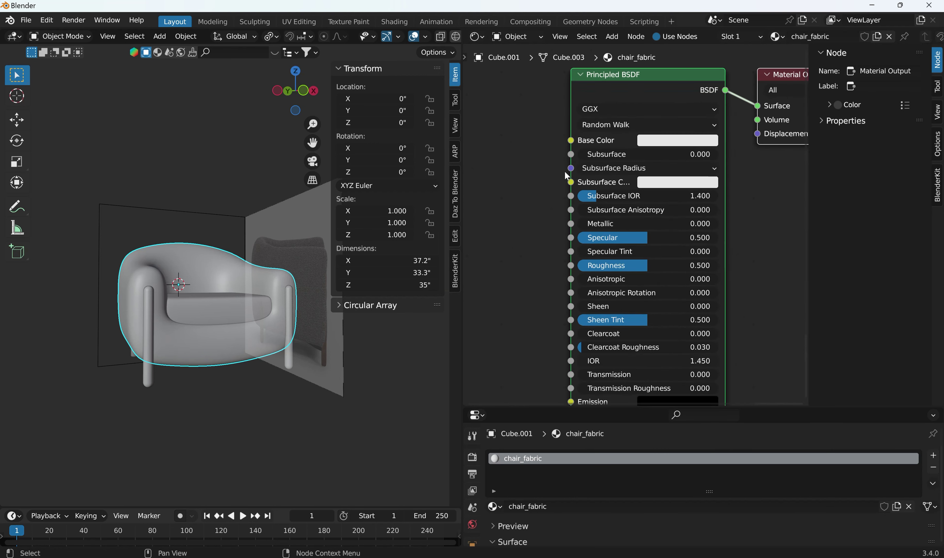
{"action": "scroll", "coordinate": [552, 170], "scroll_direction": "down", "scroll_amount": 1}
{"action": "middle_click_drag", "start_coordinate": [551, 170], "coordinate": [626, 162]}
{"action": "scroll", "coordinate": [619, 168], "scroll_direction": "down", "scroll_amount": 5}
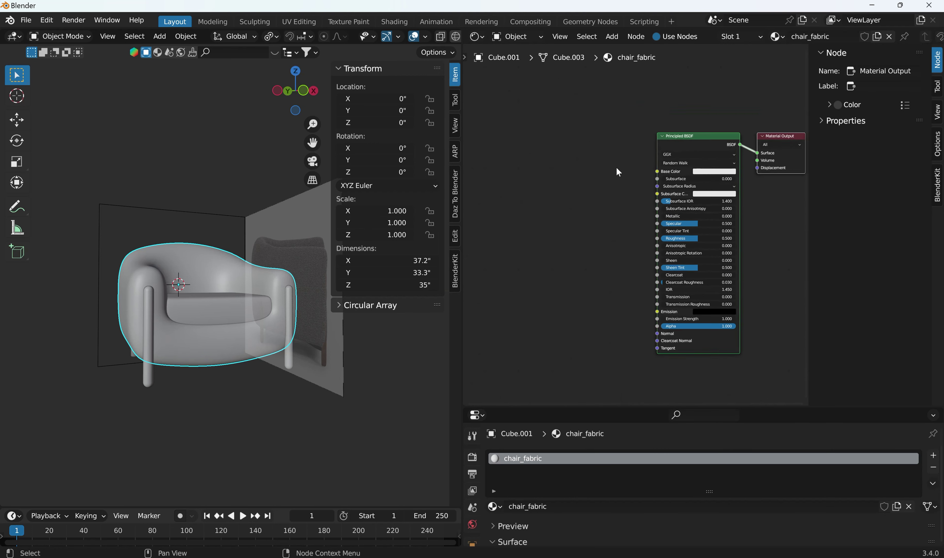
Add a Texture Coordinate node to the chair_fabric material, ahead of the Principled BSDF node
{"action": "key", "text": "shift+a"}
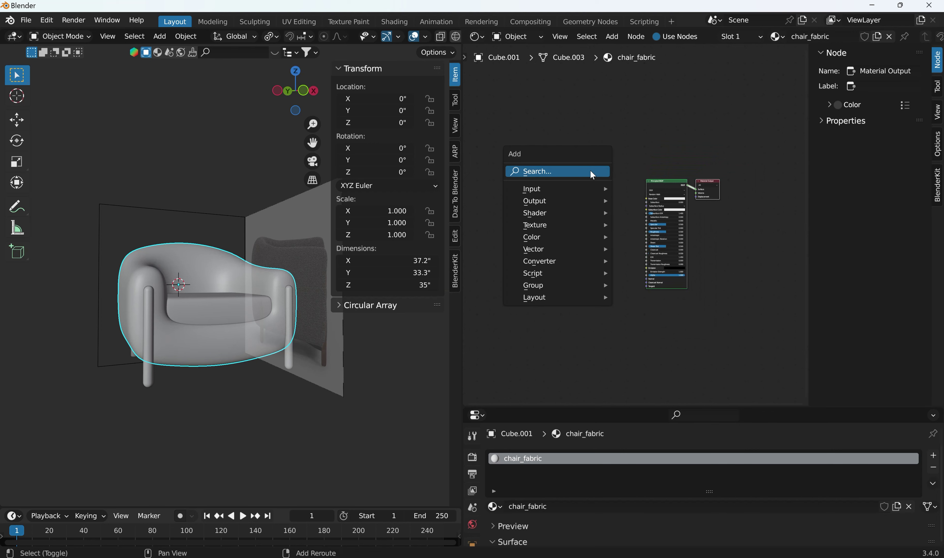
{"action": "left_click", "coordinate": [590, 170]}
{"action": "type", "text": "te"}
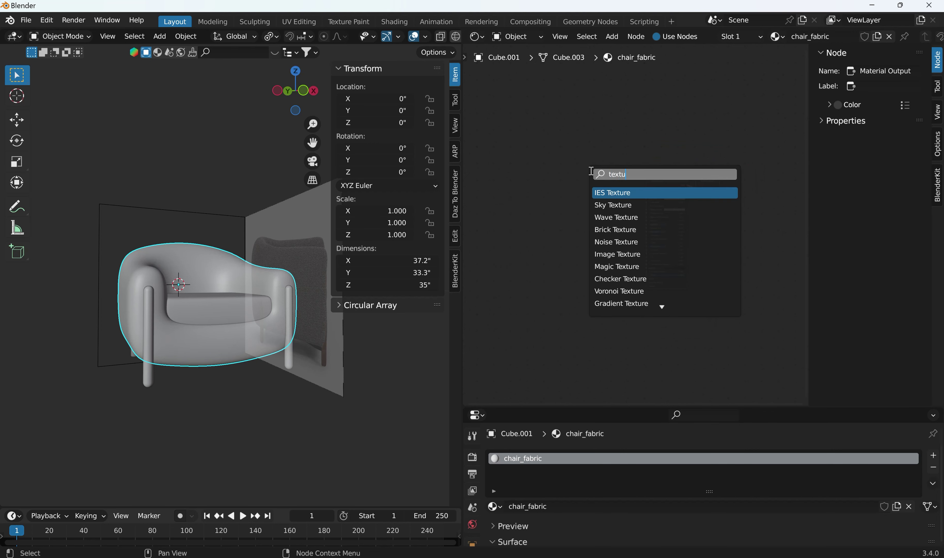
{"action": "type", "text": "xt"}
{"action": "key", "text": "BackSpace"}
{"action": "key", "text": "BackSpace"}
{"action": "key", "text": "BackSpace"}
{"action": "key", "text": "BackSpace"}
{"action": "type", "text": "cord"}
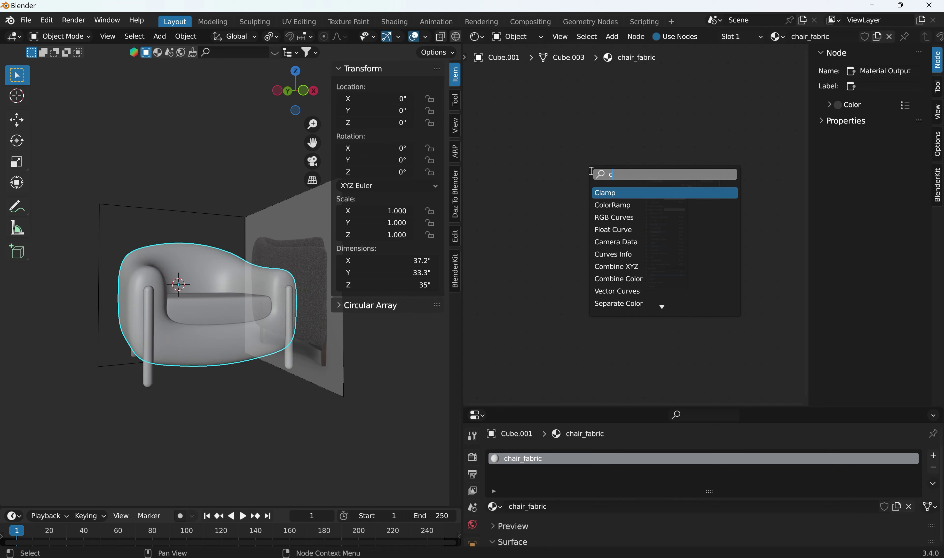
{"action": "left_click", "coordinate": [614, 192]}
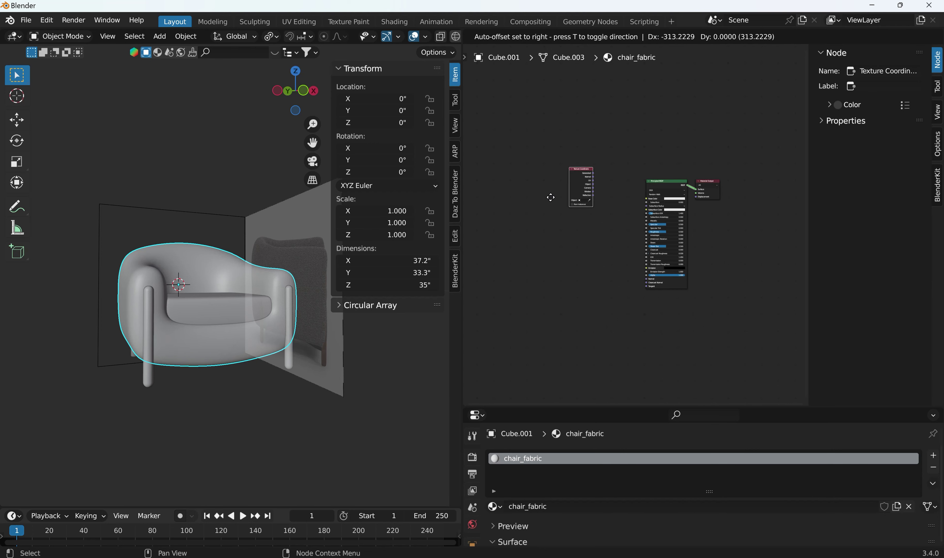
{"action": "left_click", "coordinate": [528, 211]}
Add a Mapping node between the Texture Coordinate and Principled BSDF nodes
{"action": "key", "text": "shift+a"}
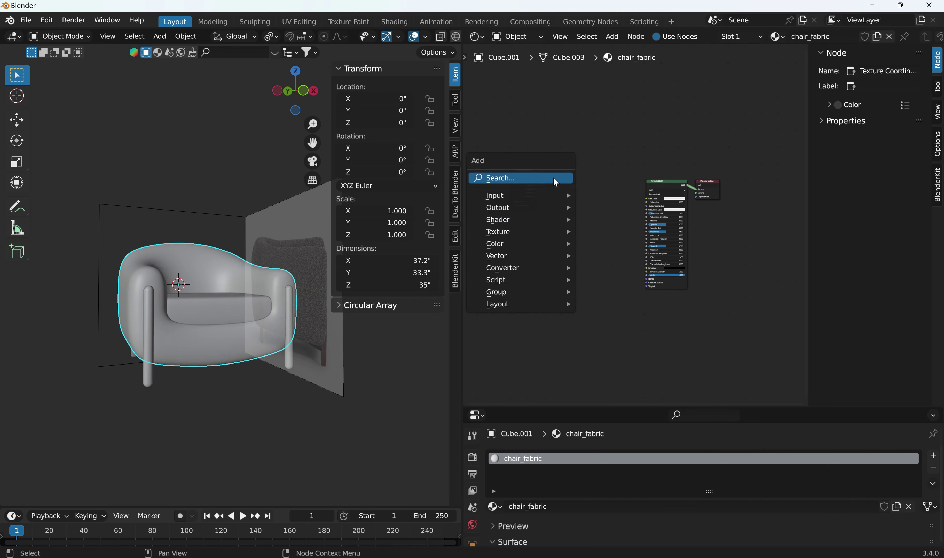
{"action": "left_click", "coordinate": [554, 179]}
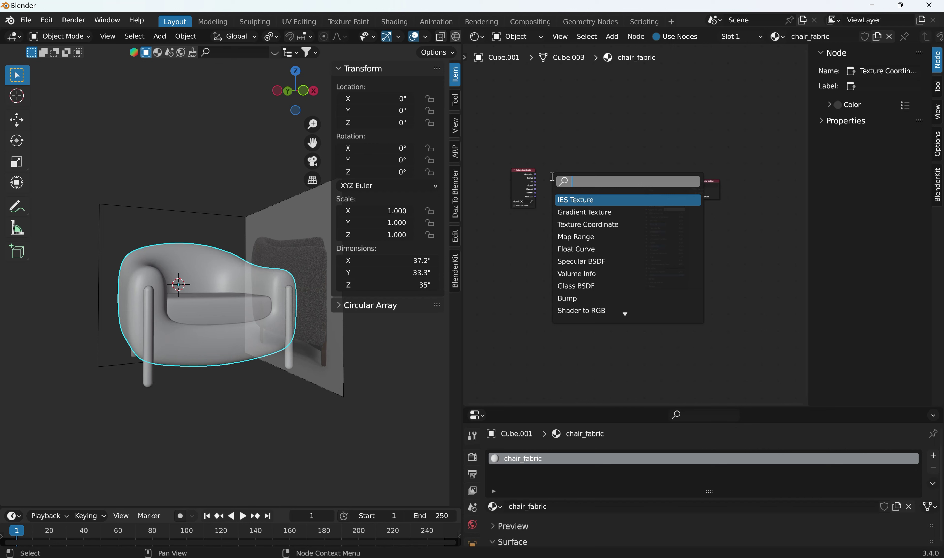
{"action": "type", "text": "mapping"}
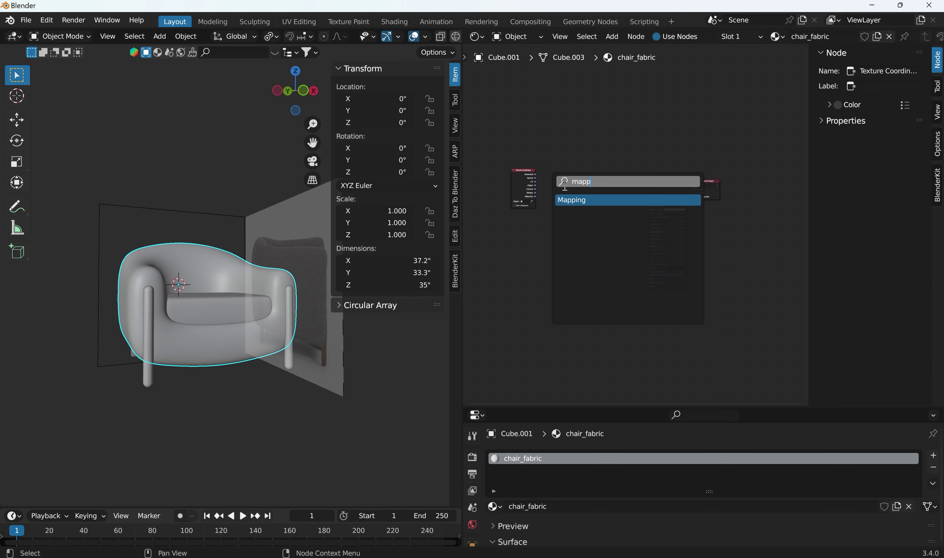
{"action": "key", "text": "Return"}
{"action": "left_click", "coordinate": [573, 233]}
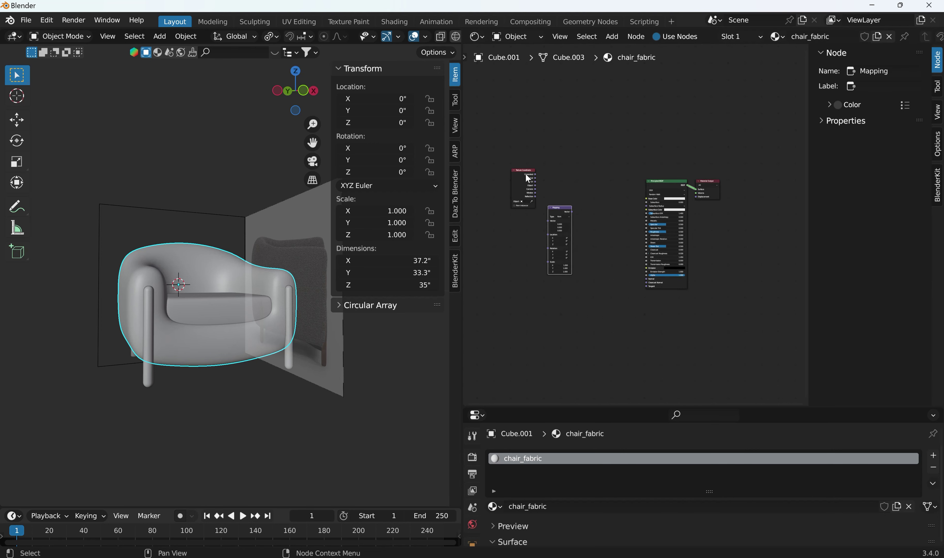
Arrange the Texture Coordinate and Mapping nodes side by side and shift both slightly toward the Principled BSDF node
{"action": "left_click_drag", "start_coordinate": [528, 179], "coordinate": [486, 293]}
{"action": "left_click_drag", "start_coordinate": [549, 215], "coordinate": [525, 244]}
{"action": "scroll", "coordinate": [537, 211], "scroll_direction": "up", "scroll_amount": 2}
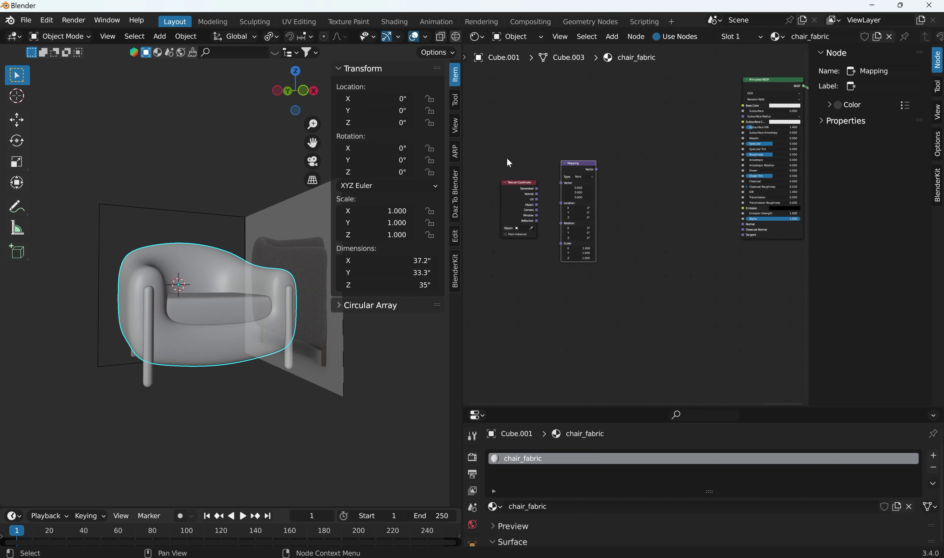
{"action": "left_click_drag", "start_coordinate": [494, 155], "coordinate": [579, 244]}
{"action": "key", "text": "g"}
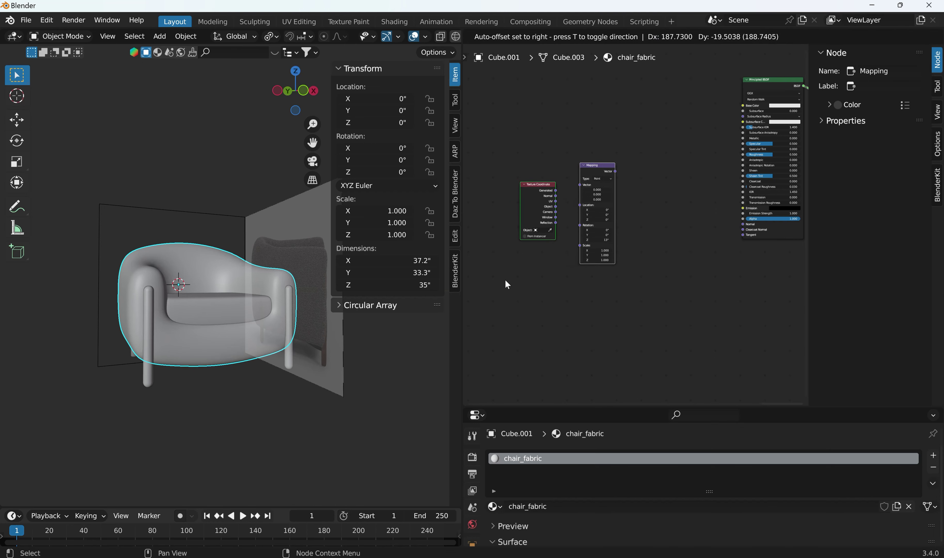
{"action": "left_click", "coordinate": [506, 285]}
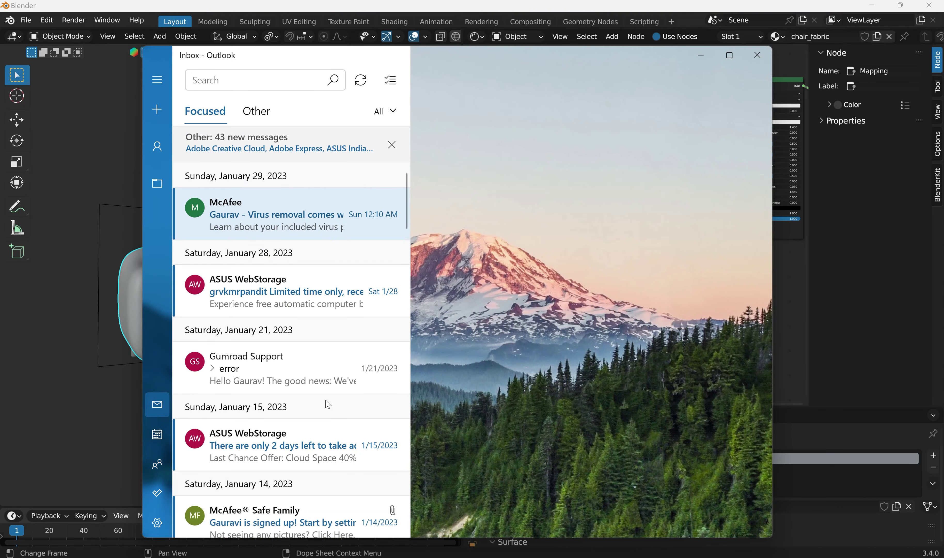
Switch to the Mail app, show the Gmail account's inbox and open the newest LinkedIn message
{"action": "left_click", "coordinate": [157, 80]}
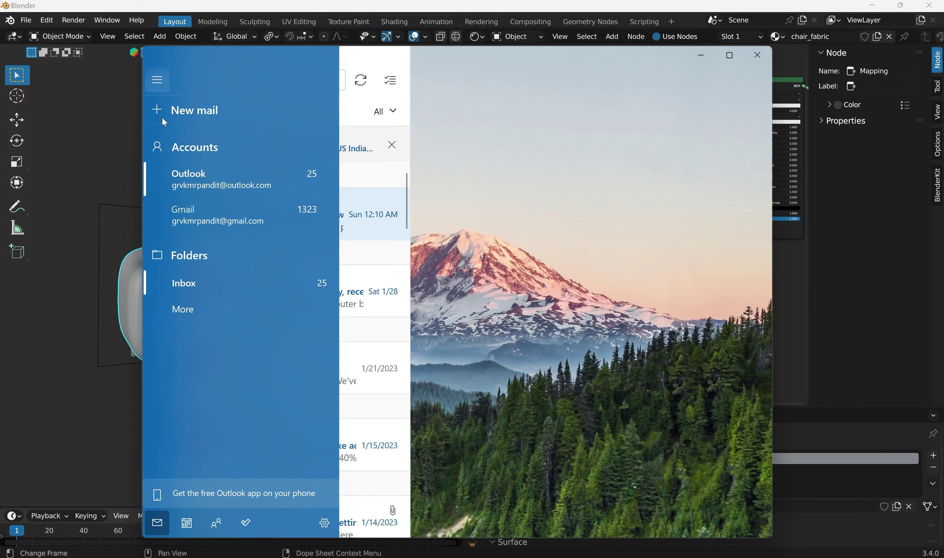
{"action": "left_click", "coordinate": [208, 227]}
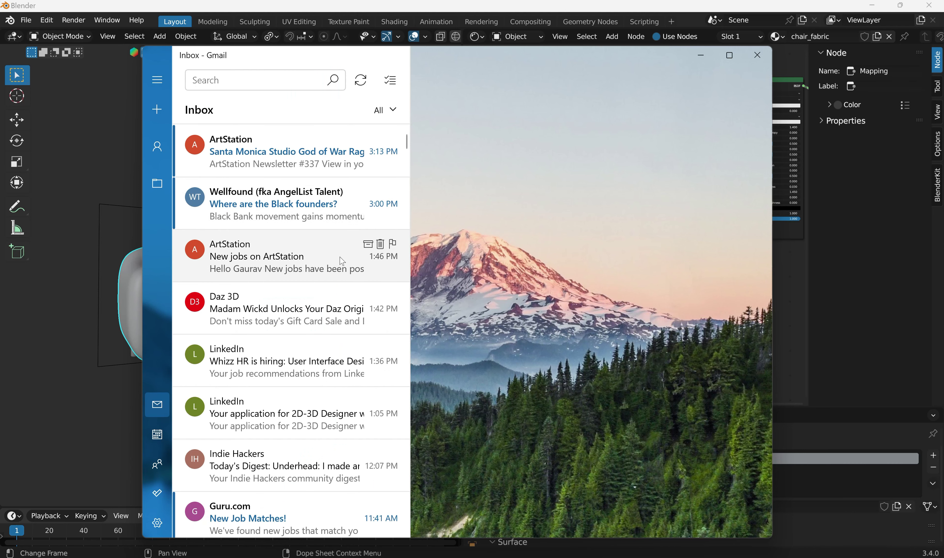
{"action": "left_click", "coordinate": [290, 165]}
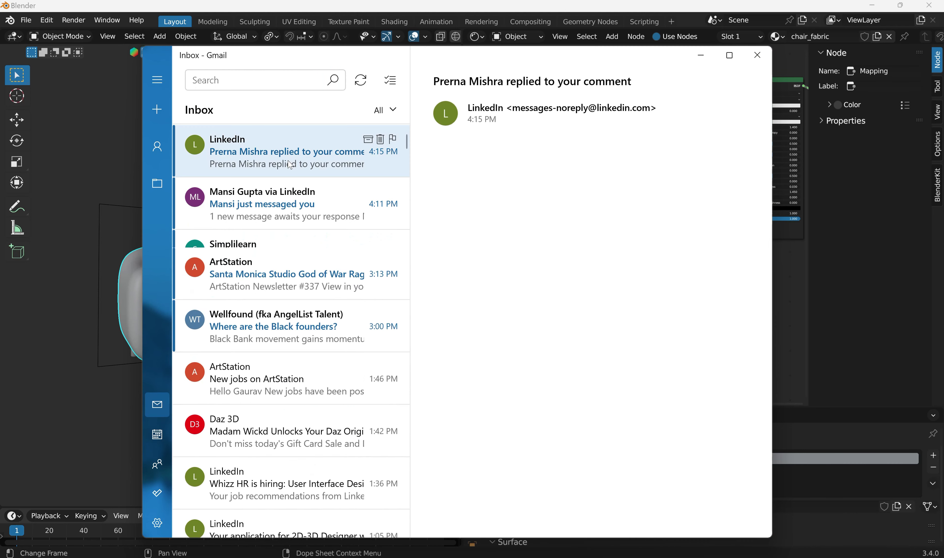
Look through the unread LinkedIn, Simplilearn, PLANOLY and ArtStation messages in the inbox and skim the ArtStation newsletter
{"action": "left_click", "coordinate": [277, 212]}
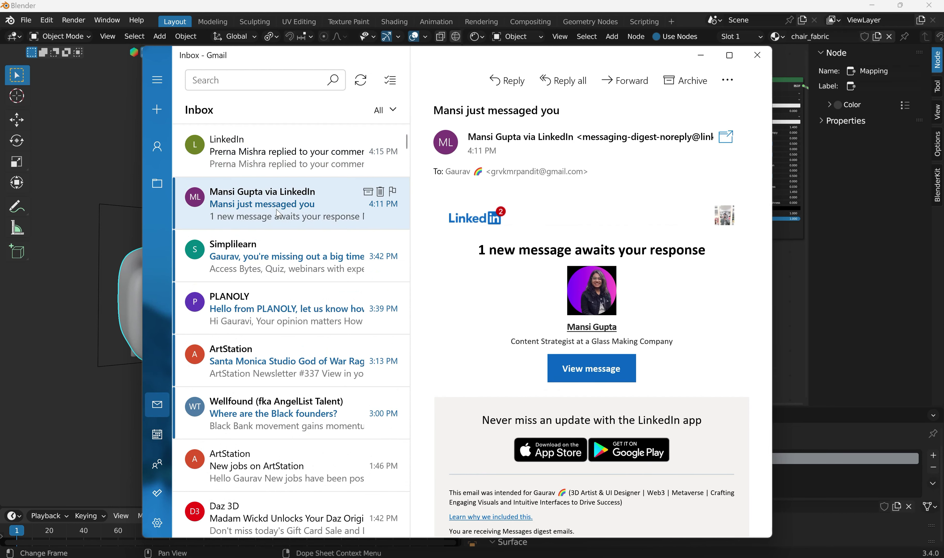
{"action": "left_click", "coordinate": [284, 267]}
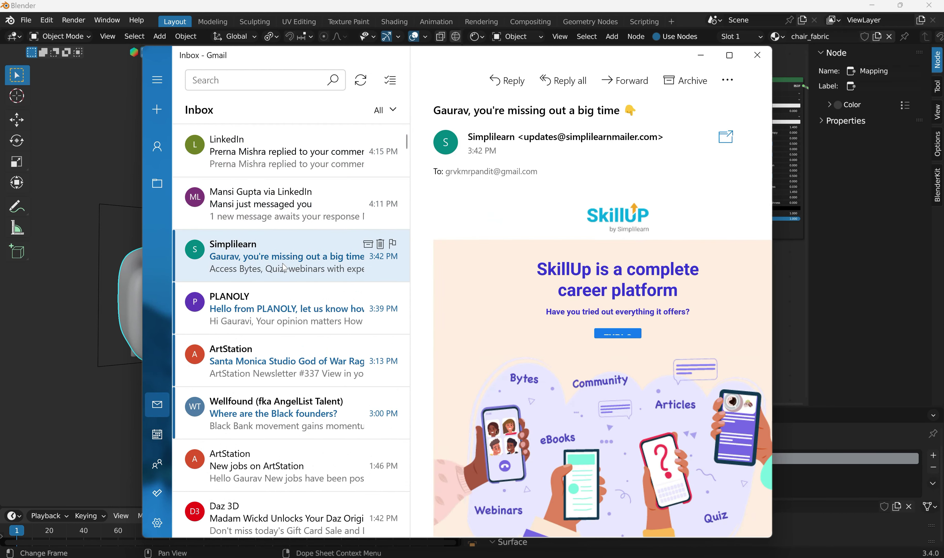
{"action": "left_click", "coordinate": [281, 292]}
{"action": "scroll", "coordinate": [264, 260], "scroll_direction": "down", "scroll_amount": 3}
{"action": "left_click", "coordinate": [251, 245]}
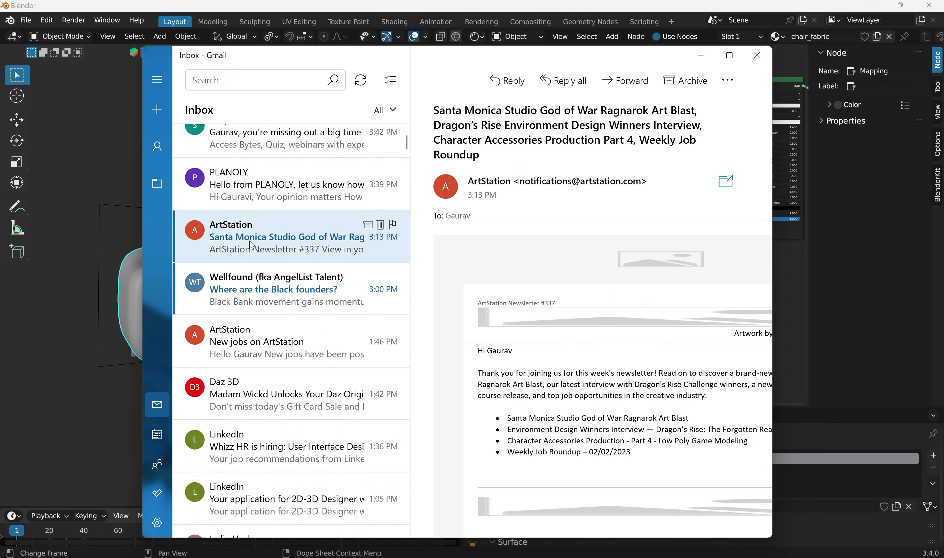
{"action": "scroll", "coordinate": [632, 268], "scroll_direction": "down", "scroll_amount": 5}
{"action": "scroll", "coordinate": [632, 269], "scroll_direction": "down", "scroll_amount": 5}
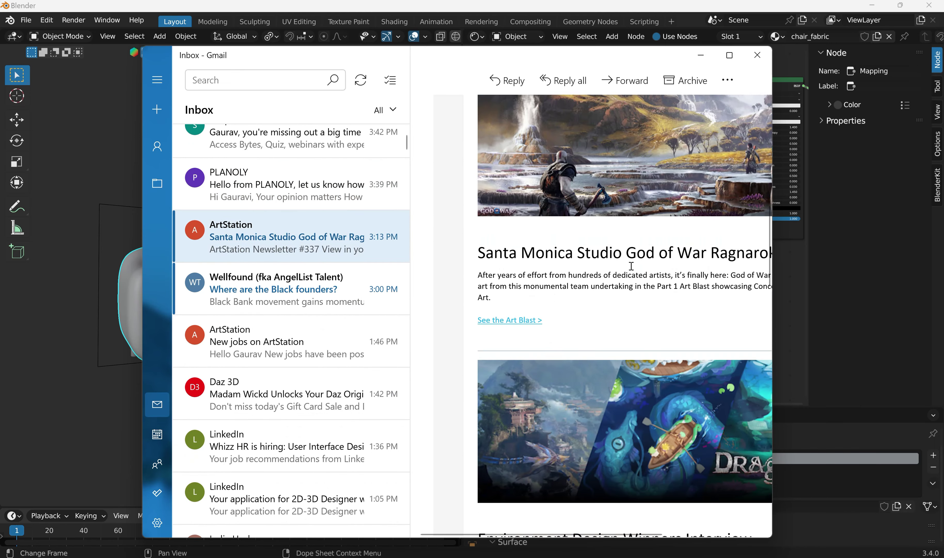
{"action": "scroll", "coordinate": [207, 279], "scroll_direction": "down", "scroll_amount": 6}
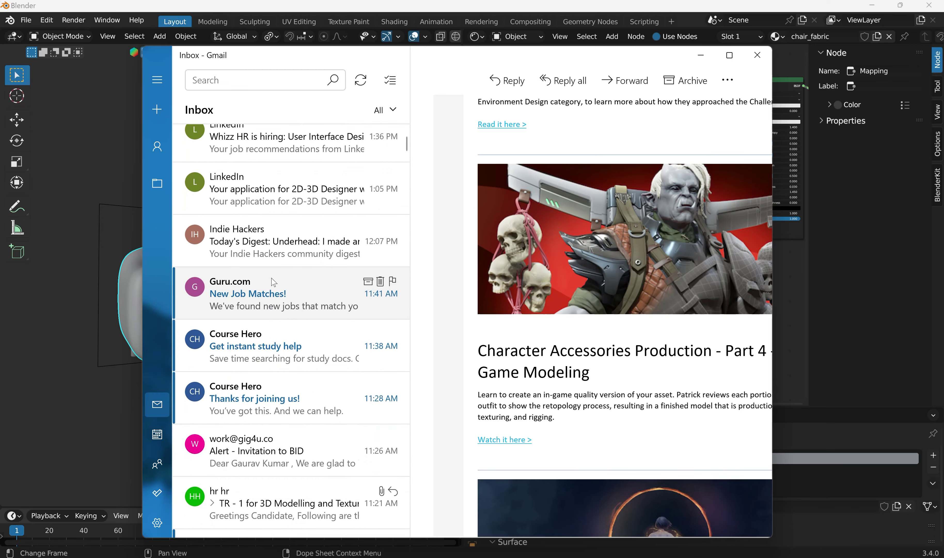
Find and open the "TR - 1 for 3D Modelling and Texturing" email and look over its attached chair reference images
{"action": "scroll", "coordinate": [291, 238], "scroll_direction": "down", "scroll_amount": 5}
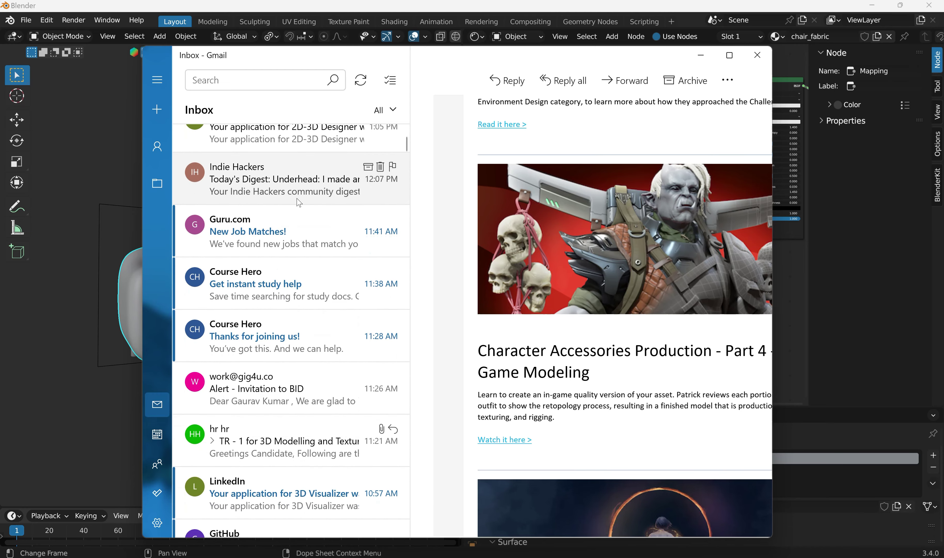
{"action": "left_click", "coordinate": [274, 275]}
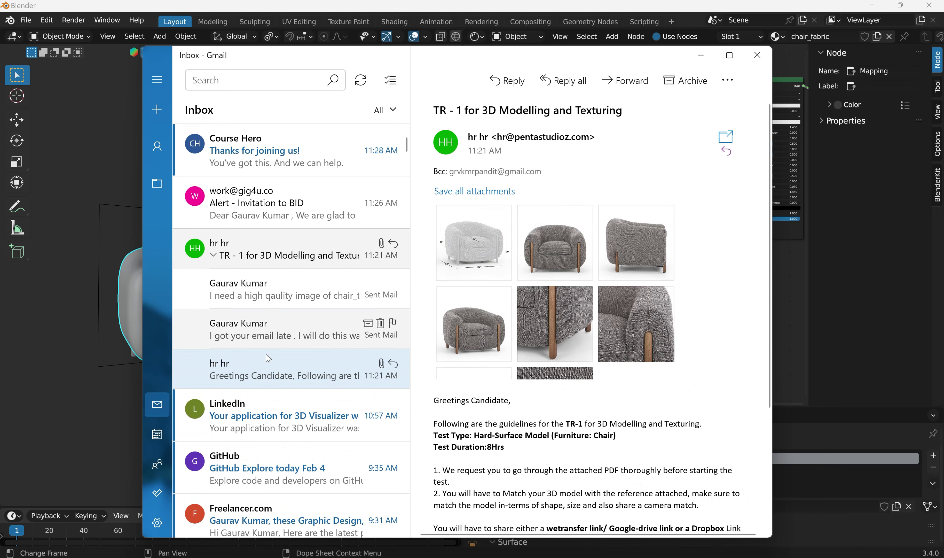
{"action": "left_click", "coordinate": [255, 380]}
{"action": "scroll", "coordinate": [240, 337], "scroll_direction": "down", "scroll_amount": 5}
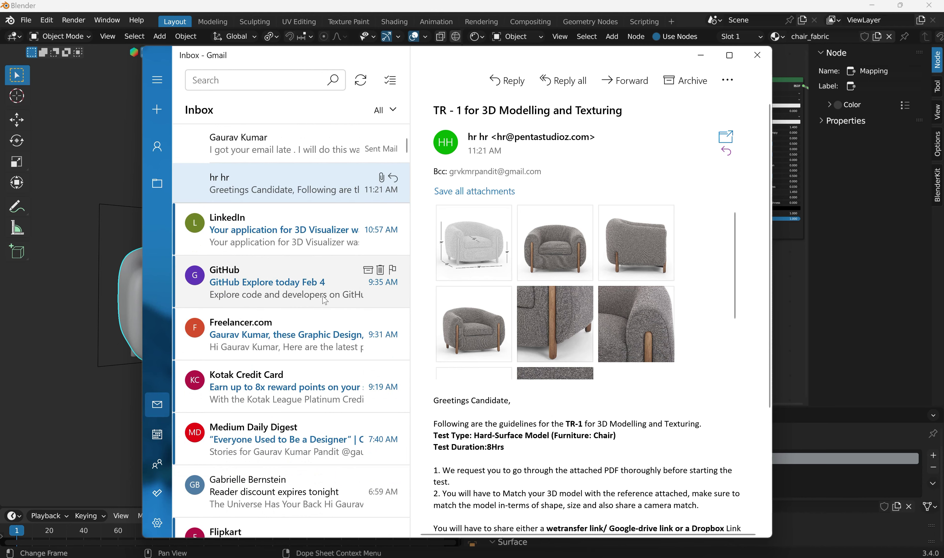
{"action": "scroll", "coordinate": [324, 299], "scroll_direction": "up", "scroll_amount": 8}
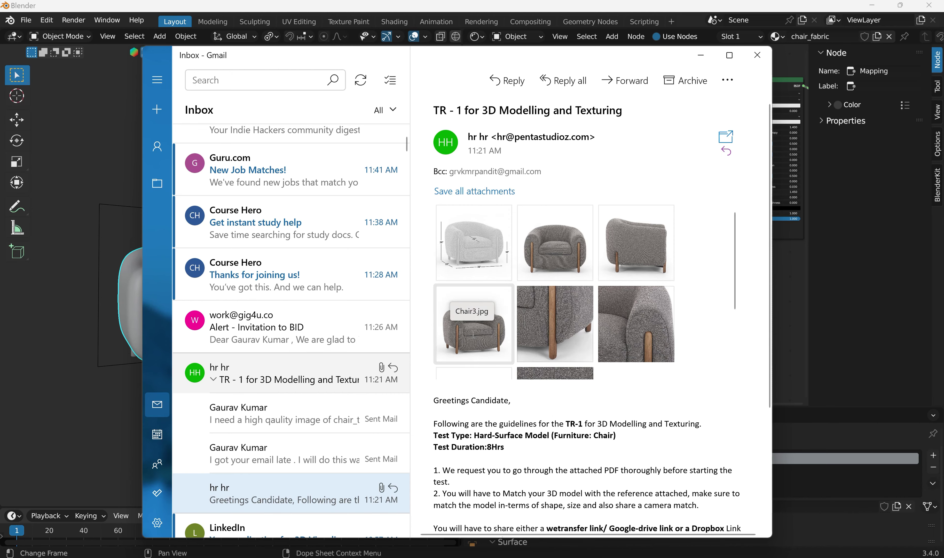
{"action": "scroll", "coordinate": [582, 308], "scroll_direction": "down", "scroll_amount": 3}
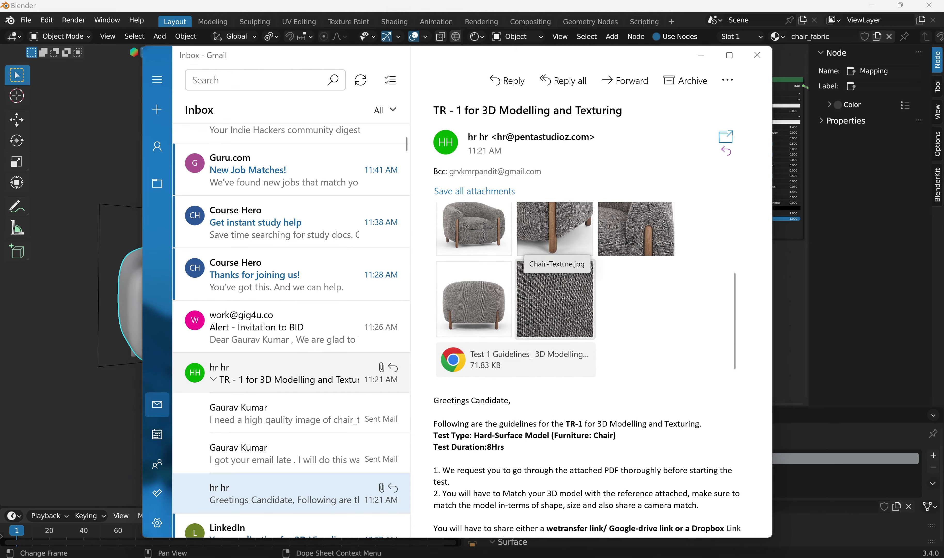
Open the Chair-Texture.jpg attachment, examine the fabric weave up close and close the image
{"action": "left_click", "coordinate": [584, 310]}
{"action": "right_click", "coordinate": [557, 286]}
{"action": "left_click", "coordinate": [406, 285]}
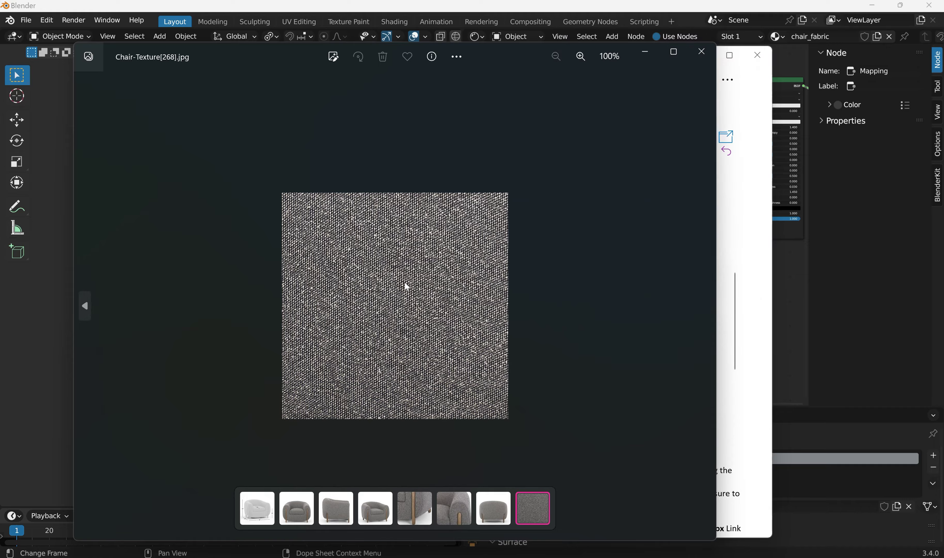
{"action": "scroll", "coordinate": [406, 284], "scroll_direction": "up", "scroll_amount": 6}
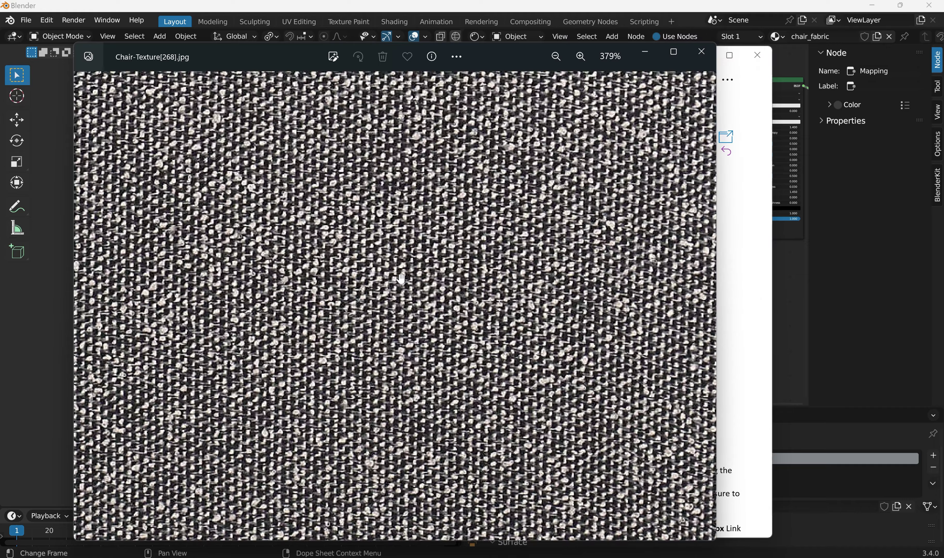
{"action": "scroll", "coordinate": [399, 276], "scroll_direction": "down", "scroll_amount": 6}
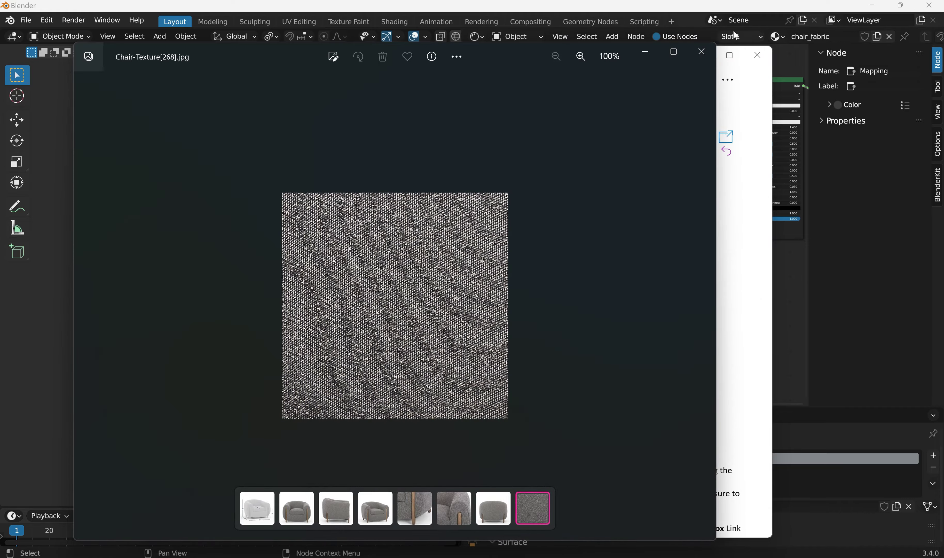
{"action": "left_click", "coordinate": [701, 52]}
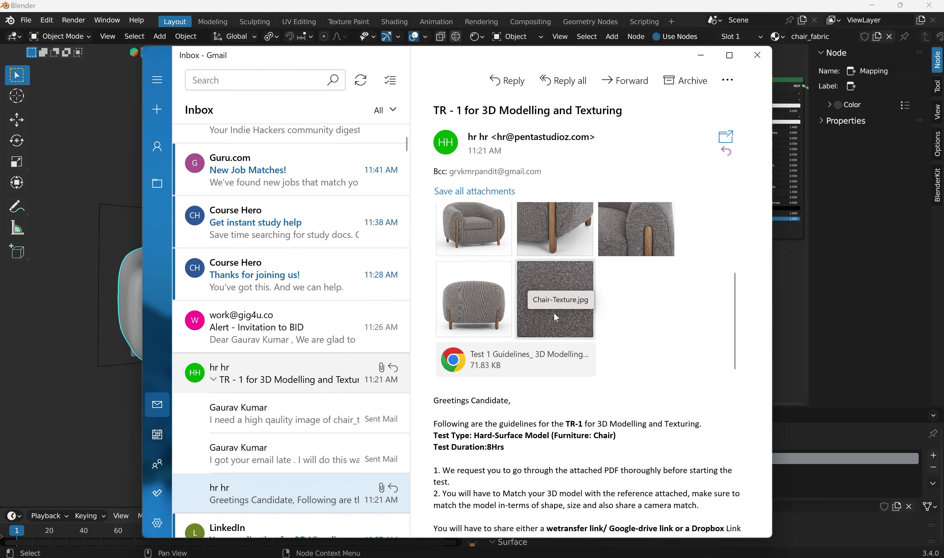
Read the email's instructions and open the attached Test 1 Guidelines PDF to review its task details and submittables
{"action": "scroll", "coordinate": [544, 318], "scroll_direction": "down", "scroll_amount": 5}
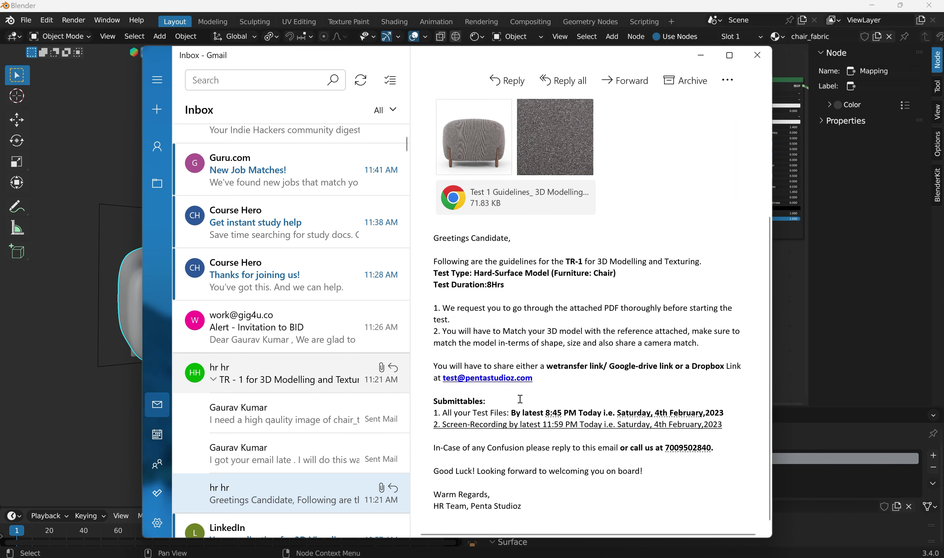
{"action": "scroll", "coordinate": [503, 325], "scroll_direction": "up", "scroll_amount": 5}
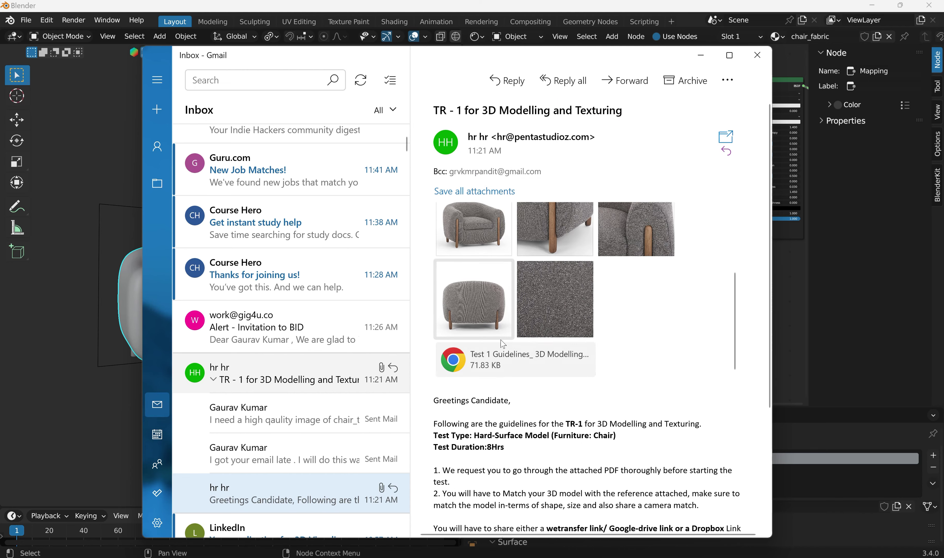
{"action": "left_click", "coordinate": [490, 366]}
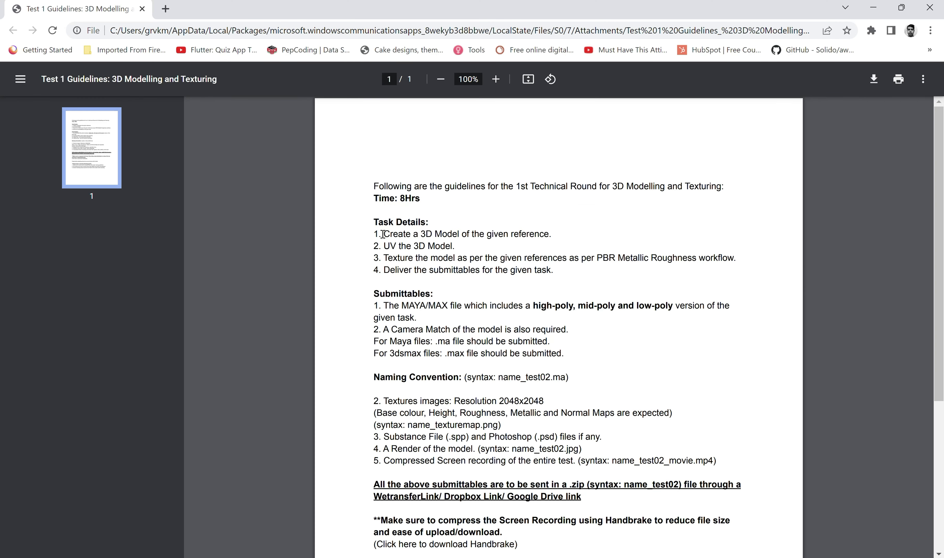
{"action": "scroll", "coordinate": [488, 251], "scroll_direction": "down", "scroll_amount": 3}
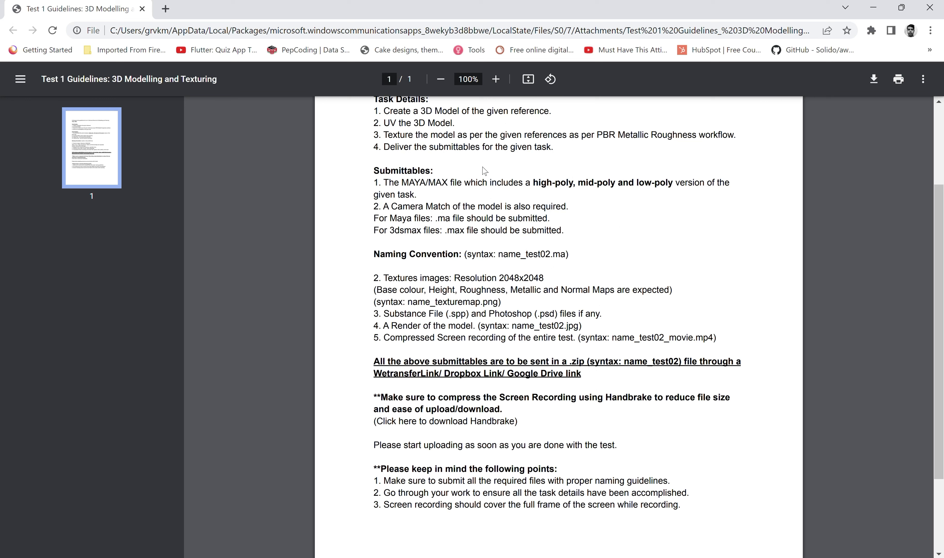
Switch back to Blender, reselect the armchair's upholstered body and inspect its shape
{"action": "key", "text": "alt+Tab"}
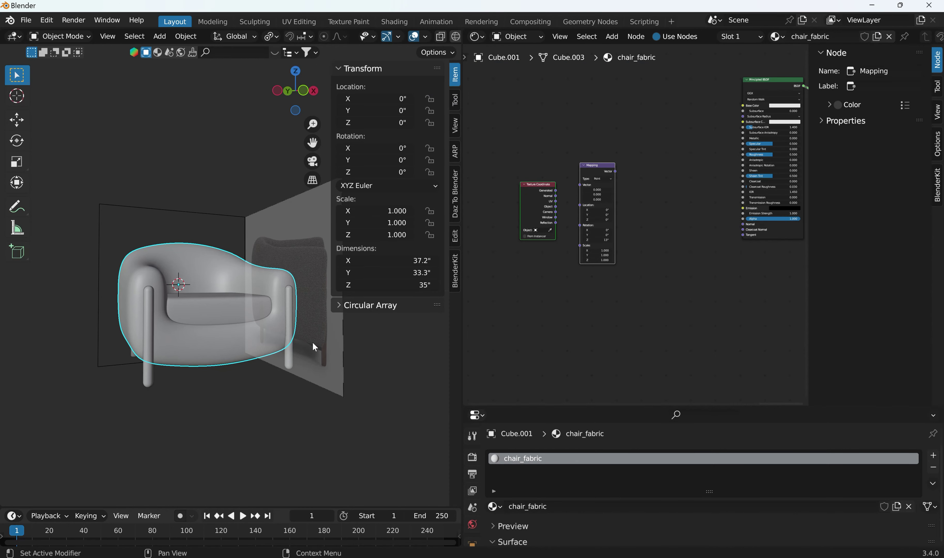
{"action": "left_click", "coordinate": [251, 172]}
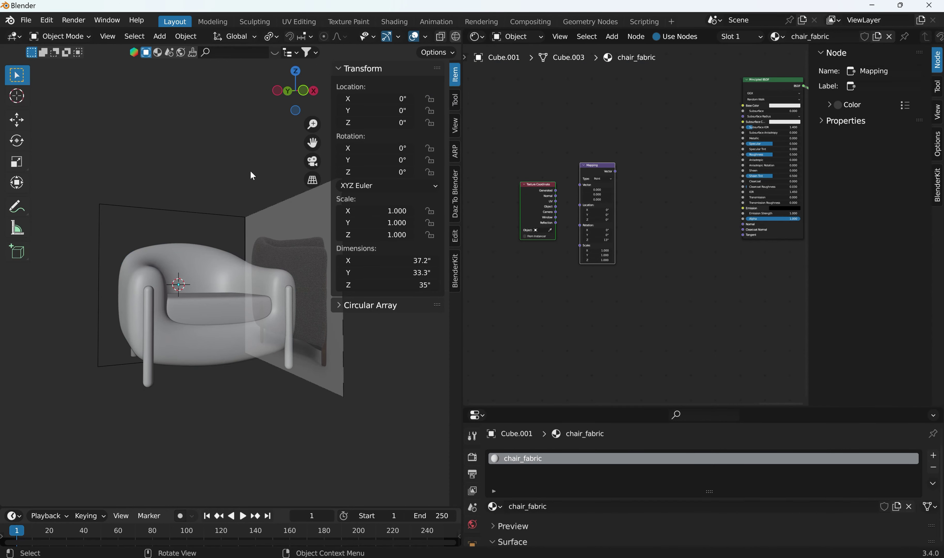
{"action": "left_click", "coordinate": [179, 338]}
{"action": "scroll", "coordinate": [581, 226], "scroll_direction": "up", "scroll_amount": 2}
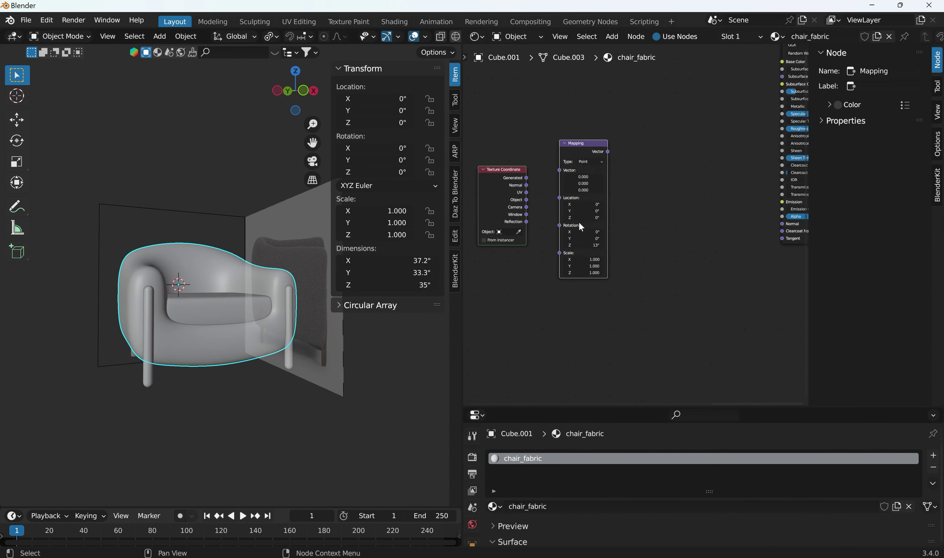
{"action": "scroll", "coordinate": [579, 221], "scroll_direction": "up", "scroll_amount": 2}
{"action": "scroll", "coordinate": [134, 235], "scroll_direction": "up", "scroll_amount": 4}
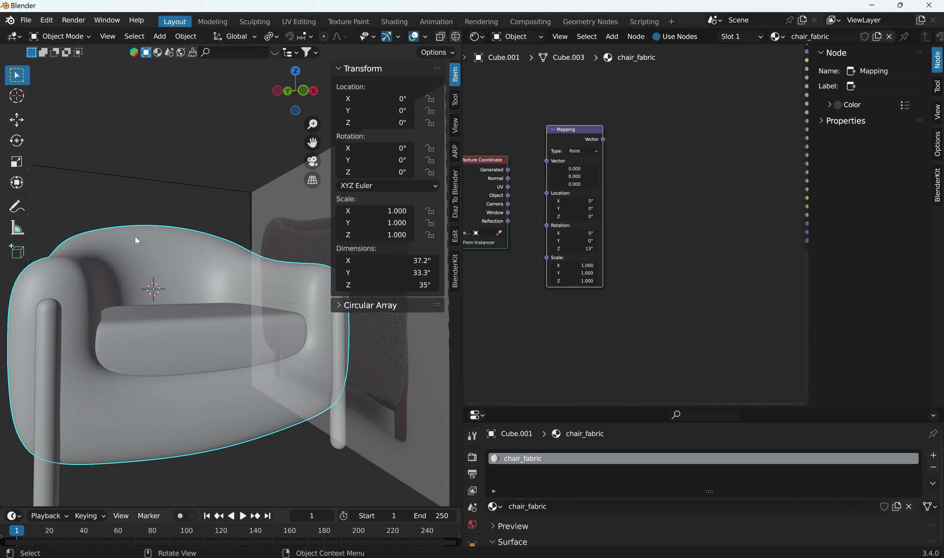
{"action": "scroll", "coordinate": [135, 236], "scroll_direction": "down", "scroll_amount": 2}
{"action": "scroll", "coordinate": [123, 248], "scroll_direction": "down", "scroll_amount": 3}
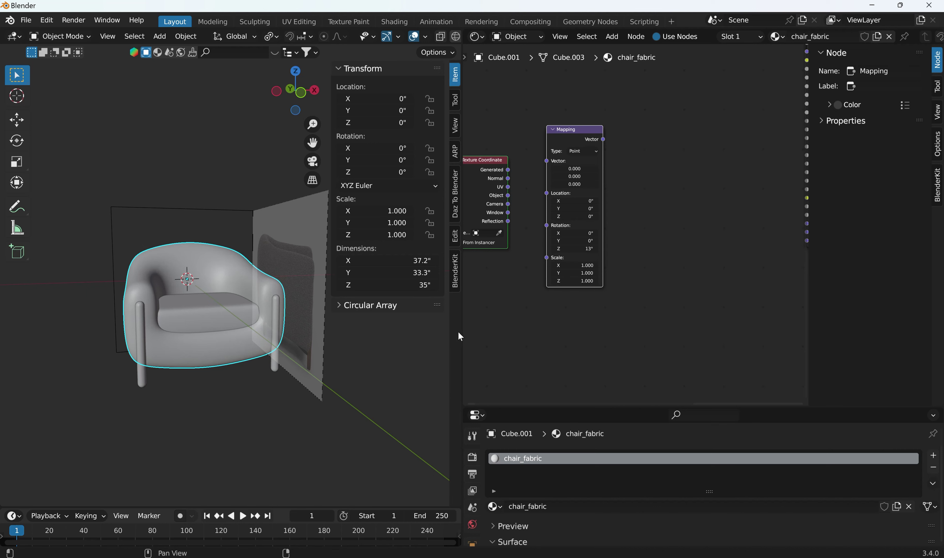
Widen the 3D viewport at the node editor's expense and hide the node editor's sidebar
{"action": "left_click_drag", "start_coordinate": [460, 328], "coordinate": [625, 344]}
{"action": "scroll", "coordinate": [762, 274], "scroll_direction": "down", "scroll_amount": 1}
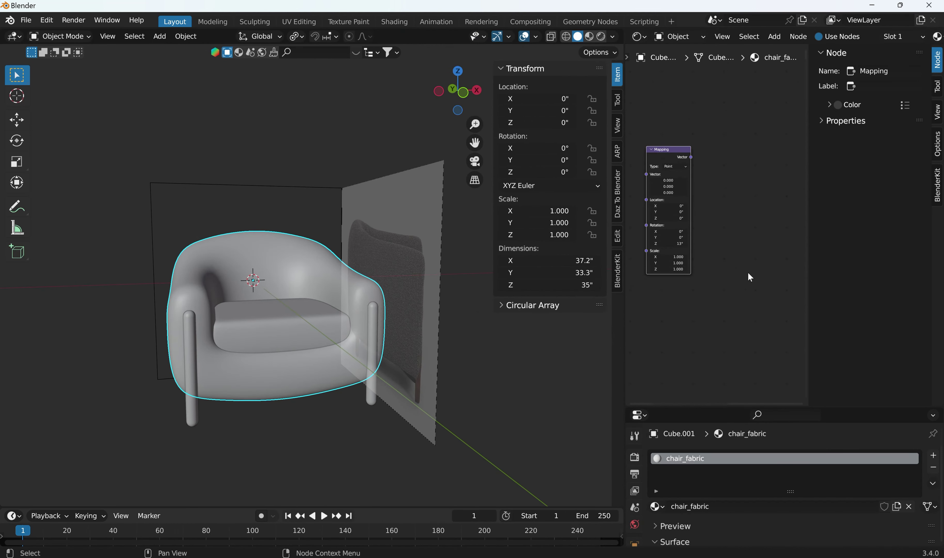
{"action": "key", "text": "n"}
{"action": "scroll", "coordinate": [749, 241], "scroll_direction": "up", "scroll_amount": 2}
Move the Texture Coordinate and Mapping nodes together higher up and closer to the Principled BSDF node
{"action": "scroll", "coordinate": [747, 234], "scroll_direction": "down", "scroll_amount": 3}
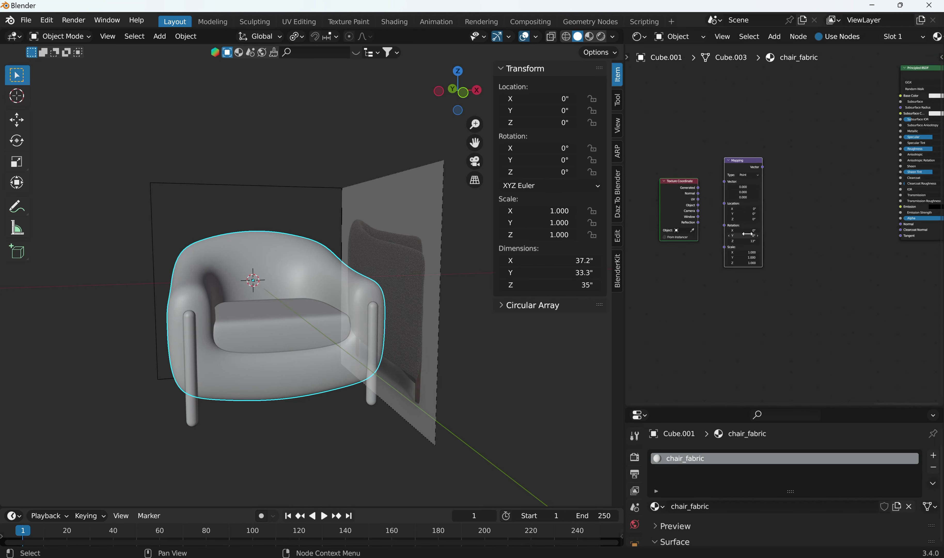
{"action": "scroll", "coordinate": [747, 234], "scroll_direction": "down", "scroll_amount": 1}
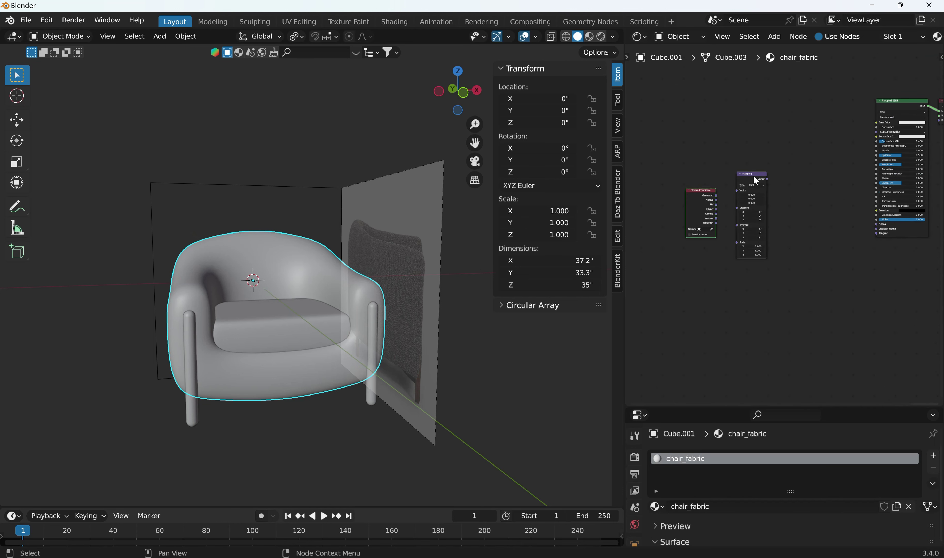
{"action": "left_click_drag", "start_coordinate": [757, 174], "coordinate": [801, 114]}
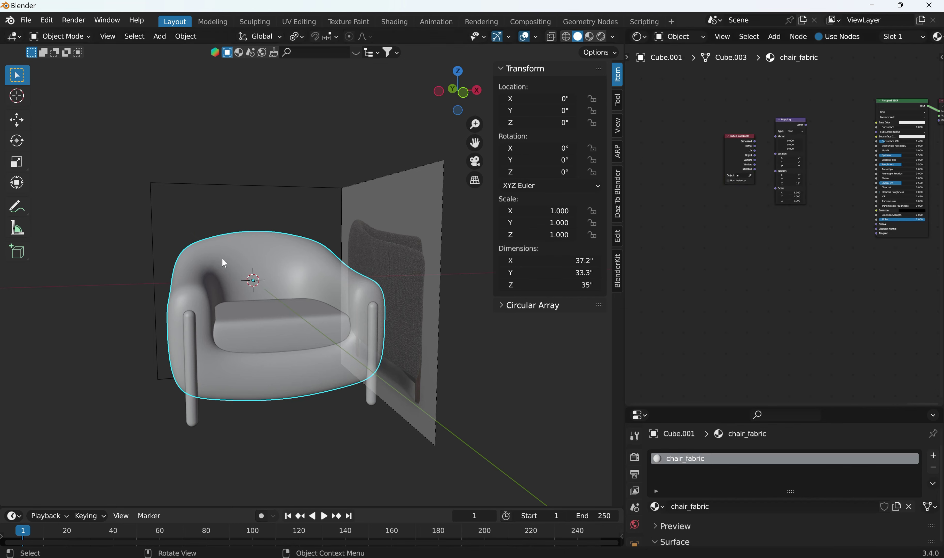
Deselect the chair body and split the 3D viewport into two side-by-side views, hiding the new view's sidebar and tool strip
{"action": "left_click", "coordinate": [92, 143]}
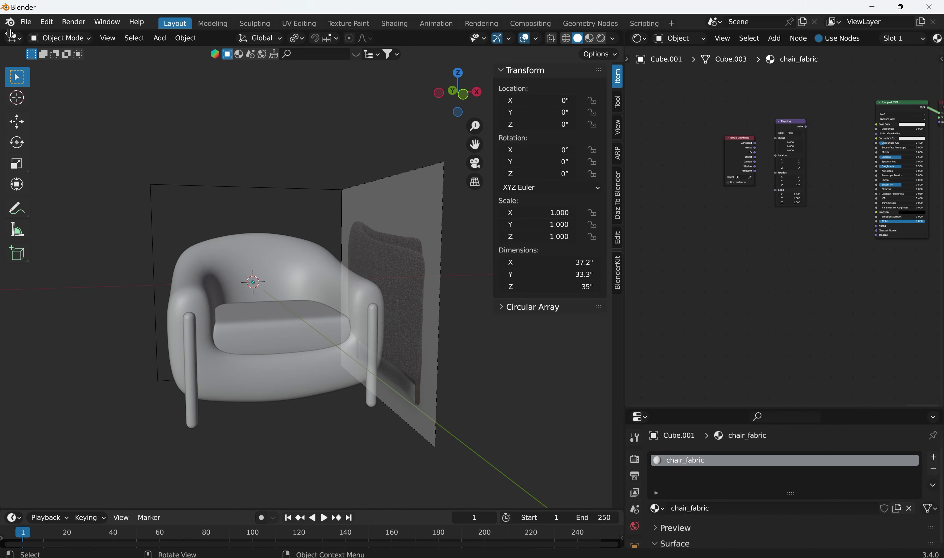
{"action": "left_click_drag", "start_coordinate": [4, 37], "coordinate": [252, 131]}
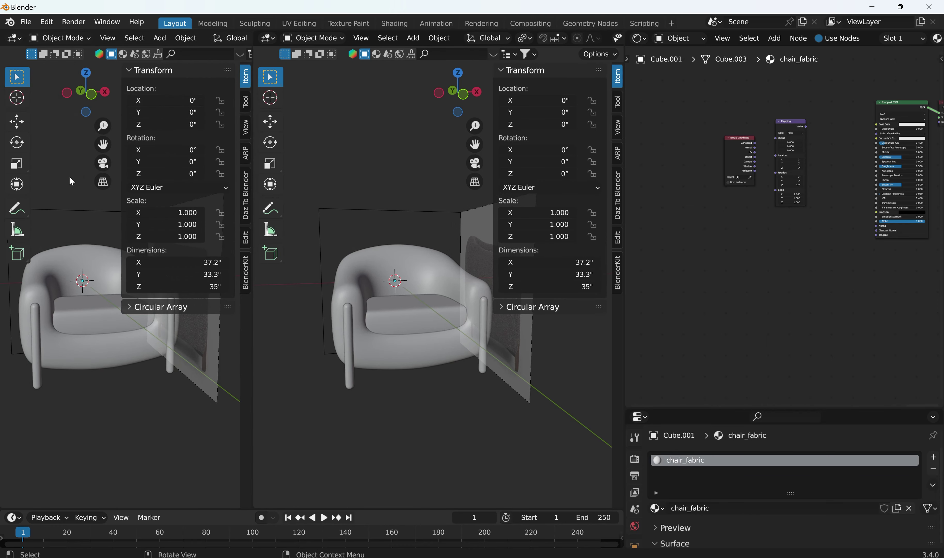
{"action": "key", "text": "n"}
{"action": "key", "text": "t"}
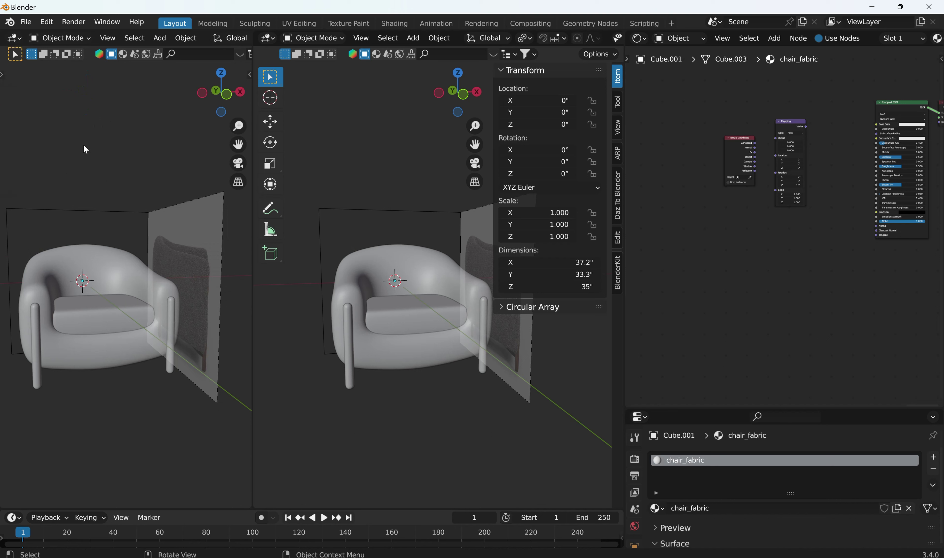
Turn off the overlays in the new 3D view and show the armchair from an elevated side angle
{"action": "scroll", "coordinate": [156, 41], "scroll_direction": "down", "scroll_amount": 10}
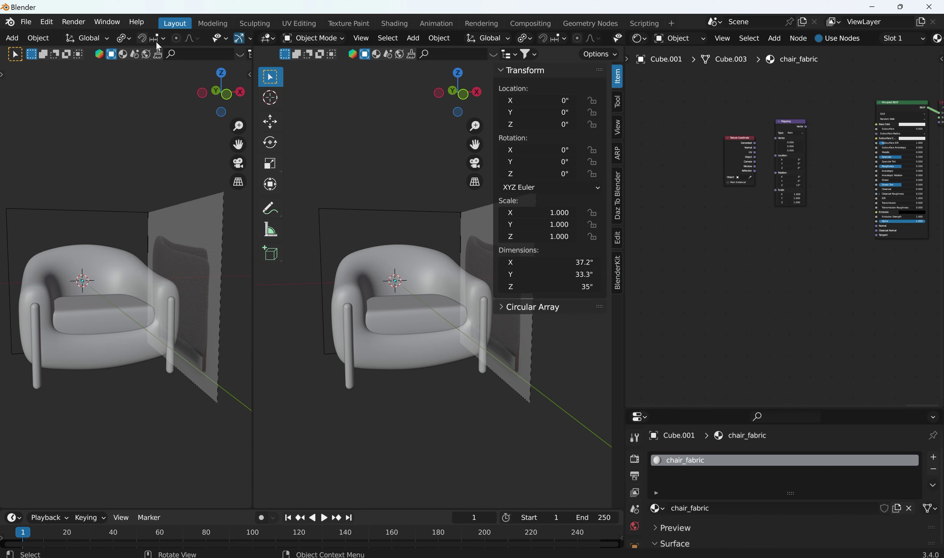
{"action": "left_click", "coordinate": [189, 40]}
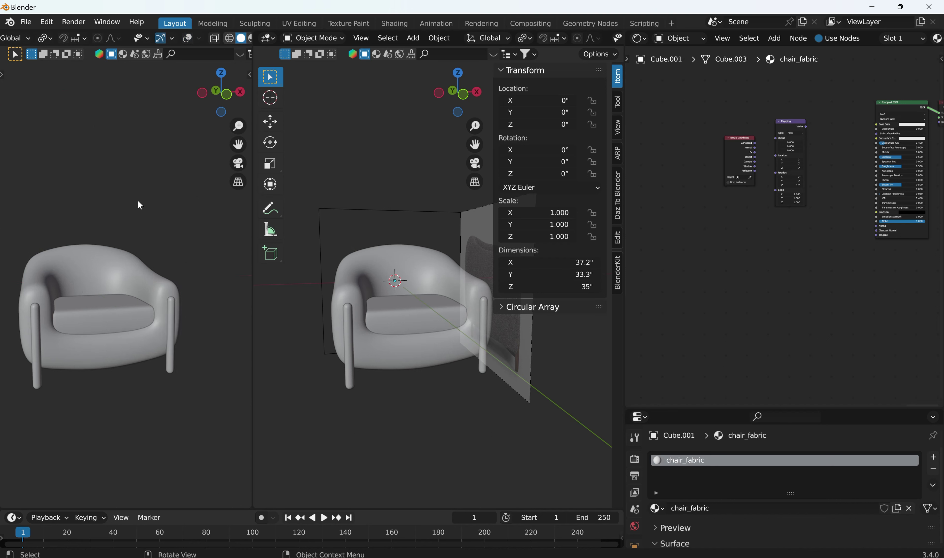
{"action": "middle_click_drag", "start_coordinate": [140, 205], "coordinate": [108, 270]}
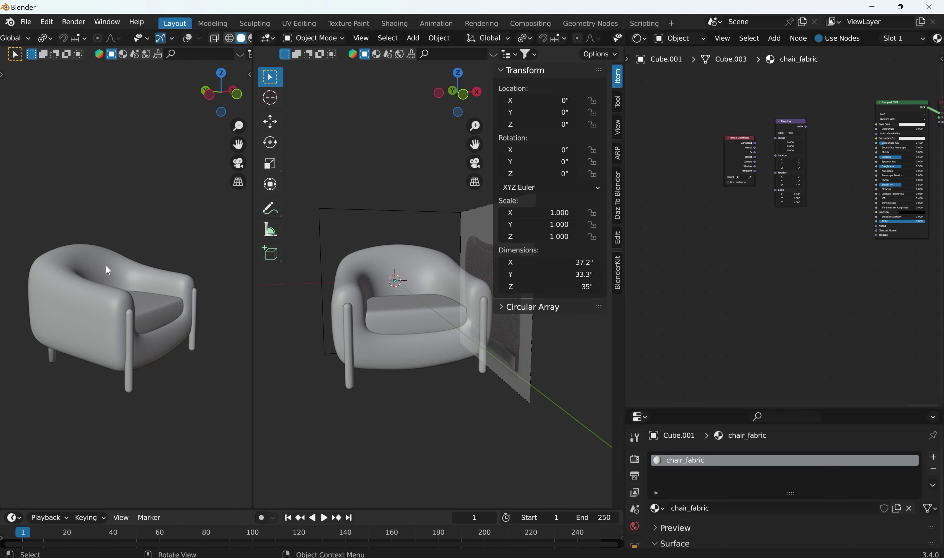
{"action": "scroll", "coordinate": [108, 271], "scroll_direction": "down", "scroll_amount": 2}
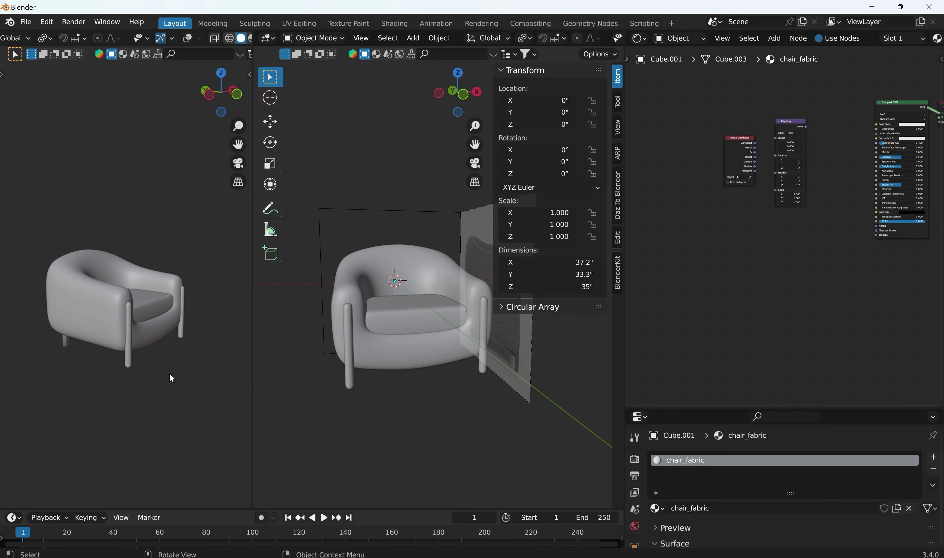
Add a camera to the scene and make it the active camera
{"action": "key", "text": "shift+a"}
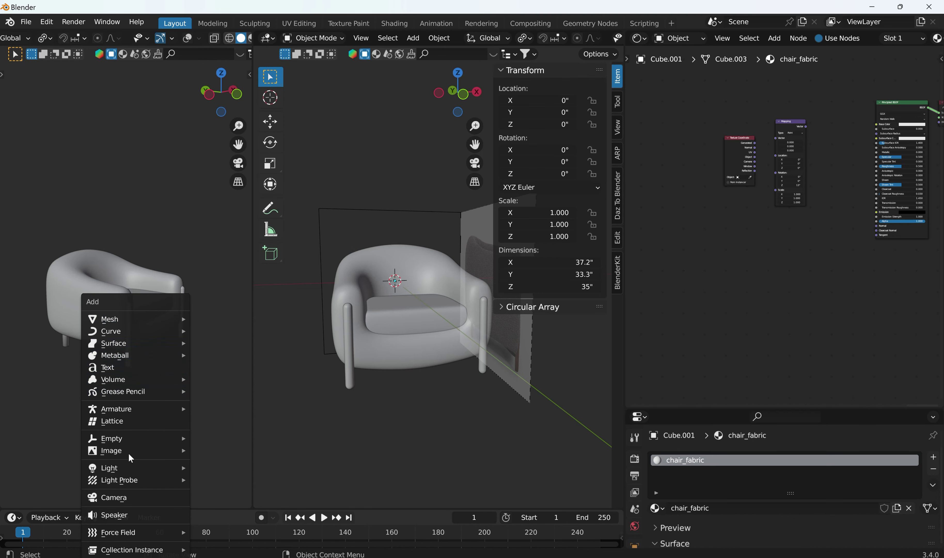
{"action": "left_click", "coordinate": [118, 499]}
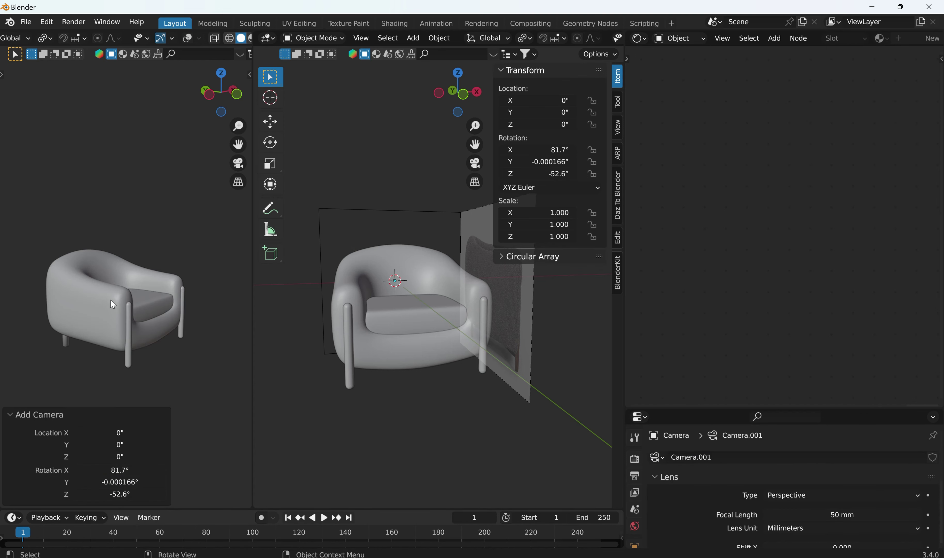
{"action": "key", "text": "ctrl+KP_0"}
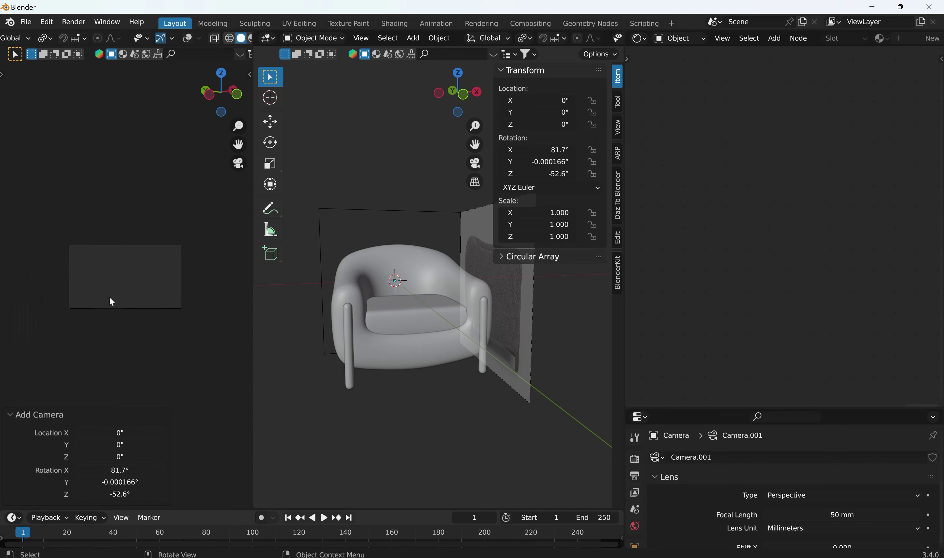
{"action": "key", "text": "KP_0"}
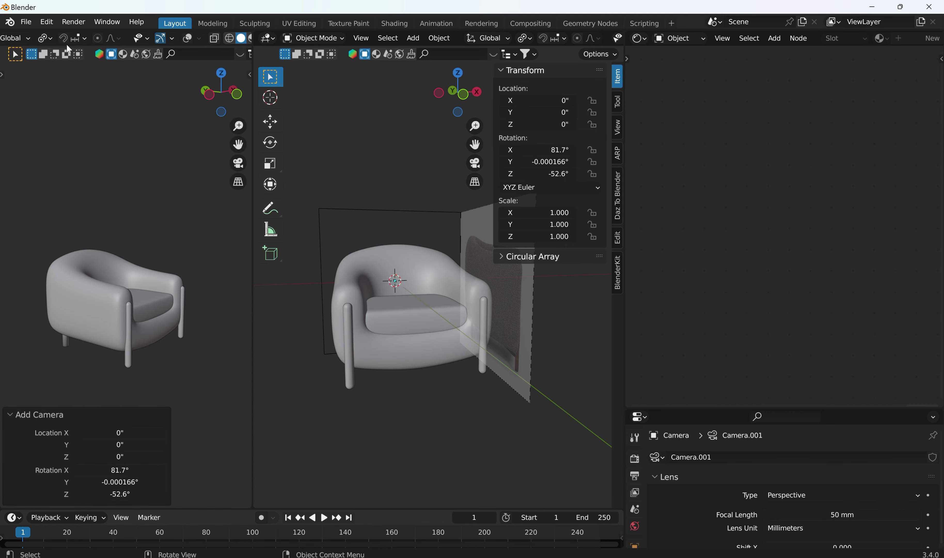
Align the active camera to the current elevated side view of the armchair
{"action": "scroll", "coordinate": [67, 44], "scroll_direction": "up", "scroll_amount": 5}
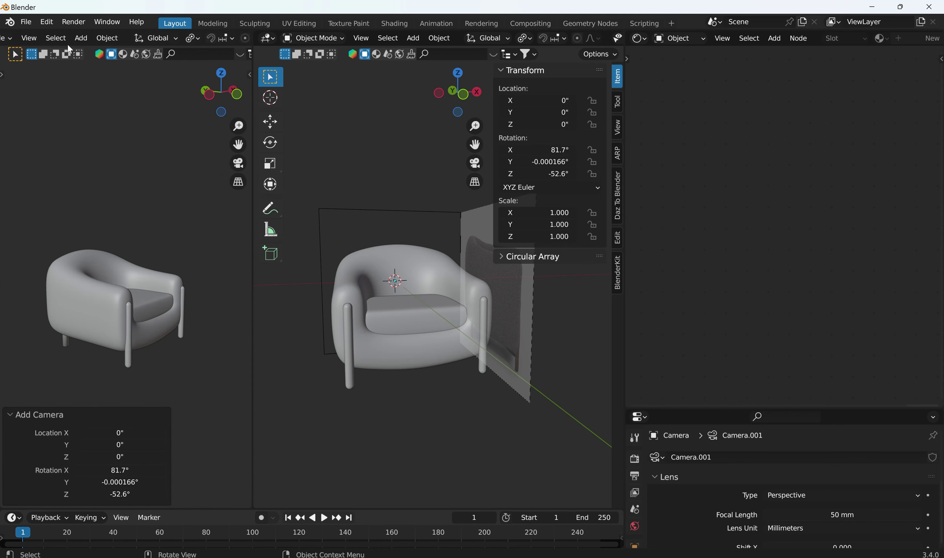
{"action": "left_click", "coordinate": [28, 38]}
{"action": "mouse_move", "coordinate": [82, 203]}
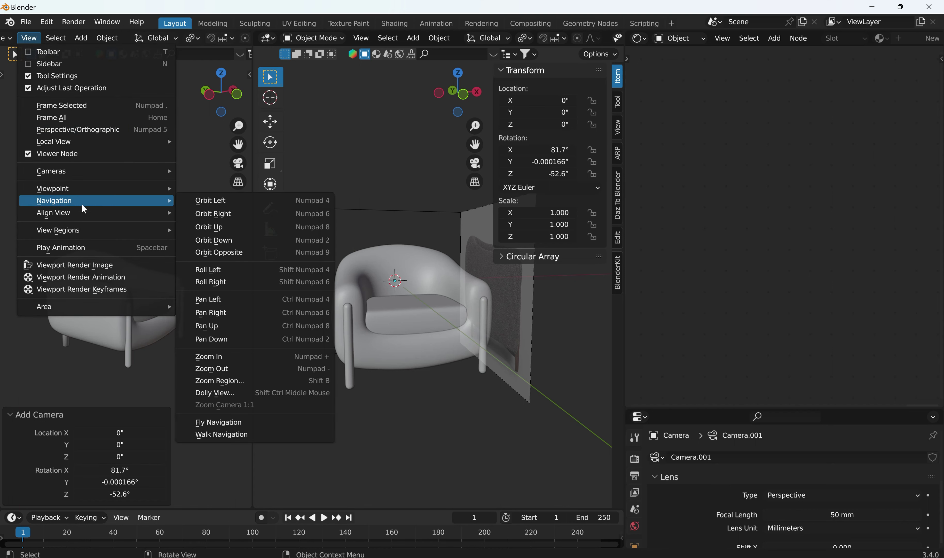
{"action": "mouse_move", "coordinate": [124, 212]}
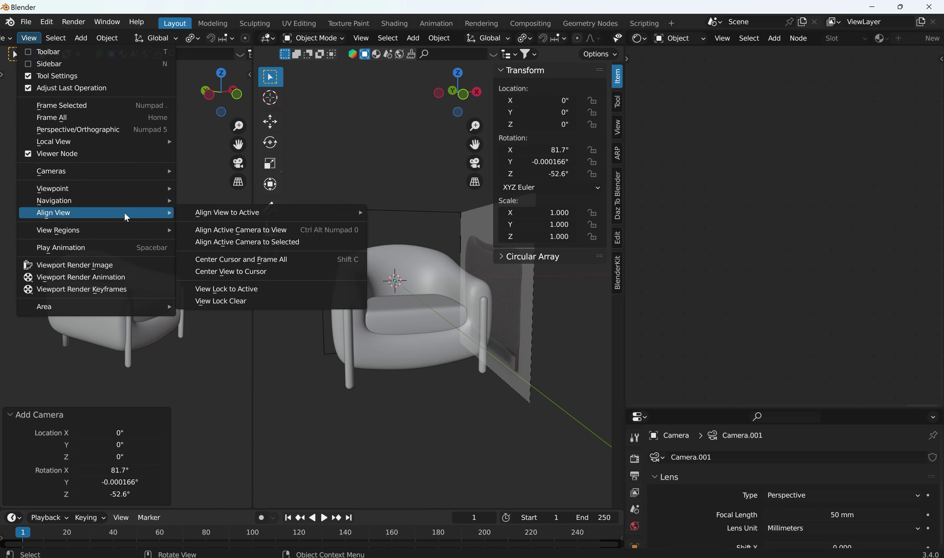
{"action": "left_click", "coordinate": [244, 232]}
{"action": "scroll", "coordinate": [119, 282], "scroll_direction": "up", "scroll_amount": 4}
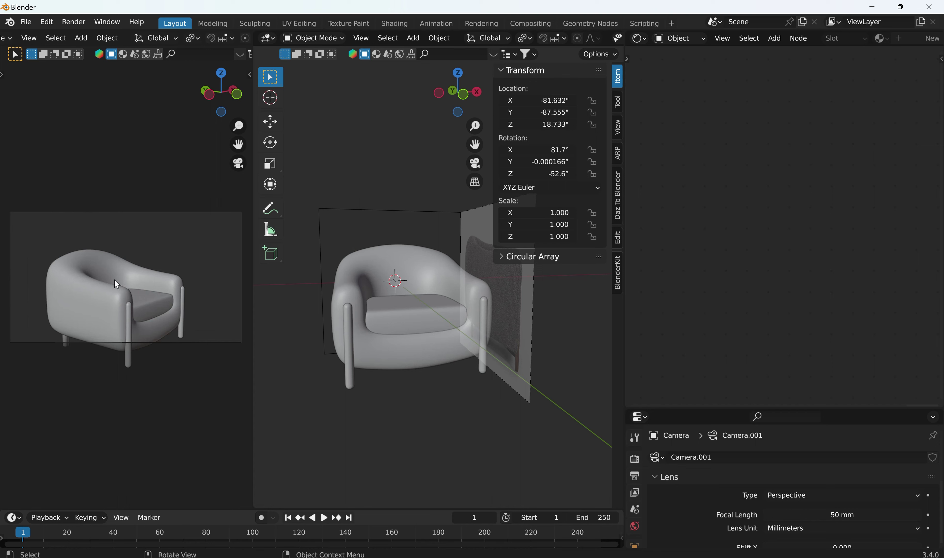
Lock the camera to the view and move it back until the whole armchair fits inside the frame
{"action": "key", "text": "n"}
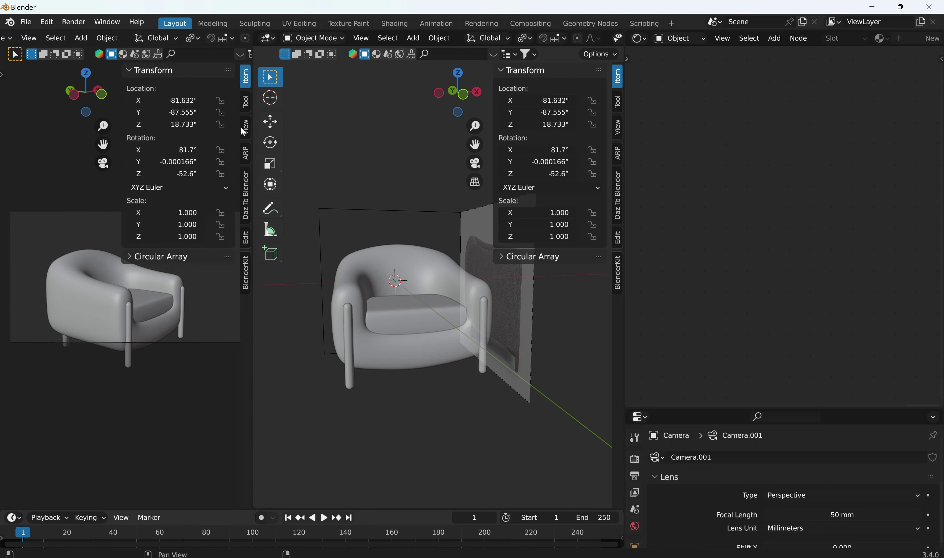
{"action": "left_click", "coordinate": [244, 128]}
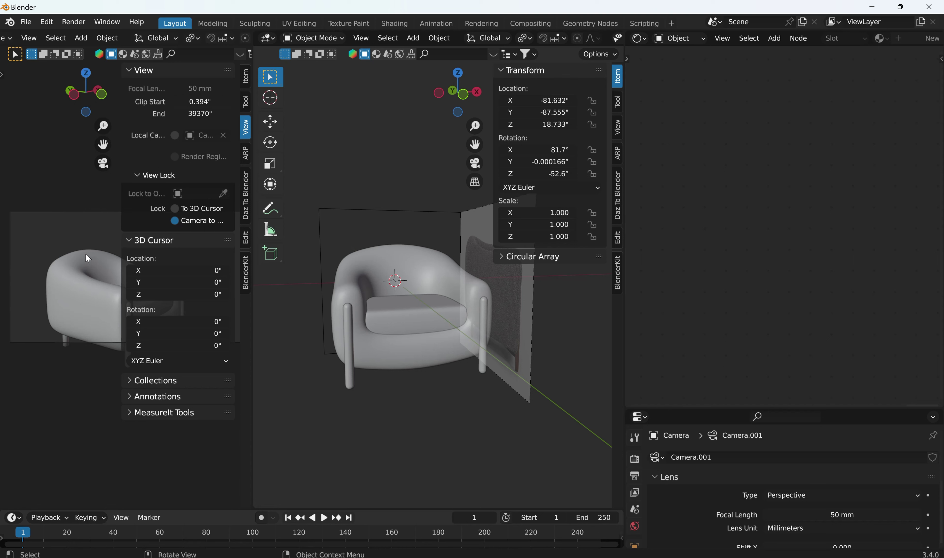
{"action": "scroll", "coordinate": [88, 258], "scroll_direction": "down", "scroll_amount": 3}
{"action": "key", "text": "n"}
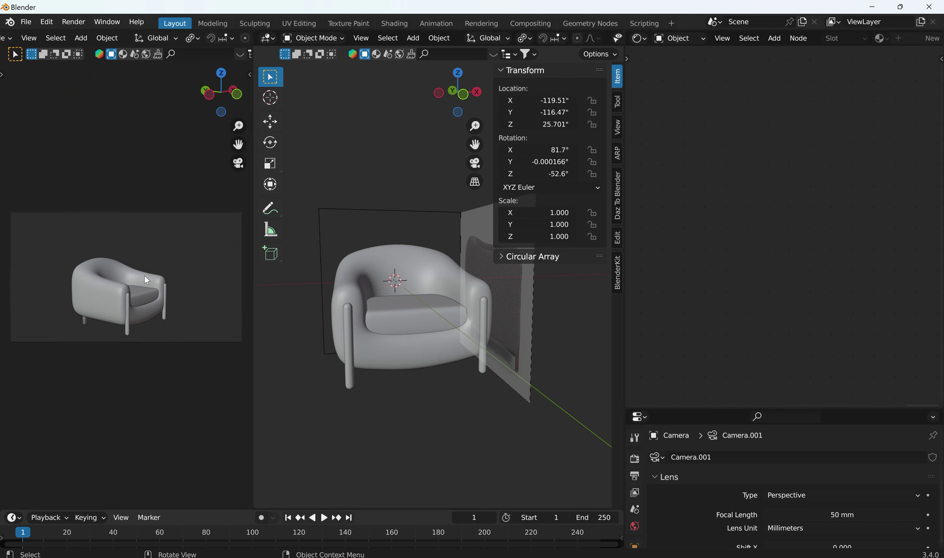
Set the render resolution to 2160 × 2160 px and reframe the armchair closer in the square camera view
{"action": "left_click", "coordinate": [634, 437]}
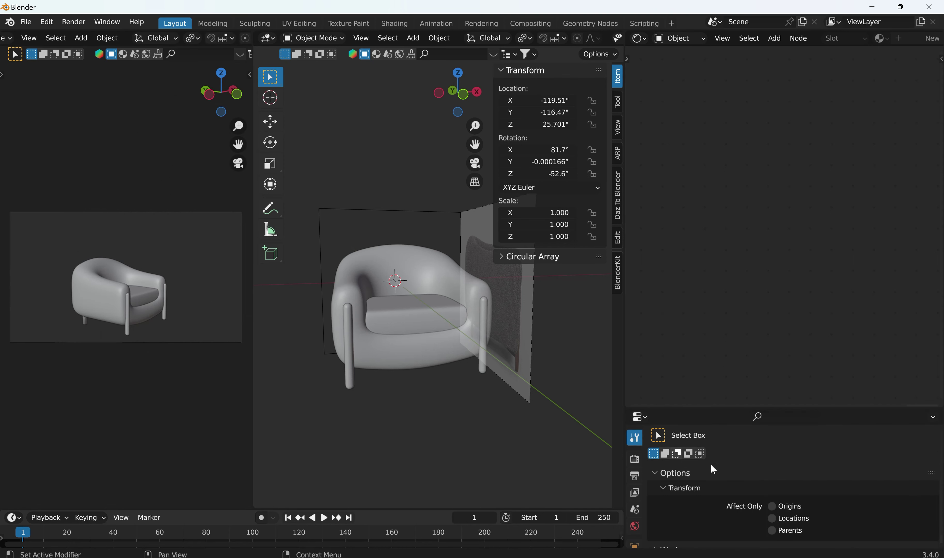
{"action": "left_click", "coordinate": [634, 476]}
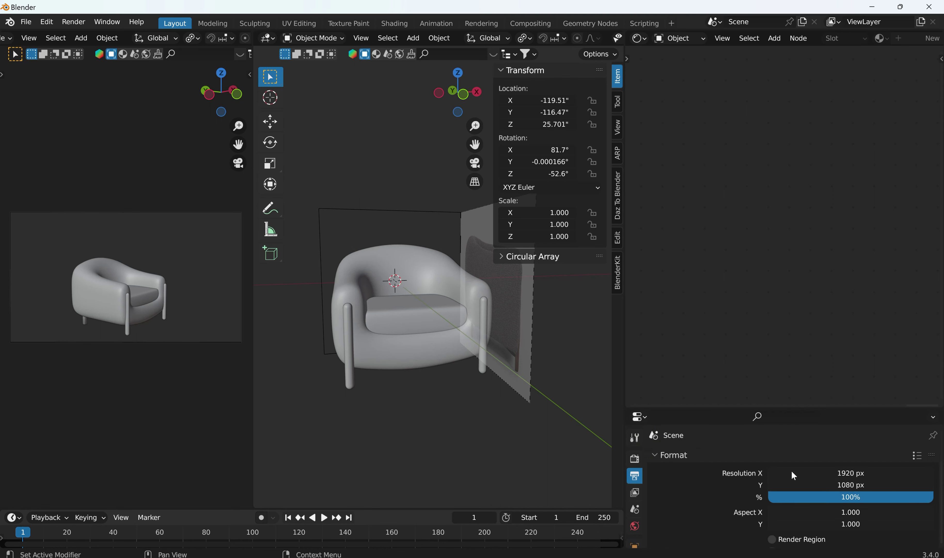
{"action": "left_click", "coordinate": [830, 472]}
{"action": "type", "text": "2160"}
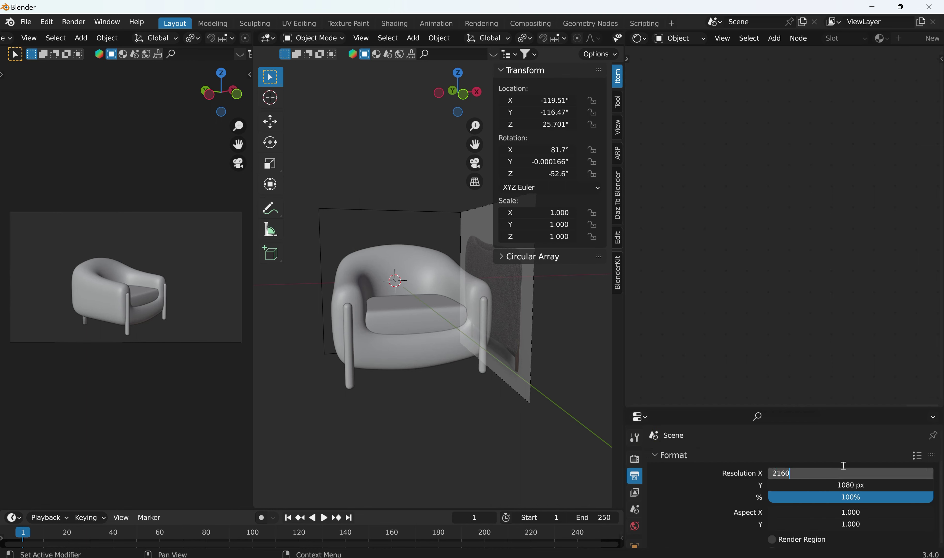
{"action": "key", "text": "Return"}
{"action": "left_click", "coordinate": [843, 485]}
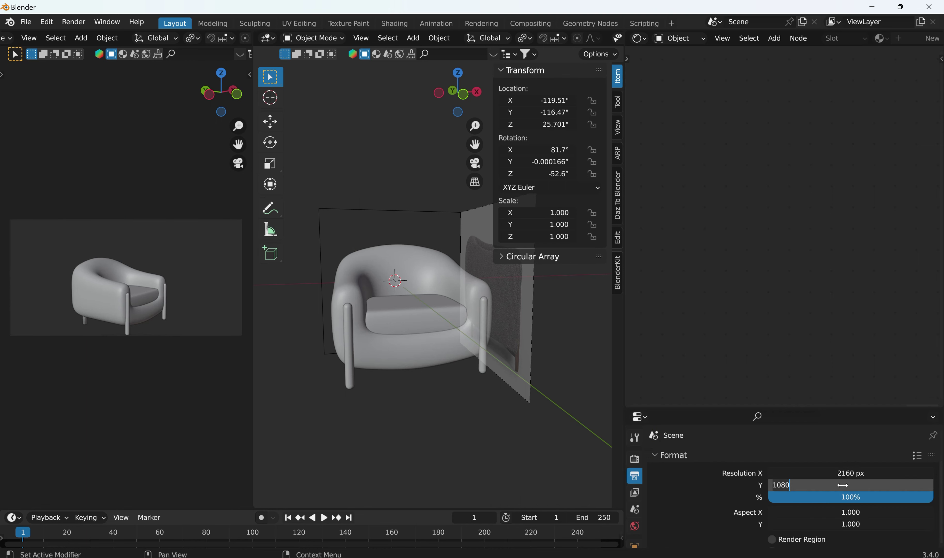
{"action": "type", "text": "2160"}
{"action": "key", "text": "Return"}
{"action": "scroll", "coordinate": [104, 293], "scroll_direction": "up", "scroll_amount": 8}
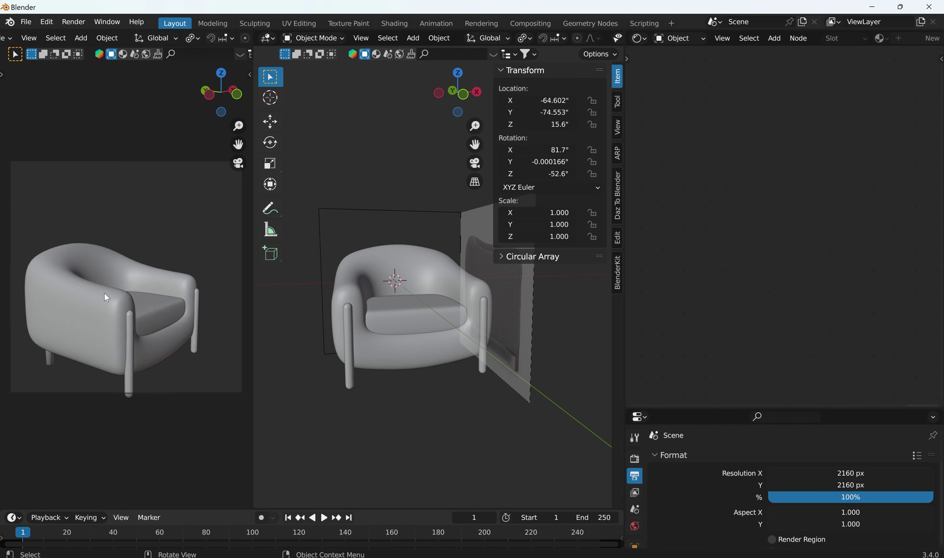
{"action": "scroll", "coordinate": [104, 294], "scroll_direction": "down", "scroll_amount": 4}
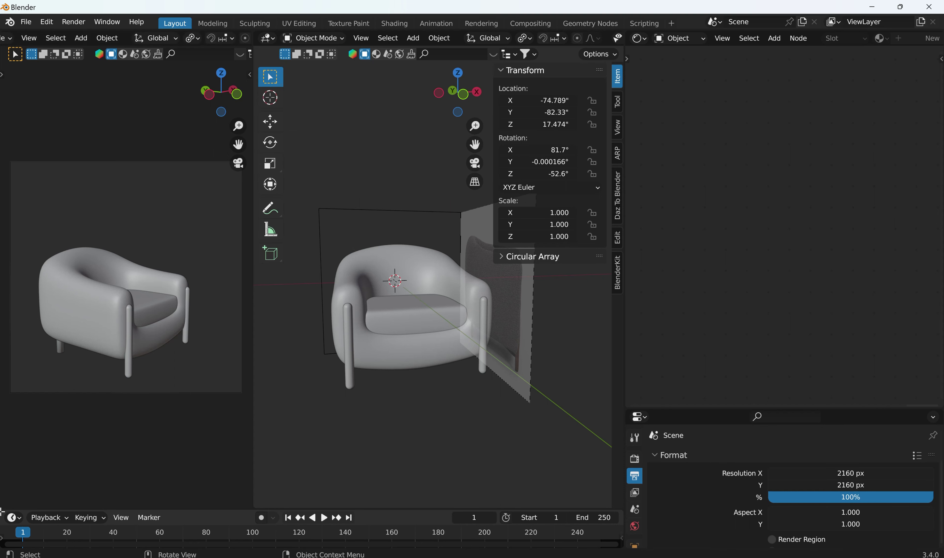
Extend the timeline over the clean chair view and turn that area into a 3D viewport showing the camera view with rendered shading
{"action": "left_click_drag", "start_coordinate": [3, 514], "coordinate": [21, 427]}
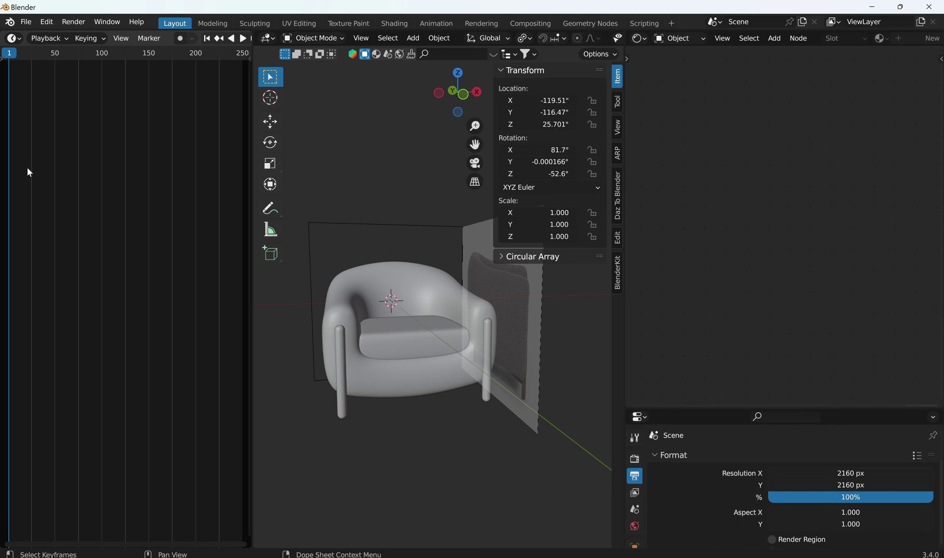
{"action": "left_click", "coordinate": [14, 38]}
{"action": "left_click", "coordinate": [34, 69]}
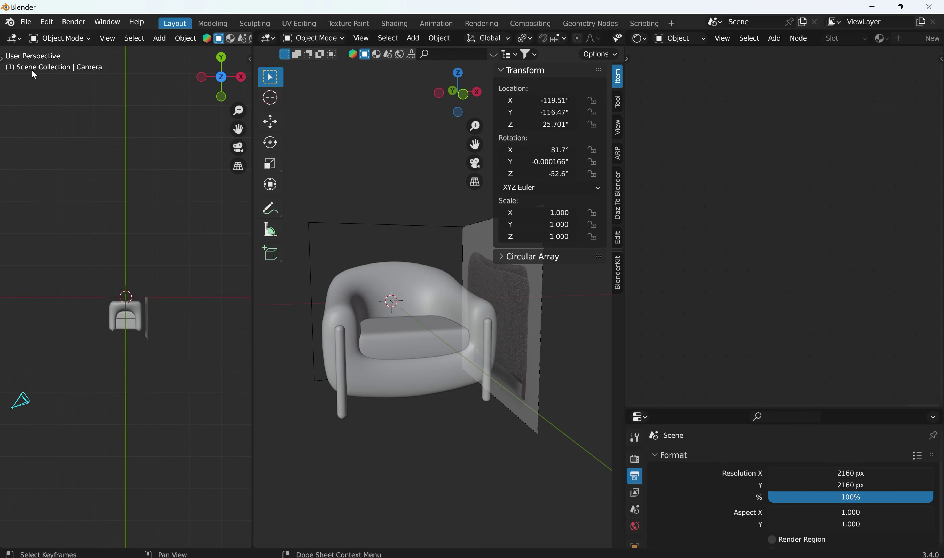
{"action": "key", "text": "KP_0"}
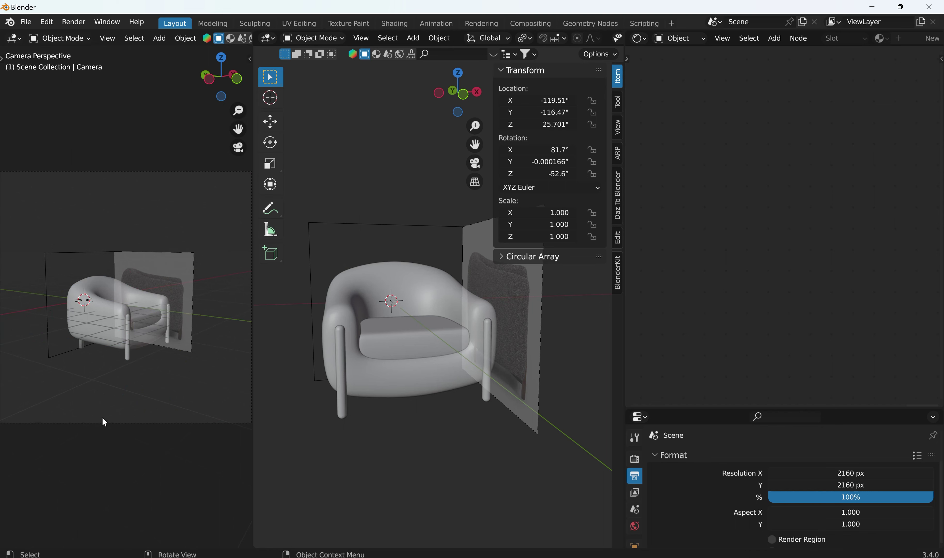
{"action": "key", "text": "z"}
{"action": "left_click", "coordinate": [115, 313]}
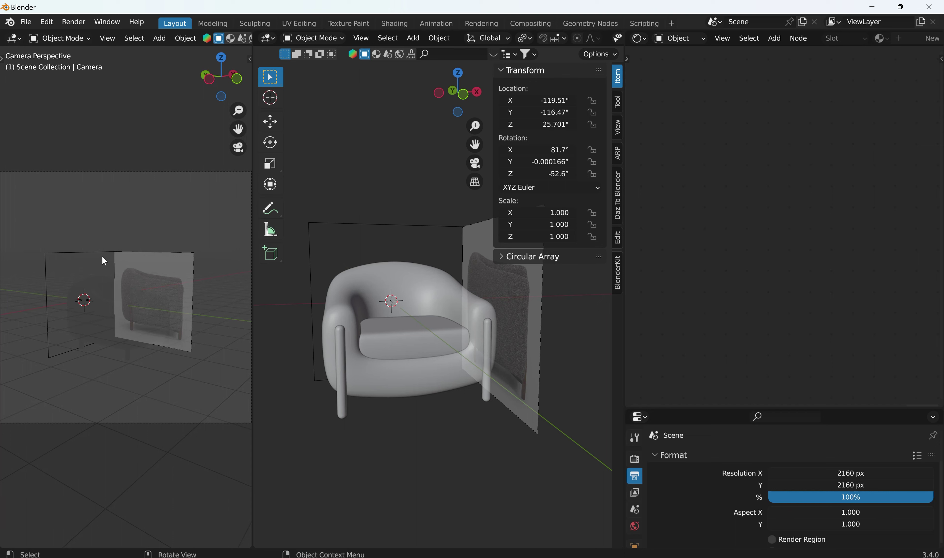
{"action": "scroll", "coordinate": [96, 282], "scroll_direction": "up", "scroll_amount": 1}
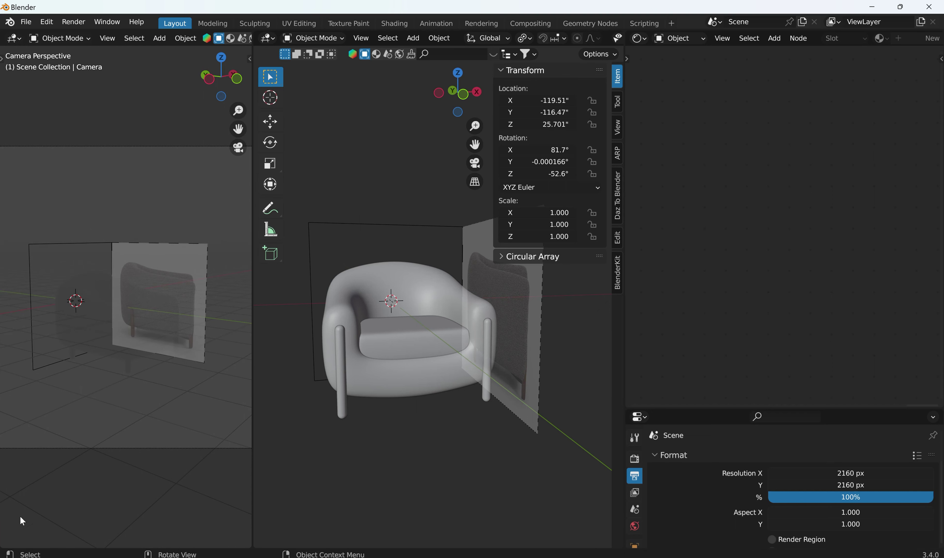
Split the camera viewport horizontally and change its lower half to a UV Editor
{"action": "left_click_drag", "start_coordinate": [5, 547], "coordinate": [24, 316]}
{"action": "left_click", "coordinate": [15, 323]}
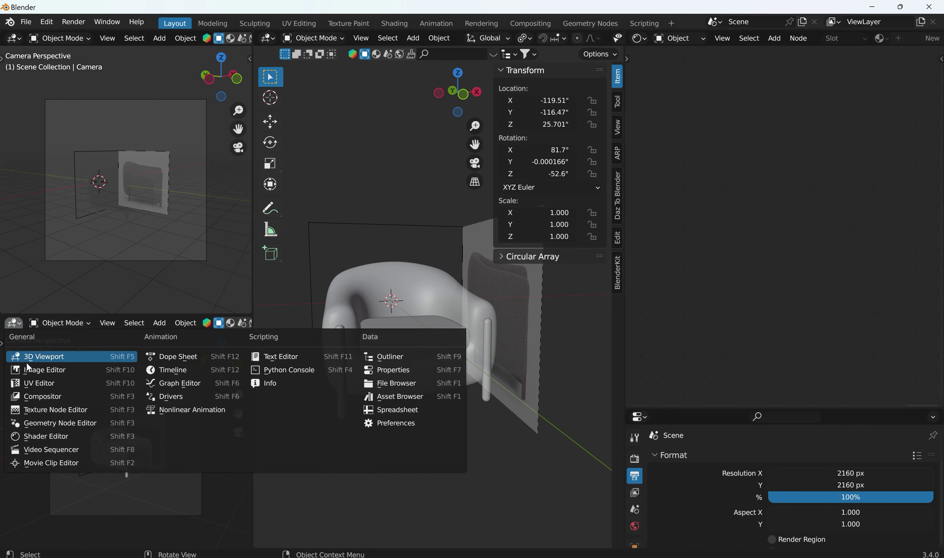
{"action": "left_click", "coordinate": [39, 384]}
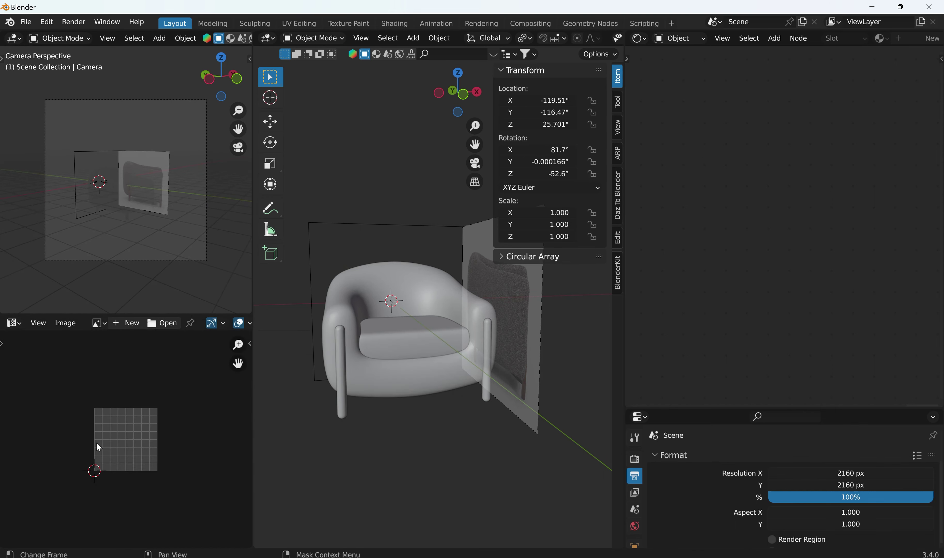
Enter Edit Mode on the chair body and select all of its geometry
{"action": "left_click", "coordinate": [342, 304]}
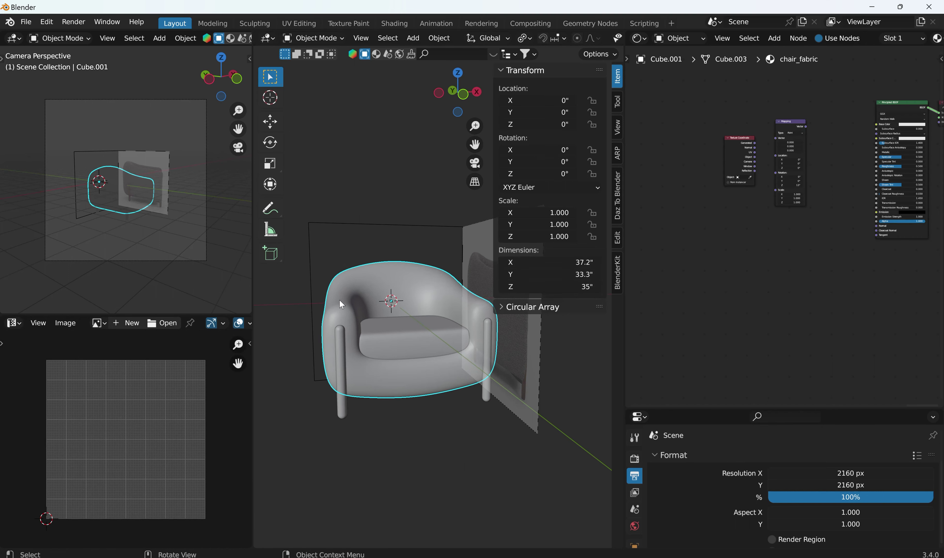
{"action": "key", "text": "Tab"}
{"action": "key", "text": "a"}
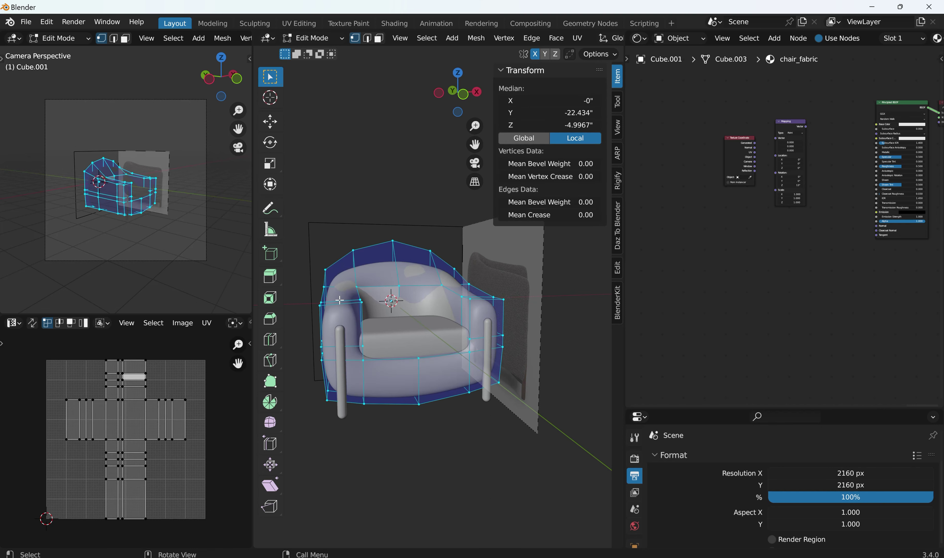
Map the chair body's UVs with Project from View (Bounds) and inspect the layout in the UV Editor
{"action": "key", "text": "u"}
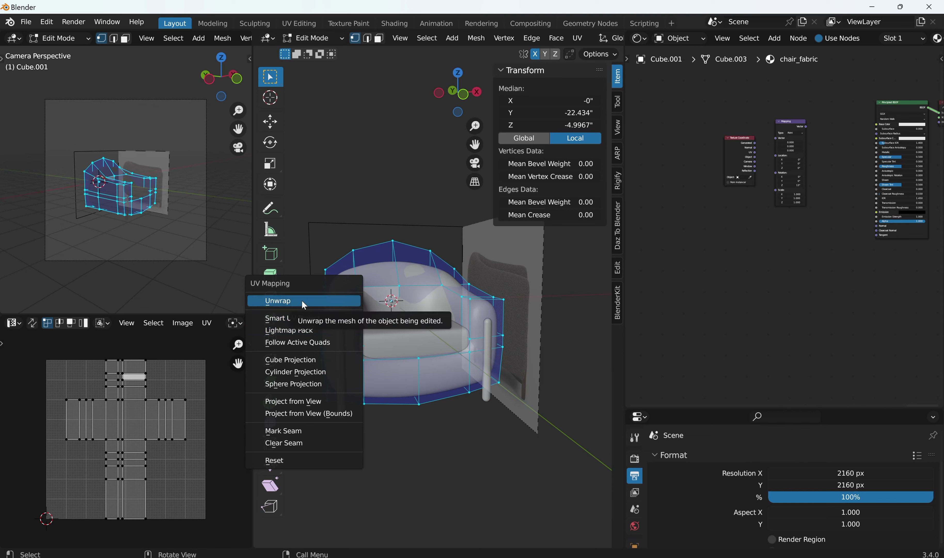
{"action": "left_click", "coordinate": [310, 414]}
{"action": "scroll", "coordinate": [77, 445], "scroll_direction": "down", "scroll_amount": 3}
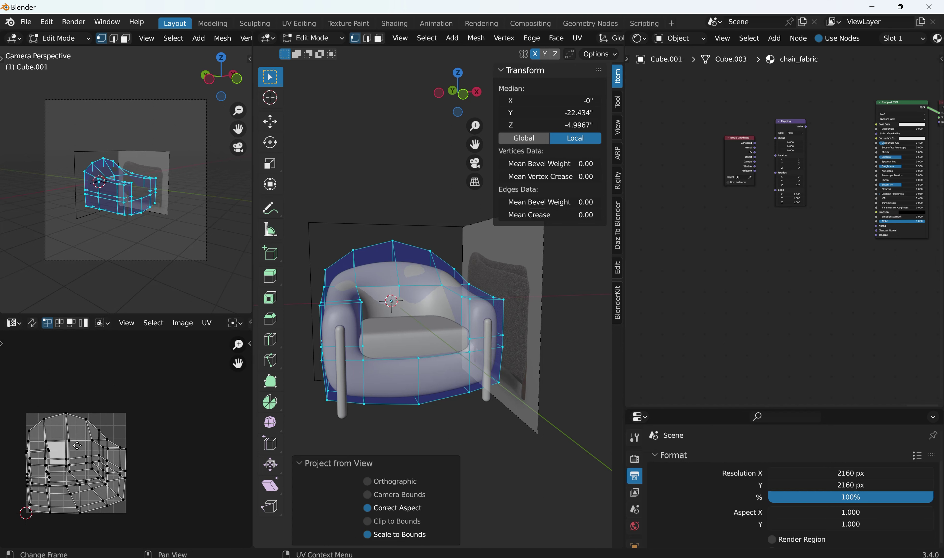
{"action": "middle_click_drag", "start_coordinate": [77, 445], "coordinate": [112, 425]}
{"action": "scroll", "coordinate": [111, 425], "scroll_direction": "up", "scroll_amount": 3}
{"action": "scroll", "coordinate": [111, 425], "scroll_direction": "down", "scroll_amount": 3}
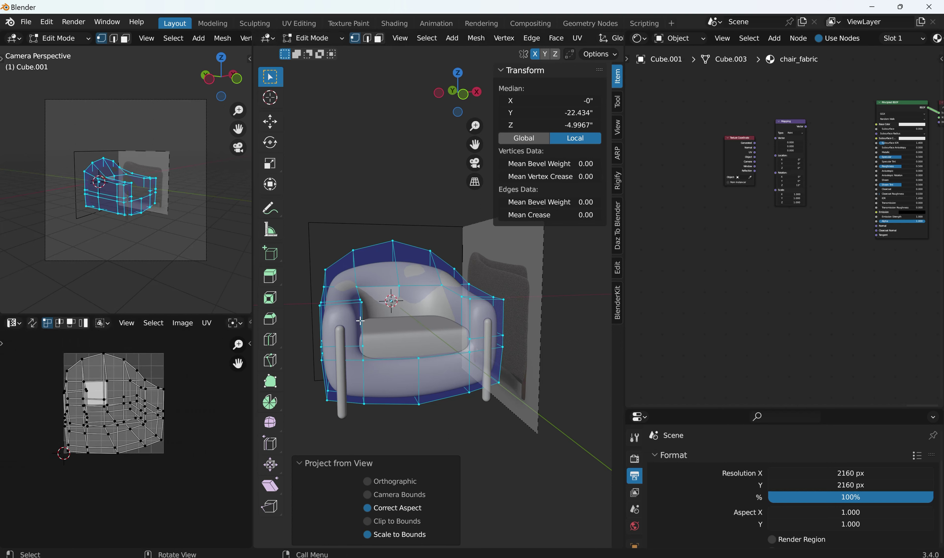
Try the standard Unwrap on the whole chair body
{"action": "key", "text": "v"}
{"action": "key", "text": "u"}
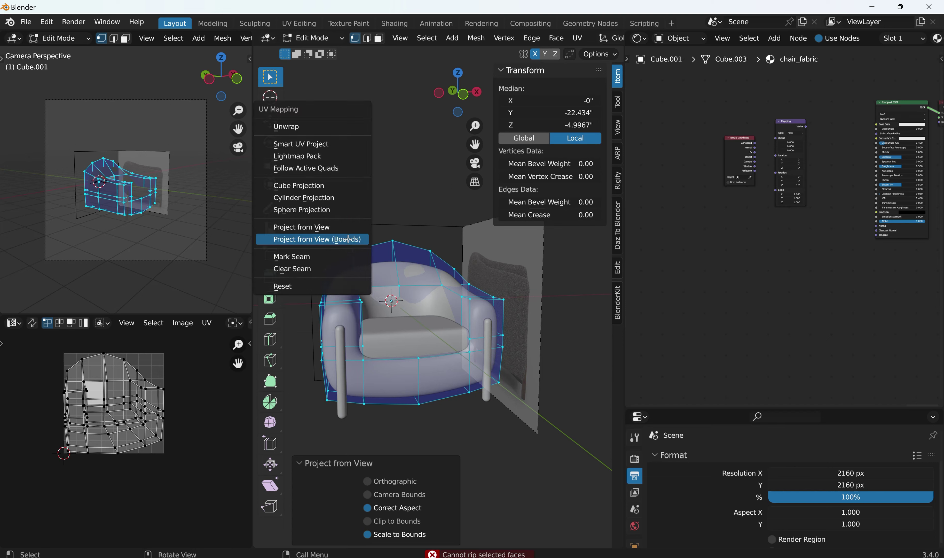
{"action": "left_click", "coordinate": [315, 126]}
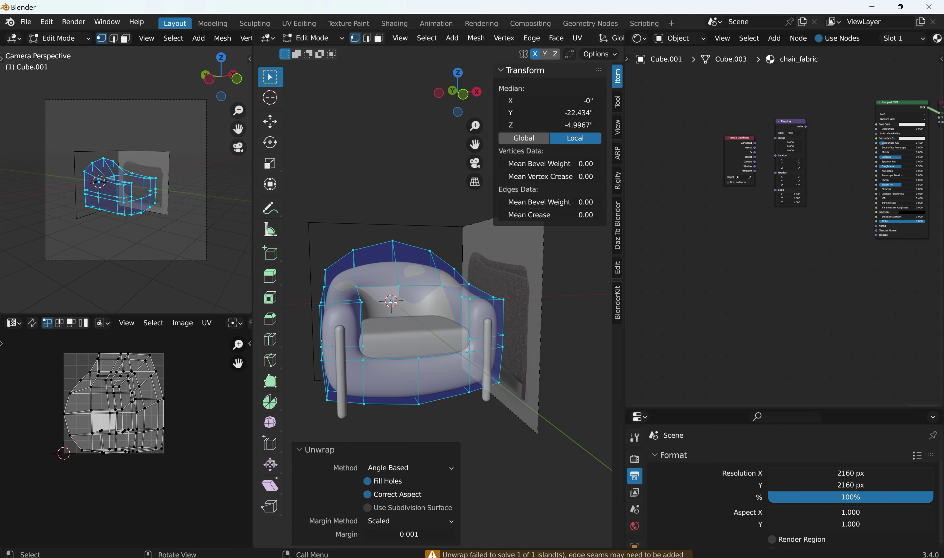
Unwrap the chair body with Smart UV Project at a 66° angle limit and inspect the resulting UV islands
{"action": "key", "text": "u"}
{"action": "left_click", "coordinate": [379, 323]}
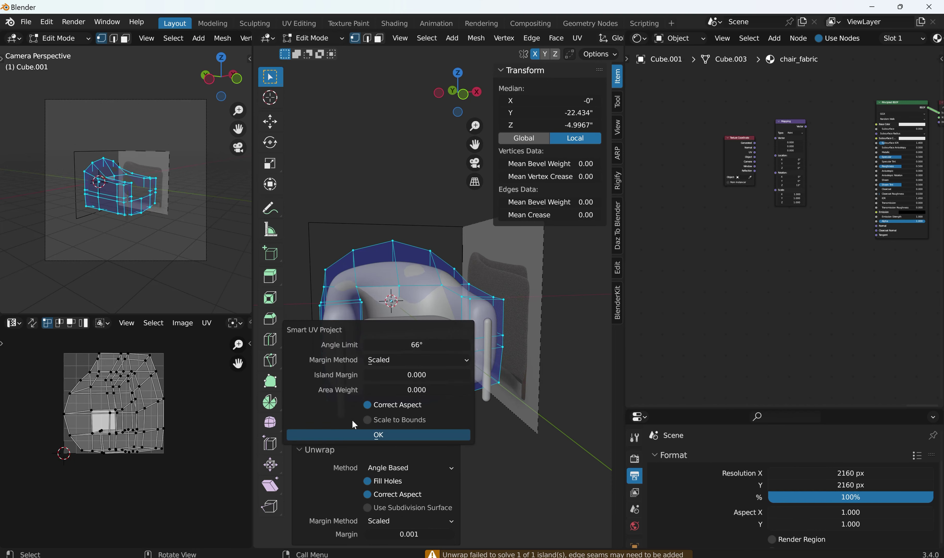
{"action": "left_click", "coordinate": [352, 435]}
{"action": "scroll", "coordinate": [95, 438], "scroll_direction": "up", "scroll_amount": 5}
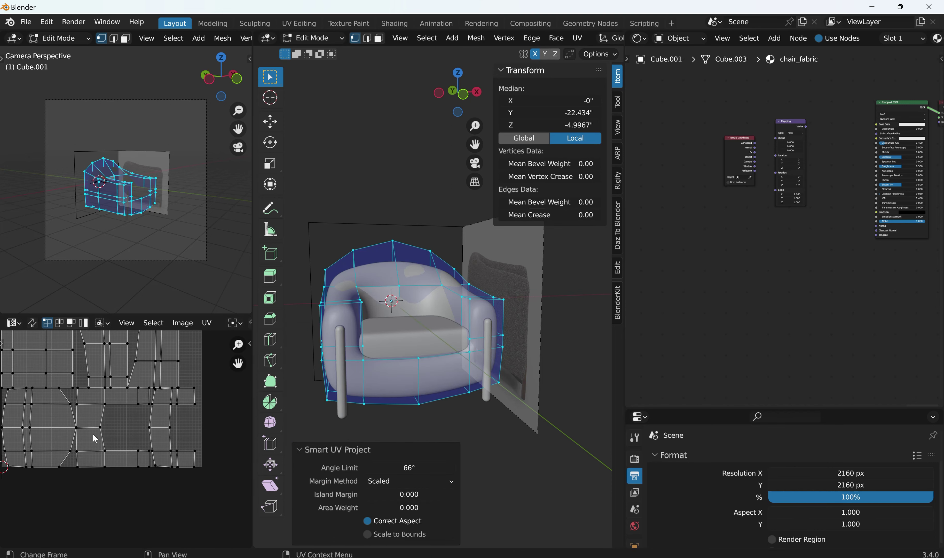
{"action": "scroll", "coordinate": [95, 438], "scroll_direction": "down", "scroll_amount": 1}
{"action": "scroll", "coordinate": [96, 402], "scroll_direction": "up", "scroll_amount": 3}
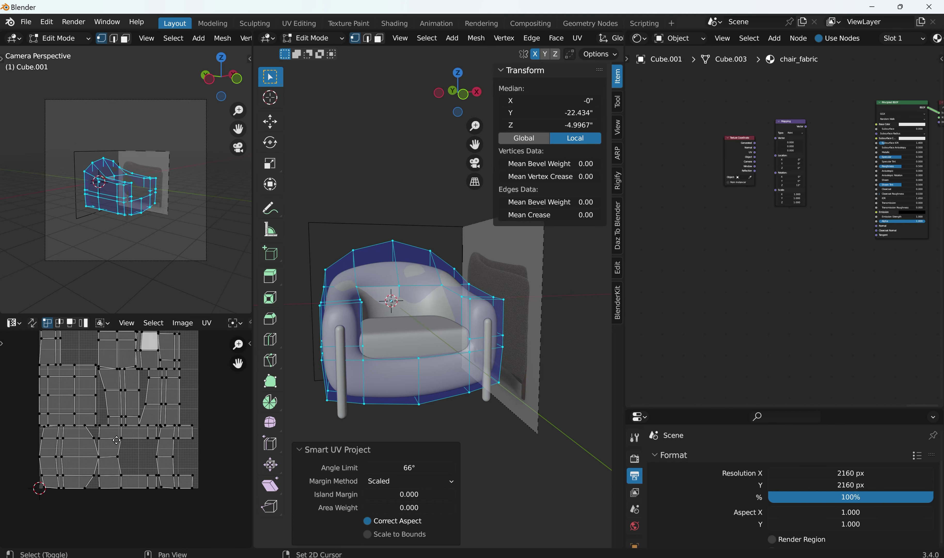
{"action": "scroll", "coordinate": [102, 421], "scroll_direction": "down", "scroll_amount": 1}
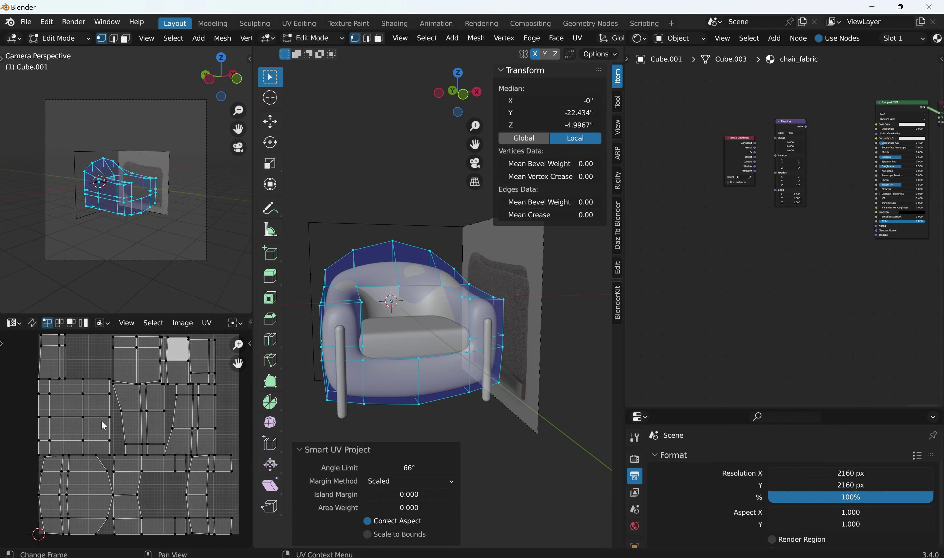
Set up a new image for the UV layout, named texture-uv, with a width of 2160 px
{"action": "left_click", "coordinate": [186, 325]}
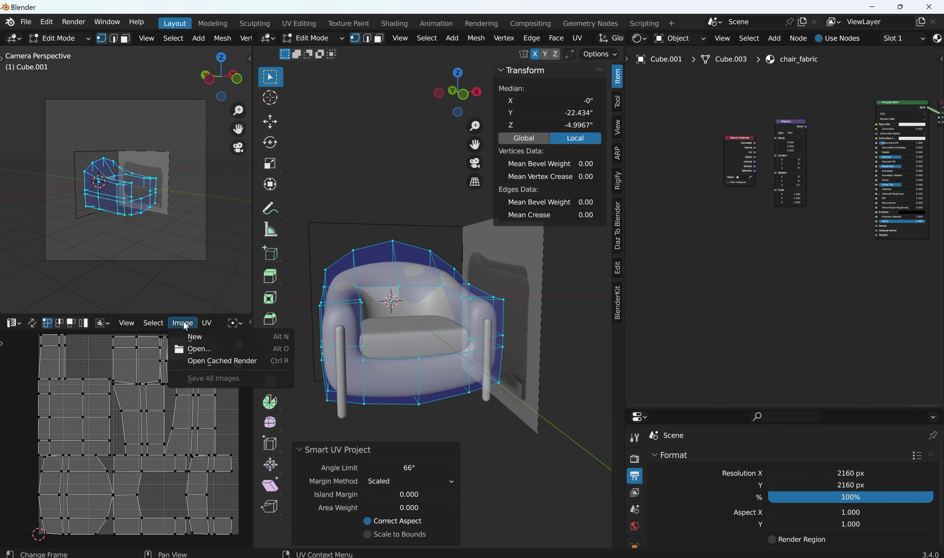
{"action": "left_click", "coordinate": [197, 340]}
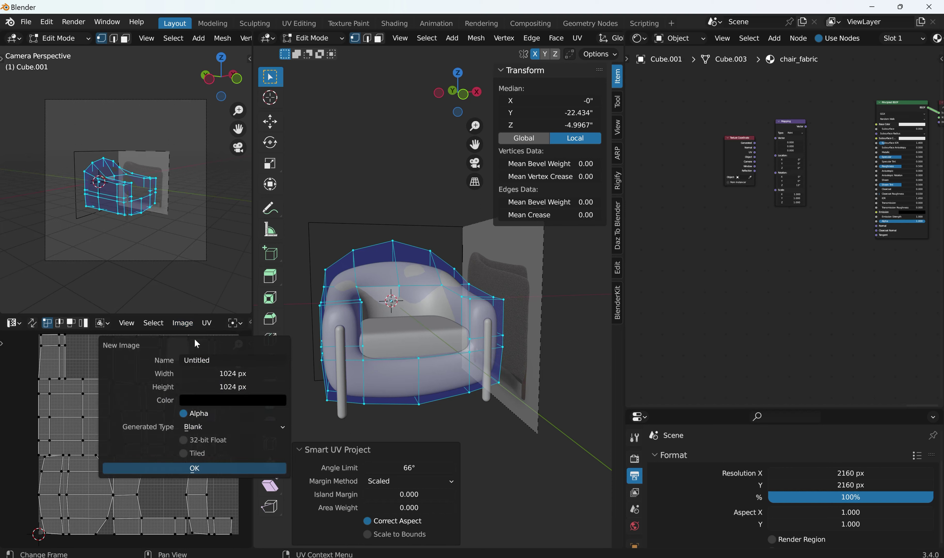
{"action": "left_click", "coordinate": [223, 362]}
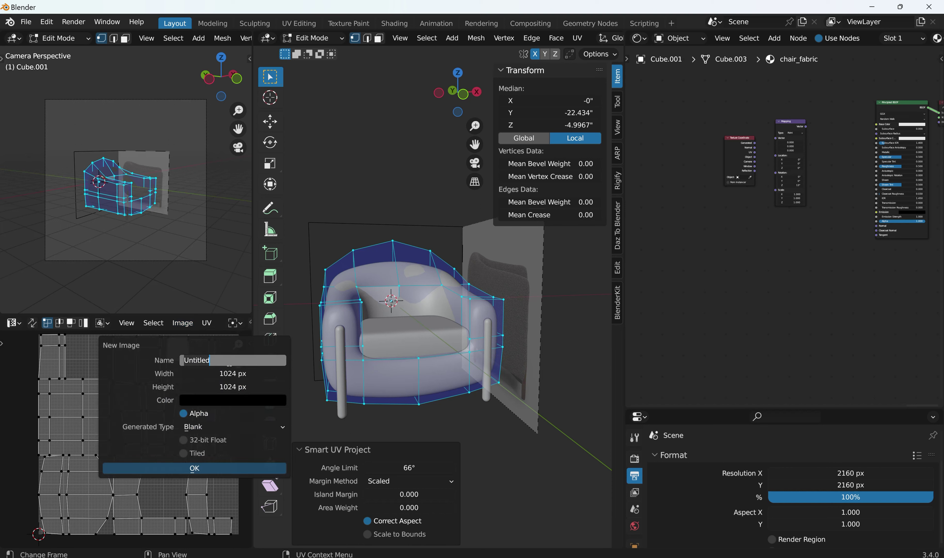
{"action": "type", "text": "texture-uv"}
{"action": "left_click", "coordinate": [238, 373]}
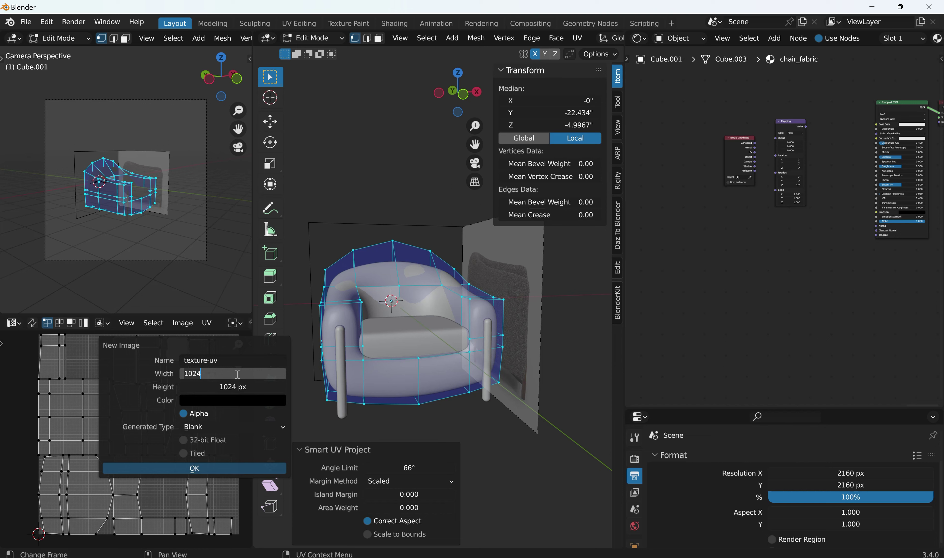
{"action": "key", "text": "BackSpace"}
{"action": "key", "text": "BackSpace"}
{"action": "key", "text": "BackSpace"}
{"action": "key", "text": "BackSpace"}
{"action": "type", "text": "2160"}
{"action": "key", "text": "Return"}
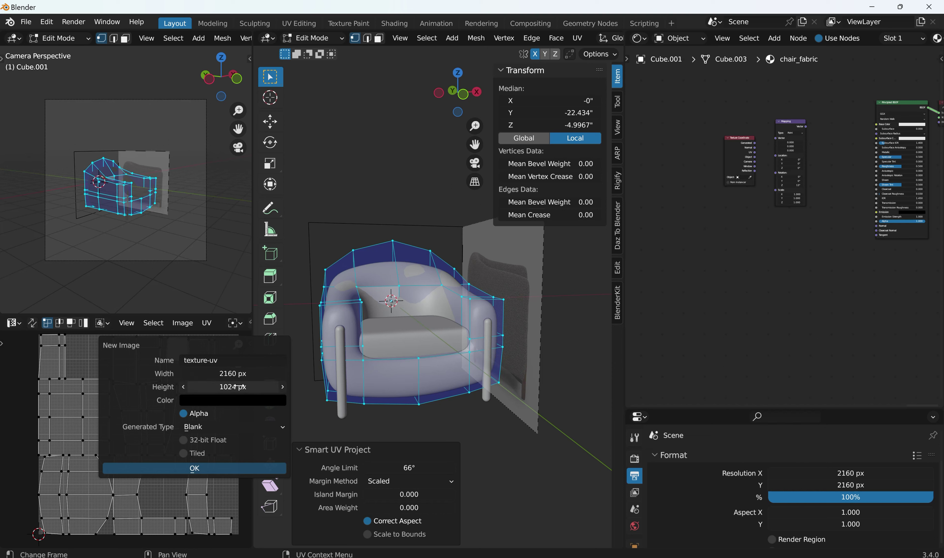
Set the new image's height to 2160 px and create it with the Blank generated type
{"action": "left_click", "coordinate": [235, 387]}
{"action": "key", "text": "BackSpace"}
{"action": "key", "text": "BackSpace"}
{"action": "key", "text": "BackSpace"}
{"action": "key", "text": "BackSpace"}
{"action": "type", "text": "210"}
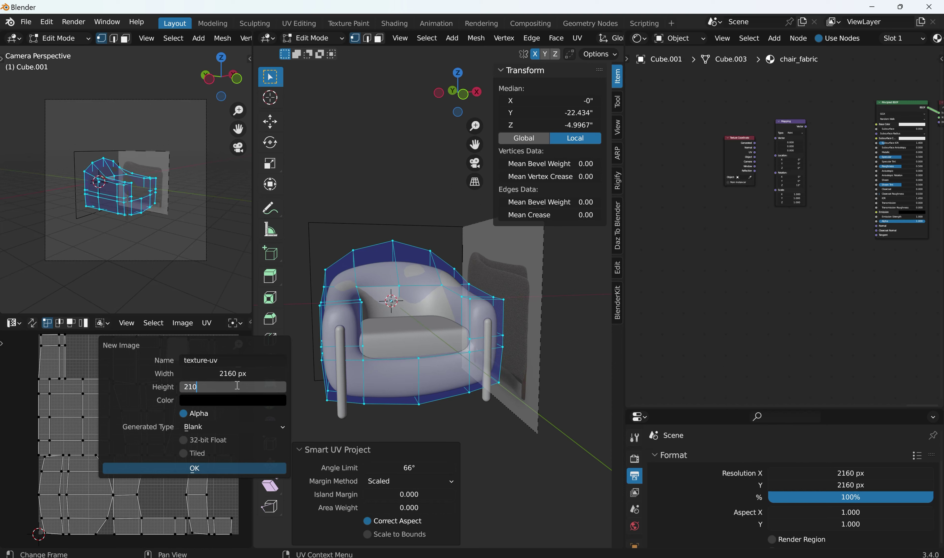
{"action": "key", "text": "BackSpace"}
{"action": "type", "text": "60"}
{"action": "key", "text": "Return"}
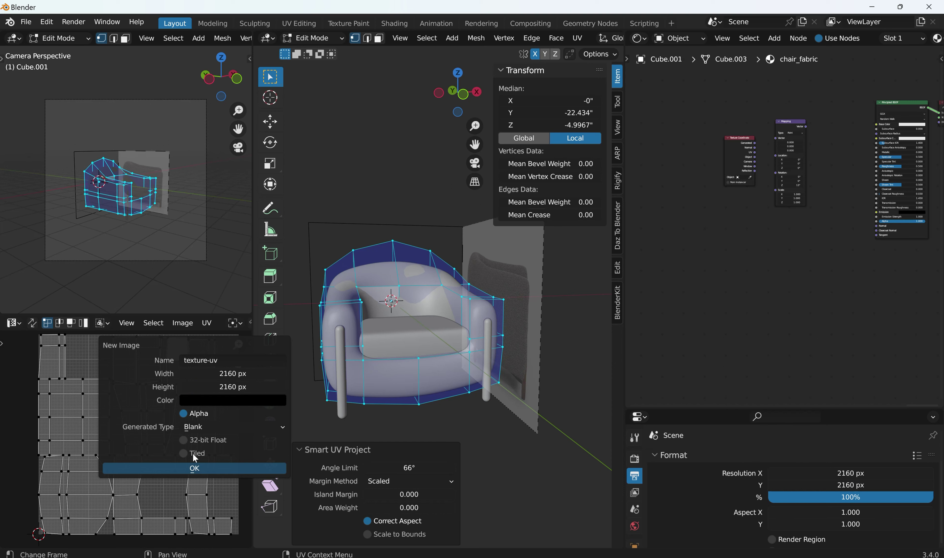
{"action": "left_click", "coordinate": [196, 469]}
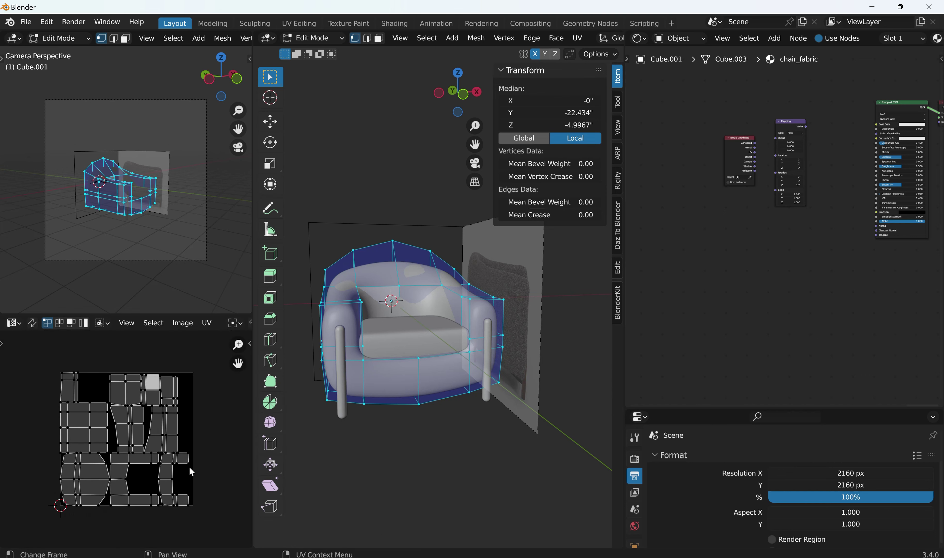
{"action": "scroll", "coordinate": [148, 472], "scroll_direction": "up", "scroll_amount": 1}
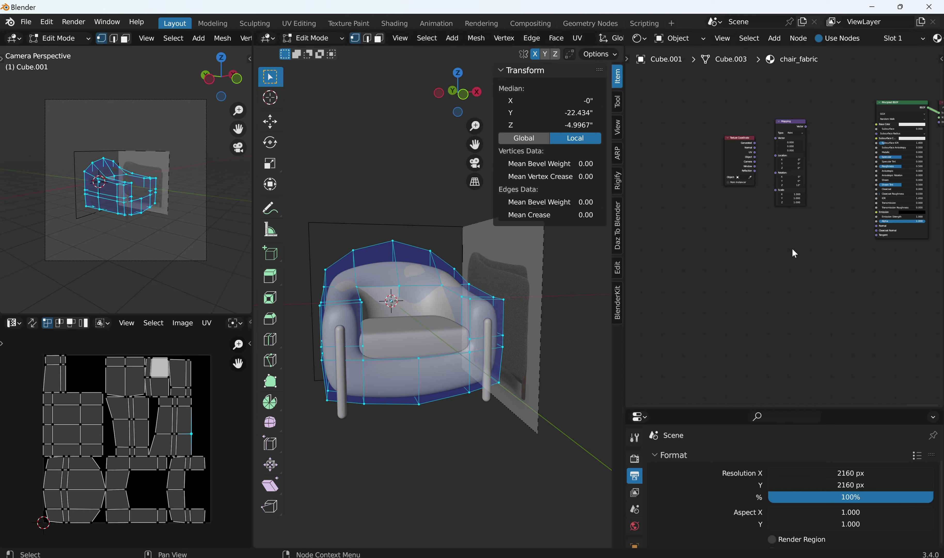
Switch the camera viewport to Rendered shading and return the chair body to Object Mode
{"action": "key", "text": "Home"}
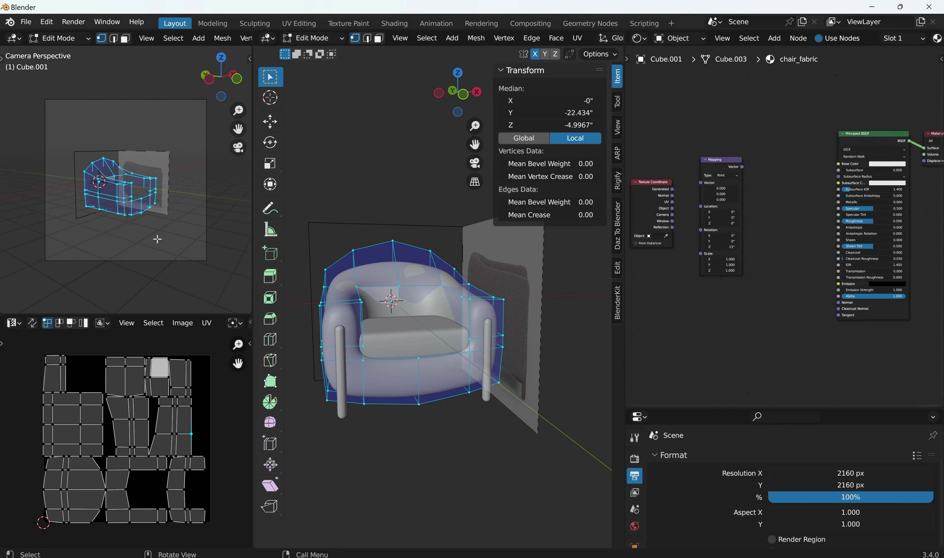
{"action": "key", "text": "z"}
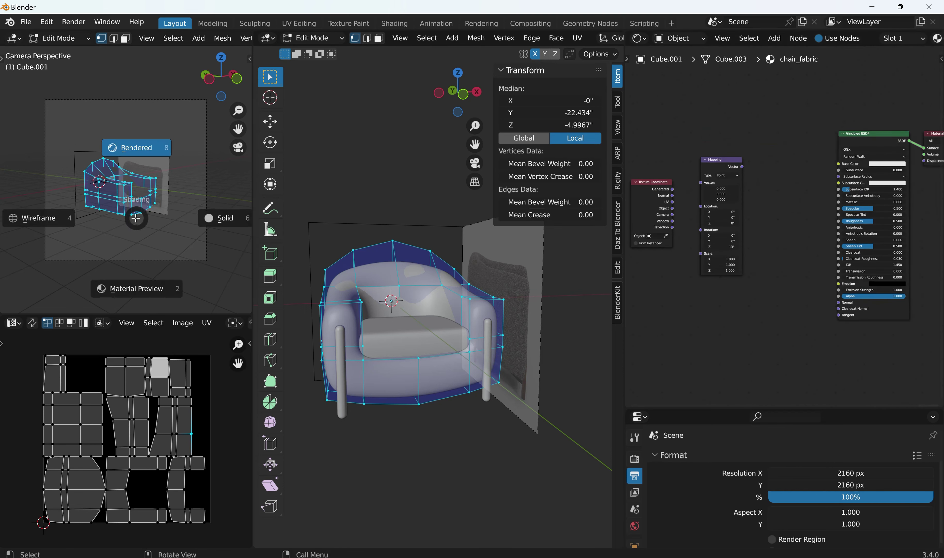
{"action": "left_click", "coordinate": [154, 161]}
{"action": "key", "text": "Tab"}
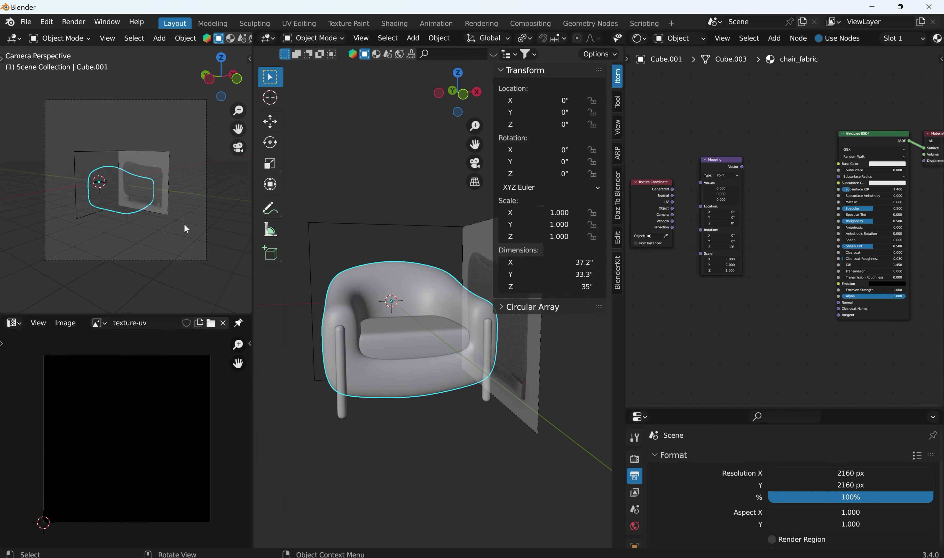
{"action": "key", "text": "Tab"}
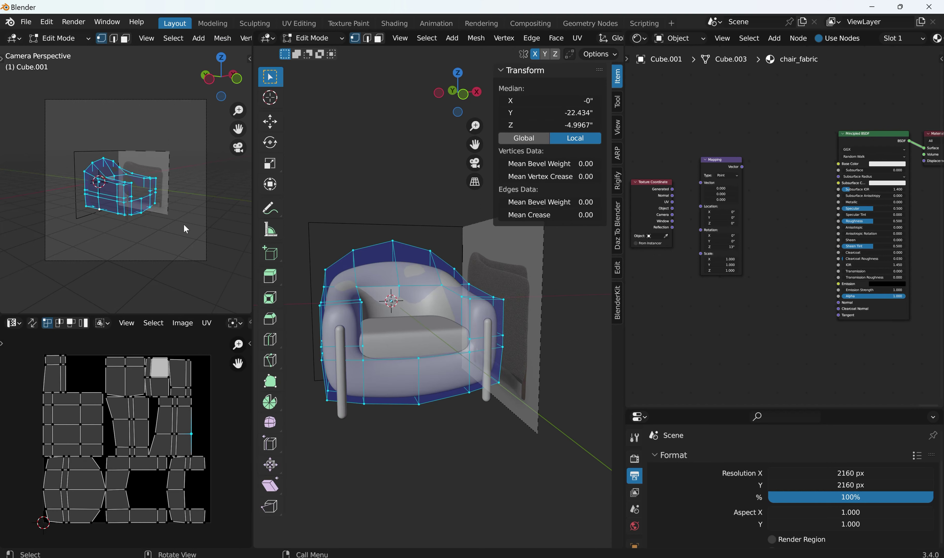
{"action": "left_click", "coordinate": [129, 283]}
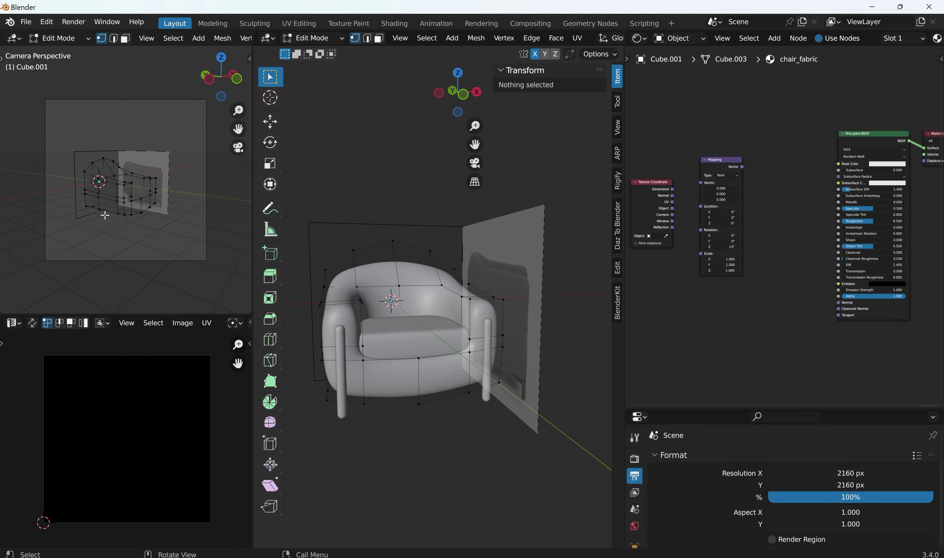
{"action": "key", "text": "z"}
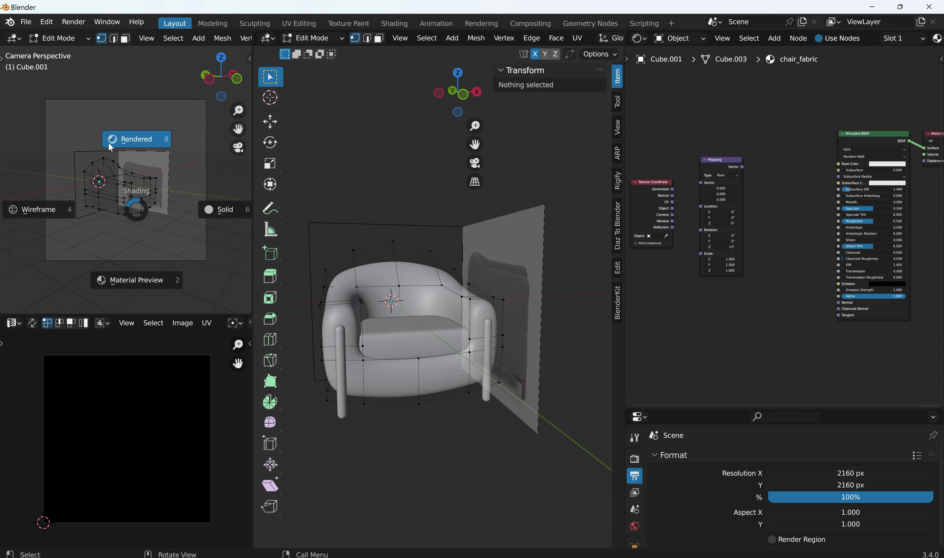
{"action": "left_click", "coordinate": [109, 147]}
{"action": "key", "text": "Tab"}
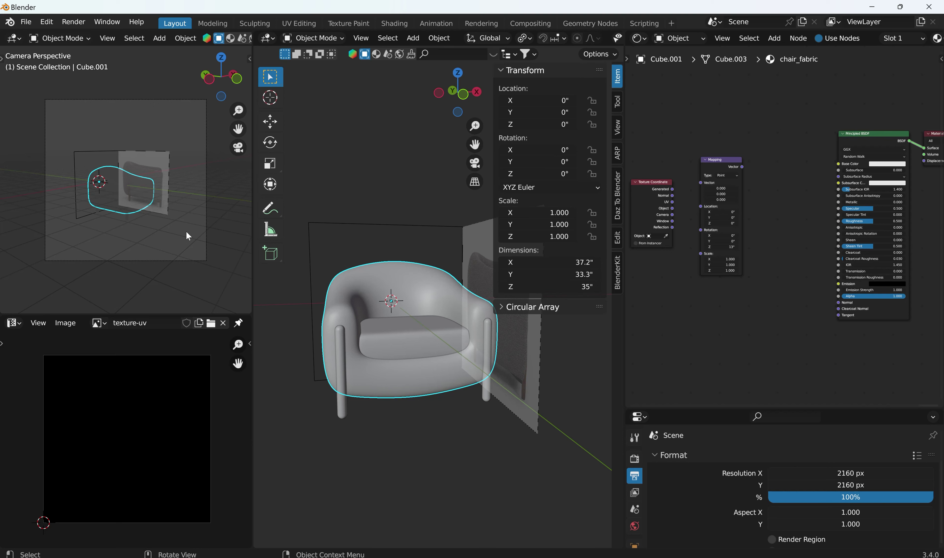
Deselect the chair body and display the camera viewport in Material Preview shading
{"action": "left_click", "coordinate": [206, 204]}
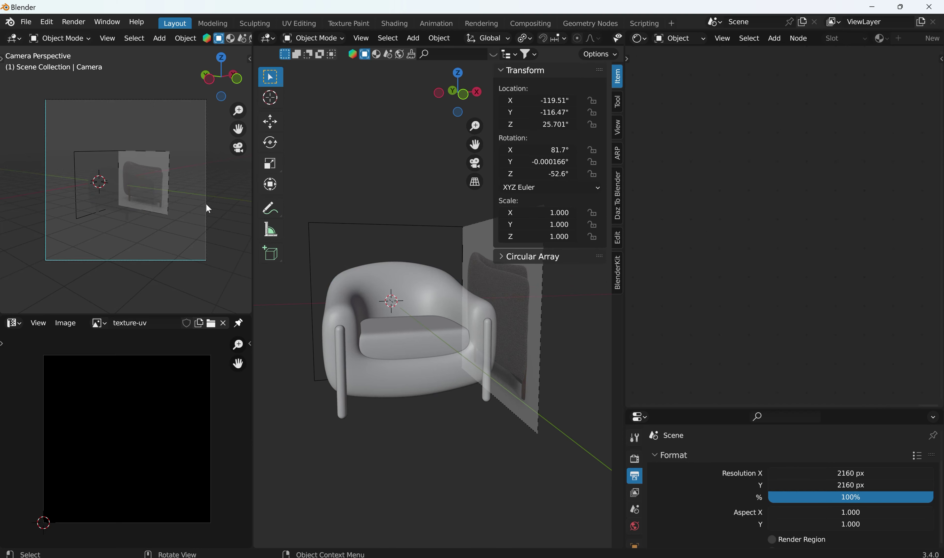
{"action": "left_click", "coordinate": [124, 202]}
{"action": "scroll", "coordinate": [154, 38], "scroll_direction": "down", "scroll_amount": 10}
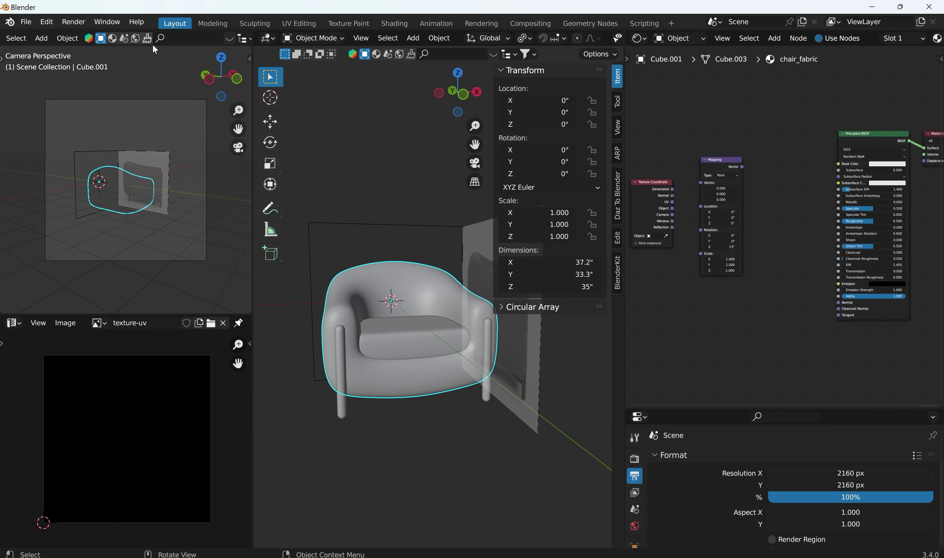
{"action": "scroll", "coordinate": [152, 48], "scroll_direction": "down", "scroll_amount": 5}
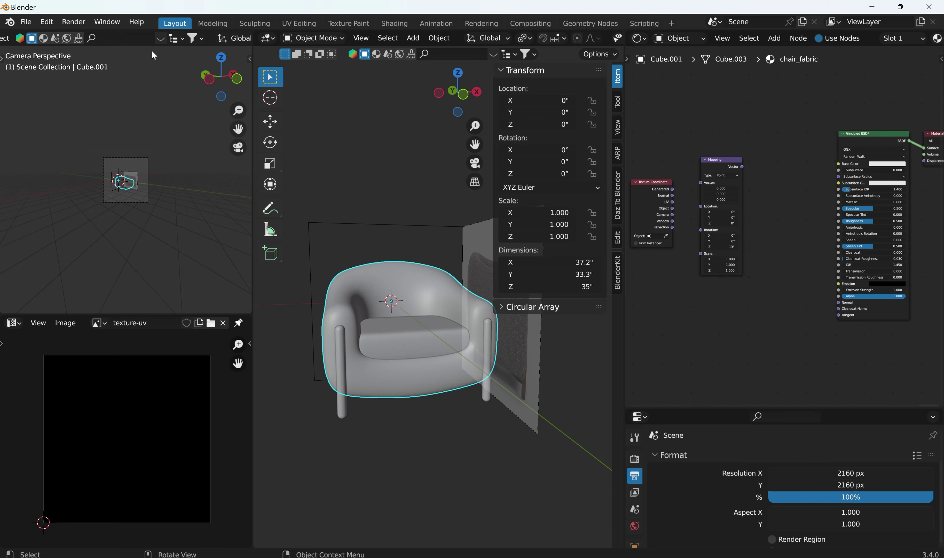
{"action": "scroll", "coordinate": [153, 54], "scroll_direction": "up", "scroll_amount": 6}
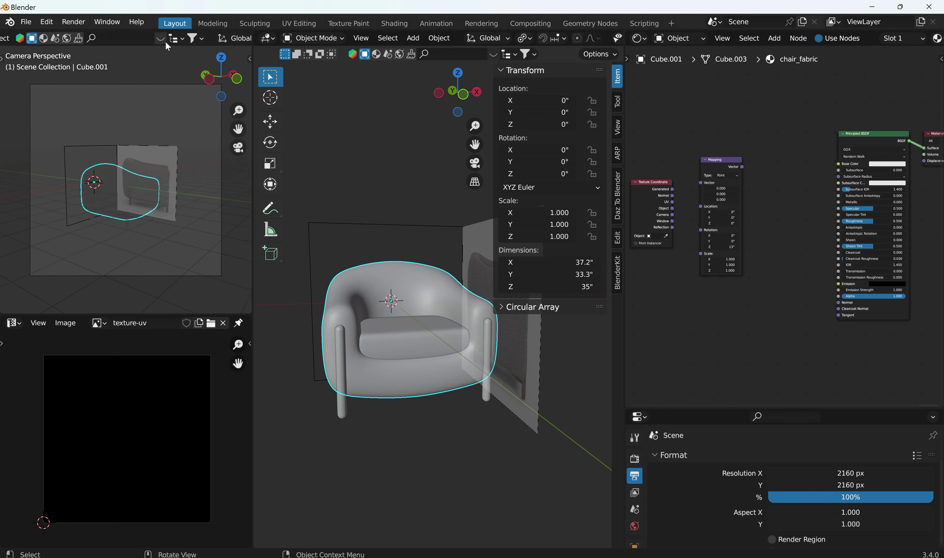
{"action": "scroll", "coordinate": [167, 40], "scroll_direction": "down", "scroll_amount": 6}
{"action": "scroll", "coordinate": [169, 37], "scroll_direction": "down", "scroll_amount": 6}
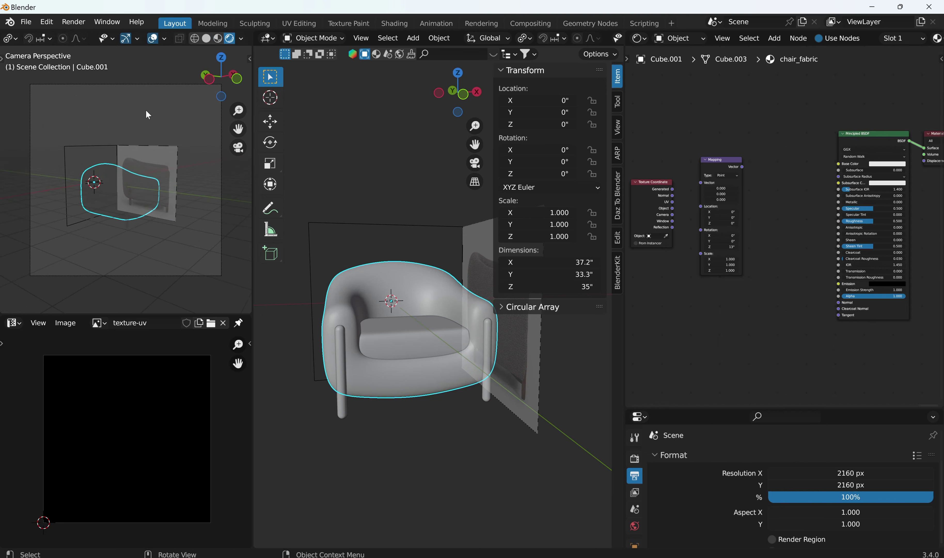
{"action": "left_click", "coordinate": [27, 203]}
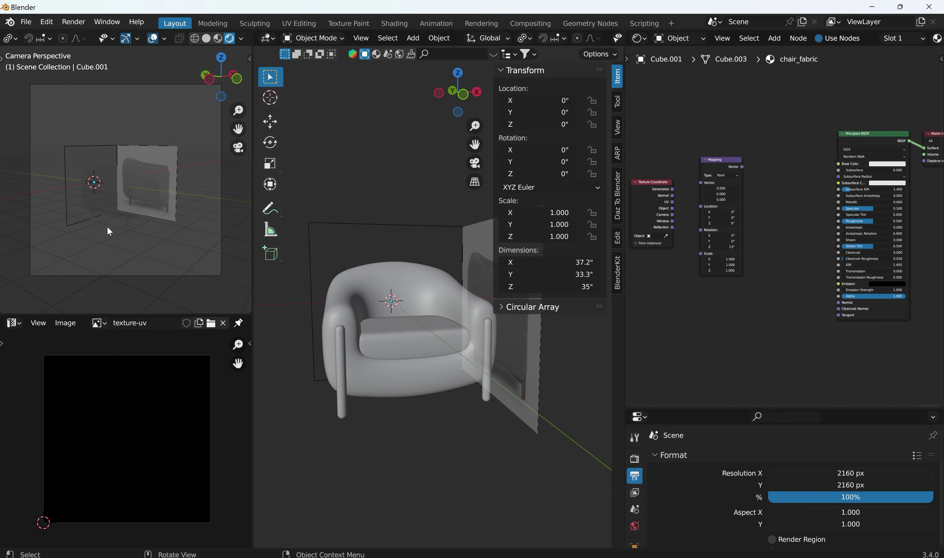
{"action": "key", "text": "z"}
{"action": "left_click", "coordinate": [144, 303]}
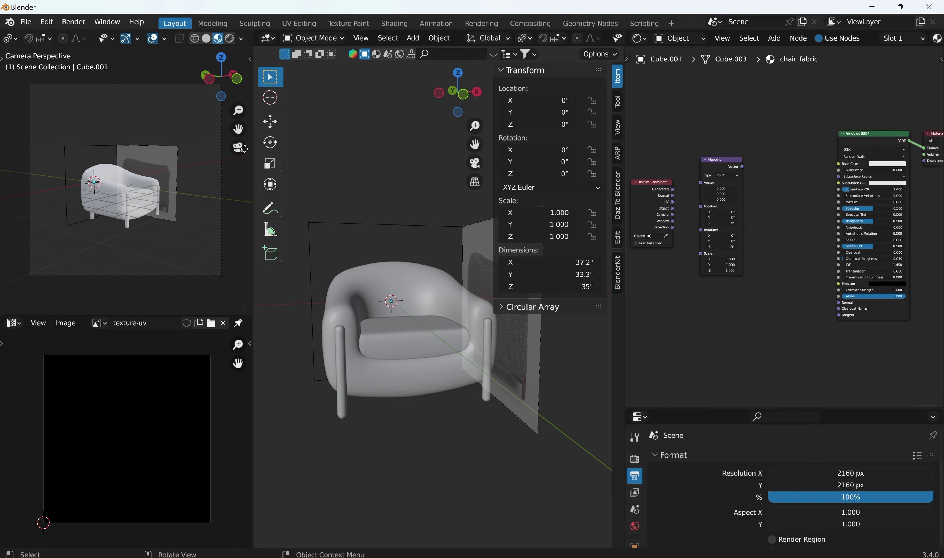
Change the UV Editor area to an Outliner and exclude the refrences collection from the view layer
{"action": "left_click", "coordinate": [19, 327]}
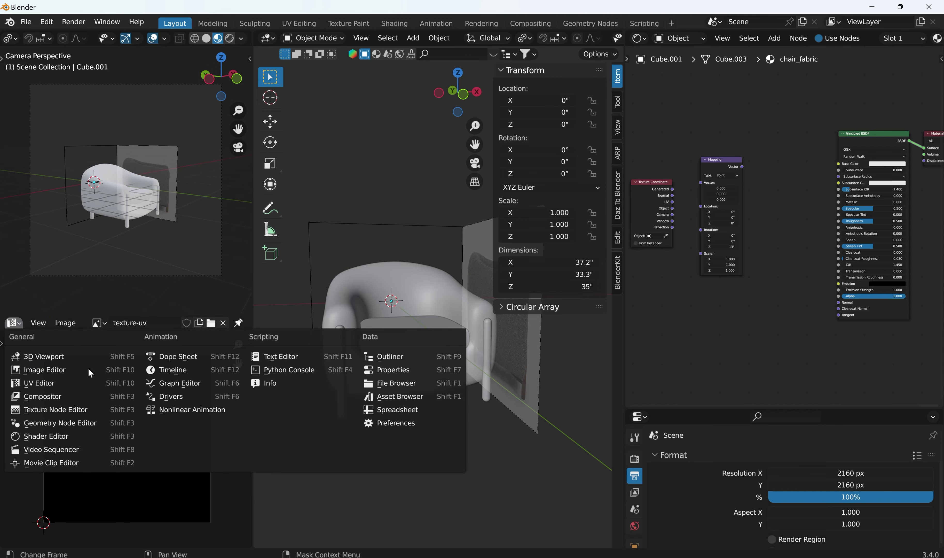
{"action": "left_click", "coordinate": [381, 358]}
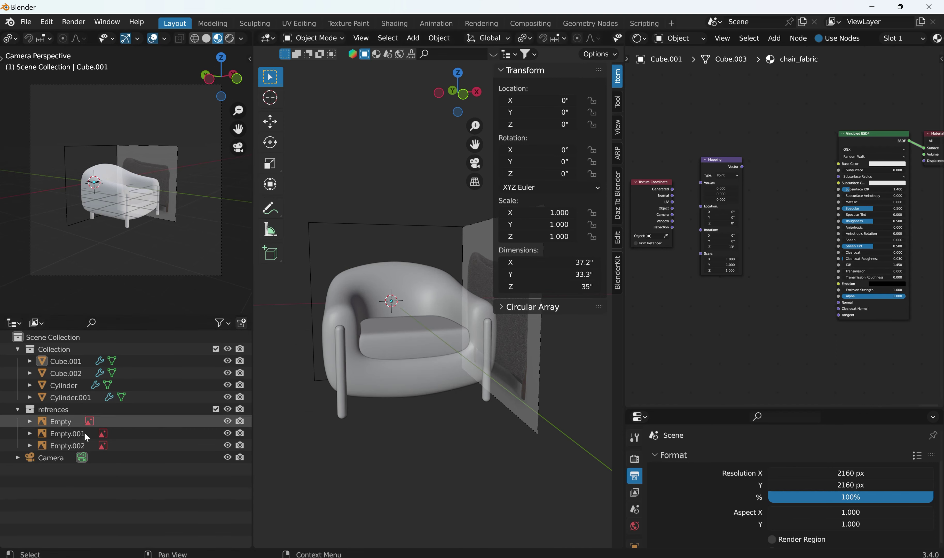
{"action": "left_click", "coordinate": [216, 409]}
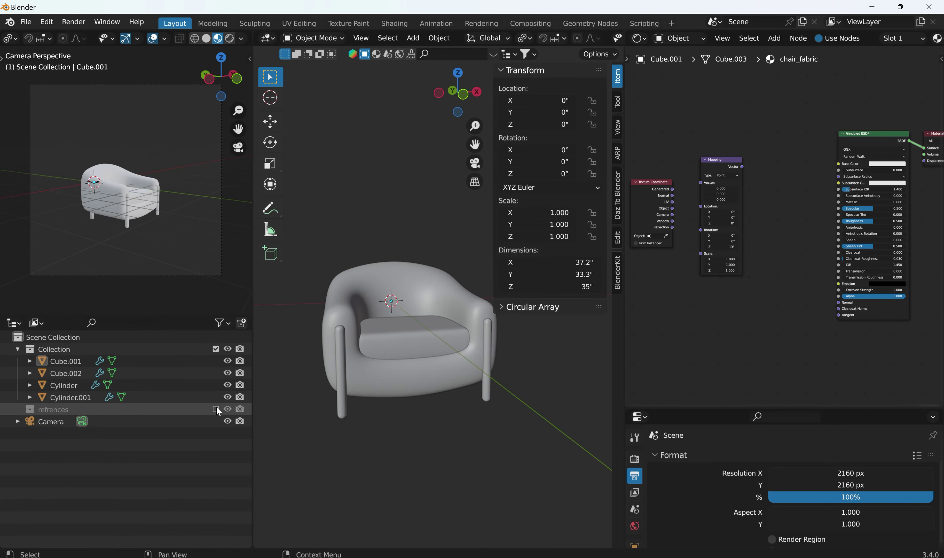
Turn off the overlays in the camera viewport and set its shading to Rendered
{"action": "scroll", "coordinate": [110, 215], "scroll_direction": "up", "scroll_amount": 1}
{"action": "scroll", "coordinate": [109, 216], "scroll_direction": "up", "scroll_amount": 3}
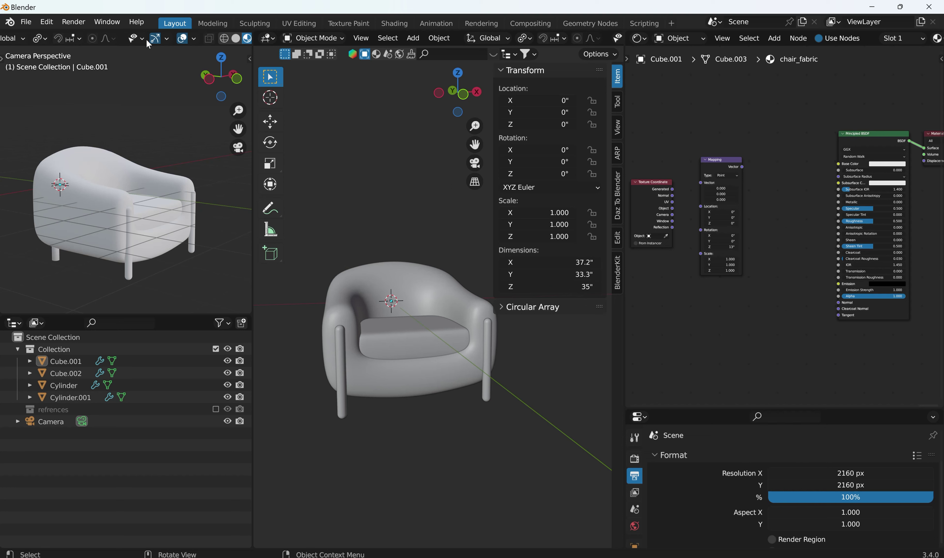
{"action": "left_click", "coordinate": [164, 38]}
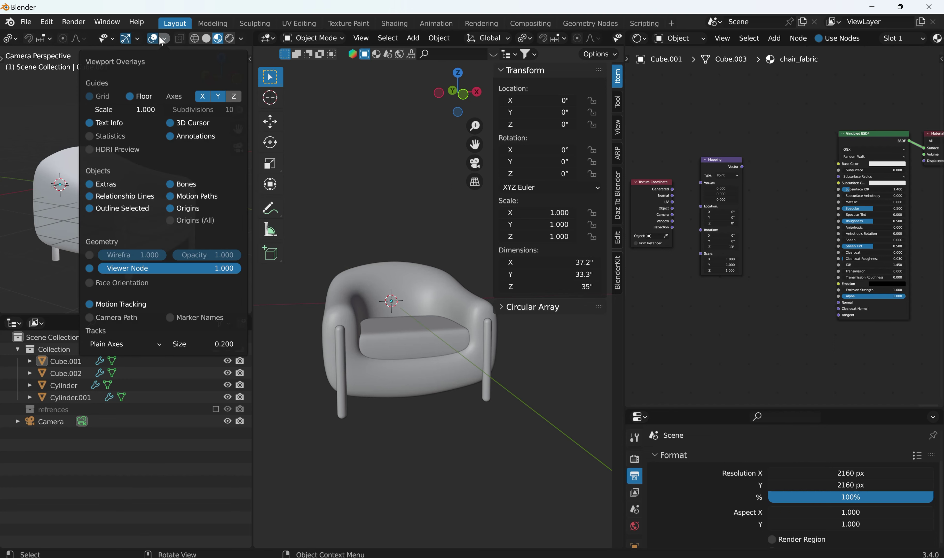
{"action": "left_click", "coordinate": [153, 38]}
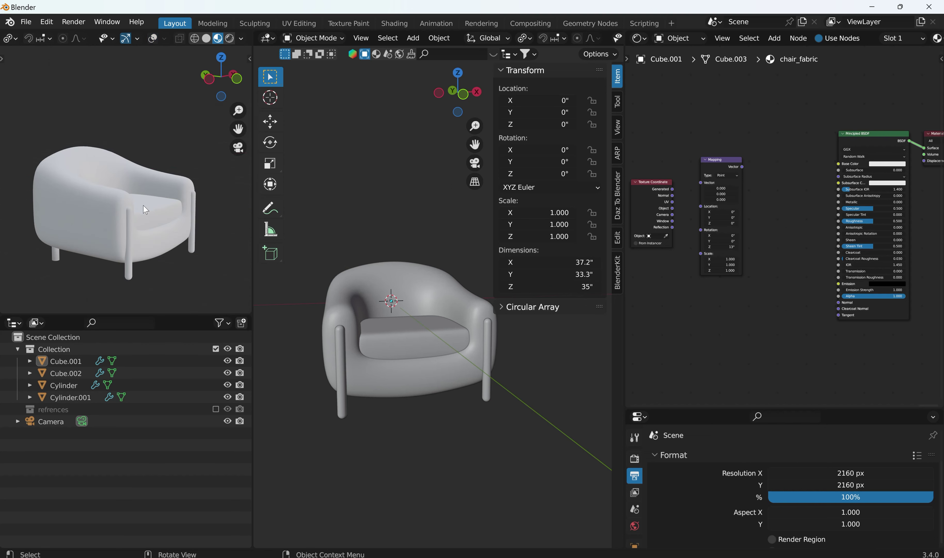
{"action": "key", "text": "z"}
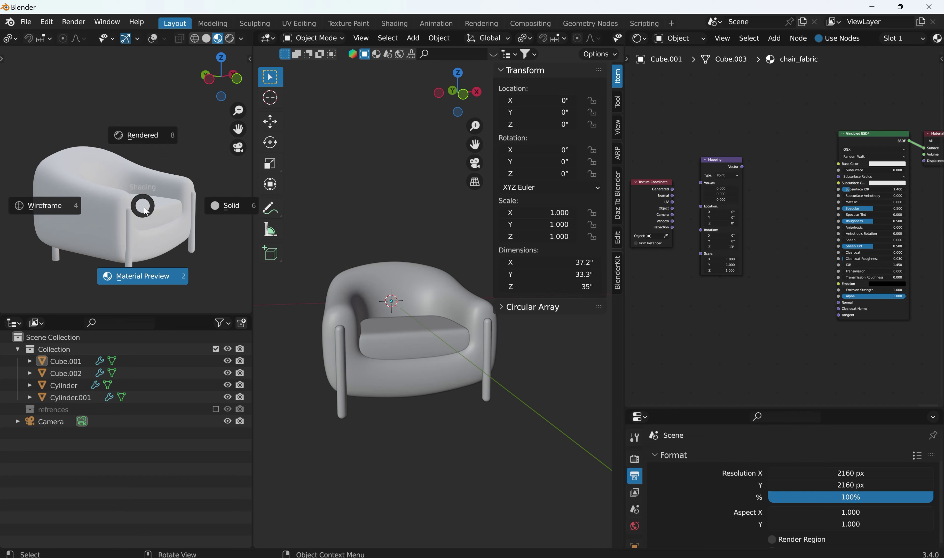
{"action": "left_click", "coordinate": [134, 135]}
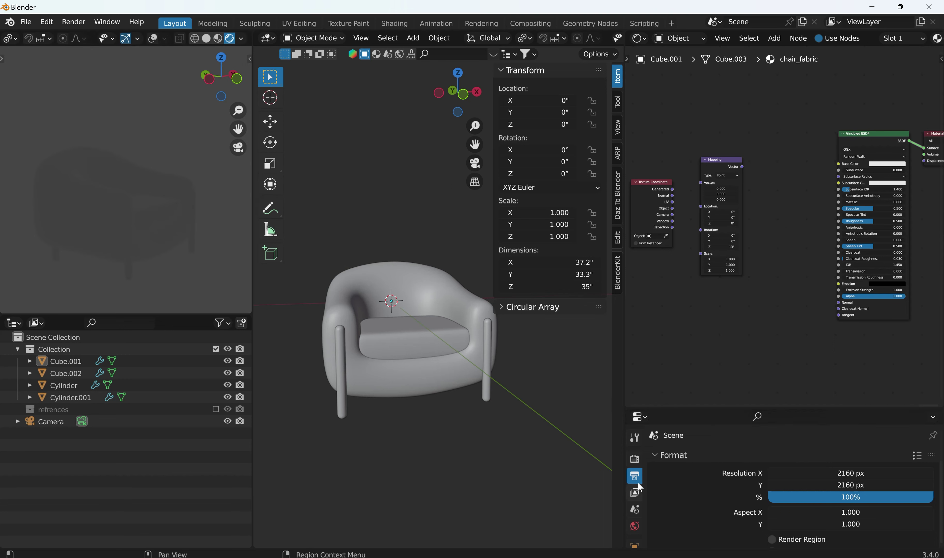
Switch the shader node editor from the chair_fabric object material to the World shader
{"action": "mouse_move", "coordinate": [684, 408]}
{"action": "left_mouse_down"}
{"action": "mouse_move", "coordinate": [685, 369]}
{"action": "mouse_move", "coordinate": [684, 407]}
{"action": "left_mouse_up"}
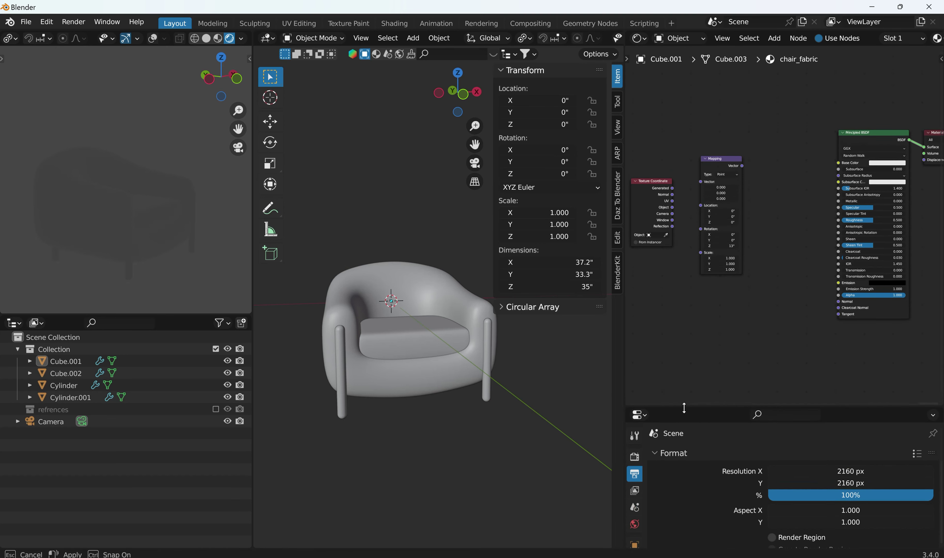
{"action": "left_click", "coordinate": [688, 38]}
{"action": "left_click", "coordinate": [681, 65]}
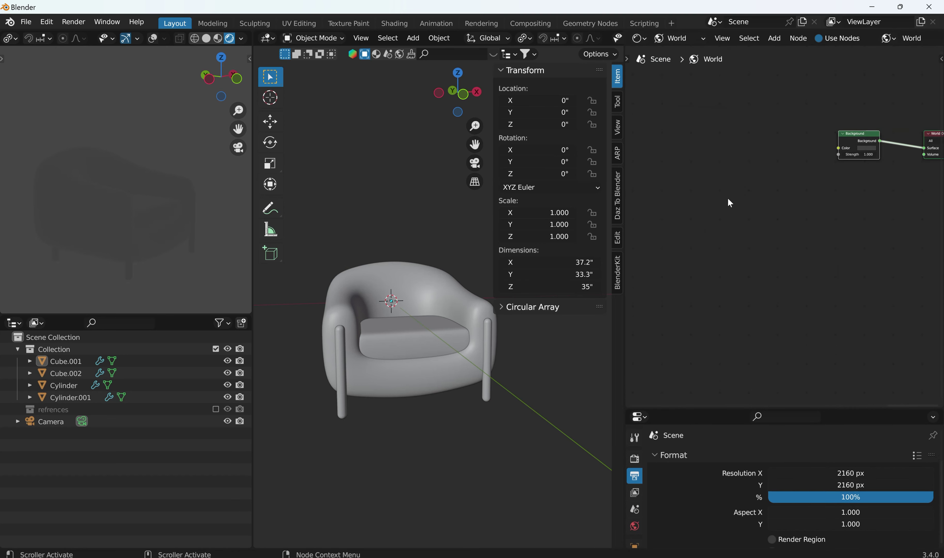
{"action": "middle_click_drag", "start_coordinate": [788, 227], "coordinate": [643, 341]}
{"action": "key", "text": "Home"}
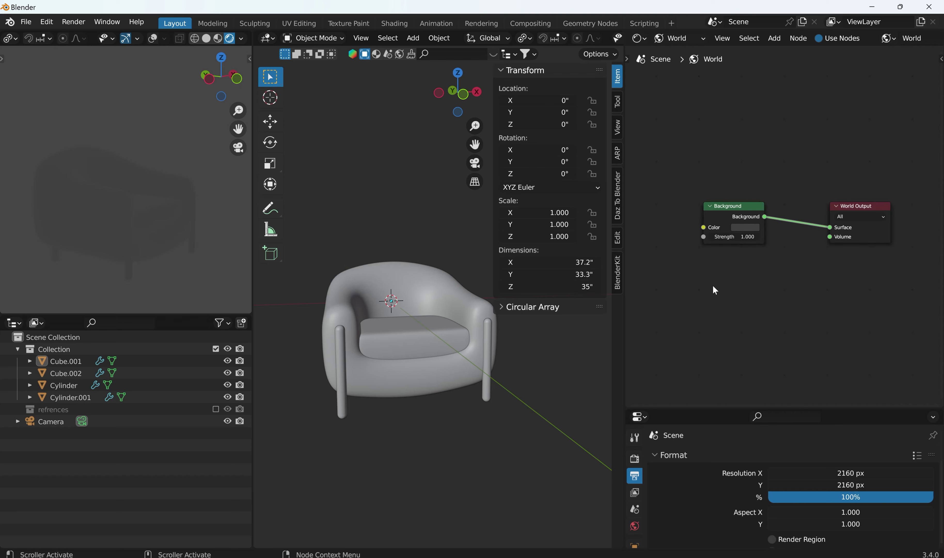
Add an Environment Texture node to the world shader and connect its Color output to the Background node's Color input
{"action": "key", "text": "shift+a"}
{"action": "left_click", "coordinate": [696, 292]}
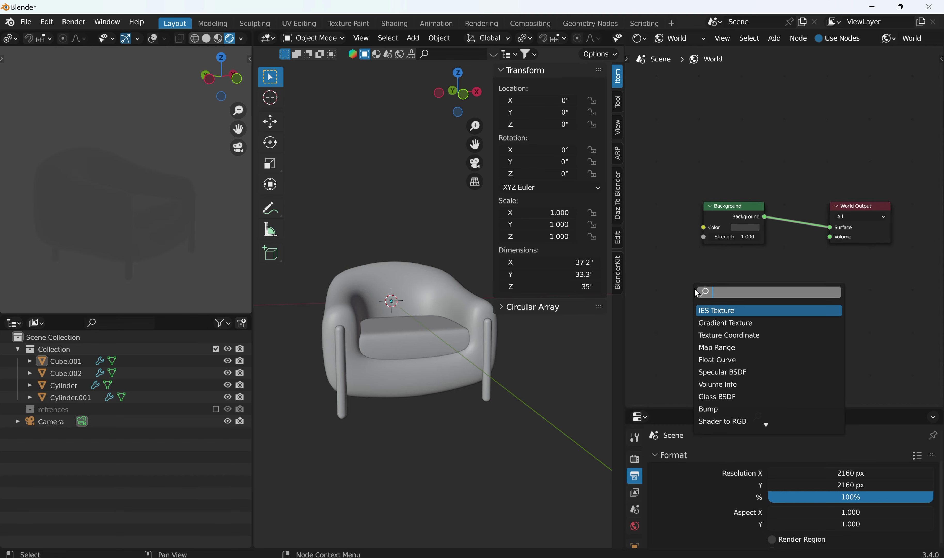
{"action": "type", "text": "en"}
{"action": "key", "text": "Return"}
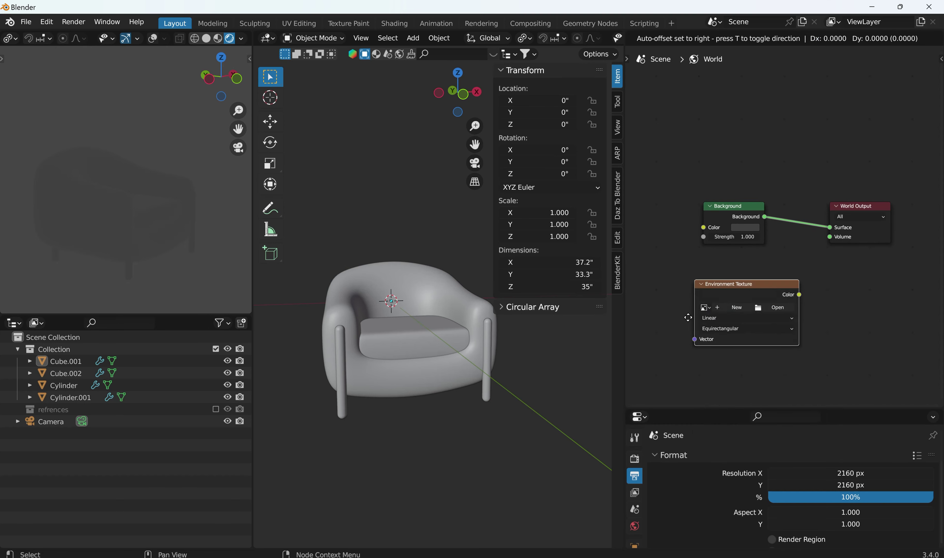
{"action": "left_click", "coordinate": [641, 322]}
{"action": "left_click_drag", "start_coordinate": [726, 207], "coordinate": [787, 138]}
{"action": "left_click_drag", "start_coordinate": [711, 288], "coordinate": [764, 158]}
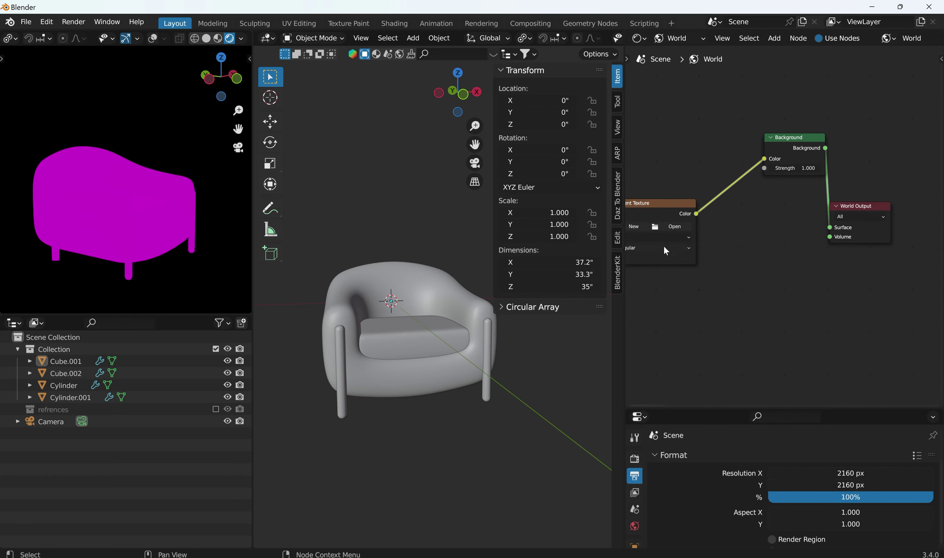
Load brown_photostudio_02_4k.exr from the Downloads folder into the Environment Texture node, filtering the files by "exr"
{"action": "left_click", "coordinate": [667, 226]}
{"action": "left_click", "coordinate": [208, 259]}
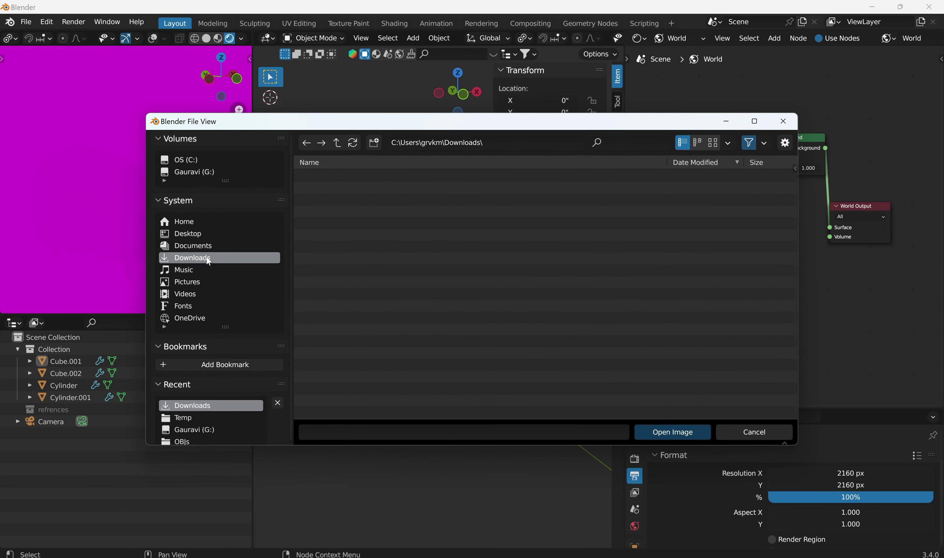
{"action": "type", "text": "exr"}
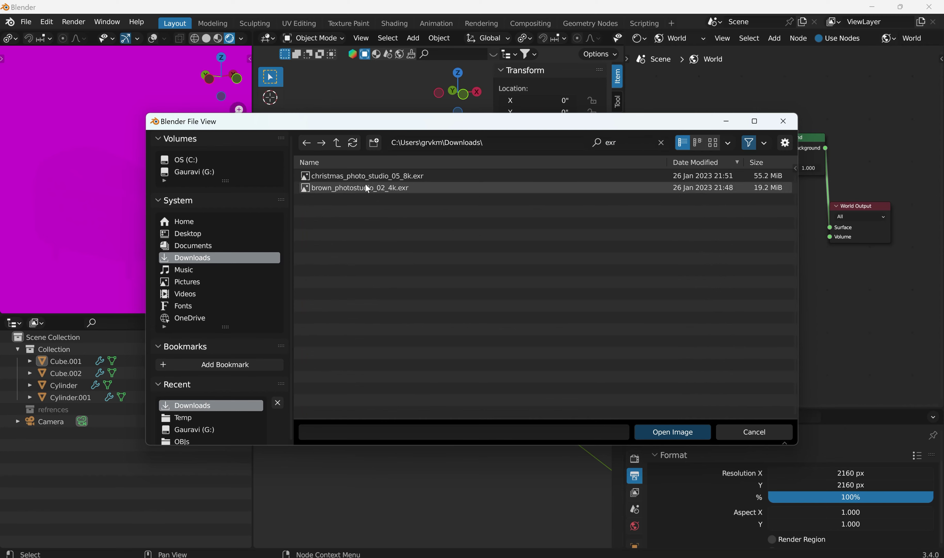
{"action": "double_click", "coordinate": [362, 186]}
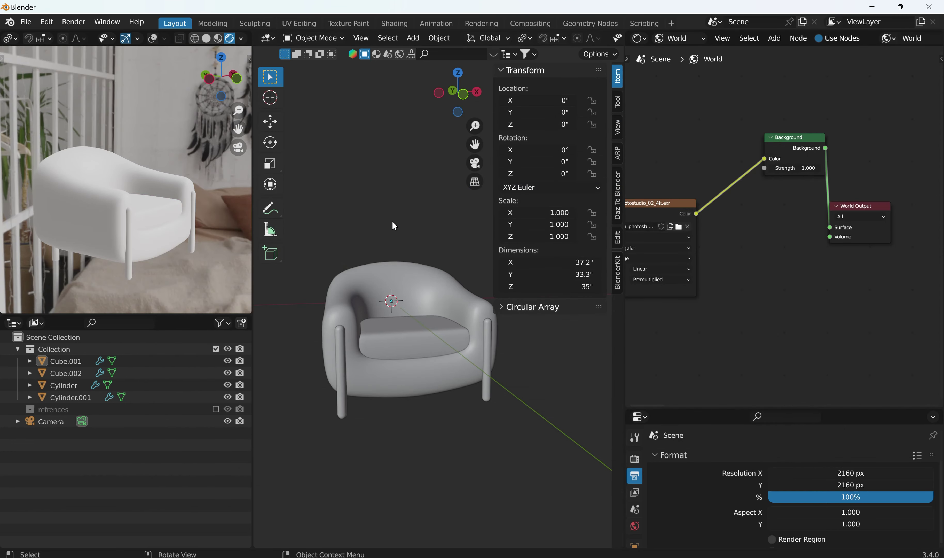
{"action": "scroll", "coordinate": [103, 211], "scroll_direction": "up", "scroll_amount": 2}
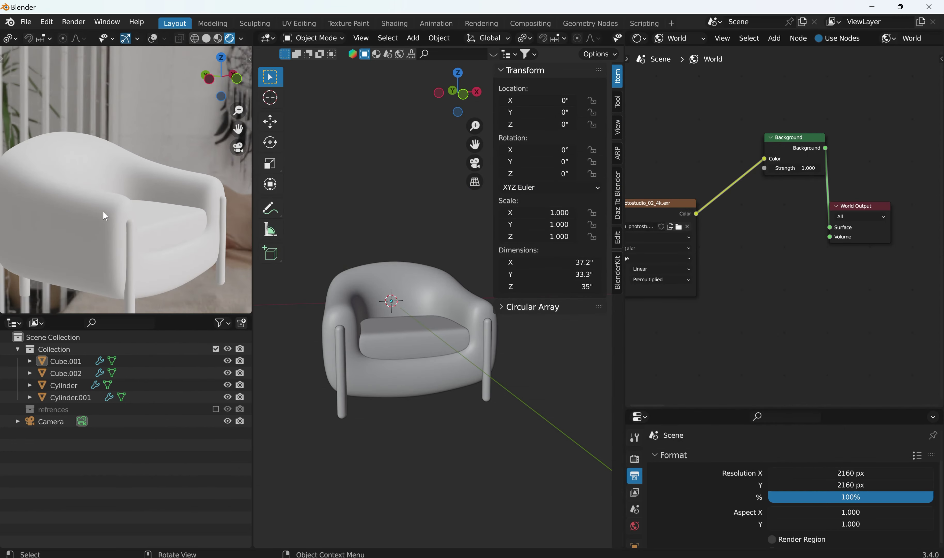
{"action": "scroll", "coordinate": [102, 211], "scroll_direction": "down", "scroll_amount": 1}
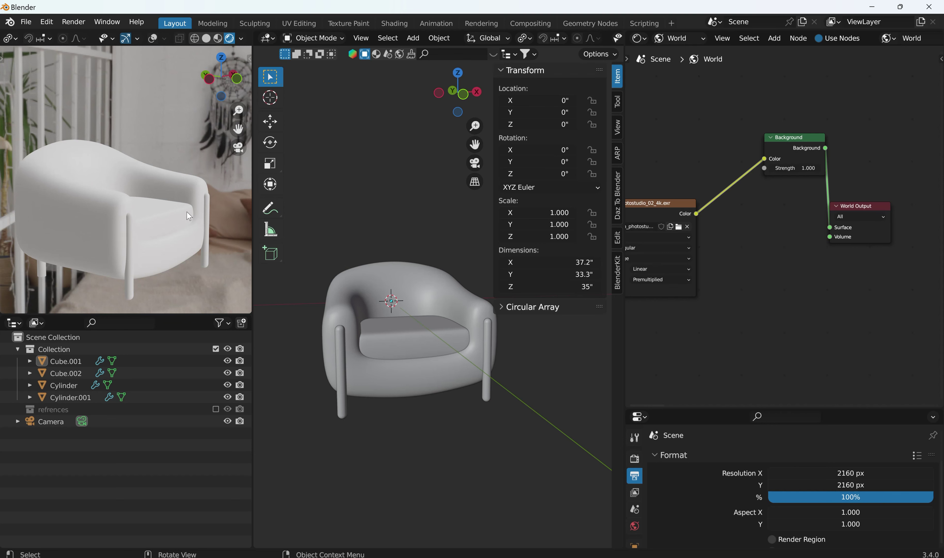
{"action": "scroll", "coordinate": [160, 203], "scroll_direction": "down", "scroll_amount": 5}
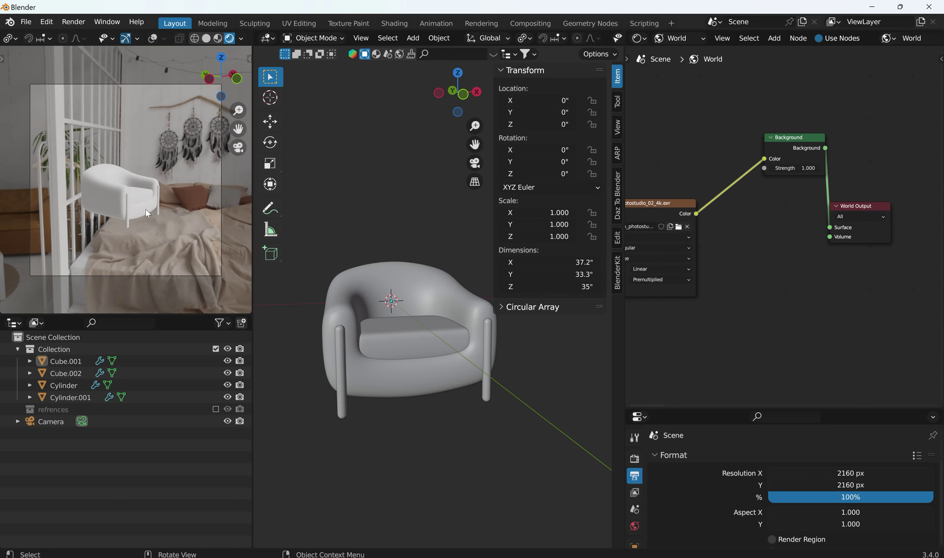
{"action": "scroll", "coordinate": [57, 180], "scroll_direction": "up", "scroll_amount": 5}
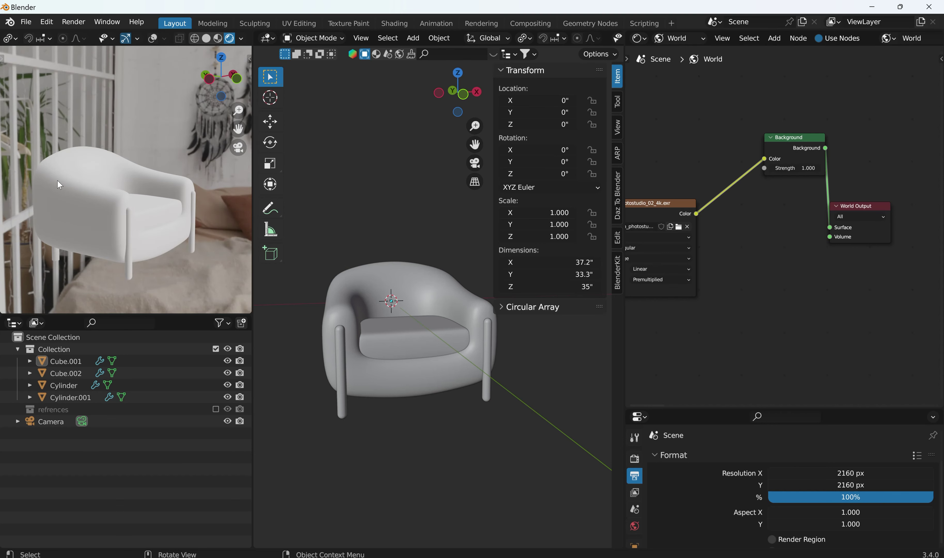
Select the chair body and switch the shader node editor back to its object material
{"action": "left_click", "coordinate": [346, 317]}
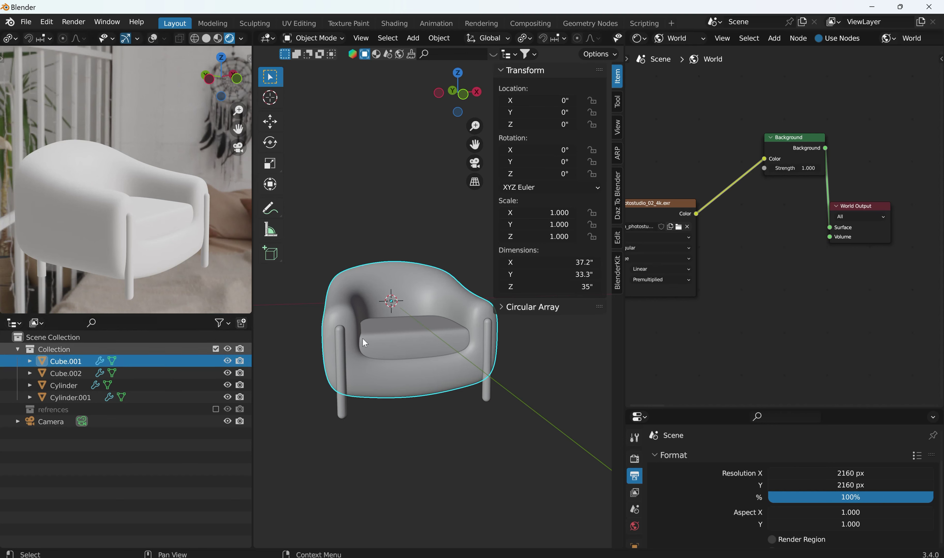
{"action": "scroll", "coordinate": [772, 219], "scroll_direction": "down", "scroll_amount": 2}
{"action": "left_click", "coordinate": [679, 41]}
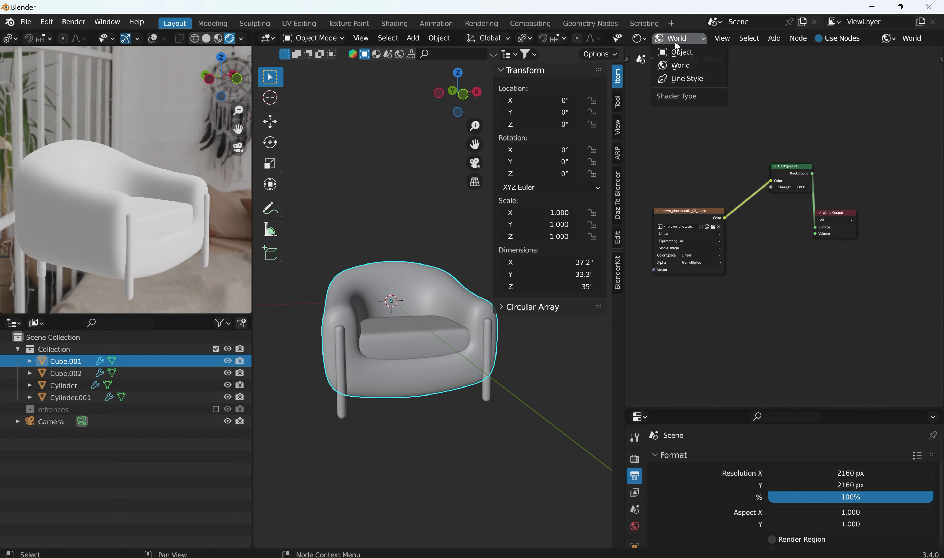
{"action": "left_click", "coordinate": [667, 57]}
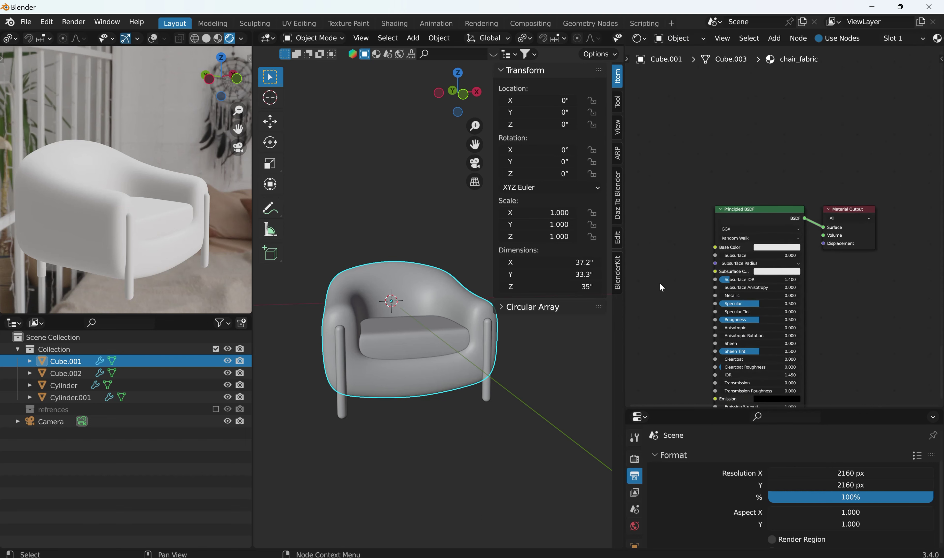
Add a ColorRamp node between the Mapping and Principled BSDF nodes of the chair_fabric material
{"action": "middle_click_drag", "start_coordinate": [659, 282], "coordinate": [781, 205]}
{"action": "scroll", "coordinate": [781, 207], "scroll_direction": "down", "scroll_amount": 3}
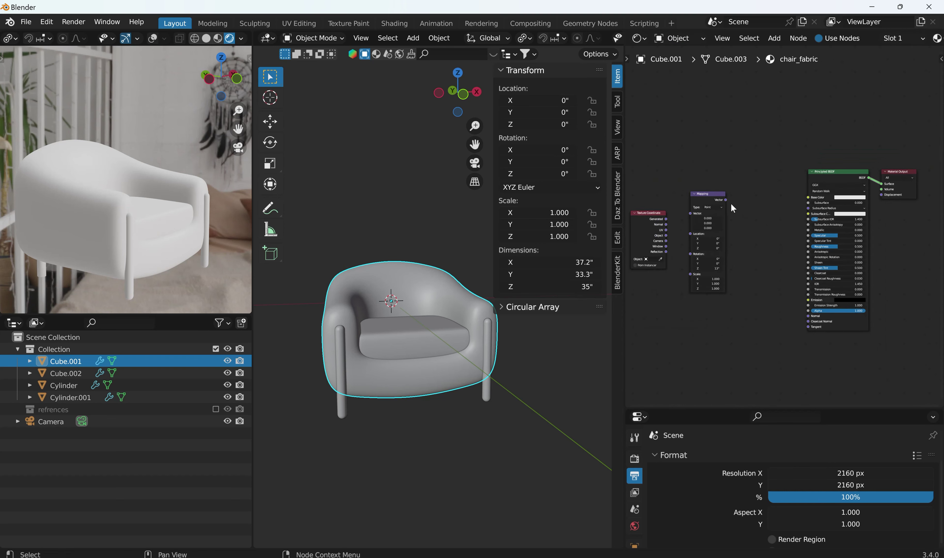
{"action": "scroll", "coordinate": [729, 209], "scroll_direction": "up", "scroll_amount": 2}
{"action": "middle_click_drag", "start_coordinate": [740, 206], "coordinate": [773, 216]}
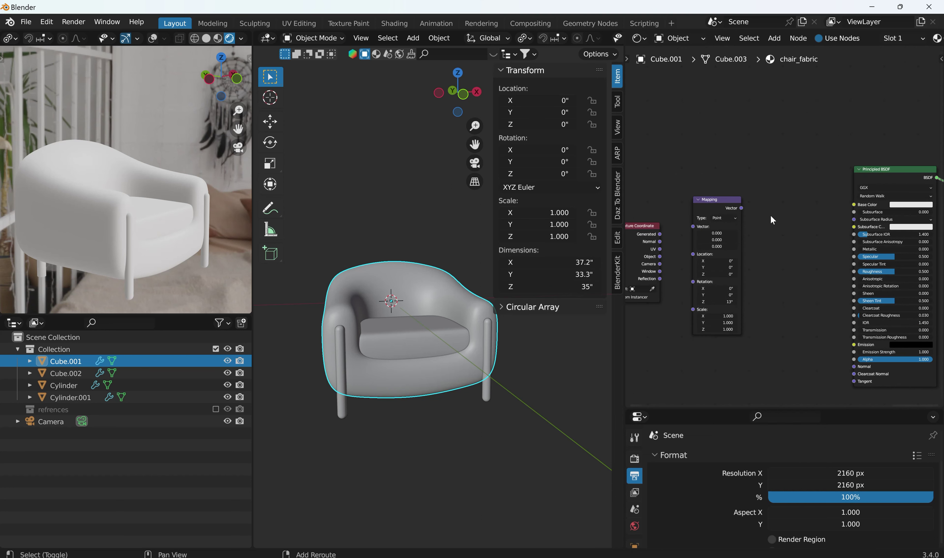
{"action": "key", "text": "shift+a"}
{"action": "left_click", "coordinate": [765, 213]}
{"action": "type", "text": "co"}
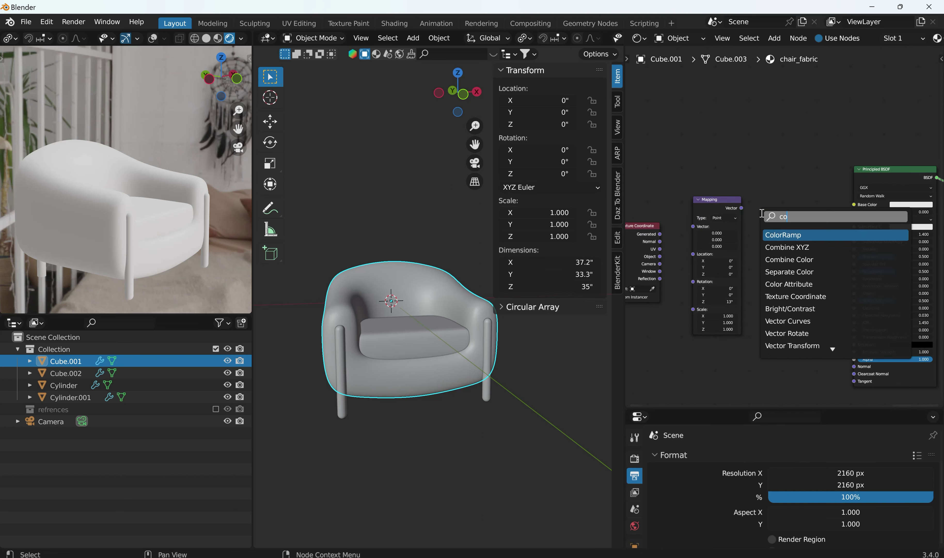
{"action": "type", "text": "lo"}
{"action": "key", "text": "Return"}
{"action": "left_click", "coordinate": [768, 190]}
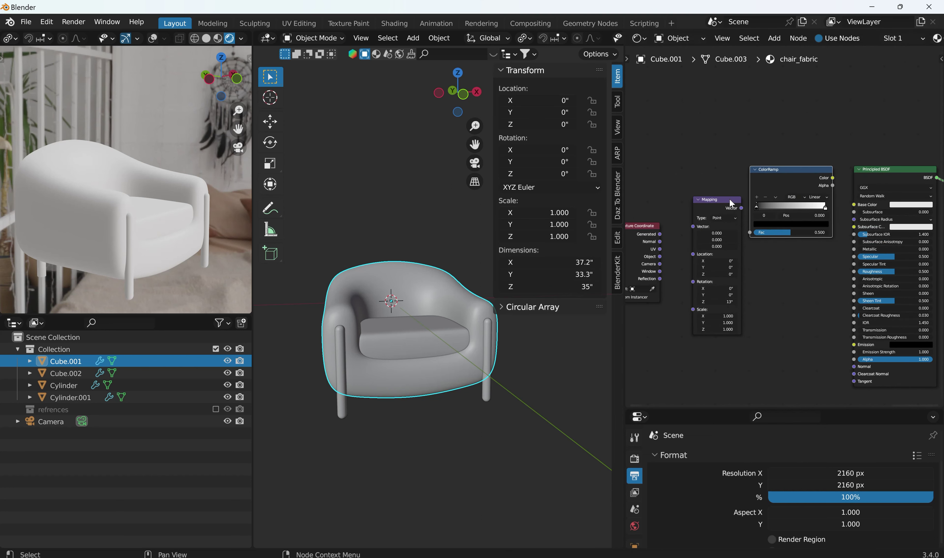
Rearrange the Texture Coordinate, Mapping and ColorRamp nodes side by side, leaving room before the Principled BSDF node
{"action": "left_click_drag", "start_coordinate": [731, 203], "coordinate": [702, 172]}
{"action": "scroll", "coordinate": [701, 173], "scroll_direction": "down", "scroll_amount": 2}
{"action": "left_click_drag", "start_coordinate": [713, 230], "coordinate": [648, 180]}
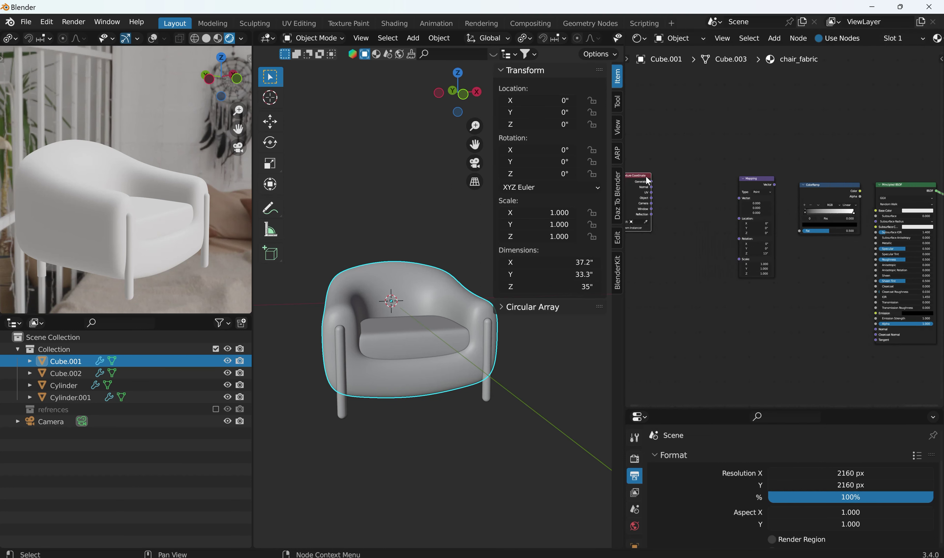
{"action": "left_click_drag", "start_coordinate": [748, 179], "coordinate": [679, 178]}
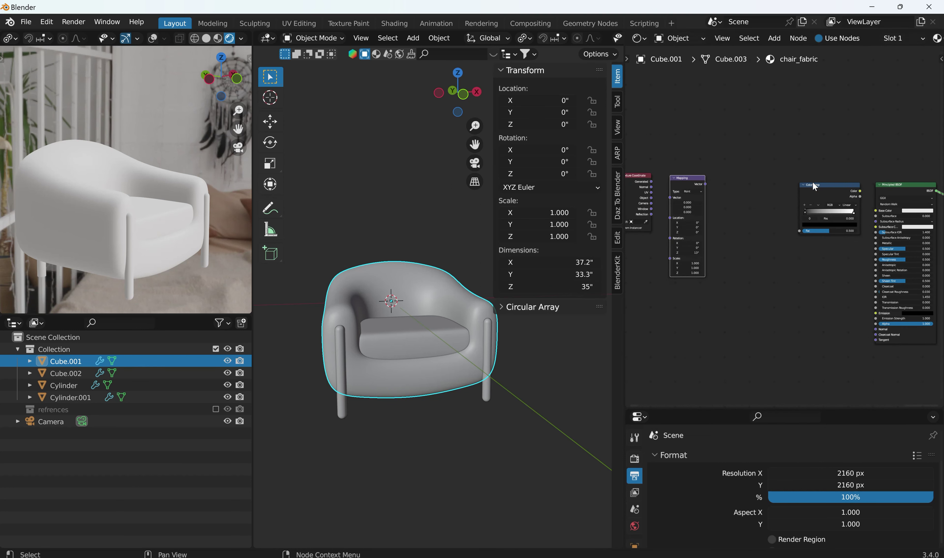
{"action": "left_click_drag", "start_coordinate": [814, 186], "coordinate": [726, 176]}
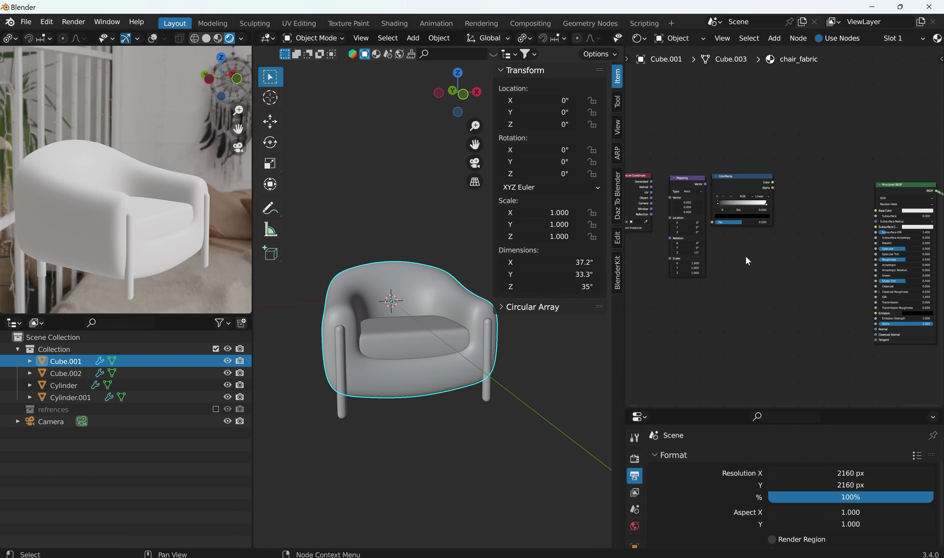
Add a Wave Texture node between the ColorRamp and Principled BSDF nodes
{"action": "key", "text": "shift+a"}
{"action": "left_click", "coordinate": [746, 257]}
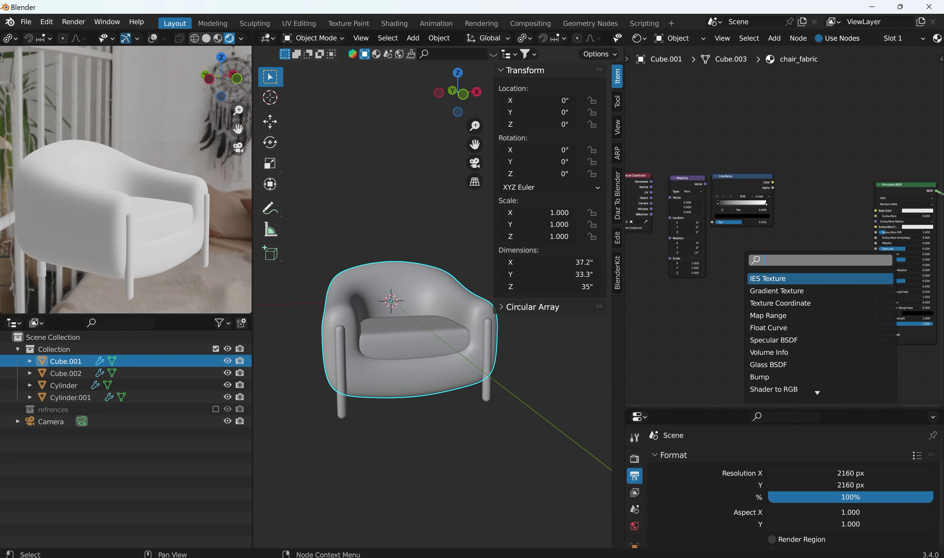
{"action": "type", "text": "w"}
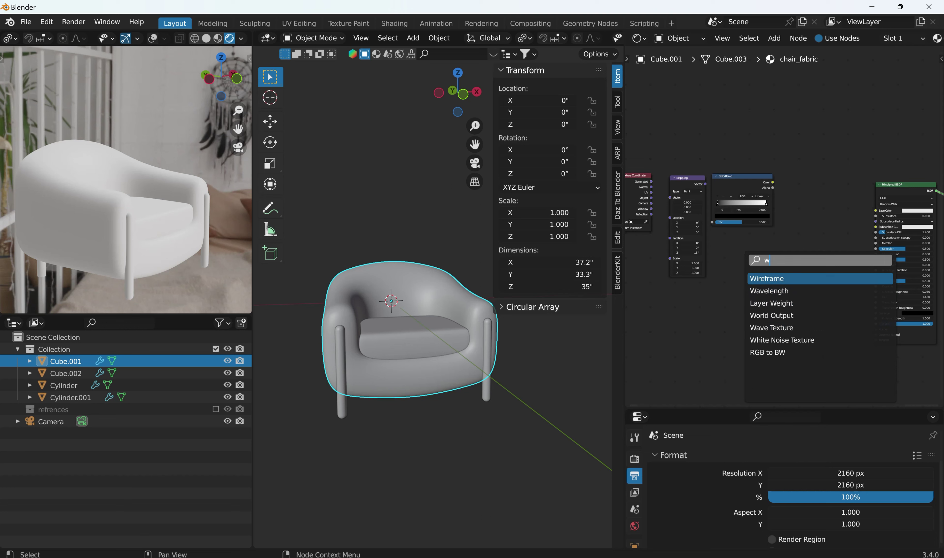
{"action": "left_click", "coordinate": [773, 326]}
{"action": "left_click", "coordinate": [824, 268]}
{"action": "scroll", "coordinate": [823, 269], "scroll_direction": "up", "scroll_amount": 2}
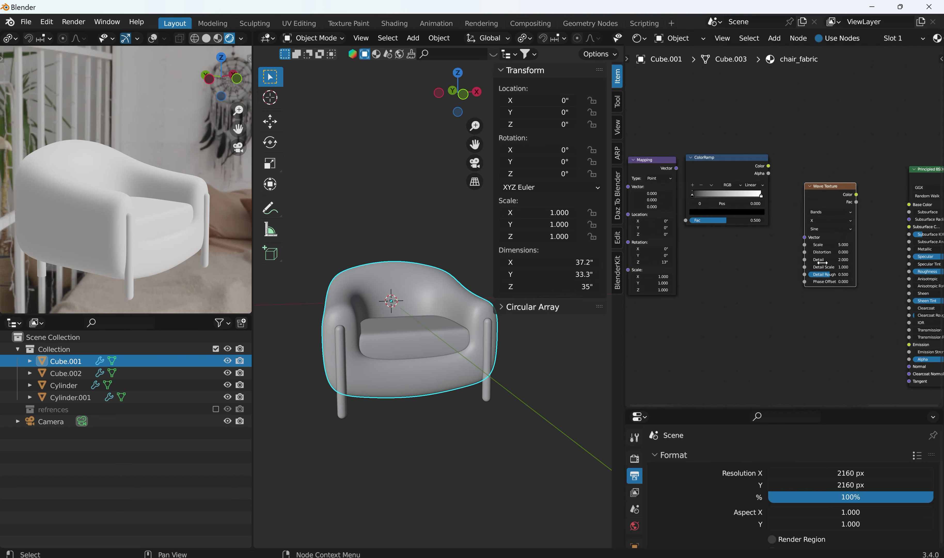
Connect the Wave Texture's Color output to the Base Color input of the Principled BSDF
{"action": "middle_click_drag", "start_coordinate": [823, 269], "coordinate": [752, 299]}
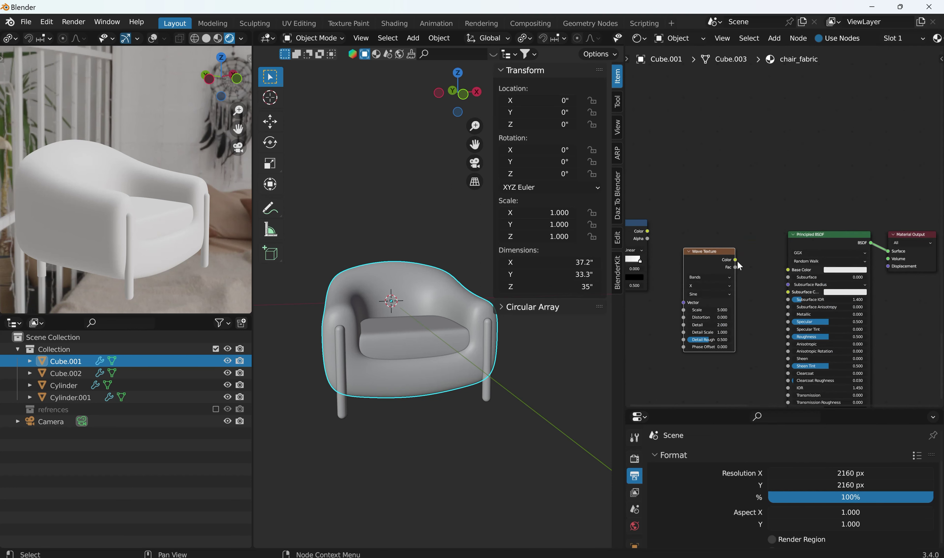
{"action": "left_click_drag", "start_coordinate": [735, 259], "coordinate": [788, 269]}
{"action": "middle_click_drag", "start_coordinate": [689, 297], "coordinate": [805, 280]}
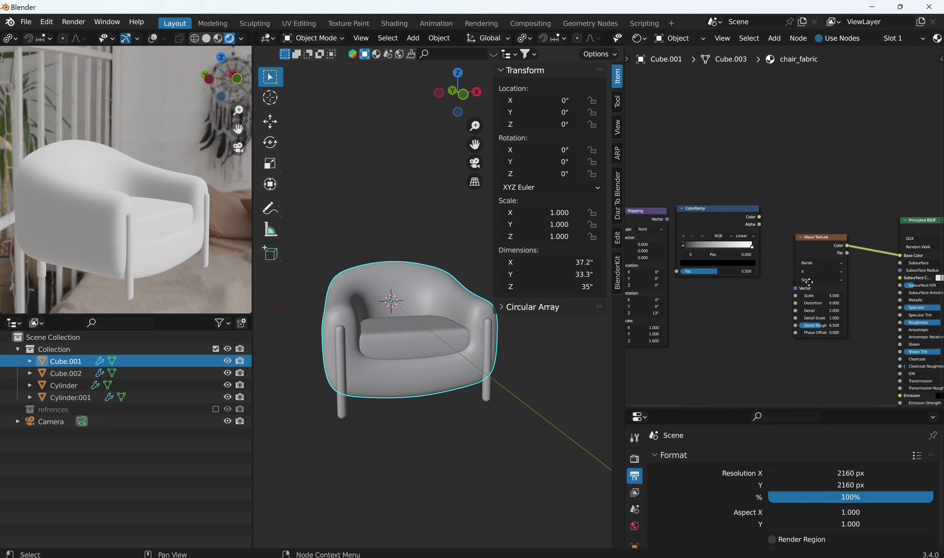
{"action": "scroll", "coordinate": [701, 266], "scroll_direction": "up", "scroll_amount": 1}
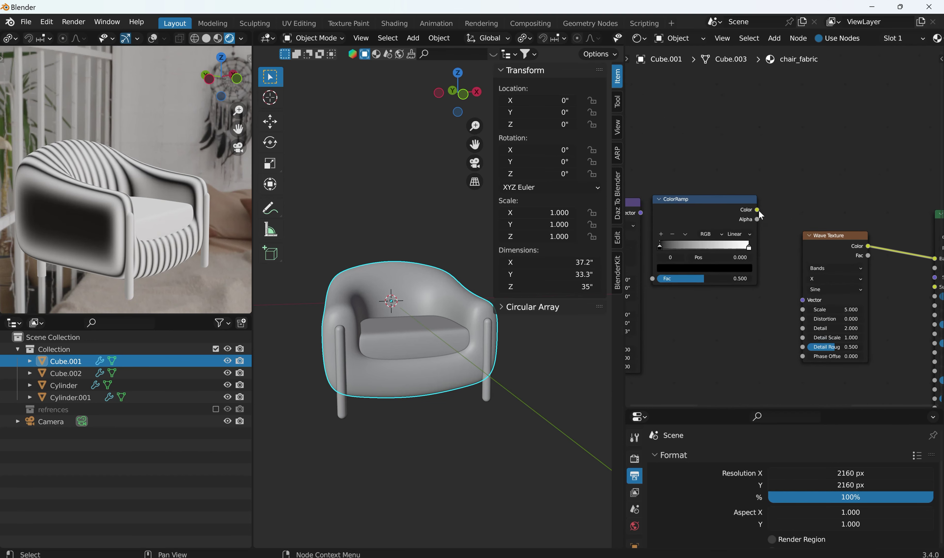
{"action": "left_click_drag", "start_coordinate": [757, 210], "coordinate": [768, 226]}
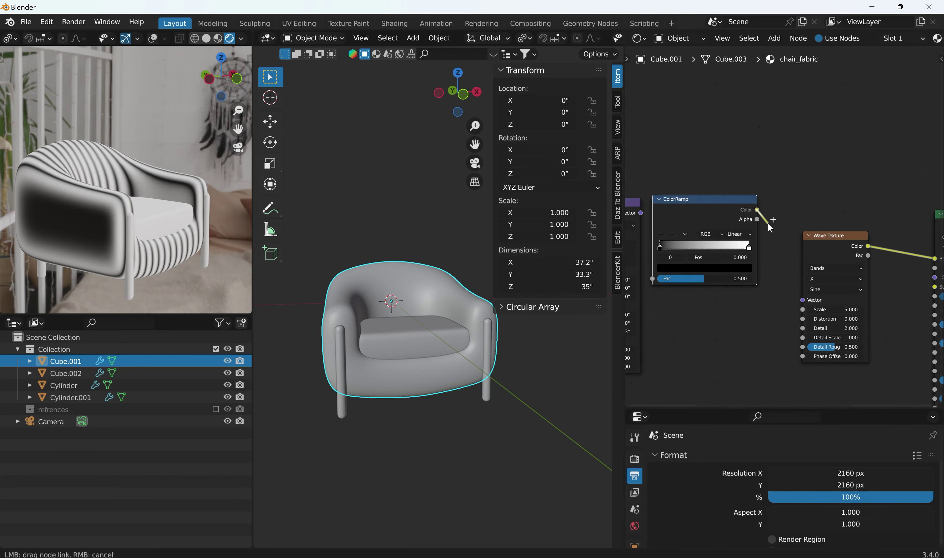
{"action": "left_click_drag", "start_coordinate": [768, 223], "coordinate": [768, 223]}
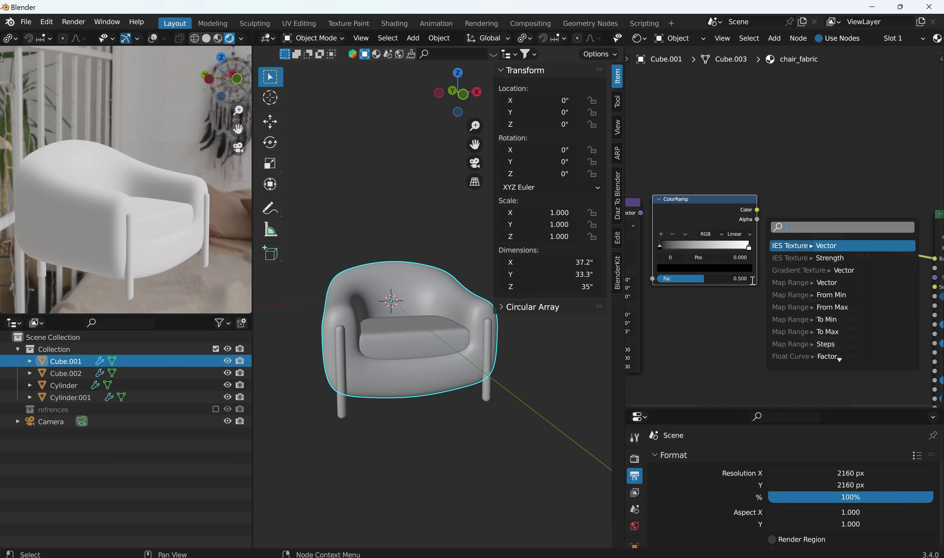
{"action": "key", "text": "Escape"}
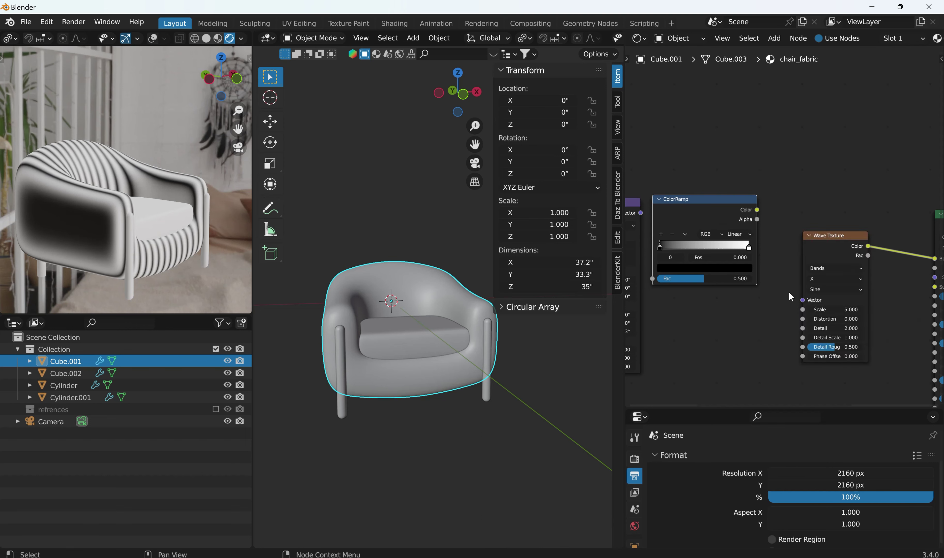
Set the Distortion of the Wave Texture node to -0.200
{"action": "scroll", "coordinate": [789, 297], "scroll_direction": "up", "scroll_amount": 1}
{"action": "middle_click_drag", "start_coordinate": [789, 337], "coordinate": [820, 280]}
{"action": "scroll", "coordinate": [821, 274], "scroll_direction": "down", "scroll_amount": 1, "text": "ctrl"}
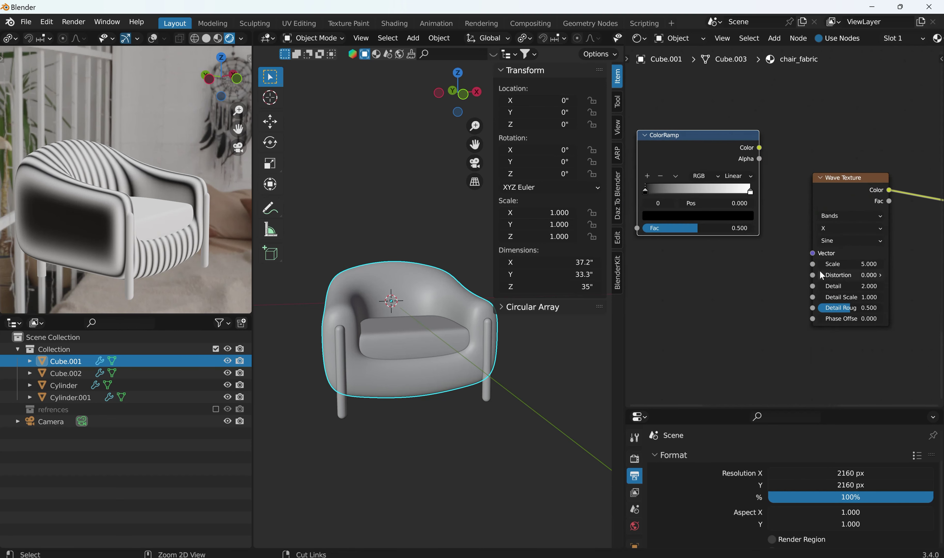
{"action": "scroll", "coordinate": [820, 273], "scroll_direction": "down", "scroll_amount": 2, "text": "ctrl"}
{"action": "scroll", "coordinate": [802, 274], "scroll_direction": "up", "scroll_amount": 1}
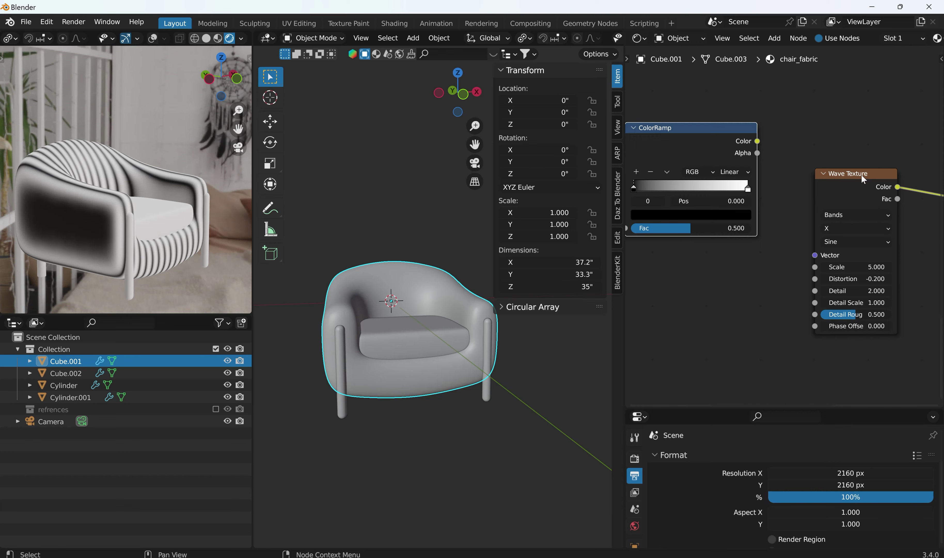
{"action": "scroll", "coordinate": [835, 203], "scroll_direction": "down", "scroll_amount": 2}
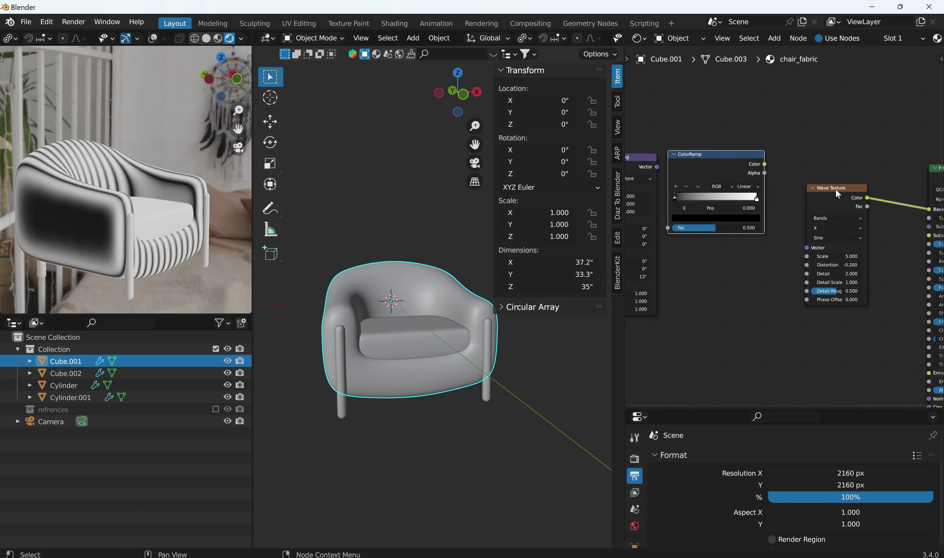
Place the Wave Texture node before the ColorRamp and connect its Fac output to the ColorRamp's Fac input
{"action": "left_click_drag", "start_coordinate": [837, 187], "coordinate": [710, 282]}
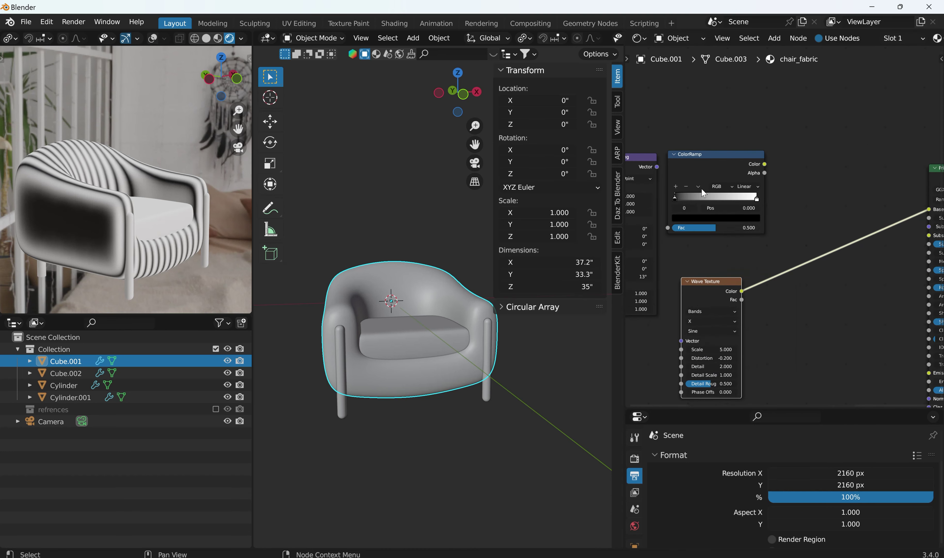
{"action": "left_click_drag", "start_coordinate": [727, 158], "coordinate": [799, 146]}
{"action": "left_click_drag", "start_coordinate": [742, 299], "coordinate": [742, 217]}
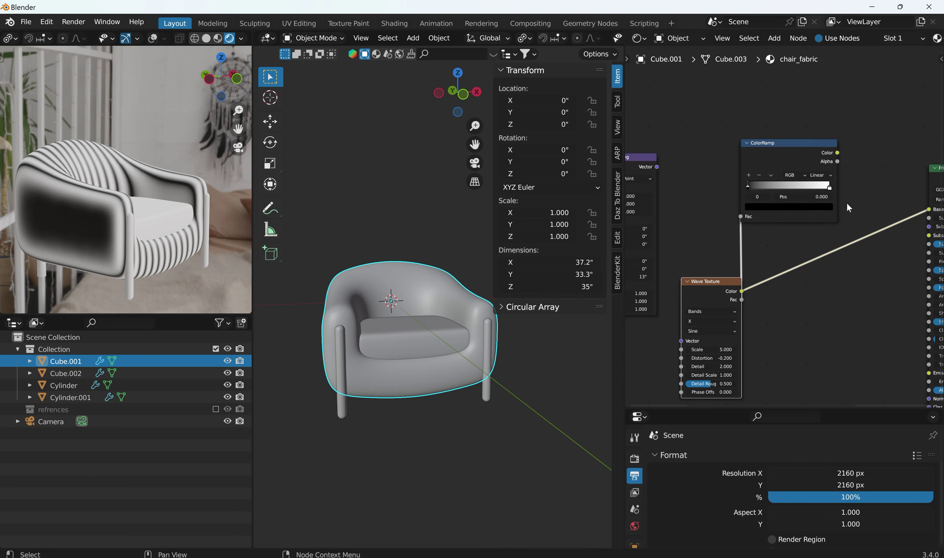
Widen the node editor and connect the ColorRamp's Color output to the Principled BSDF's Base Color input
{"action": "left_click_drag", "start_coordinate": [837, 152], "coordinate": [750, 226]}
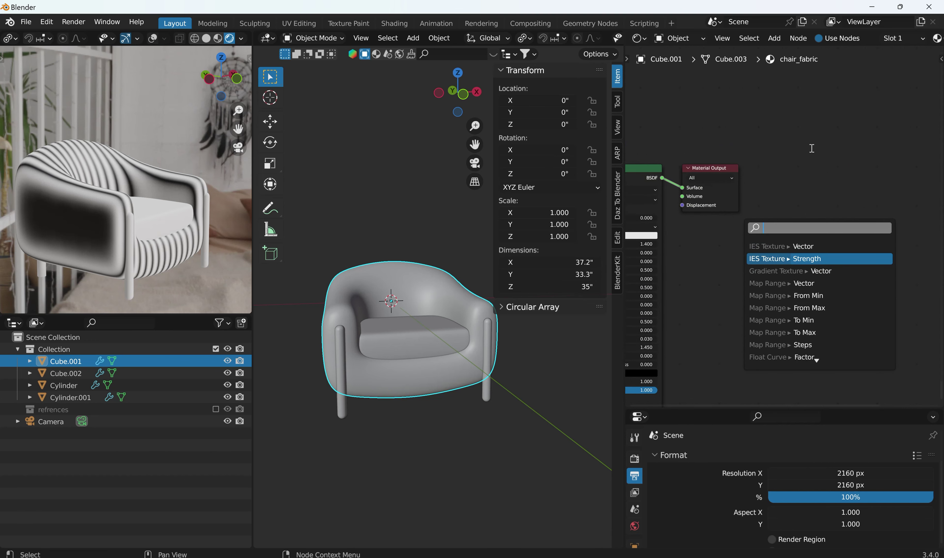
{"action": "key", "text": "Escape"}
{"action": "scroll", "coordinate": [730, 233], "scroll_direction": "down", "scroll_amount": 1}
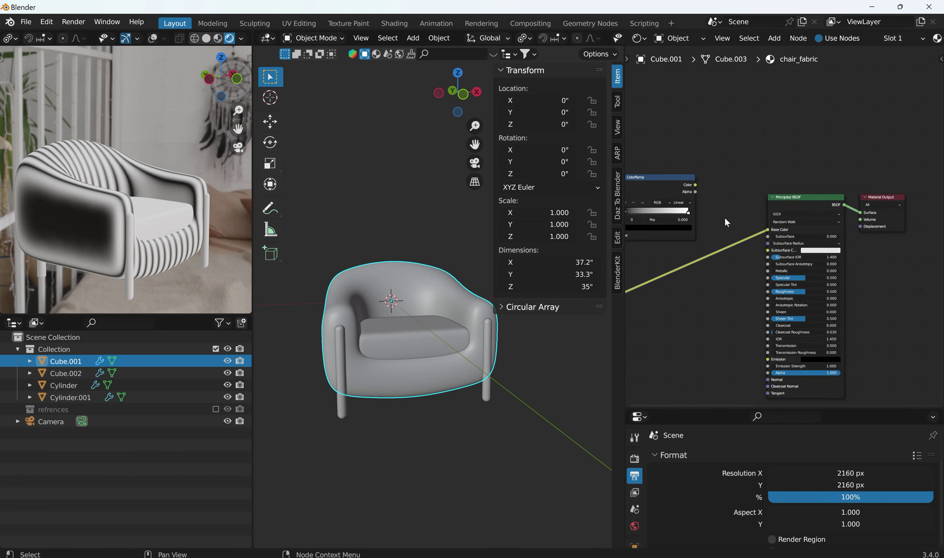
{"action": "left_click_drag", "start_coordinate": [622, 260], "coordinate": [488, 248]}
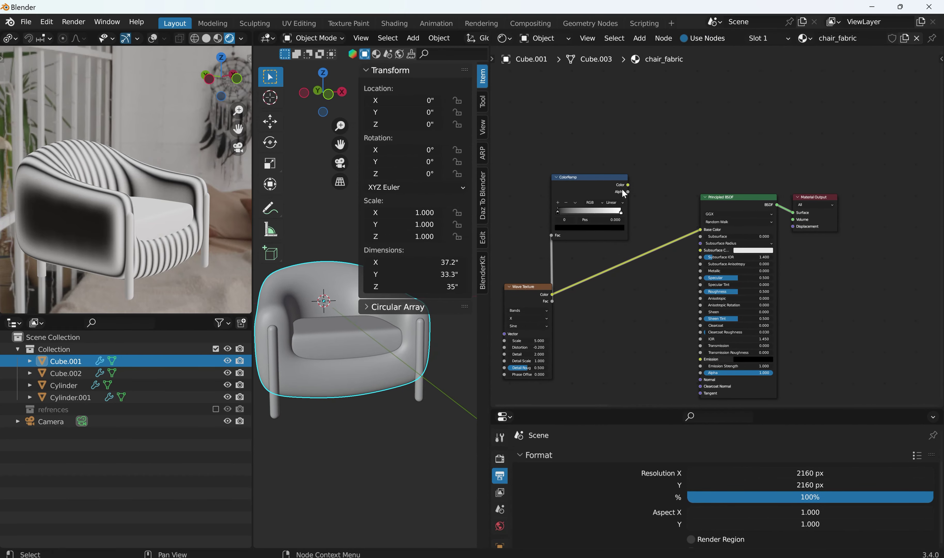
{"action": "left_click_drag", "start_coordinate": [628, 185], "coordinate": [703, 228]}
Position the Wave Texture between the Mapping and ColorRamp nodes and connect the Mapping's Vector output to its Vector input
{"action": "middle_click_drag", "start_coordinate": [591, 269], "coordinate": [785, 257]}
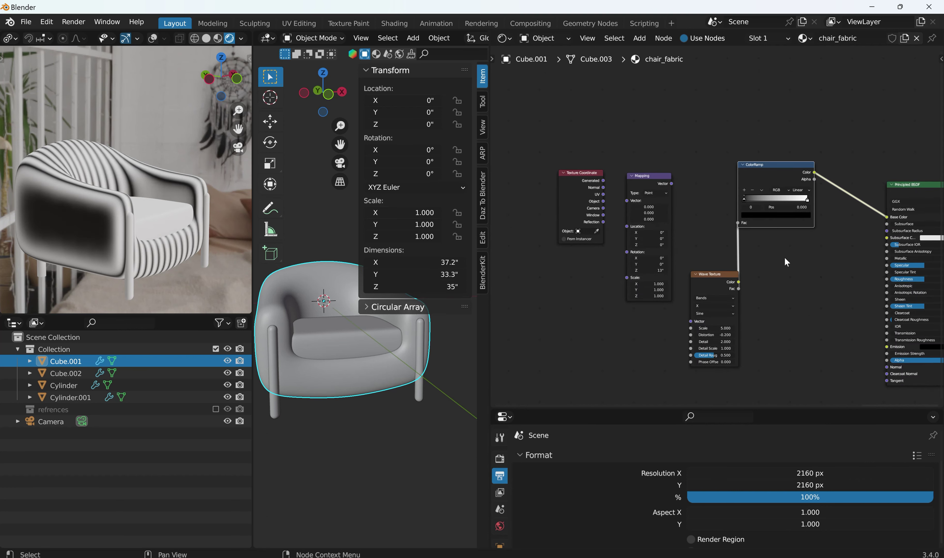
{"action": "scroll", "coordinate": [784, 257], "scroll_direction": "up", "scroll_amount": 2}
{"action": "left_click_drag", "start_coordinate": [707, 287], "coordinate": [701, 206]}
{"action": "left_click_drag", "start_coordinate": [627, 162], "coordinate": [678, 265]}
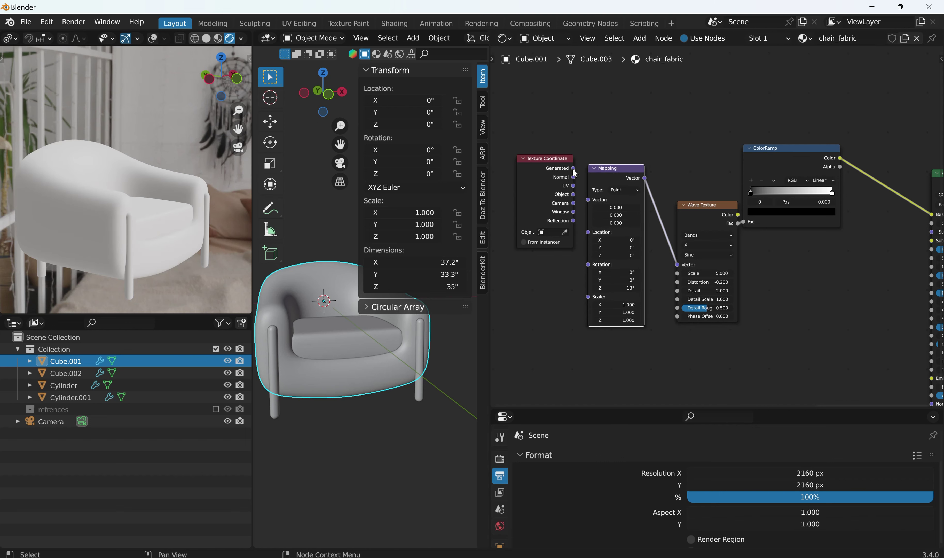
Move the Mapping node clear of its neighbours and connect the Texture Coordinate's Generated output to its Vector input
{"action": "left_click_drag", "start_coordinate": [573, 168], "coordinate": [809, 192]}
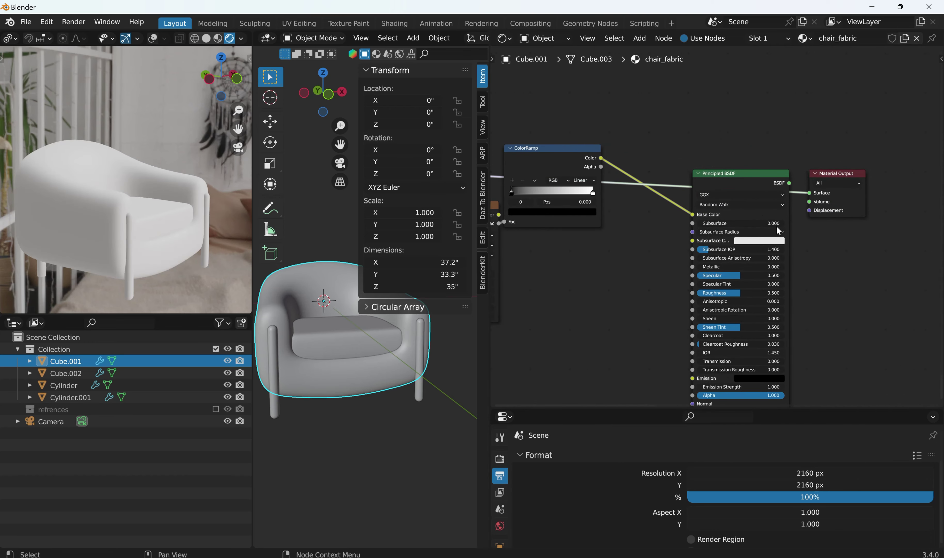
{"action": "scroll", "coordinate": [569, 273], "scroll_direction": "down", "scroll_amount": 1}
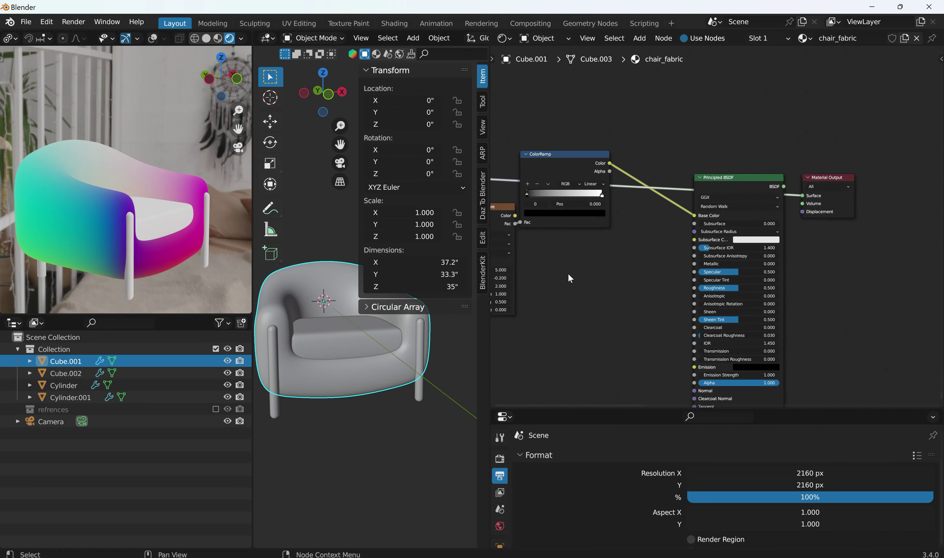
{"action": "scroll", "coordinate": [568, 273], "scroll_direction": "down", "scroll_amount": 3}
{"action": "middle_click_drag", "start_coordinate": [568, 274], "coordinate": [720, 289]}
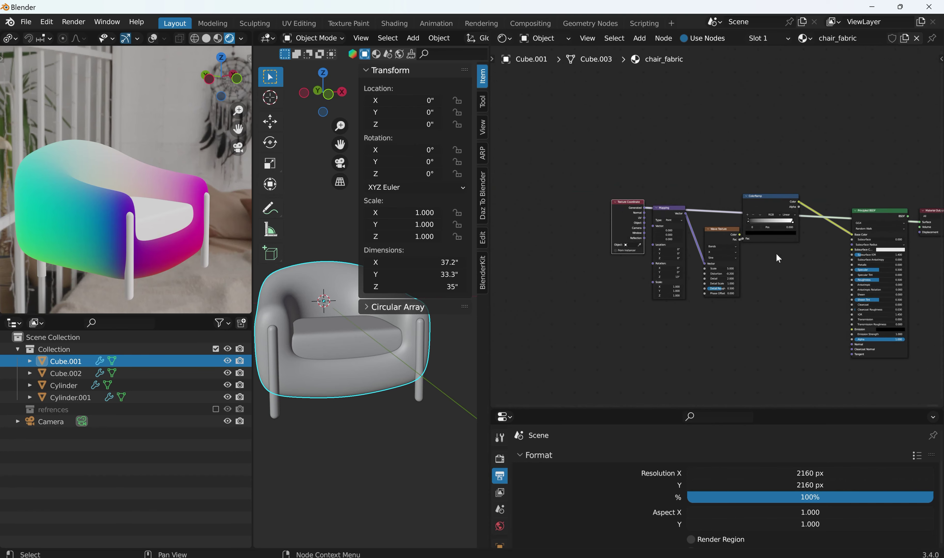
{"action": "scroll", "coordinate": [749, 242], "scroll_direction": "up", "scroll_amount": 2}
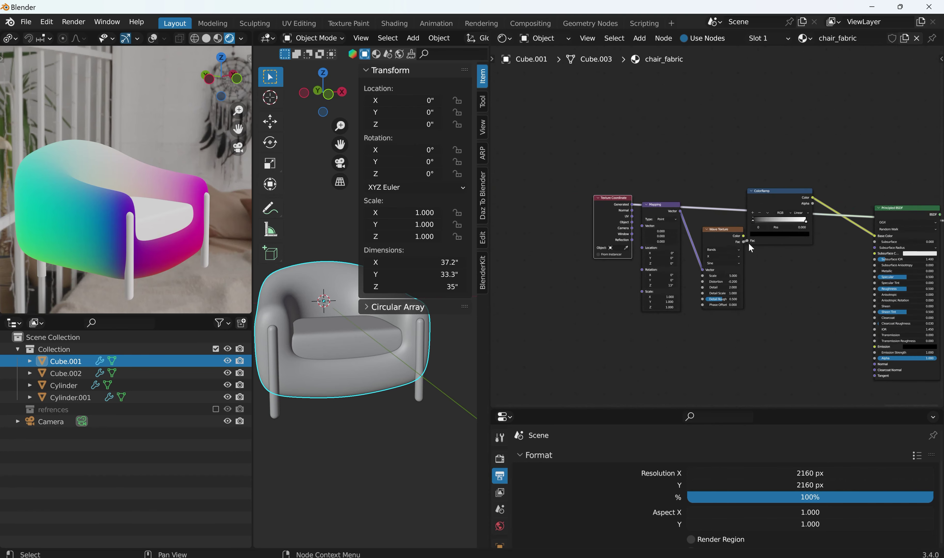
{"action": "left_click_drag", "start_coordinate": [643, 206], "coordinate": [658, 177]}
{"action": "scroll", "coordinate": [607, 207], "scroll_direction": "up", "scroll_amount": 1}
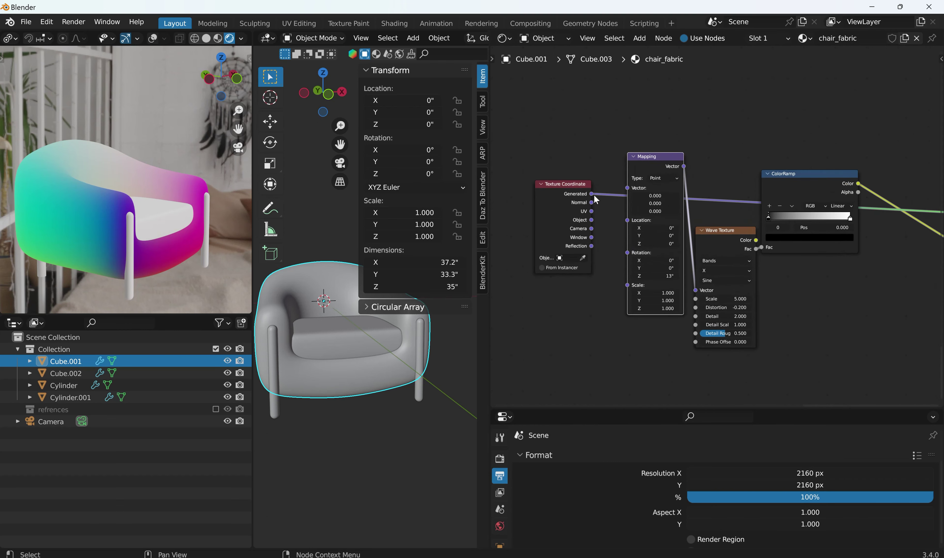
{"action": "left_click_drag", "start_coordinate": [592, 194], "coordinate": [628, 186]}
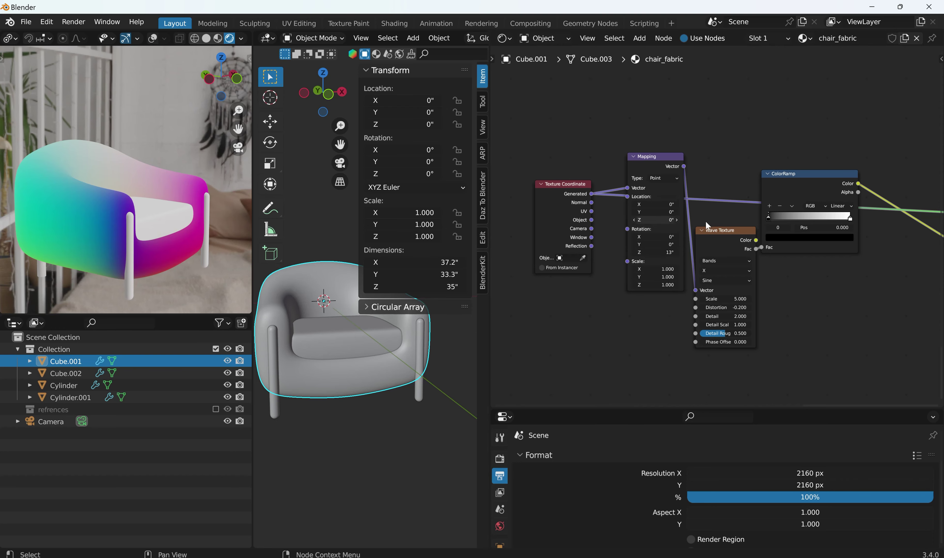
Reconnect the Principled BSDF's BSDF output to the Surface input of the Material Output
{"action": "middle_click_drag", "start_coordinate": [705, 221], "coordinate": [437, 251]}
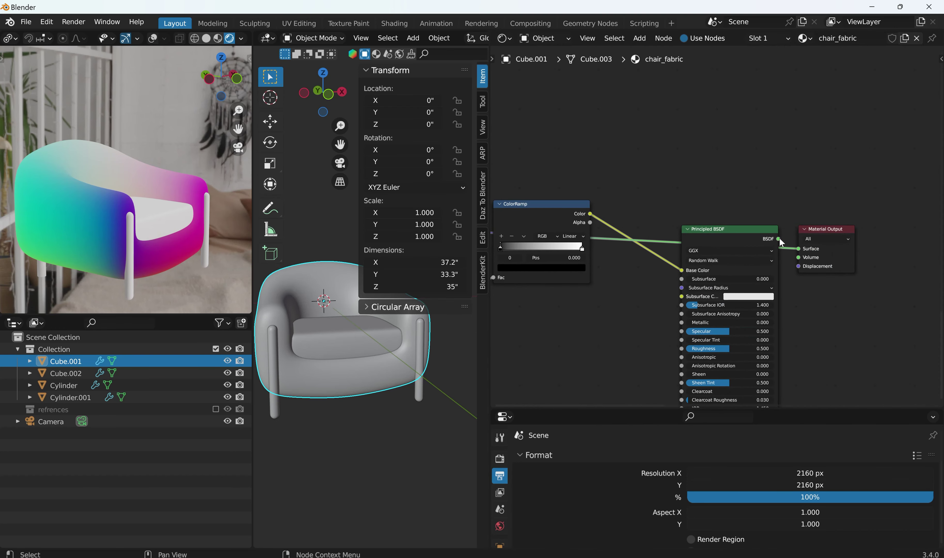
{"action": "left_click_drag", "start_coordinate": [779, 238], "coordinate": [800, 249]}
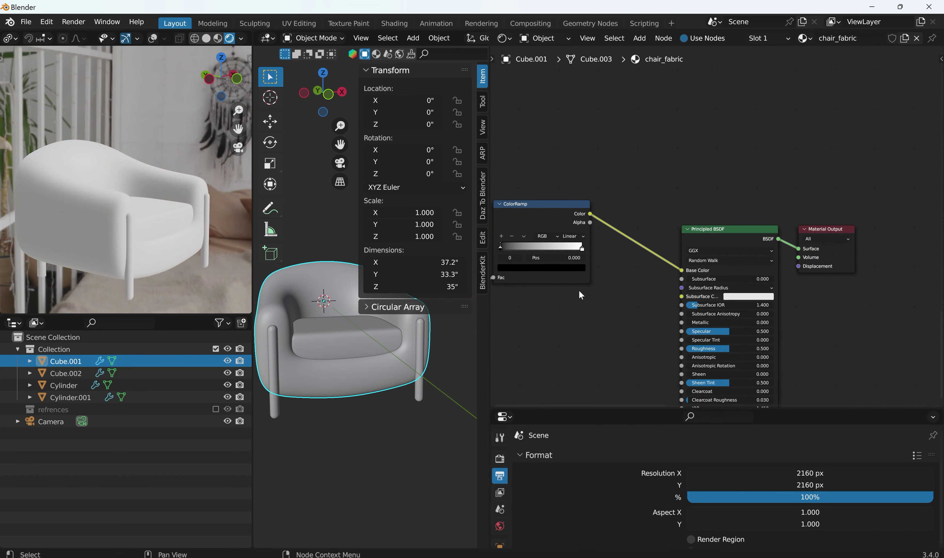
Spread the Texture Coordinate, Mapping and Wave Texture nodes apart in a row before the ColorRamp
{"action": "scroll", "coordinate": [582, 322], "scroll_direction": "down", "scroll_amount": 1}
{"action": "middle_click_drag", "start_coordinate": [584, 310], "coordinate": [814, 285]}
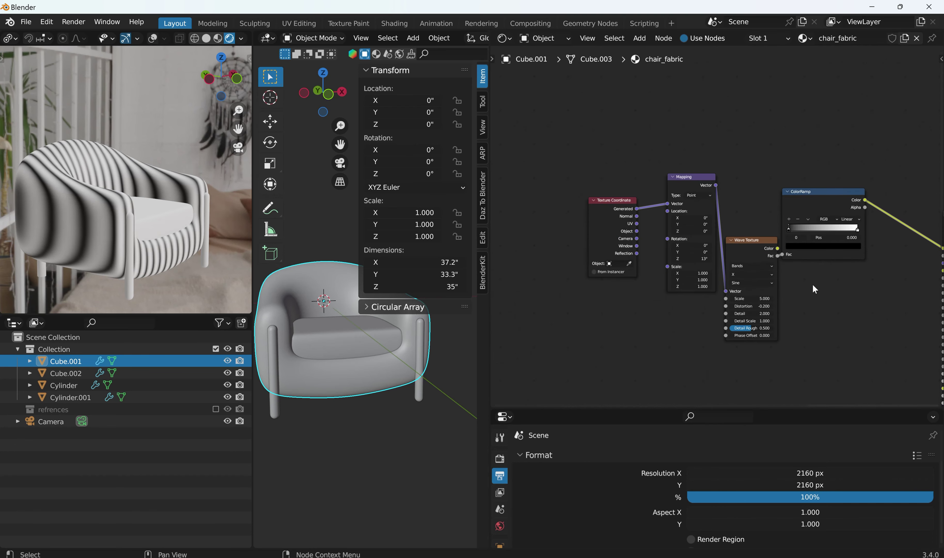
{"action": "left_click_drag", "start_coordinate": [741, 242], "coordinate": [739, 290]}
{"action": "left_click_drag", "start_coordinate": [615, 204], "coordinate": [517, 217]}
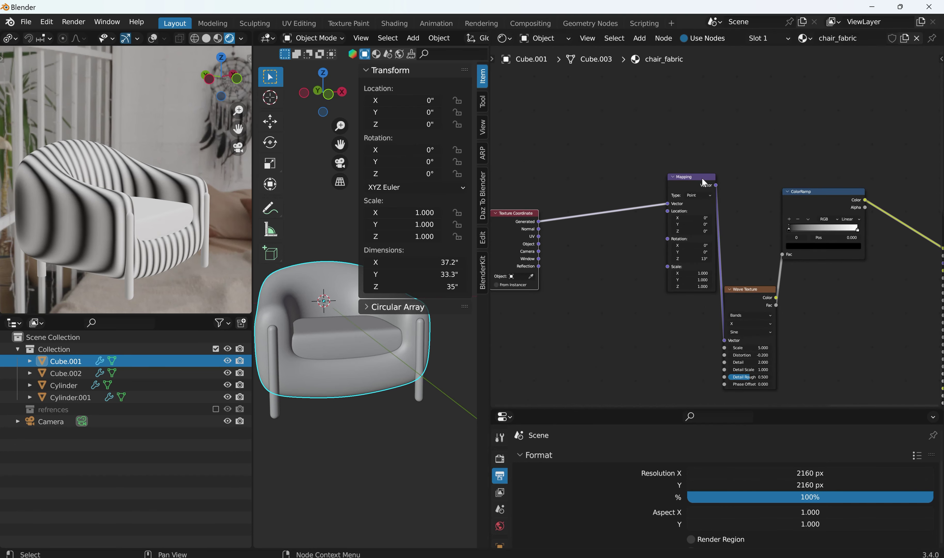
{"action": "left_click_drag", "start_coordinate": [702, 178], "coordinate": [611, 201]}
{"action": "left_click_drag", "start_coordinate": [745, 290], "coordinate": [697, 250]}
{"action": "left_click_drag", "start_coordinate": [588, 203], "coordinate": [577, 210]}
{"action": "scroll", "coordinate": [579, 212], "scroll_direction": "up", "scroll_amount": 1}
{"action": "scroll", "coordinate": [578, 211], "scroll_direction": "up", "scroll_amount": 1}
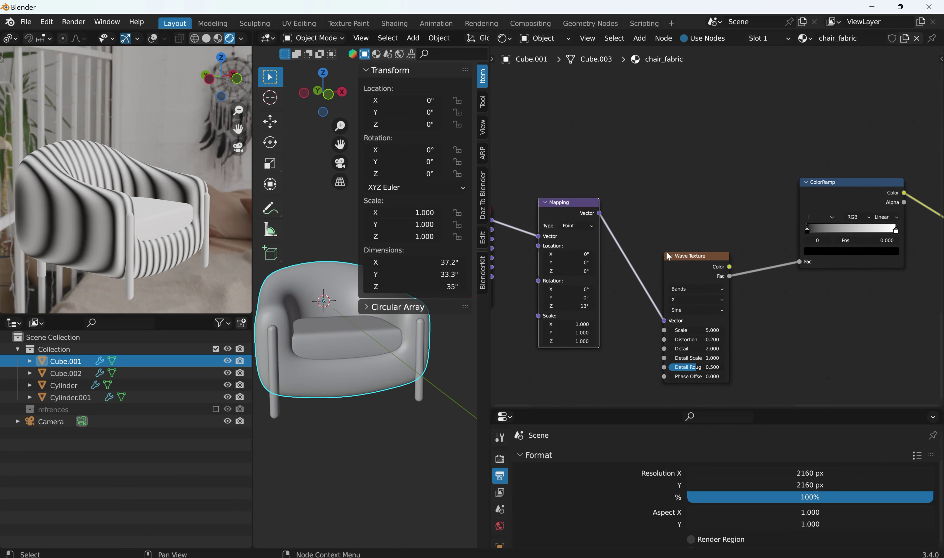
{"action": "left_click_drag", "start_coordinate": [695, 296], "coordinate": [688, 231]}
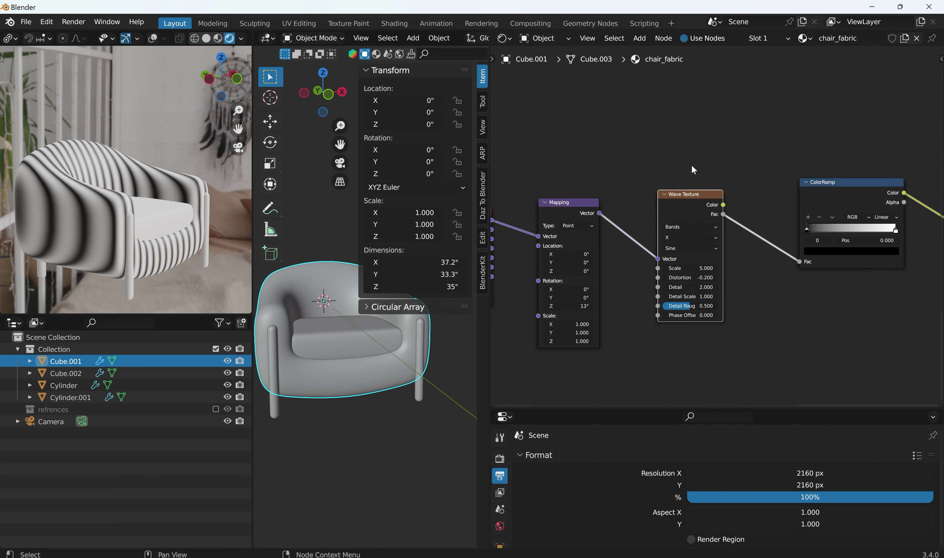
Duplicate the Mapping node above the original and connect the Texture Coordinate's Generated output to the copy's Vector input
{"action": "scroll", "coordinate": [691, 165], "scroll_direction": "down", "scroll_amount": 3}
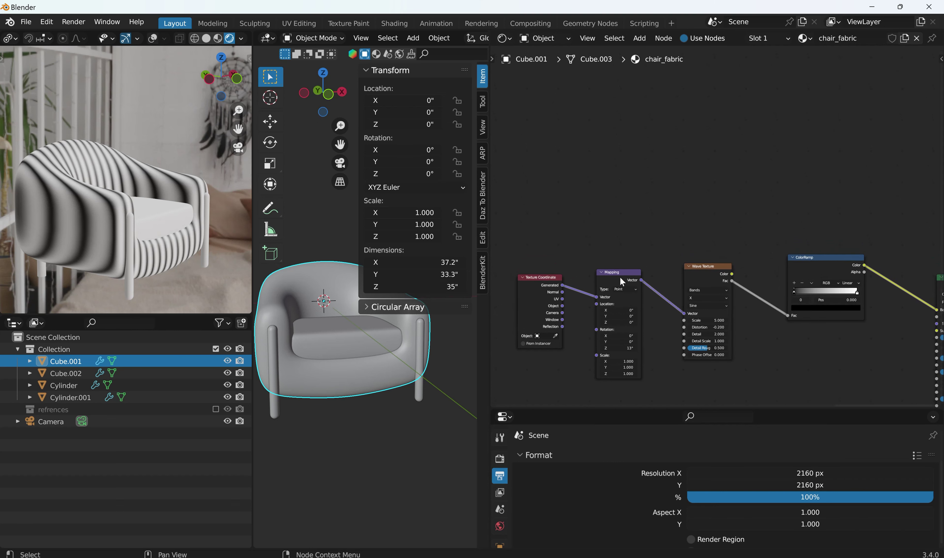
{"action": "key", "text": "shift+d"}
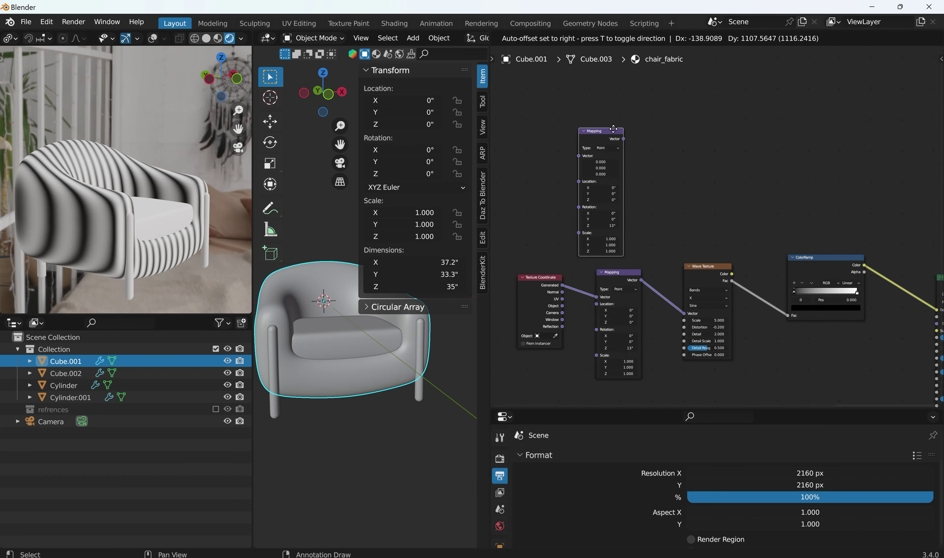
{"action": "left_click", "coordinate": [627, 119]}
{"action": "left_click_drag", "start_coordinate": [562, 286], "coordinate": [598, 145]}
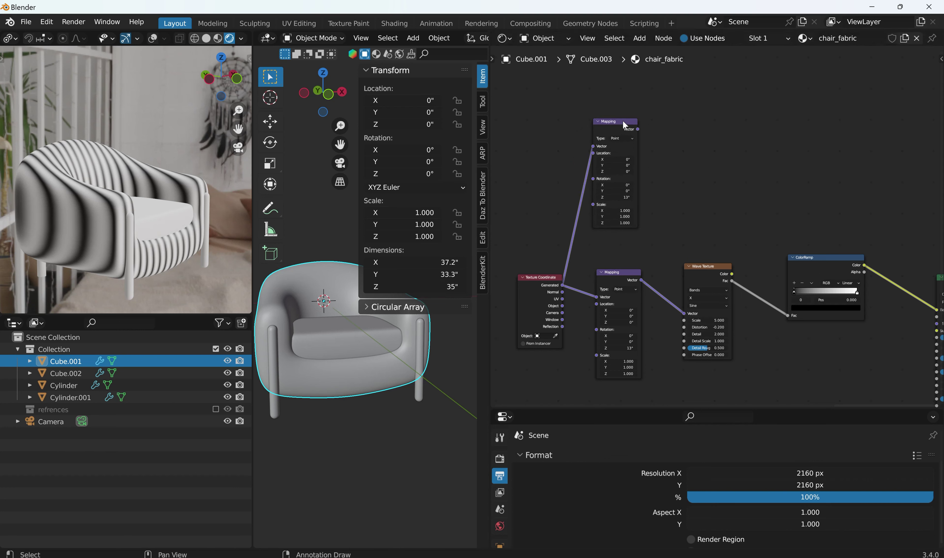
Duplicate the Wave Texture node beside the upper Mapping node and connect that Mapping's Vector output to the copy's Vector input
{"action": "left_click", "coordinate": [706, 271]}
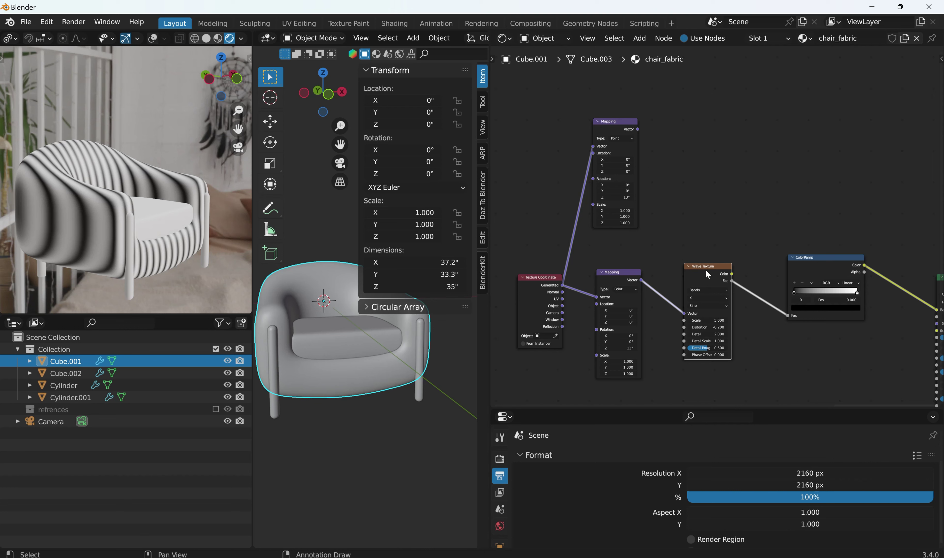
{"action": "key", "text": "shift+d"}
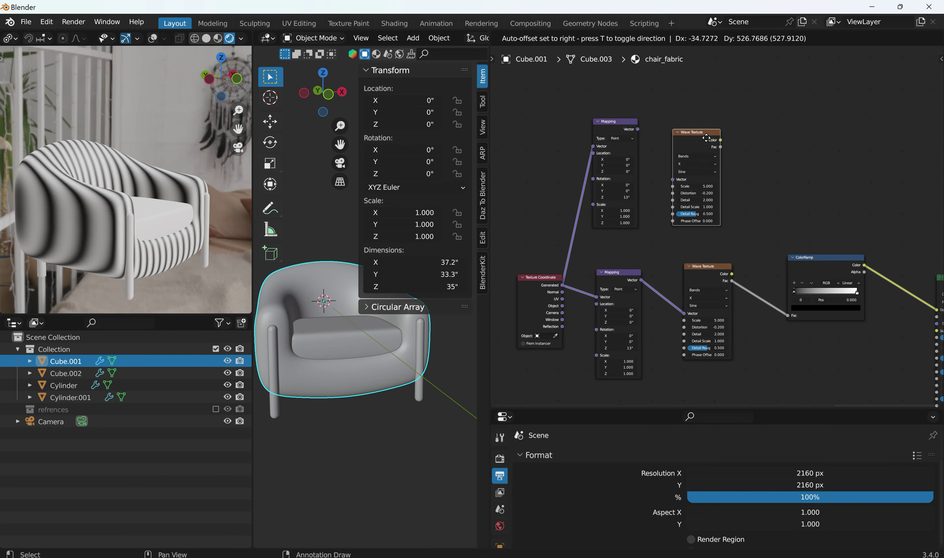
{"action": "left_click", "coordinate": [705, 137]}
{"action": "left_click_drag", "start_coordinate": [637, 130], "coordinate": [673, 175]}
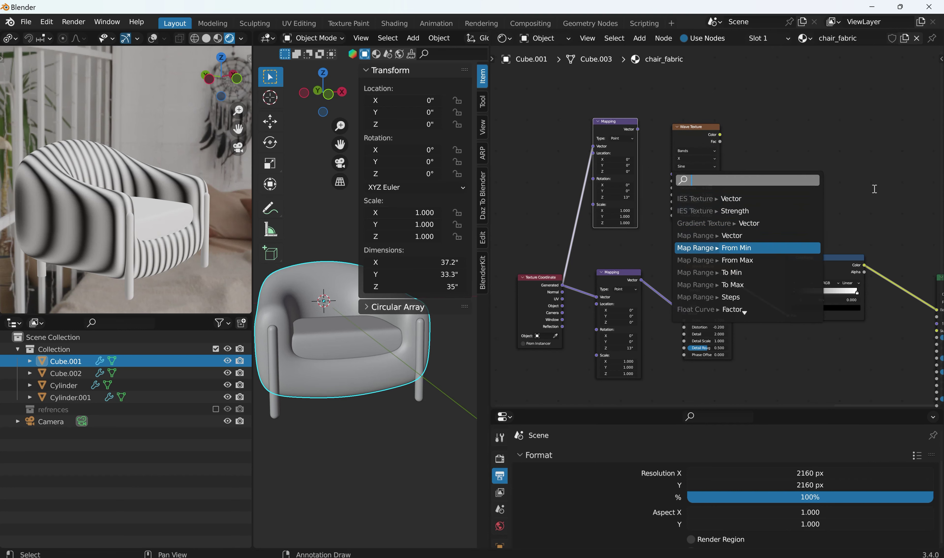
{"action": "left_click_drag", "start_coordinate": [638, 130], "coordinate": [671, 175]}
Duplicate the ColorRamp beside the upper Wave Texture and connect that texture's Color output to the copy's Fac input
{"action": "left_click", "coordinate": [810, 258]}
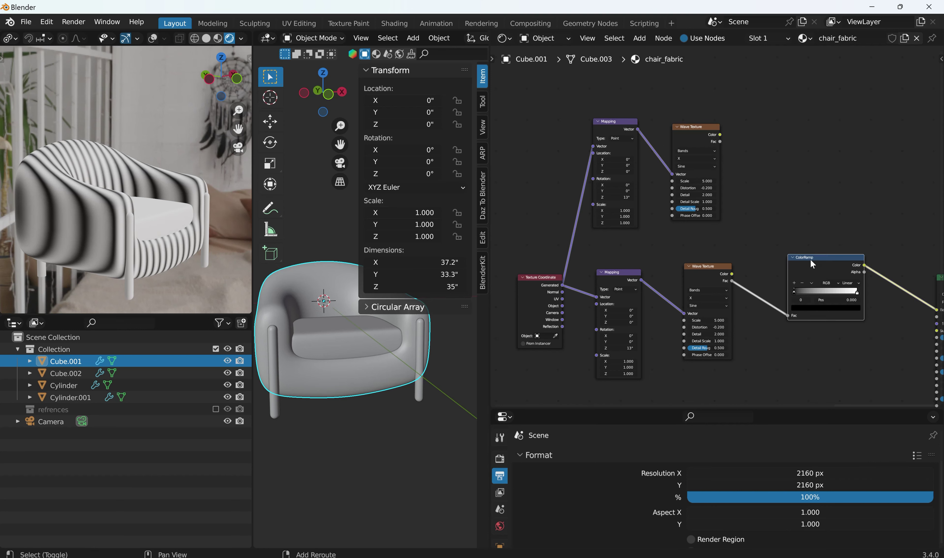
{"action": "key", "text": "shift+d"}
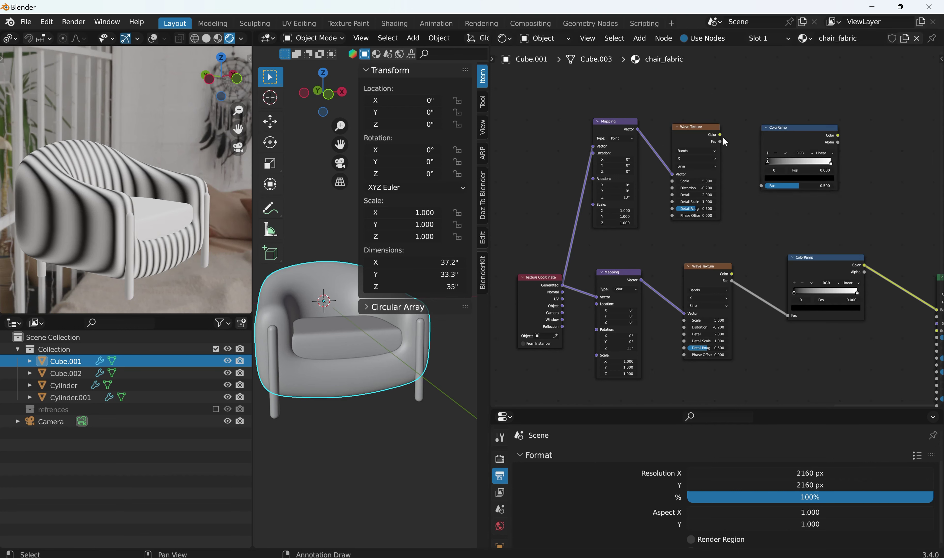
{"action": "left_click_drag", "start_coordinate": [722, 135], "coordinate": [762, 186]}
{"action": "middle_click_drag", "start_coordinate": [795, 165], "coordinate": [743, 188]}
{"action": "left_click", "coordinate": [735, 157]}
{"action": "left_click_drag", "start_coordinate": [735, 157], "coordinate": [720, 165]}
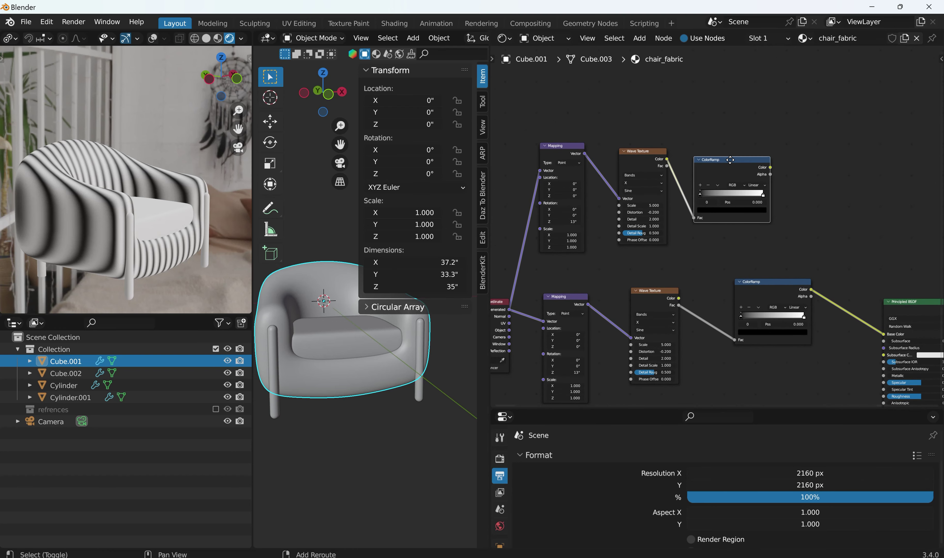
Add a Mix node and place it after the upper ColorRamp node
{"action": "left_click", "coordinate": [682, 256]}
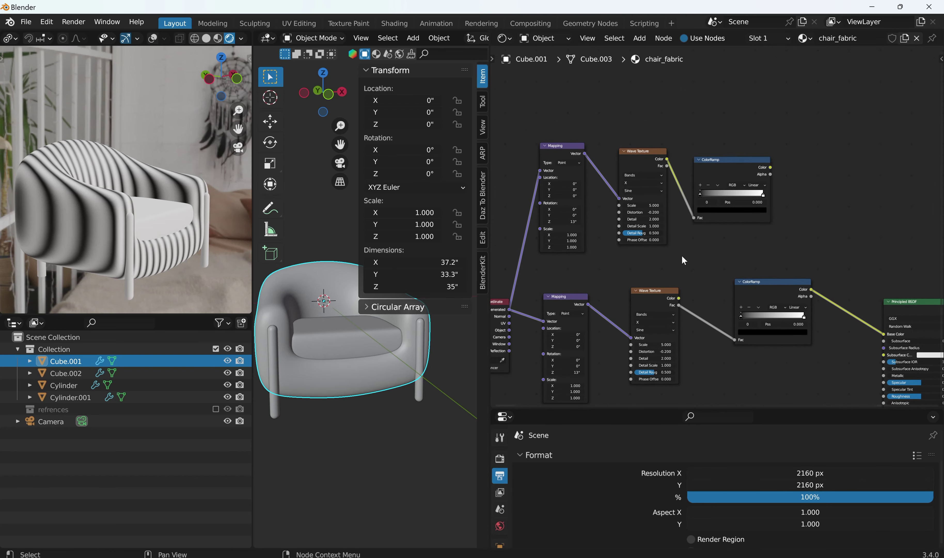
{"action": "key", "text": "shift+a"}
{"action": "left_click", "coordinate": [664, 256]}
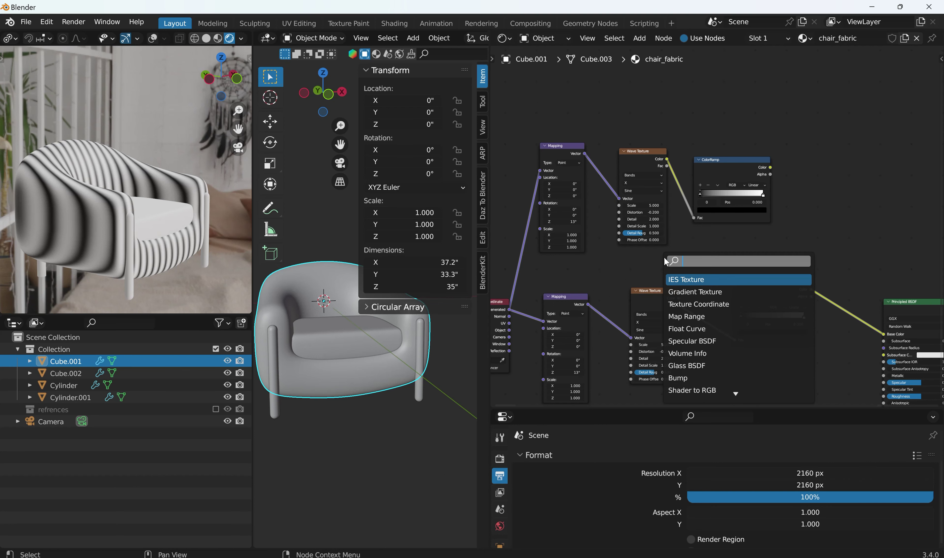
{"action": "type", "text": "mix"}
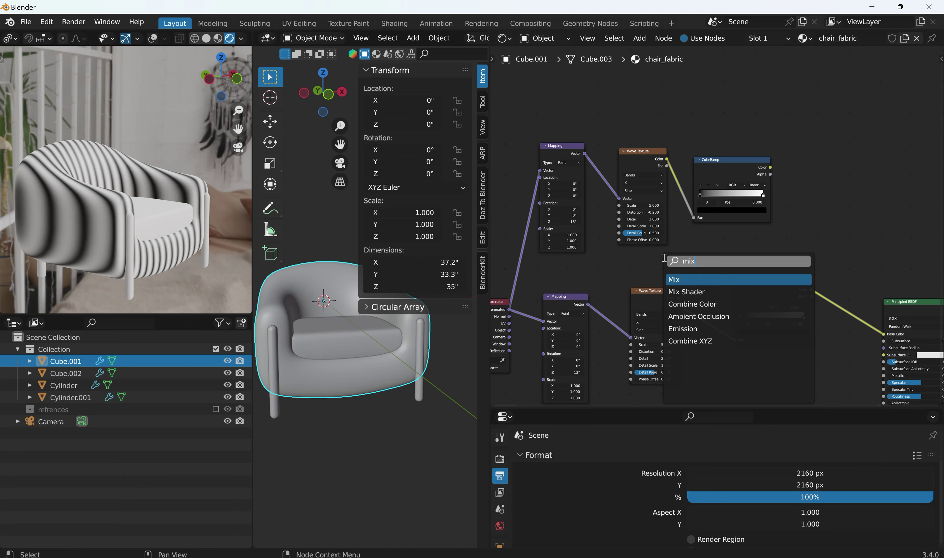
{"action": "left_click", "coordinate": [691, 283]}
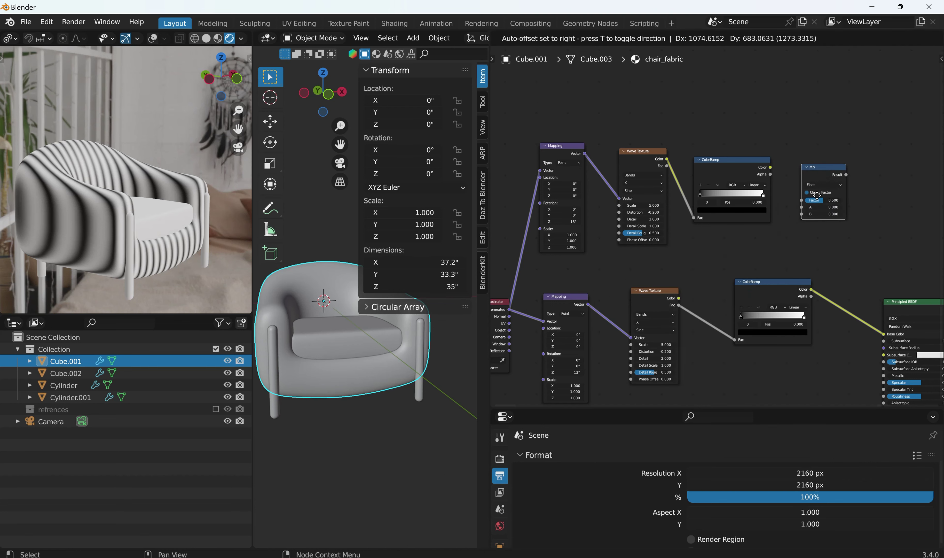
{"action": "left_click", "coordinate": [810, 241]}
{"action": "scroll", "coordinate": [796, 228], "scroll_direction": "up", "scroll_amount": 2}
{"action": "middle_click_drag", "start_coordinate": [795, 228], "coordinate": [739, 101]}
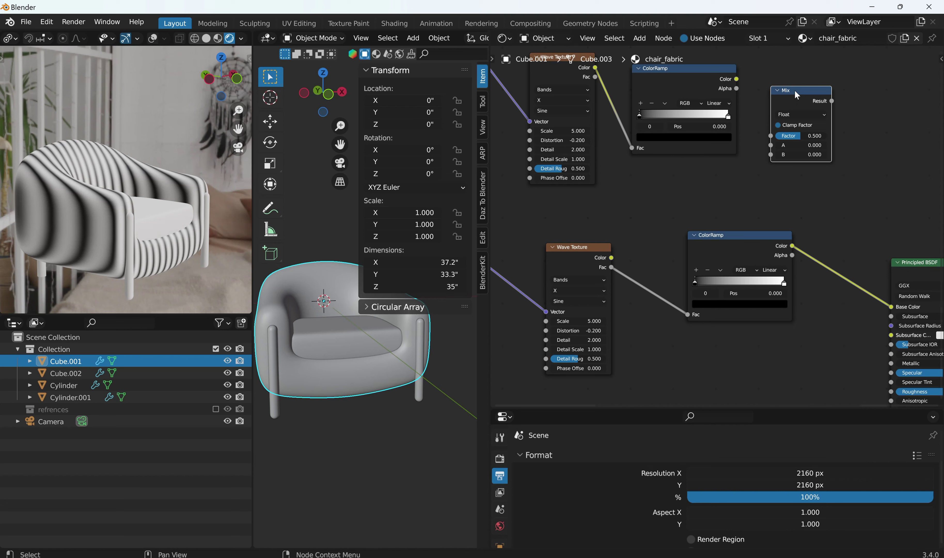
{"action": "left_click_drag", "start_coordinate": [795, 95], "coordinate": [804, 116]}
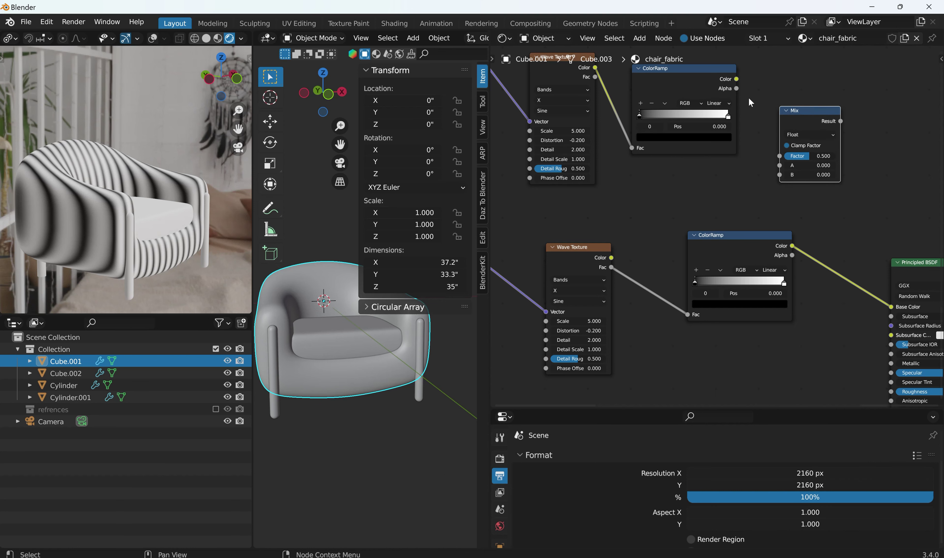
Connect the upper ColorRamp's Color output to the A input of the Mix node
{"action": "key", "text": "b"}
{"action": "key", "text": "Escape"}
{"action": "left_click_drag", "start_coordinate": [737, 79], "coordinate": [781, 173]}
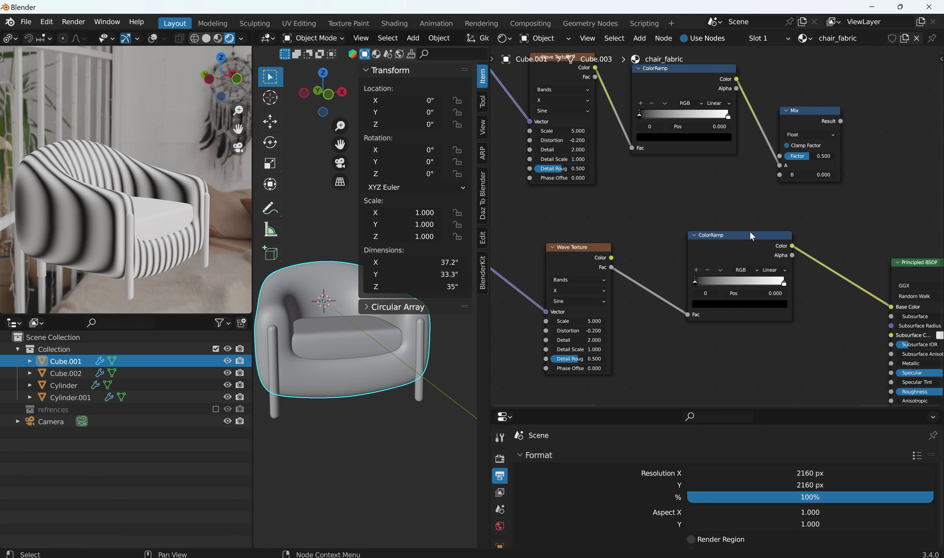
Connect the Mix node's Result to the Principled BSDF's Base Color and the lower ColorRamp's Color output to the Mix node's B input
{"action": "left_click_drag", "start_coordinate": [752, 236], "coordinate": [703, 255]}
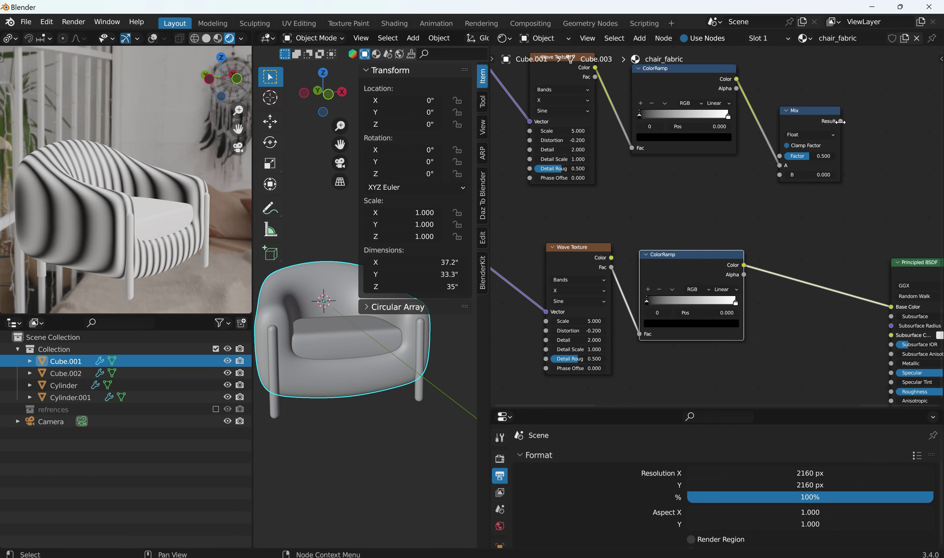
{"action": "left_click_drag", "start_coordinate": [840, 121], "coordinate": [892, 306]}
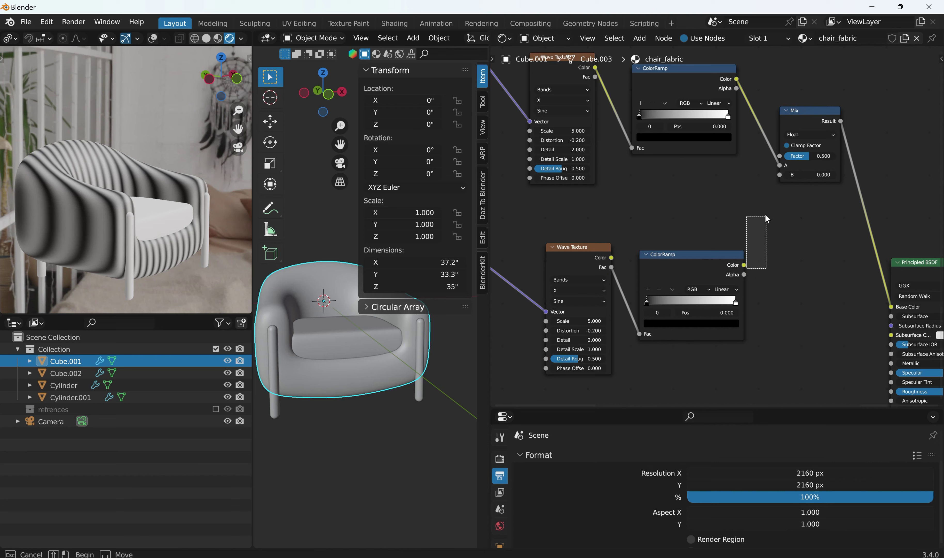
{"action": "left_click_drag", "start_coordinate": [746, 264], "coordinate": [780, 176]}
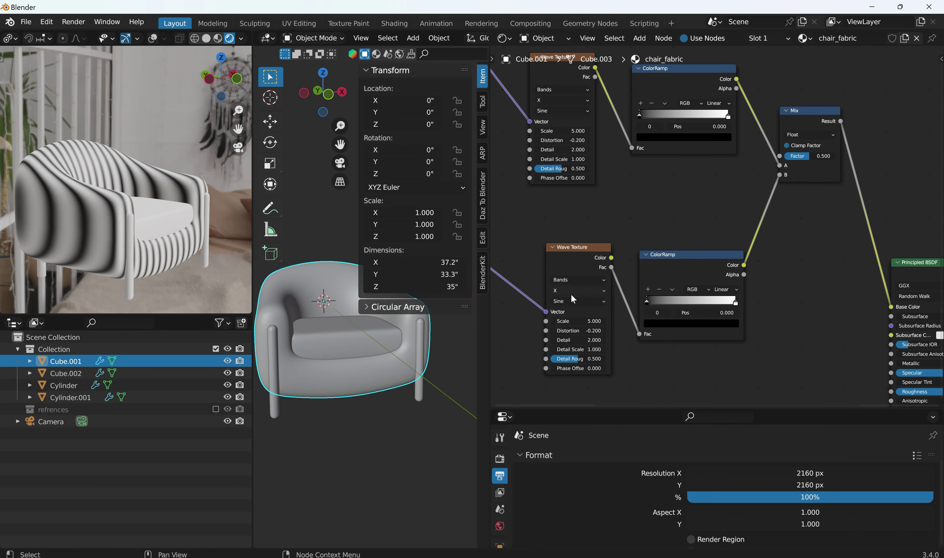
Move the lower ColorRamp's white stop to position 0.058
{"action": "scroll", "coordinate": [571, 294], "scroll_direction": "up", "scroll_amount": 2}
{"action": "middle_click_drag", "start_coordinate": [602, 320], "coordinate": [737, 222]}
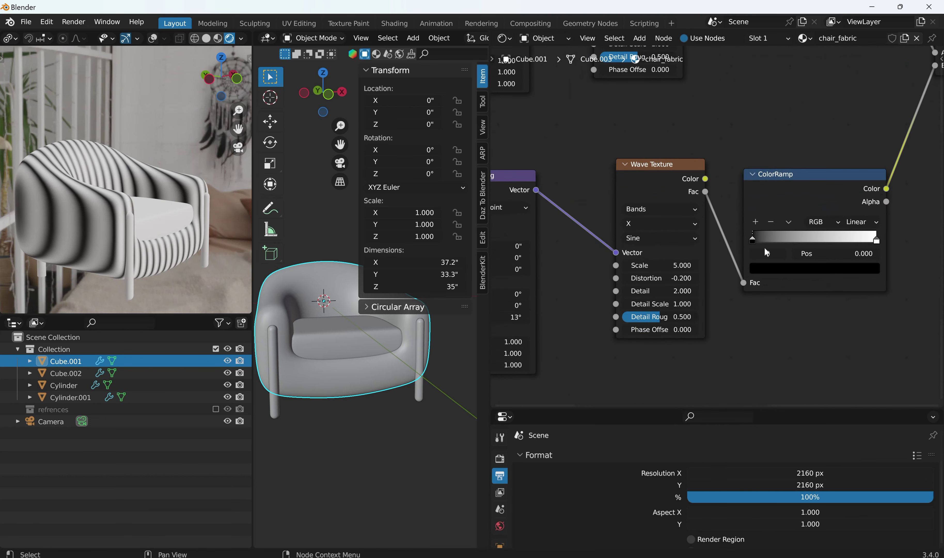
{"action": "mouse_move", "coordinate": [755, 240]}
{"action": "left_mouse_down"}
{"action": "mouse_move", "coordinate": [834, 240]}
{"action": "mouse_move", "coordinate": [745, 251]}
{"action": "left_mouse_up"}
{"action": "left_click_drag", "start_coordinate": [872, 246], "coordinate": [753, 251]}
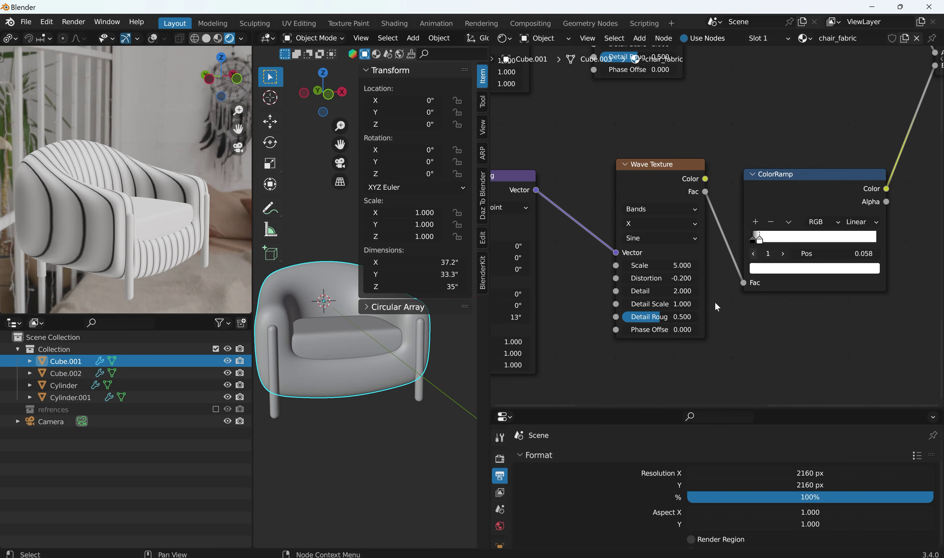
Try Scale values of 38.6 and 84 on the lower Wave Texture, inspecting the stripes up close on the chair
{"action": "scroll", "coordinate": [715, 268], "scroll_direction": "up", "scroll_amount": 1}
{"action": "left_click_drag", "start_coordinate": [648, 275], "coordinate": [781, 275]}
{"action": "scroll", "coordinate": [58, 182], "scroll_direction": "up", "scroll_amount": 6}
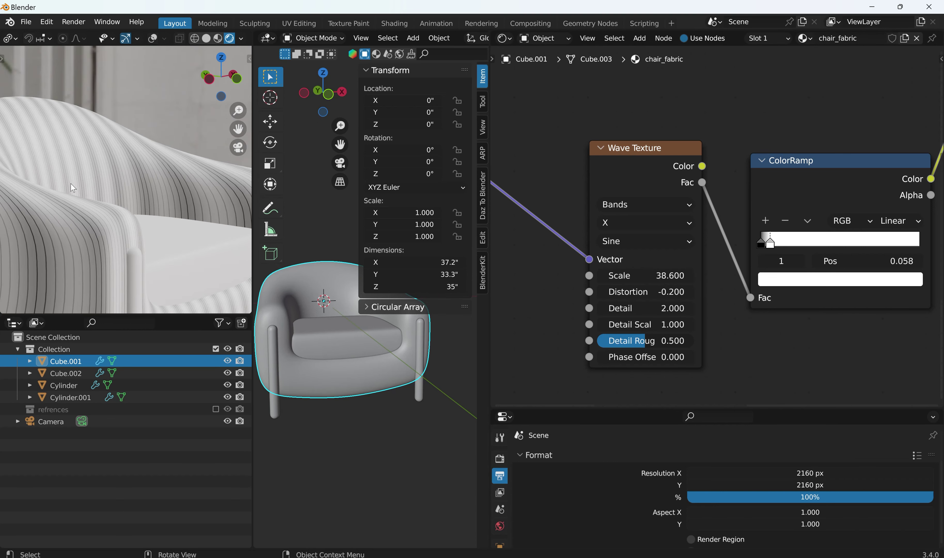
{"action": "middle_click_drag", "start_coordinate": [91, 185], "coordinate": [159, 188]}
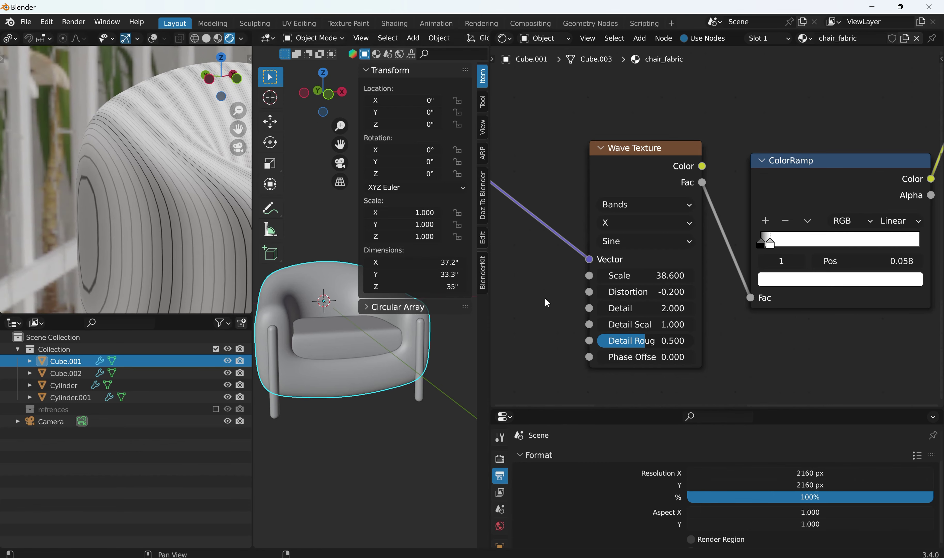
{"action": "left_click_drag", "start_coordinate": [619, 276], "coordinate": [704, 276]}
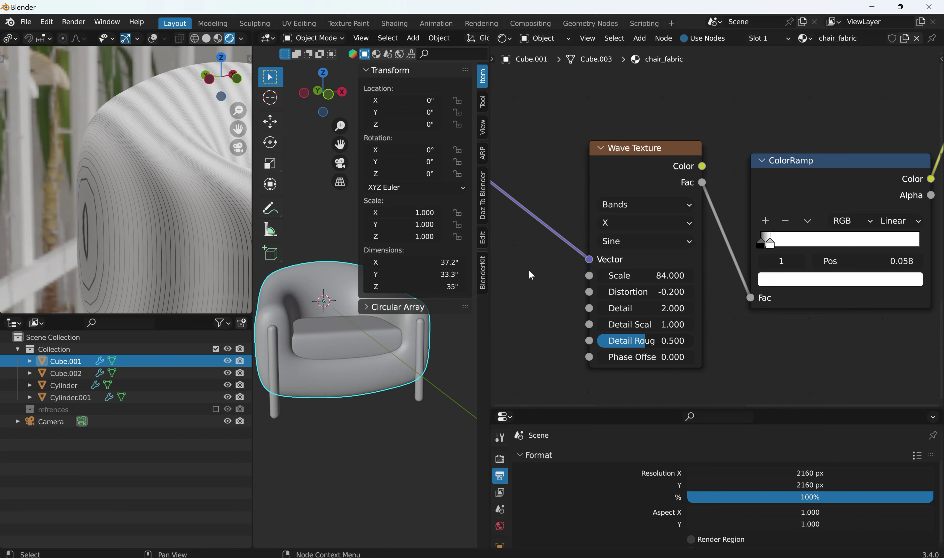
Set the lower Wave Texture's Scale to 1000 and inspect the fabric from several angles
{"action": "double_click", "coordinate": [637, 275]}
{"action": "type", "text": "100"}
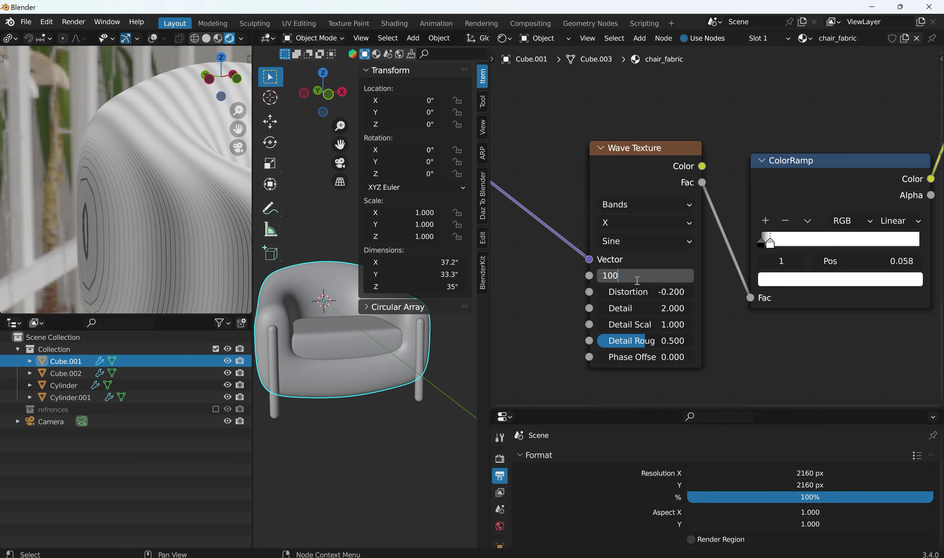
{"action": "type", "text": "0"}
{"action": "key", "text": "Return"}
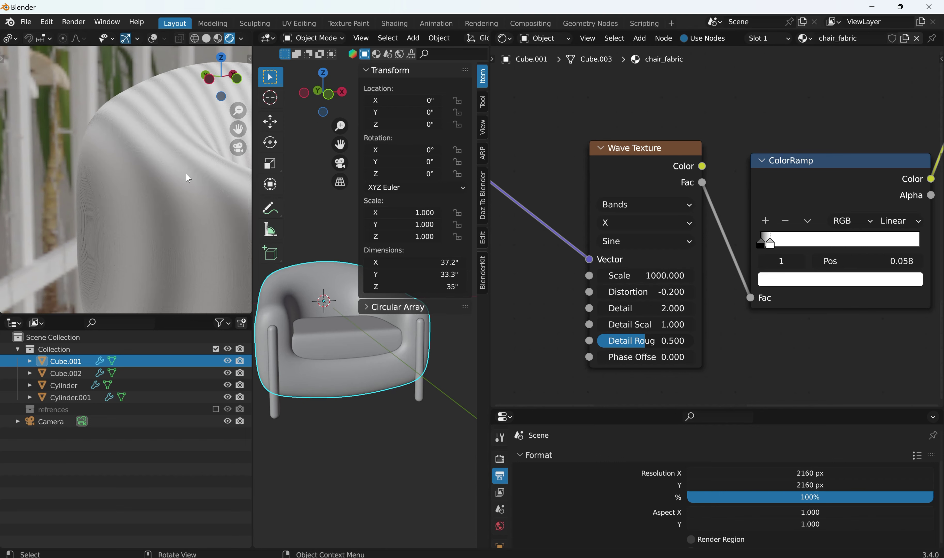
{"action": "scroll", "coordinate": [162, 191], "scroll_direction": "down", "scroll_amount": 5}
{"action": "mouse_move", "coordinate": [145, 207]}
{"action": "middle_mouse_down"}
{"action": "mouse_move", "coordinate": [158, 220]}
{"action": "mouse_move", "coordinate": [102, 190]}
{"action": "mouse_move", "coordinate": [144, 150]}
{"action": "mouse_move", "coordinate": [200, 121]}
{"action": "mouse_move", "coordinate": [138, 158]}
{"action": "mouse_move", "coordinate": [169, 116]}
{"action": "middle_mouse_up"}
{"action": "scroll", "coordinate": [99, 192], "scroll_direction": "up", "scroll_amount": 5}
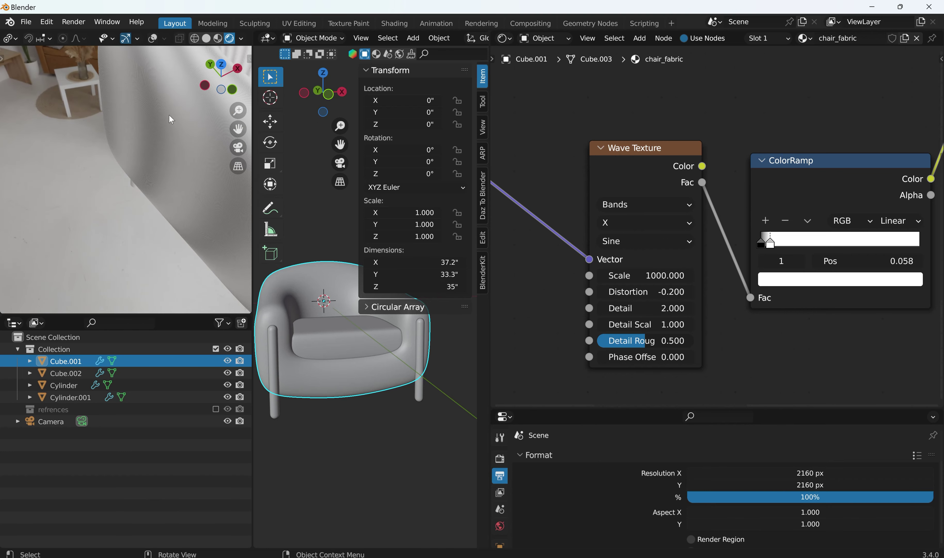
{"action": "scroll", "coordinate": [146, 142], "scroll_direction": "up", "scroll_amount": 4}
{"action": "middle_click_drag", "start_coordinate": [129, 184], "coordinate": [105, 181]}
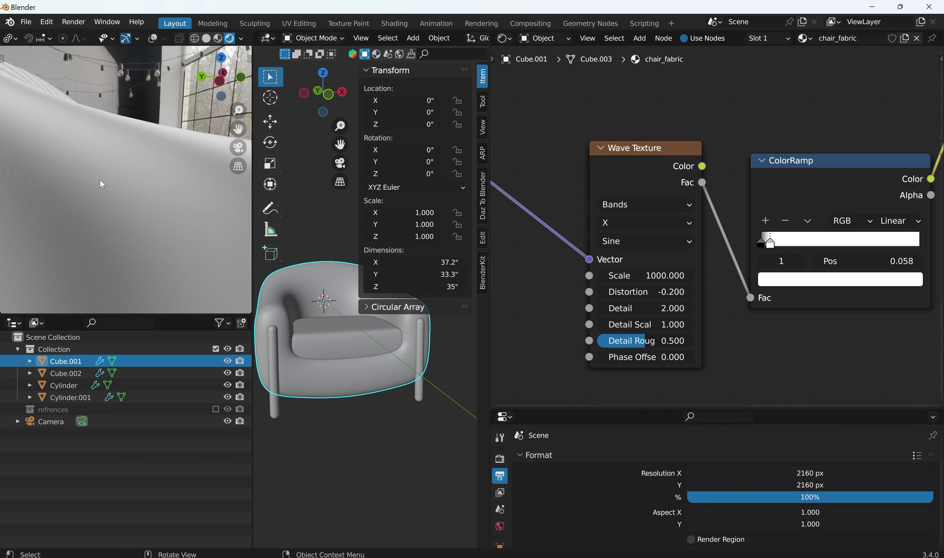
Reduce the lower Wave Texture's Scale to 80
{"action": "left_click_drag", "start_coordinate": [674, 275], "coordinate": [369, 287]}
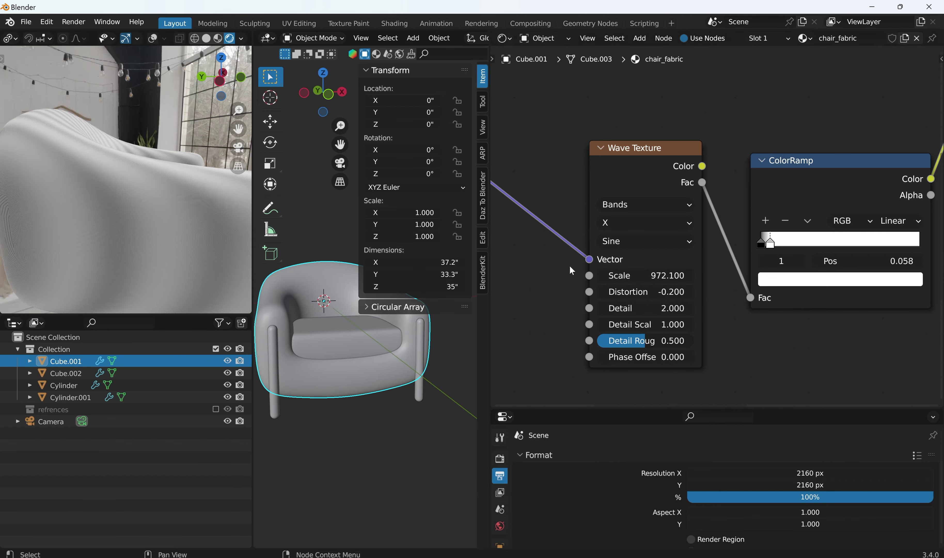
{"action": "left_click", "coordinate": [658, 275]}
{"action": "type", "text": "8"}
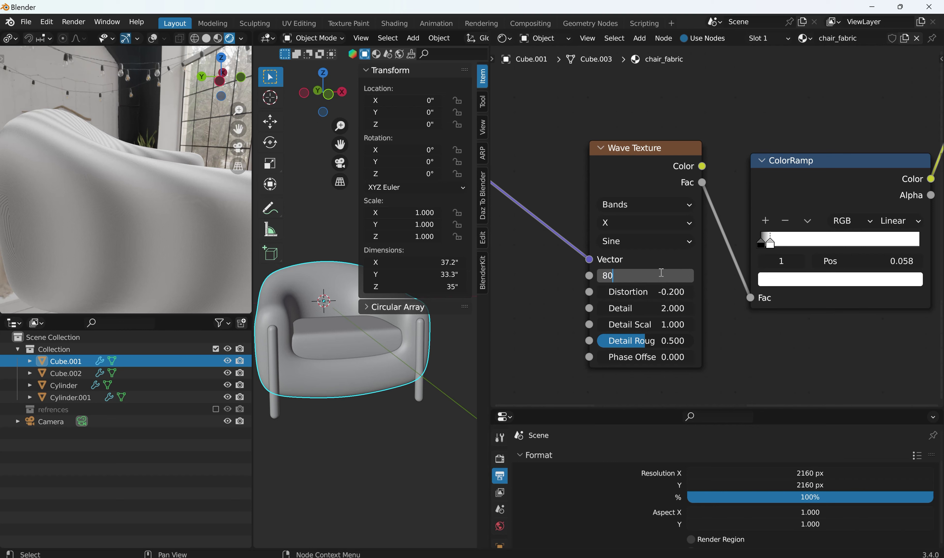
{"action": "type", "text": "0"}
{"action": "key", "text": "Return"}
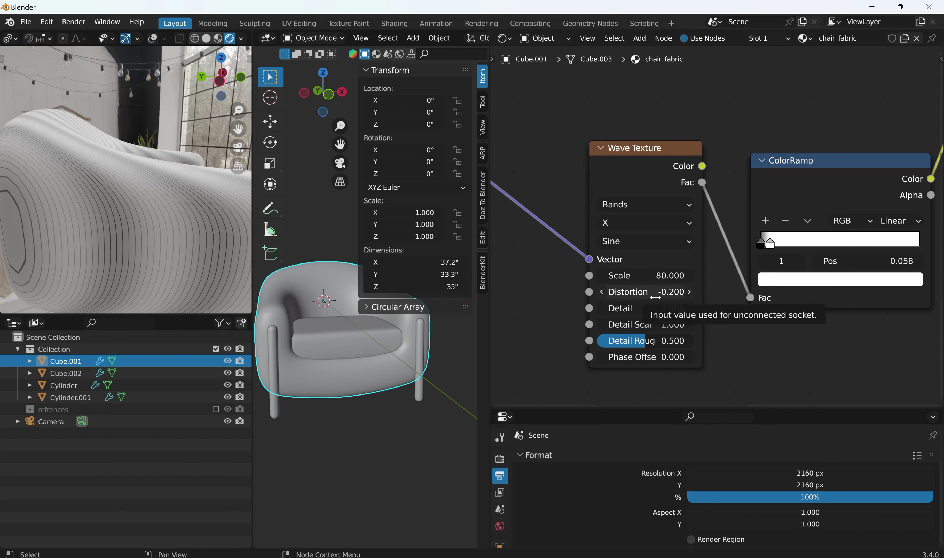
Try Distortion values of 8 and 4.7 on the lower Wave Texture and inspect the wavy lines up close
{"action": "left_click", "coordinate": [644, 293]}
{"action": "type", "text": "8"}
{"action": "key", "text": "Return"}
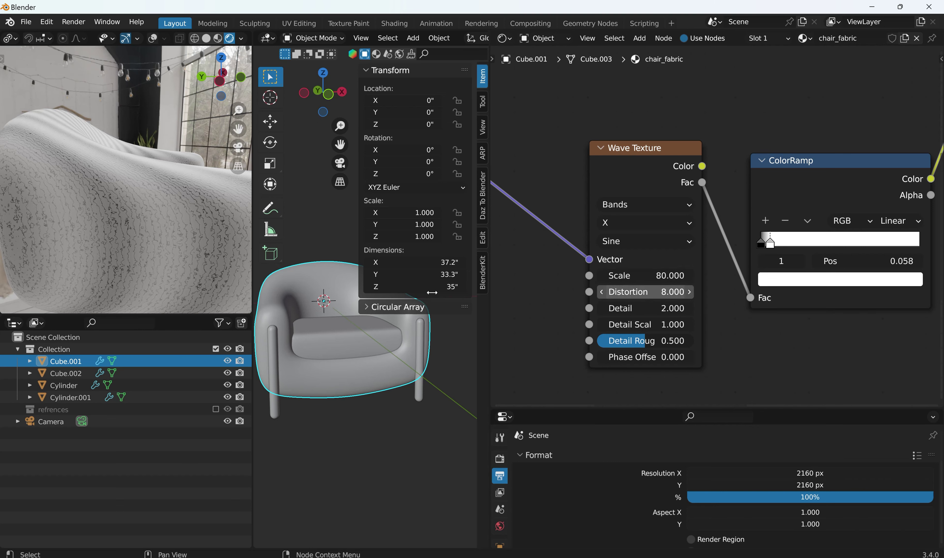
{"action": "scroll", "coordinate": [128, 227], "scroll_direction": "up", "scroll_amount": 6}
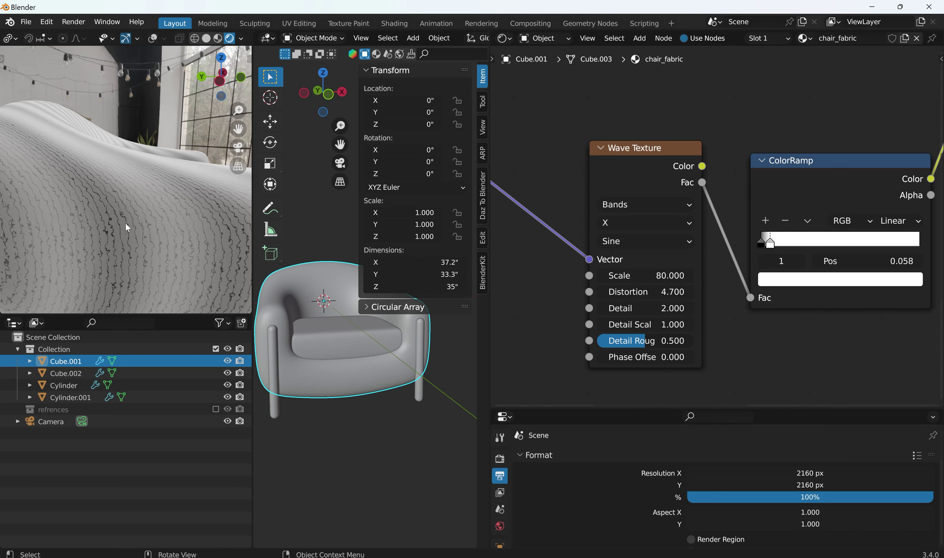
{"action": "scroll", "coordinate": [128, 227], "scroll_direction": "up", "scroll_amount": 3}
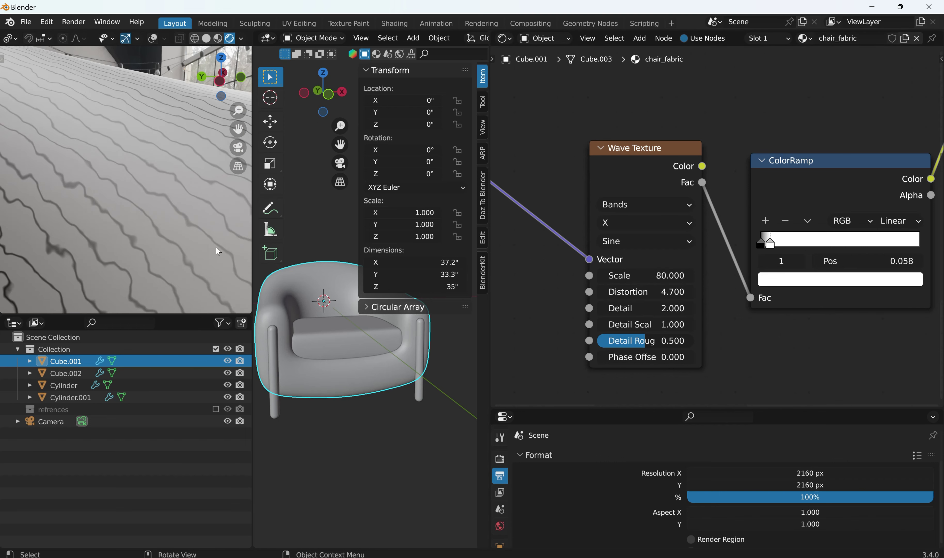
Try a Distortion of 20 on the lower Wave Texture and bring it down to 3.1
{"action": "left_click", "coordinate": [647, 292]}
{"action": "type", "text": "20"}
{"action": "key", "text": "Return"}
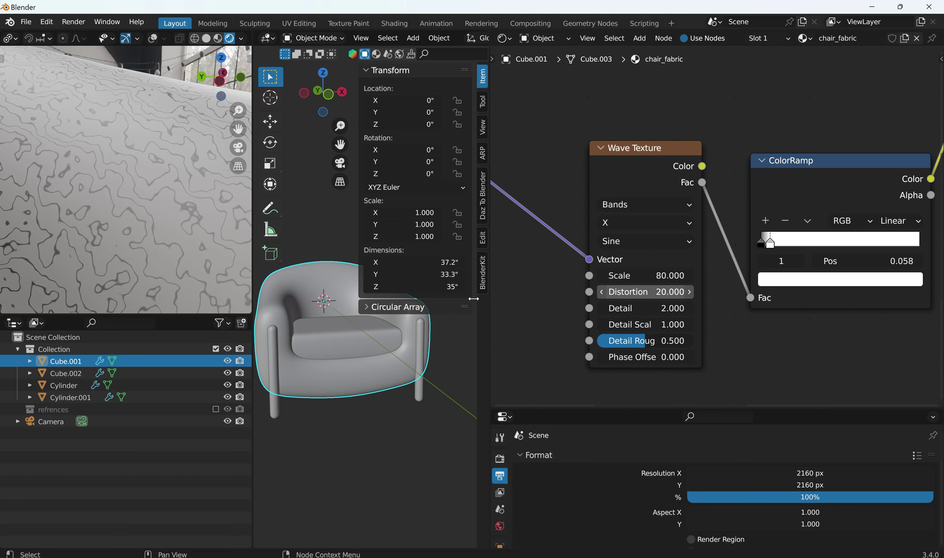
{"action": "mouse_move", "coordinate": [474, 299]}
{"action": "left_mouse_down"}
{"action": "mouse_move", "coordinate": [499, 306]}
{"action": "mouse_move", "coordinate": [428, 318]}
{"action": "left_mouse_up"}
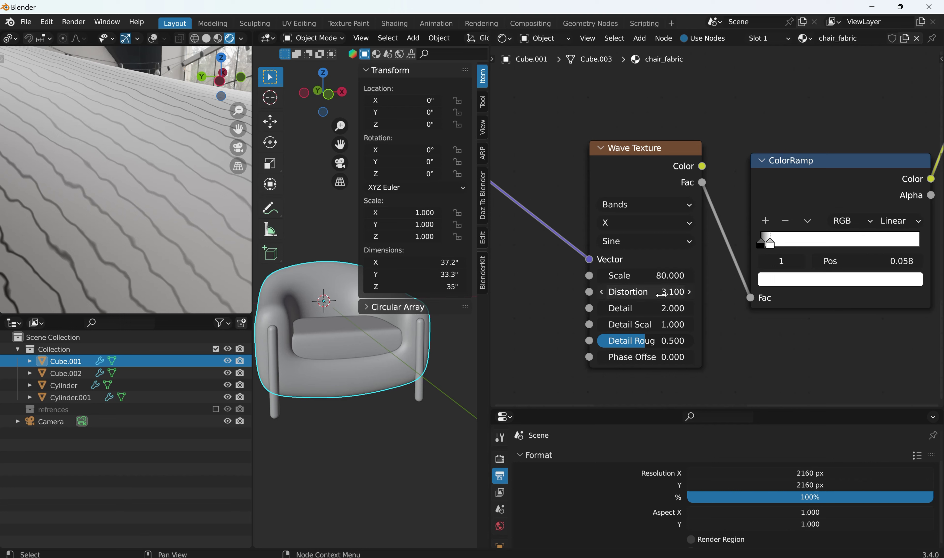
Set the lower Wave Texture's Scale to 100
{"action": "left_click", "coordinate": [666, 273]}
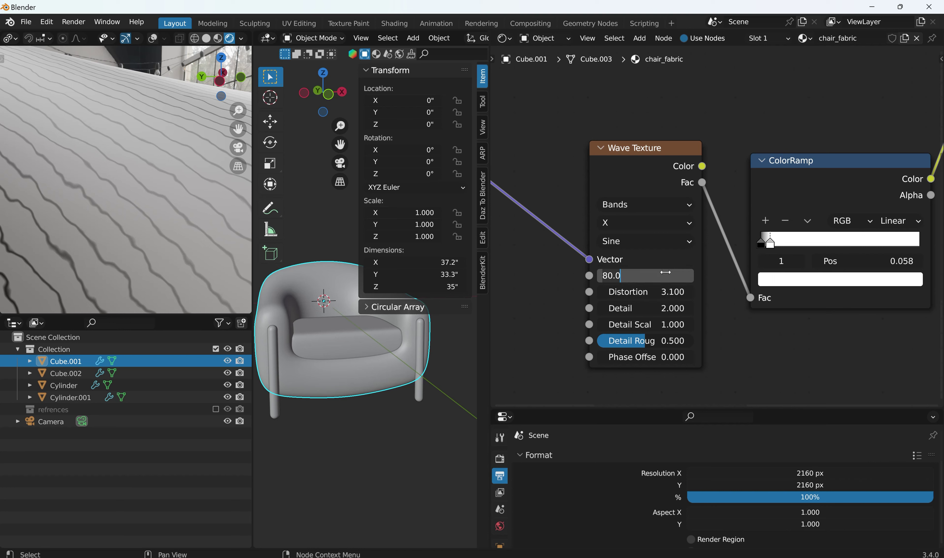
{"action": "key", "text": "ctrl+a"}
{"action": "type", "text": "1"}
{"action": "key", "text": "Return"}
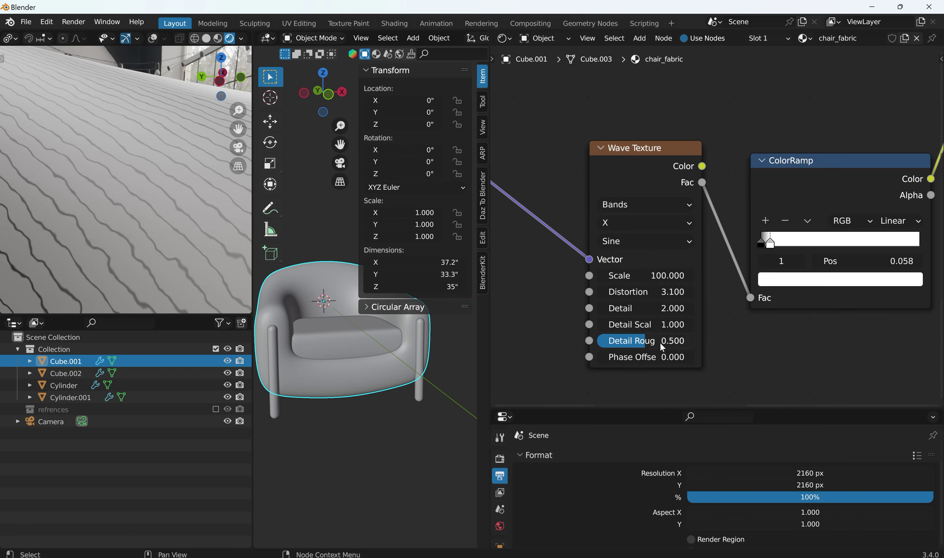
Set the lower Wave Texture's Detail Roughness to 0.66 and its Detail to 15
{"action": "left_click", "coordinate": [643, 345]}
{"action": "type", "text": "1"}
{"action": "key", "text": "Return"}
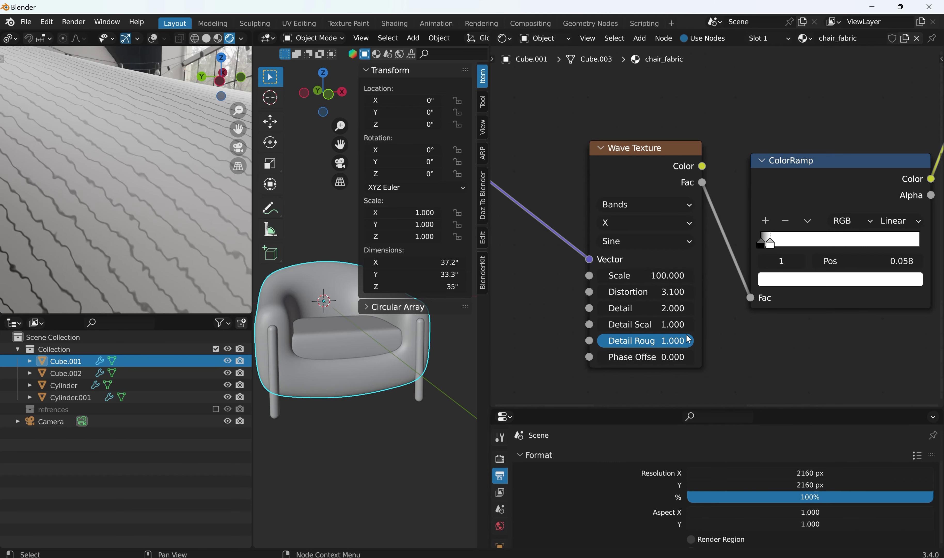
{"action": "left_click_drag", "start_coordinate": [688, 339], "coordinate": [398, 350]}
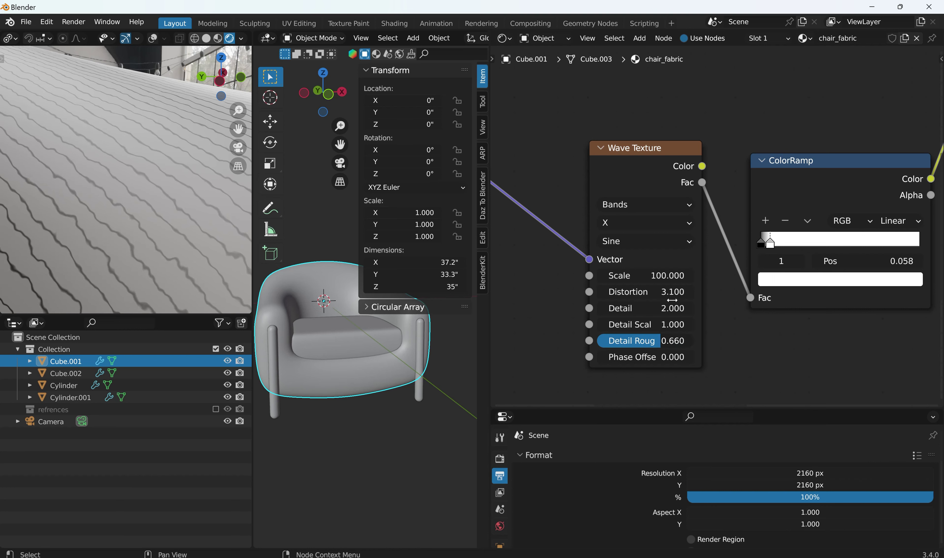
{"action": "left_click", "coordinate": [666, 308]}
{"action": "type", "text": "15"}
{"action": "key", "text": "Return"}
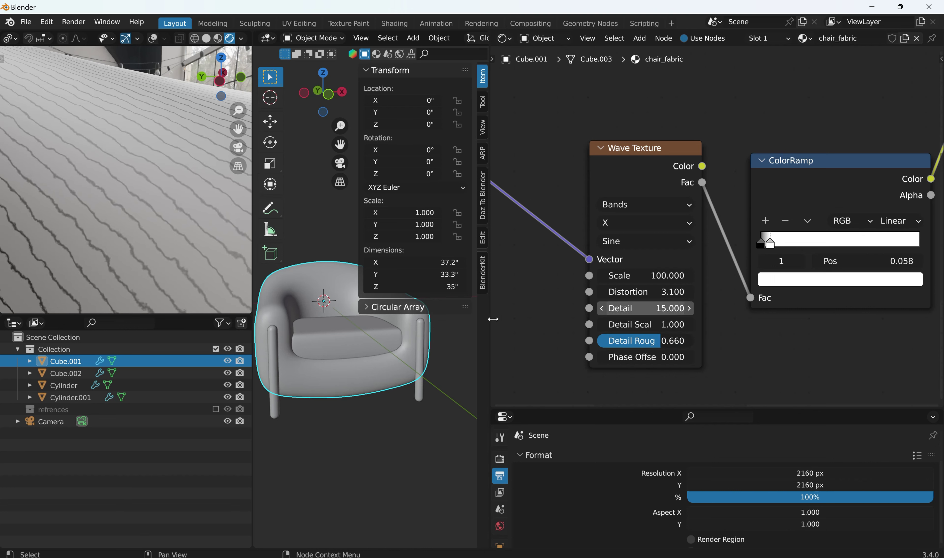
{"action": "left_click", "coordinate": [646, 307]}
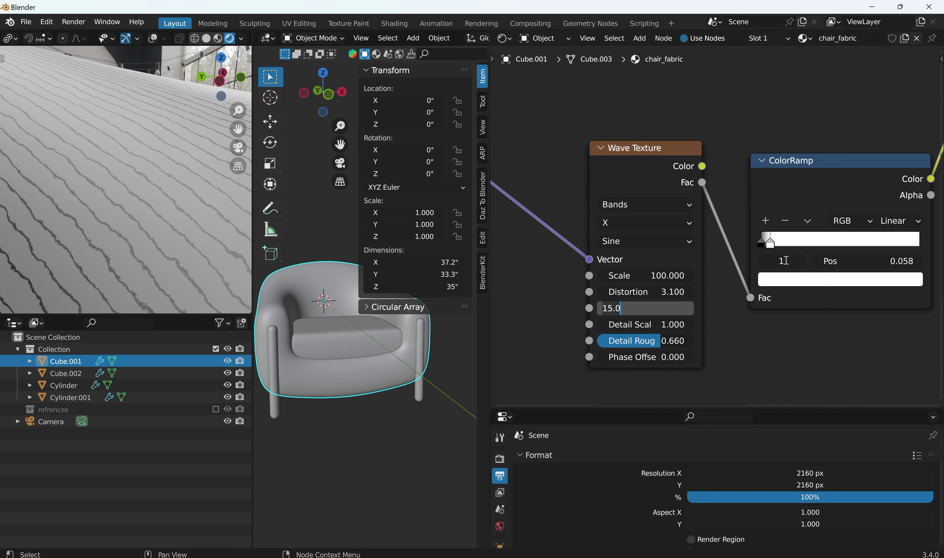
Adjust the lower ColorRamp's white stop to position 0.024 to thin the dark lines
{"action": "left_click_drag", "start_coordinate": [770, 244], "coordinate": [876, 282]}
{"action": "left_click_drag", "start_coordinate": [880, 241], "coordinate": [783, 265]}
{"action": "left_click_drag", "start_coordinate": [779, 266], "coordinate": [775, 266]}
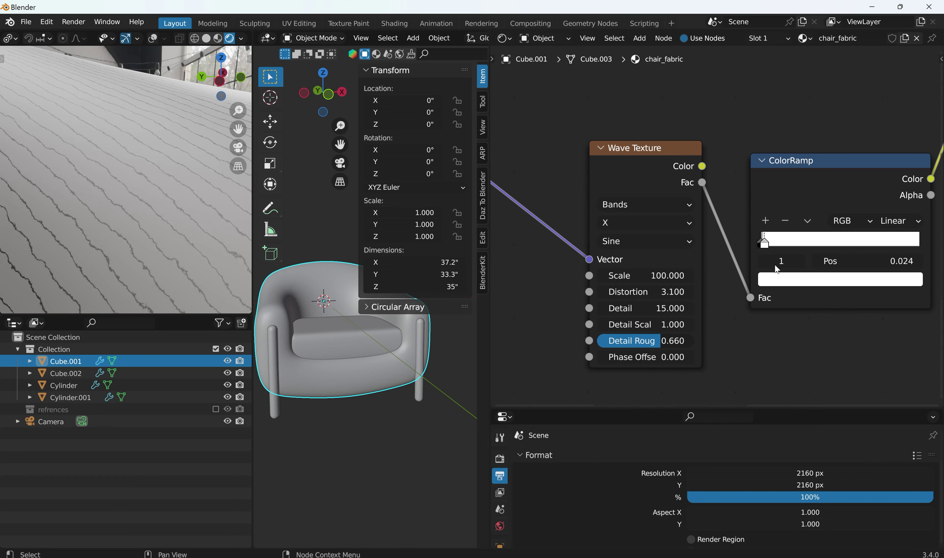
Raise the lower Wave Texture's Scale to 148.5 and lower its Distortion to 2.5, checking the lines on the fabric
{"action": "left_click_drag", "start_coordinate": [647, 279], "coordinate": [537, 299]}
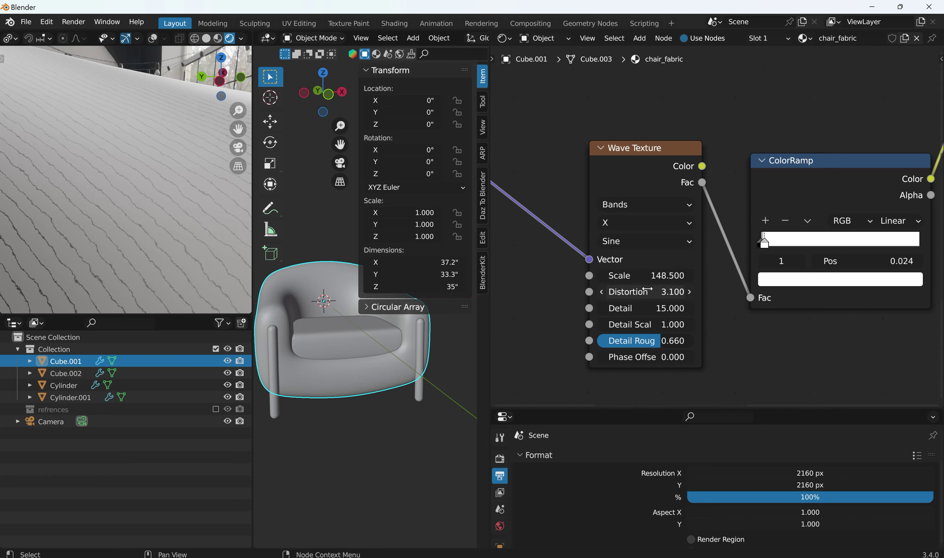
{"action": "left_click_drag", "start_coordinate": [647, 292], "coordinate": [414, 296]}
{"action": "scroll", "coordinate": [141, 232], "scroll_direction": "up", "scroll_amount": 5}
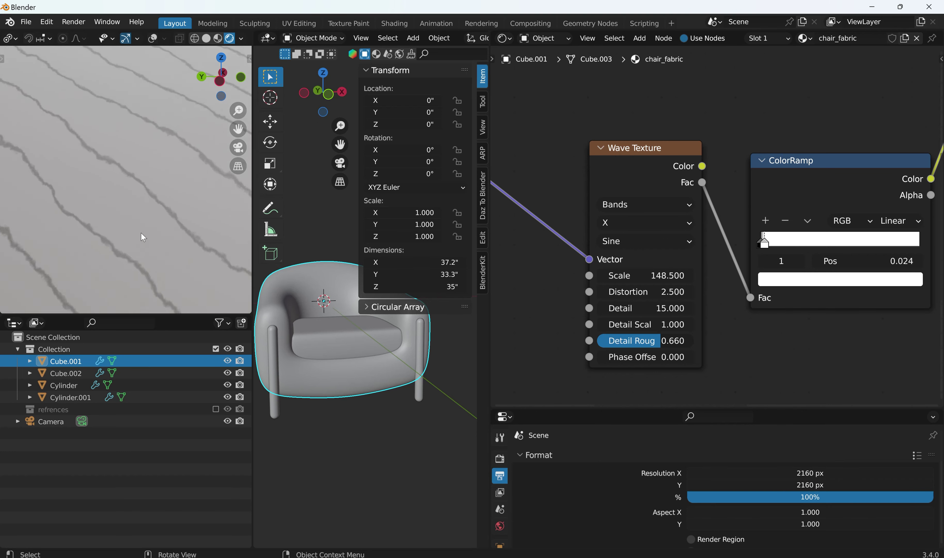
{"action": "scroll", "coordinate": [141, 232], "scroll_direction": "down", "scroll_amount": 8}
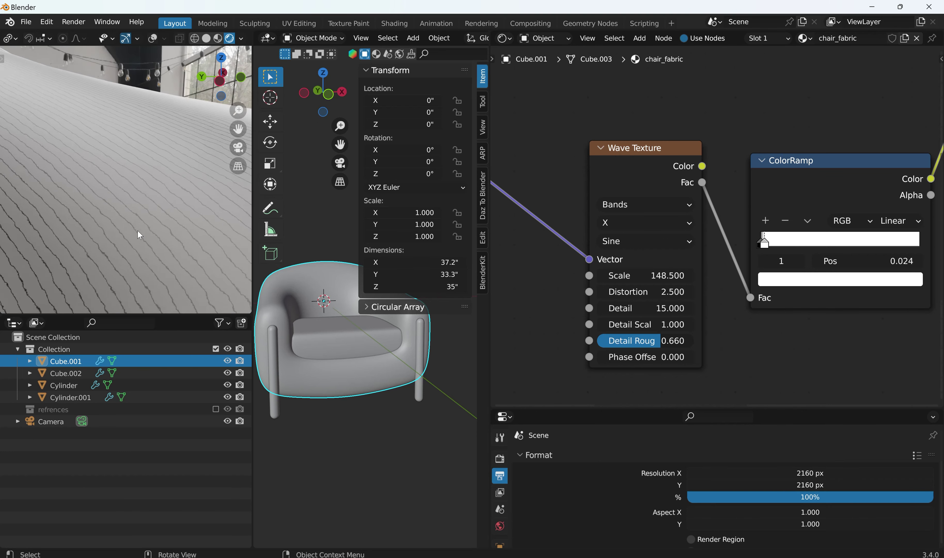
{"action": "scroll", "coordinate": [138, 231], "scroll_direction": "up", "scroll_amount": 3}
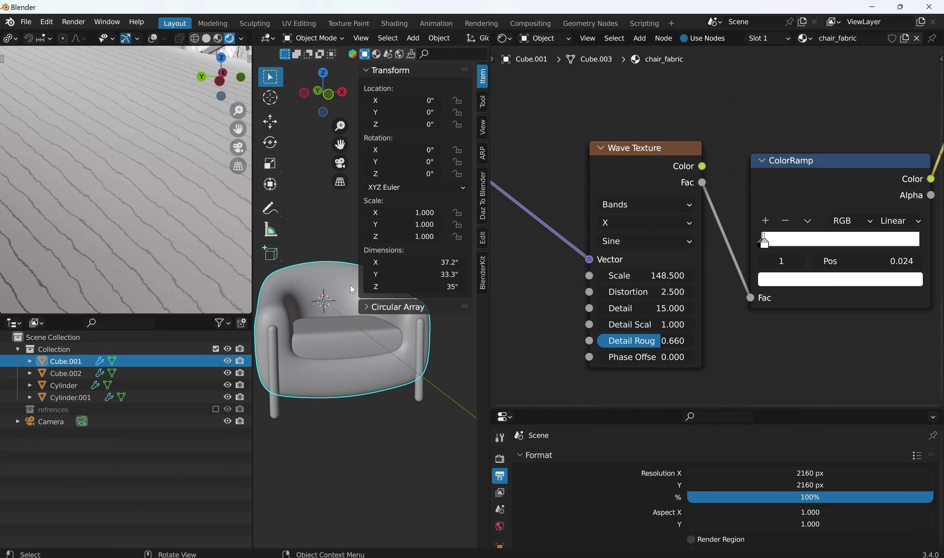
Try a Distortion of 4 on the lower Wave Texture and settle on 3
{"action": "left_click", "coordinate": [629, 297]}
{"action": "type", "text": "4"}
{"action": "key", "text": "Return"}
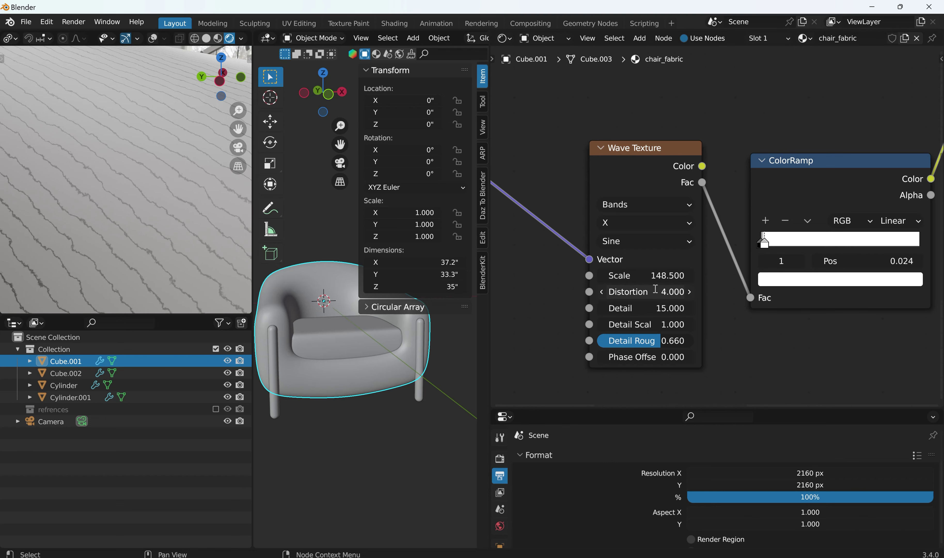
{"action": "left_click", "coordinate": [655, 289]}
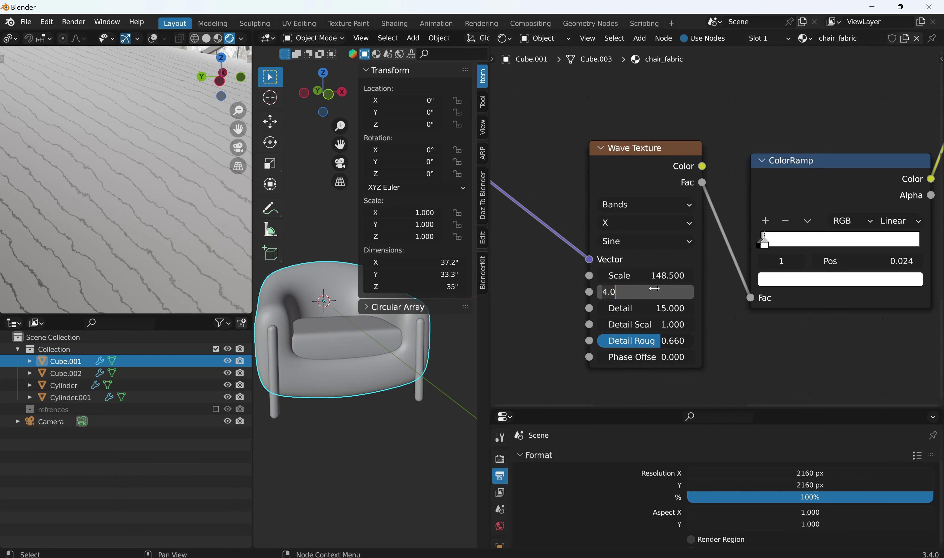
{"action": "type", "text": "3"}
{"action": "key", "text": "Return"}
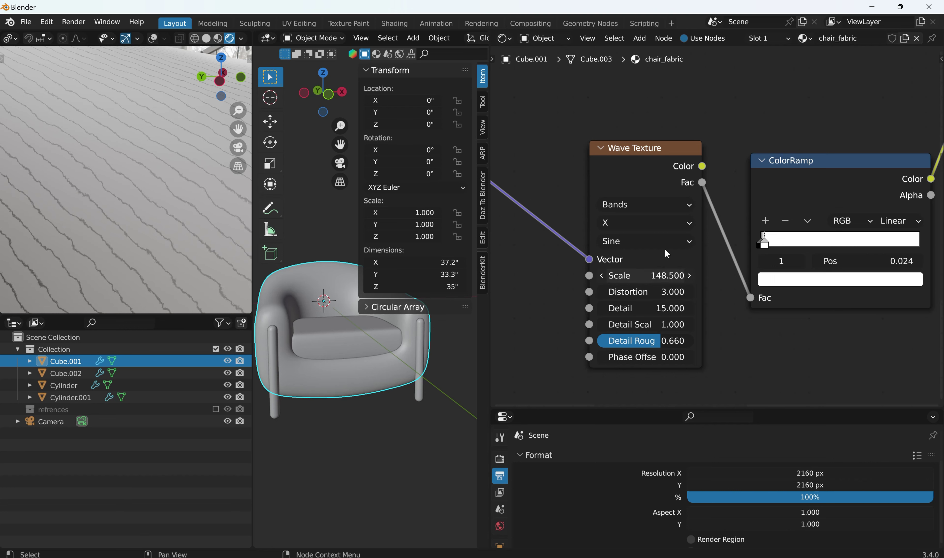
Set the lower Wave Texture's Scale to 800 and check the finer lines on the whole armchair
{"action": "left_click", "coordinate": [642, 275]}
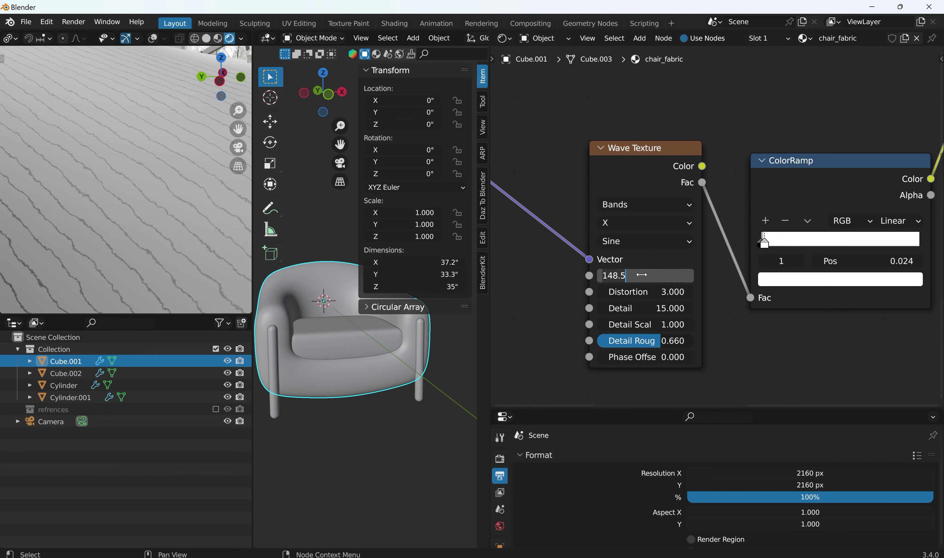
{"action": "key", "text": "ctrl+a"}
{"action": "type", "text": "800"}
{"action": "key", "text": "Return"}
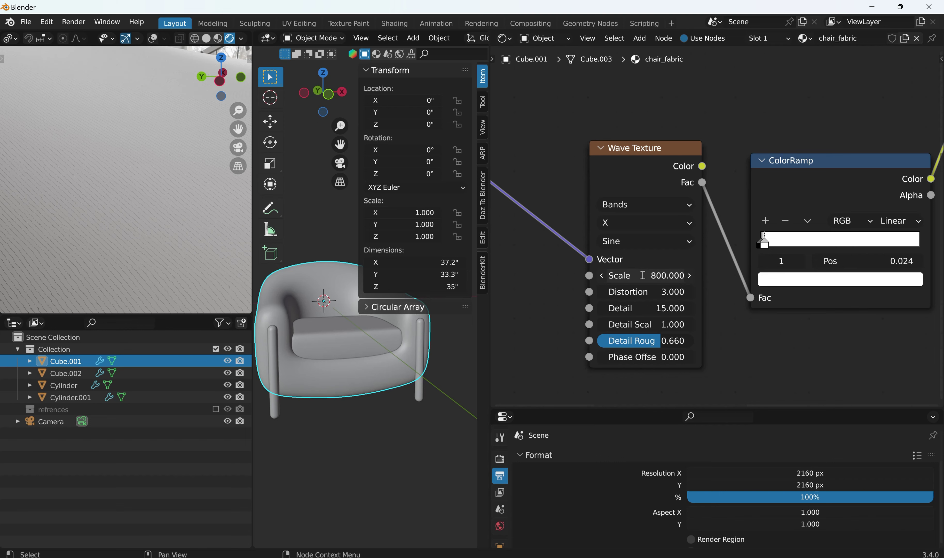
{"action": "scroll", "coordinate": [142, 173], "scroll_direction": "down", "scroll_amount": 10}
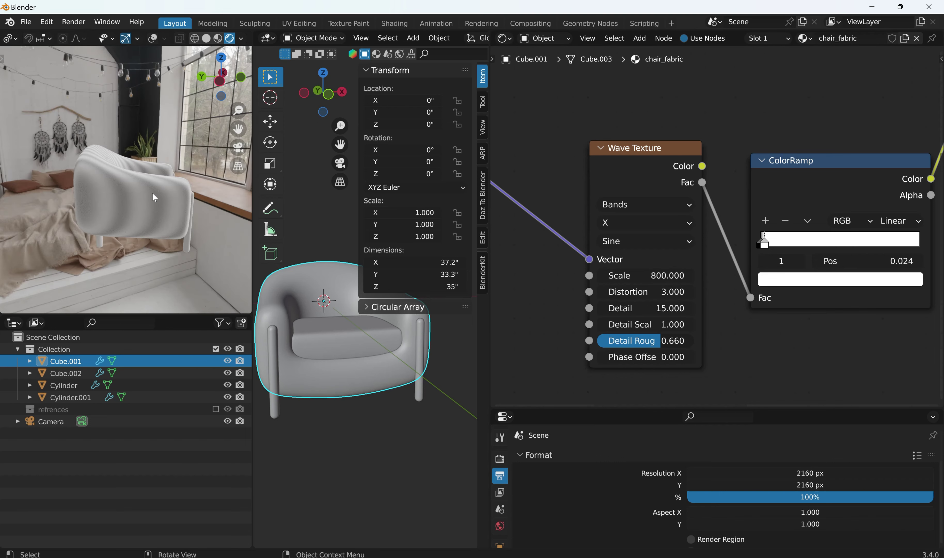
{"action": "mouse_move", "coordinate": [152, 193]}
{"action": "middle_mouse_down"}
{"action": "mouse_move", "coordinate": [8, 210]}
{"action": "mouse_move", "coordinate": [153, 211]}
{"action": "middle_mouse_up"}
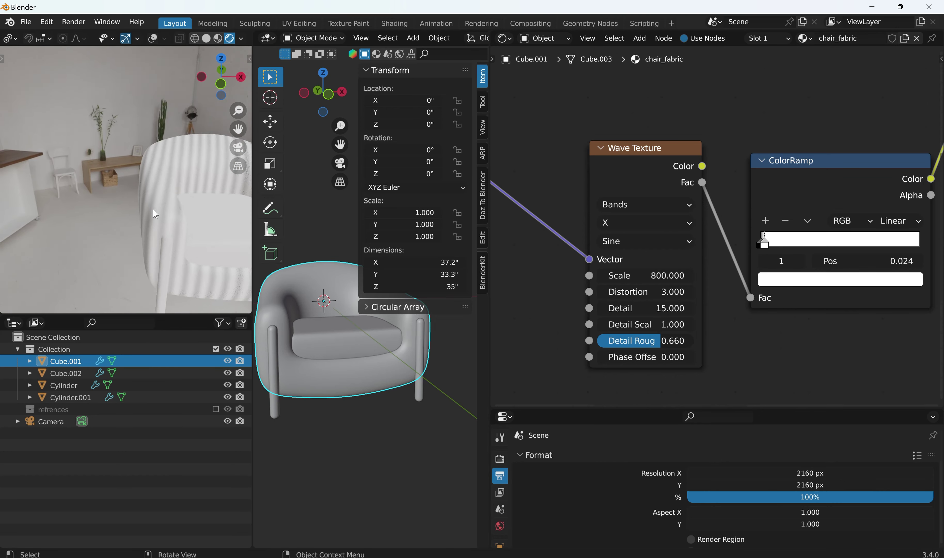
Disconnect the upper ColorRamp from input A of the Mix node to isolate the lower wave pattern
{"action": "scroll", "coordinate": [693, 200], "scroll_direction": "down", "scroll_amount": 3}
{"action": "middle_click_drag", "start_coordinate": [755, 147], "coordinate": [616, 221]}
{"action": "middle_click_drag", "start_coordinate": [645, 169], "coordinate": [621, 240]}
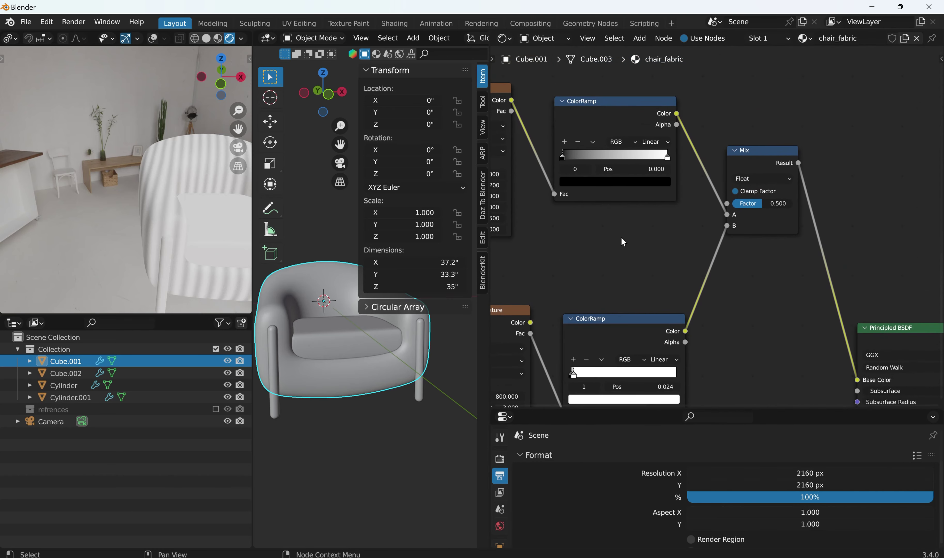
{"action": "left_click_drag", "start_coordinate": [726, 214], "coordinate": [709, 194]}
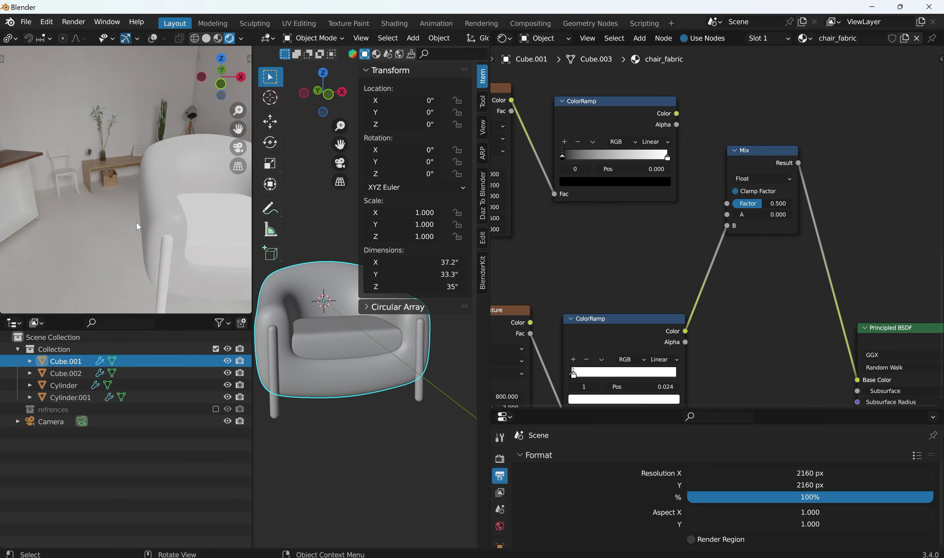
Examine the lower wave's lines on the armchair fabric up close and from a distance
{"action": "mouse_move", "coordinate": [136, 222]}
{"action": "middle_mouse_down"}
{"action": "mouse_move", "coordinate": [171, 218]}
{"action": "mouse_move", "coordinate": [187, 185]}
{"action": "mouse_move", "coordinate": [95, 188]}
{"action": "mouse_move", "coordinate": [56, 215]}
{"action": "mouse_move", "coordinate": [110, 211]}
{"action": "mouse_move", "coordinate": [176, 173]}
{"action": "mouse_move", "coordinate": [132, 225]}
{"action": "middle_mouse_up"}
{"action": "scroll", "coordinate": [136, 169], "scroll_direction": "down", "scroll_amount": 3}
{"action": "scroll", "coordinate": [187, 181], "scroll_direction": "up", "scroll_amount": 2}
{"action": "scroll", "coordinate": [56, 215], "scroll_direction": "up", "scroll_amount": 2}
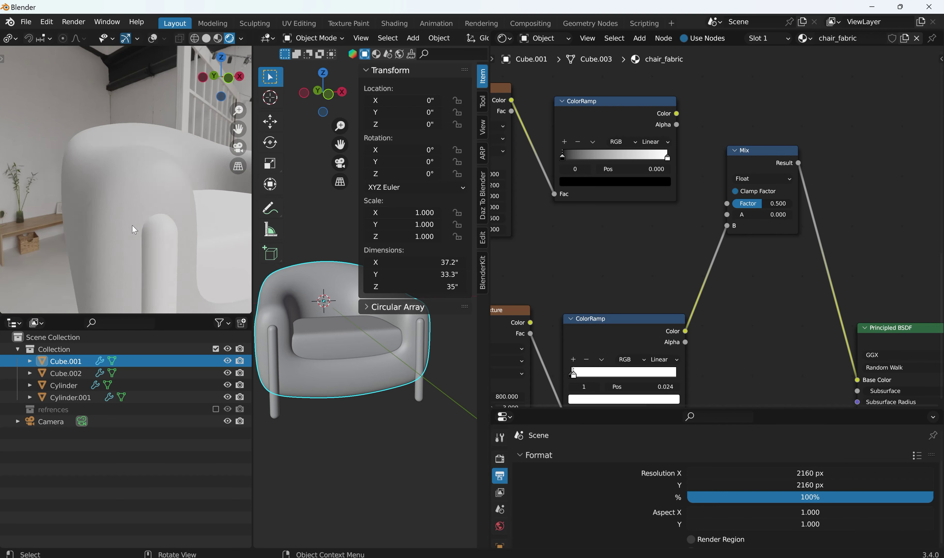
{"action": "scroll", "coordinate": [131, 225], "scroll_direction": "up", "scroll_amount": 5}
{"action": "scroll", "coordinate": [126, 218], "scroll_direction": "down", "scroll_amount": 5}
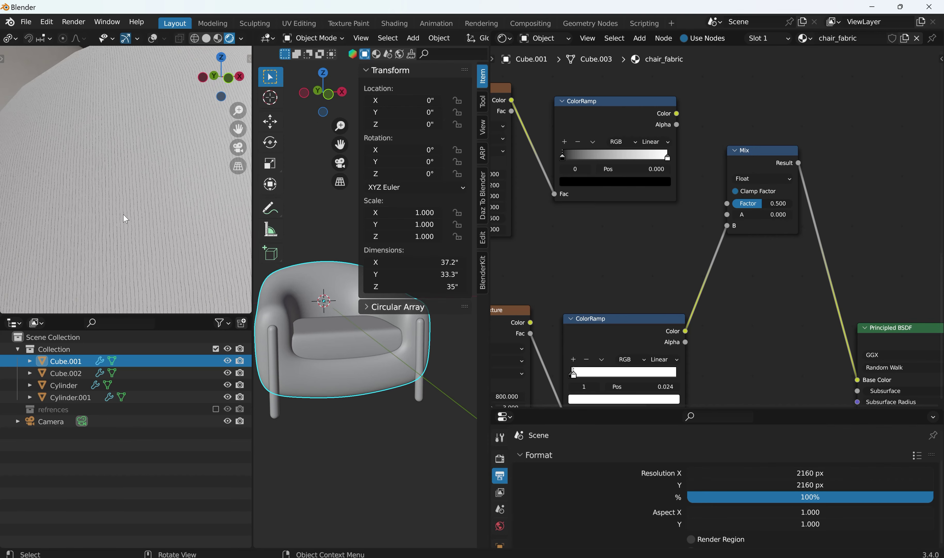
{"action": "scroll", "coordinate": [123, 216], "scroll_direction": "up", "scroll_amount": 4}
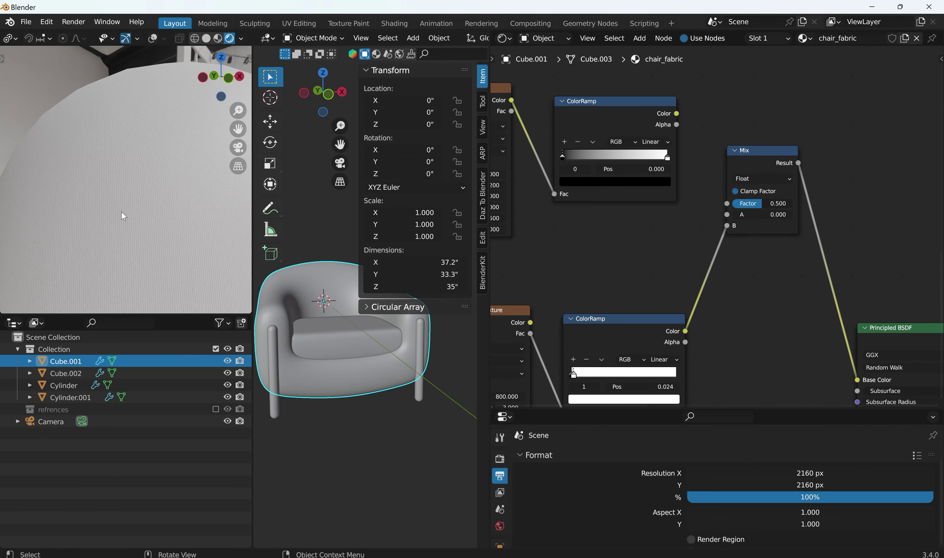
{"action": "mouse_move", "coordinate": [120, 212]}
{"action": "middle_mouse_down"}
{"action": "mouse_move", "coordinate": [122, 237]}
{"action": "mouse_move", "coordinate": [120, 230]}
{"action": "middle_mouse_up"}
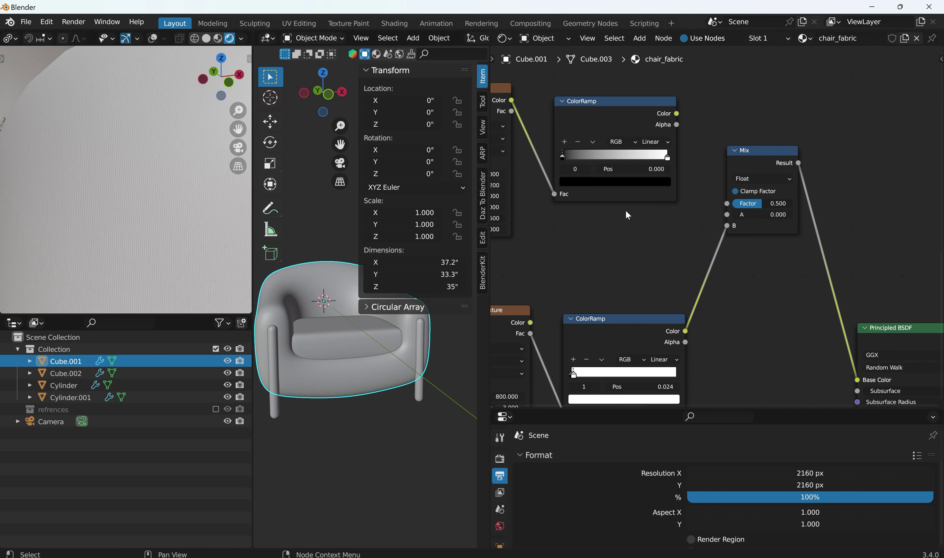
Set the upper Wave Texture's Scale to 800
{"action": "scroll", "coordinate": [624, 179], "scroll_direction": "down", "scroll_amount": 3}
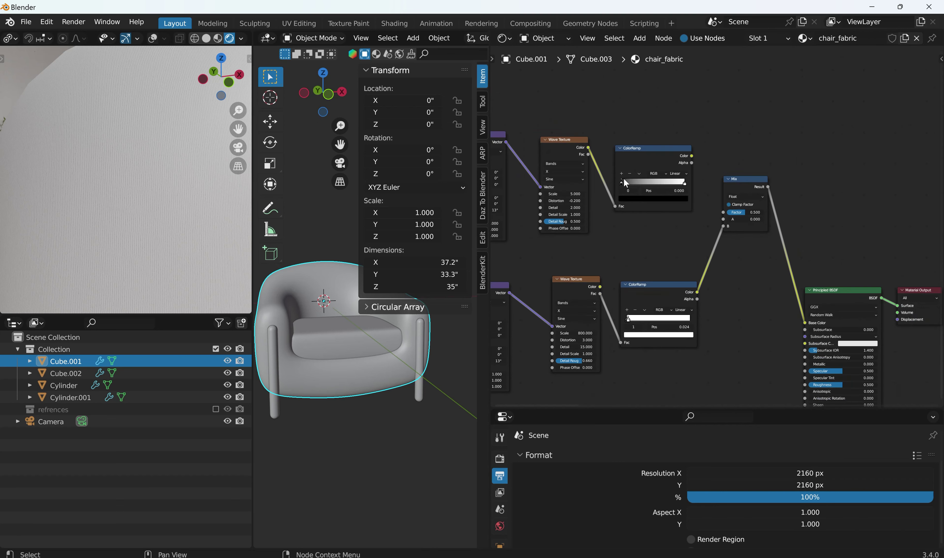
{"action": "left_click", "coordinate": [568, 192]}
{"action": "type", "text": "800"}
{"action": "key", "text": "Return"}
Set the upper Wave Texture's Detail Roughness to 0.748 and its Distortion to 3
{"action": "scroll", "coordinate": [563, 215], "scroll_direction": "up", "scroll_amount": 2}
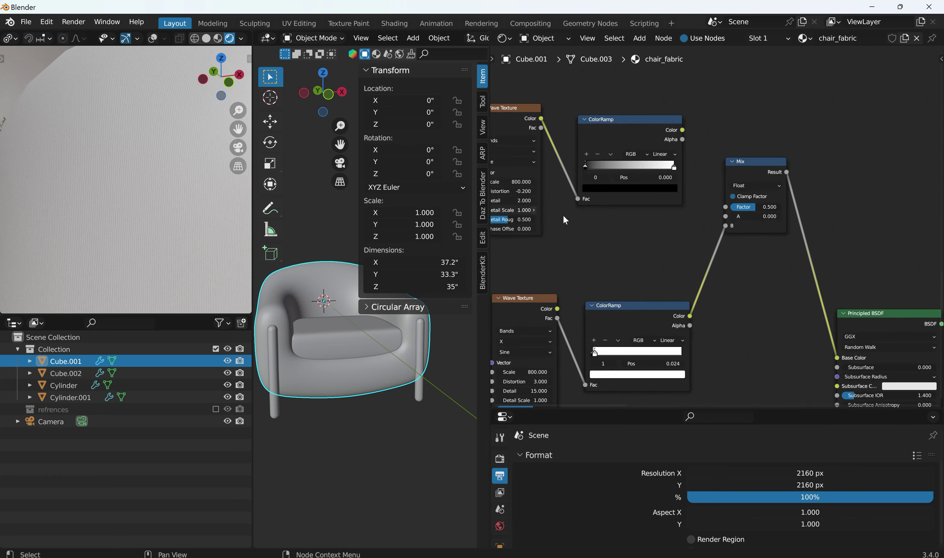
{"action": "middle_click_drag", "start_coordinate": [550, 234], "coordinate": [598, 224]}
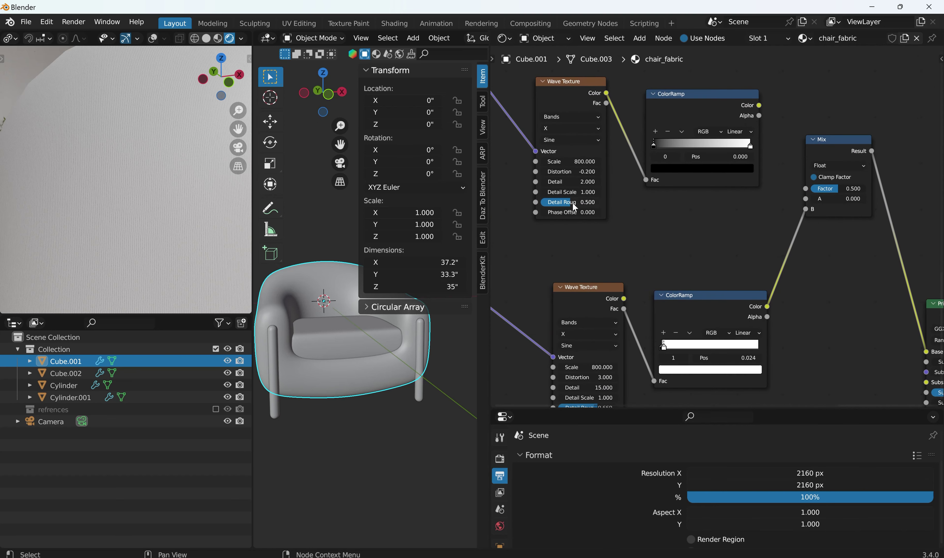
{"action": "left_click_drag", "start_coordinate": [575, 207], "coordinate": [573, 347]}
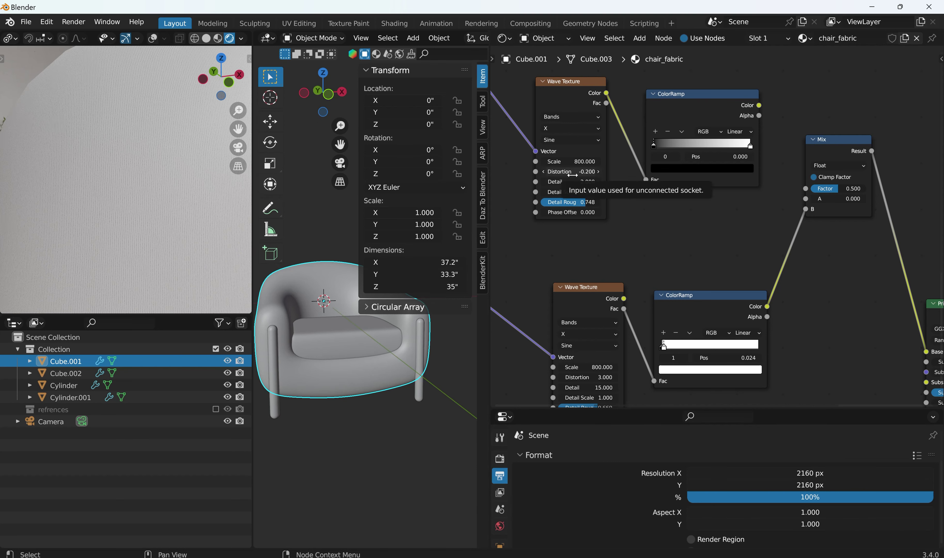
{"action": "left_click", "coordinate": [572, 175]}
{"action": "type", "text": "-3"}
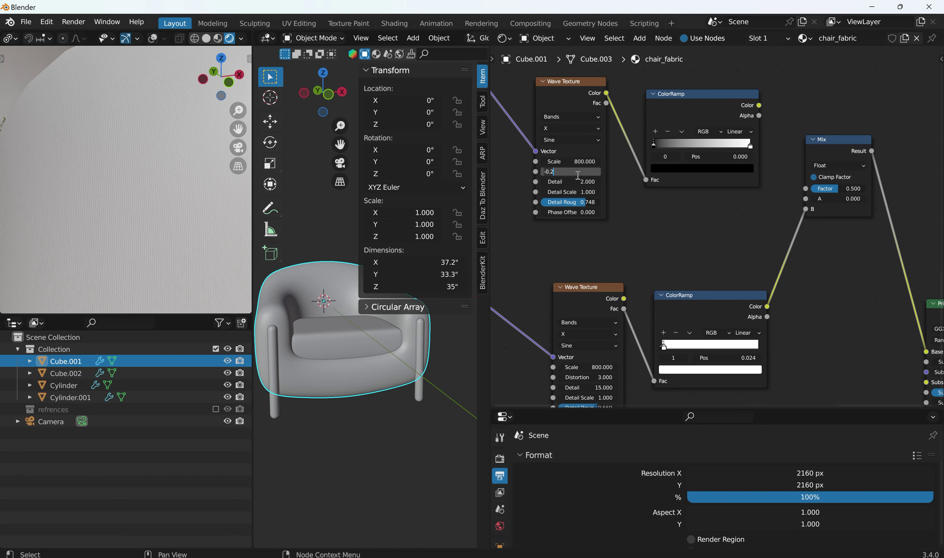
{"action": "key", "text": "Return"}
Move the upper ColorRamp's white stop to position 0.044 and connect its Color output to input A of the Mix node
{"action": "left_click_drag", "start_coordinate": [752, 143], "coordinate": [651, 160]}
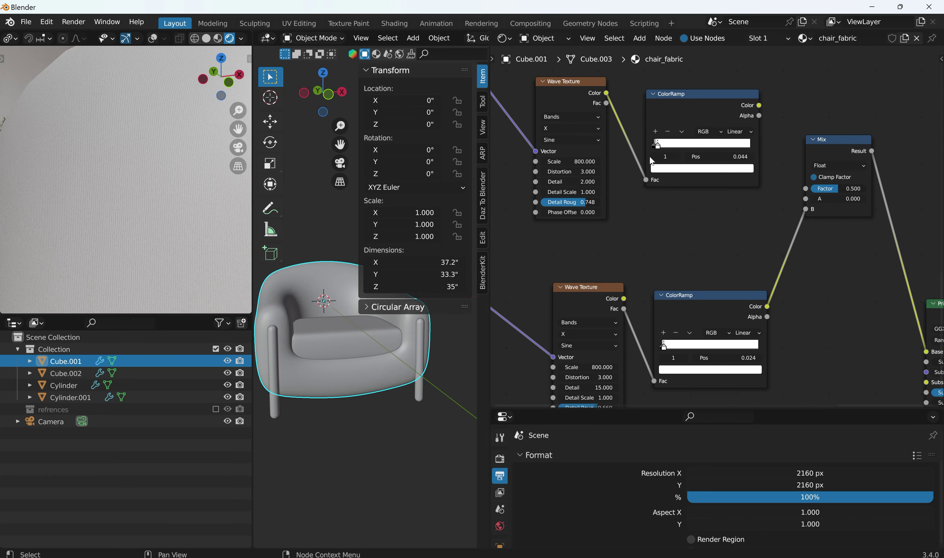
{"action": "left_click_drag", "start_coordinate": [756, 104], "coordinate": [805, 198]}
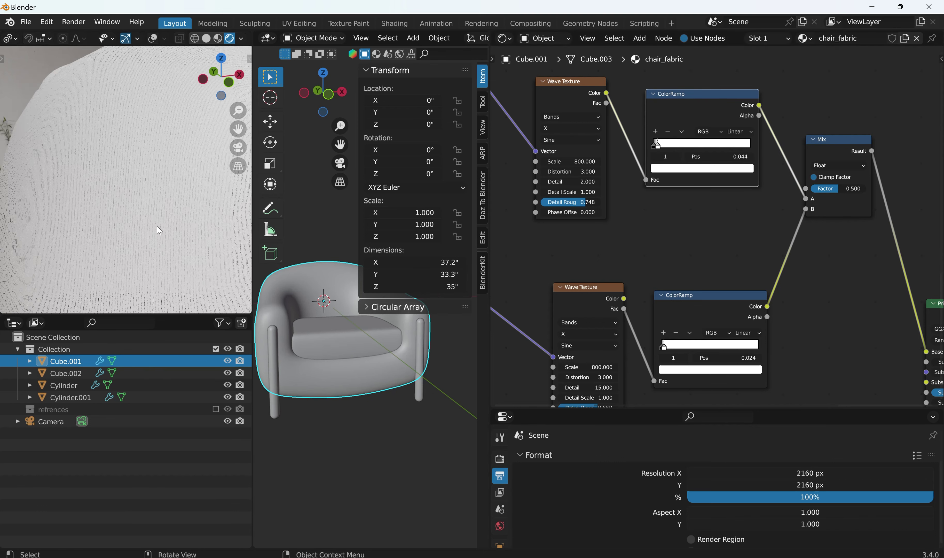
Examine the combined weave on the armchair's back, arms and seat from several angles and distances
{"action": "scroll", "coordinate": [115, 219], "scroll_direction": "down", "scroll_amount": 3}
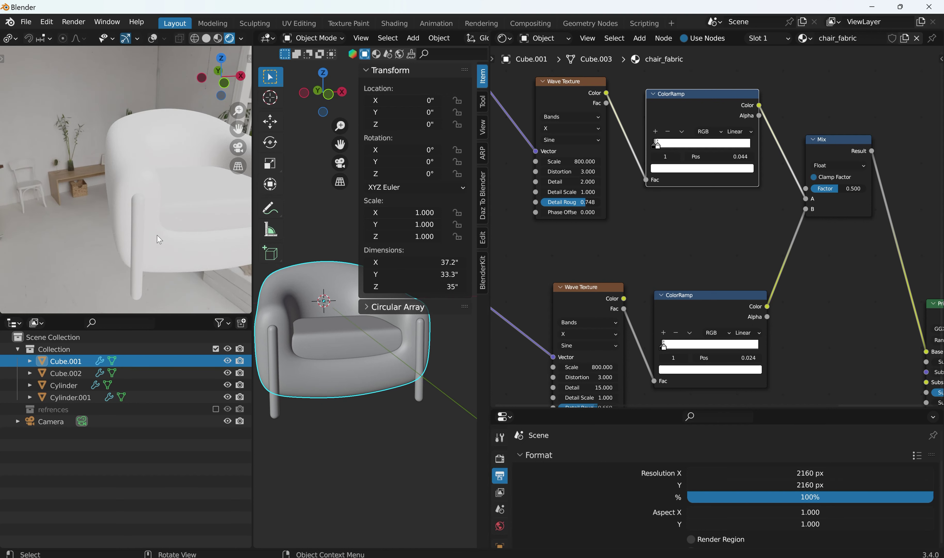
{"action": "middle_click_drag", "start_coordinate": [157, 235], "coordinate": [96, 211]}
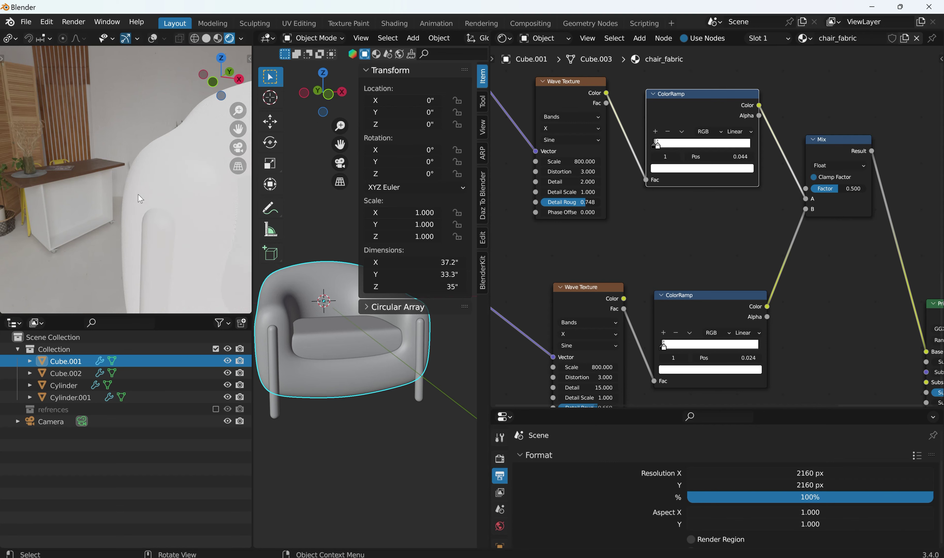
{"action": "middle_click_drag", "start_coordinate": [156, 196], "coordinate": [24, 194]}
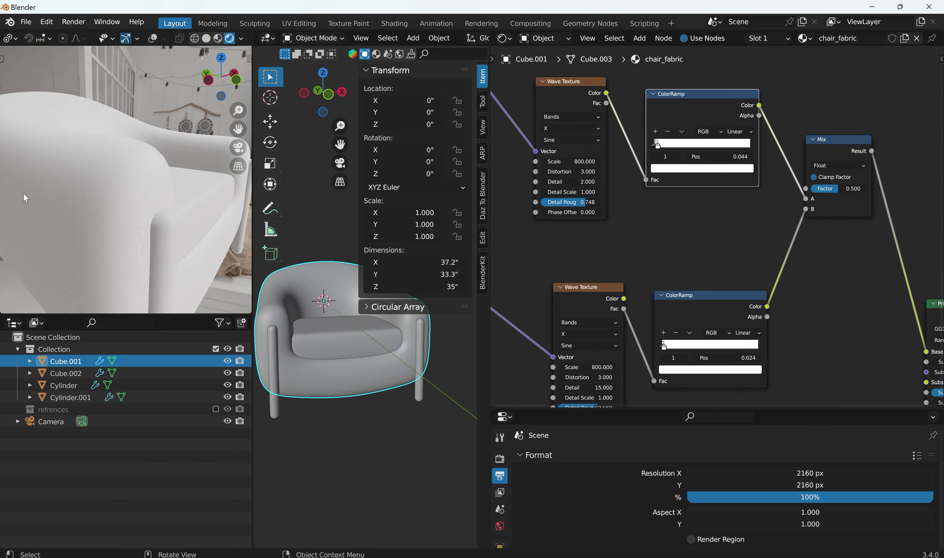
{"action": "scroll", "coordinate": [121, 187], "scroll_direction": "up", "scroll_amount": 5}
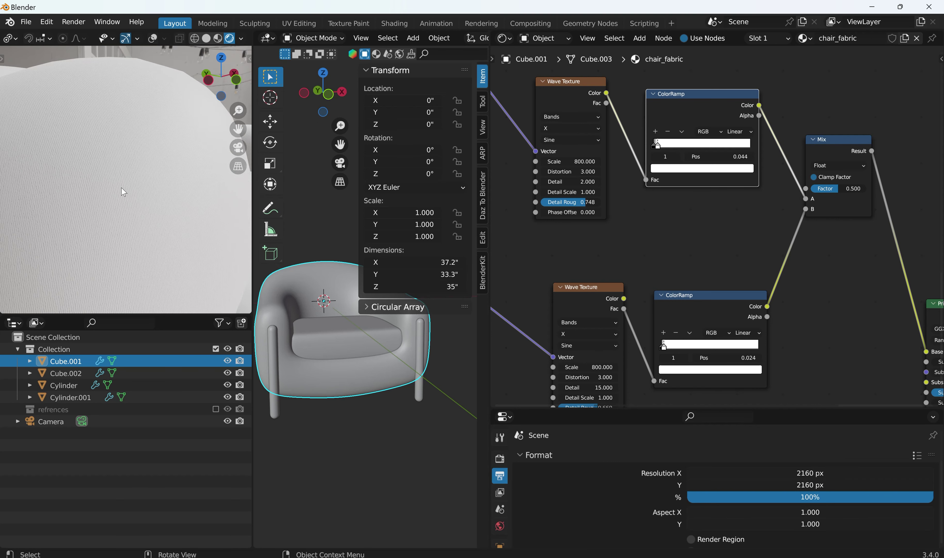
{"action": "scroll", "coordinate": [120, 190], "scroll_direction": "down", "scroll_amount": 6}
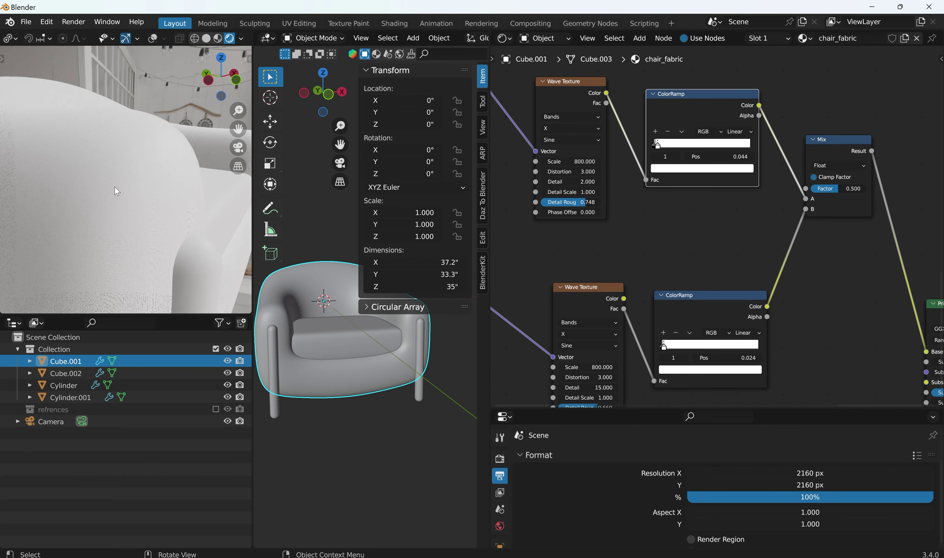
{"action": "middle_click_drag", "start_coordinate": [107, 186], "coordinate": [47, 163]}
{"action": "left_click", "coordinate": [47, 162]}
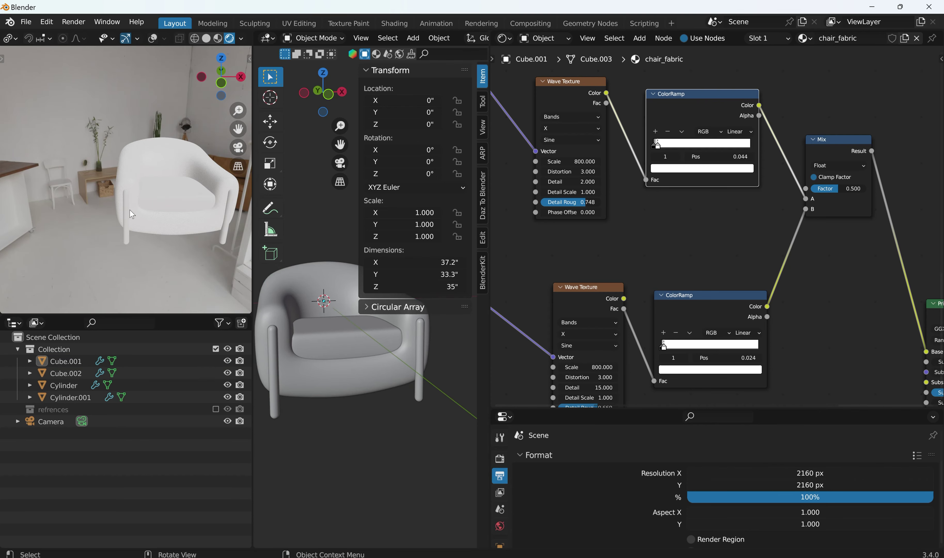
{"action": "scroll", "coordinate": [131, 211], "scroll_direction": "up", "scroll_amount": 3}
{"action": "mouse_move", "coordinate": [130, 211]}
{"action": "middle_mouse_down"}
{"action": "mouse_move", "coordinate": [125, 177]}
{"action": "mouse_move", "coordinate": [145, 198]}
{"action": "middle_mouse_up"}
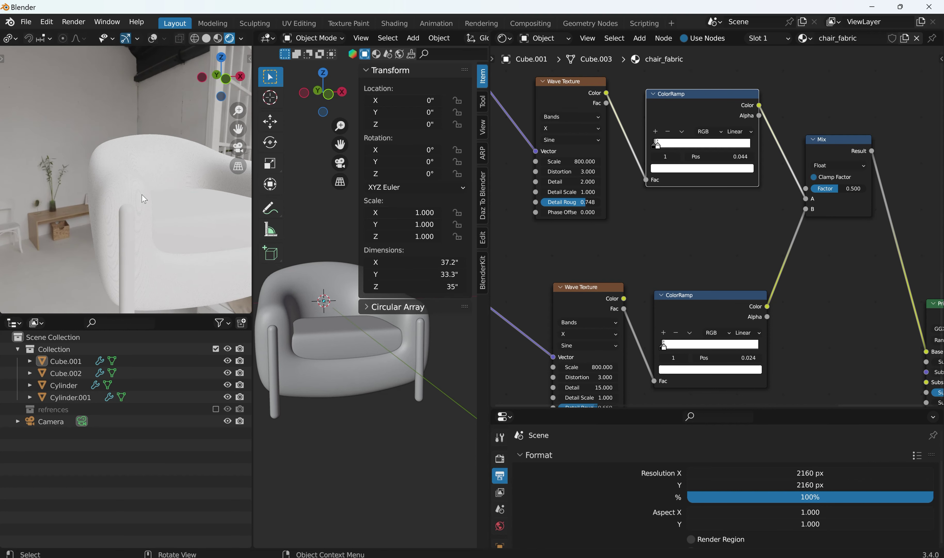
{"action": "scroll", "coordinate": [137, 221], "scroll_direction": "up", "scroll_amount": 3}
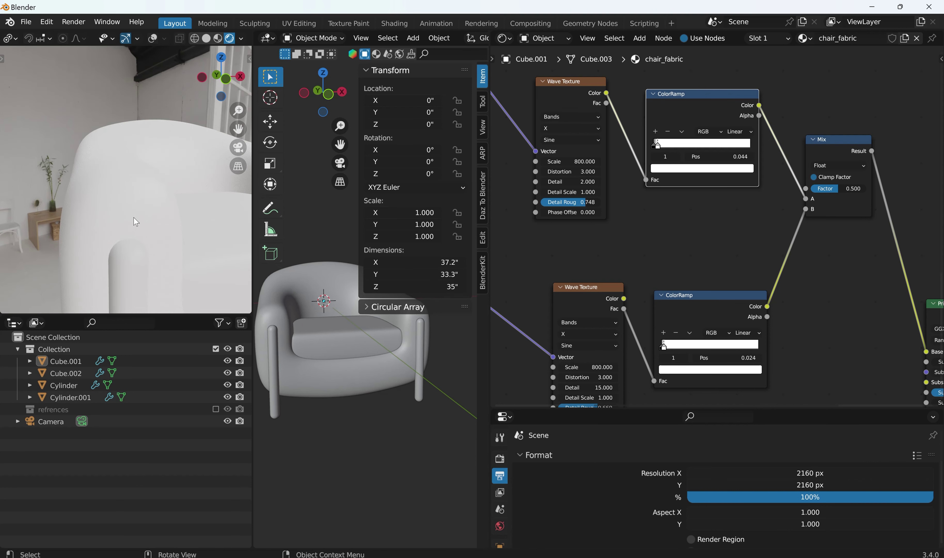
{"action": "scroll", "coordinate": [135, 221], "scroll_direction": "down", "scroll_amount": 2}
{"action": "scroll", "coordinate": [128, 218], "scroll_direction": "down", "scroll_amount": 2}
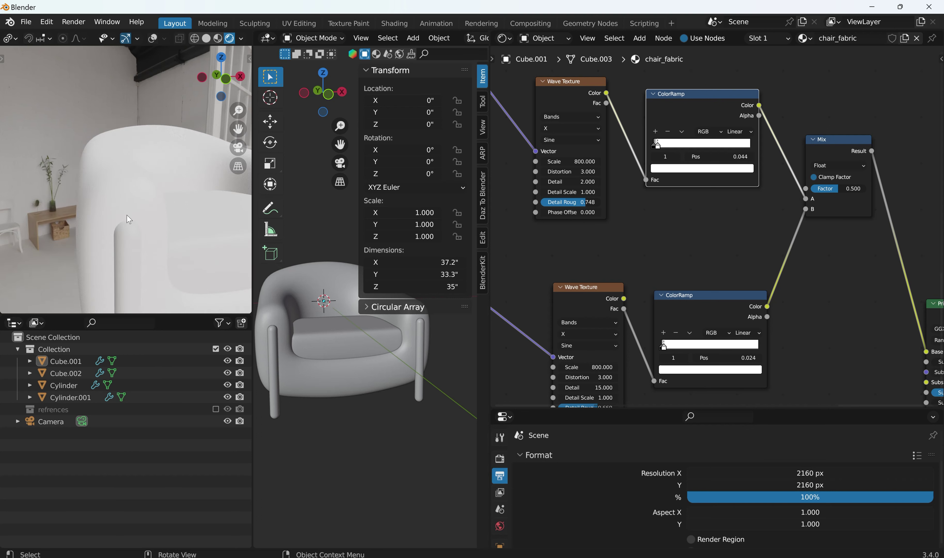
{"action": "scroll", "coordinate": [125, 215], "scroll_direction": "down", "scroll_amount": 2}
{"action": "middle_click_drag", "start_coordinate": [126, 215], "coordinate": [81, 230]}
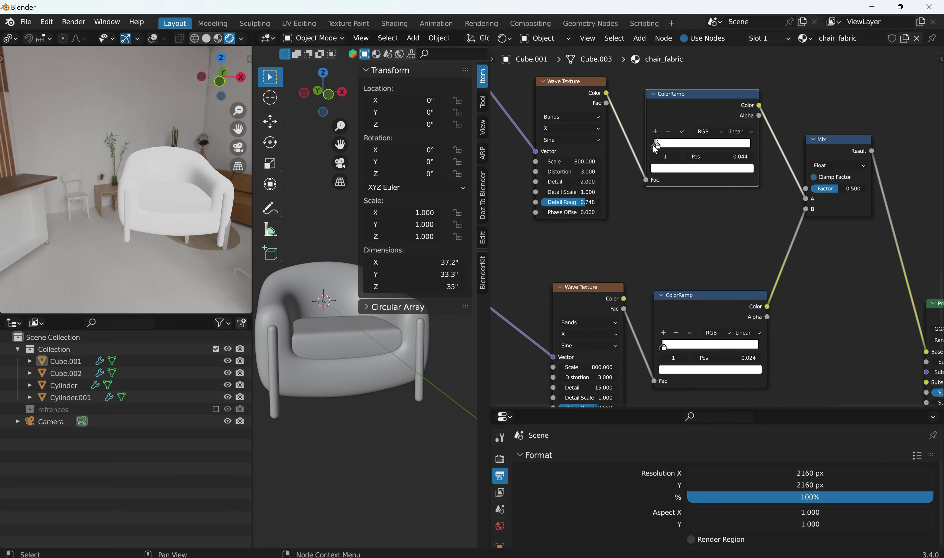
Darken the upper ColorRamp's white stop to a medium gray and check the fabric up close
{"action": "left_click", "coordinate": [675, 168]}
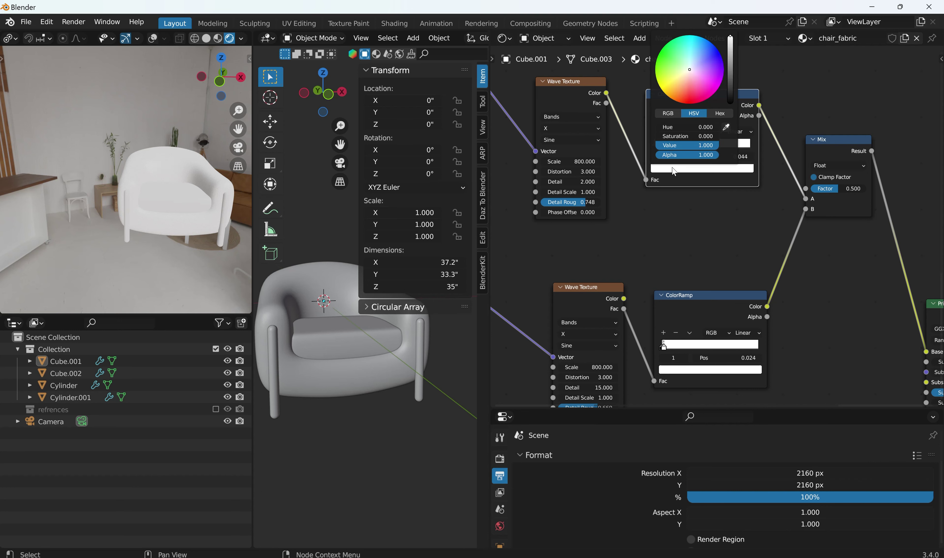
{"action": "left_click", "coordinate": [732, 66]}
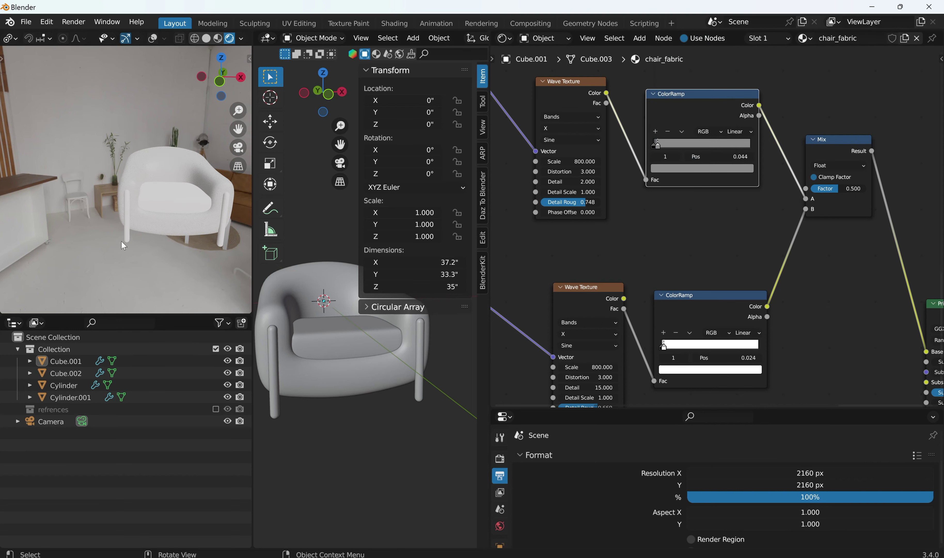
{"action": "scroll", "coordinate": [122, 240], "scroll_direction": "up", "scroll_amount": 4}
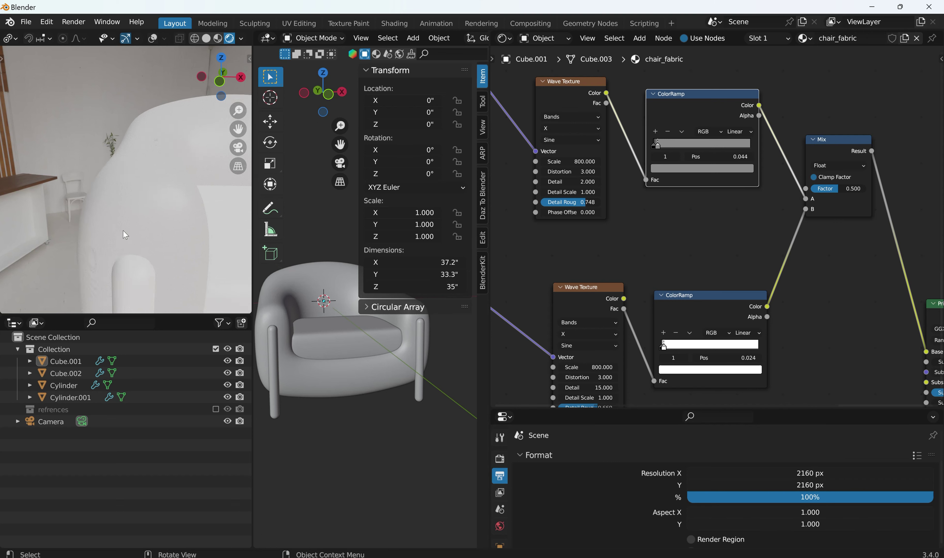
{"action": "scroll", "coordinate": [125, 235], "scroll_direction": "up", "scroll_amount": 3}
{"action": "middle_click_drag", "start_coordinate": [125, 235], "coordinate": [158, 233]}
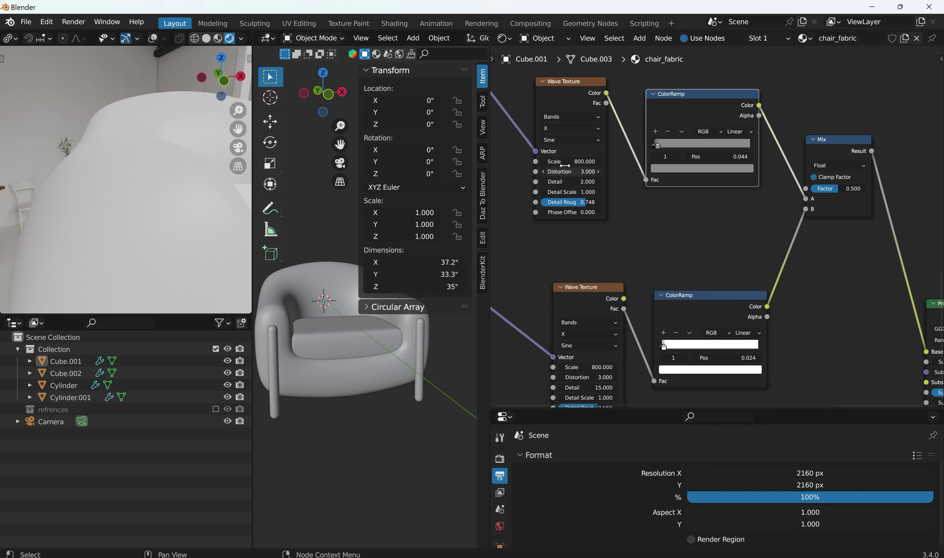
Change the upper Wave Texture's bands direction to Y and check the weave on the armchair
{"action": "left_click", "coordinate": [563, 129]}
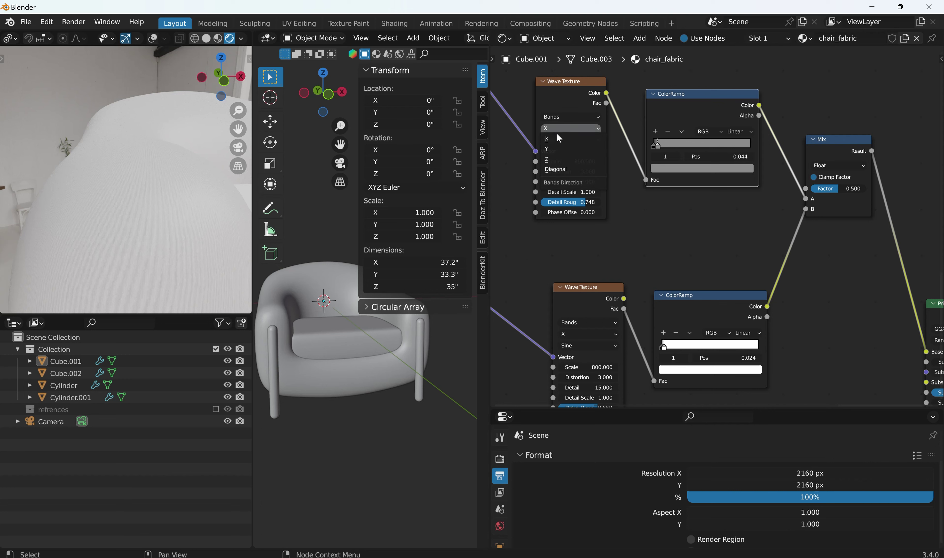
{"action": "left_click", "coordinate": [549, 147]}
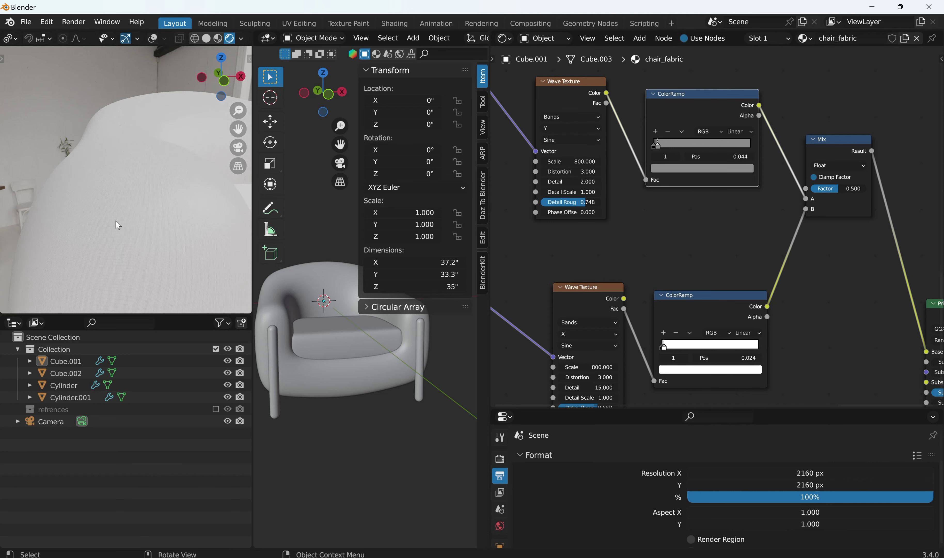
{"action": "scroll", "coordinate": [118, 225], "scroll_direction": "up", "scroll_amount": 2}
{"action": "scroll", "coordinate": [117, 226], "scroll_direction": "down", "scroll_amount": 2}
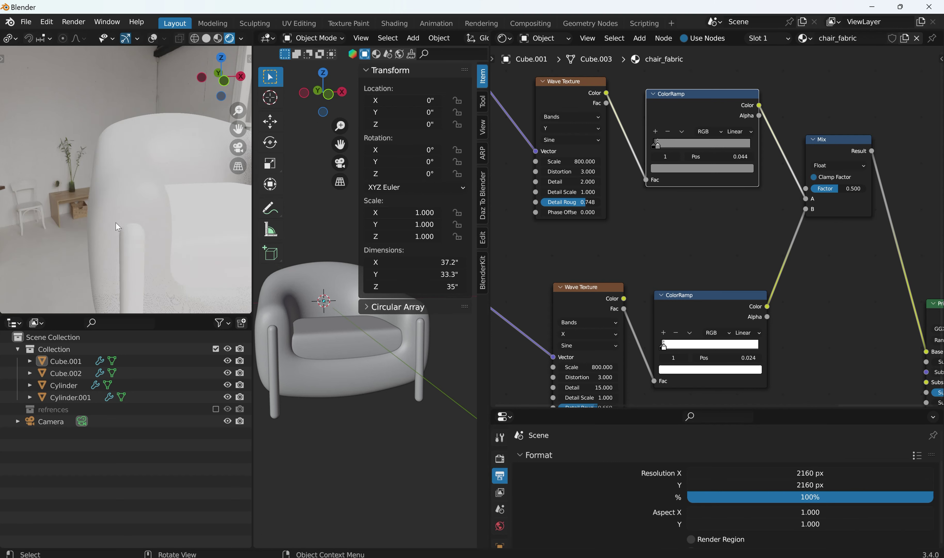
{"action": "mouse_move", "coordinate": [124, 233]}
{"action": "middle_mouse_down"}
{"action": "mouse_move", "coordinate": [194, 205]}
{"action": "mouse_move", "coordinate": [139, 221]}
{"action": "middle_mouse_up"}
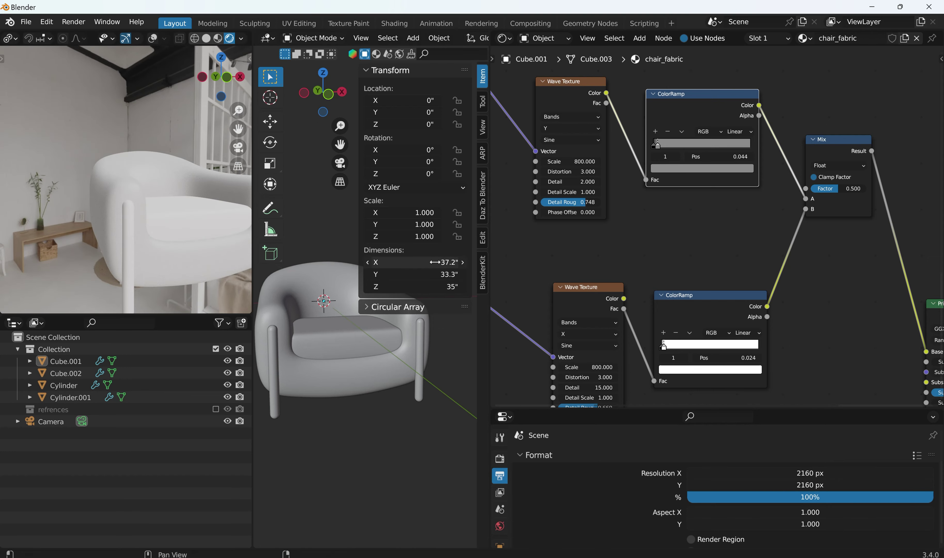
Save the armchair scene as chair.blend in the root of the G: drive
{"action": "key", "text": "ctrl+s"}
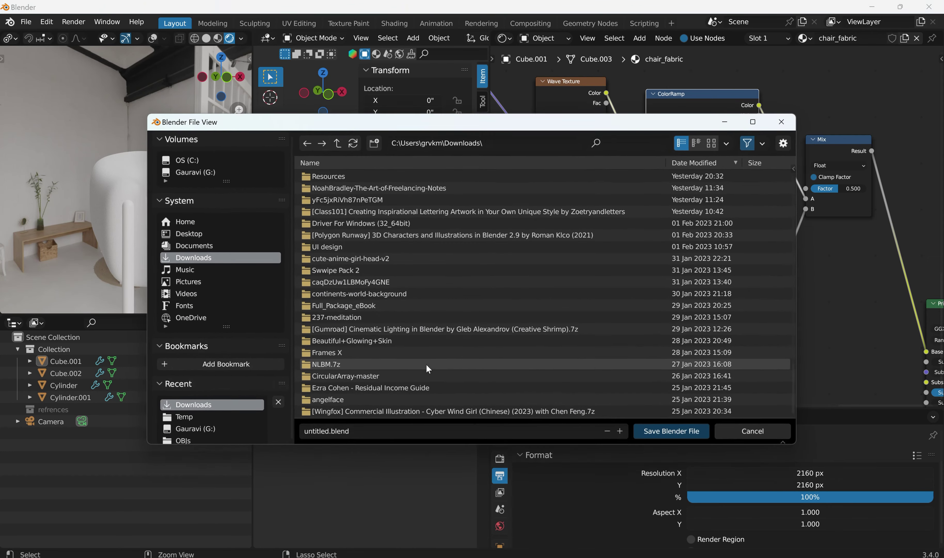
{"action": "scroll", "coordinate": [207, 271], "scroll_direction": "down", "scroll_amount": 3}
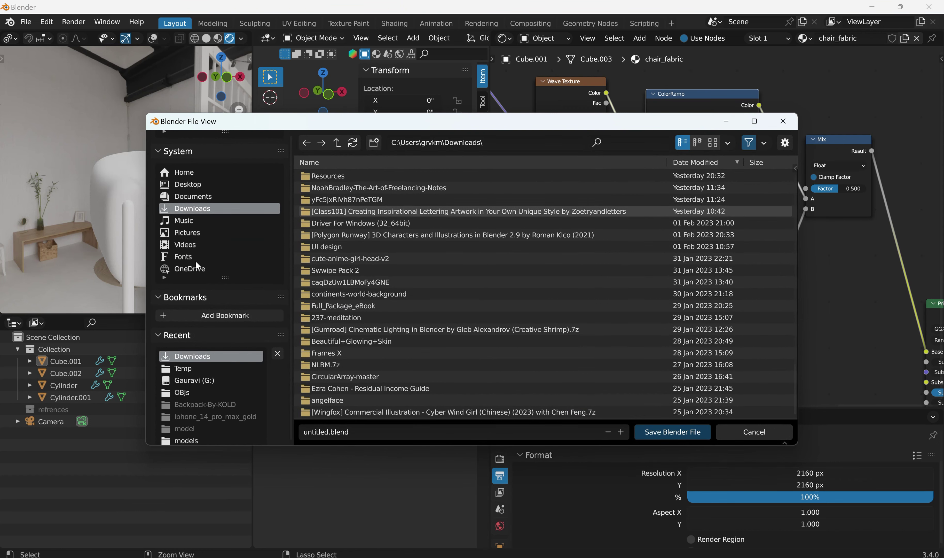
{"action": "left_click", "coordinate": [193, 270]}
{"action": "scroll", "coordinate": [194, 245], "scroll_direction": "down", "scroll_amount": 3}
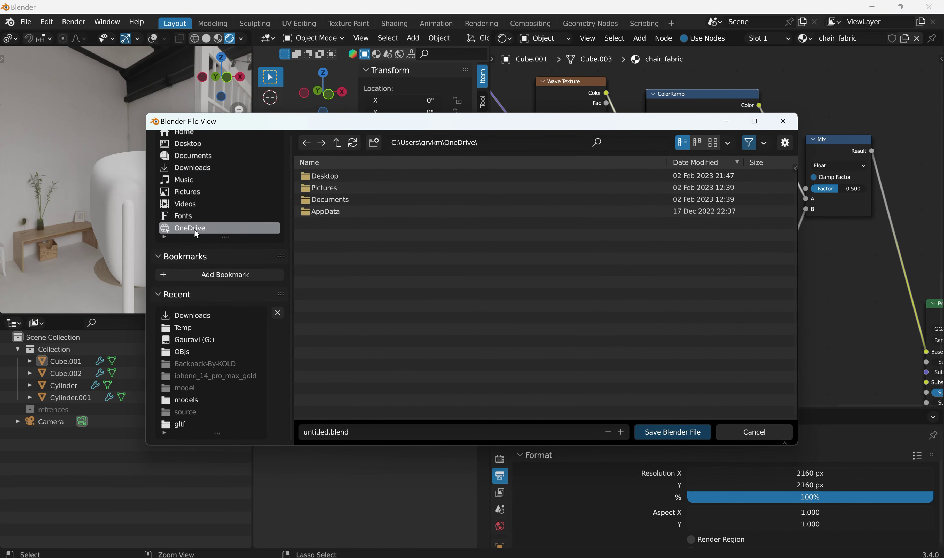
{"action": "left_click", "coordinate": [202, 339]}
{"action": "left_click", "coordinate": [358, 432]}
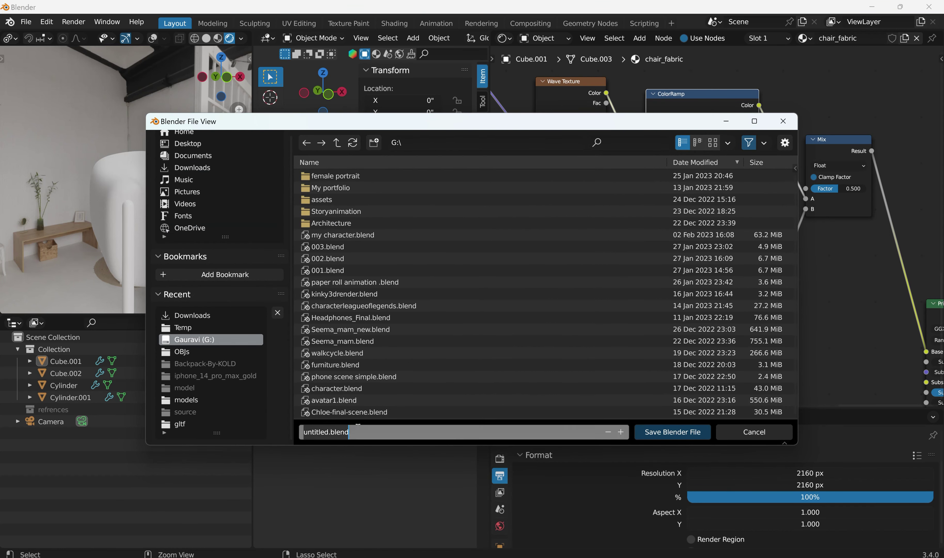
{"action": "type", "text": "chair"}
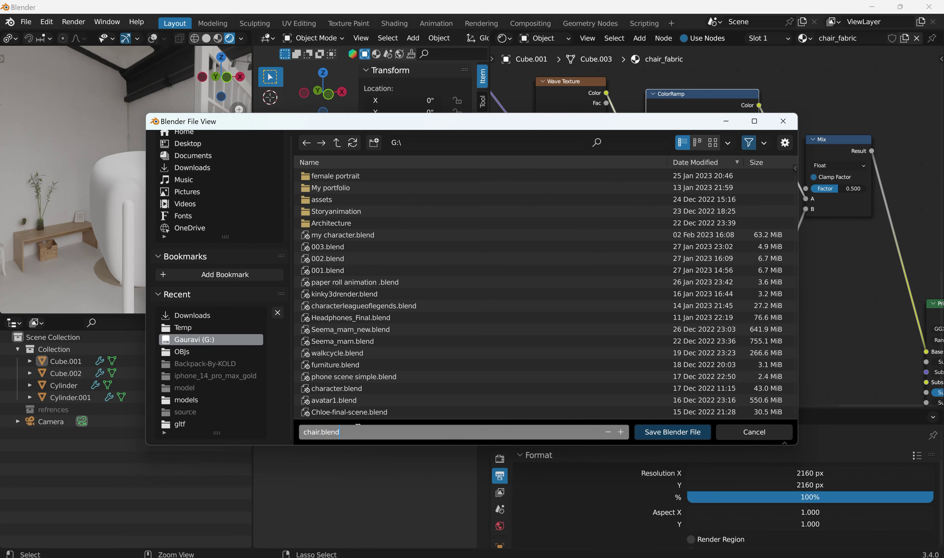
{"action": "type", "text": ".blend"}
{"action": "key", "text": "Return"}
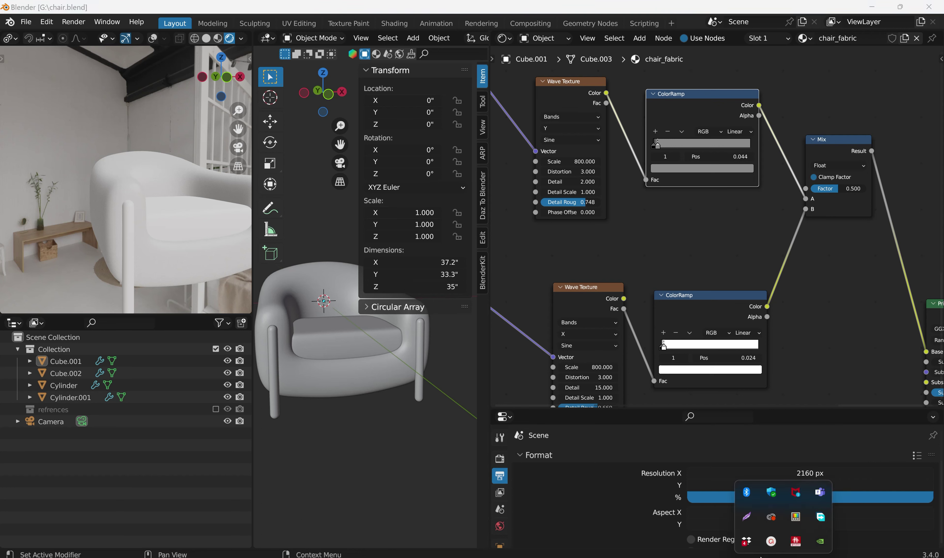
{"action": "left_click", "coordinate": [771, 541]}
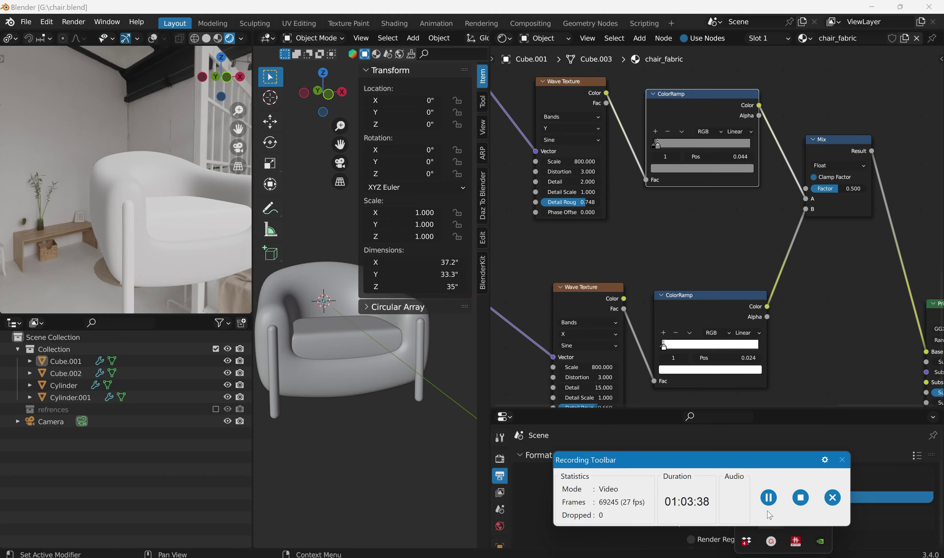